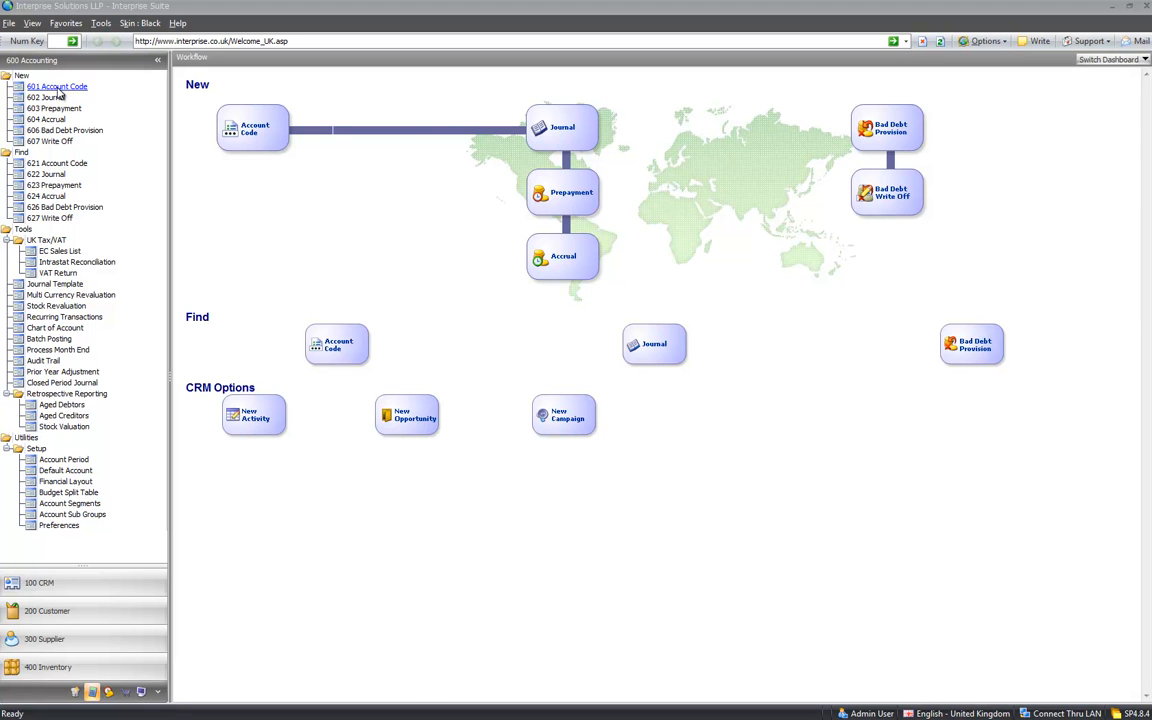
Step: Start a new account code with the Chart of Accounts wizard, choosing user-defined accounts and the simple account structure
{"action": "left_click", "coordinate": [58, 89]}
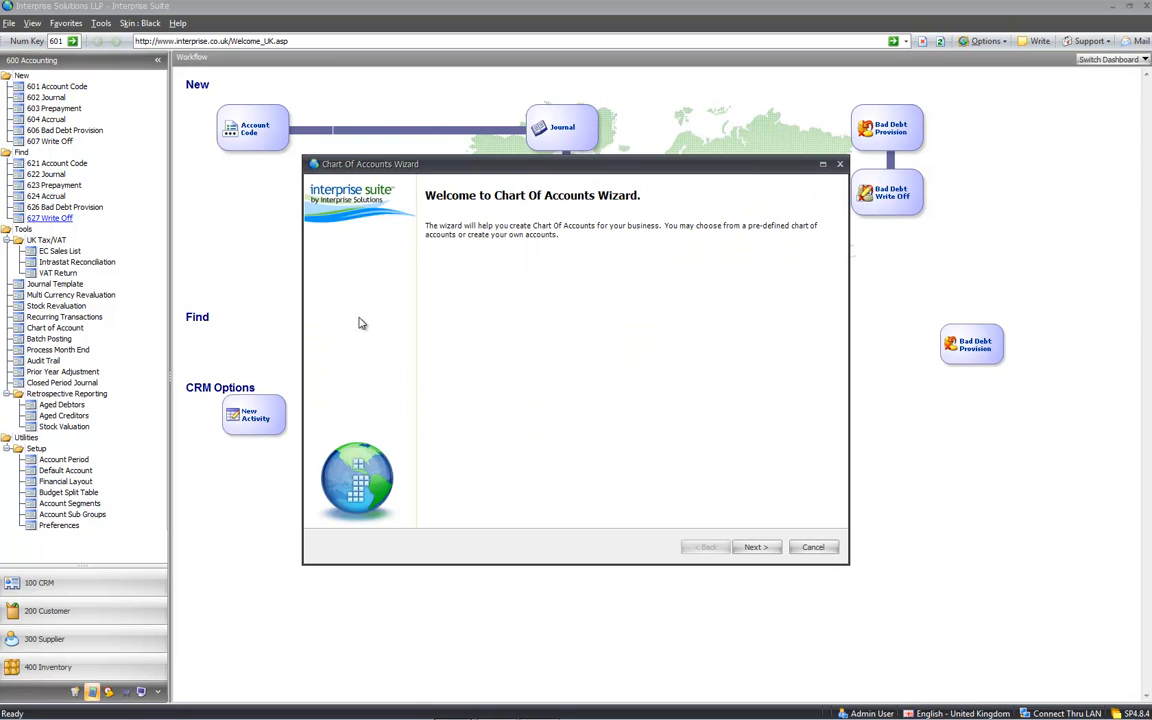
{"action": "left_click", "coordinate": [755, 547]}
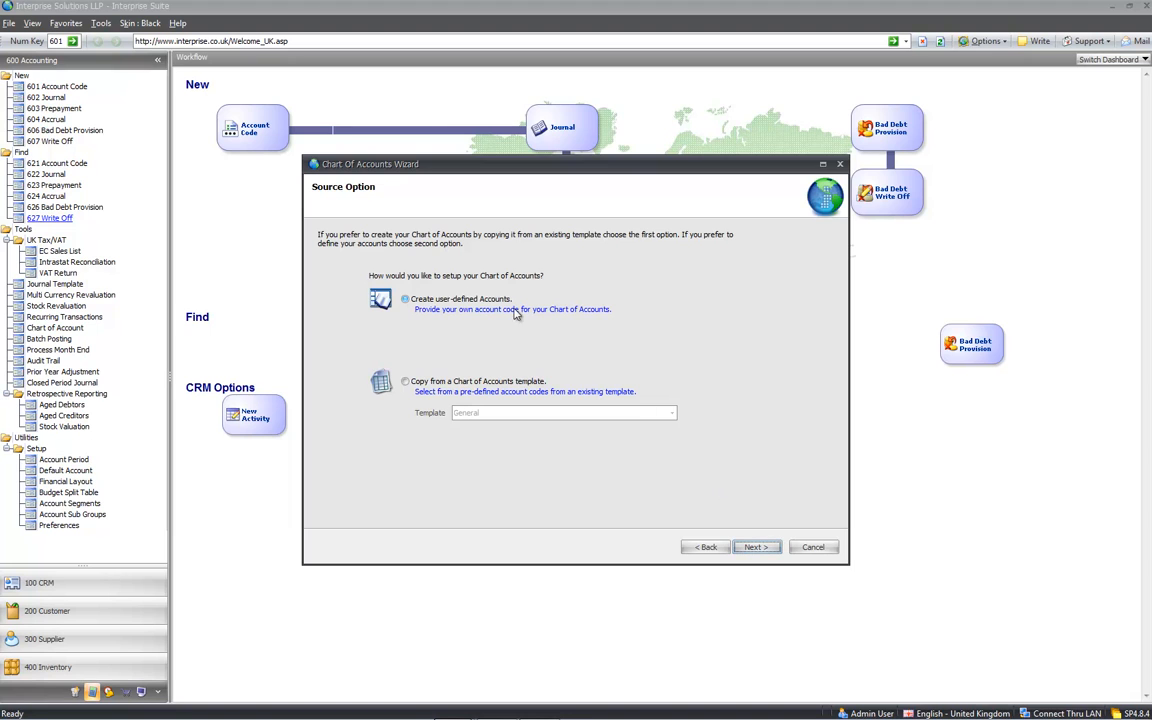
{"action": "left_click", "coordinate": [406, 303]}
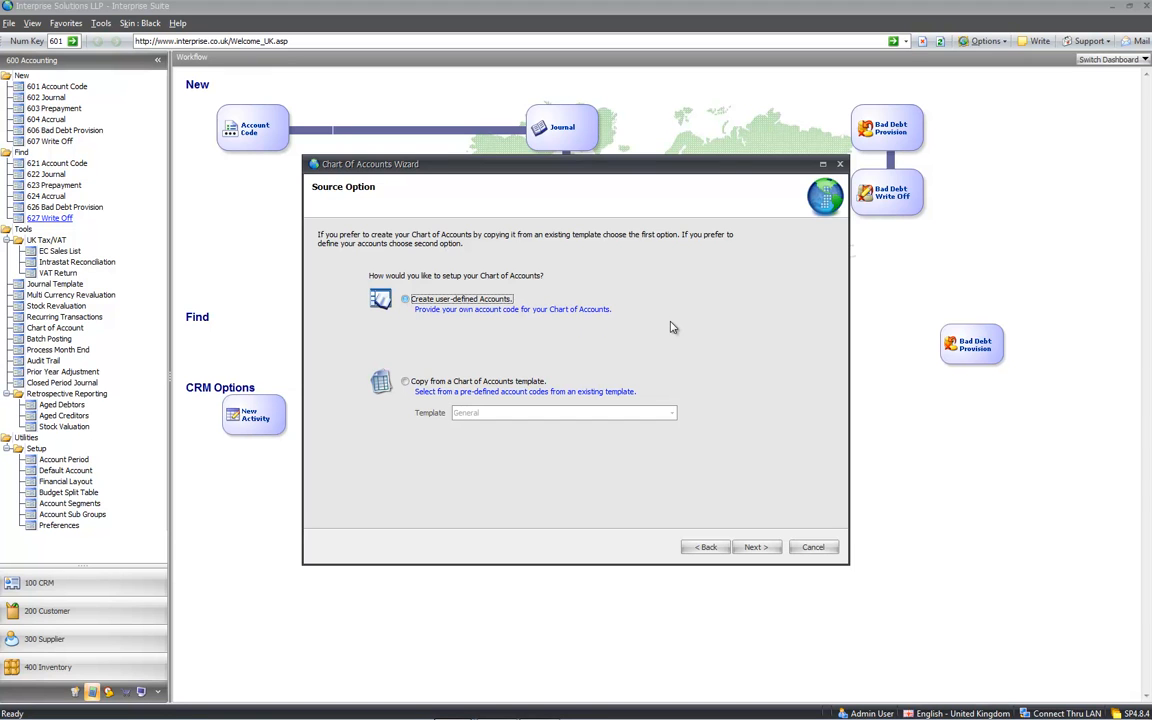
{"action": "left_click", "coordinate": [748, 546]}
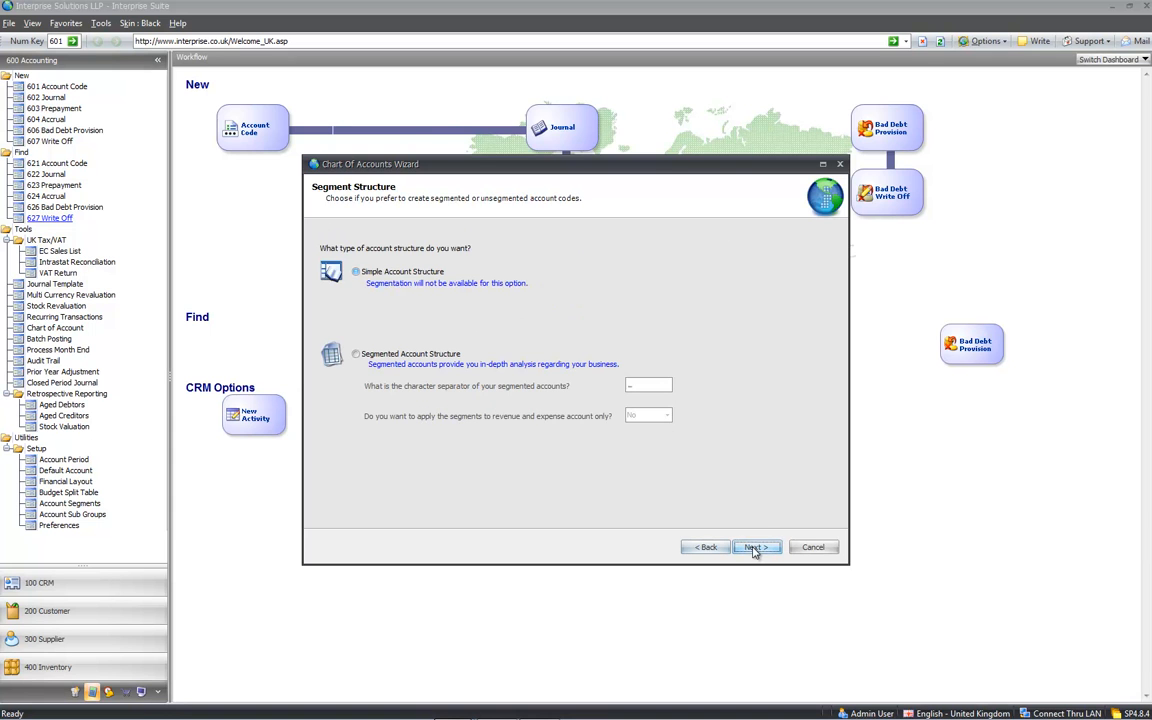
{"action": "left_click", "coordinate": [752, 547]}
Step: Enter account code 4400 with the description "Sales Type X" in the first row of the new account grid
{"action": "left_click", "coordinate": [367, 258]}
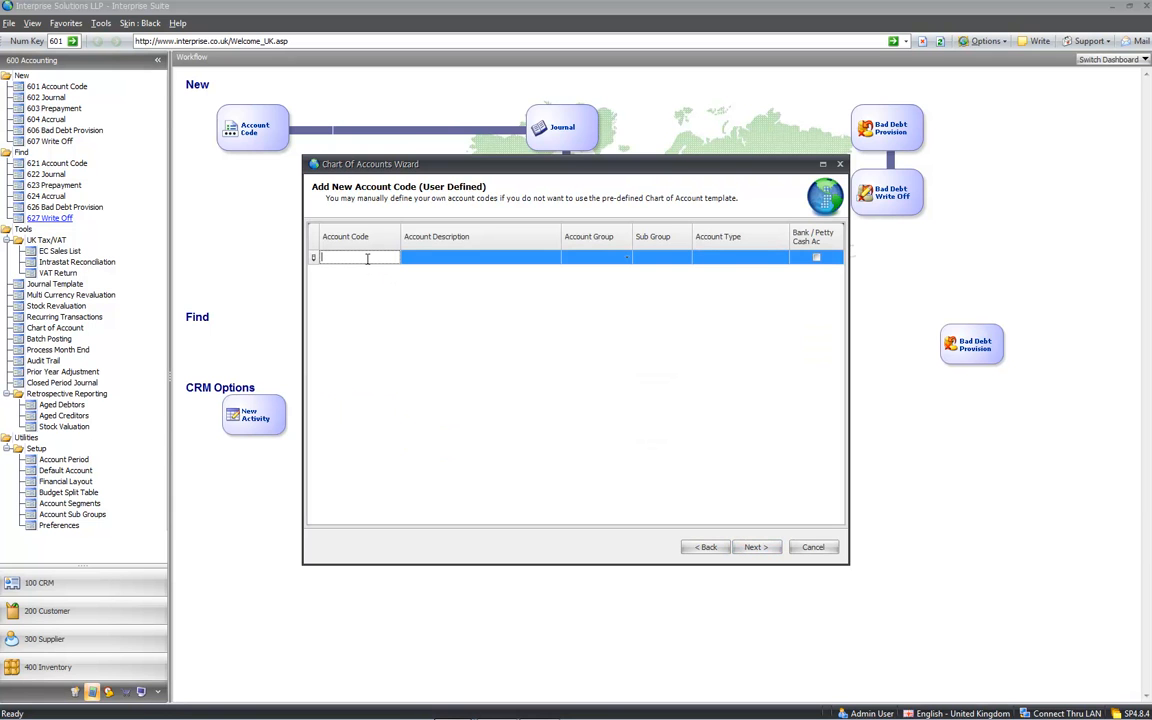
{"action": "type", "text": "4400"}
{"action": "key", "text": "Tab"}
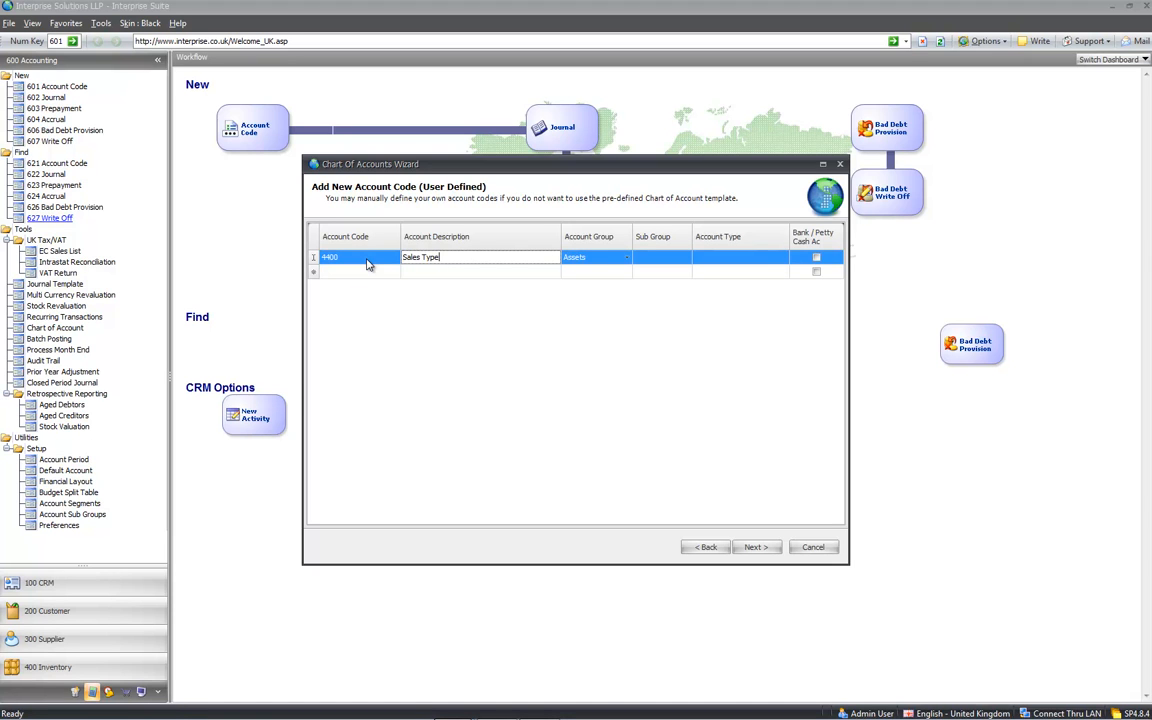
{"action": "type", "text": "Sales Type X"}
{"action": "key", "text": "Tab"}
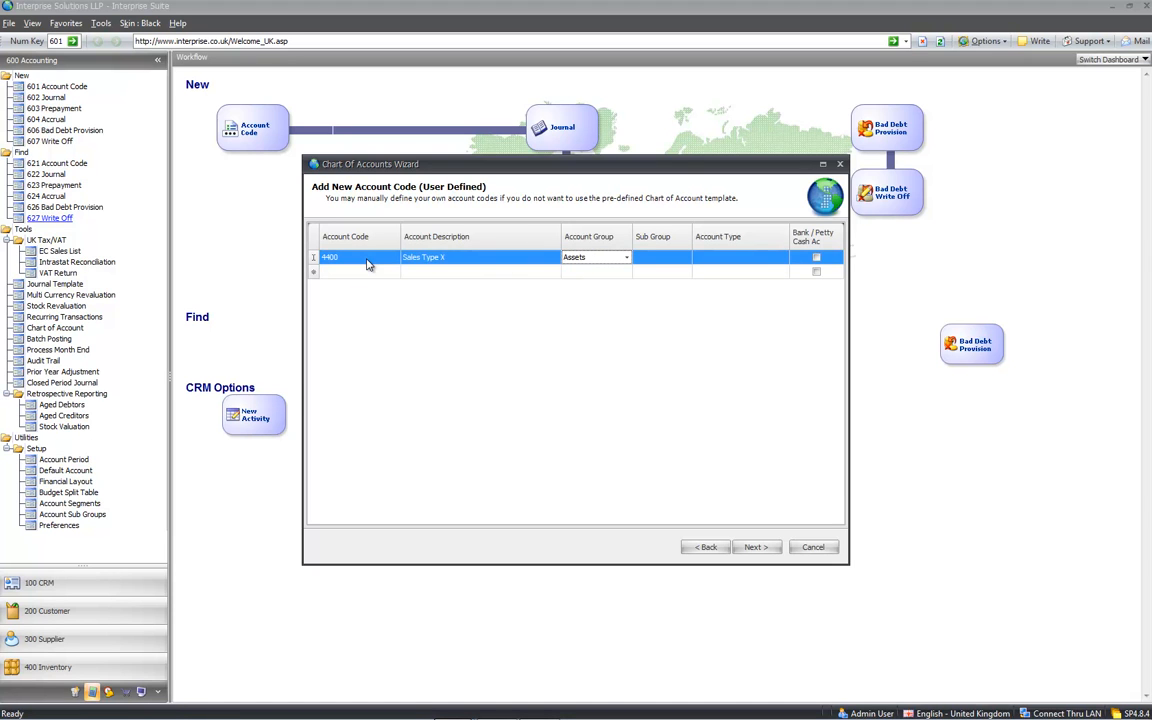
Step: Classify account 4400 under group Revenues, sub group Sales and account type Sales UK
{"action": "left_click", "coordinate": [626, 257]}
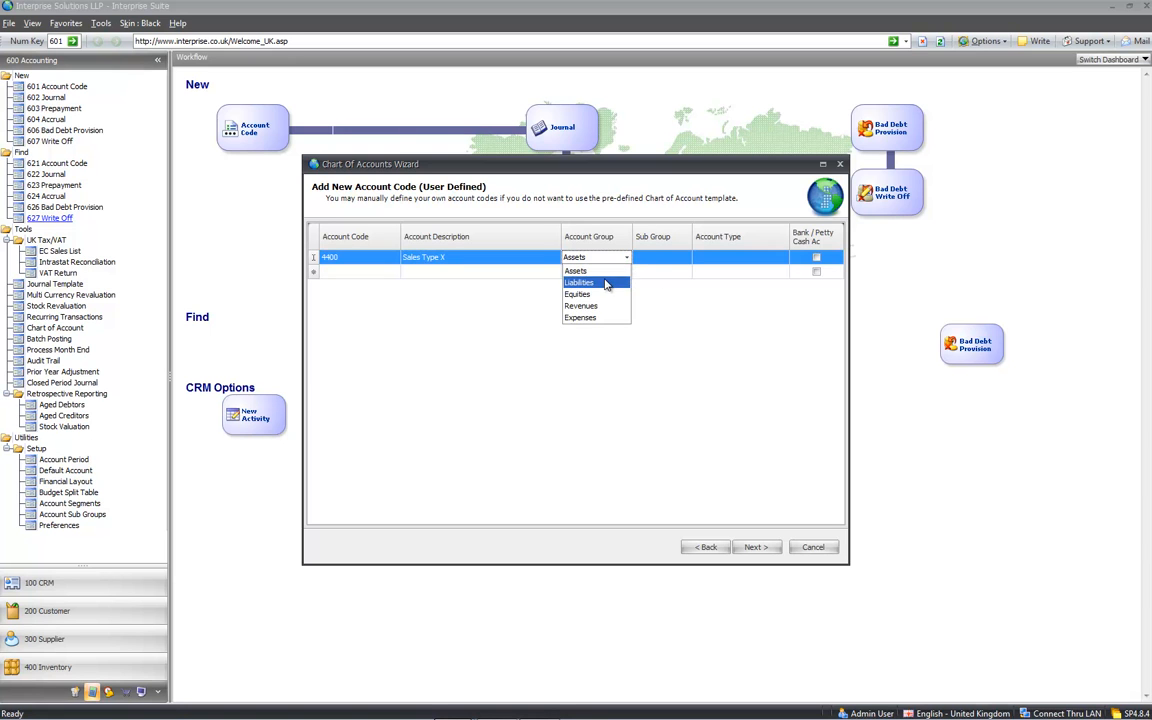
{"action": "left_click", "coordinate": [593, 312]}
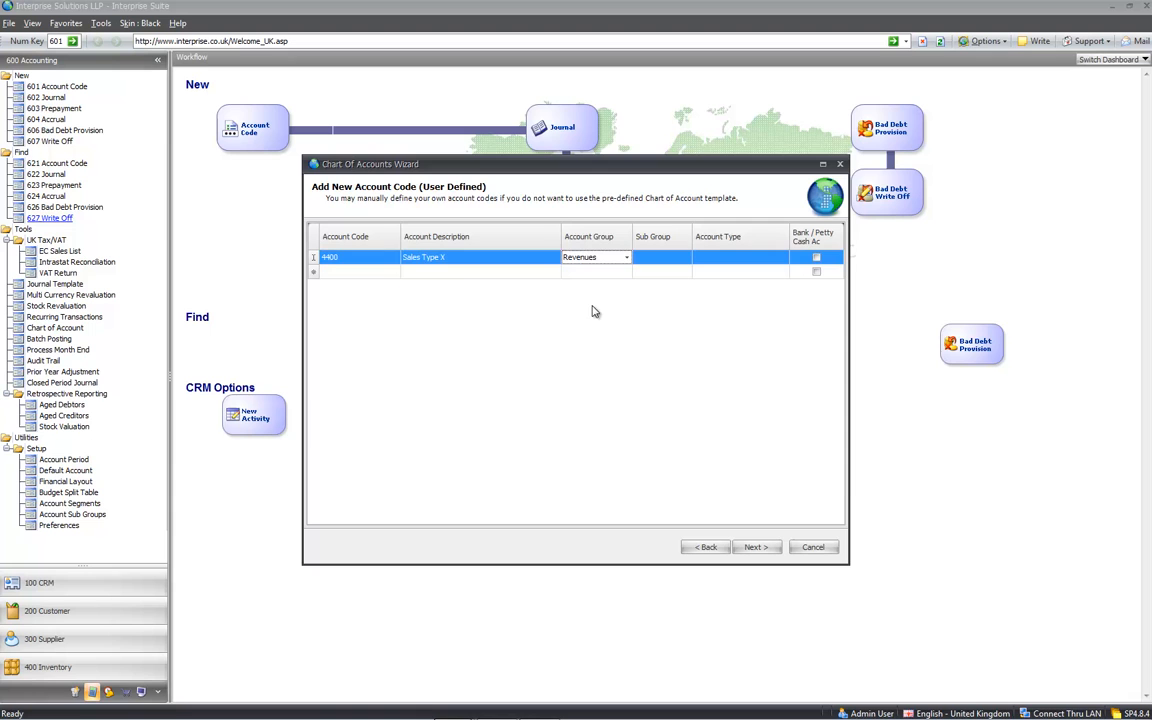
{"action": "left_click", "coordinate": [684, 257]}
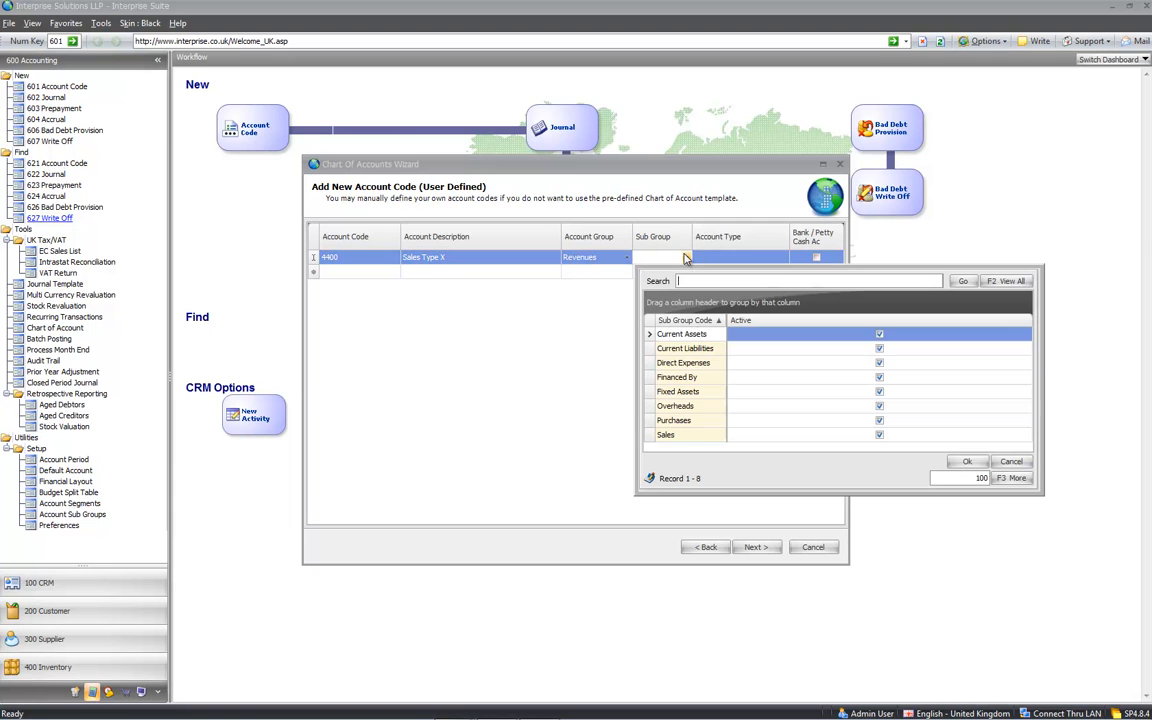
{"action": "double_click", "coordinate": [690, 438]}
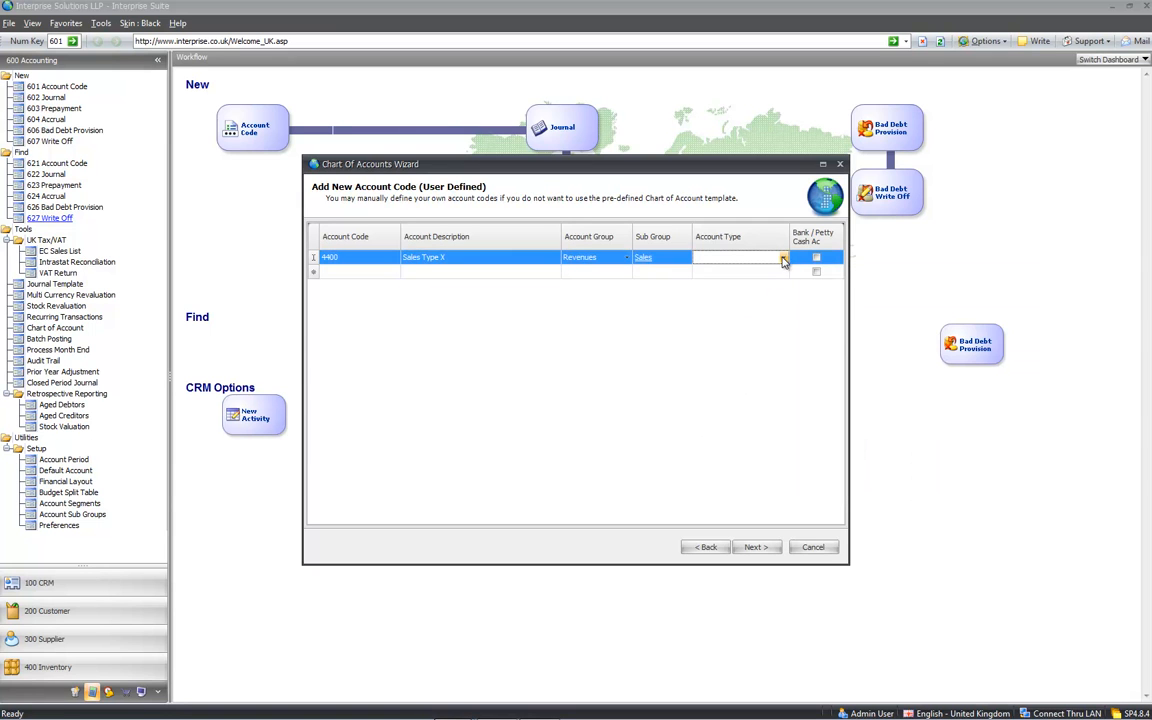
{"action": "left_click", "coordinate": [786, 258]}
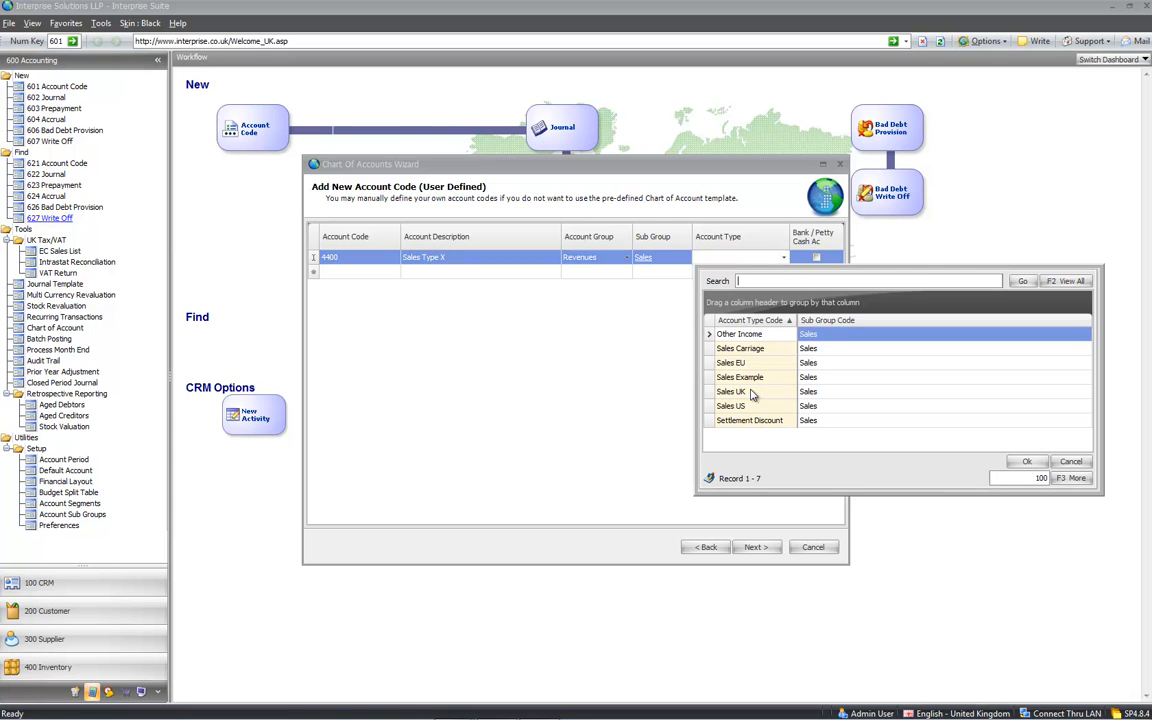
{"action": "double_click", "coordinate": [752, 395]}
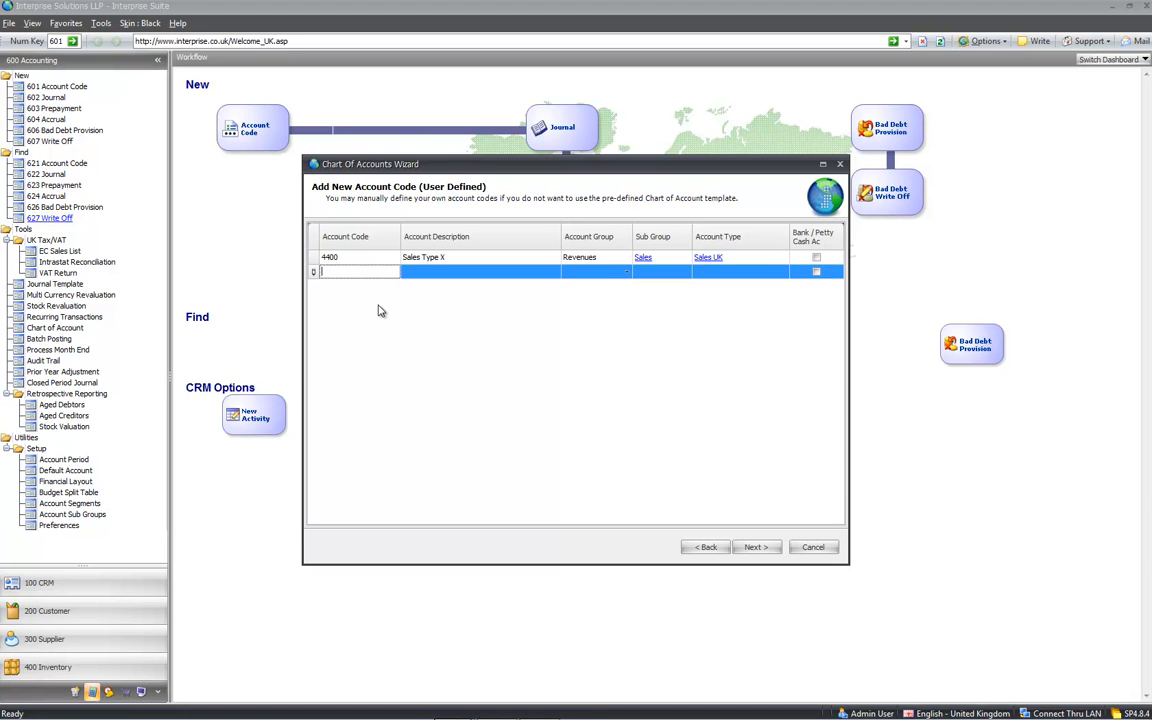
Step: Set the budget of account 4400 to -1,000 in the account code list and complete the wizard
{"action": "left_click", "coordinate": [754, 547]}
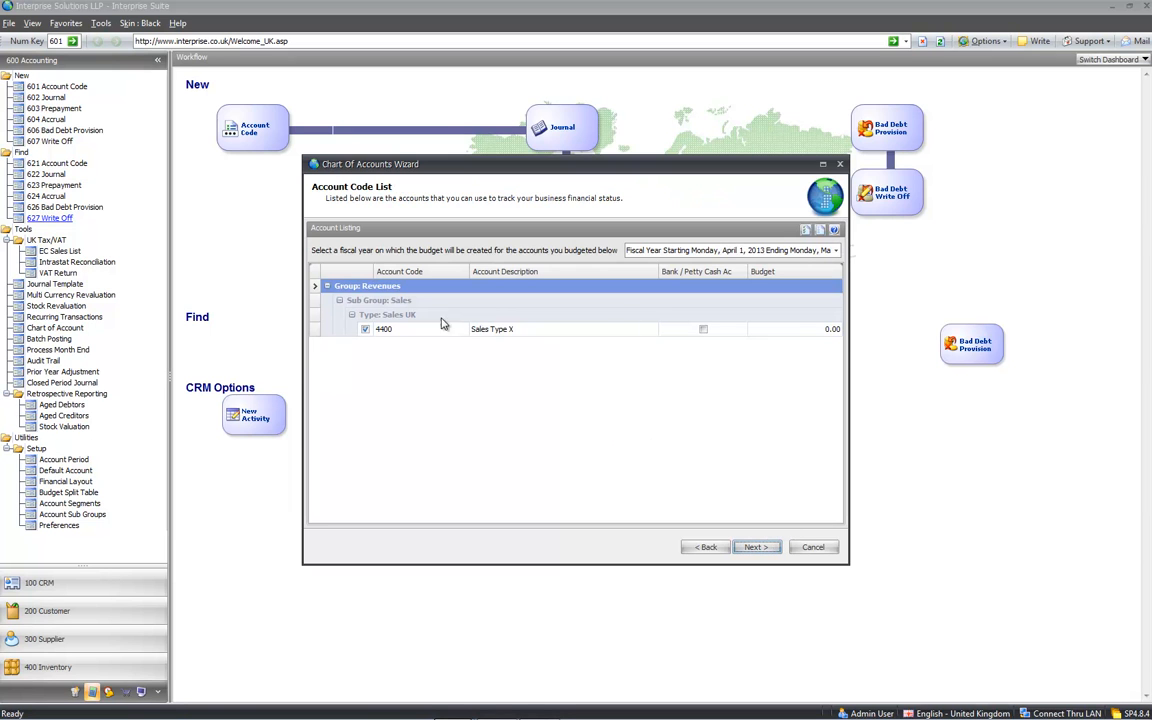
{"action": "left_click", "coordinate": [834, 329]}
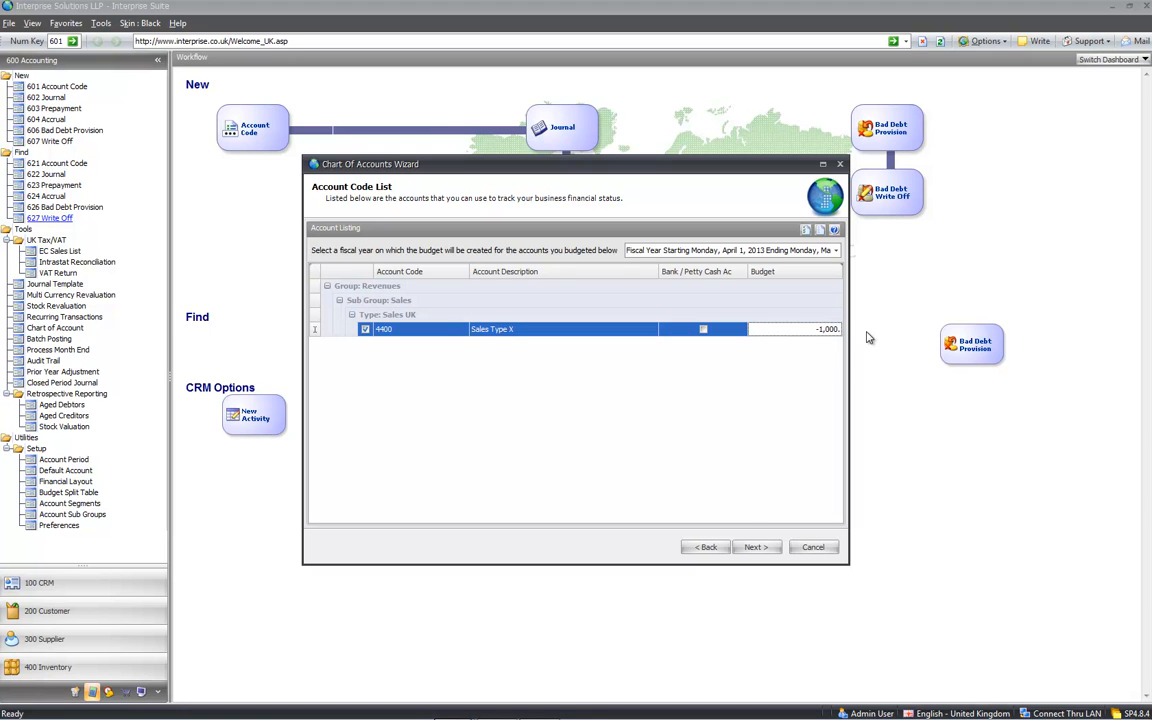
{"action": "left_click", "coordinate": [786, 317]}
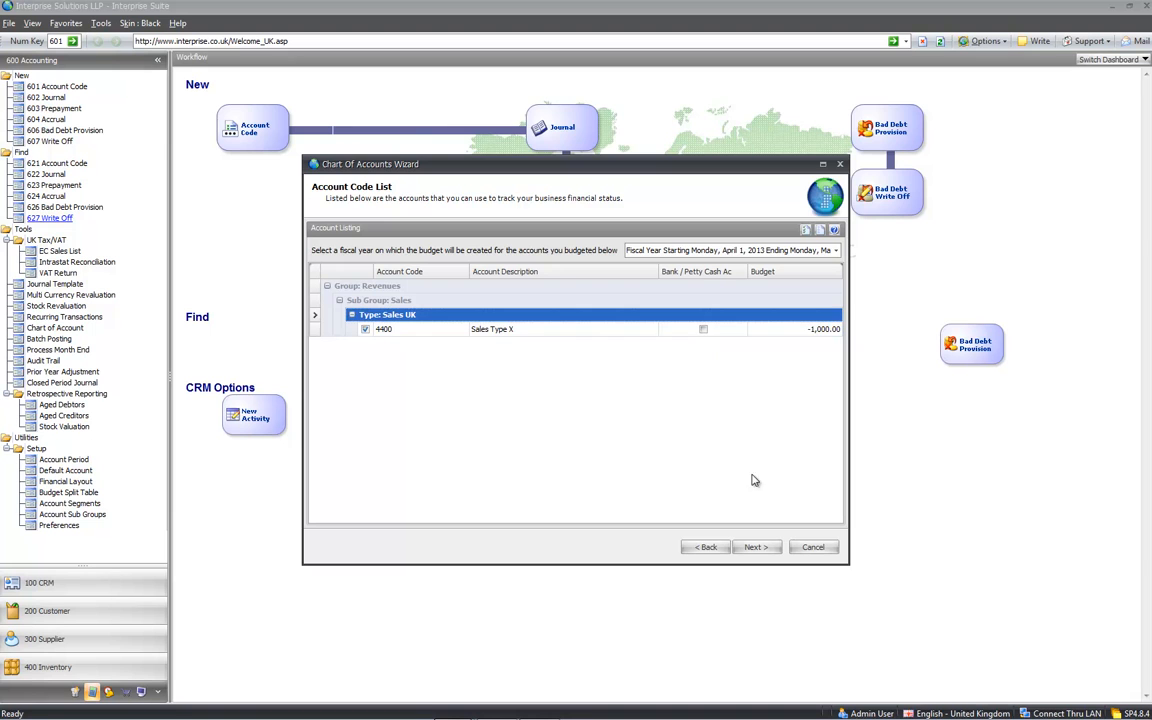
{"action": "left_click", "coordinate": [770, 548]}
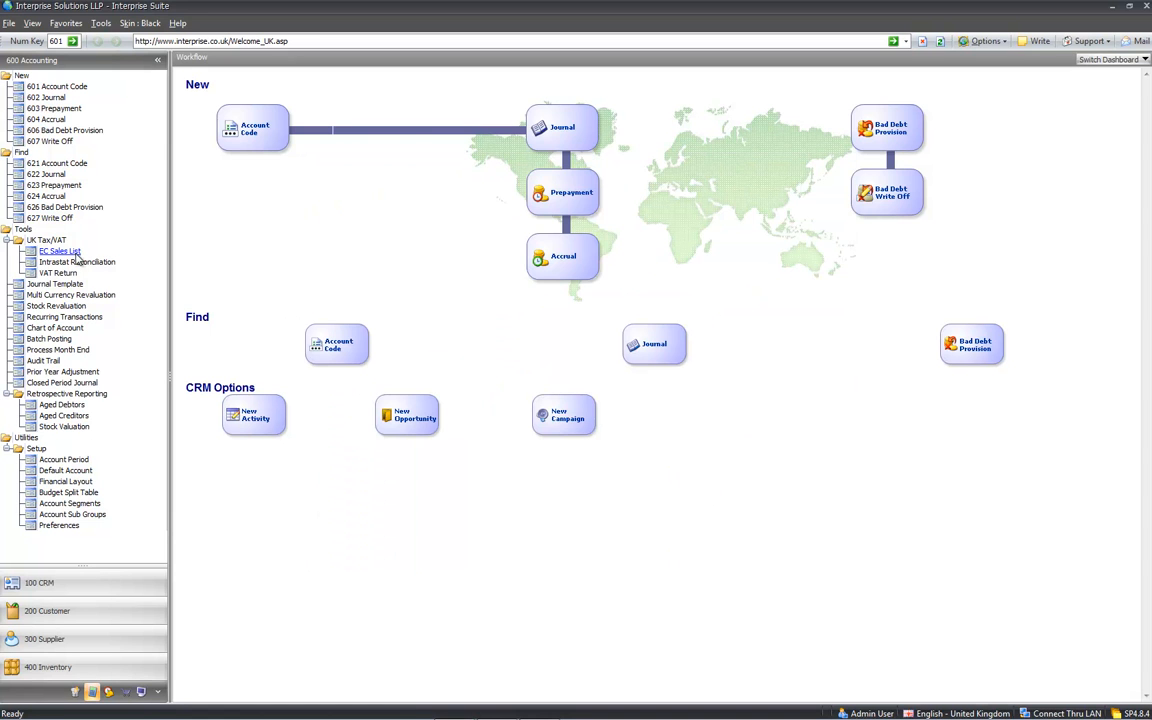
Step: Open the list of existing account codes and find account 4400, Sales Type X, among the revenue accounts
{"action": "left_click", "coordinate": [54, 163]}
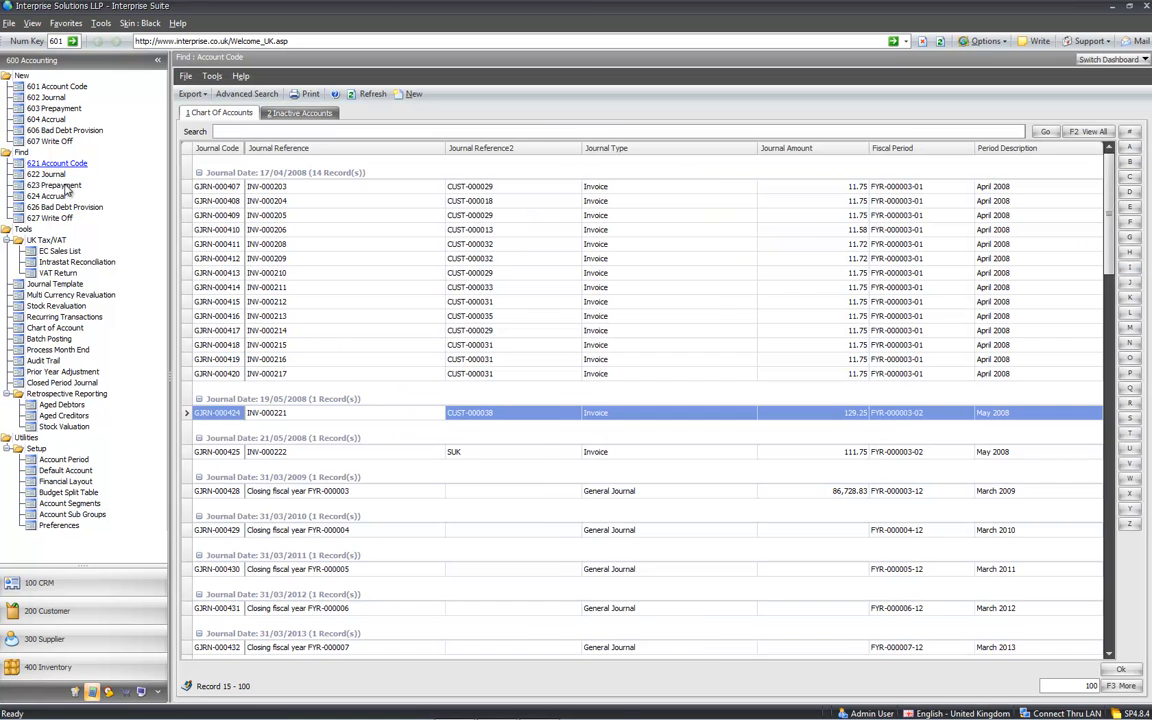
{"action": "left_click", "coordinate": [275, 320]}
{"action": "scroll", "coordinate": [280, 350], "scroll_direction": "down", "scroll_amount": 12}
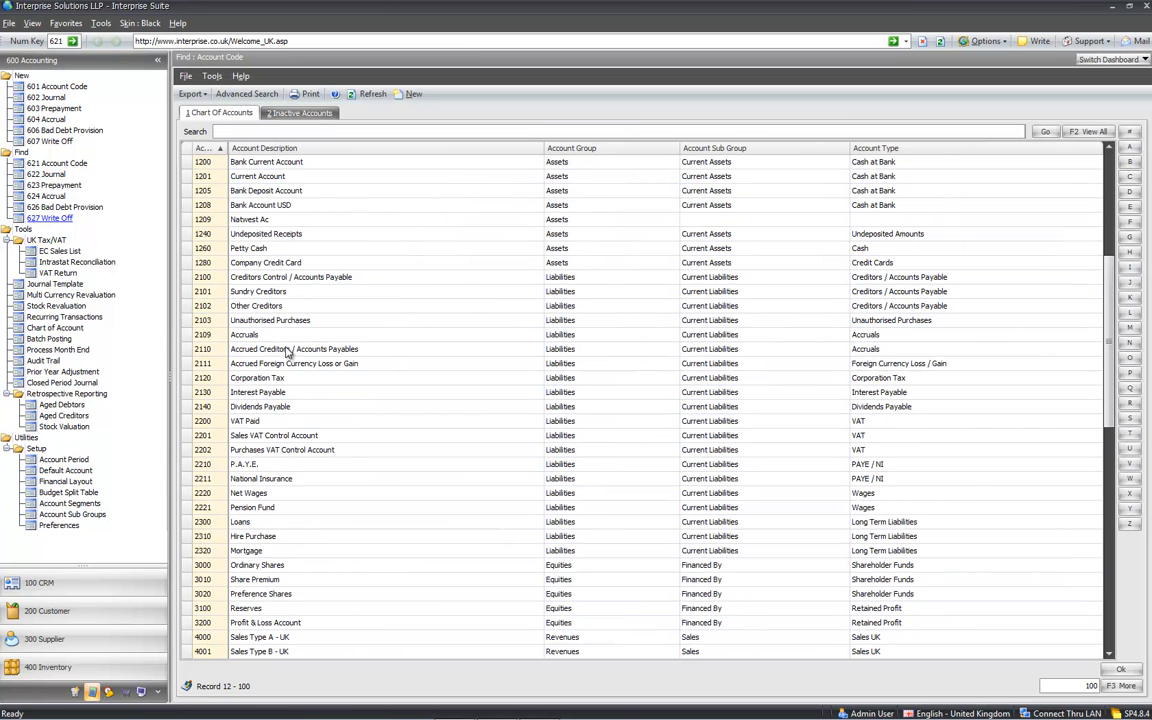
{"action": "left_click", "coordinate": [214, 509]}
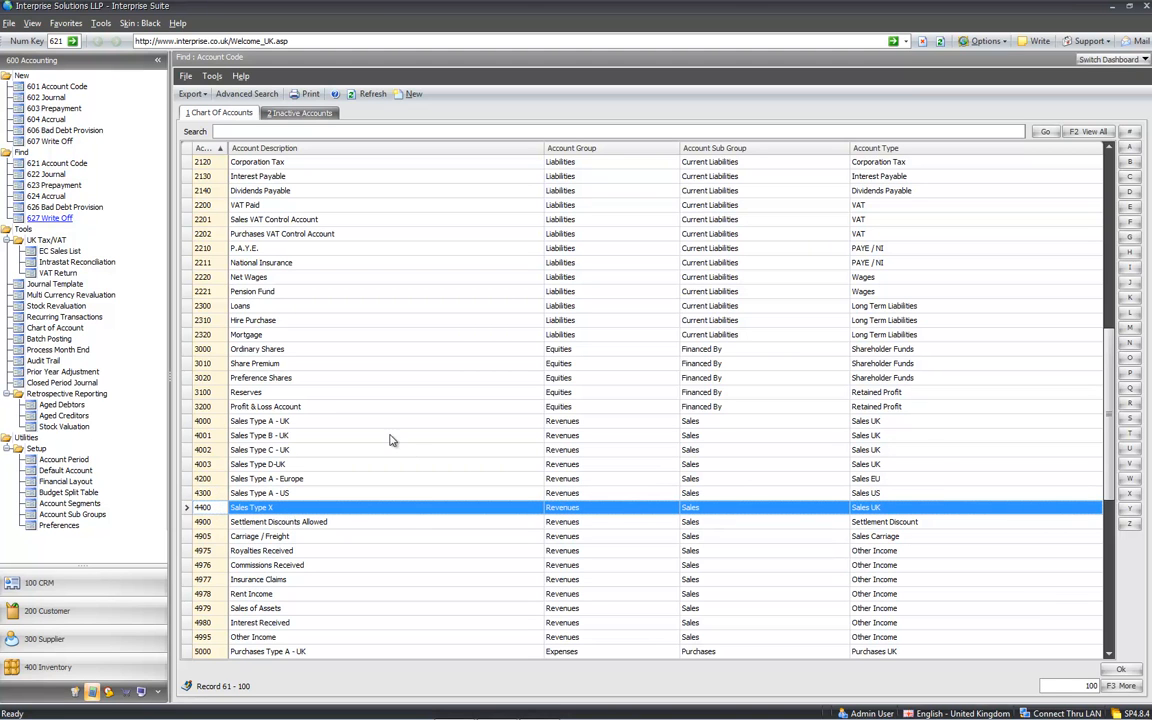
Step: Examine how the chart of accounts numbers its assets, liabilities, sales, purchases, direct expenses and overheads ranges
{"action": "scroll", "coordinate": [333, 418], "scroll_direction": "up", "scroll_amount": 11}
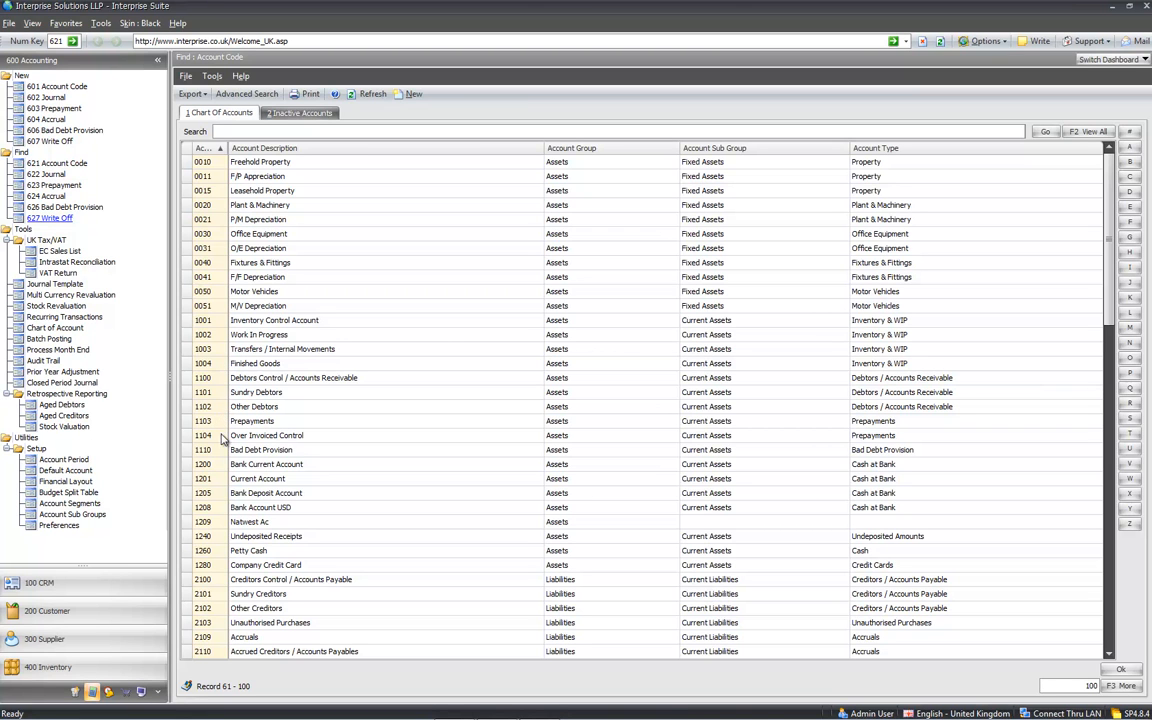
{"action": "left_click", "coordinate": [223, 596]}
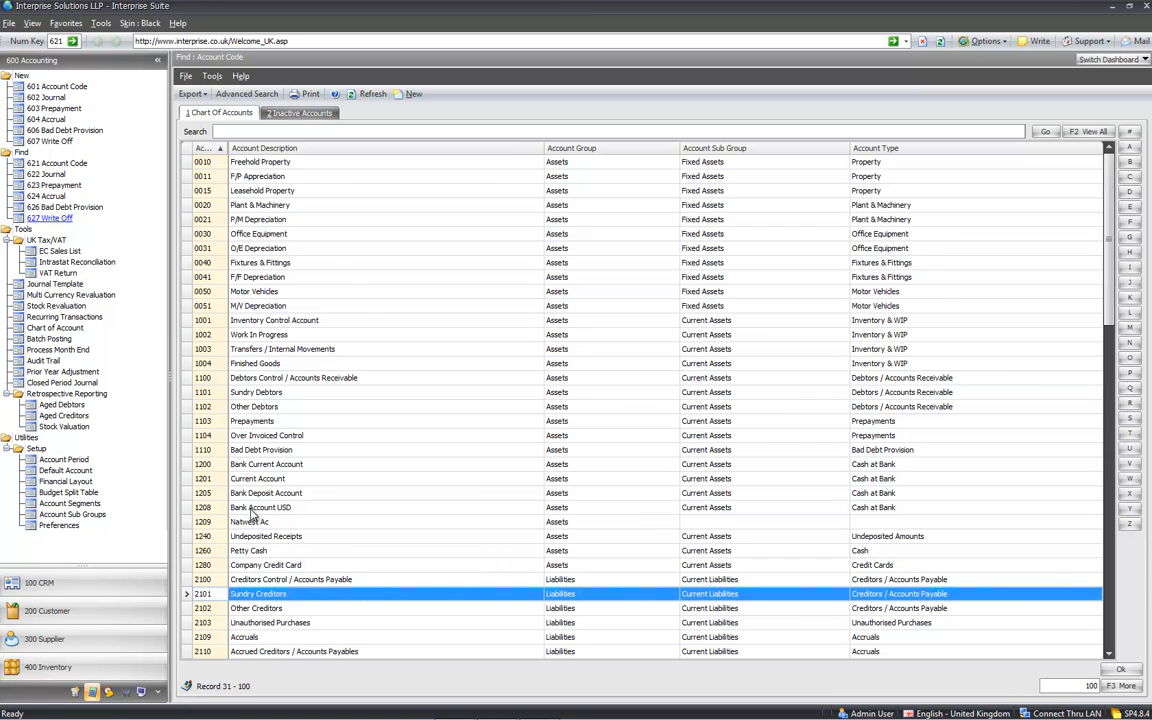
{"action": "scroll", "coordinate": [240, 535], "scroll_direction": "down", "scroll_amount": 10}
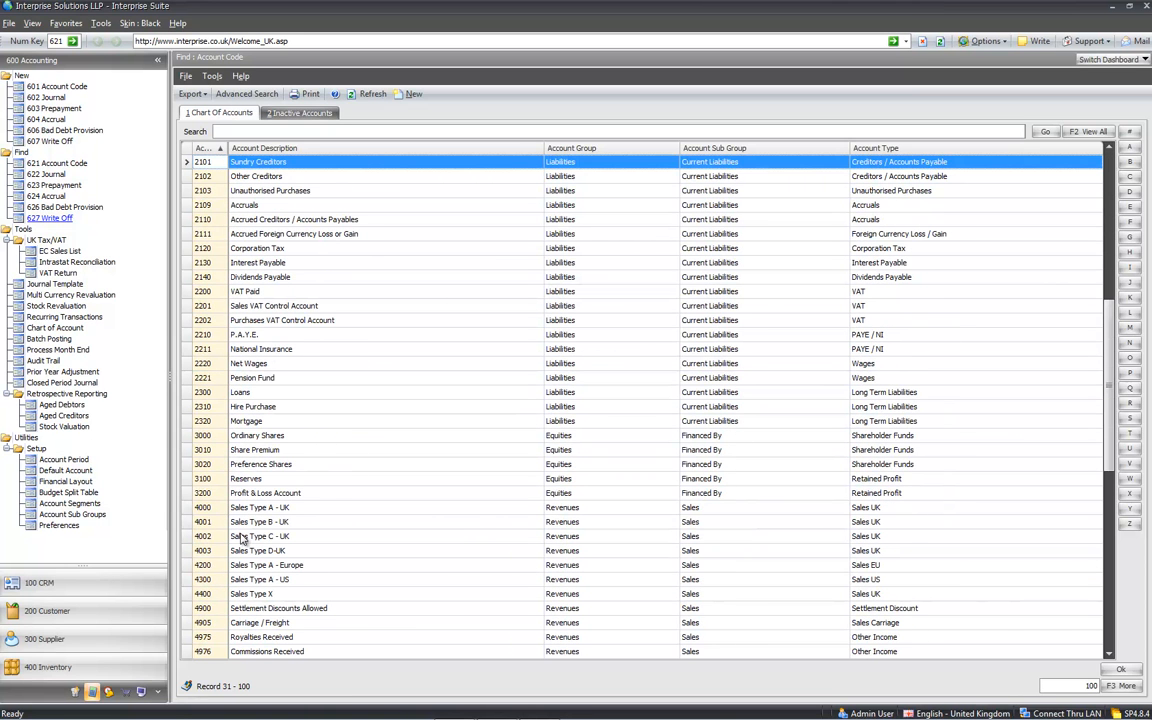
{"action": "left_click", "coordinate": [218, 510]}
{"action": "scroll", "coordinate": [405, 571], "scroll_direction": "down", "scroll_amount": 6}
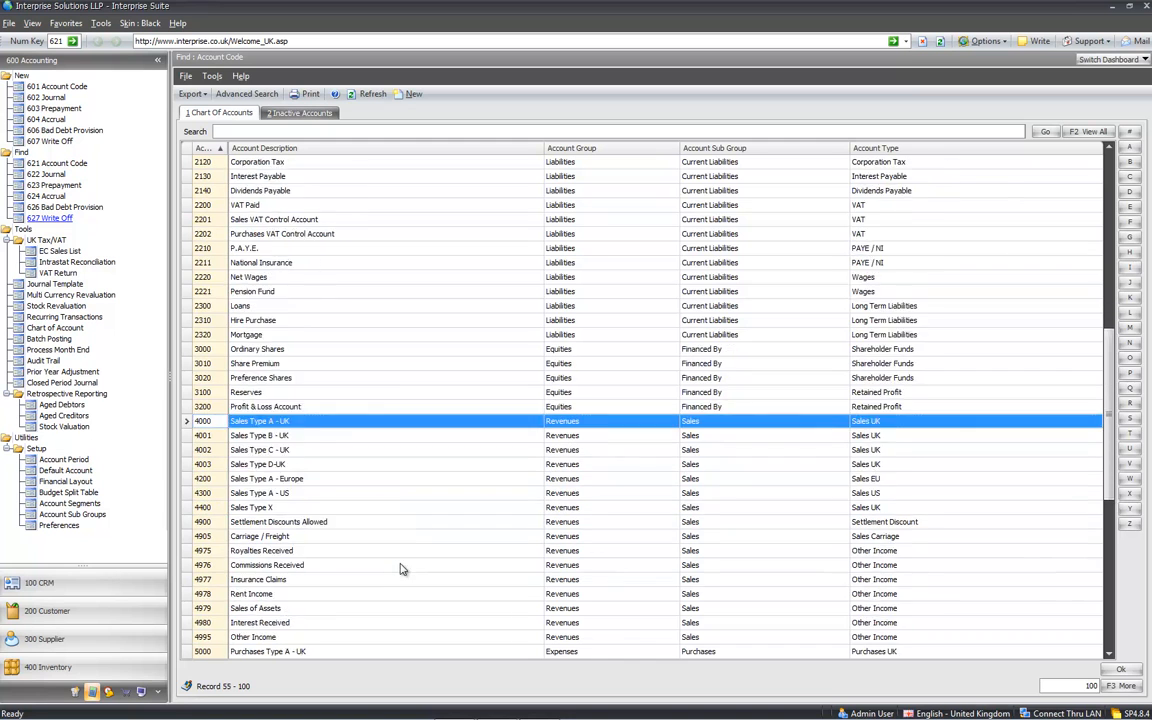
{"action": "left_click", "coordinate": [210, 508]}
{"action": "scroll", "coordinate": [211, 510], "scroll_direction": "down", "scroll_amount": 4}
{"action": "left_click", "coordinate": [211, 508]}
{"action": "left_click", "coordinate": [211, 524]}
{"action": "scroll", "coordinate": [211, 545], "scroll_direction": "down", "scroll_amount": 1}
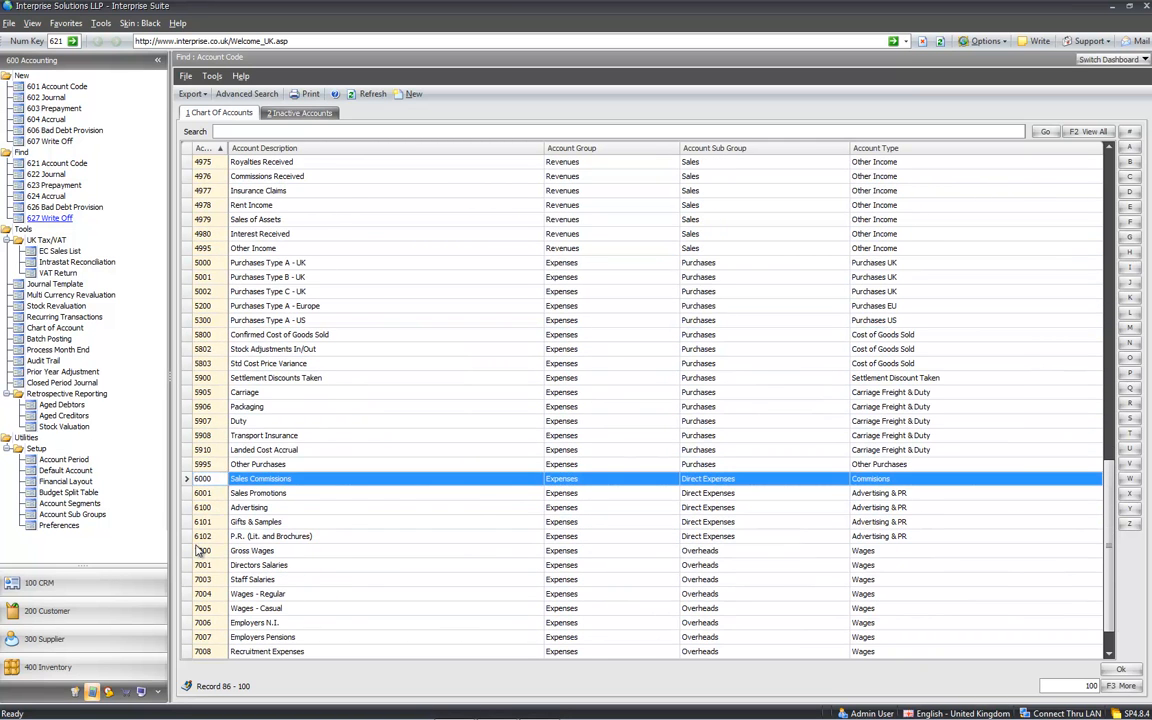
{"action": "left_click", "coordinate": [201, 550]}
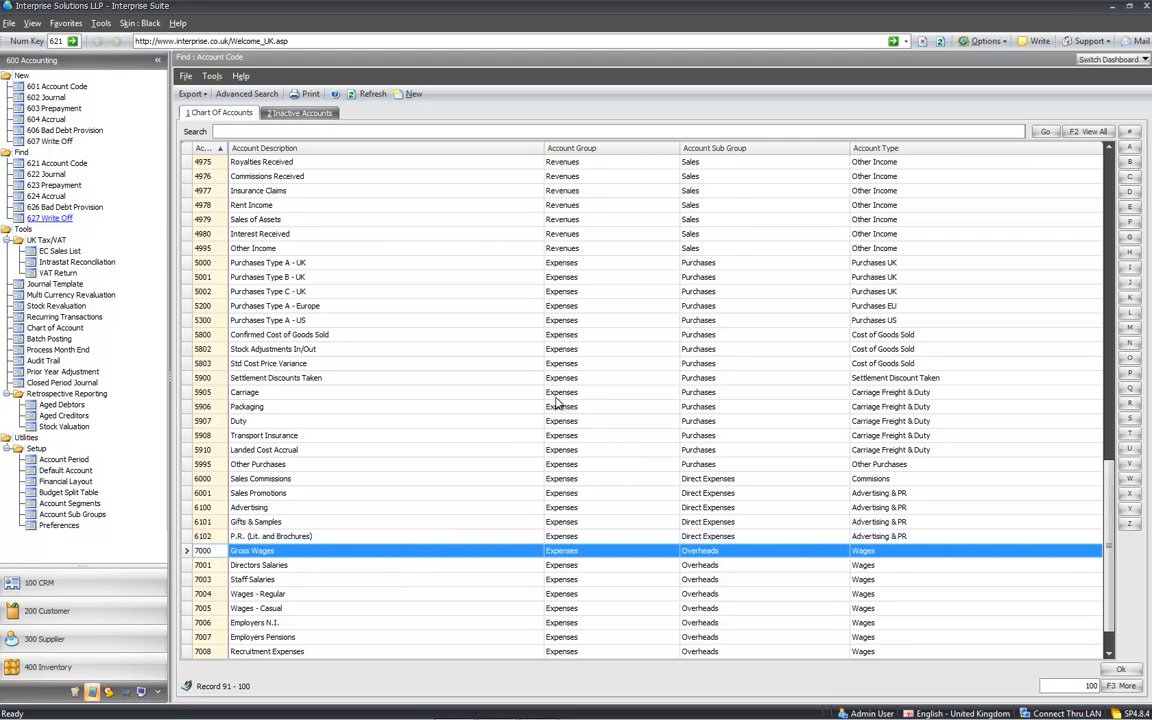
{"action": "scroll", "coordinate": [514, 411], "scroll_direction": "up", "scroll_amount": 17}
{"action": "scroll", "coordinate": [512, 415], "scroll_direction": "up", "scroll_amount": 4}
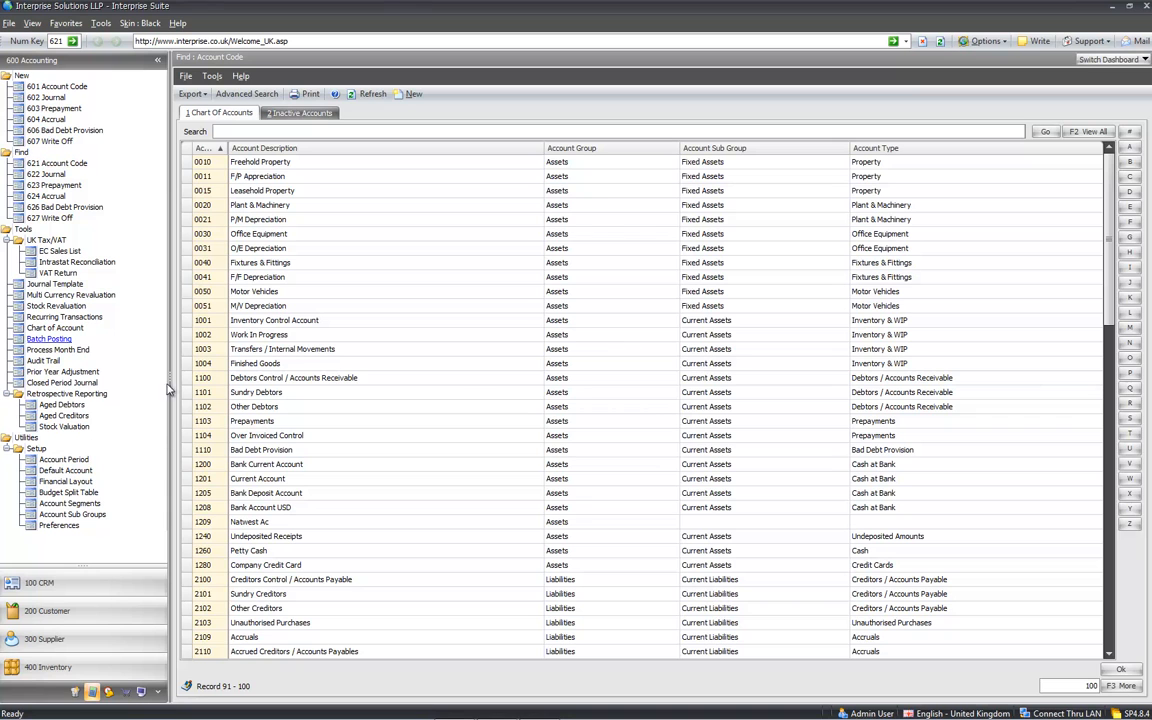
Step: Open the Account Segments wizard and review the segment structure and the Country, Location and Department details
{"action": "left_click", "coordinate": [86, 509]}
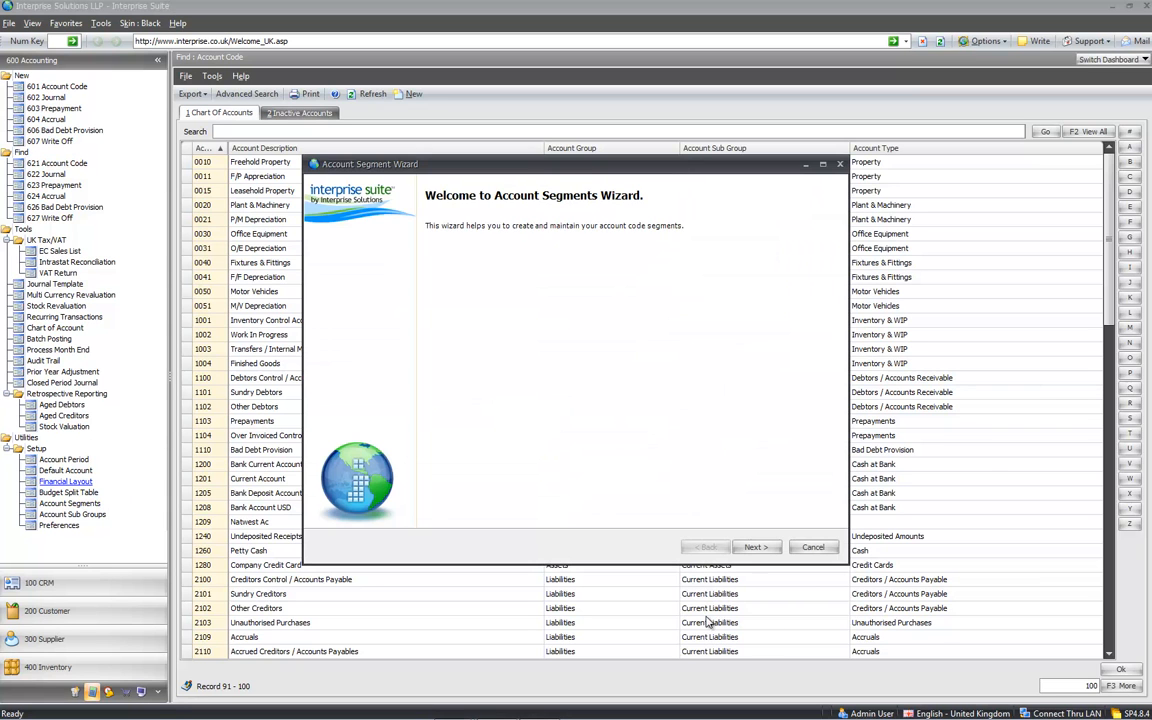
{"action": "left_click", "coordinate": [756, 550]}
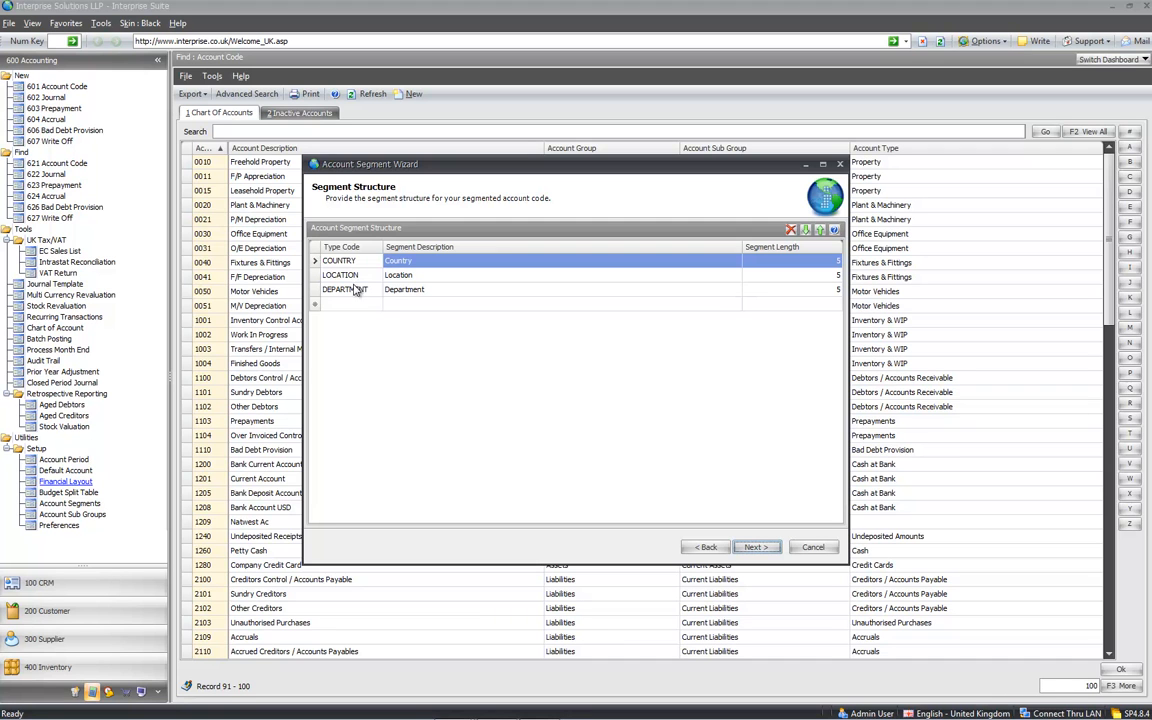
{"action": "left_click", "coordinate": [752, 547]}
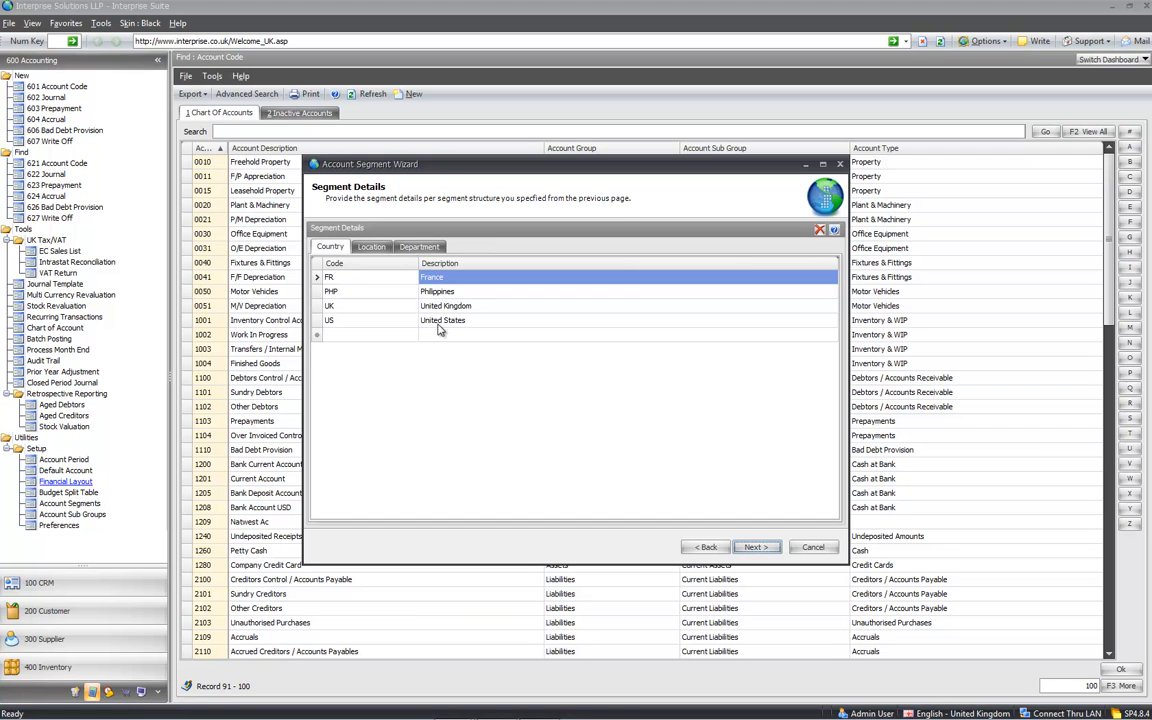
{"action": "left_click", "coordinate": [373, 249]}
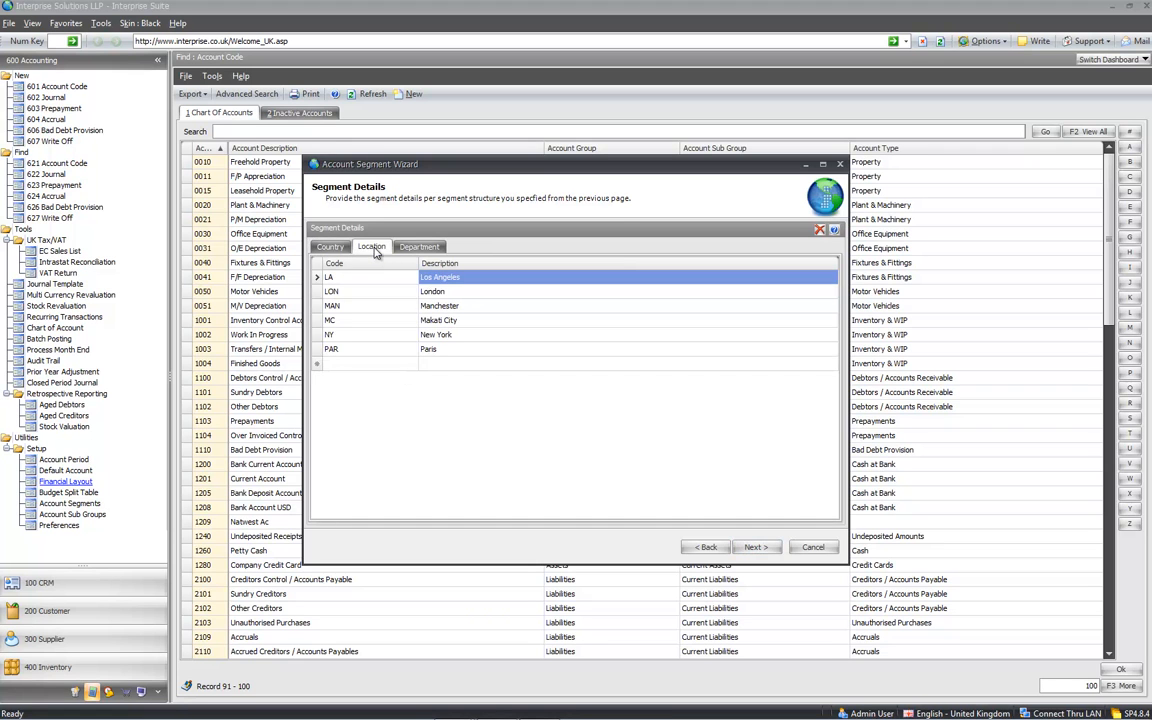
{"action": "left_click", "coordinate": [424, 249]}
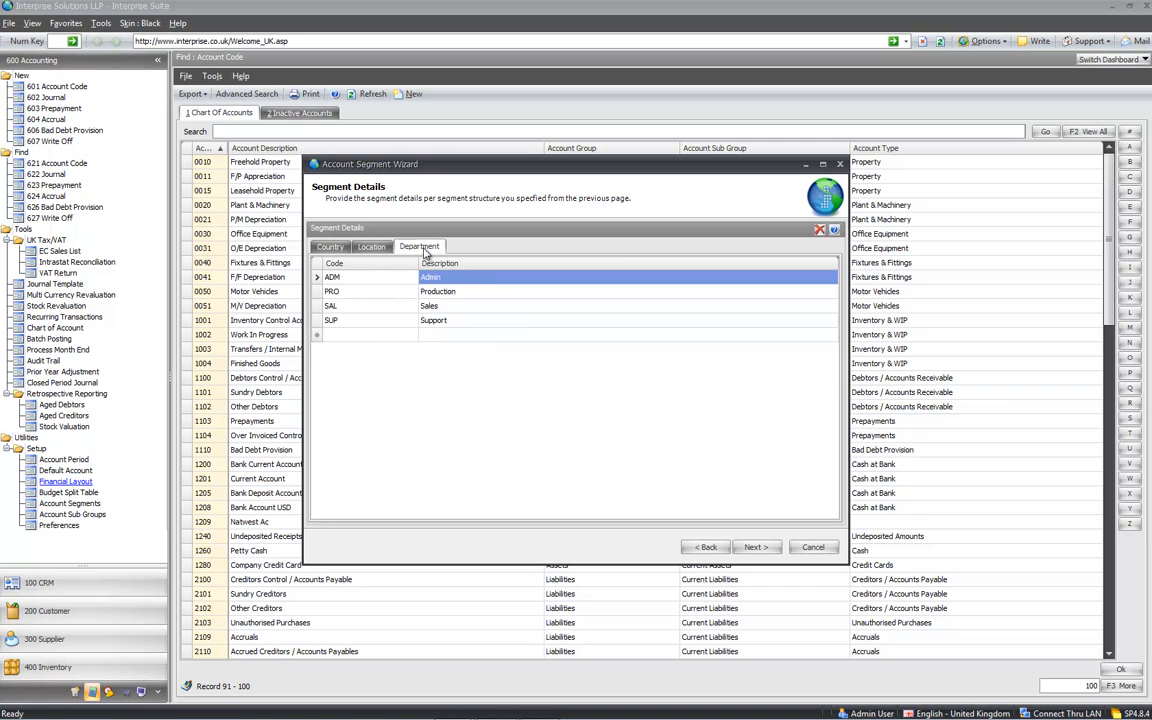
Step: Review the generated segment combinations for Country and Location, and go through the rest of the Account Segments wizard
{"action": "left_click", "coordinate": [756, 548]}
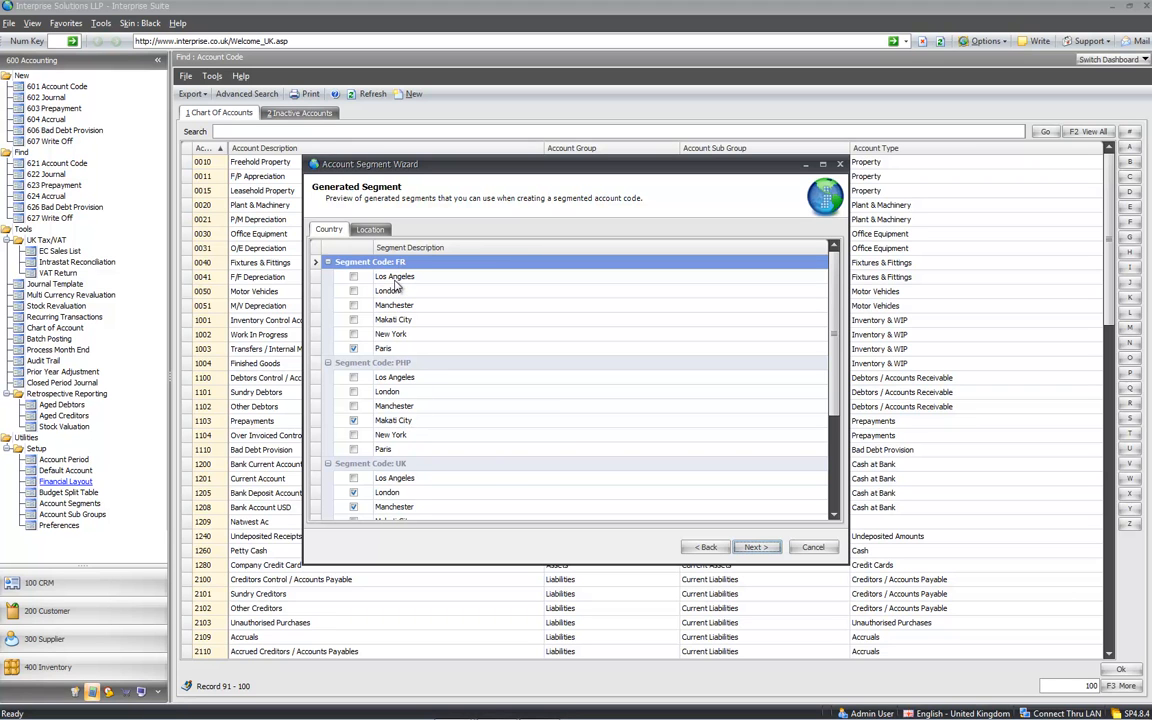
{"action": "left_click", "coordinate": [378, 231]}
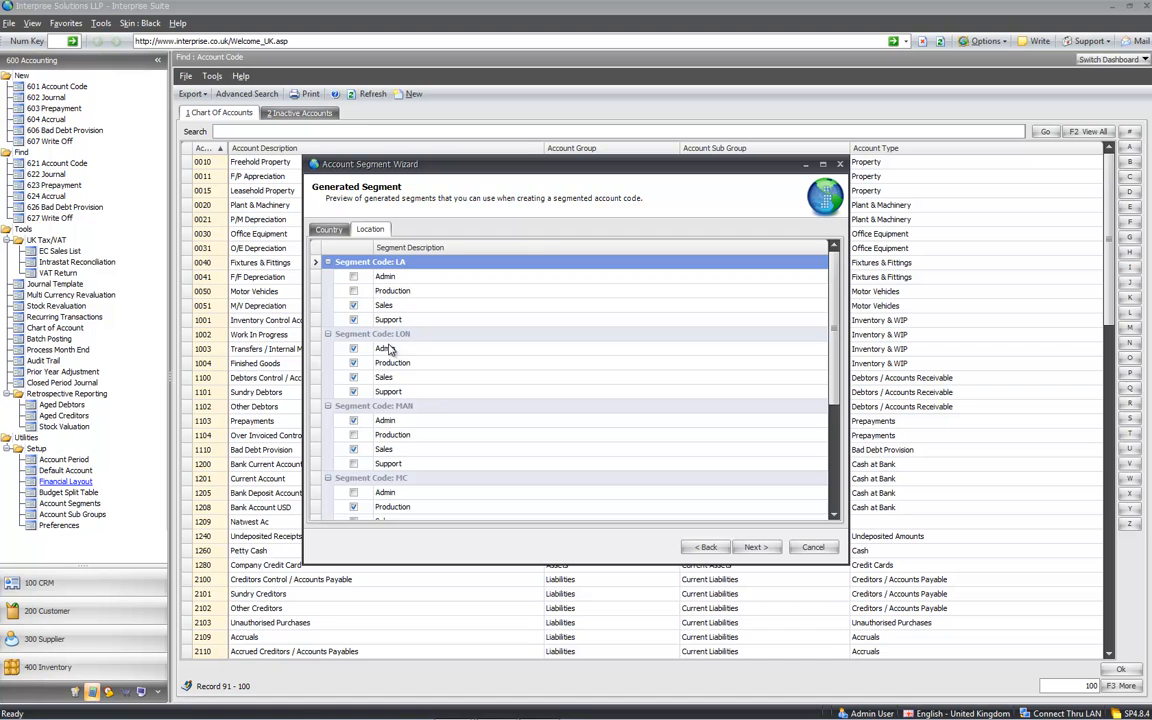
{"action": "left_click", "coordinate": [757, 547]}
{"action": "left_click", "coordinate": [757, 547]}
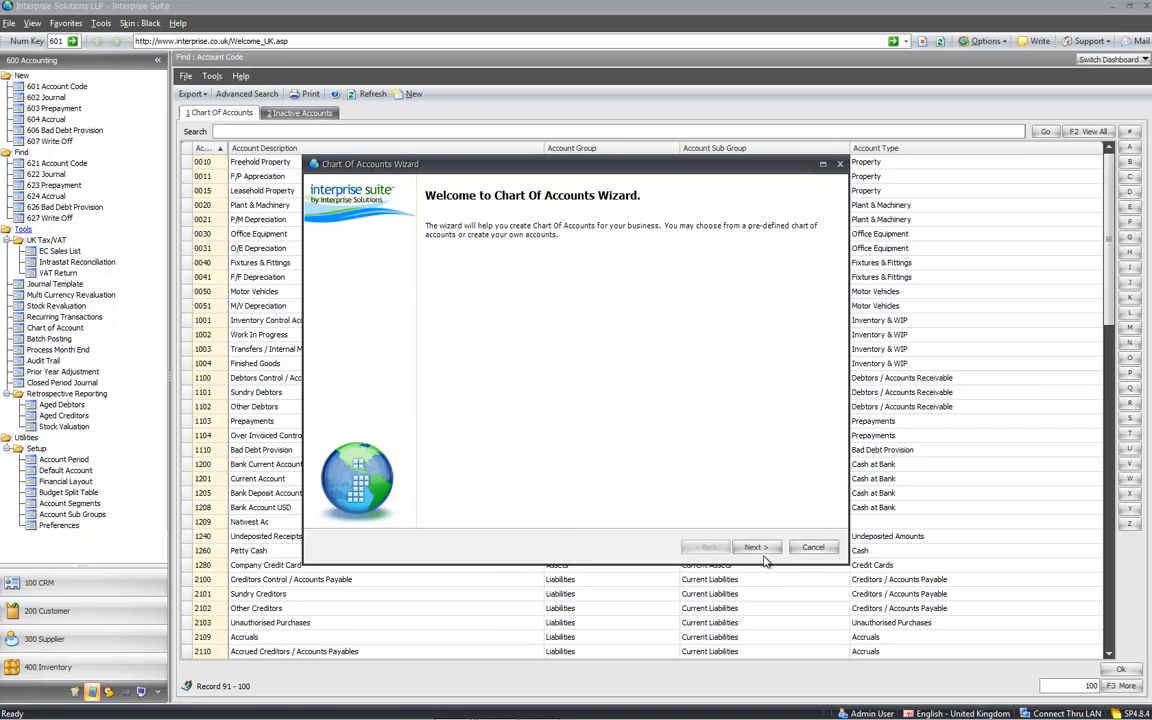
Step: Set the Chart of Accounts wizard to user-defined accounts with a segmented structure, applying segments to revenue and expense accounts only
{"action": "key", "text": "Return"}
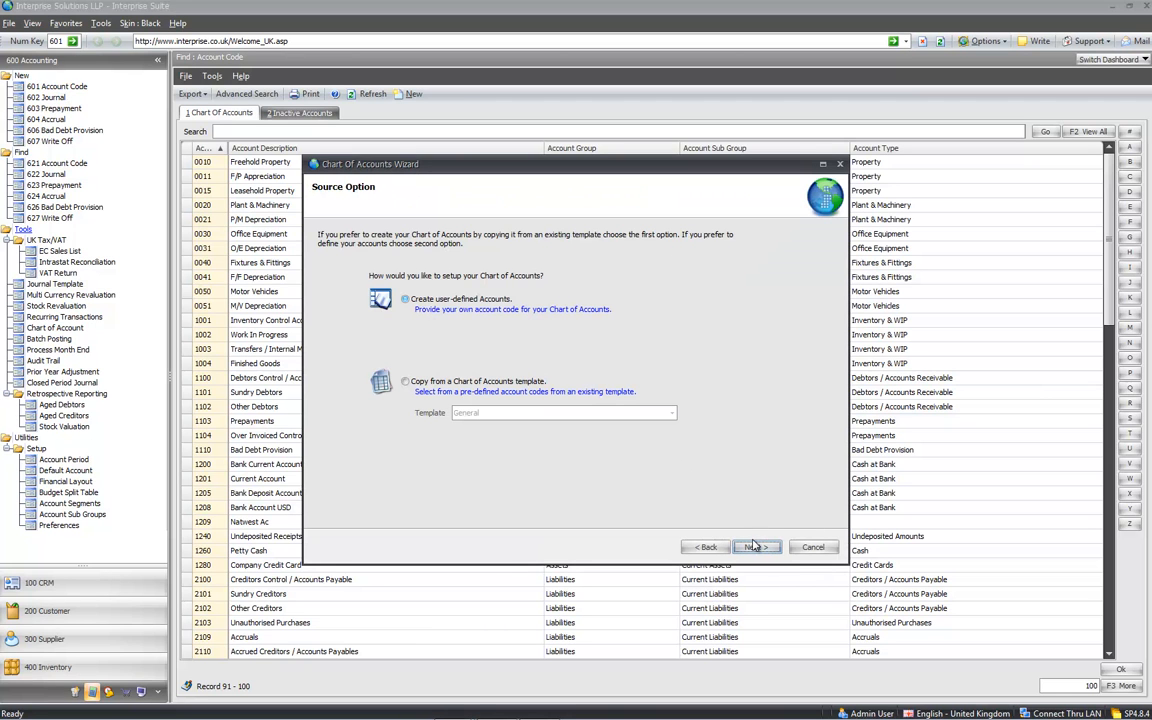
{"action": "left_click", "coordinate": [755, 547]}
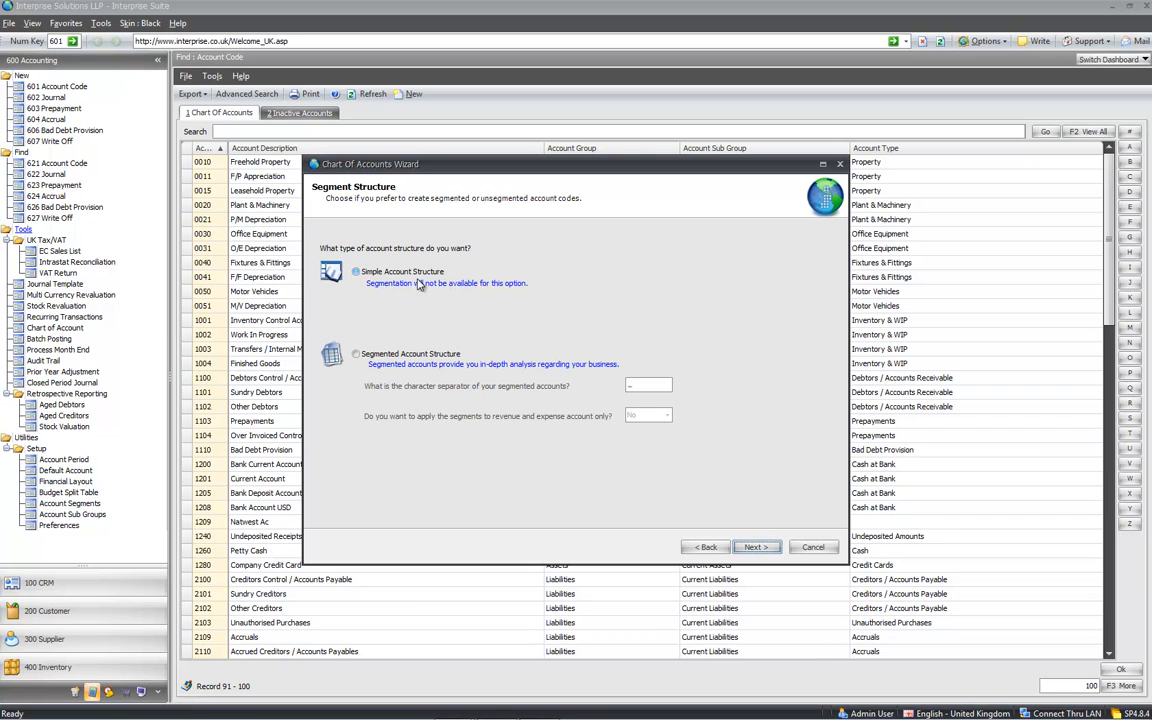
{"action": "left_click", "coordinate": [354, 355]}
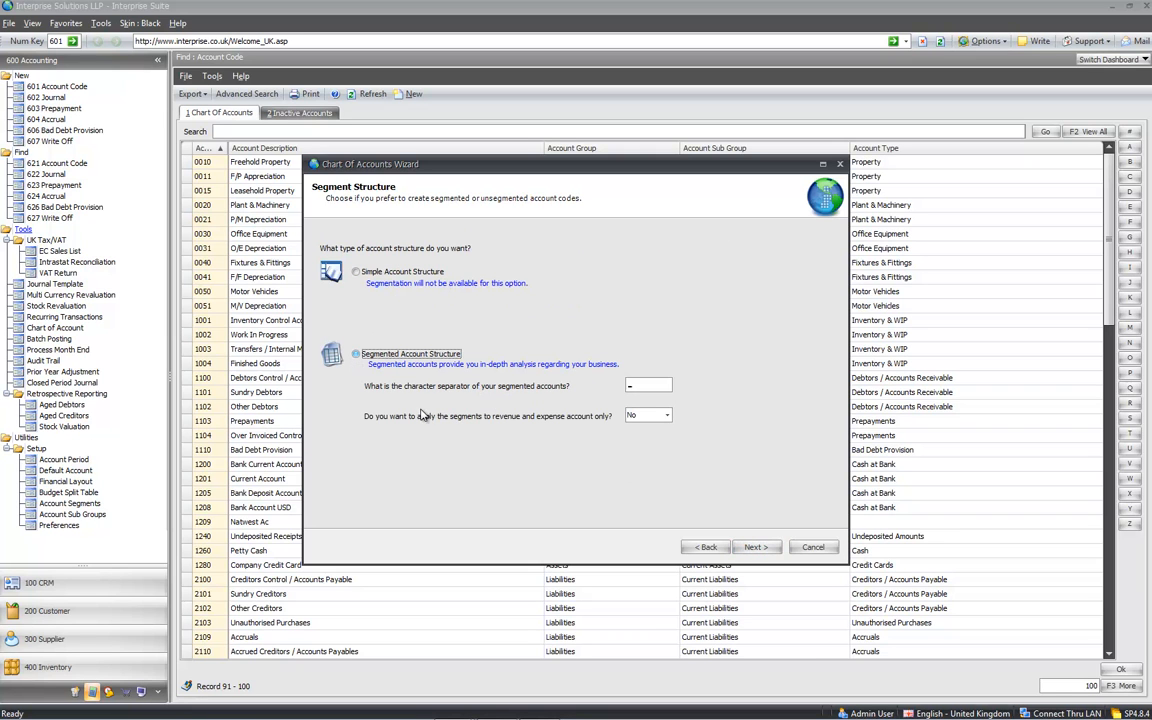
{"action": "left_click", "coordinate": [668, 418]}
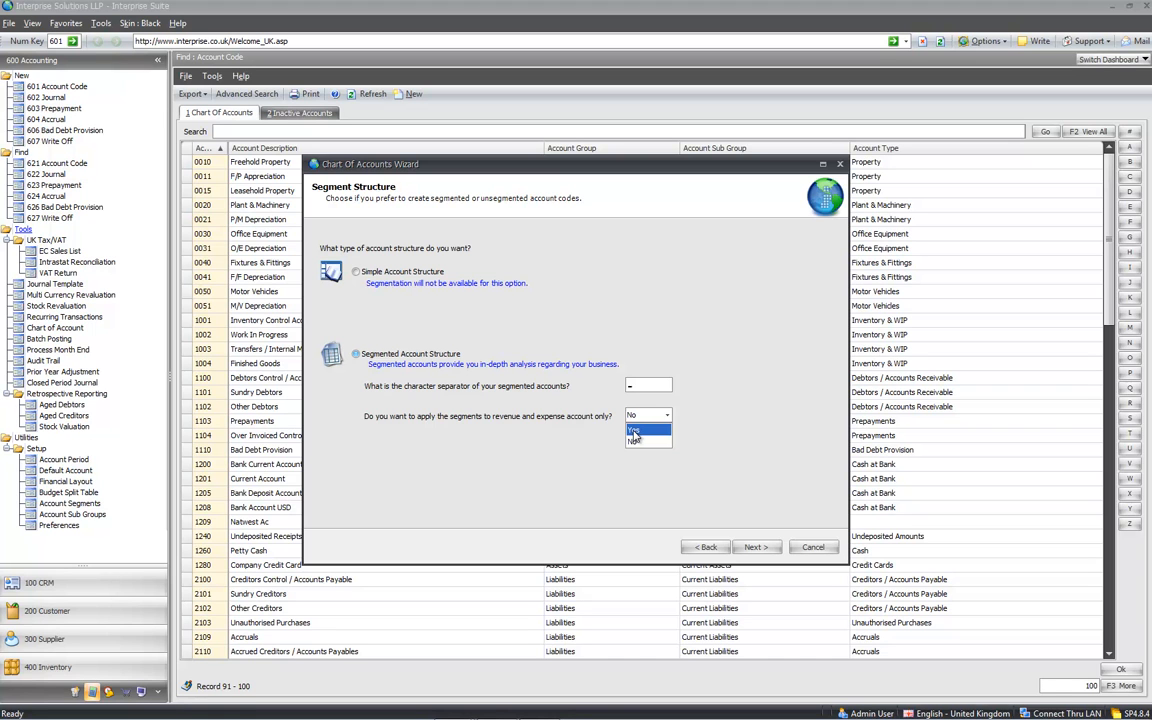
{"action": "left_click", "coordinate": [633, 433]}
{"action": "left_click", "coordinate": [756, 547]}
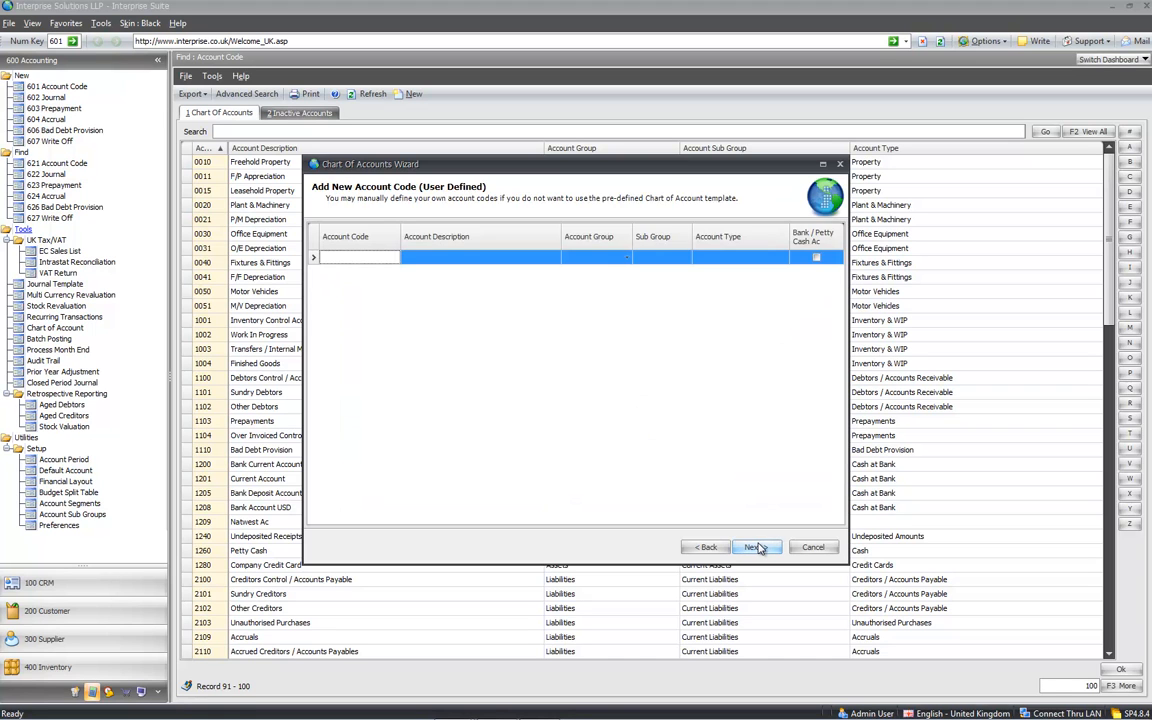
Step: Change the source to copying the General chart of accounts template and go through the segment pages to the Account Code List
{"action": "left_click", "coordinate": [707, 548]}
{"action": "left_click", "coordinate": [707, 548]}
{"action": "left_click", "coordinate": [408, 383]}
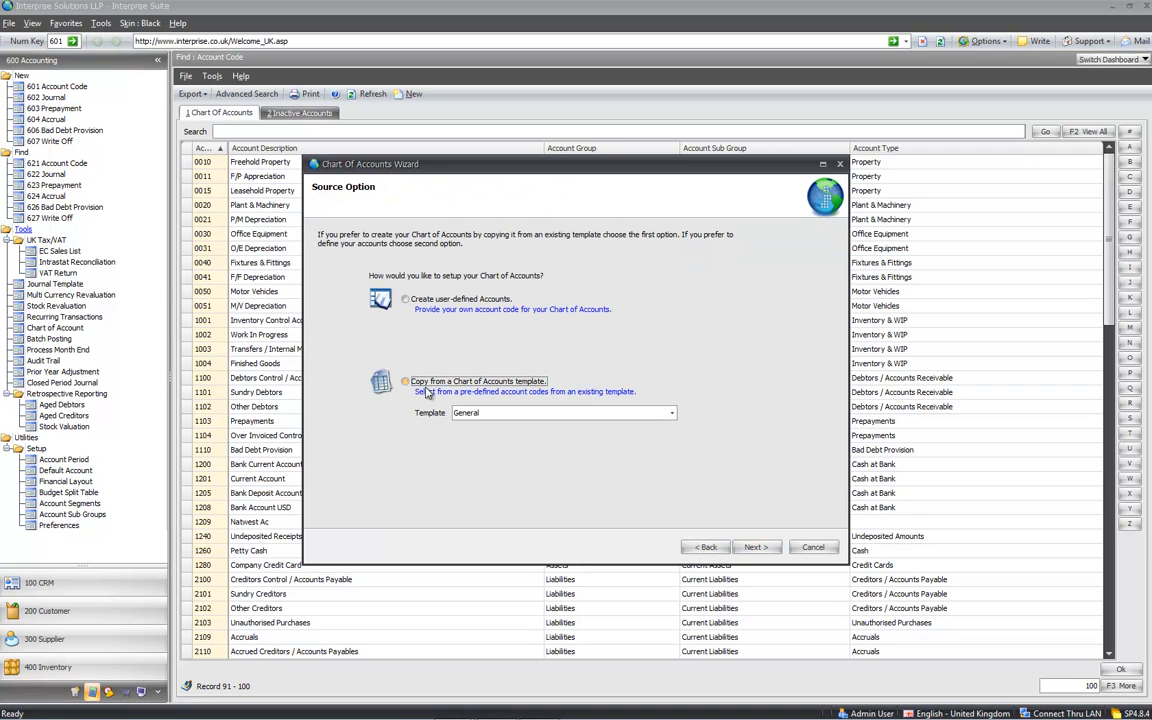
{"action": "left_click", "coordinate": [760, 547]}
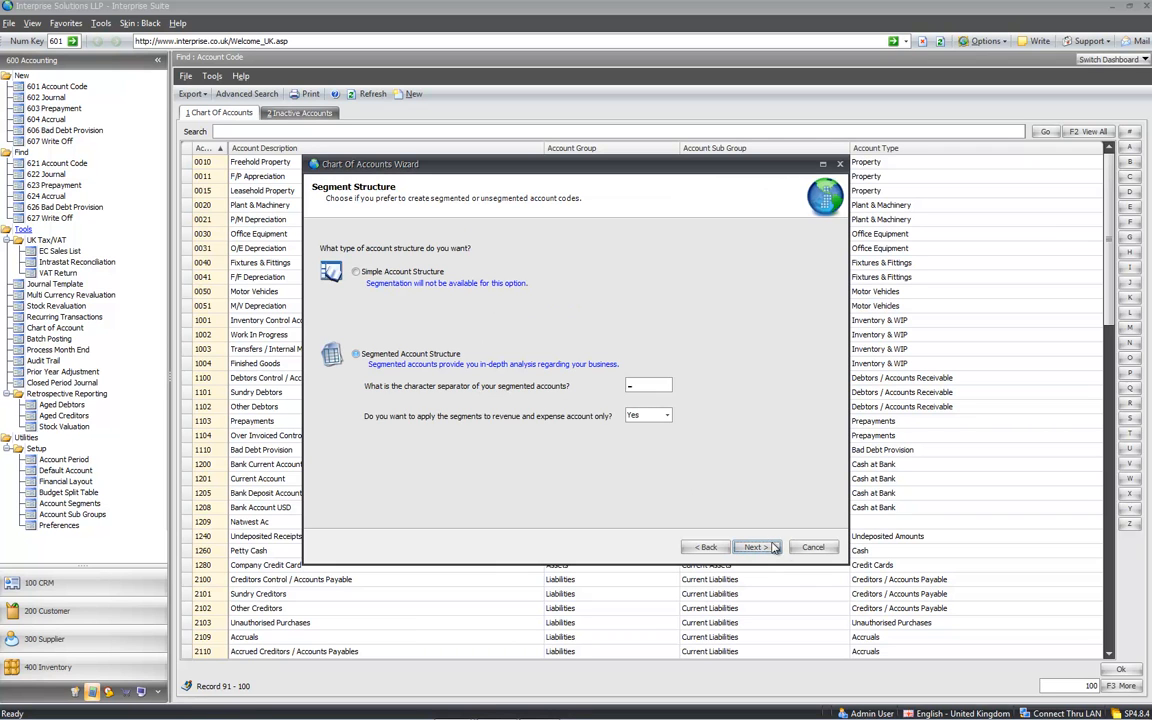
{"action": "left_click", "coordinate": [767, 545]}
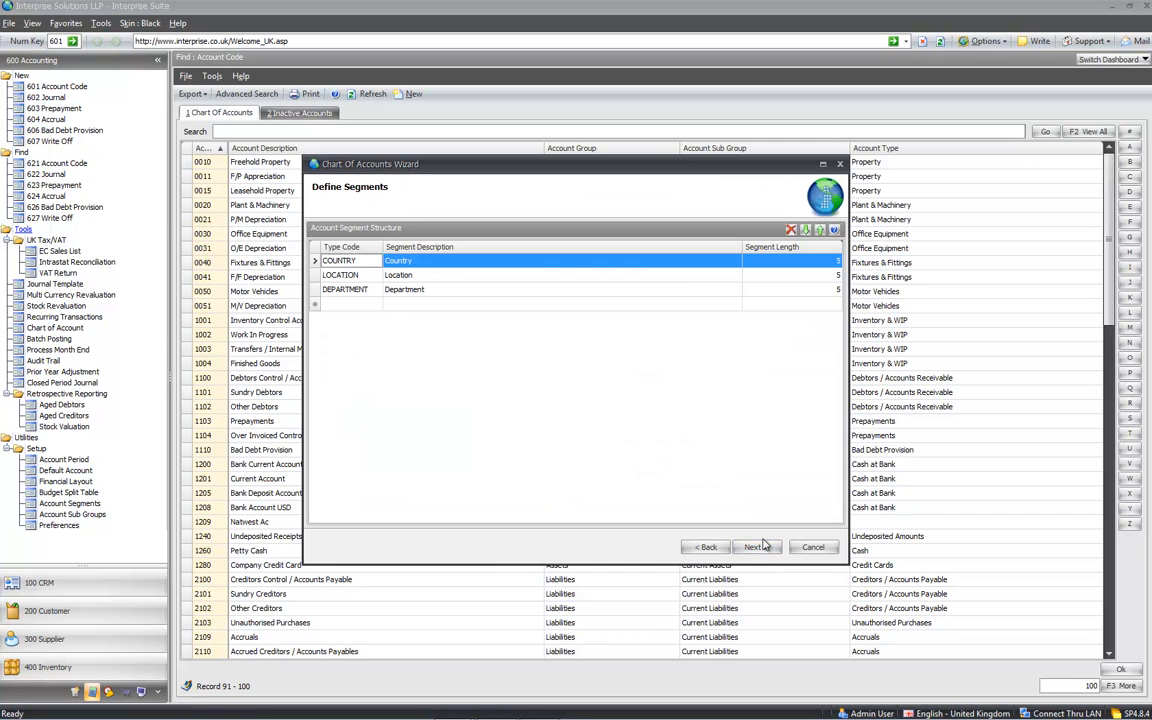
{"action": "left_click", "coordinate": [758, 548]}
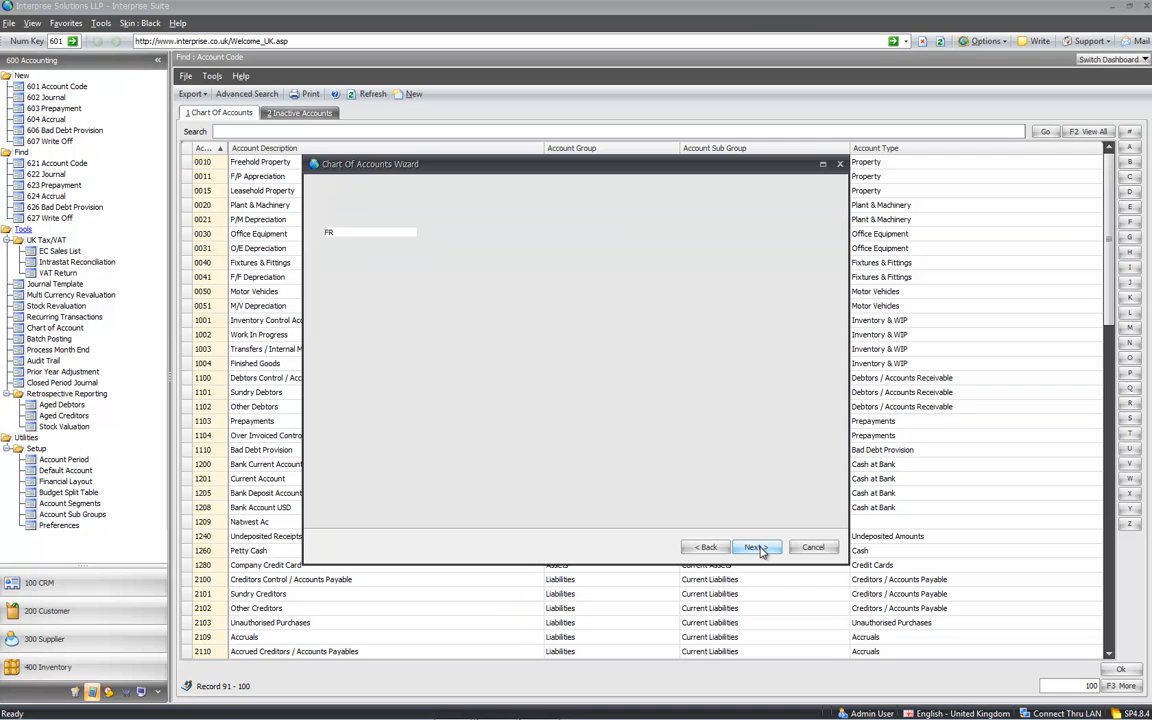
{"action": "left_click", "coordinate": [757, 548]}
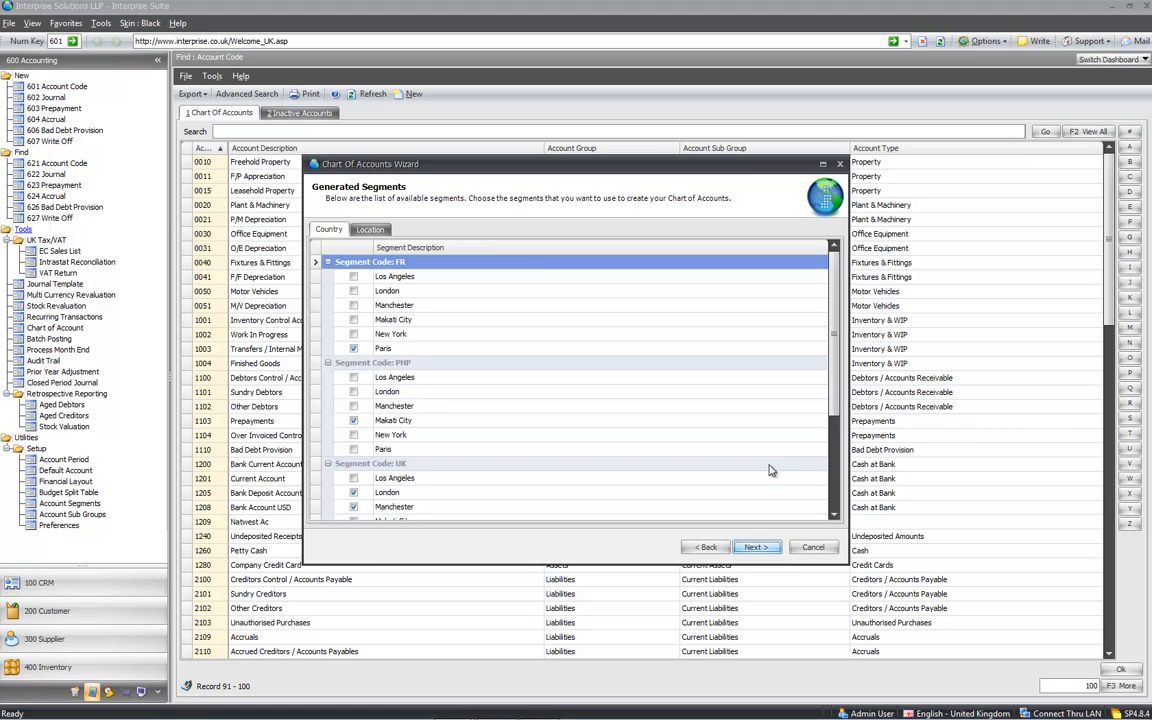
{"action": "left_click", "coordinate": [753, 548]}
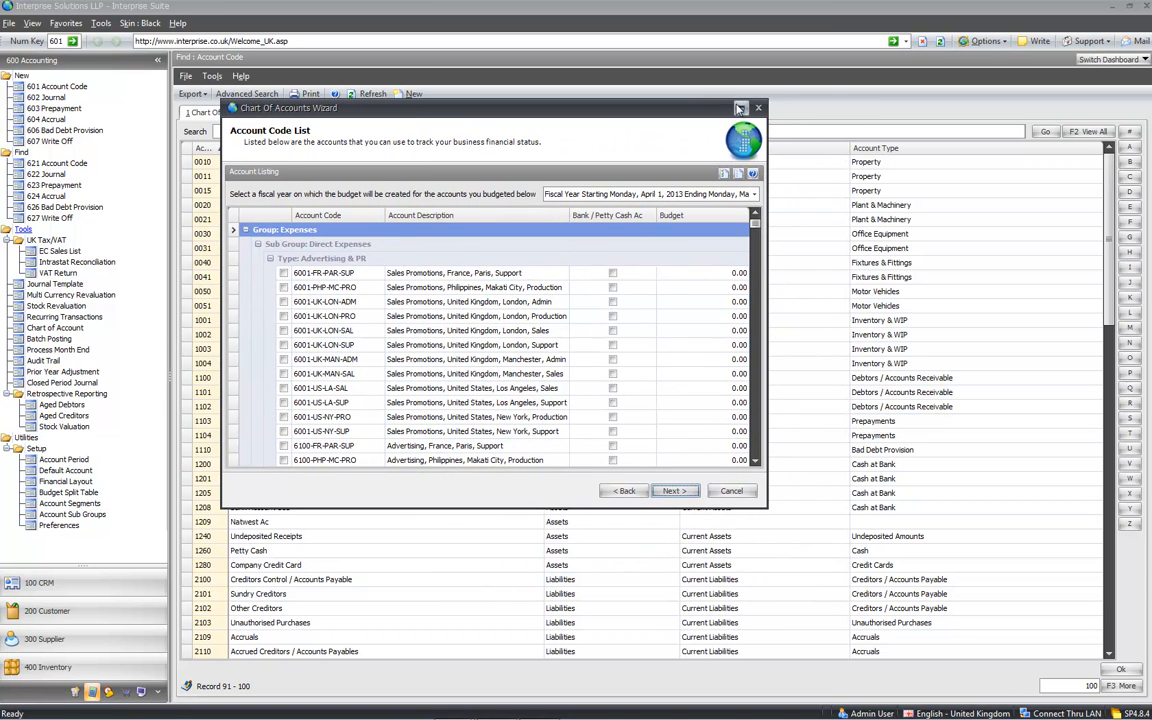
Step: Examine the generated segmented account codes in the enlarged list, comparing the France, Philippines and UK variants of Sales Promotions
{"action": "left_click", "coordinate": [741, 108]}
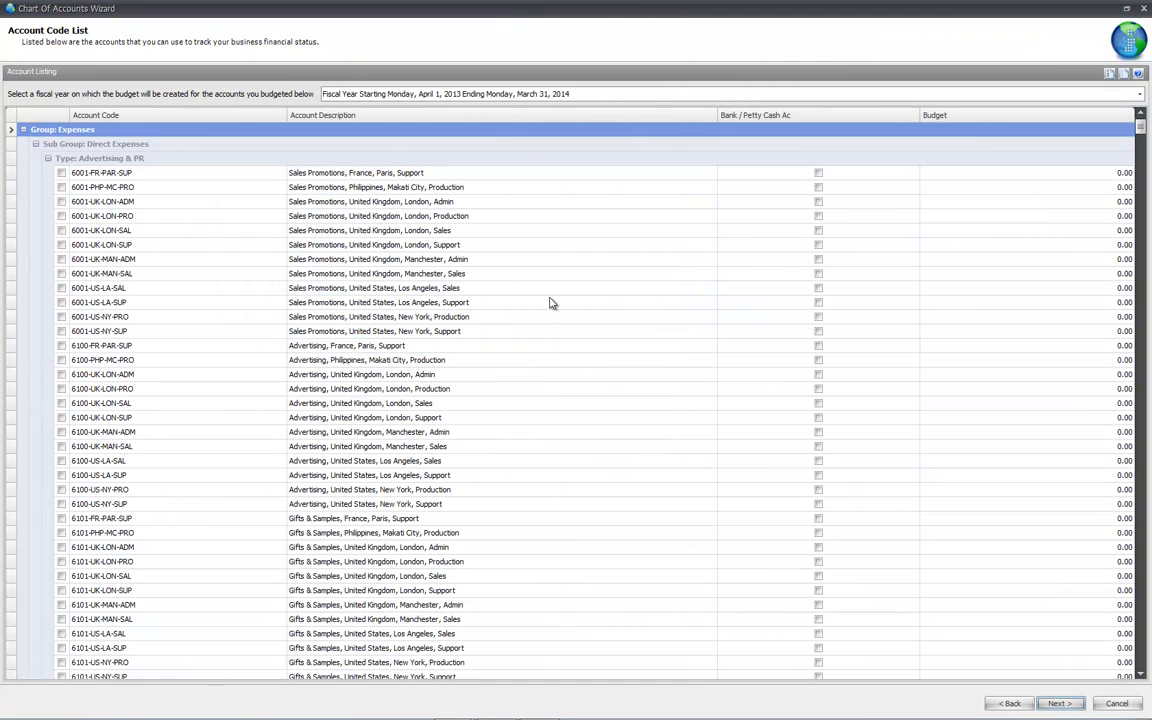
{"action": "left_click", "coordinate": [126, 172]}
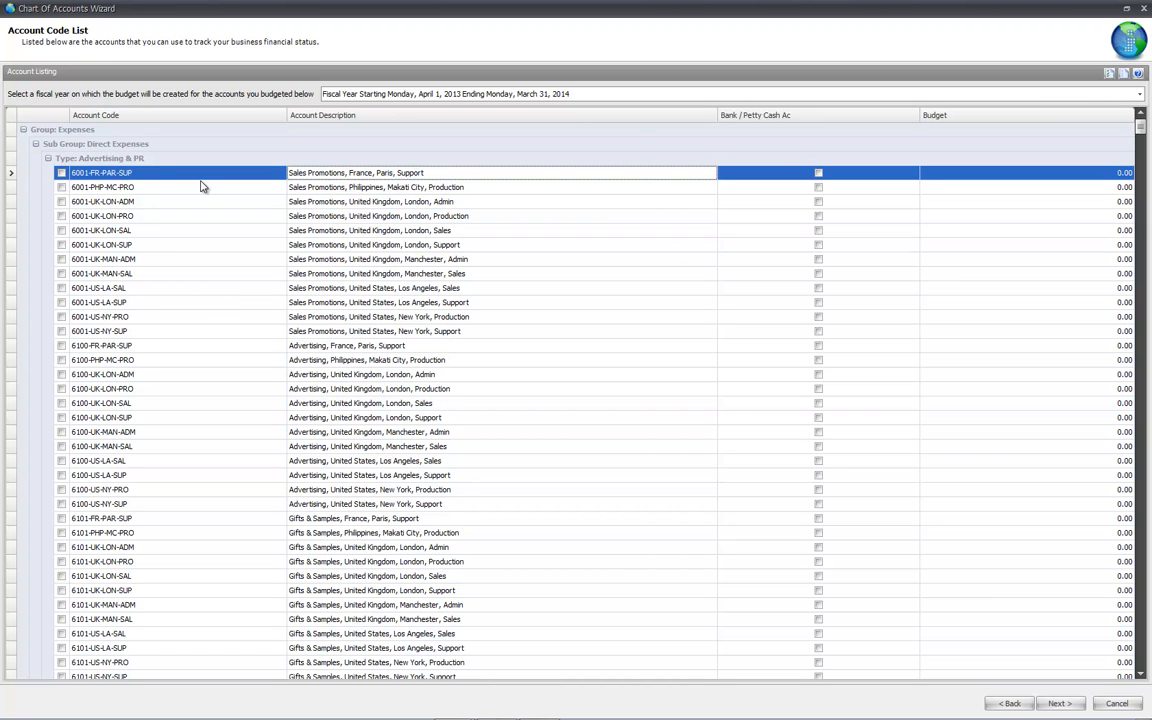
{"action": "left_click", "coordinate": [143, 189]}
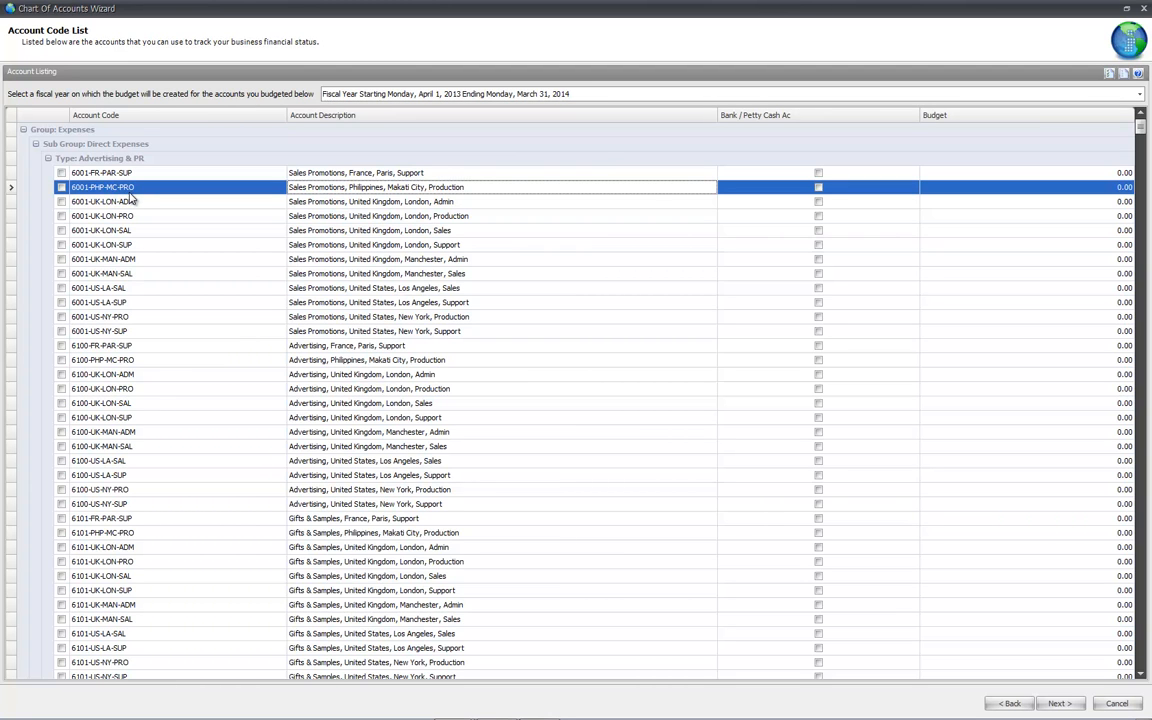
{"action": "left_click", "coordinate": [100, 200]}
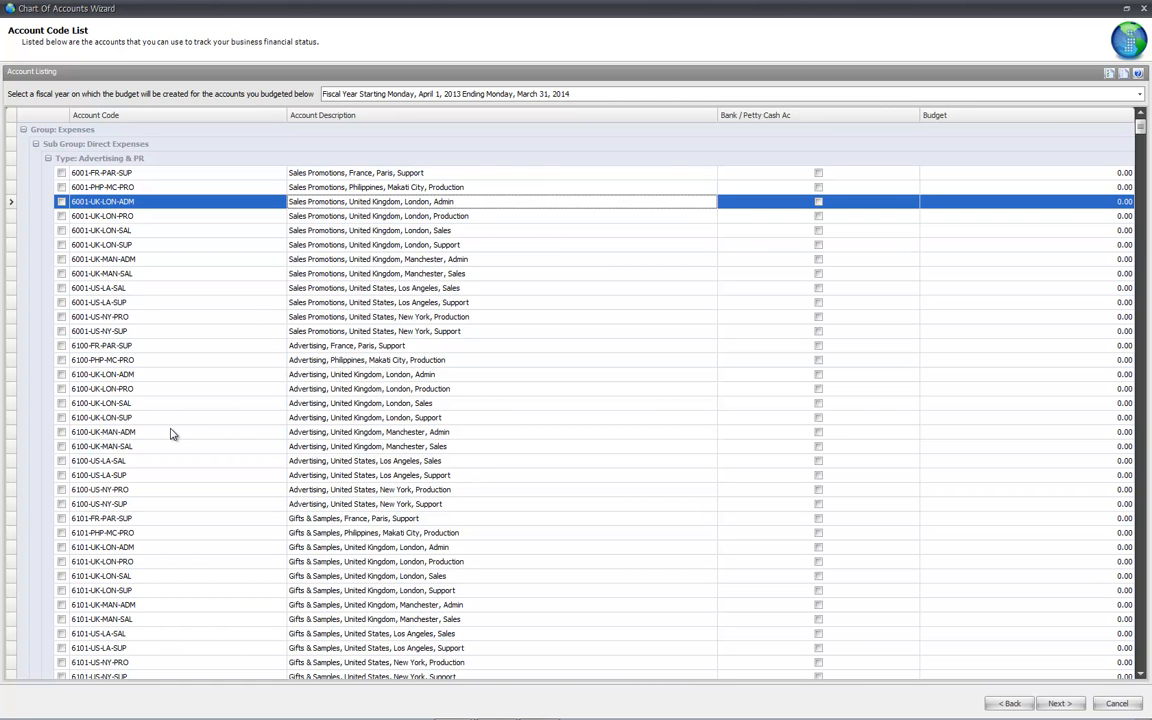
{"action": "scroll", "coordinate": [170, 432], "scroll_direction": "down", "scroll_amount": 20}
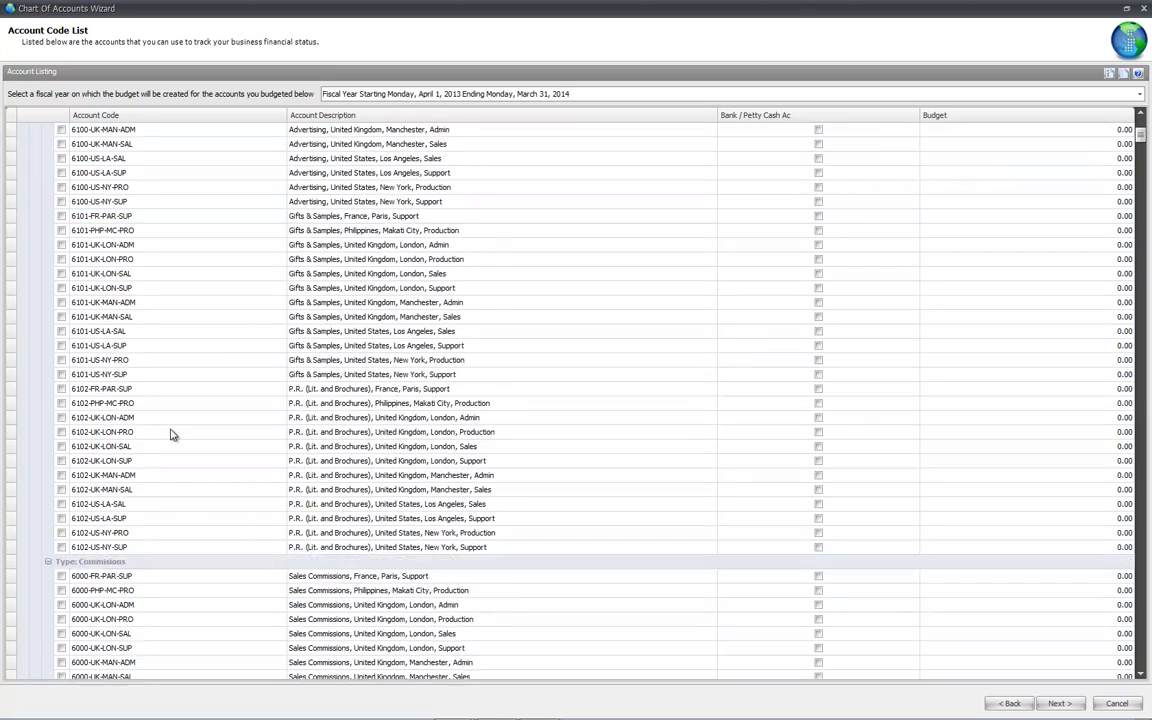
{"action": "scroll", "coordinate": [160, 425], "scroll_direction": "down", "scroll_amount": 20}
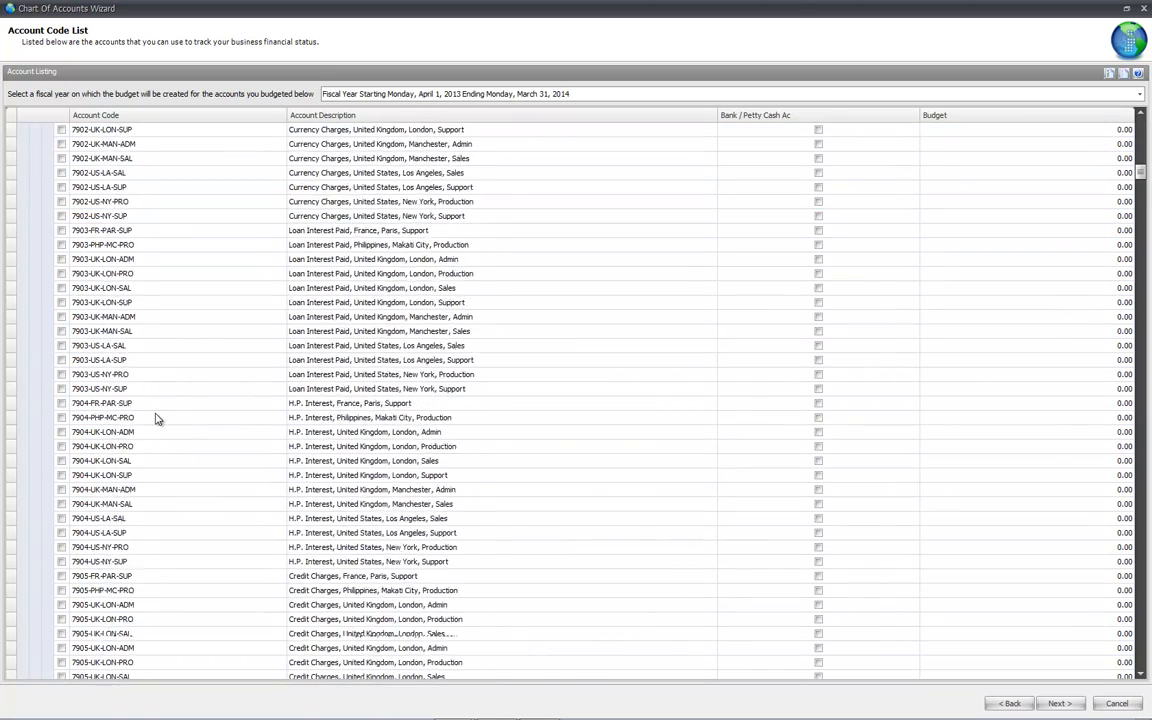
{"action": "scroll", "coordinate": [150, 416], "scroll_direction": "down", "scroll_amount": 5}
Step: Mark all generated account codes for inclusion, check the start of the list, and cancel the Chart of Accounts wizard
{"action": "left_click", "coordinate": [61, 331]}
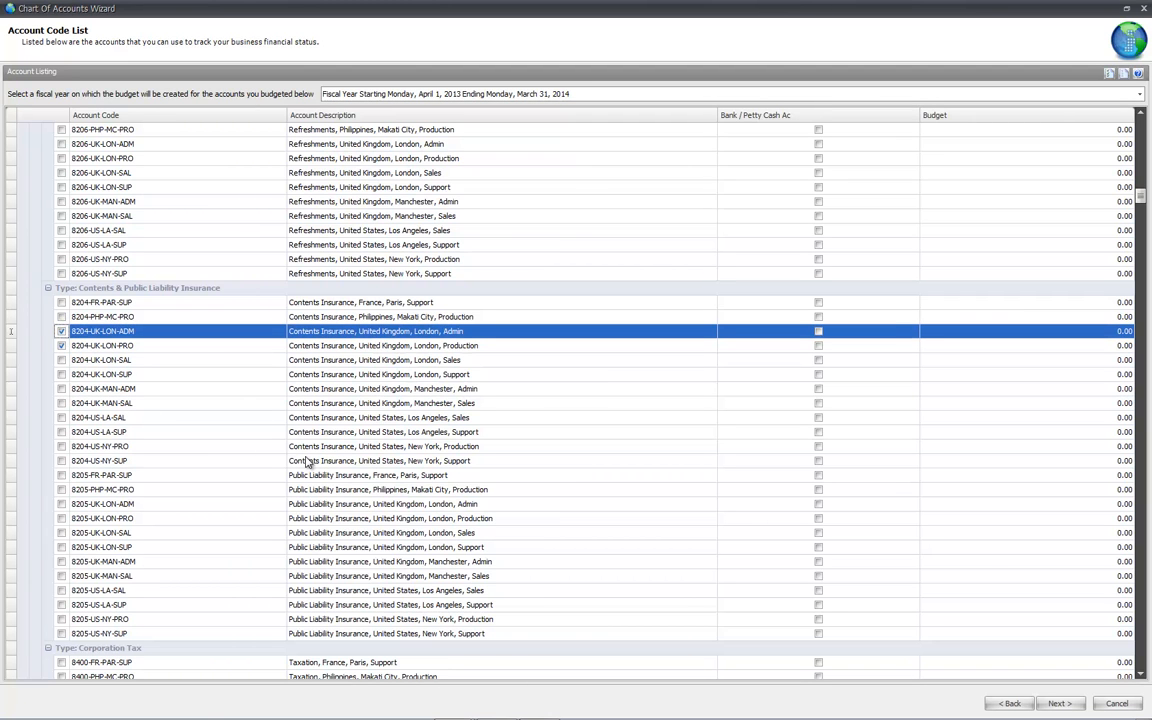
{"action": "left_click", "coordinate": [1109, 73]}
{"action": "left_click_drag", "start_coordinate": [1140, 192], "coordinate": [1140, 129]}
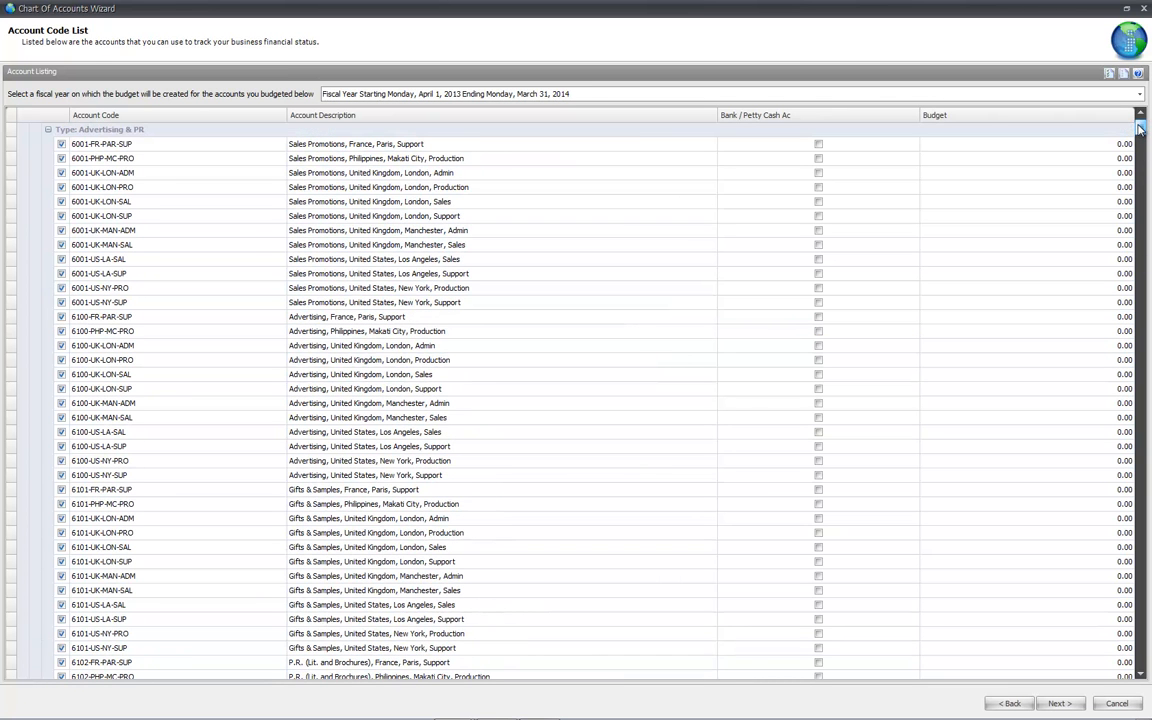
{"action": "double_click", "coordinate": [1010, 7]}
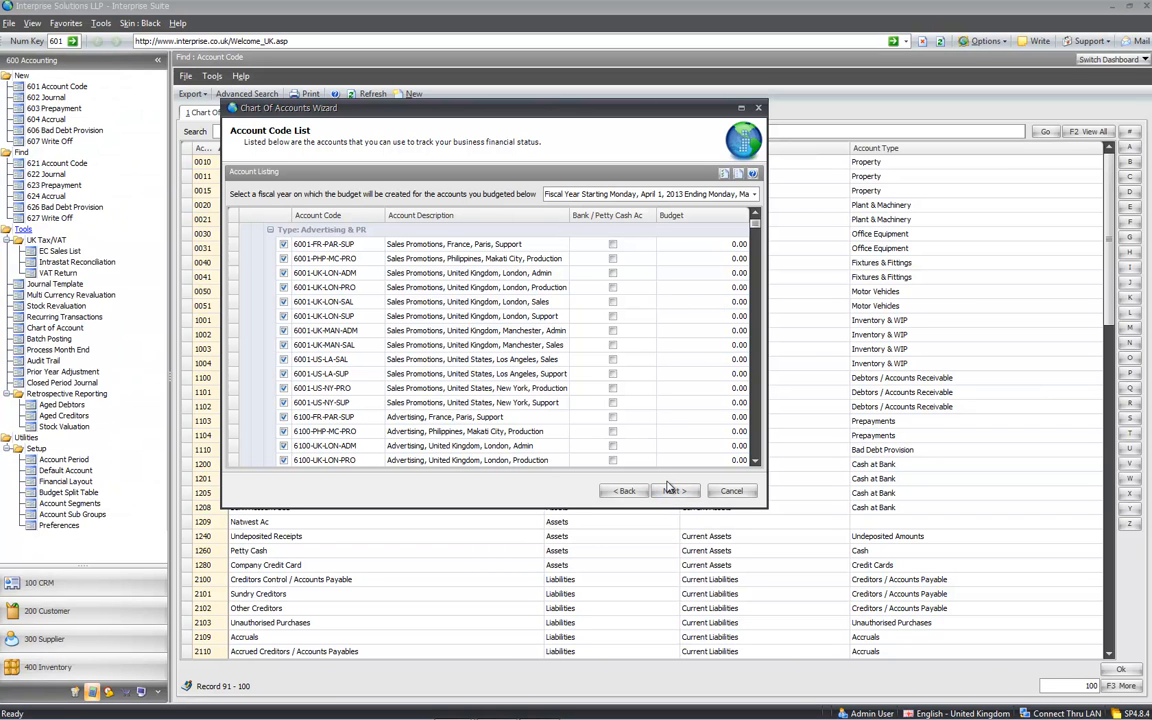
{"action": "left_click", "coordinate": [742, 497]}
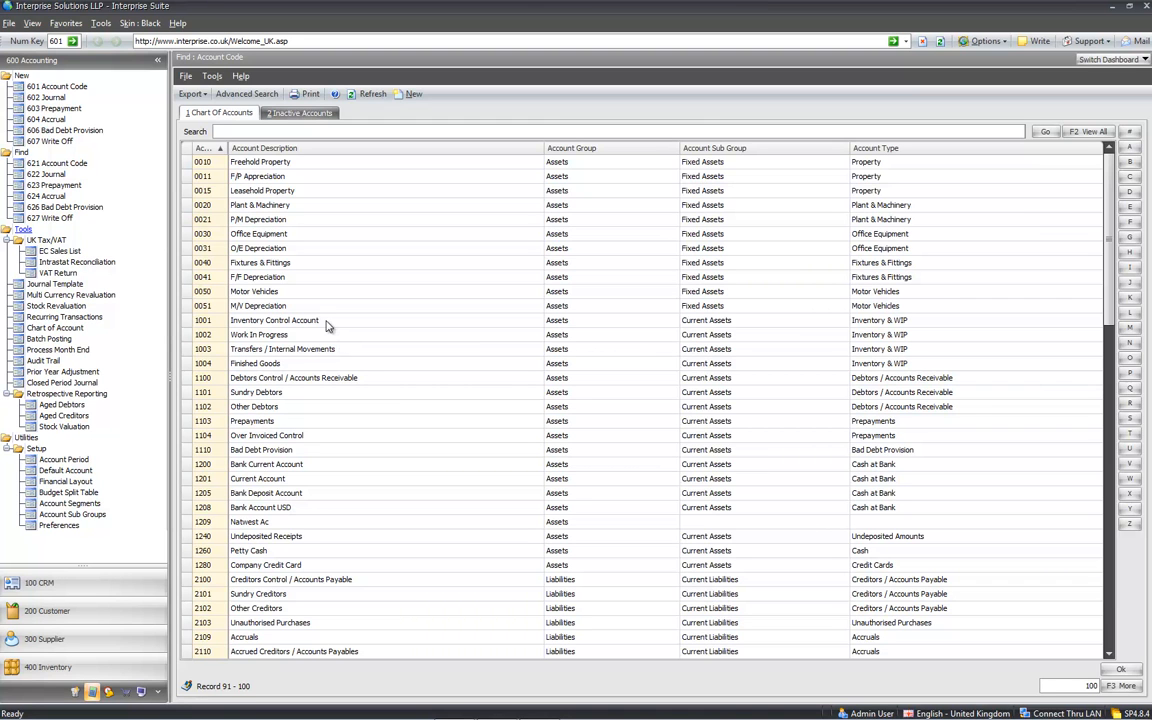
Step: Create a new journal and enter "ref 3" as its Reference 1
{"action": "left_click", "coordinate": [45, 98]}
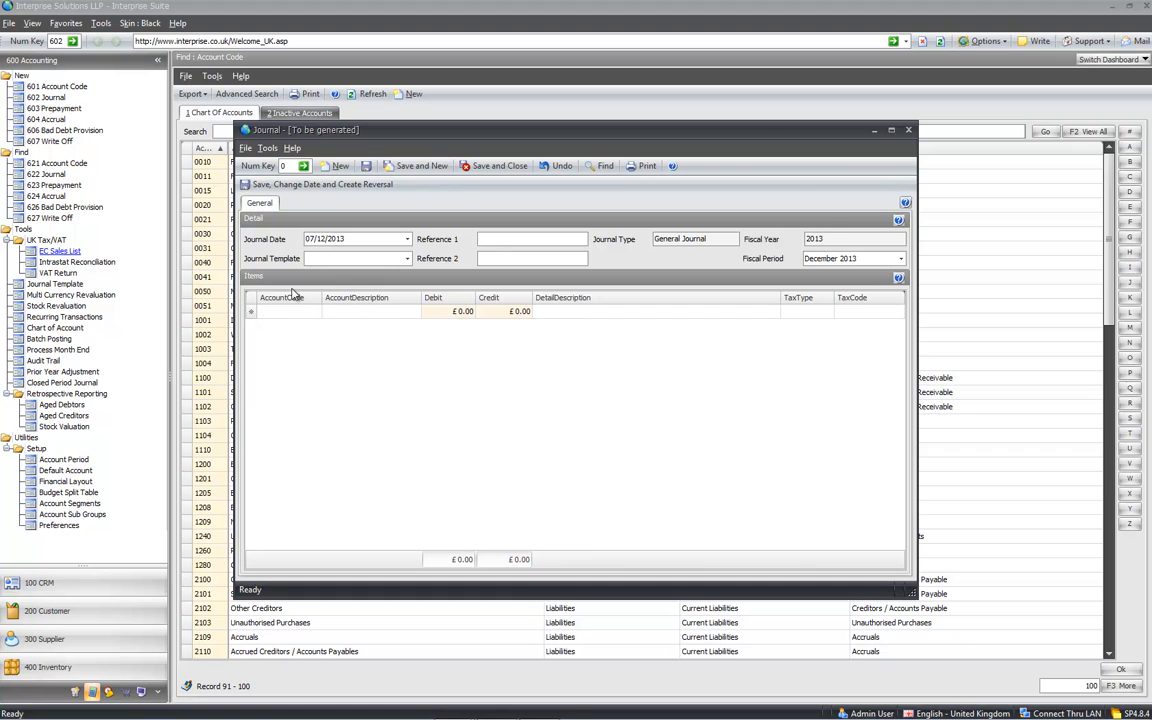
{"action": "left_click", "coordinate": [491, 242]}
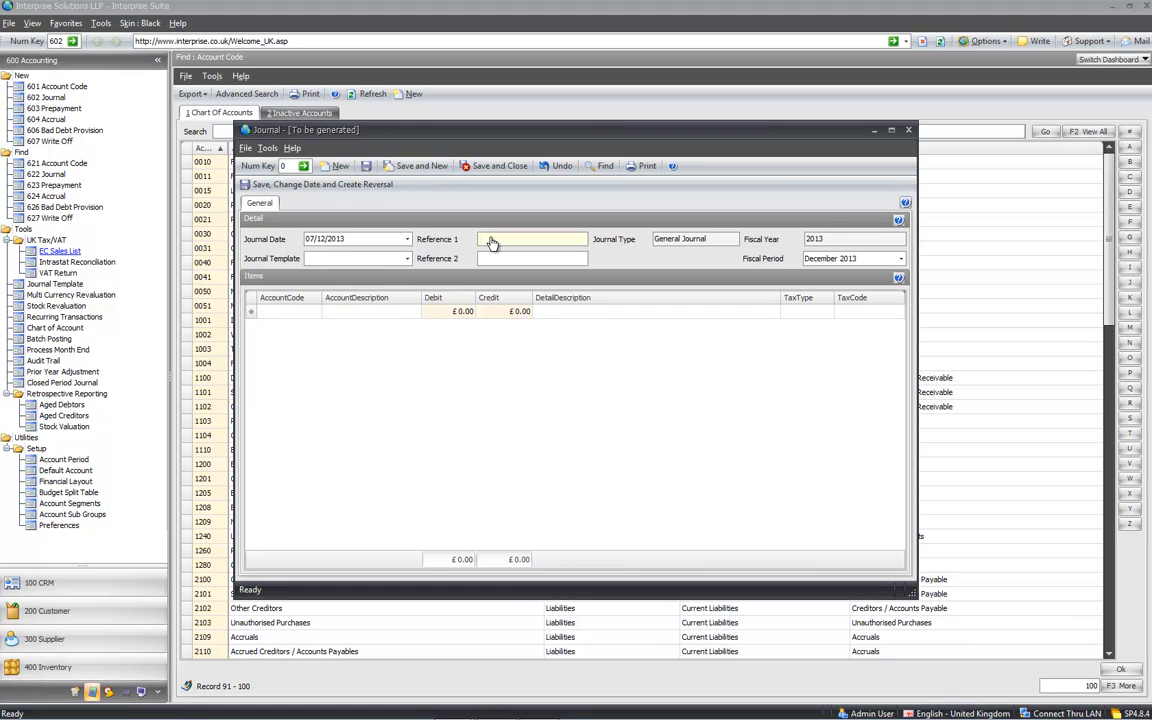
{"action": "type", "text": "refe"}
Step: Set the journal date to 14/11/2013
{"action": "double_click", "coordinate": [324, 238]}
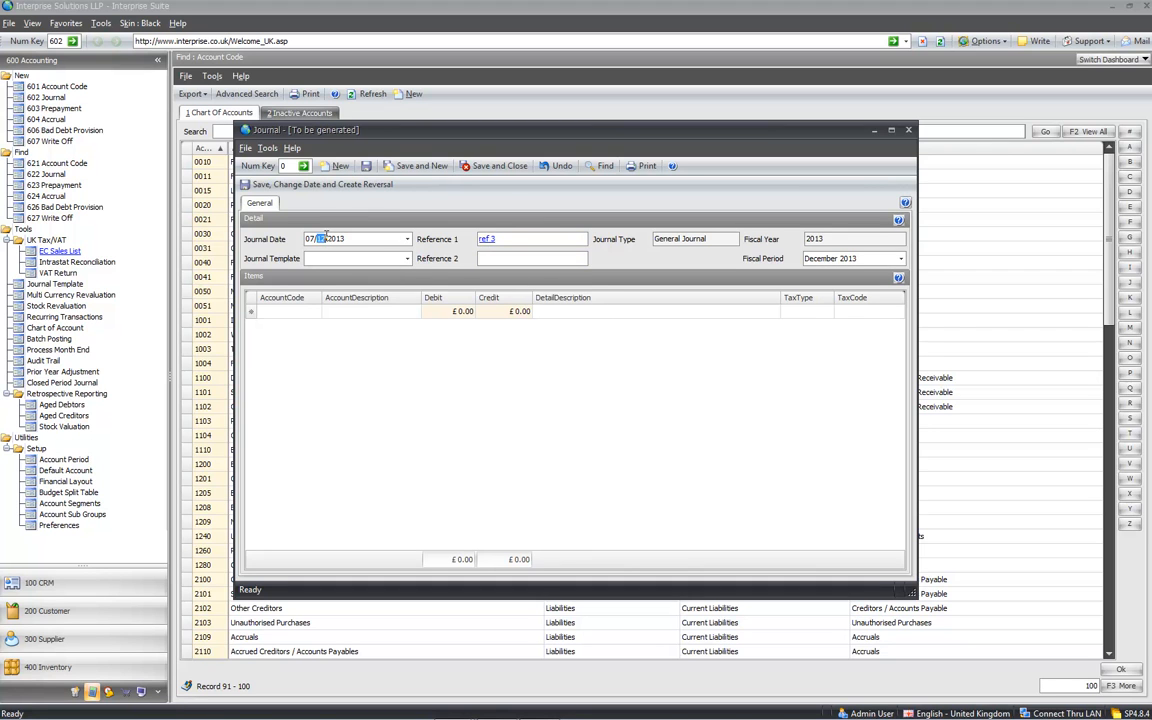
{"action": "left_click", "coordinate": [851, 261]}
{"action": "left_click", "coordinate": [407, 239]}
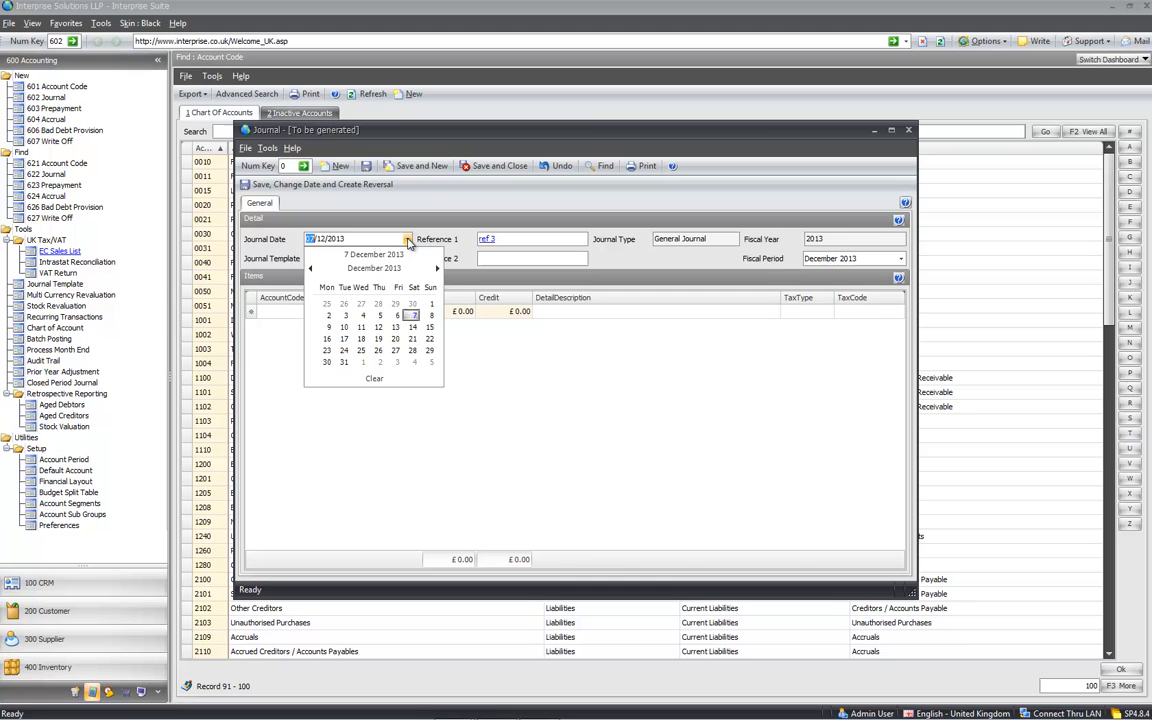
{"action": "left_click", "coordinate": [310, 270]}
{"action": "left_click", "coordinate": [374, 330]}
{"action": "key", "text": "Tab"}
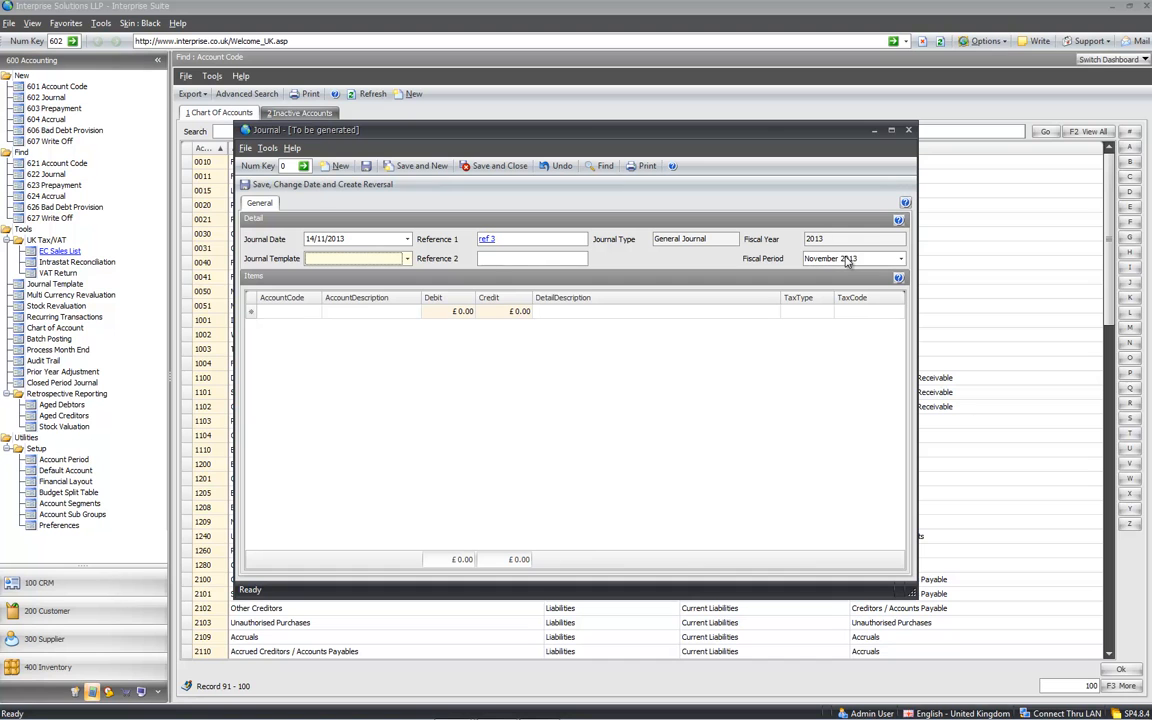
Step: Set the journal date to 15/10/2013
{"action": "left_click", "coordinate": [407, 239]}
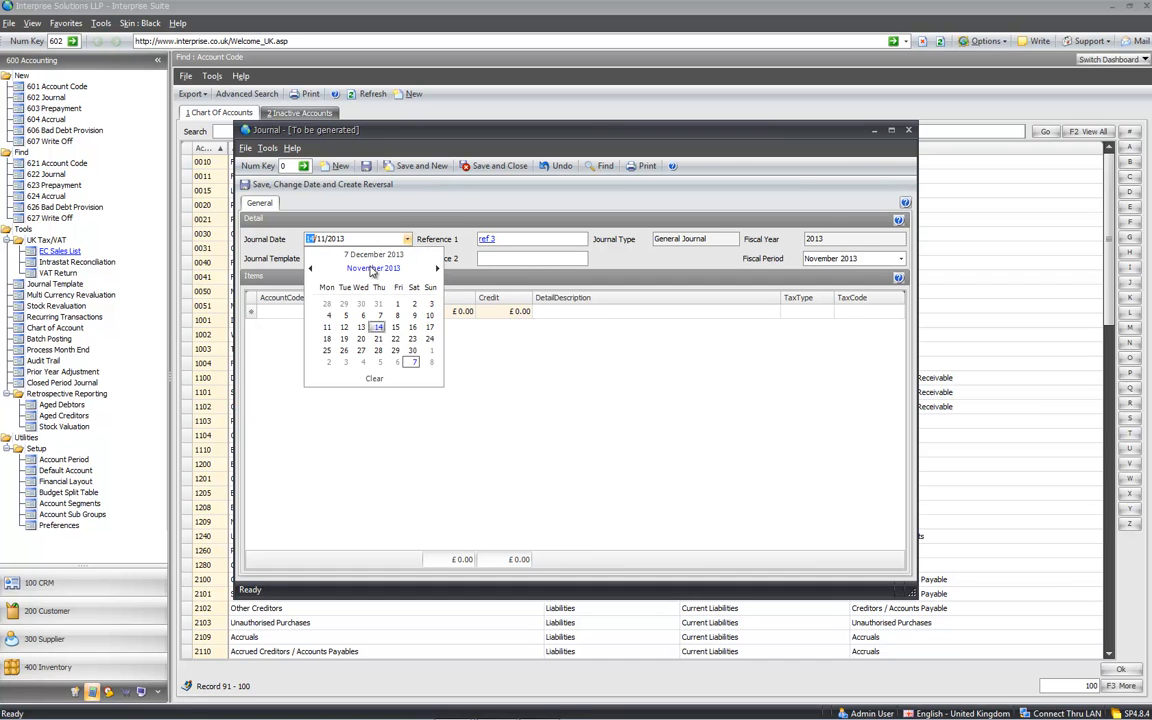
{"action": "left_click", "coordinate": [310, 269]}
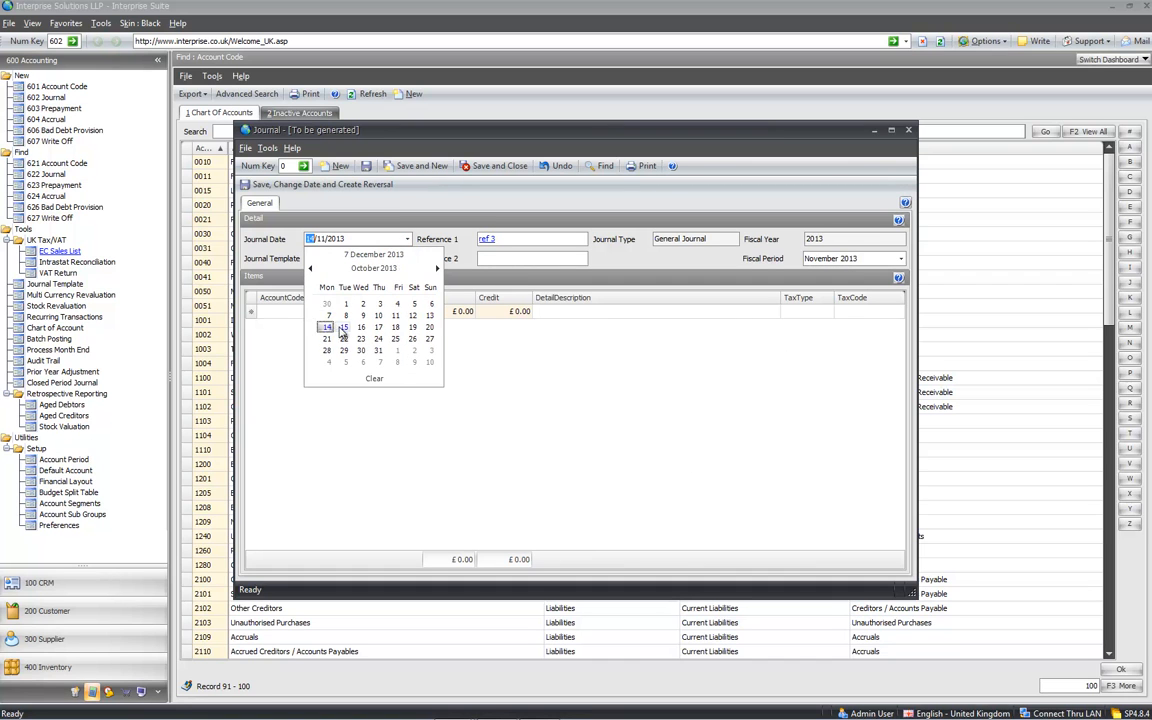
{"action": "left_click", "coordinate": [344, 328]}
{"action": "key", "text": "Tab"}
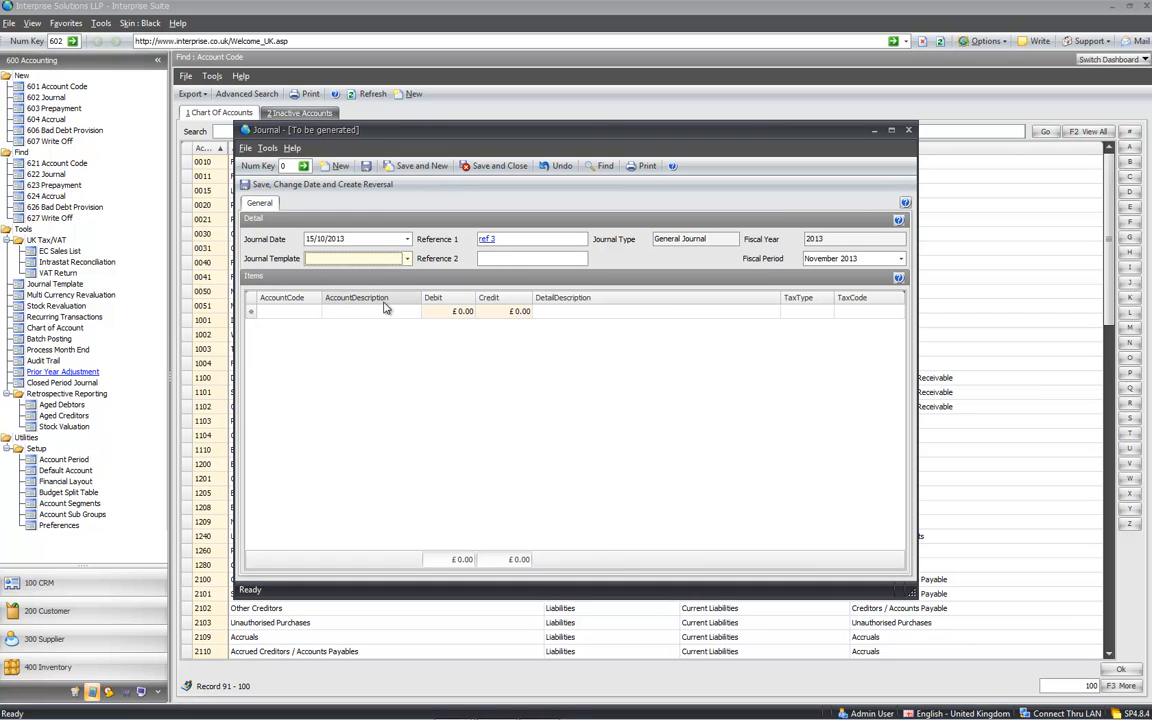
Step: Add accounts 0015 Leasehold Property, 0020 Plant & Machinery and 0021 P/M Depreciation as lines of the journal
{"action": "left_click", "coordinate": [300, 314]}
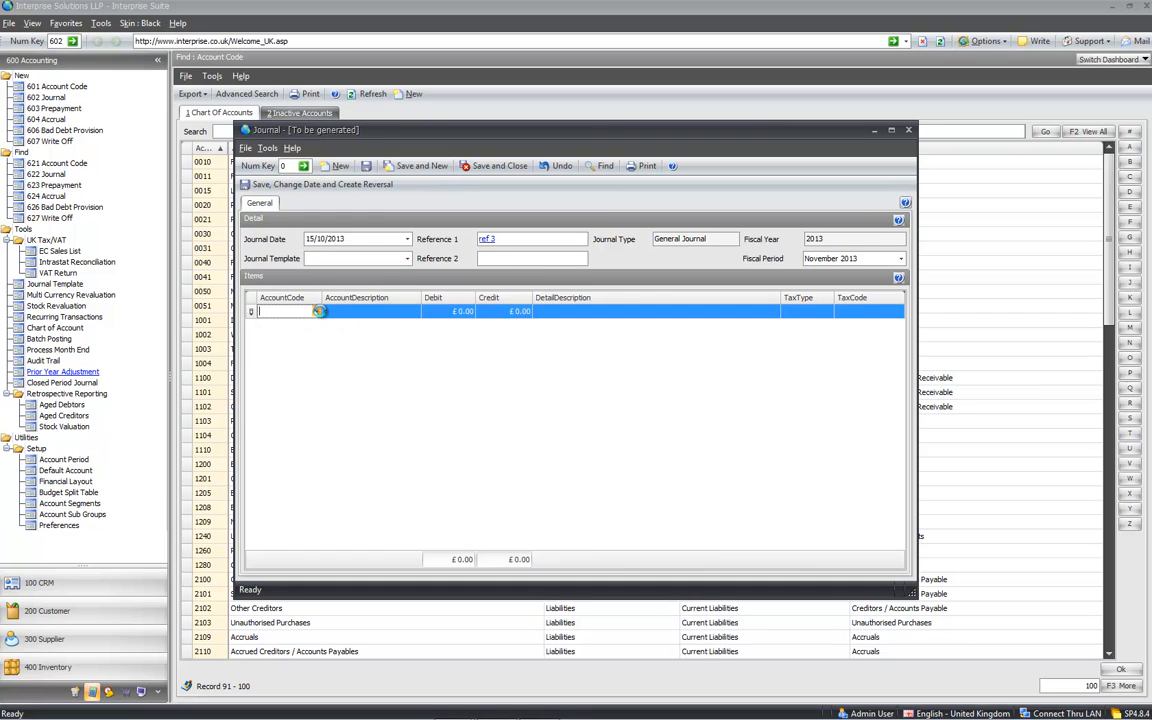
{"action": "left_click", "coordinate": [300, 314]}
{"action": "left_click", "coordinate": [294, 396]}
{"action": "left_click", "coordinate": [288, 408]}
{"action": "left_click", "coordinate": [288, 423]}
{"action": "left_click", "coordinate": [637, 522]}
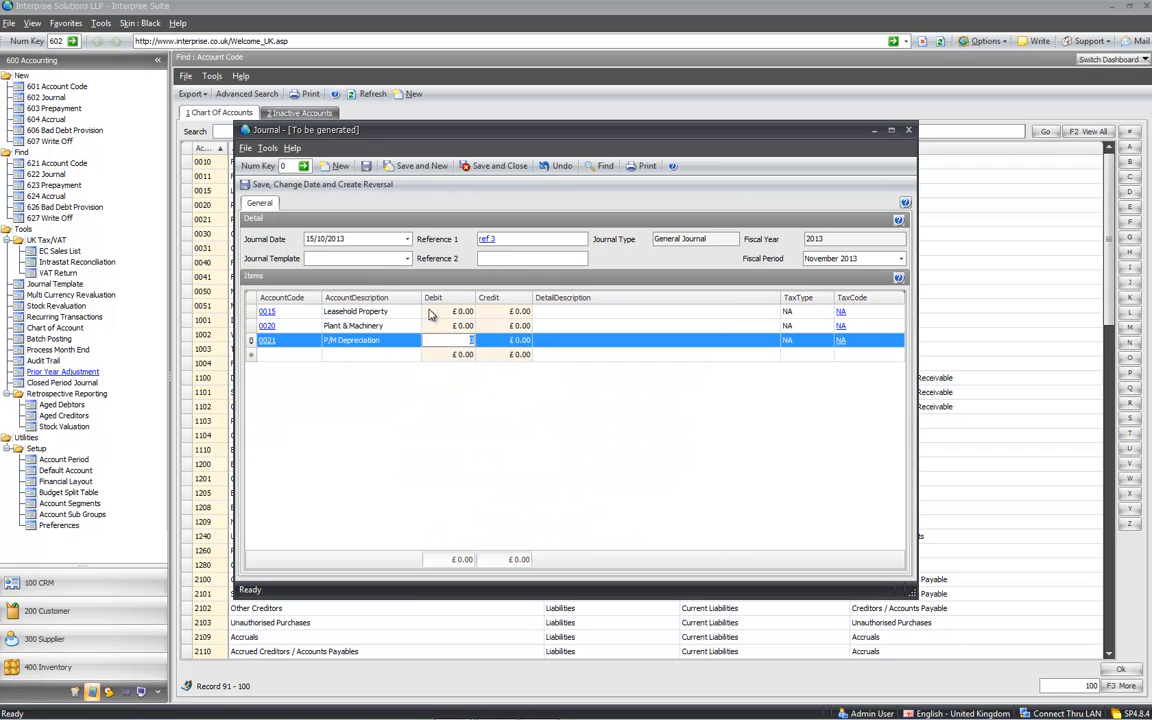
Step: Enter a £100 debit for account 0015, a £40 credit for 0020 and a £60 credit for 0021
{"action": "key", "text": "Up"}
{"action": "key", "text": "Up"}
{"action": "type", "text": "100"}
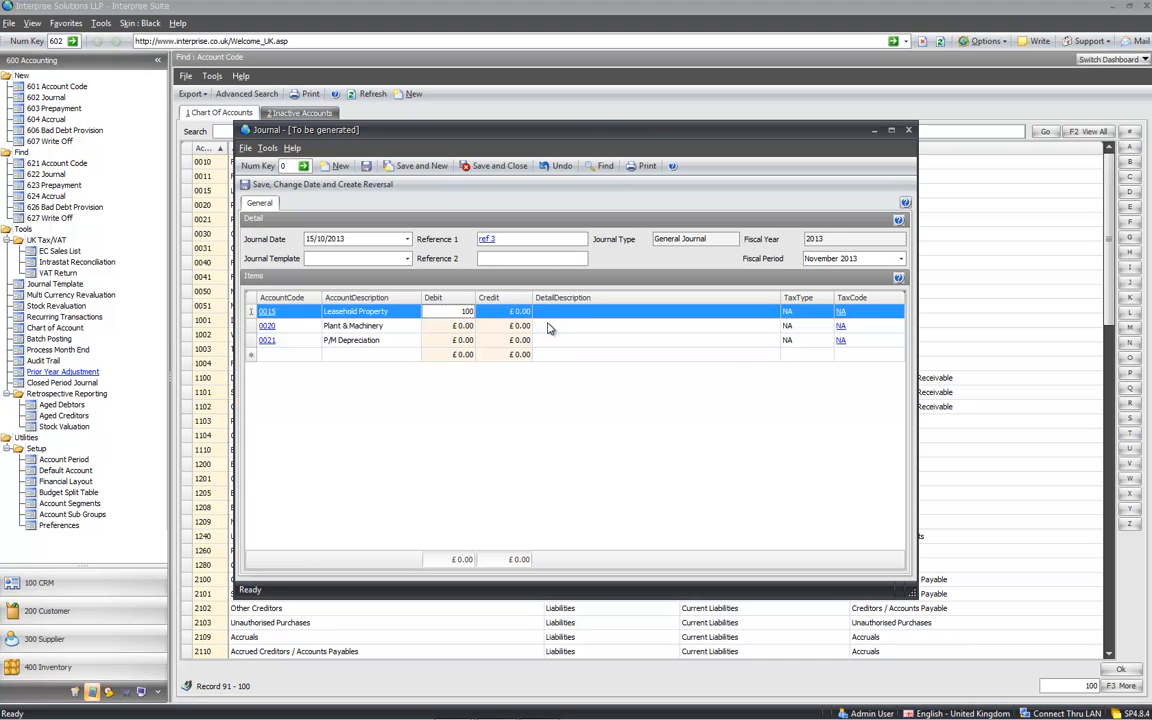
{"action": "key", "text": "Return"}
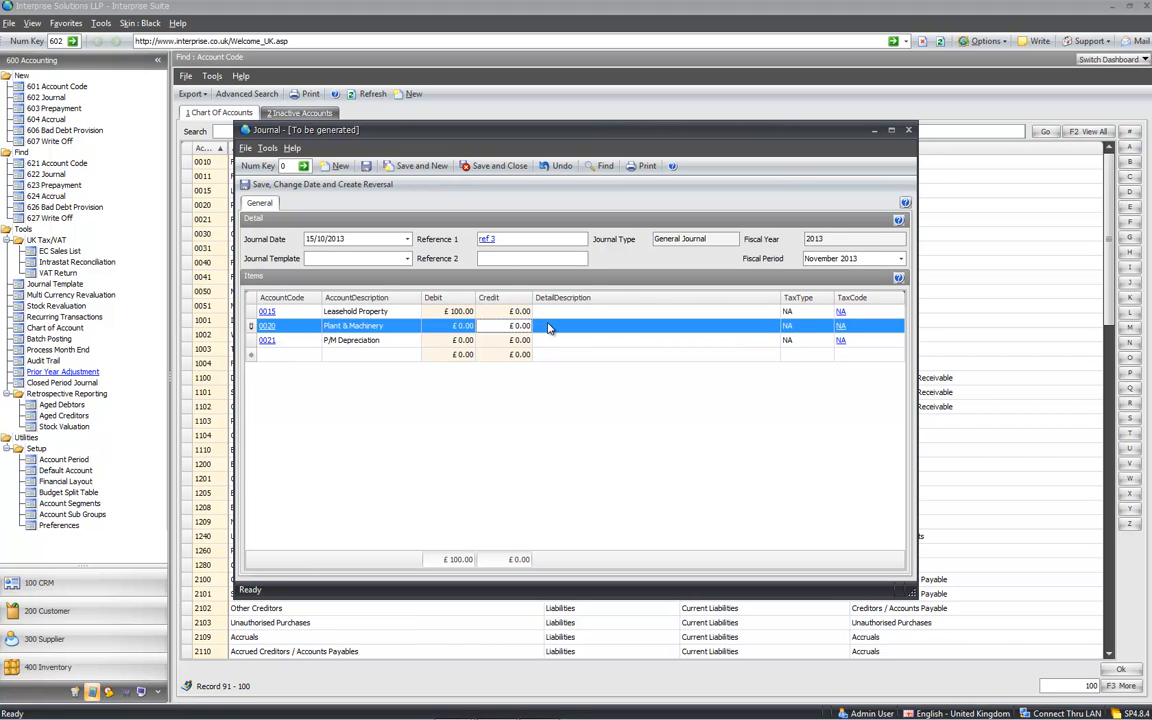
{"action": "type", "text": "40"}
{"action": "key", "text": "Return"}
{"action": "type", "text": "60"}
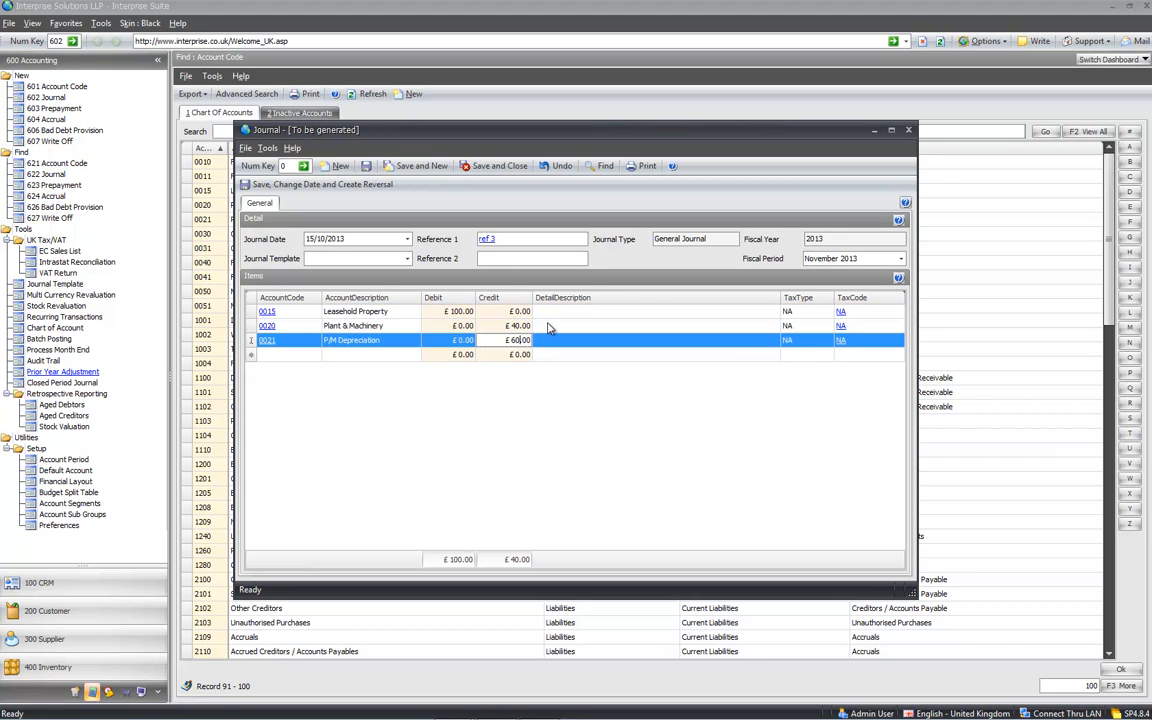
{"action": "key", "text": "Tab"}
{"action": "key", "text": "Up"}
{"action": "key", "text": "Up"}
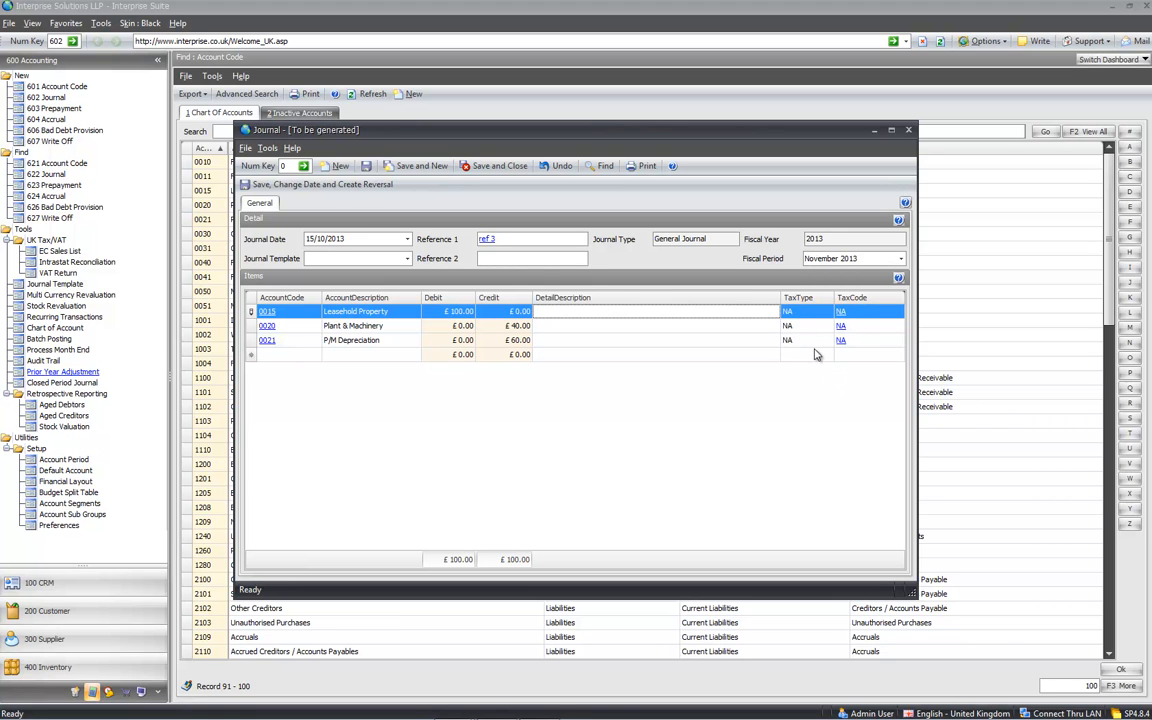
Step: Check the tax type options for the Leasehold Property line and save the journal
{"action": "left_click", "coordinate": [825, 312]}
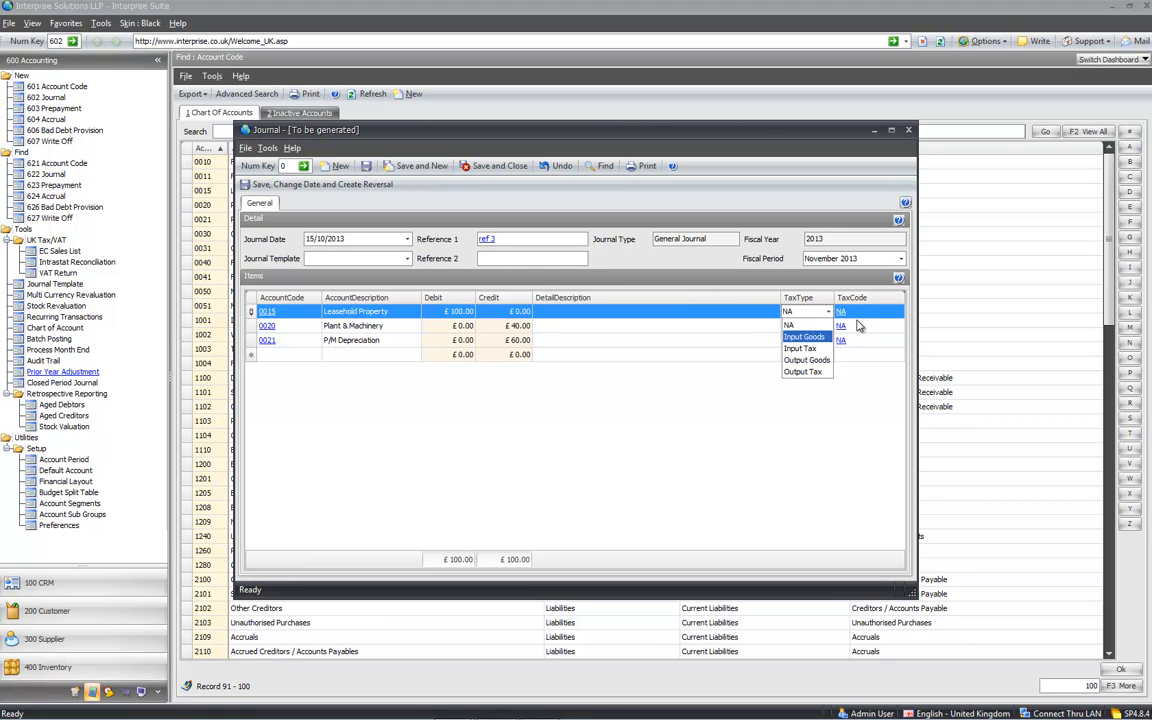
{"action": "left_click", "coordinate": [865, 314]}
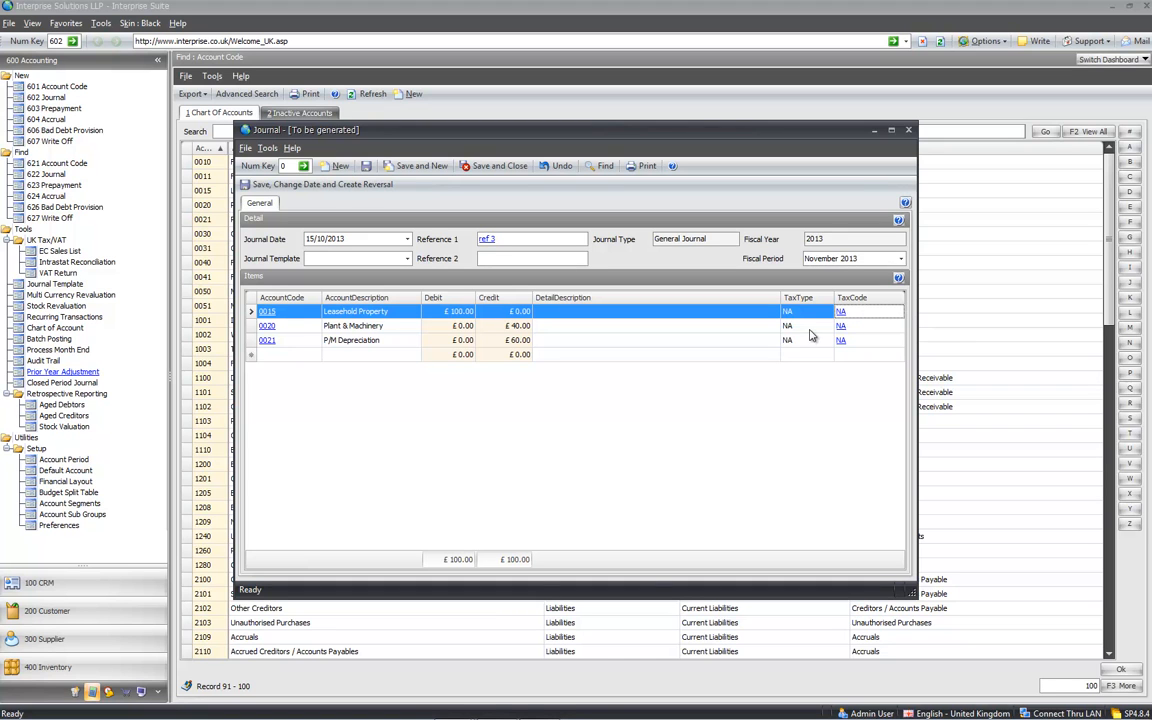
{"action": "left_click", "coordinate": [367, 167]}
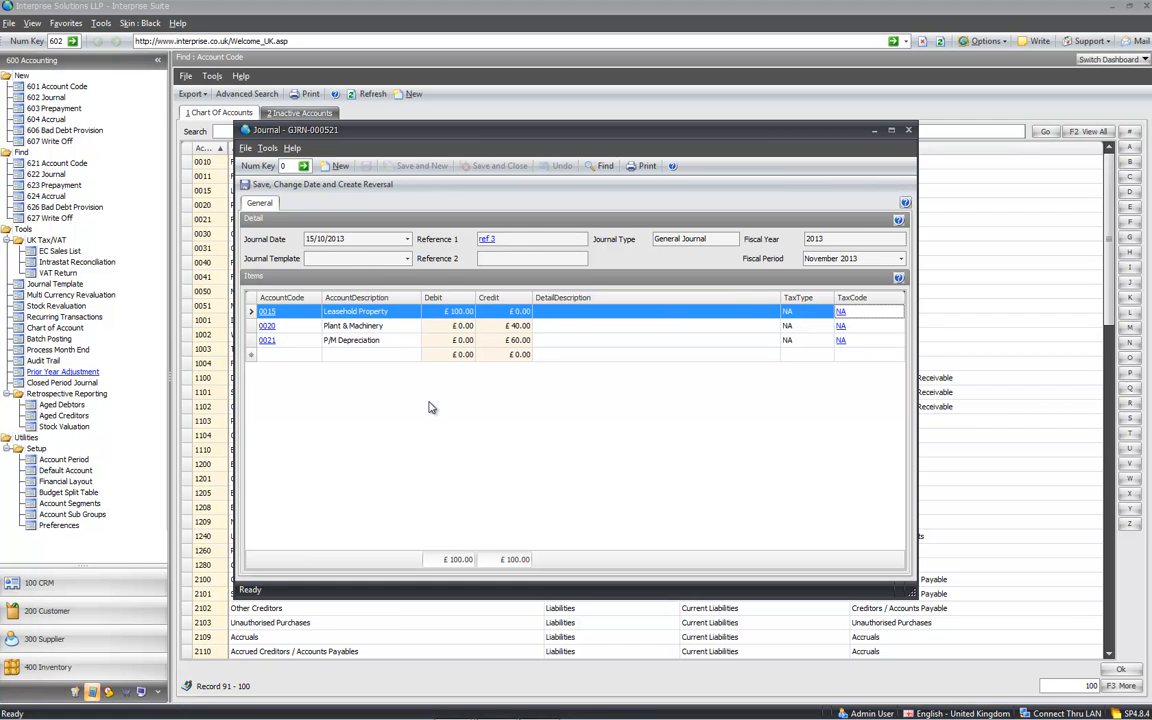
Step: Create a reversal of the saved journal, save the reversing entry and close the journal windows
{"action": "left_click", "coordinate": [326, 186]}
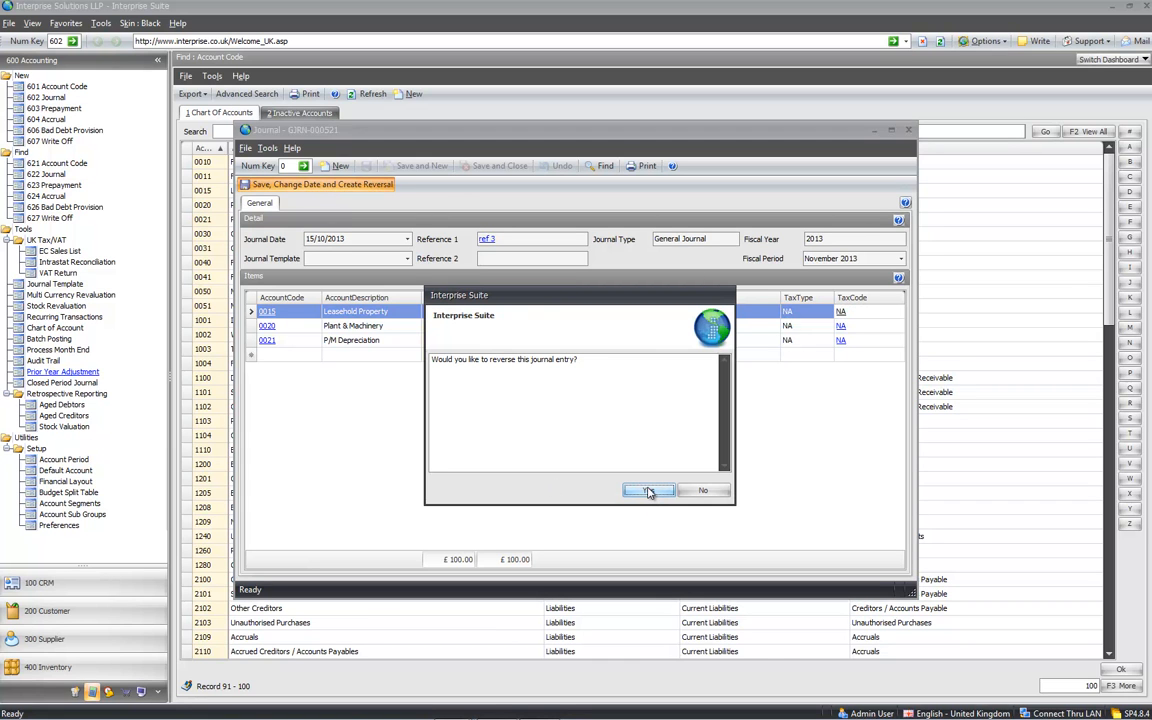
{"action": "left_click", "coordinate": [648, 491]}
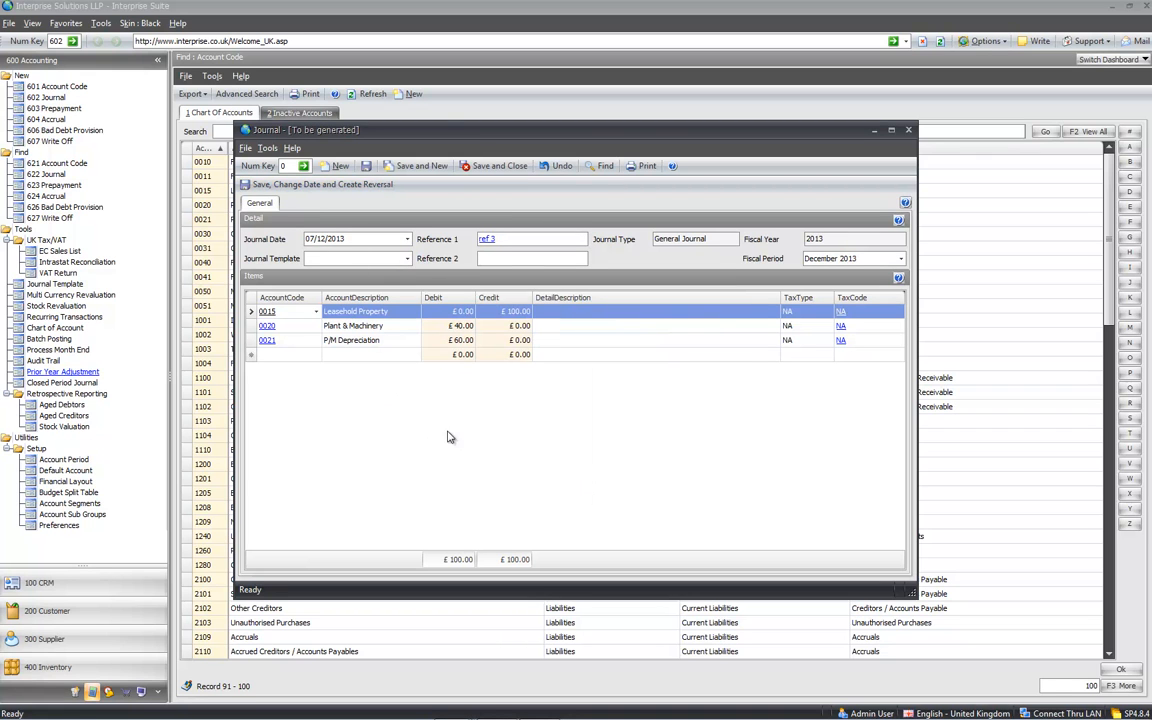
{"action": "left_click", "coordinate": [490, 166]}
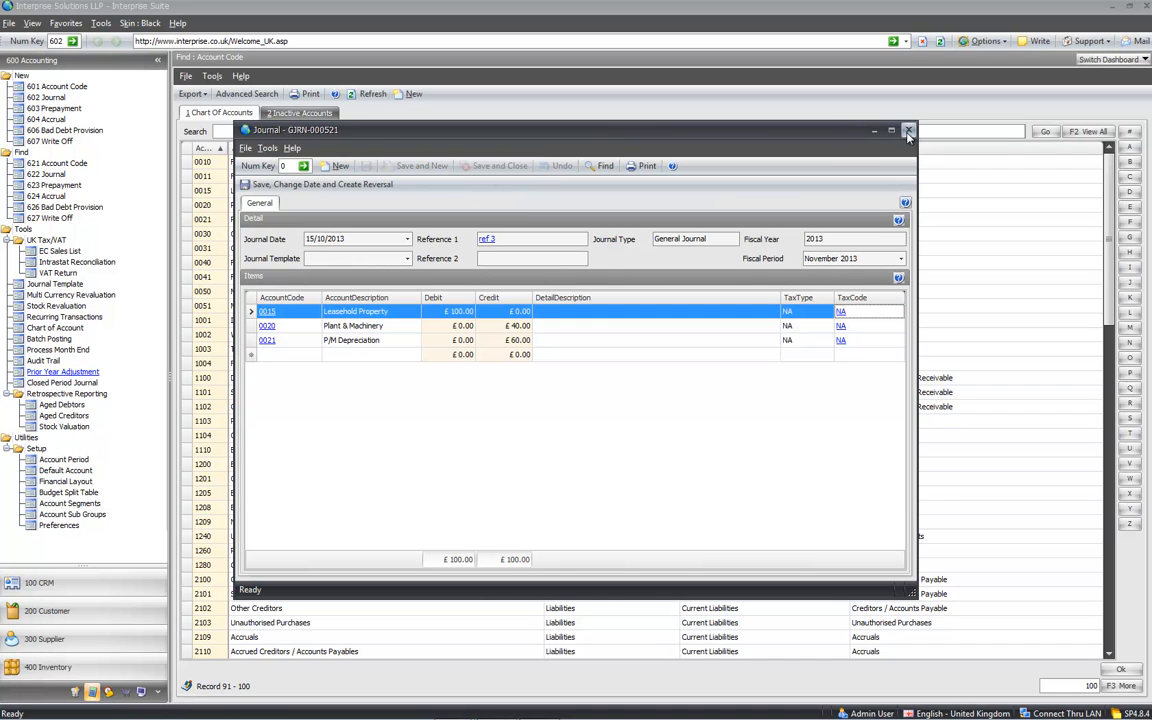
{"action": "left_click", "coordinate": [908, 133]}
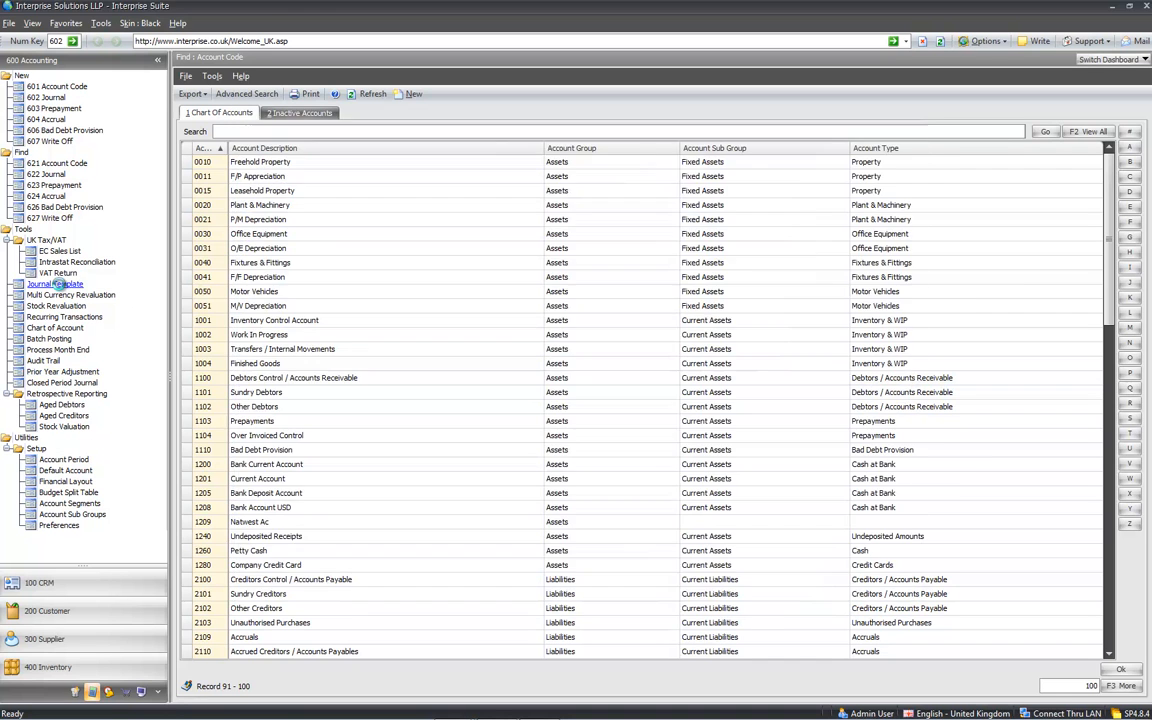
Step: Start a new percent-based journal template with a first name as Reference 1
{"action": "left_click", "coordinate": [55, 284]}
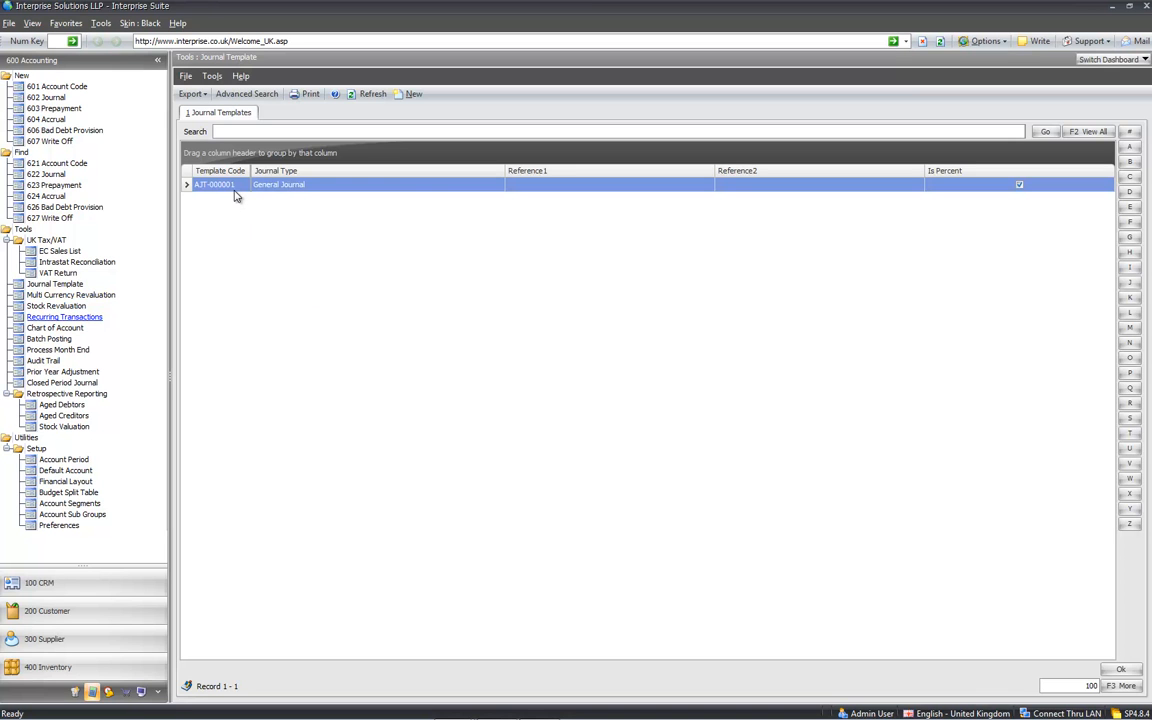
{"action": "left_click", "coordinate": [410, 94]}
{"action": "left_click", "coordinate": [781, 557]}
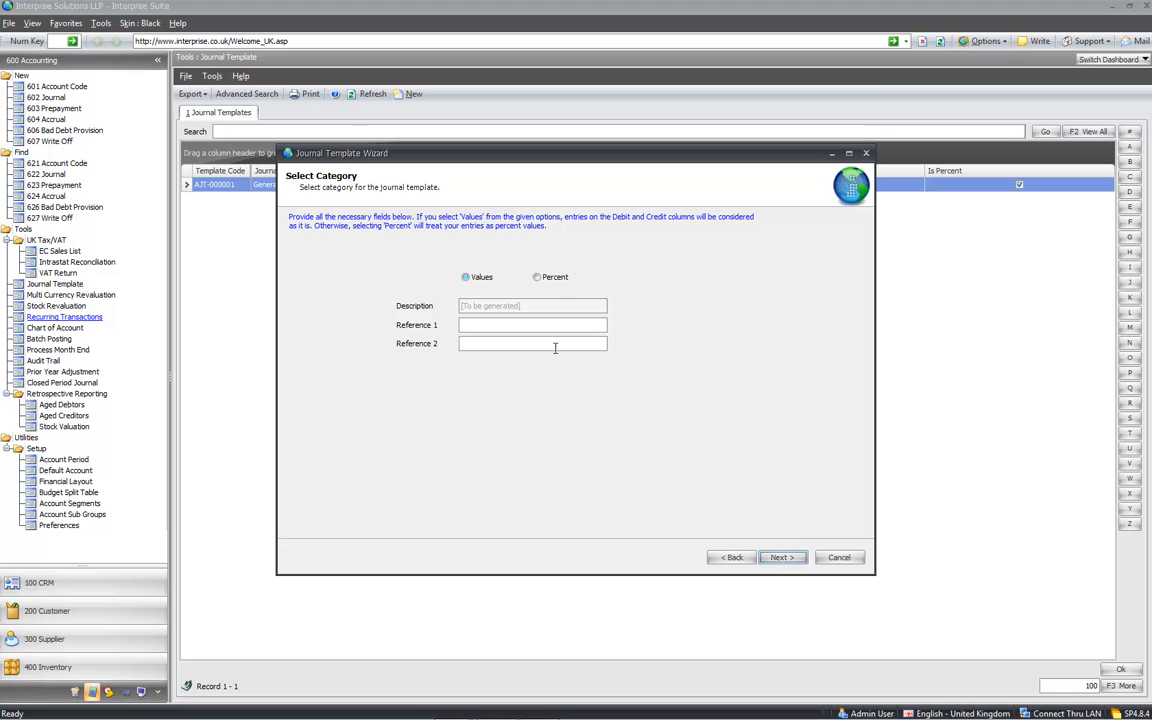
{"action": "left_click", "coordinate": [536, 278]}
{"action": "left_click", "coordinate": [536, 322]}
{"action": "type", "text": "tony"}
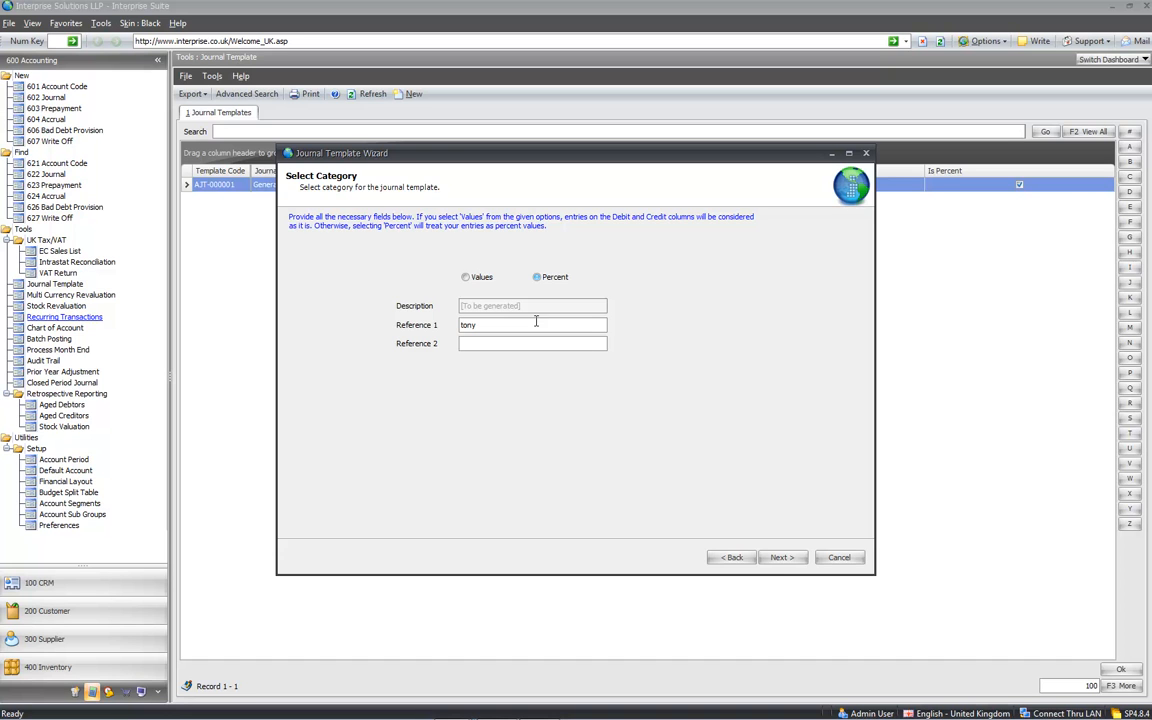
{"action": "left_click", "coordinate": [779, 557]}
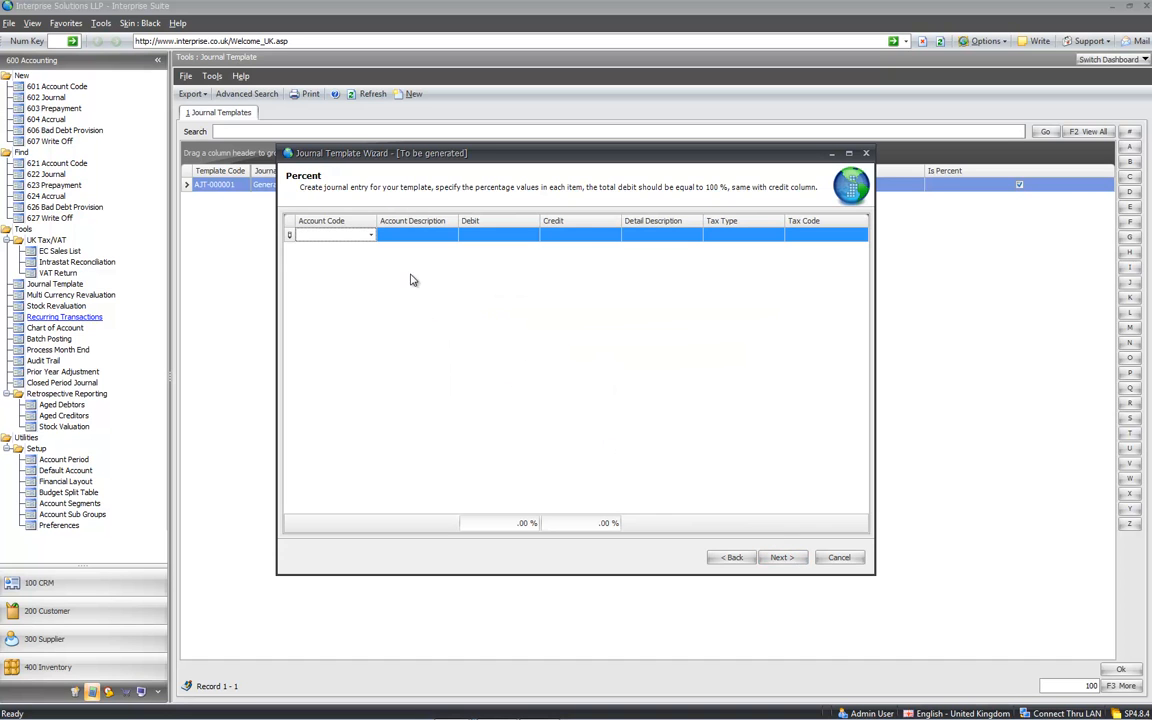
Step: Add accounts 4002, 4003, 4200 and 4300 as lines of the journal template
{"action": "left_click", "coordinate": [370, 235]}
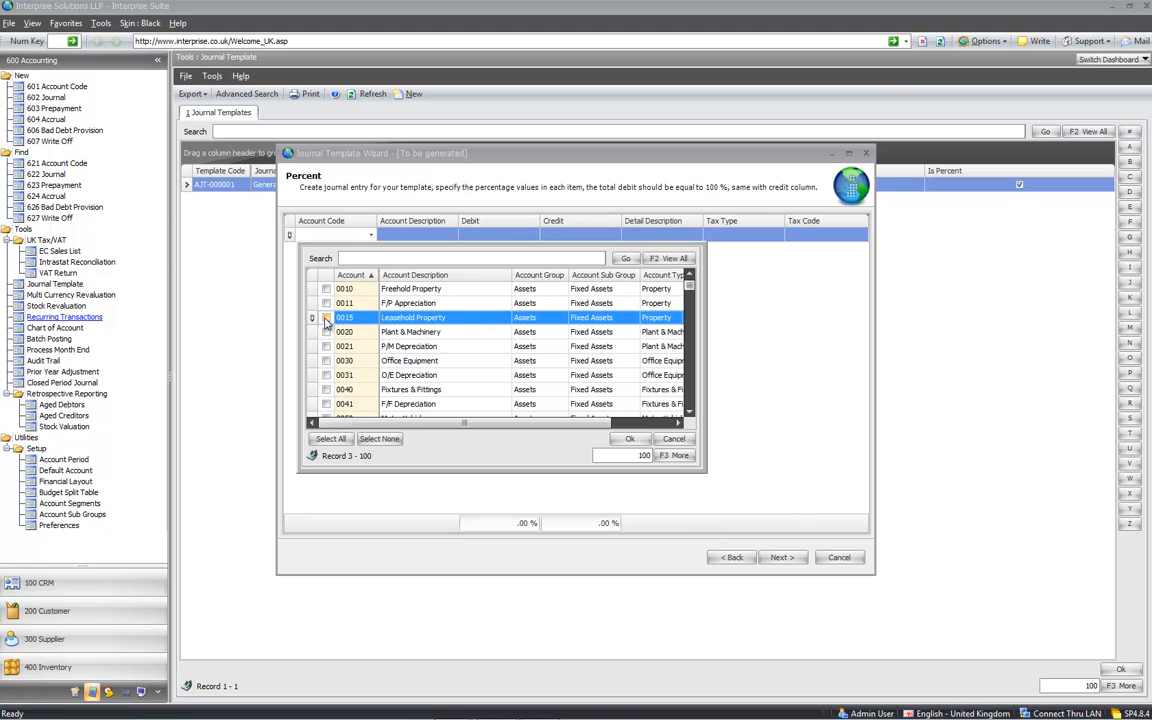
{"action": "scroll", "coordinate": [690, 390], "scroll_direction": "down", "scroll_amount": 10}
{"action": "scroll", "coordinate": [600, 320], "scroll_direction": "down", "scroll_amount": 5}
{"action": "scroll", "coordinate": [620, 315], "scroll_direction": "up", "scroll_amount": 5}
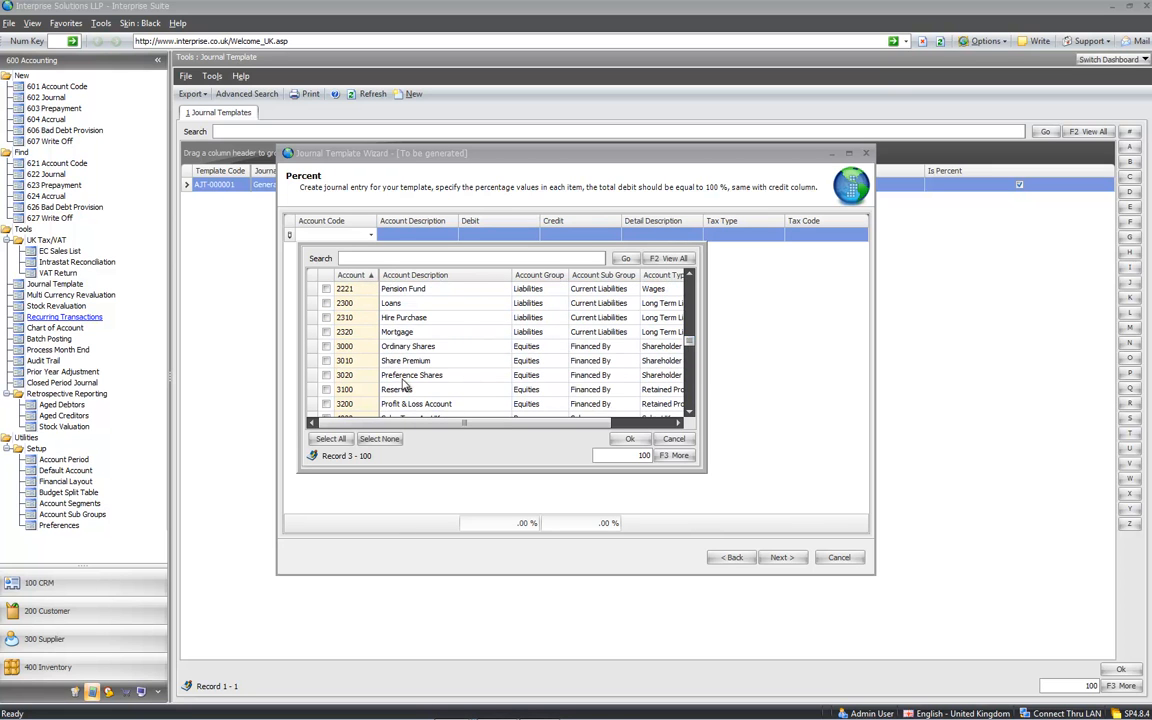
{"action": "scroll", "coordinate": [620, 345], "scroll_direction": "down", "scroll_amount": 5}
{"action": "left_click", "coordinate": [326, 317]}
{"action": "left_click", "coordinate": [326, 331]}
{"action": "left_click", "coordinate": [326, 346]}
{"action": "left_click", "coordinate": [326, 360]}
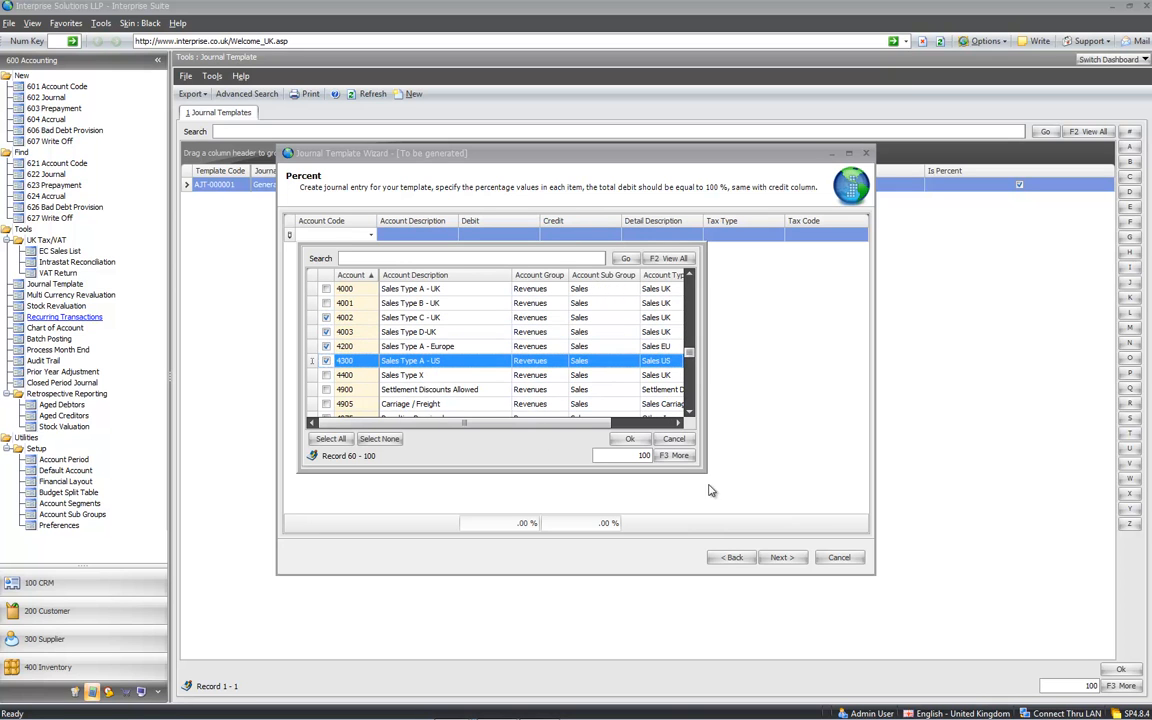
{"action": "left_click", "coordinate": [630, 440]}
Step: Set a 100% debit for account 4002 and credits of 20% for 4003, 30% for 4200 and 50% for 4300
{"action": "left_click", "coordinate": [510, 234]}
{"action": "type", "text": "100"}
{"action": "key", "text": "Return"}
{"action": "key", "text": "Tab"}
{"action": "type", "text": "20"}
{"action": "key", "text": "Return"}
{"action": "type", "text": "3"}
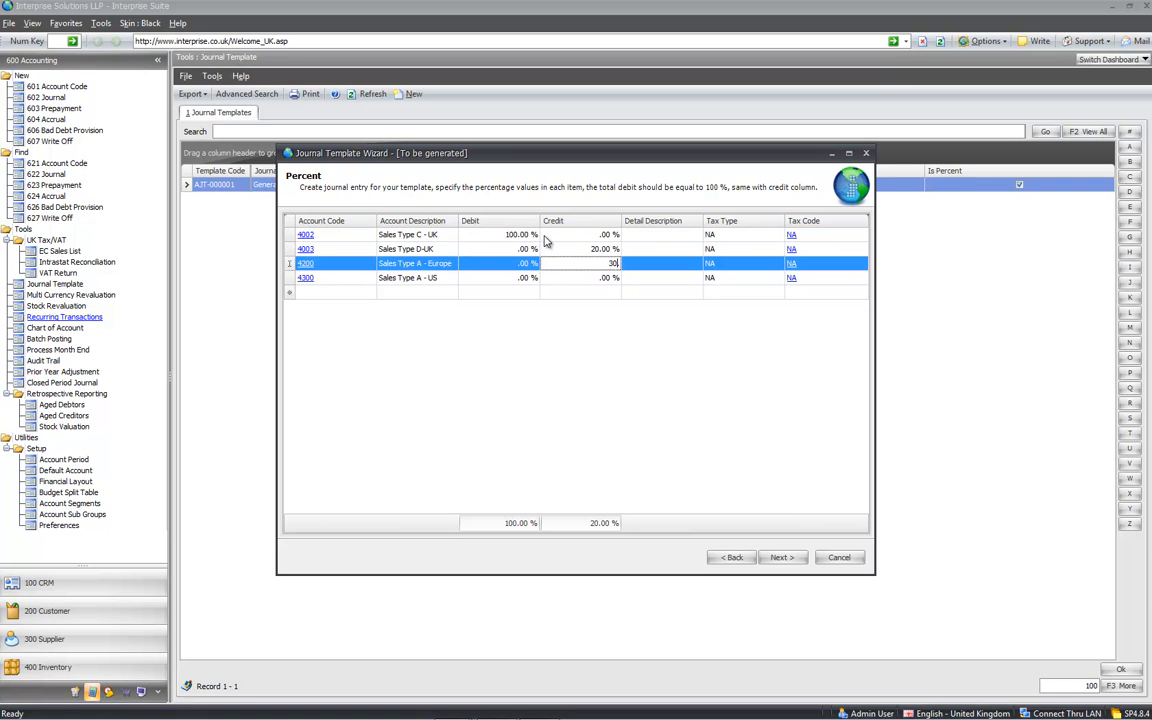
{"action": "type", "text": "0"}
{"action": "key", "text": "Down"}
{"action": "type", "text": "50"}
{"action": "key", "text": "Up"}
Step: Enter "egt" as the detail description of the 4002 line and complete the journal template
{"action": "left_click", "coordinate": [648, 234]}
{"action": "type", "text": "egt"}
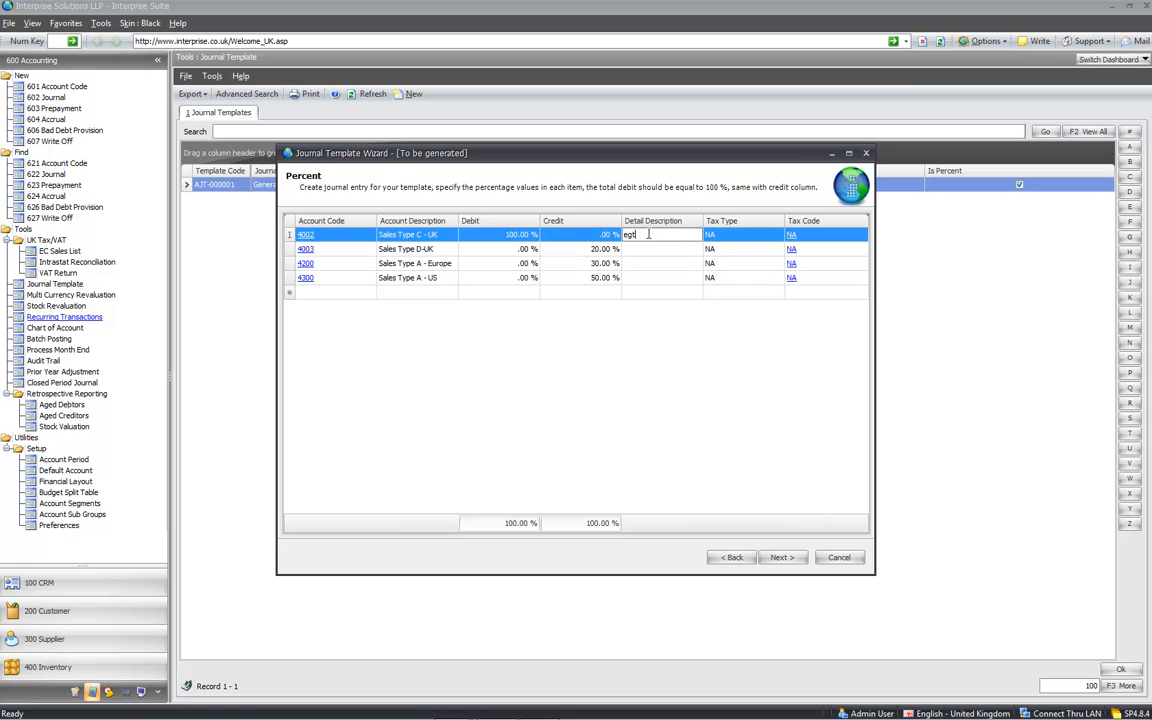
{"action": "left_click", "coordinate": [435, 539]}
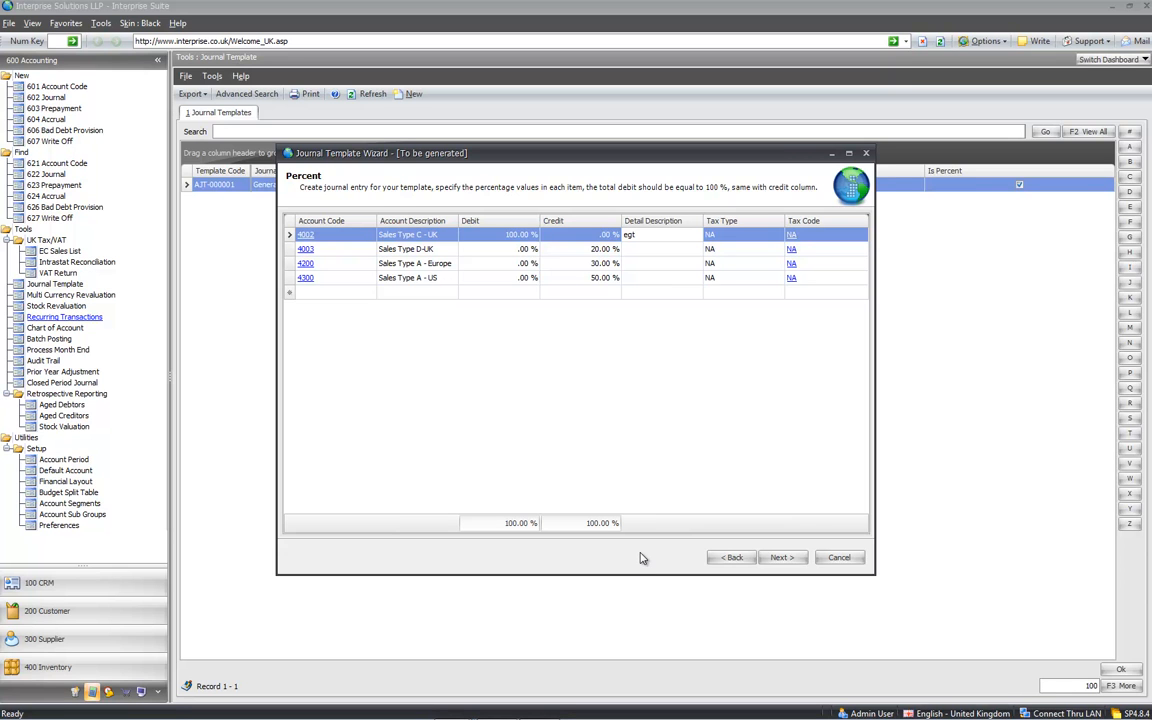
{"action": "left_click", "coordinate": [780, 557]}
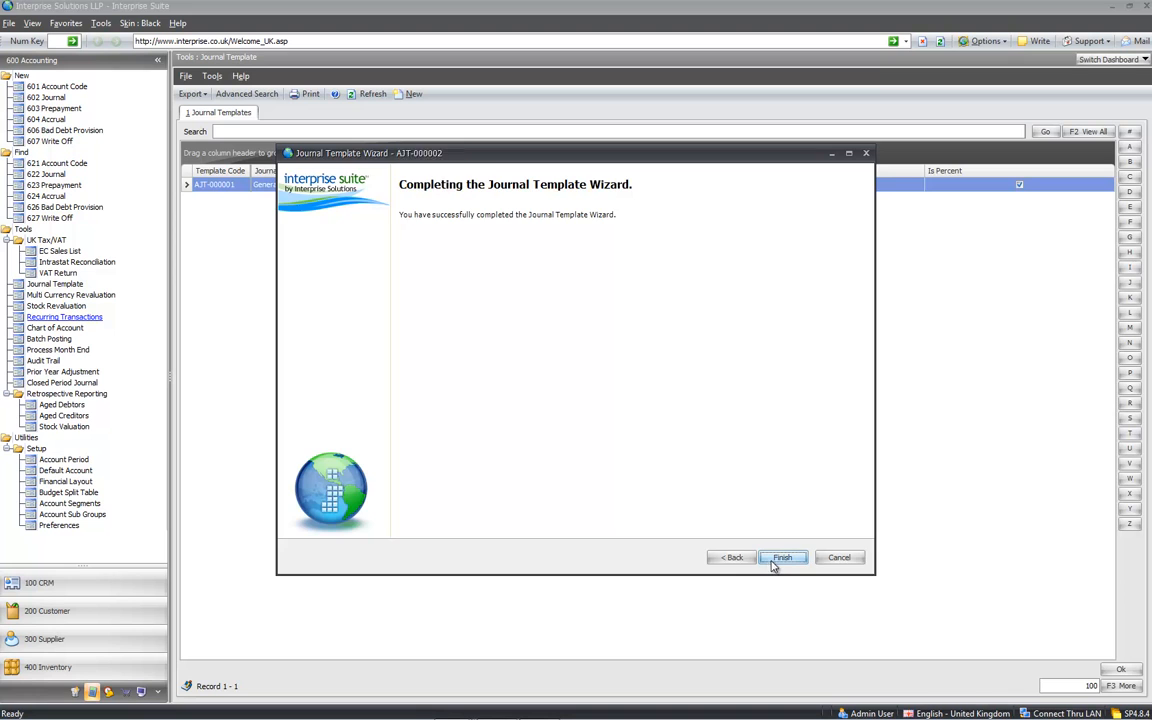
{"action": "left_click", "coordinate": [778, 557]}
Step: Bring the previously saved journal window to the front and close it
{"action": "mouse_move", "coordinate": [490, 712]}
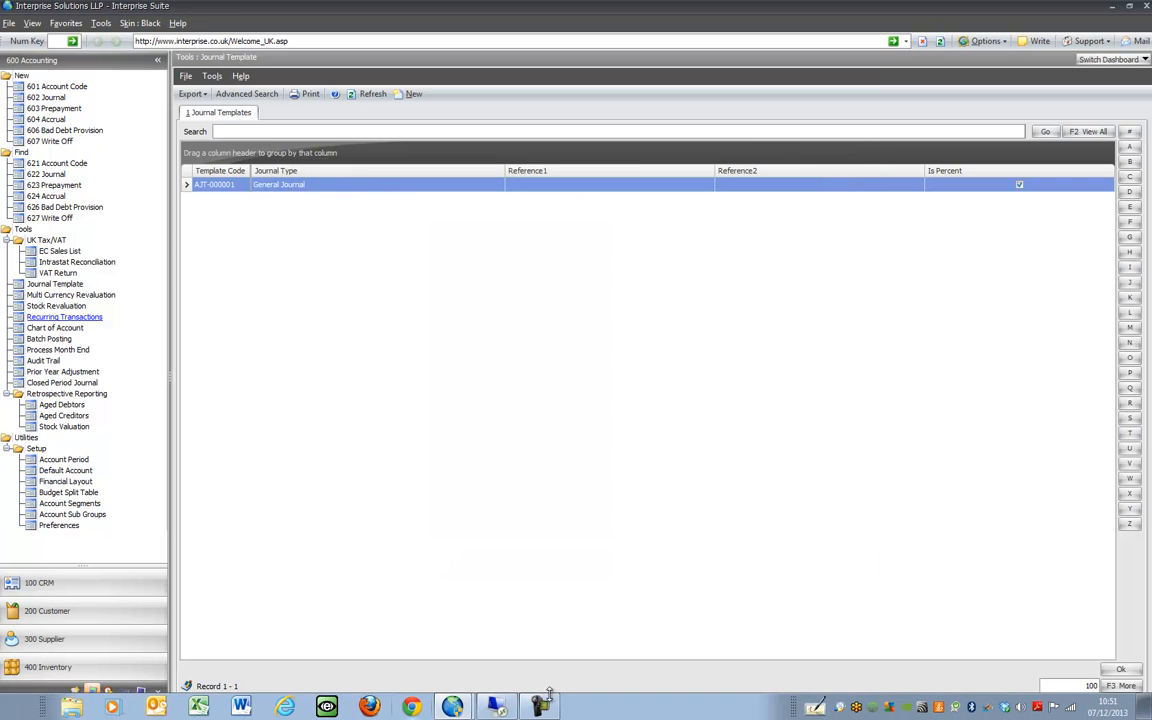
{"action": "left_click", "coordinate": [454, 707]}
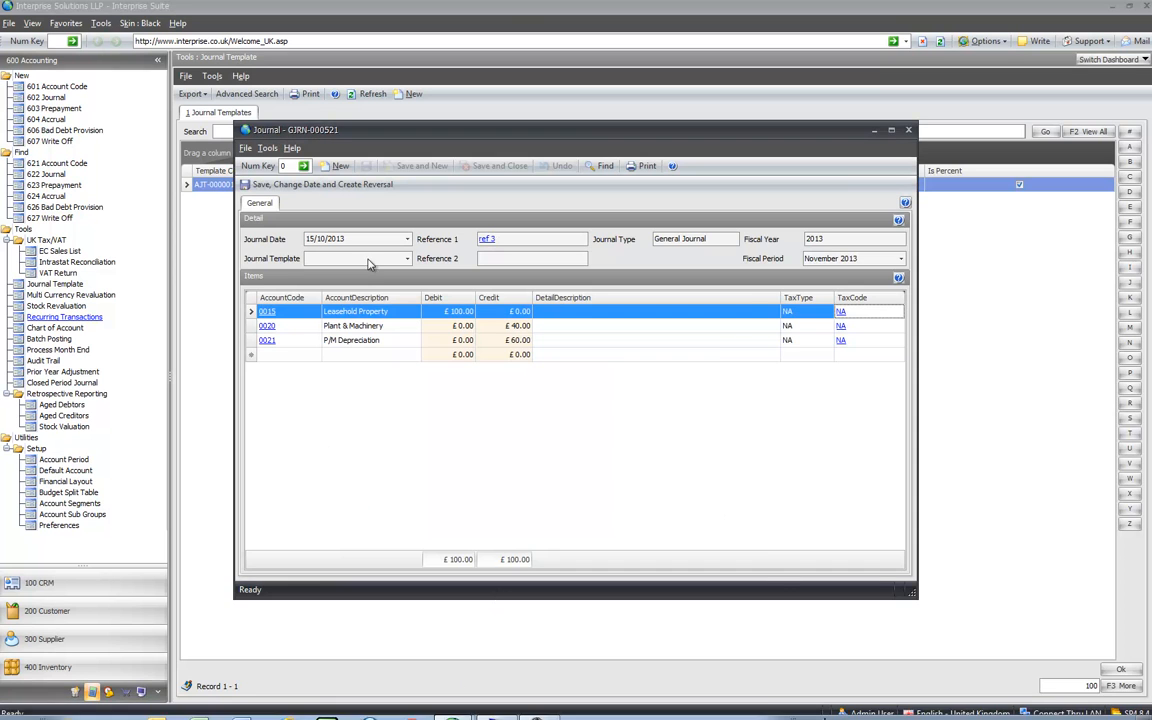
{"action": "left_click", "coordinate": [907, 131]}
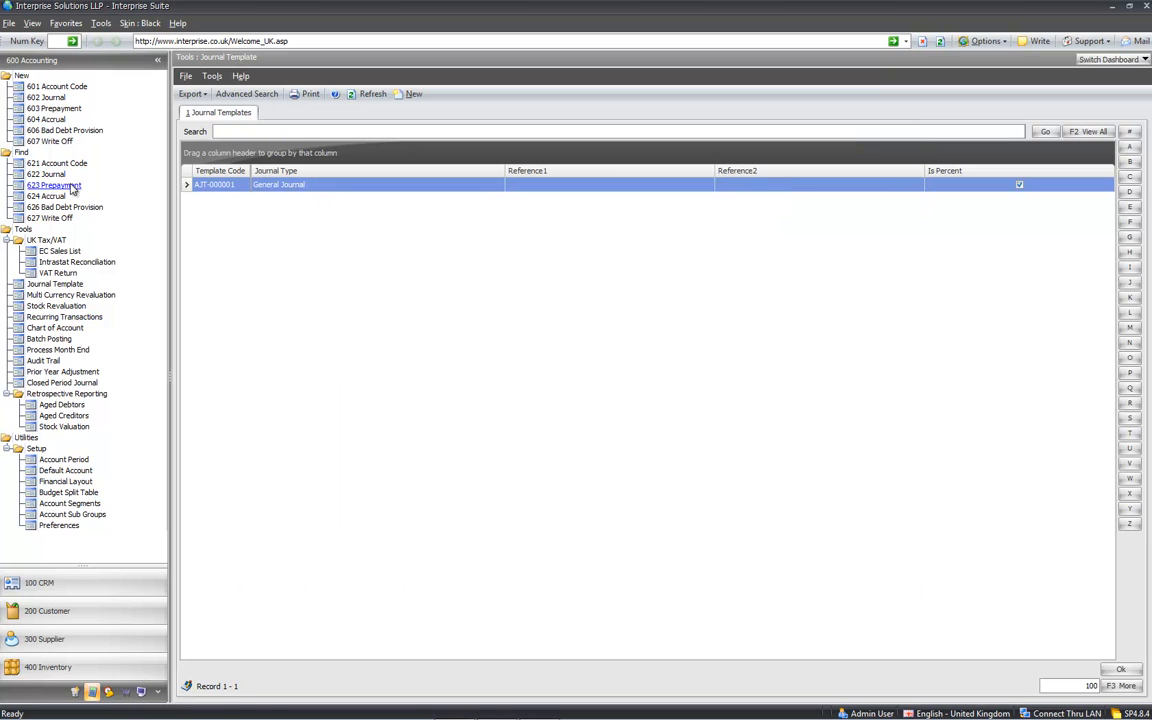
Step: Create a journal from template AJT-000002 with a £1,000 debit on account 4002, and save and close it
{"action": "left_click", "coordinate": [45, 97]}
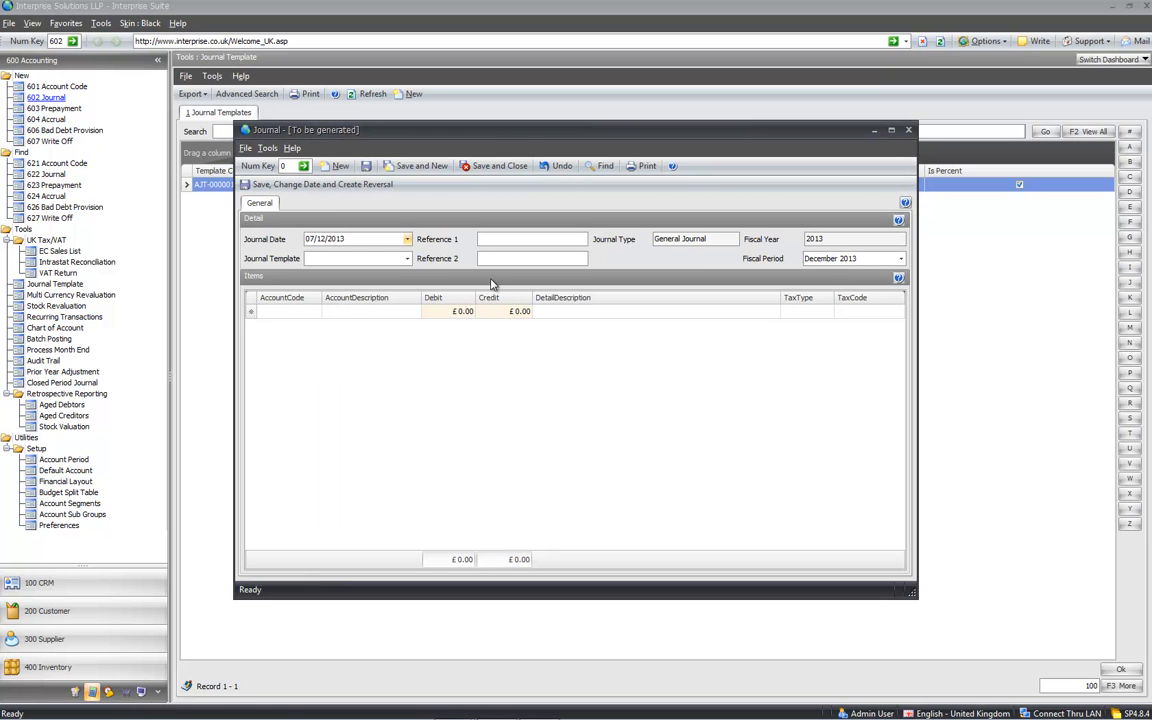
{"action": "left_click", "coordinate": [408, 259]}
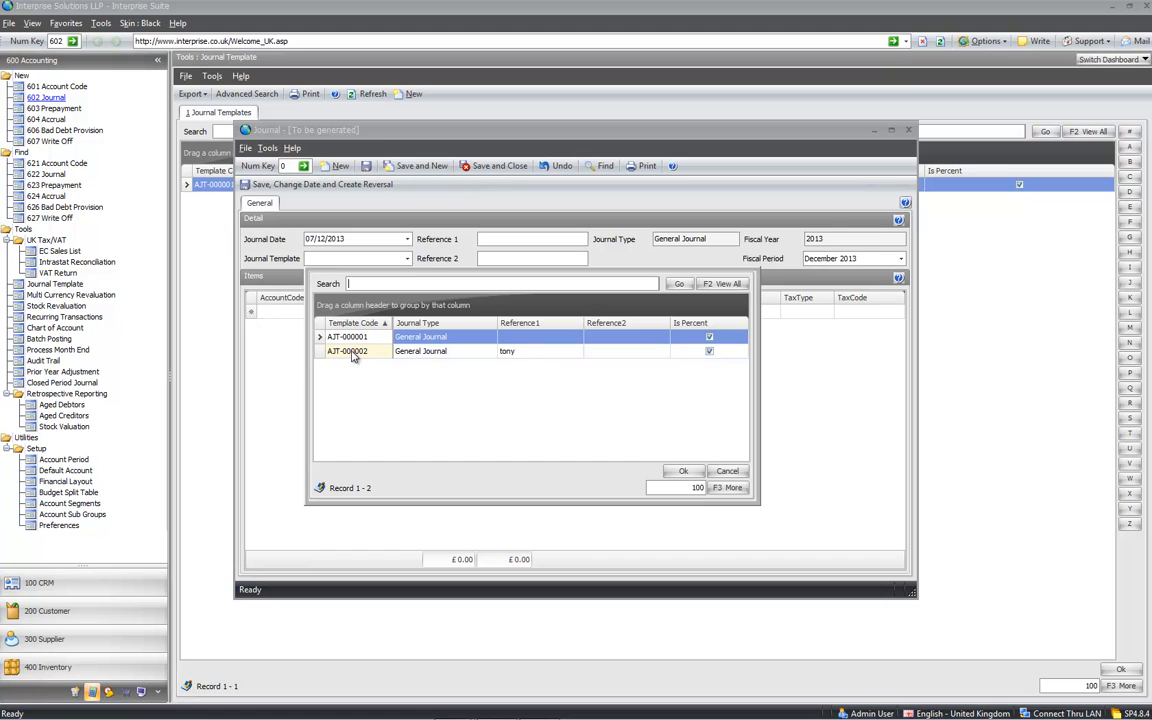
{"action": "double_click", "coordinate": [352, 357]}
{"action": "left_click", "coordinate": [445, 311]}
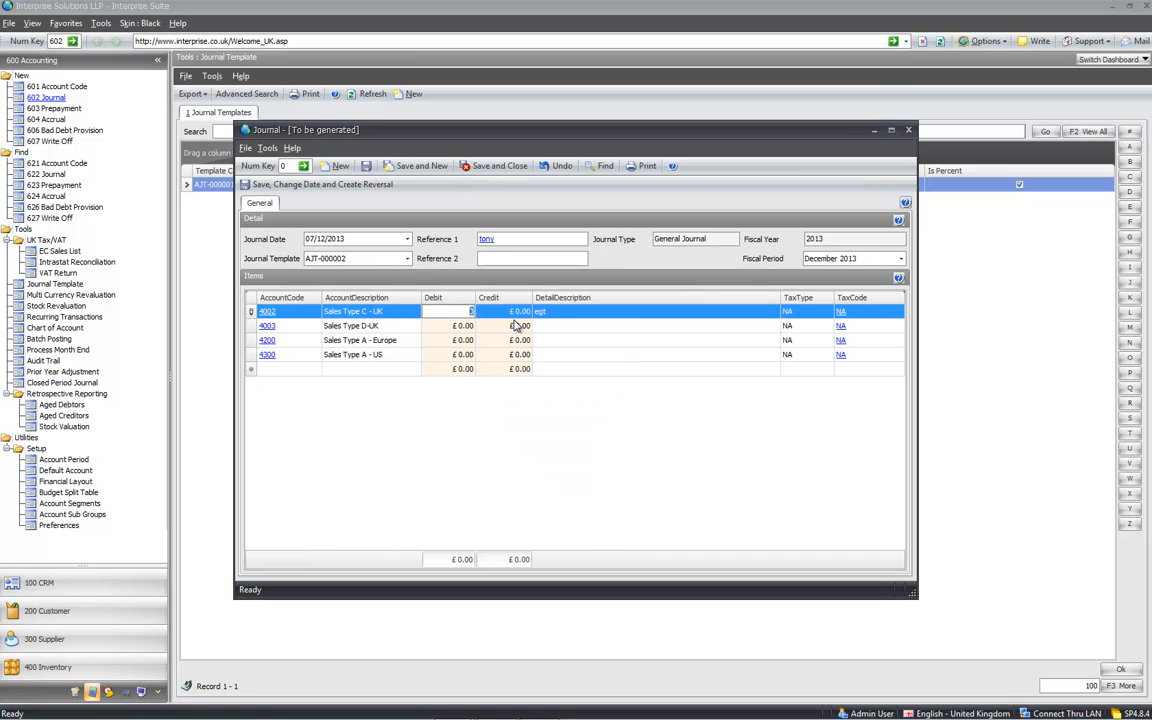
{"action": "type", "text": "1000"}
{"action": "key", "text": "Tab"}
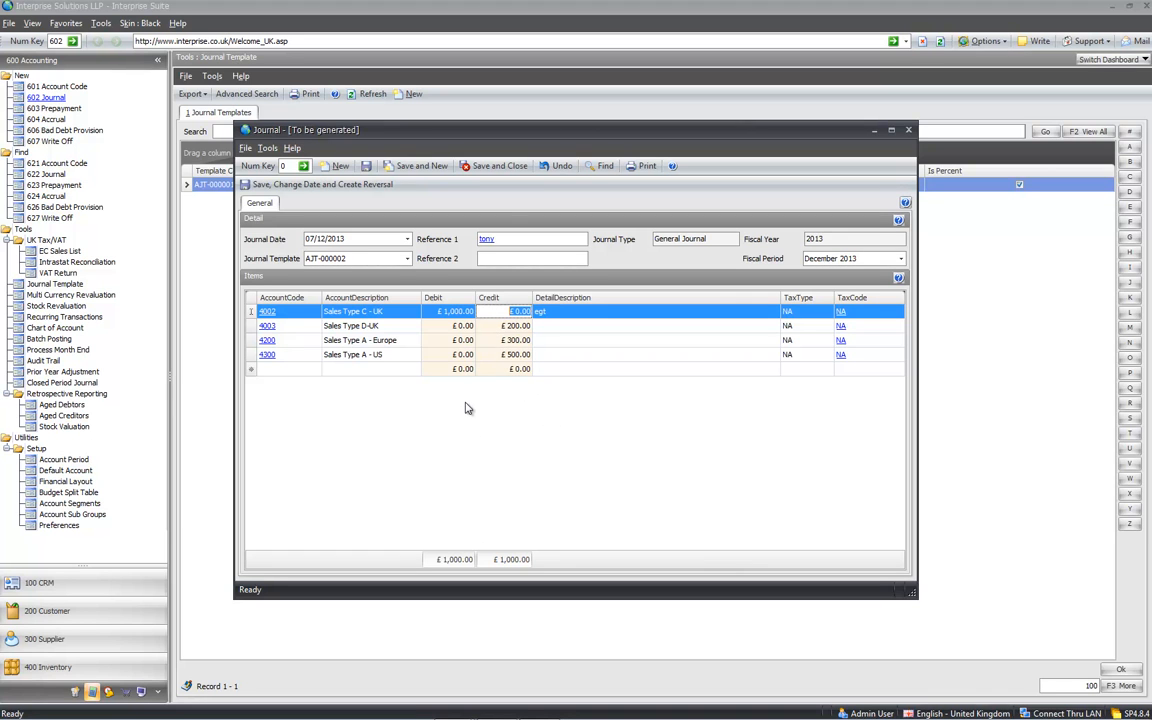
{"action": "left_click", "coordinate": [510, 171]}
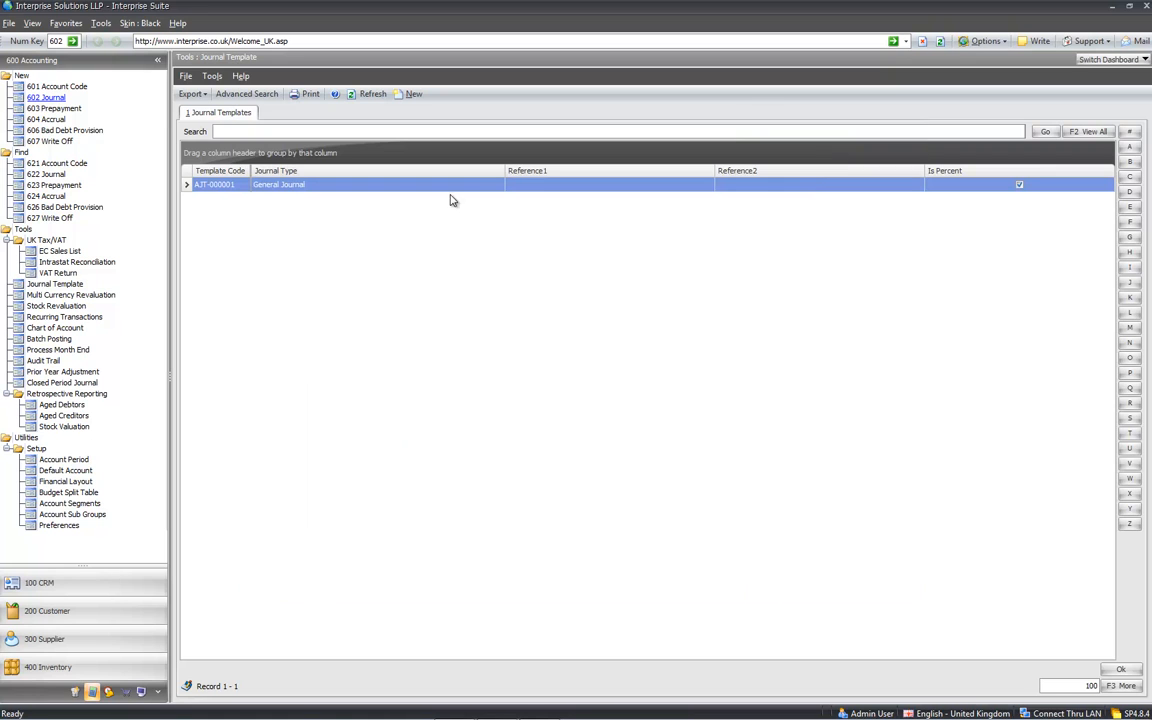
Step: Start a new prepayment with an amount of £12,000 split over 12 months
{"action": "left_click", "coordinate": [53, 110]}
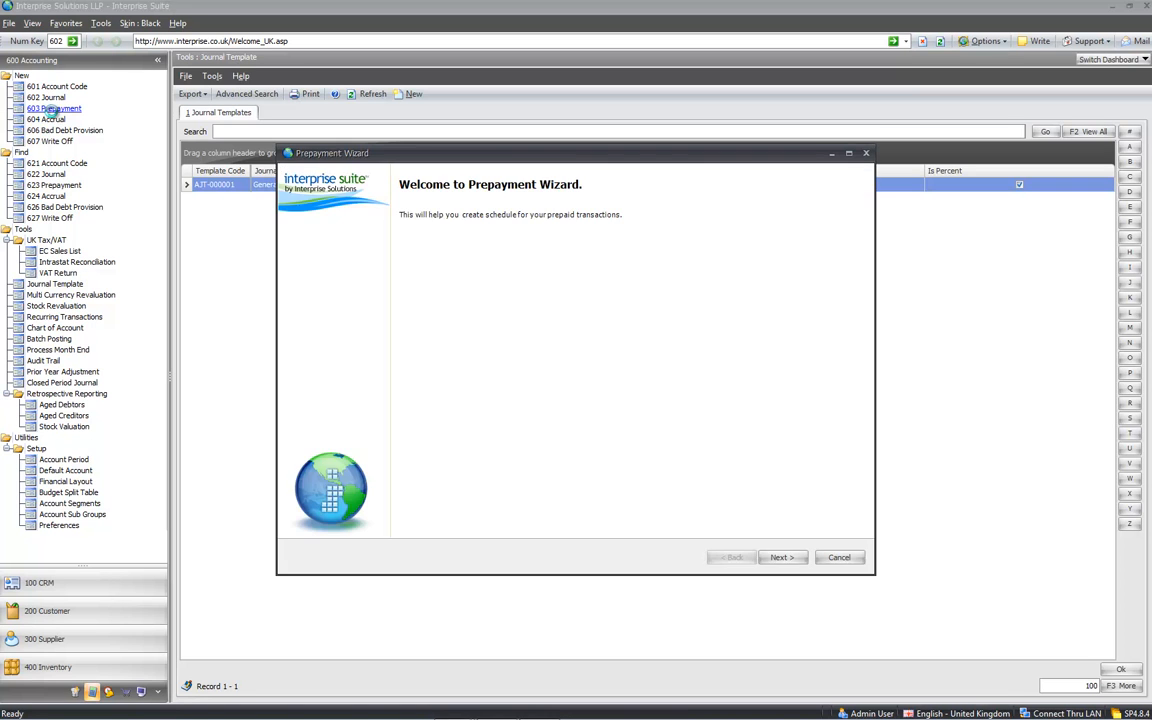
{"action": "left_click", "coordinate": [784, 558]}
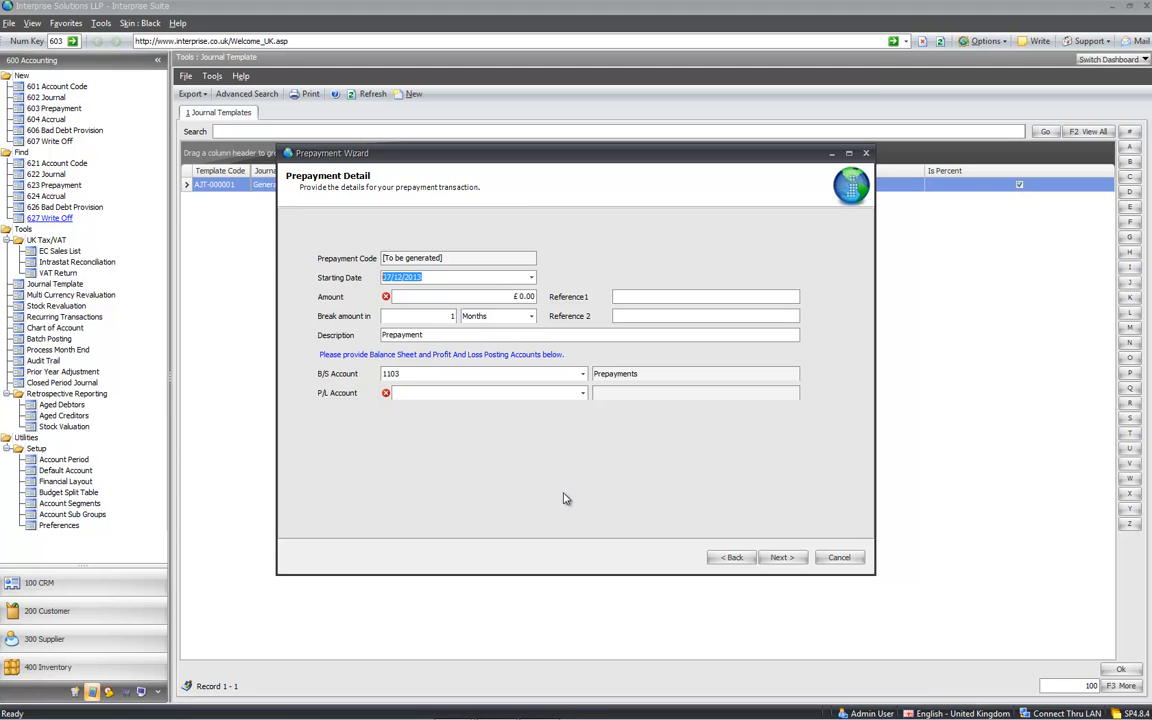
{"action": "key", "text": "Tab"}
{"action": "type", "text": "12000"}
{"action": "key", "text": "Tab"}
{"action": "type", "text": "12"}
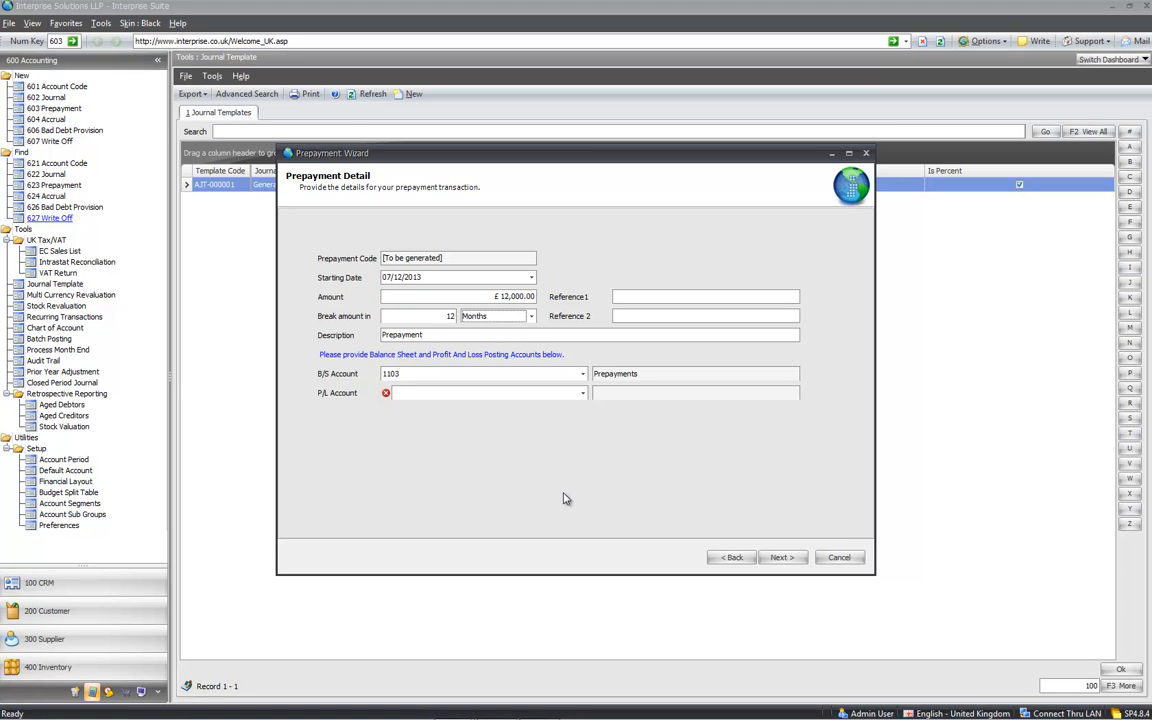
Step: Set the prepayment's Reference 1 to "rent" and its profit and loss account to 7100 Rent Expense
{"action": "left_click", "coordinate": [659, 298]}
{"action": "type", "text": "rent"}
{"action": "left_click", "coordinate": [575, 393]}
{"action": "type", "text": "rent"}
{"action": "left_click", "coordinate": [581, 393]}
{"action": "left_click", "coordinate": [405, 516]}
{"action": "double_click", "coordinate": [404, 518]}
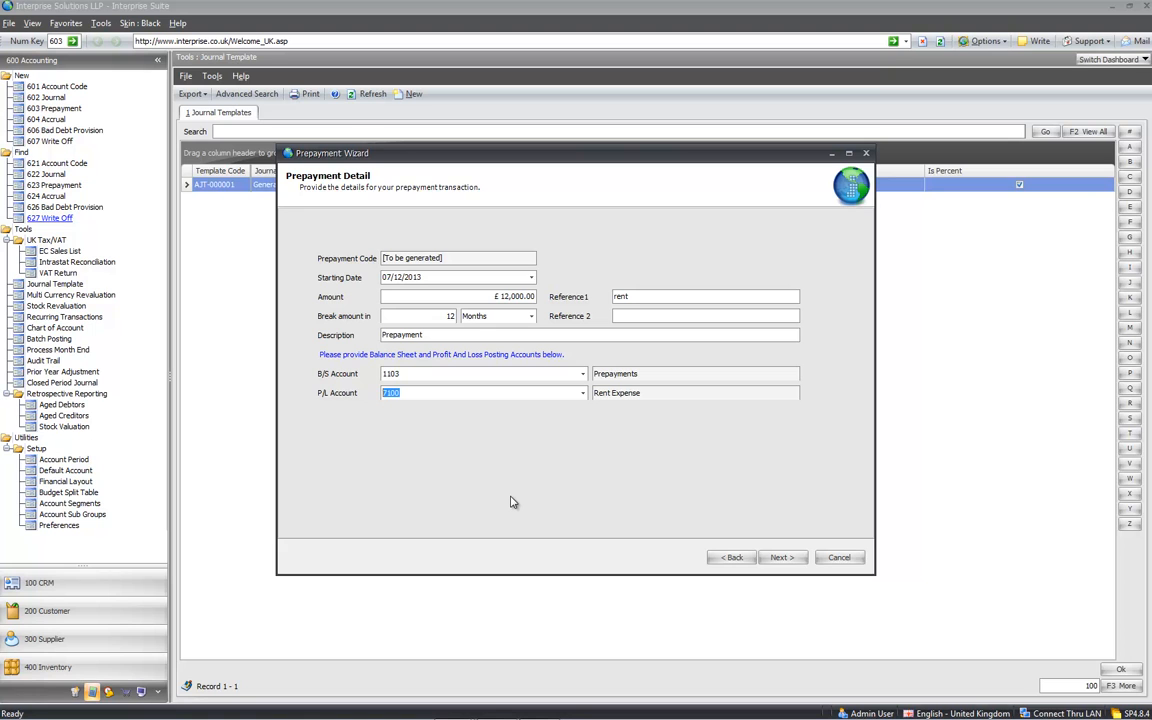
Step: Generate the prepayment schedule and journal entries, and examine the debits and credits dated 07/12/2013
{"action": "left_click", "coordinate": [794, 561]}
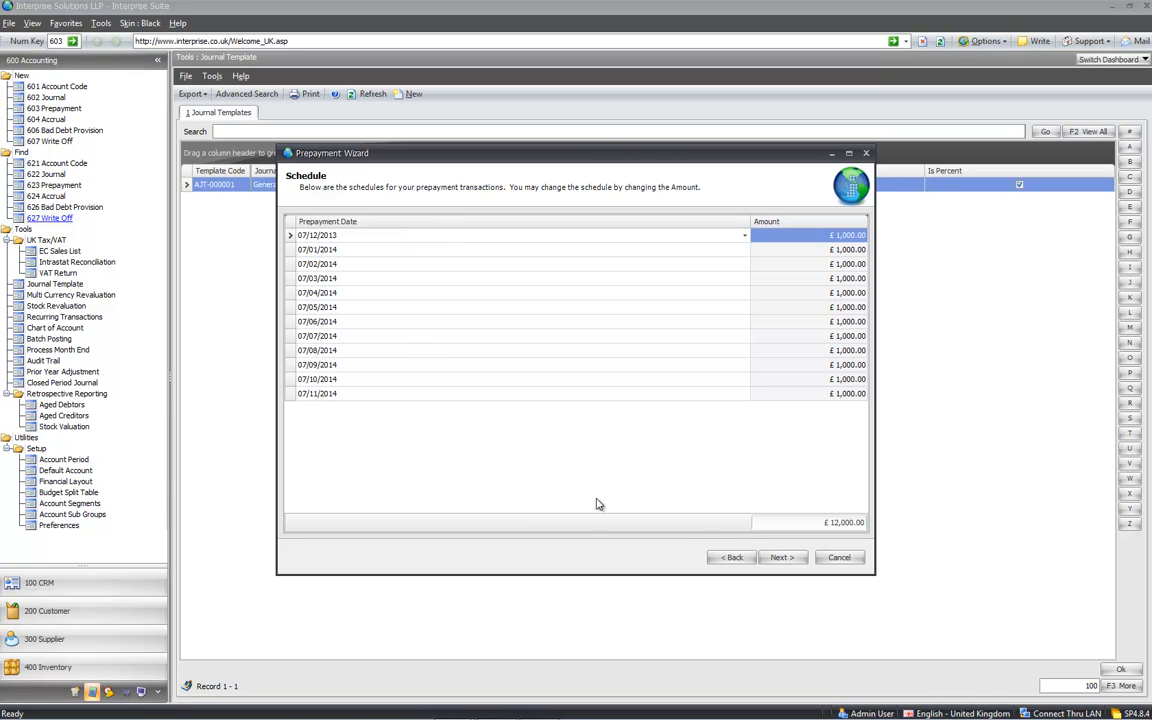
{"action": "left_click", "coordinate": [785, 558]}
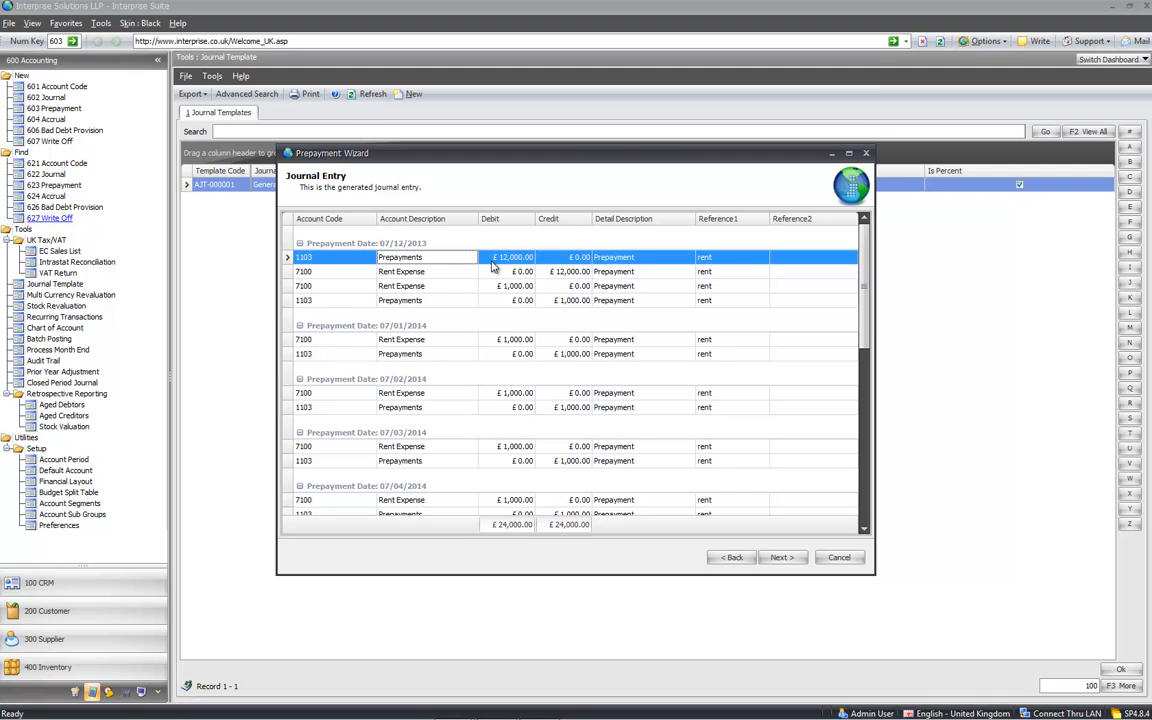
{"action": "left_click", "coordinate": [565, 271]}
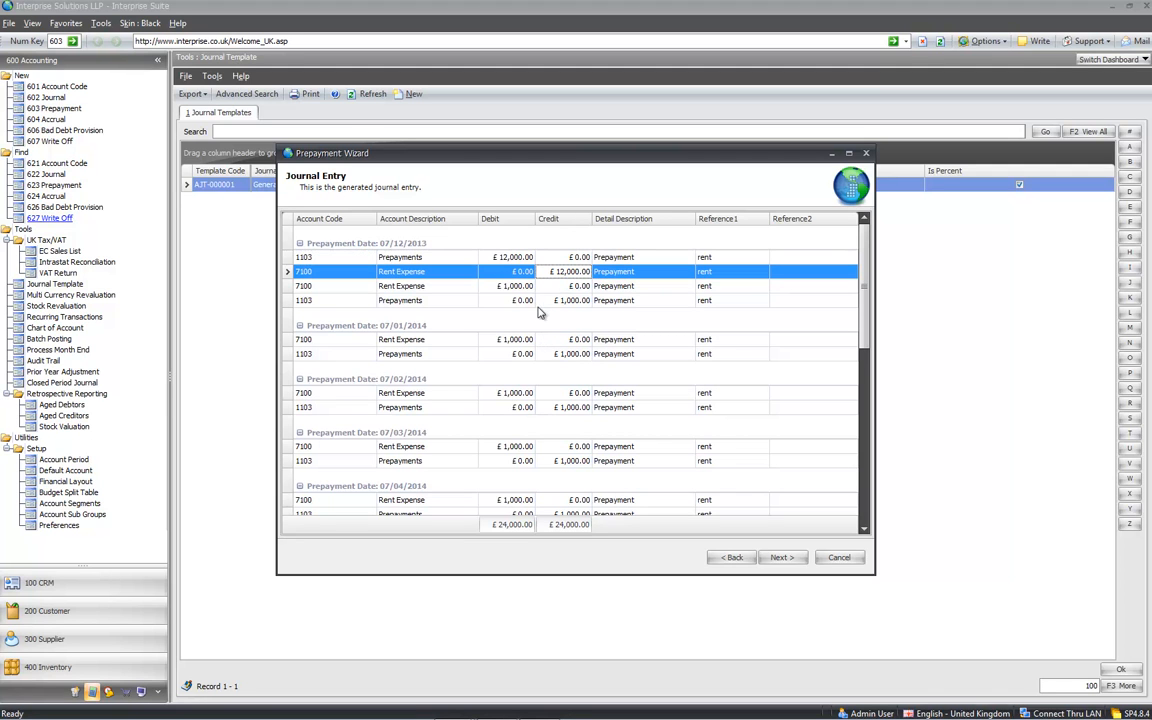
{"action": "left_click", "coordinate": [509, 288]}
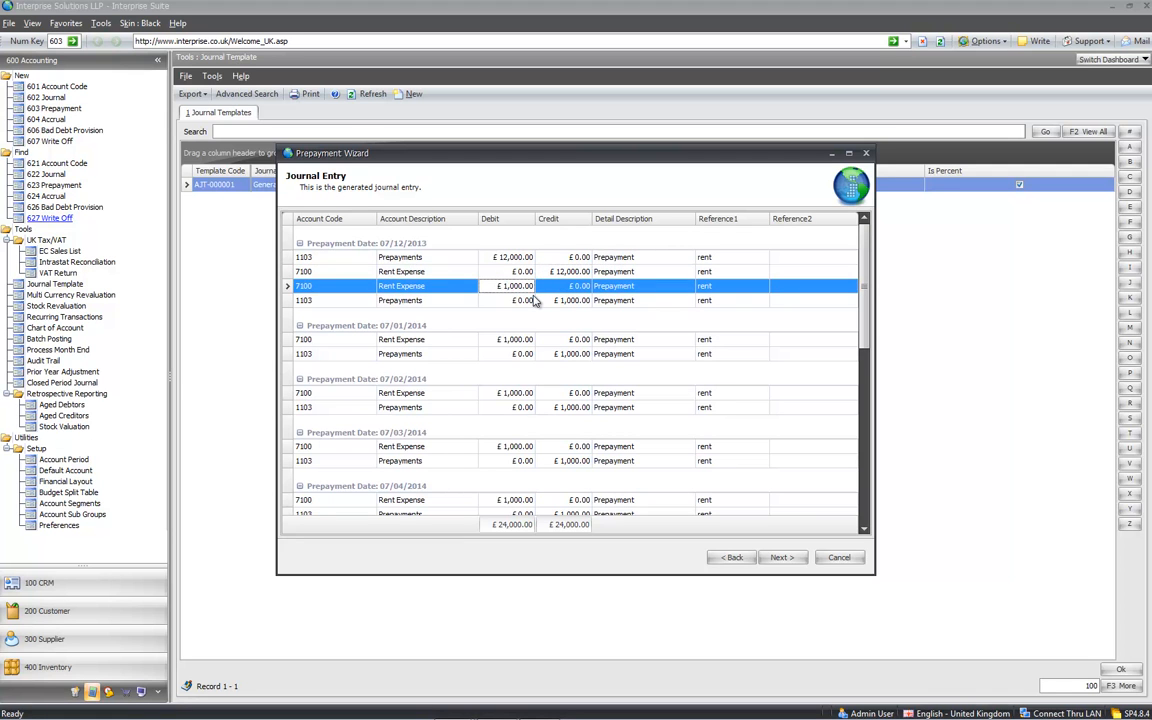
{"action": "left_click", "coordinate": [566, 303]}
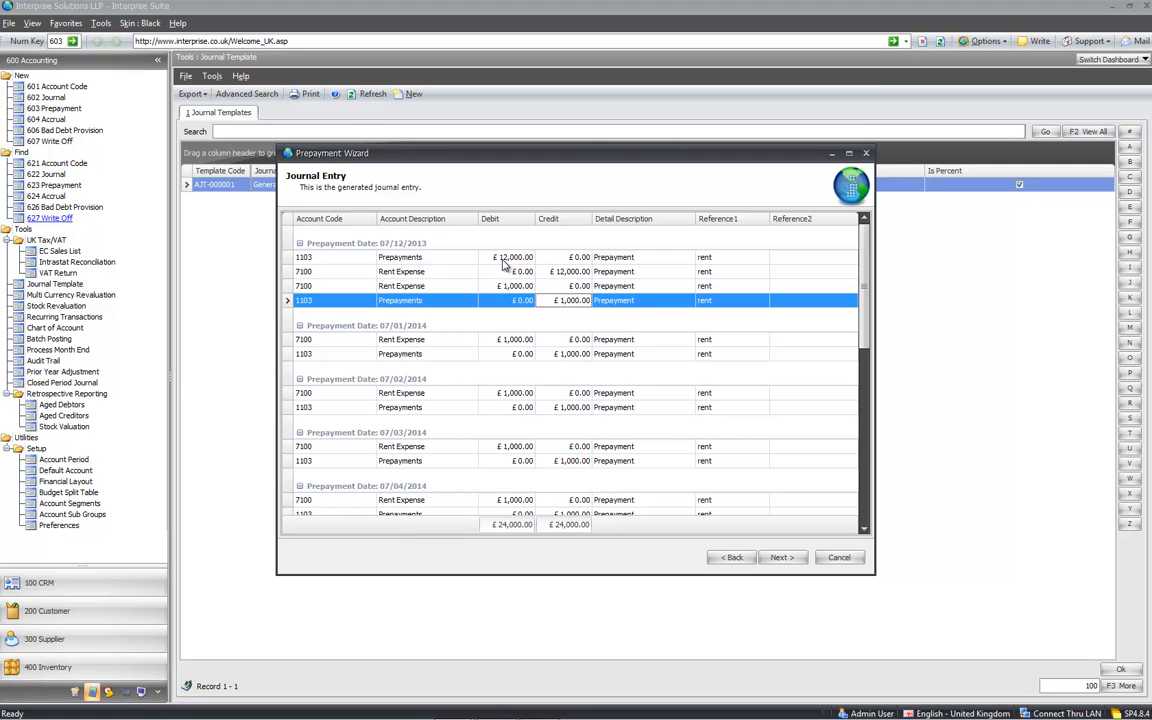
Step: Review the monthly rent entries from 07/01/2014 onwards and complete the prepayment without the printable journal entry preview
{"action": "left_click", "coordinate": [437, 341]}
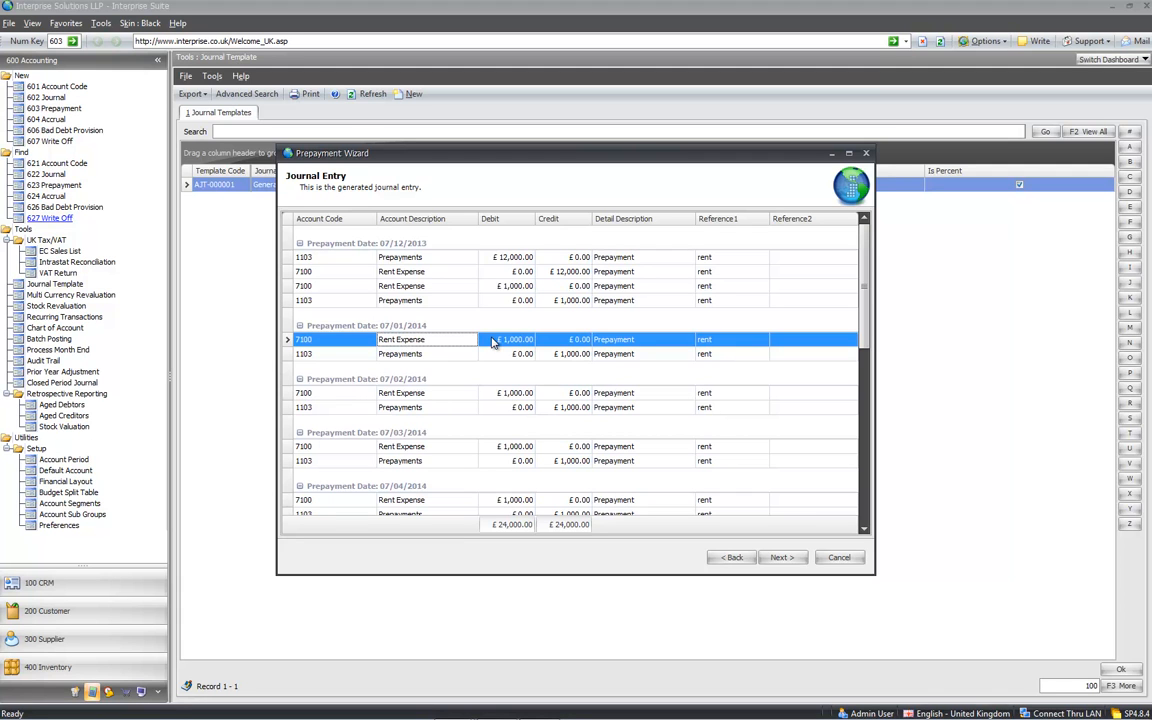
{"action": "left_click", "coordinate": [555, 355]}
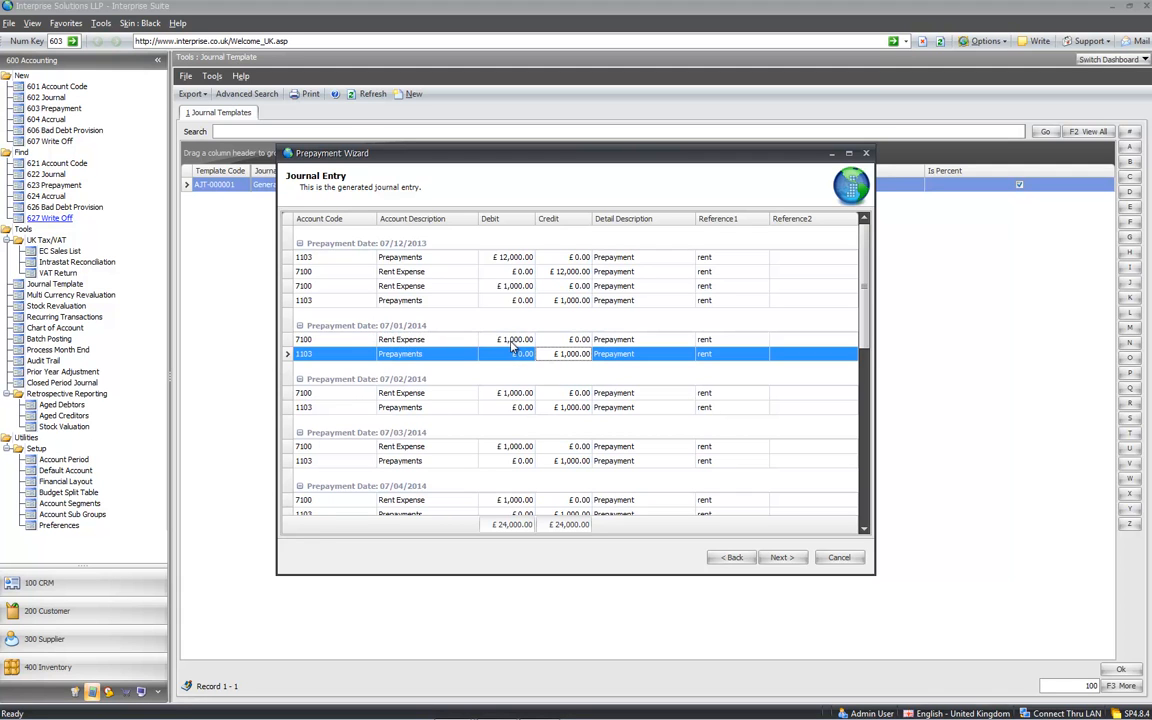
{"action": "left_click", "coordinate": [511, 341]}
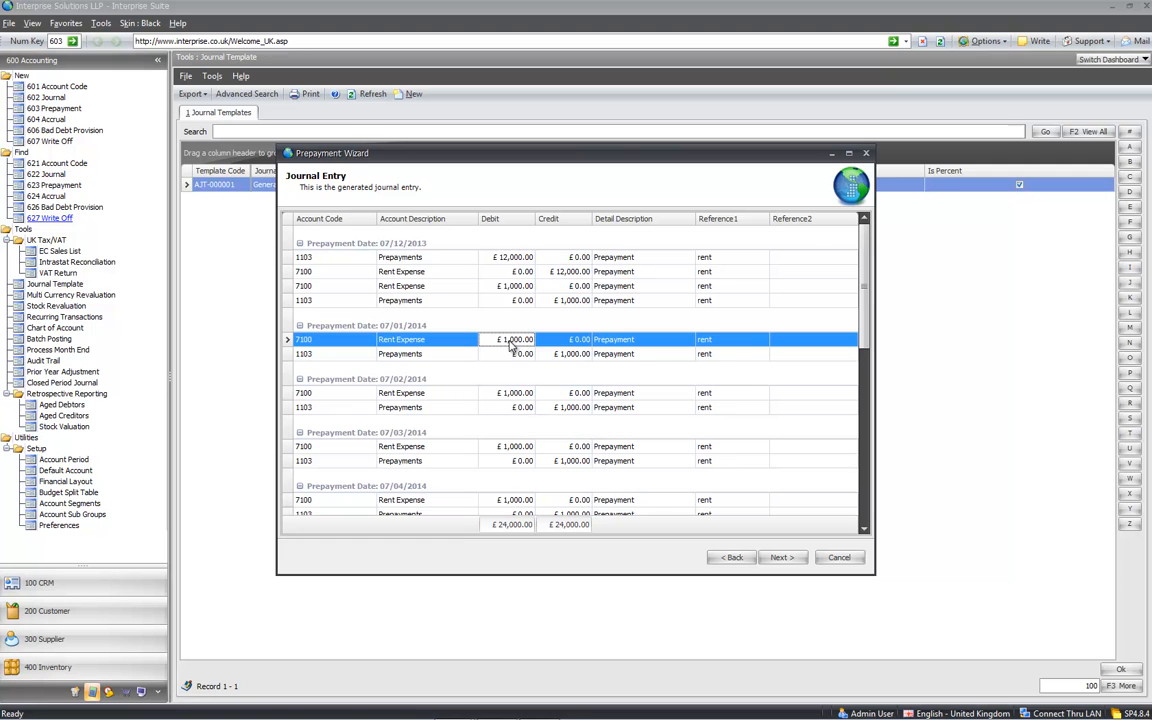
{"action": "scroll", "coordinate": [496, 404], "scroll_direction": "down", "scroll_amount": 9}
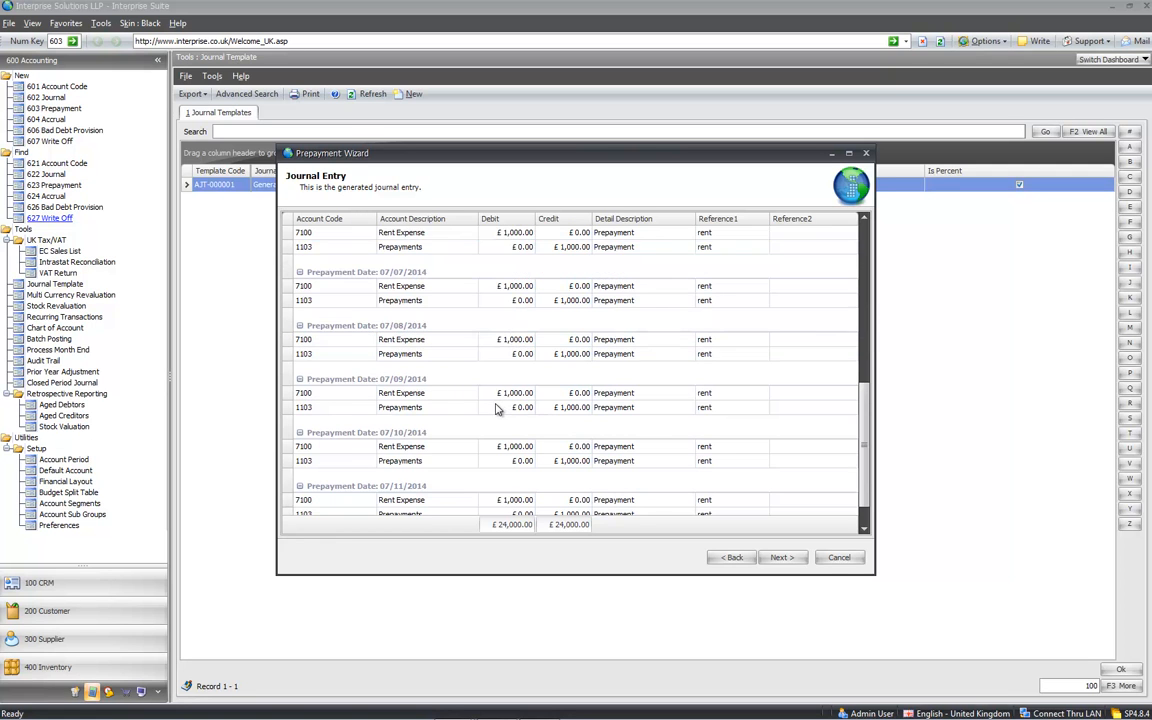
{"action": "left_click", "coordinate": [782, 557]}
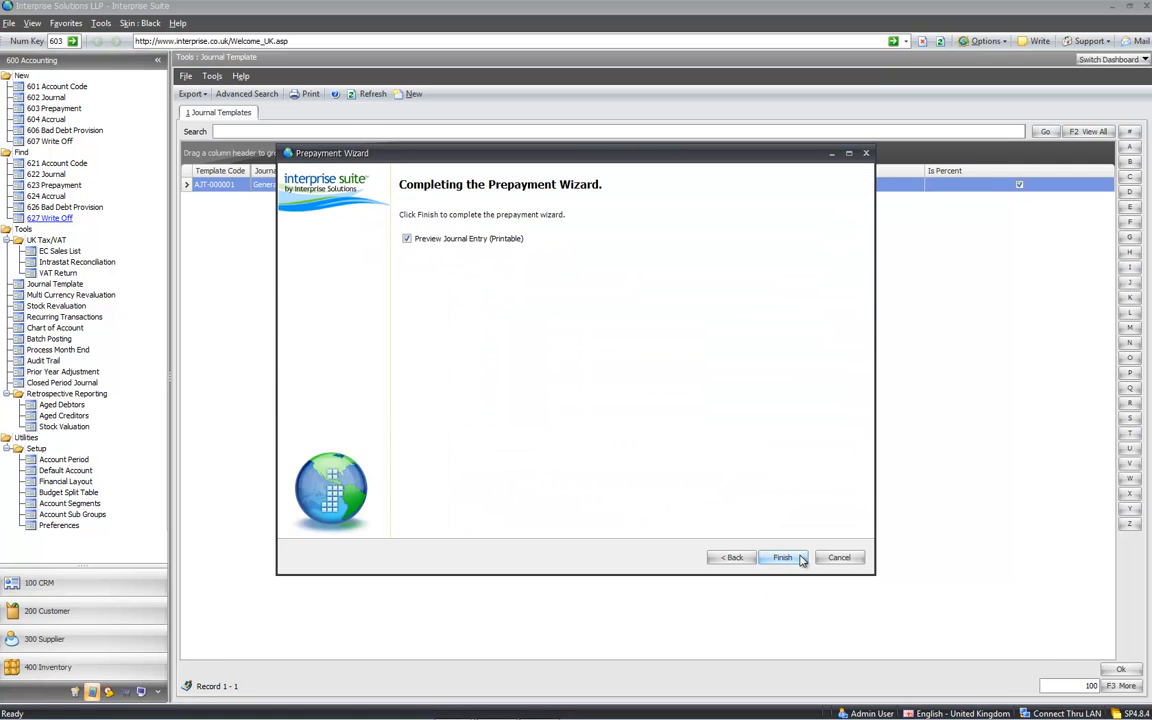
{"action": "left_click", "coordinate": [432, 244]}
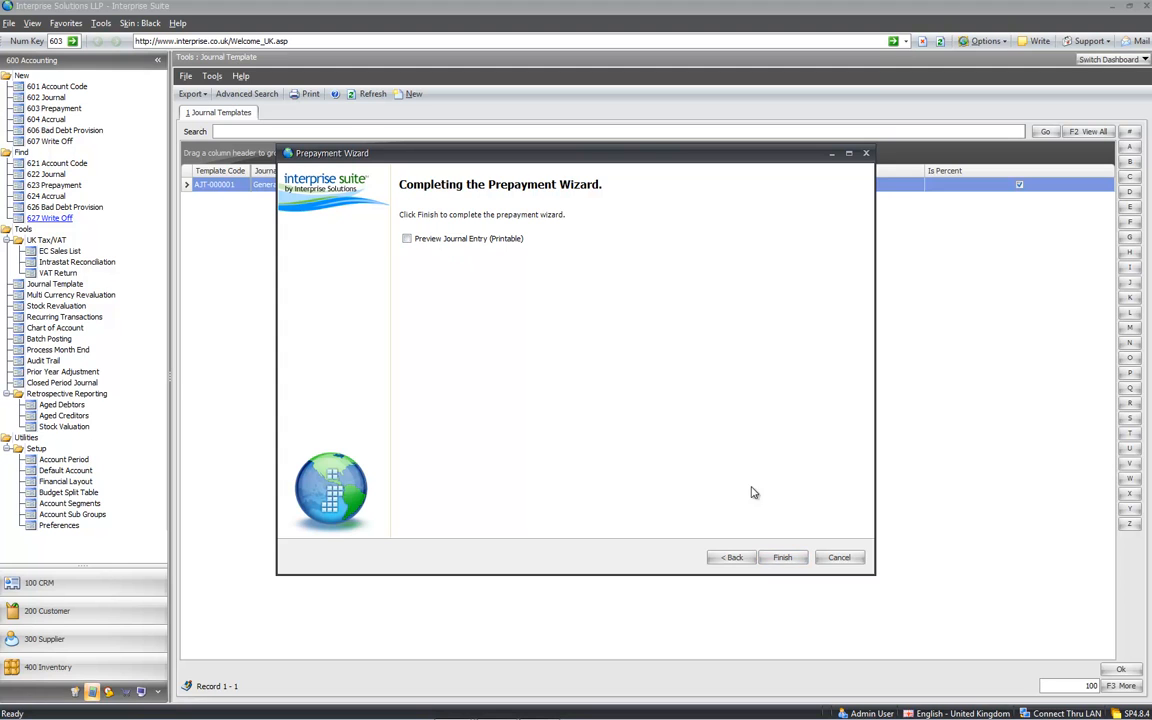
{"action": "left_click", "coordinate": [782, 557]}
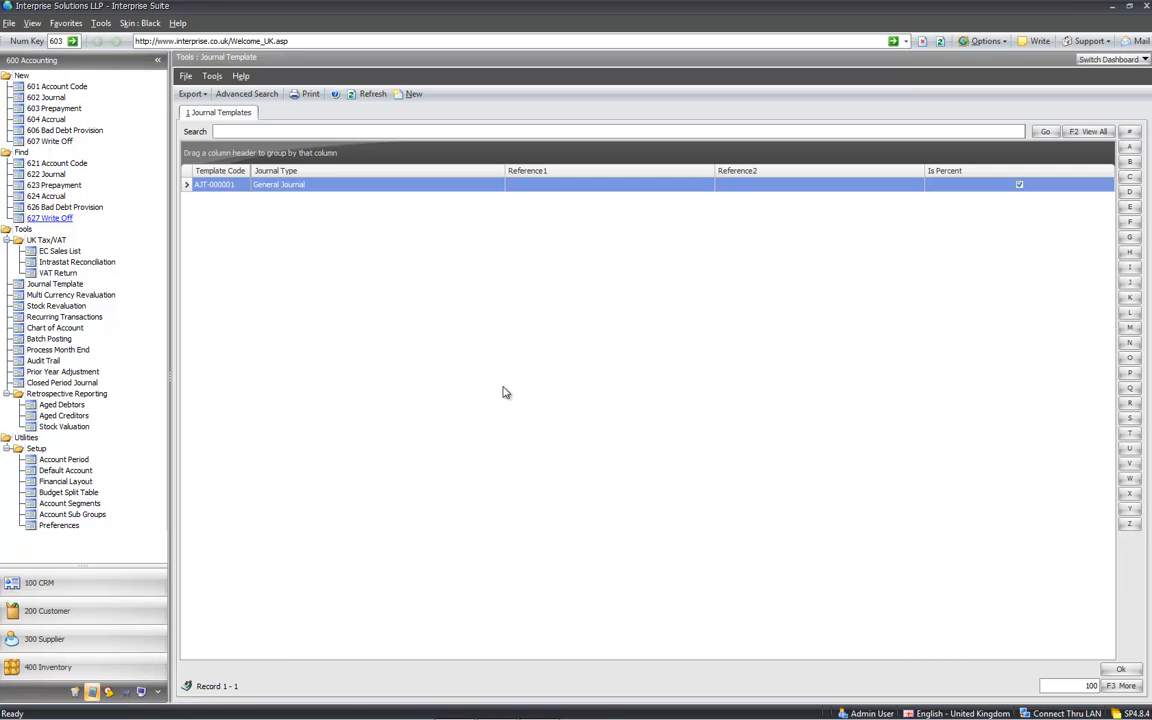
Step: Start a new accrual with an amount of £3,000 split over 3 months
{"action": "left_click", "coordinate": [46, 118]}
{"action": "left_click", "coordinate": [781, 557]}
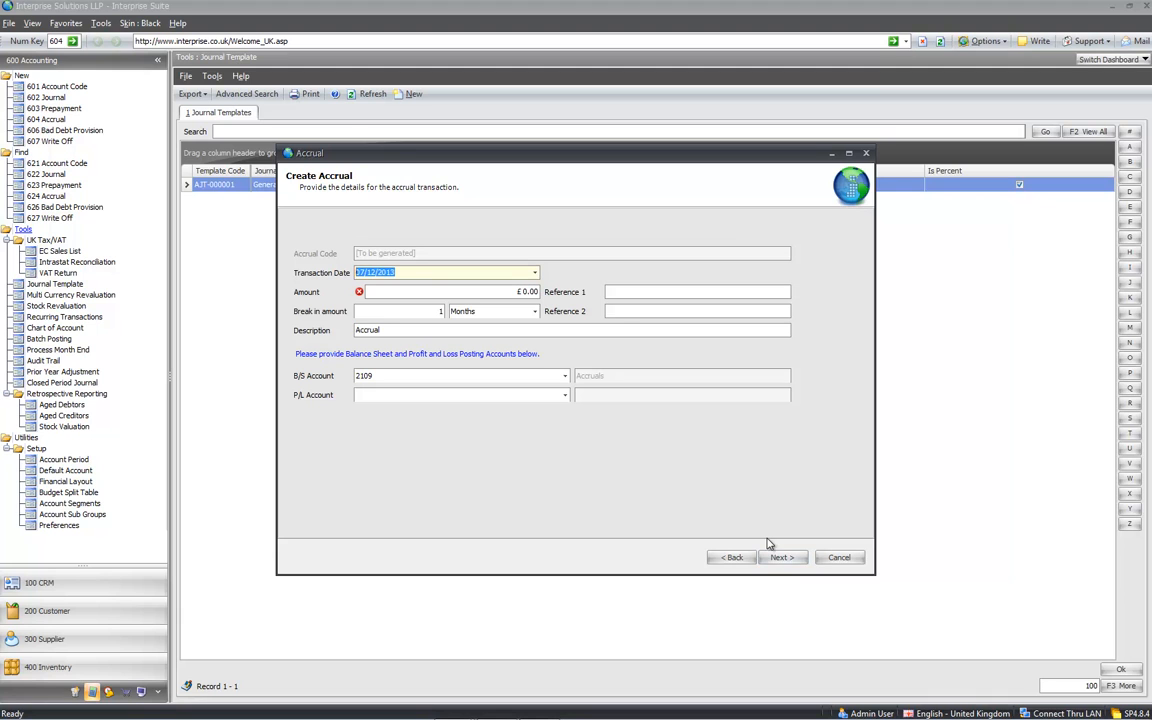
{"action": "left_click", "coordinate": [510, 292]}
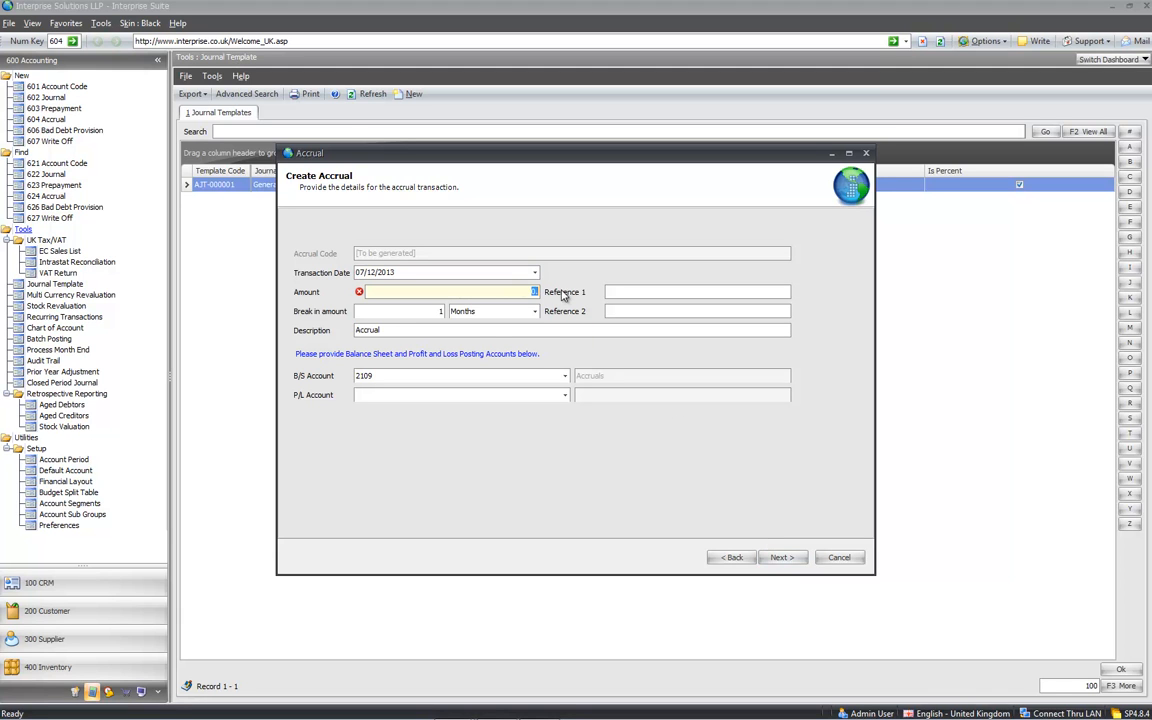
{"action": "type", "text": "3000"}
{"action": "key", "text": "Tab"}
{"action": "type", "text": "3"}
Step: Set the accrual's Reference 1 to "btelephone" and its profit and loss account to 7504 Telephone
{"action": "left_click", "coordinate": [625, 291]}
{"action": "type", "text": "btelephone"}
{"action": "key", "text": "Tab"}
{"action": "left_click", "coordinate": [535, 394]}
{"action": "type", "text": "telephone"}
{"action": "key", "text": "Tab"}
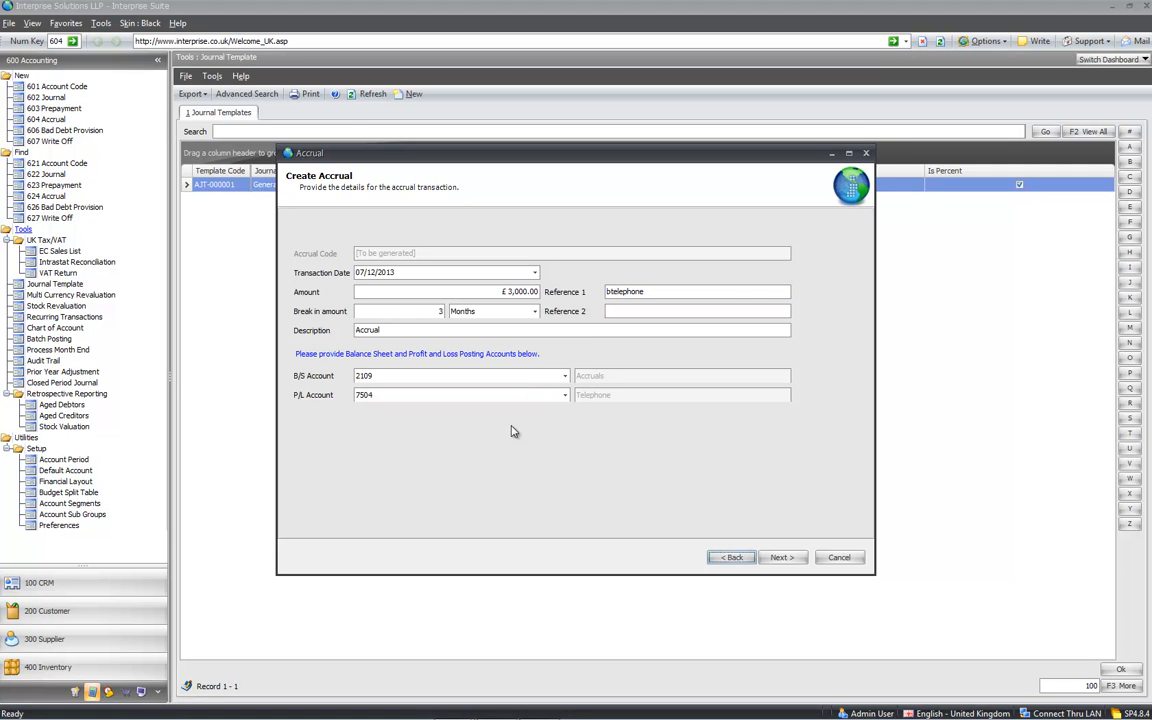
Step: Generate the accrual schedule and journal entries, and examine the debits and credits for each accrual date
{"action": "left_click", "coordinate": [786, 557]}
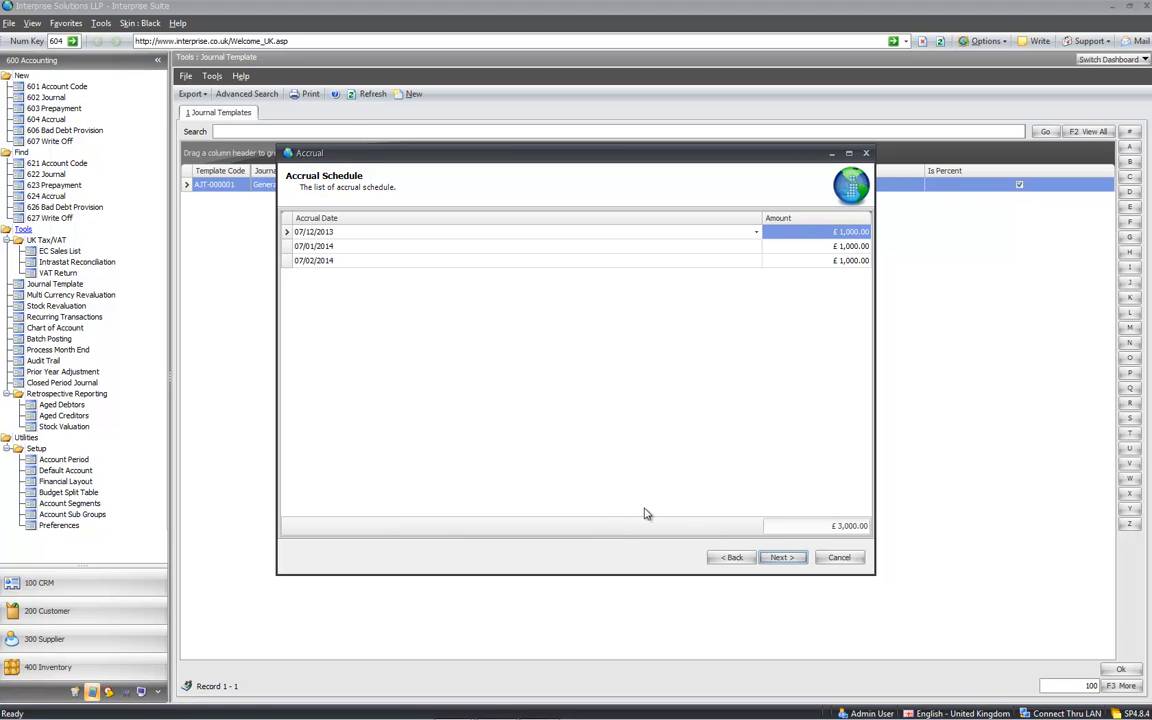
{"action": "left_click", "coordinate": [782, 557]}
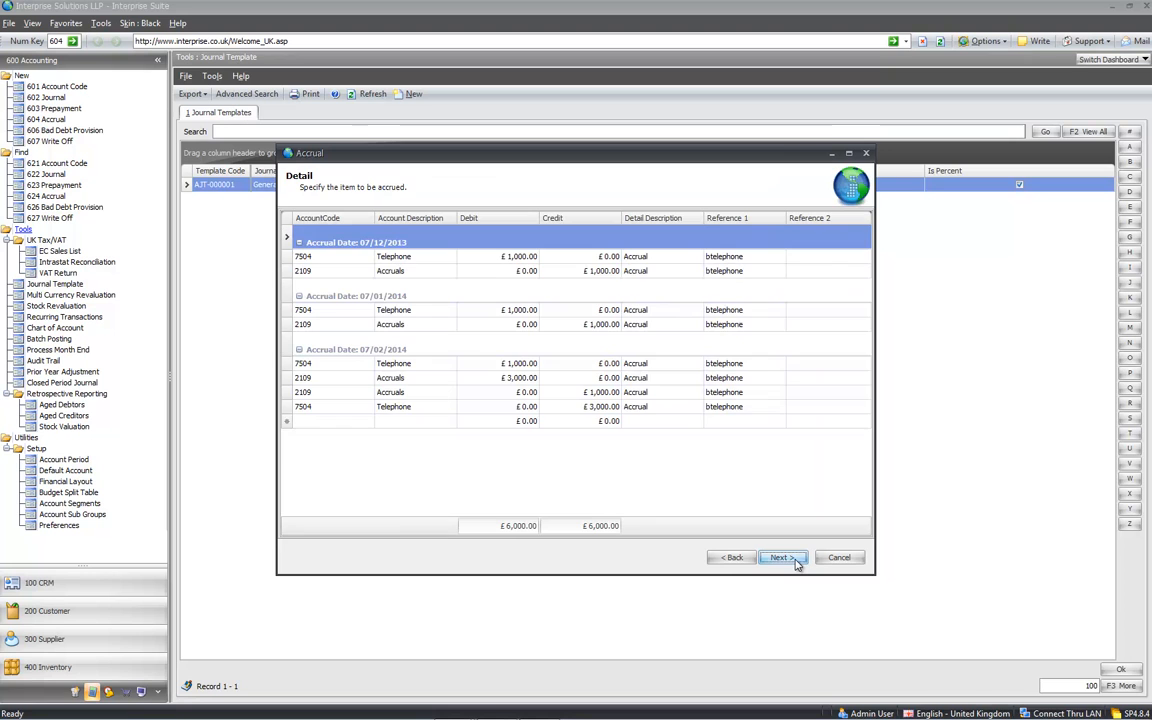
{"action": "left_click", "coordinate": [493, 257]}
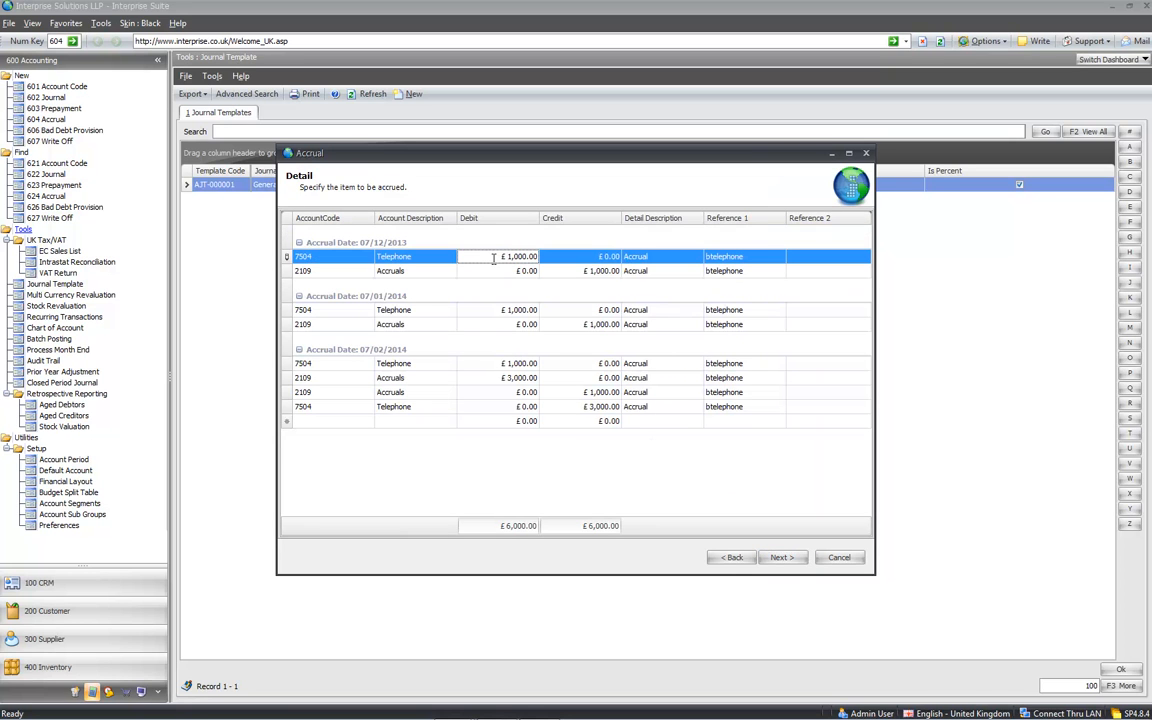
{"action": "left_click", "coordinate": [577, 271]}
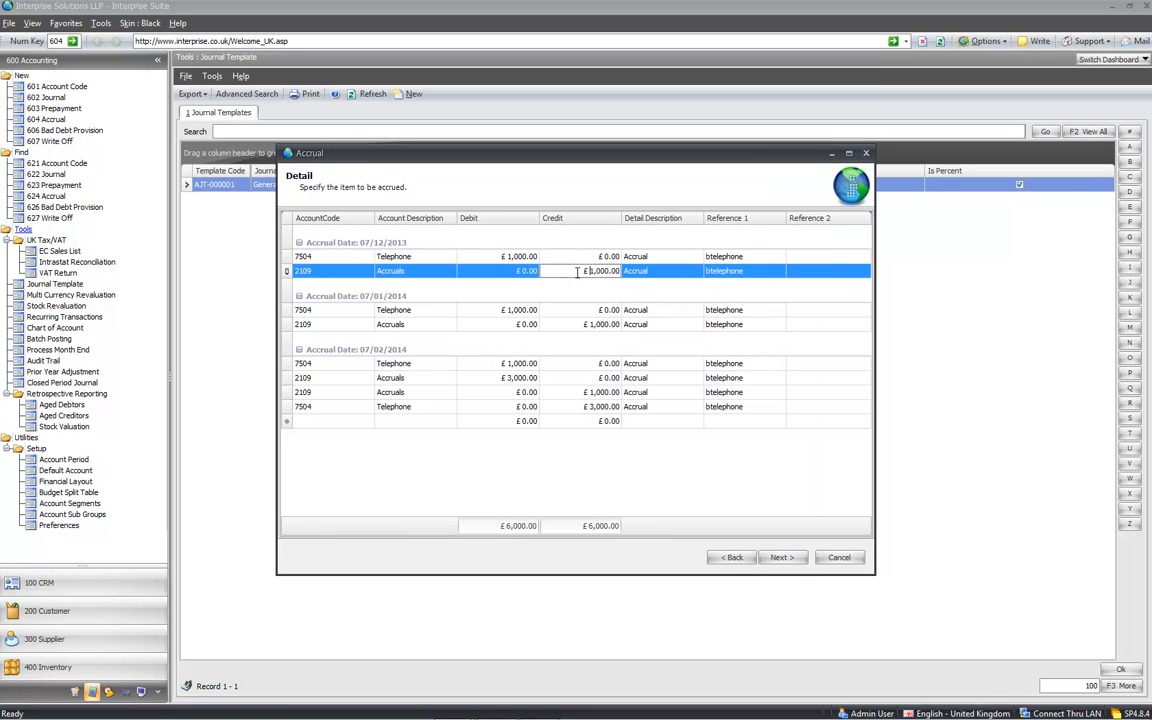
{"action": "left_click", "coordinate": [508, 310]}
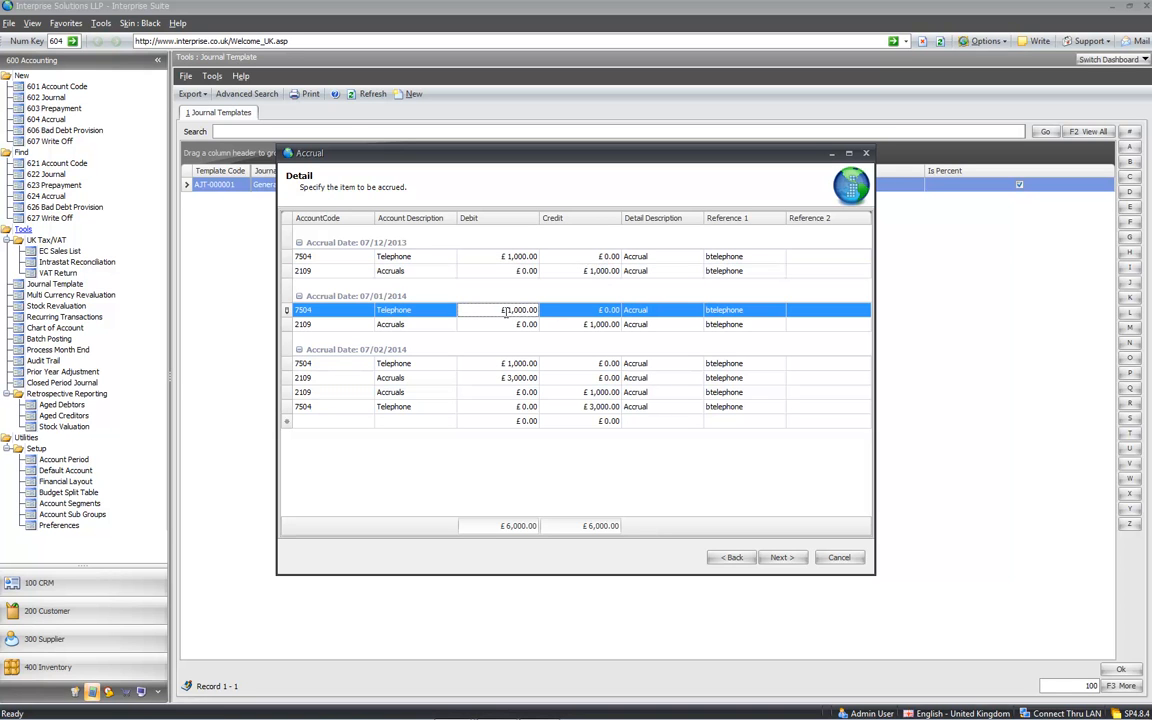
{"action": "left_click", "coordinate": [510, 364]}
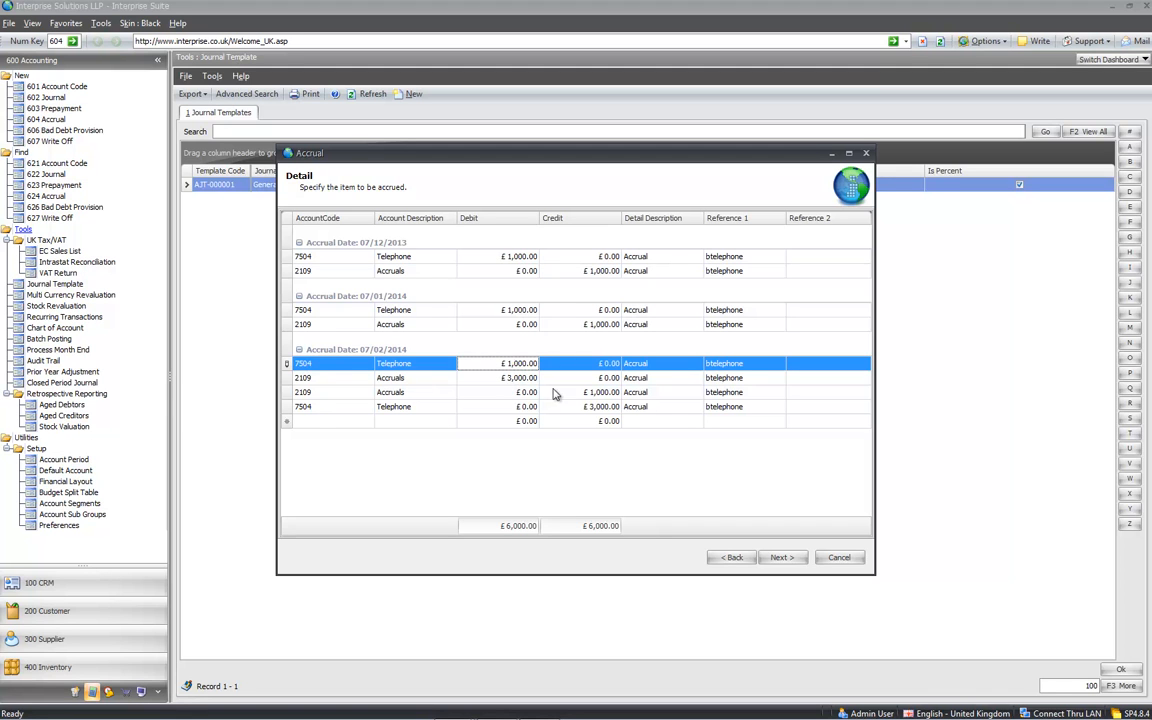
{"action": "left_click", "coordinate": [517, 381]}
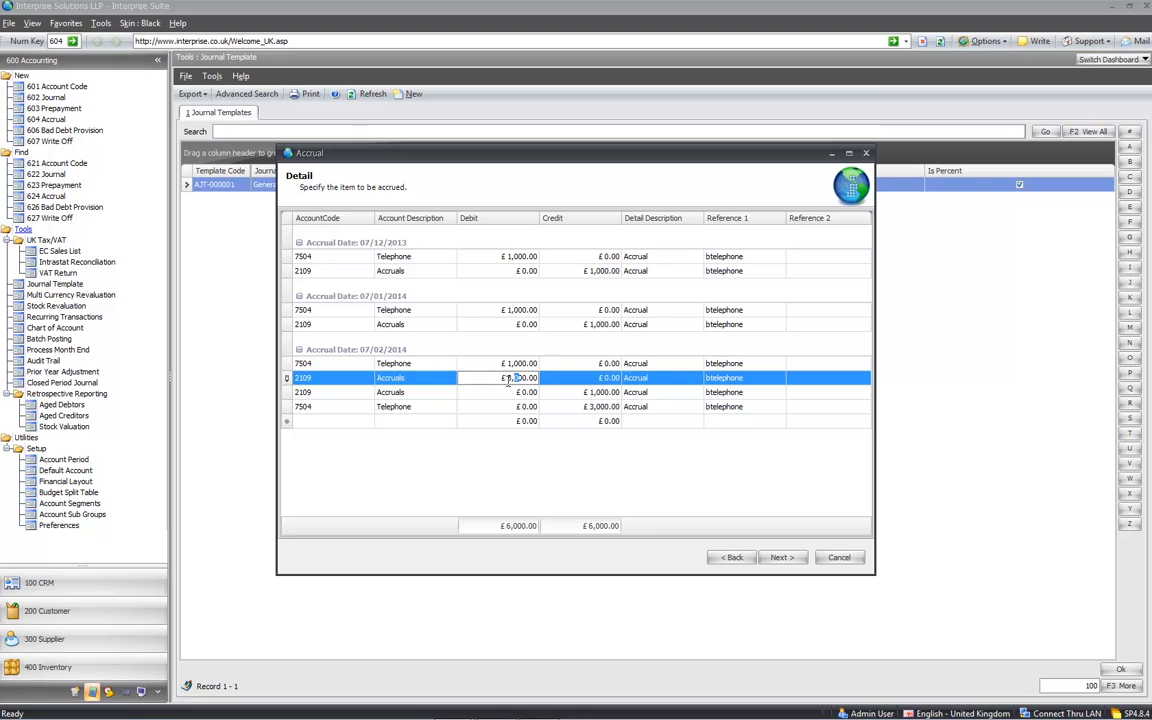
Step: Complete the telephone accrual and close its report preview
{"action": "left_click", "coordinate": [790, 558]}
{"action": "left_click", "coordinate": [800, 560]}
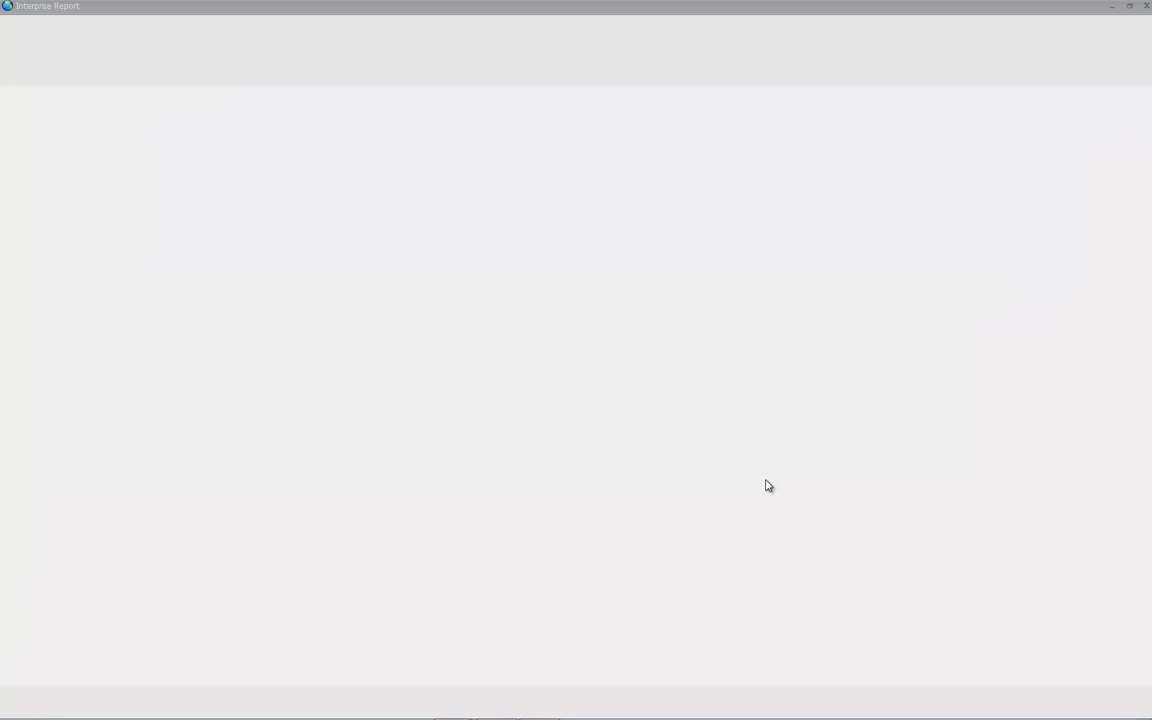
{"action": "left_click", "coordinate": [1146, 6]}
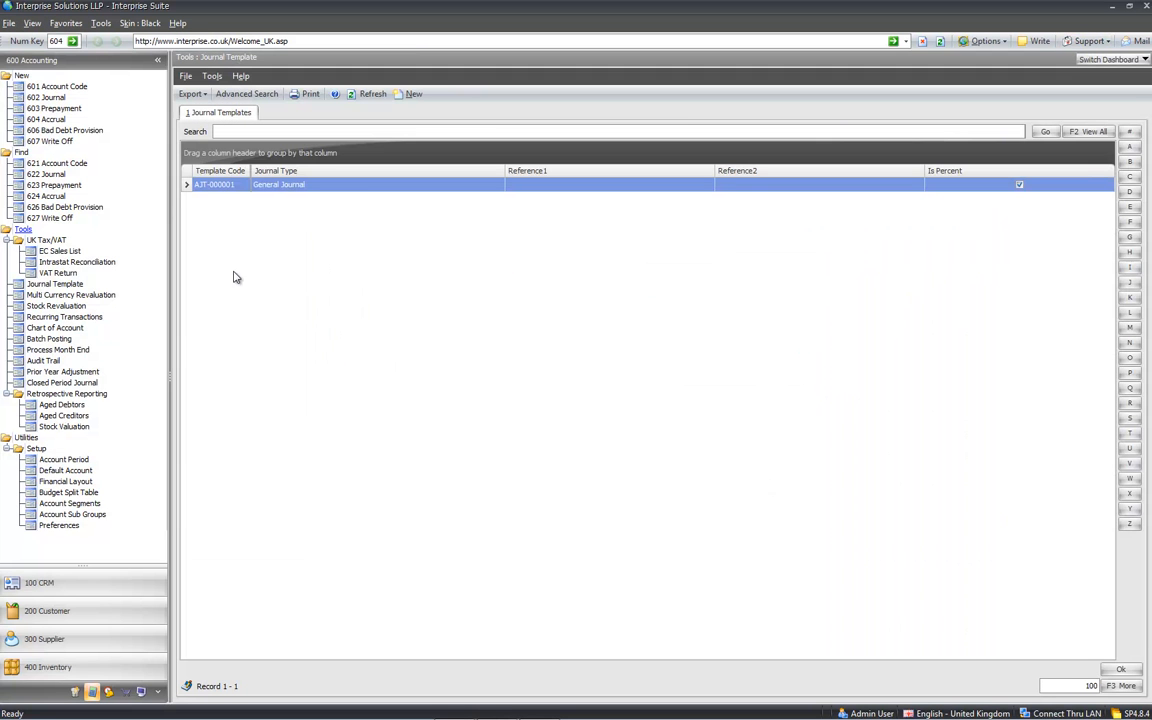
Step: Start a bad debt provision dated 07/12/2013 for all customers, not limited to overdue invoices, and list the outstanding invoices
{"action": "left_click", "coordinate": [50, 130]}
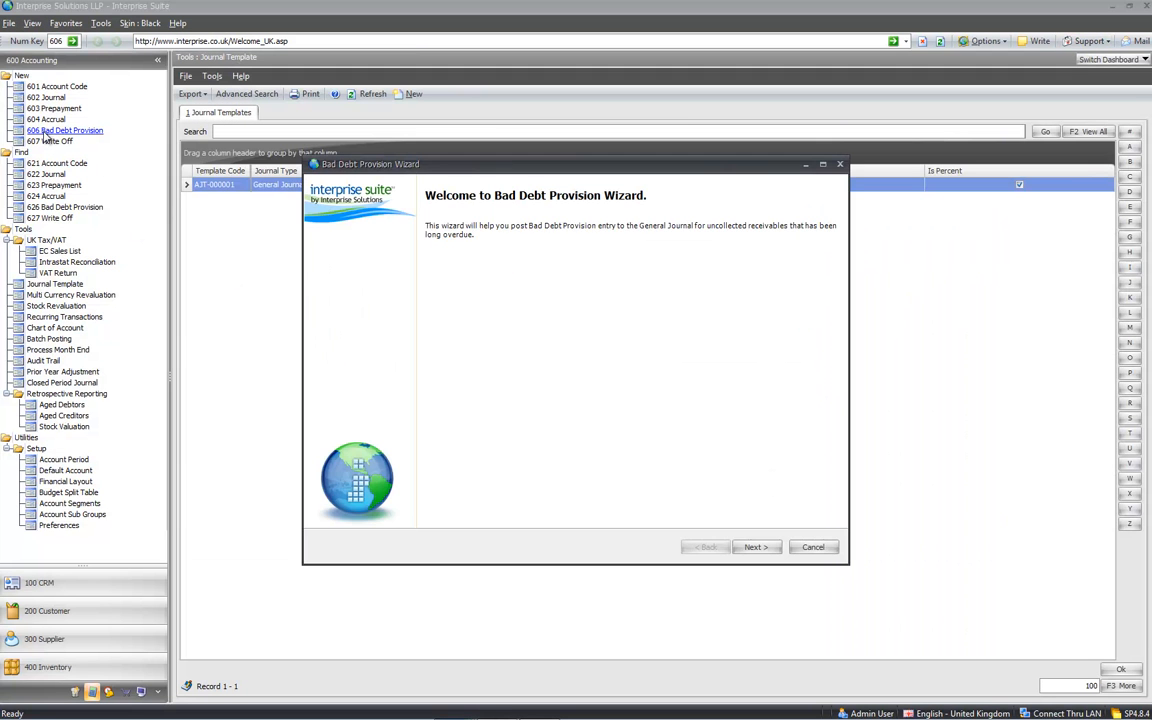
{"action": "left_click", "coordinate": [751, 550]}
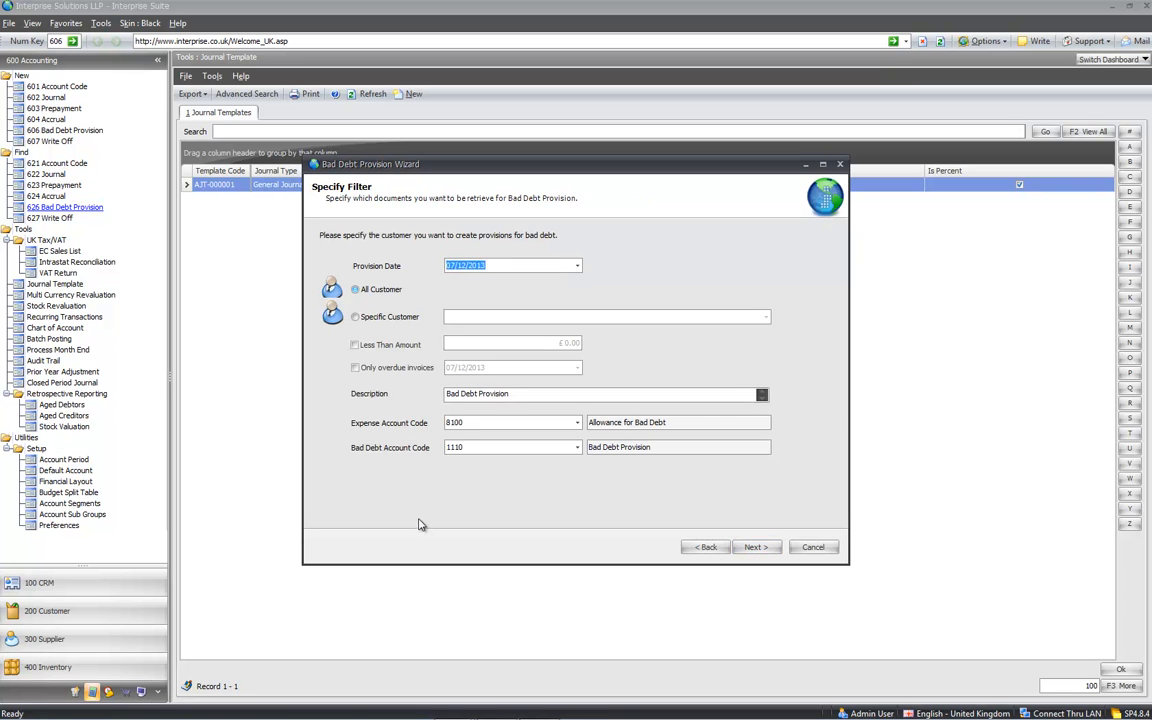
{"action": "left_click", "coordinate": [355, 368]}
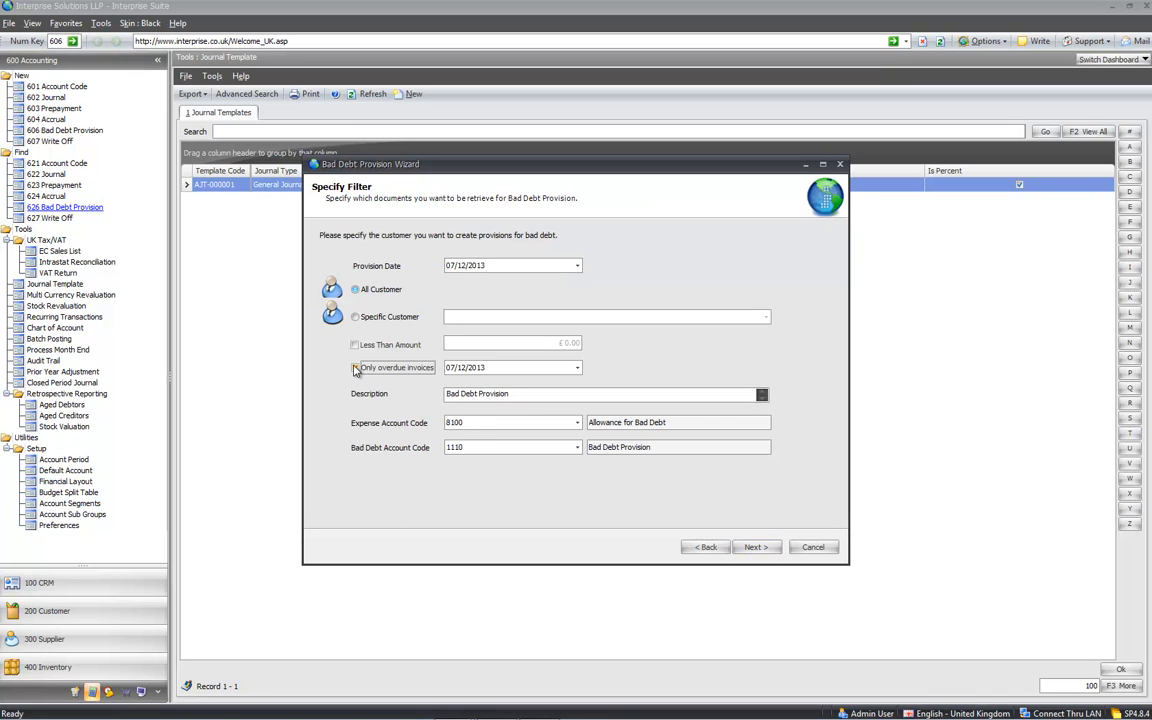
{"action": "left_click", "coordinate": [355, 368]}
{"action": "left_click", "coordinate": [752, 547]}
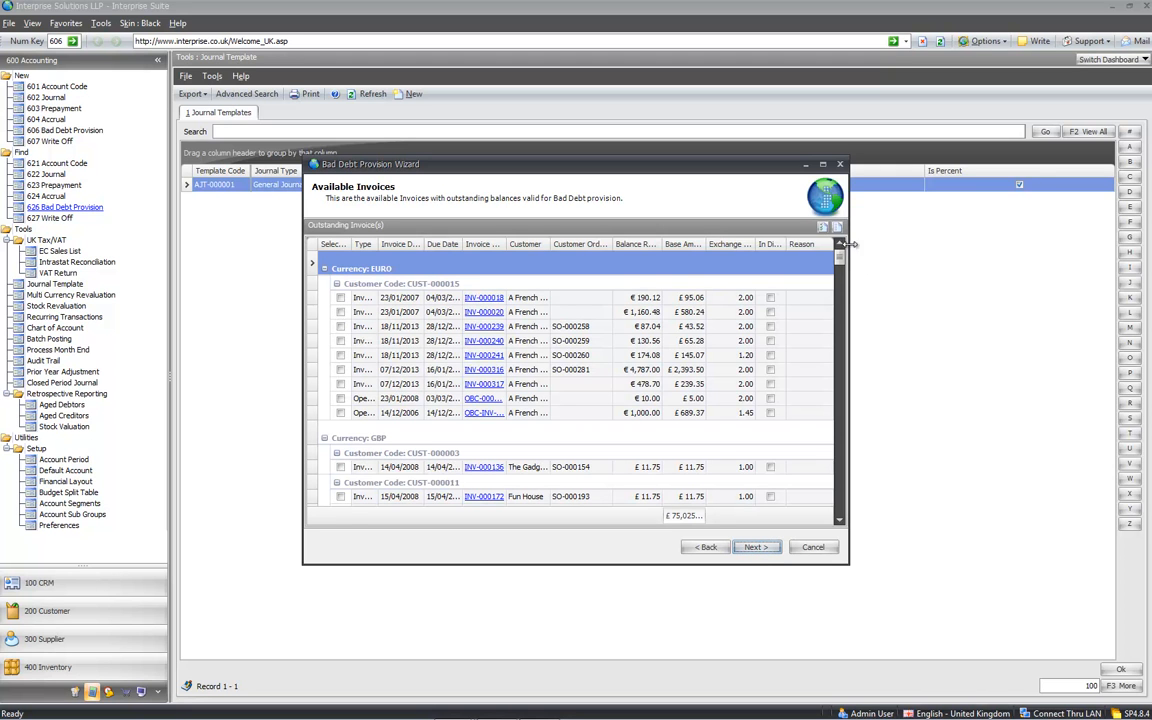
Step: Try selecting all outstanding invoices for the provision, and clear the whole selection
{"action": "left_click", "coordinate": [823, 227]}
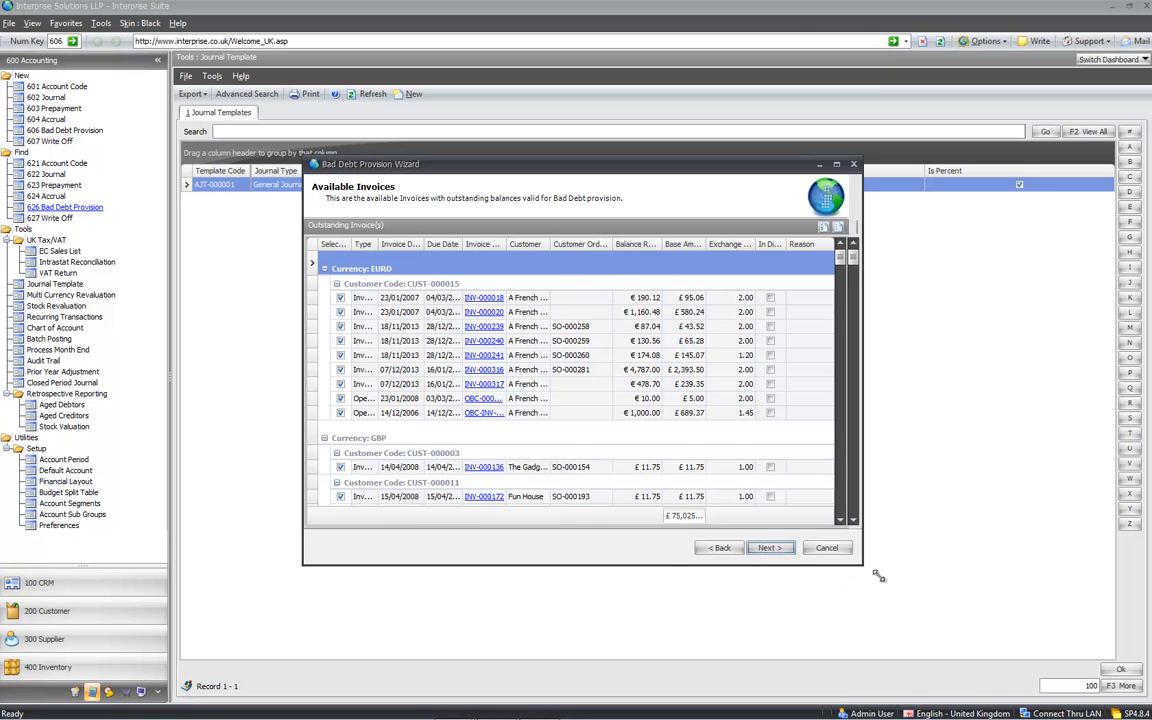
{"action": "left_click_drag", "start_coordinate": [851, 564], "coordinate": [1025, 668]}
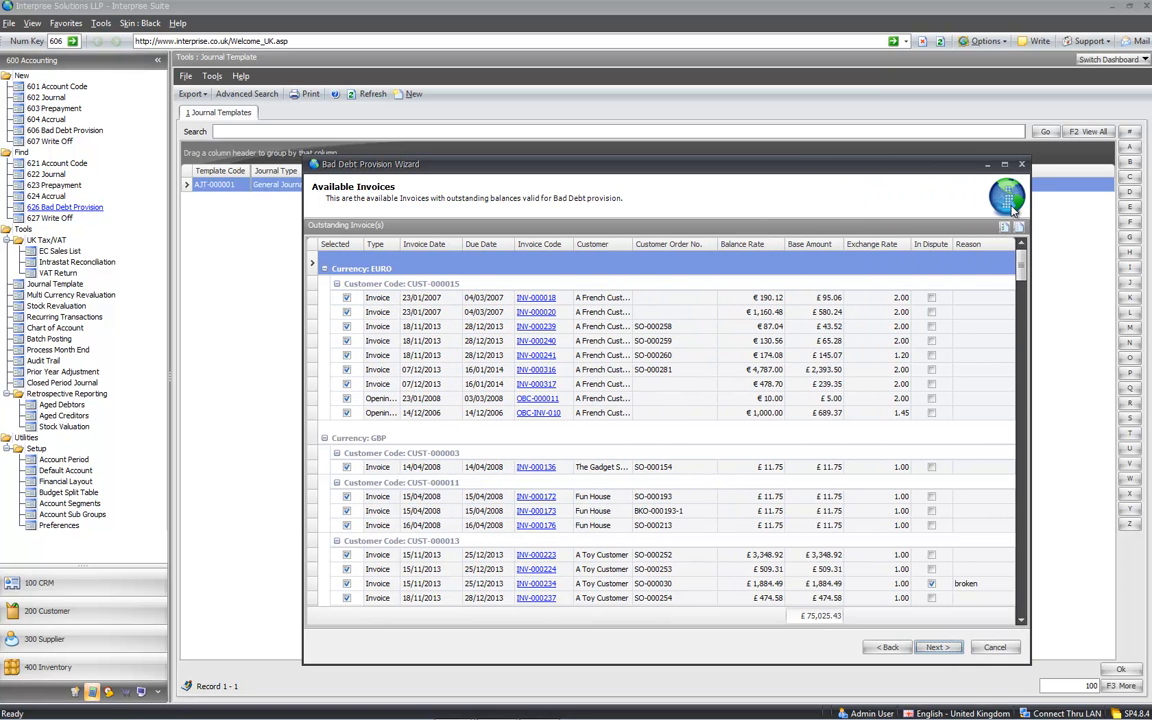
{"action": "left_click", "coordinate": [1017, 228]}
Step: Select invoices INV-000018, INV-000020, INV-000136, INV-000173, INV-000176 and INV-000223 for the bad debt provision
{"action": "left_click", "coordinate": [346, 297]}
{"action": "left_click", "coordinate": [346, 312]}
{"action": "left_click", "coordinate": [346, 467]}
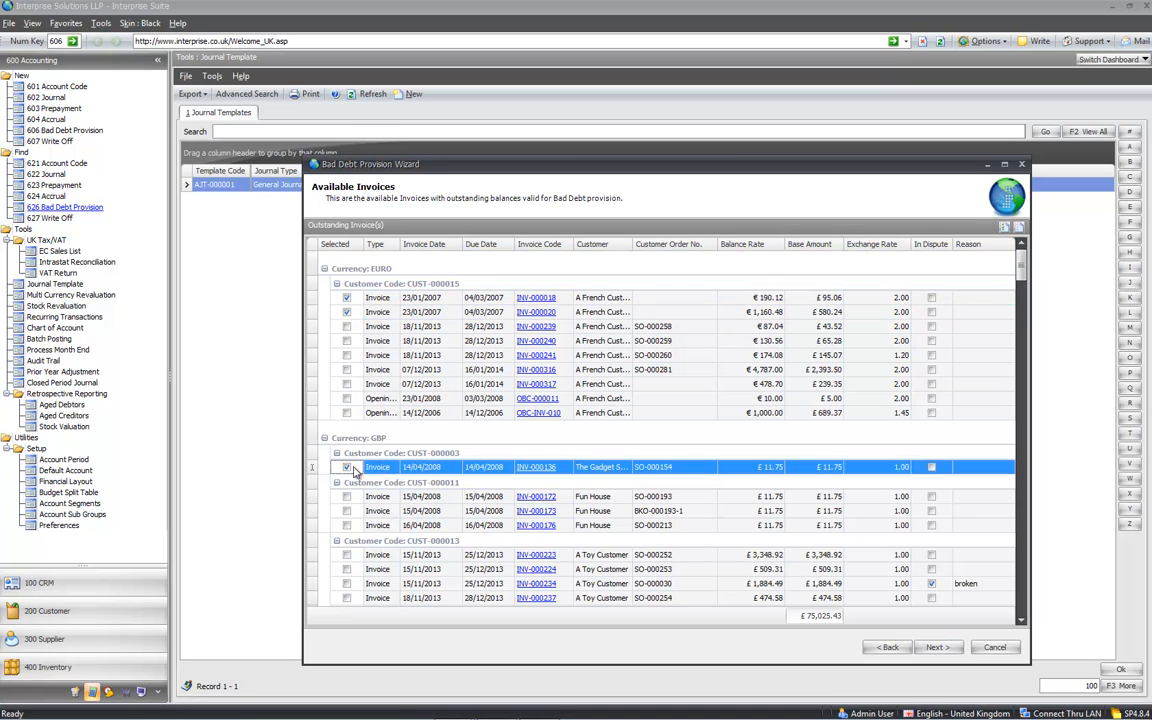
{"action": "left_click", "coordinate": [352, 499]}
{"action": "left_click", "coordinate": [348, 525]}
{"action": "left_click", "coordinate": [348, 511]}
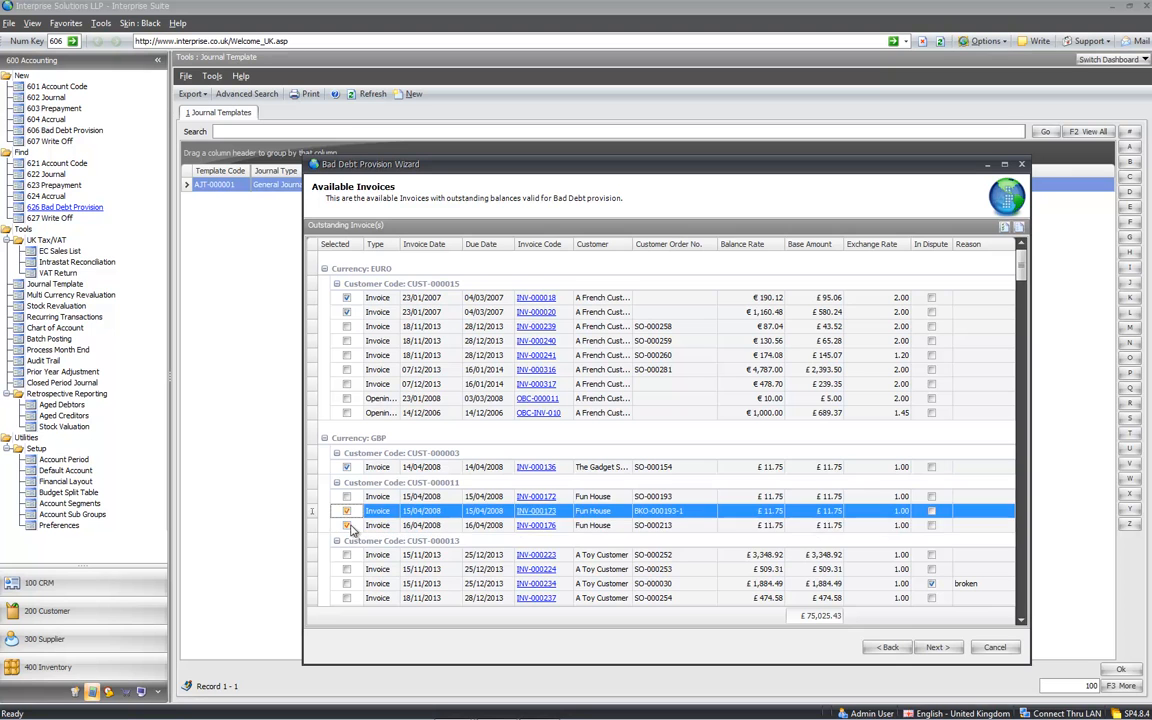
{"action": "left_click", "coordinate": [348, 555]}
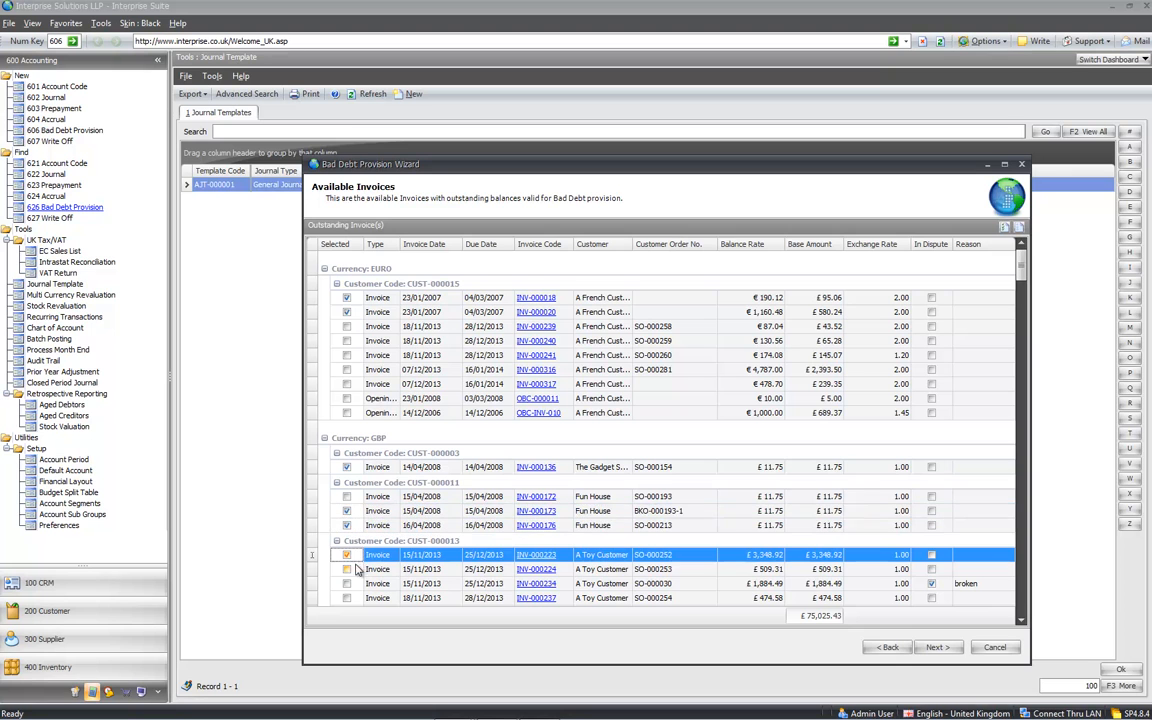
Step: Generate the journal entry for the selected receivables and complete the bad debt provision without a report preview
{"action": "left_click", "coordinate": [936, 648]}
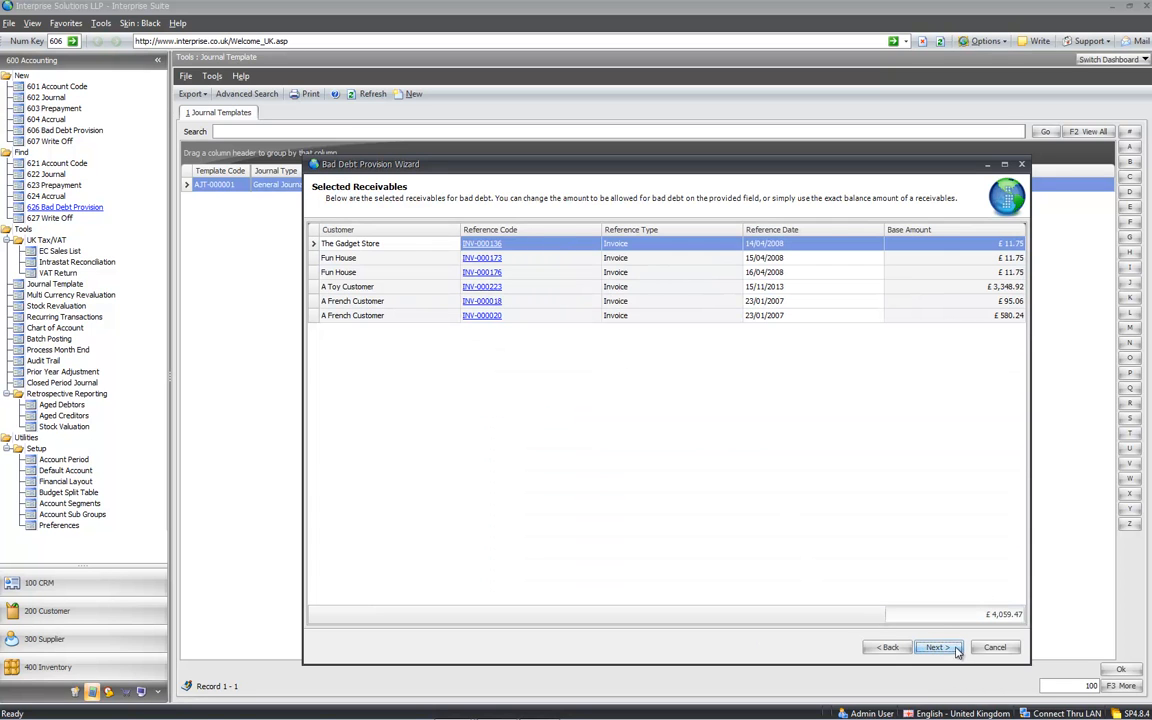
{"action": "left_click", "coordinate": [955, 650]}
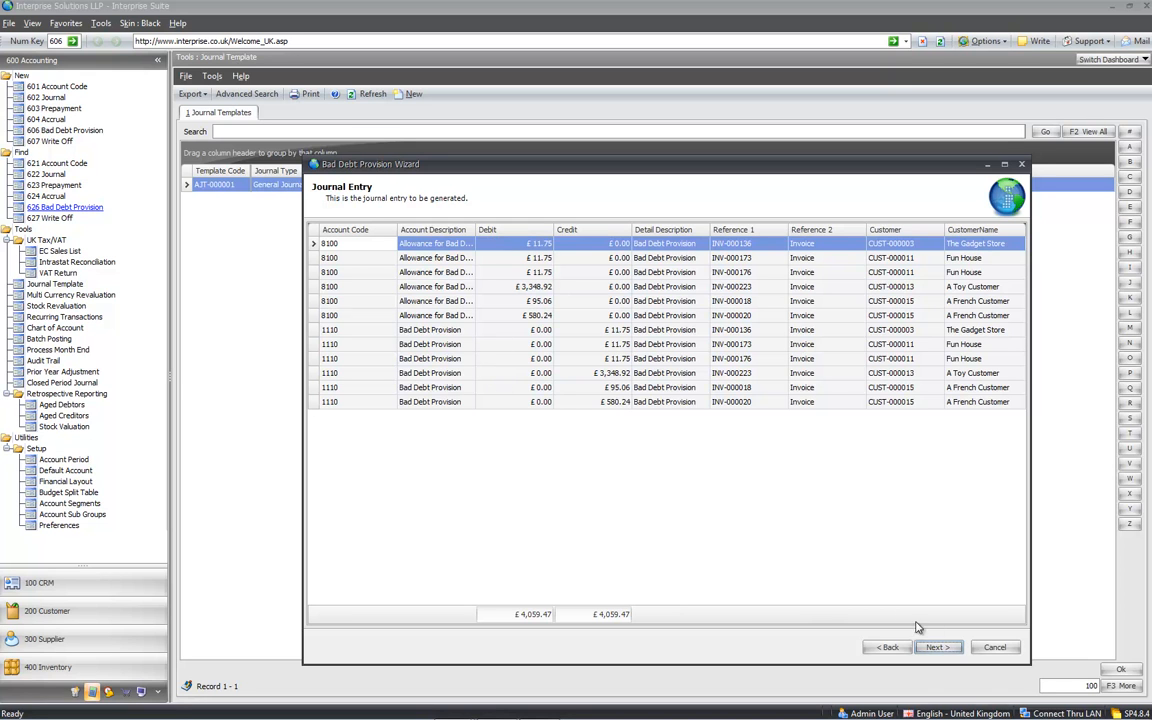
{"action": "left_click", "coordinate": [940, 647]}
{"action": "left_click", "coordinate": [512, 246]}
{"action": "left_click", "coordinate": [949, 647]}
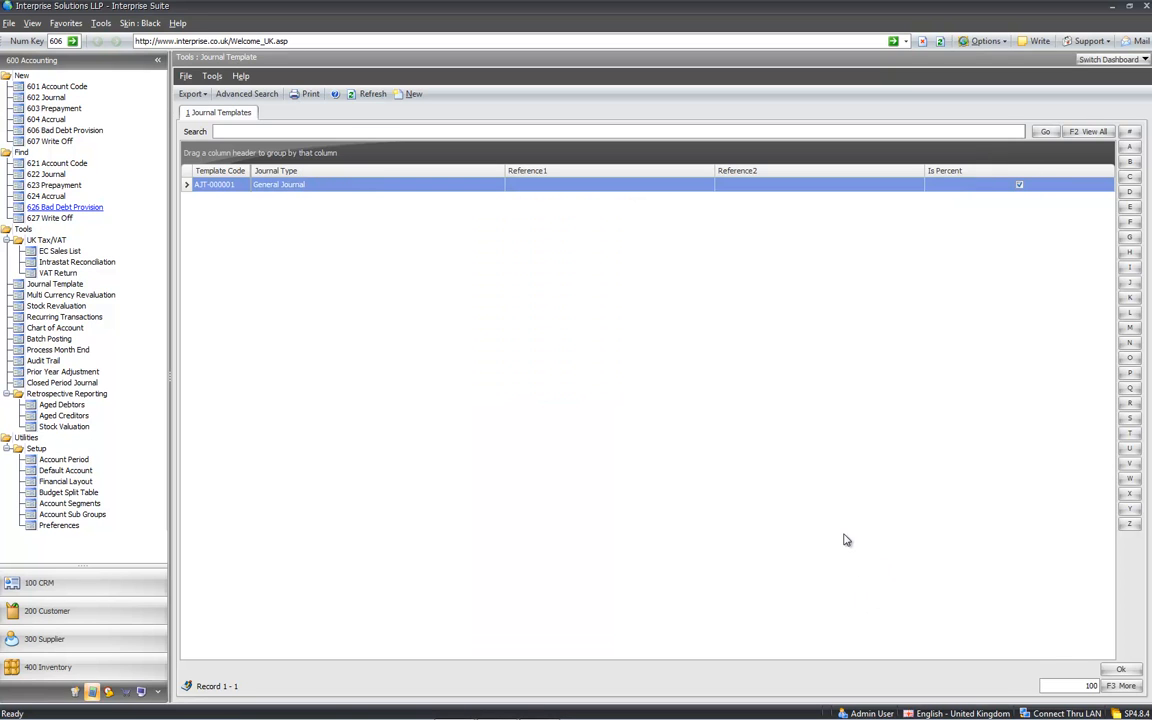
Step: Find the open bad debt provision BPROV-000005, reverse it, and close the reversal record
{"action": "left_click", "coordinate": [80, 207]}
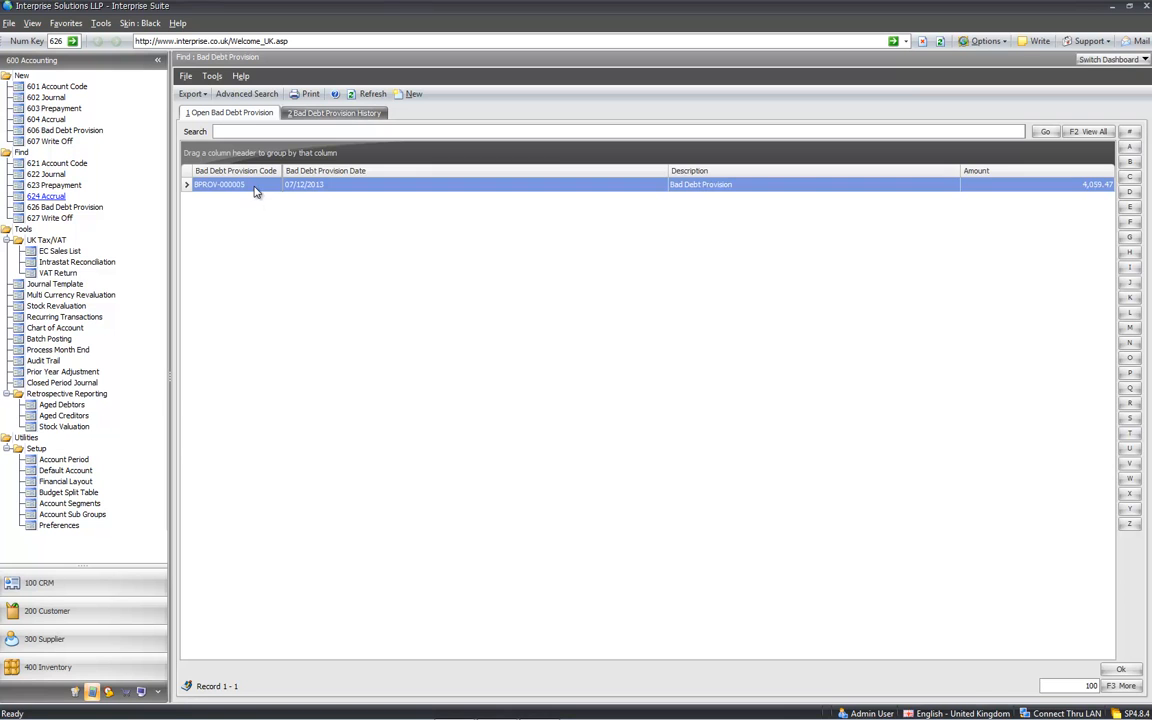
{"action": "double_click", "coordinate": [255, 185]}
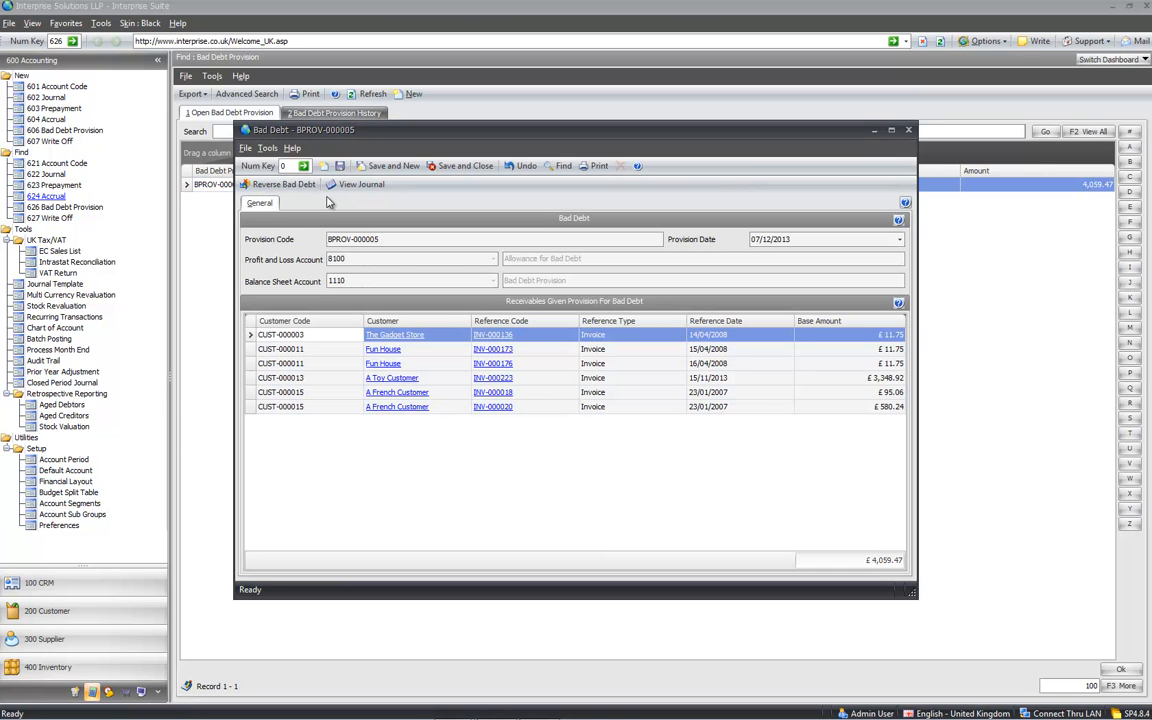
{"action": "left_click", "coordinate": [288, 187]}
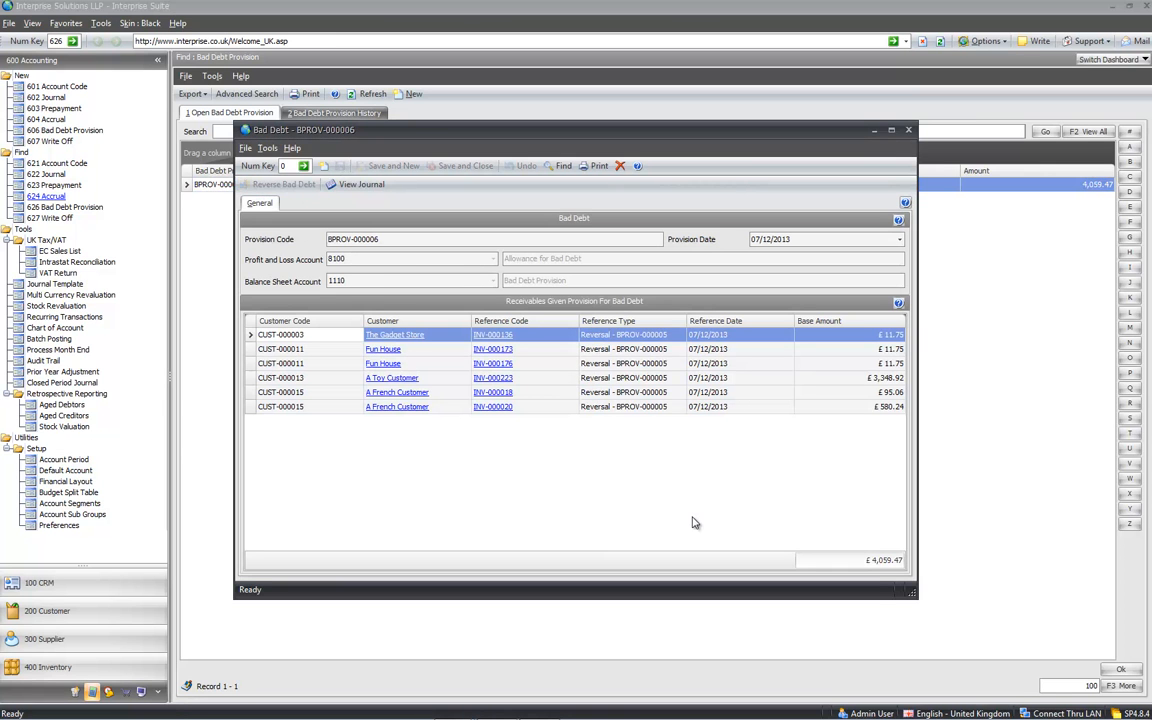
{"action": "left_click", "coordinate": [908, 131]}
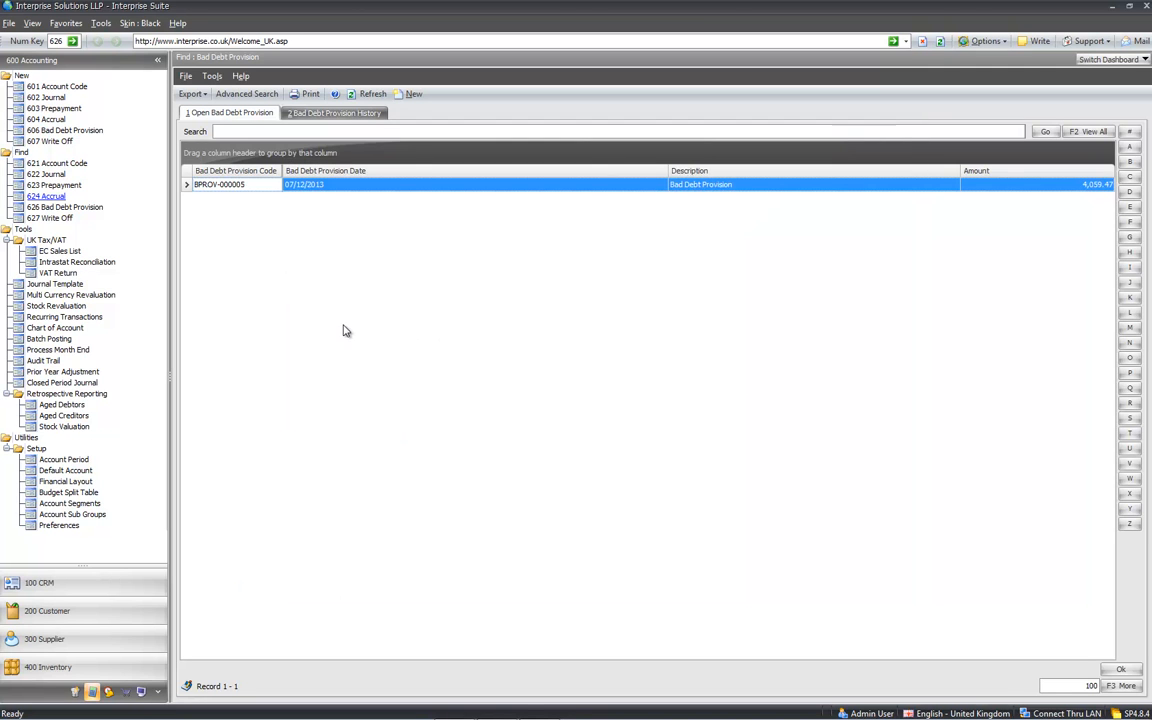
Step: Start a new write-off for all customers, limited to amounts less than £20.00, and list the matching outstanding invoices
{"action": "left_click", "coordinate": [45, 141]}
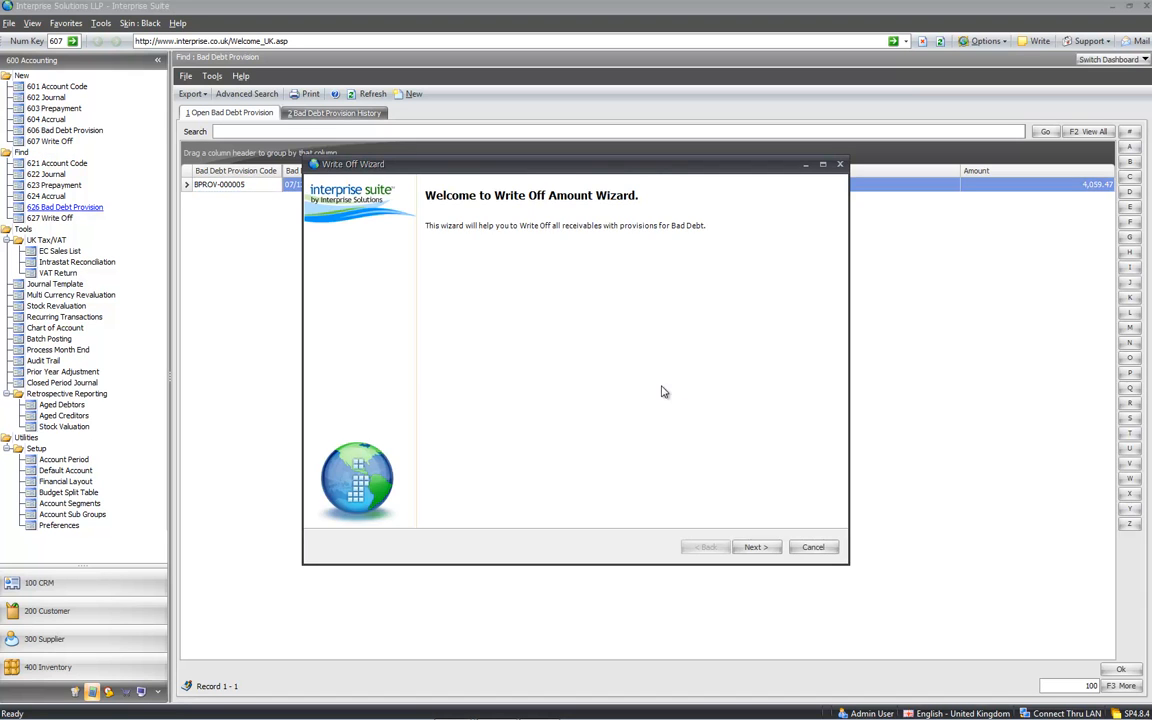
{"action": "left_click", "coordinate": [753, 546]}
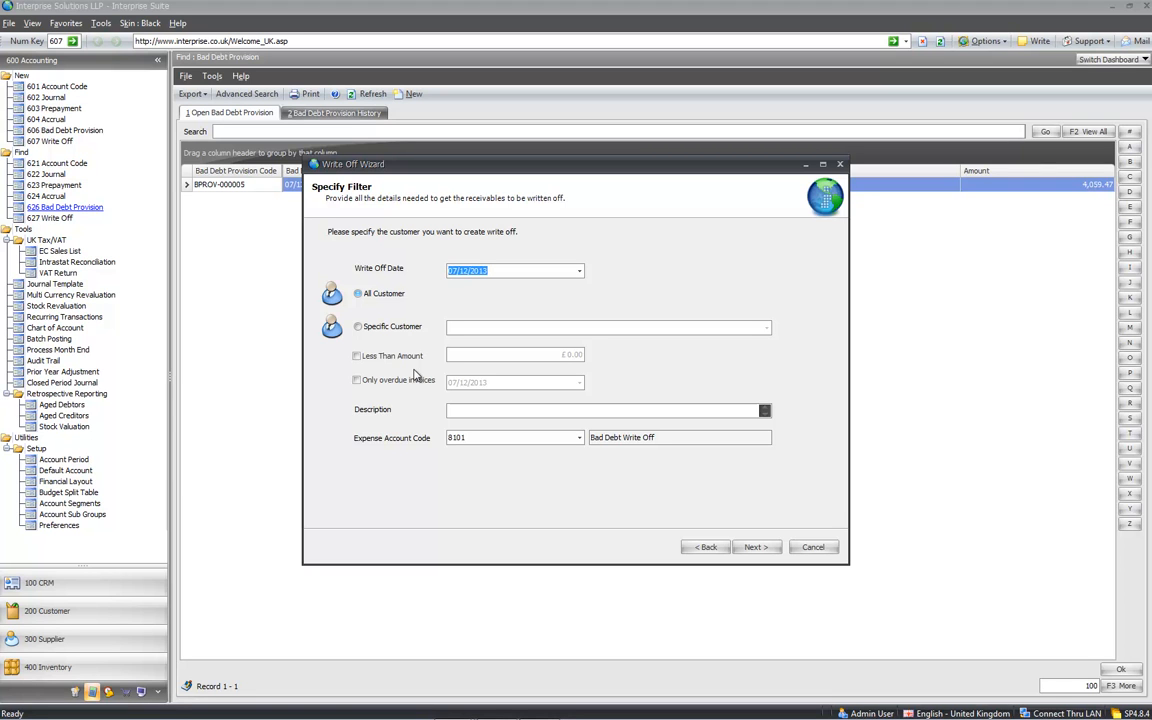
{"action": "left_click", "coordinate": [357, 357]}
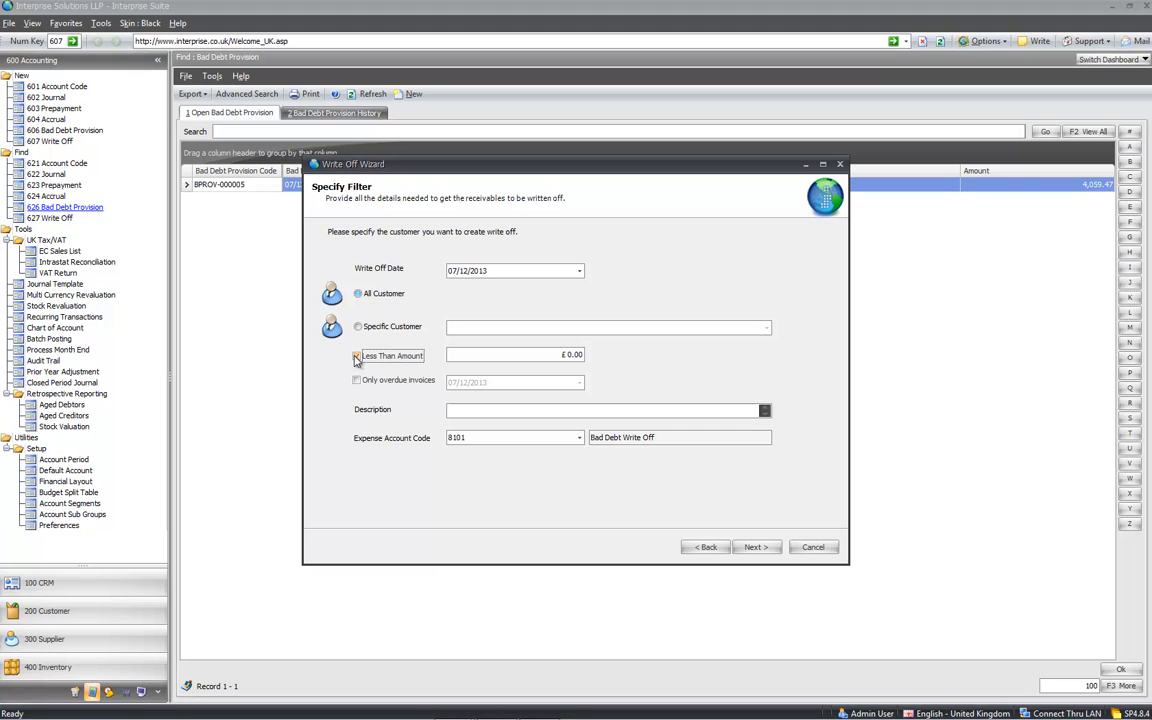
{"action": "left_click", "coordinate": [519, 355]}
{"action": "key", "text": "Tab"}
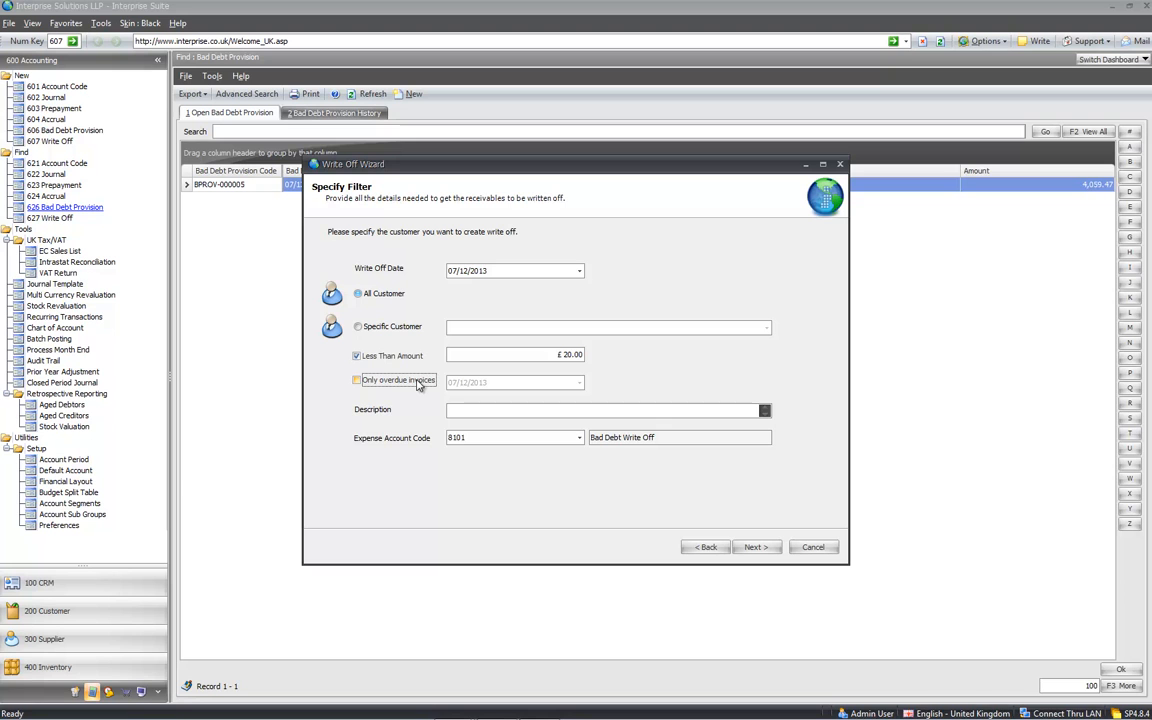
{"action": "left_click", "coordinate": [752, 546]}
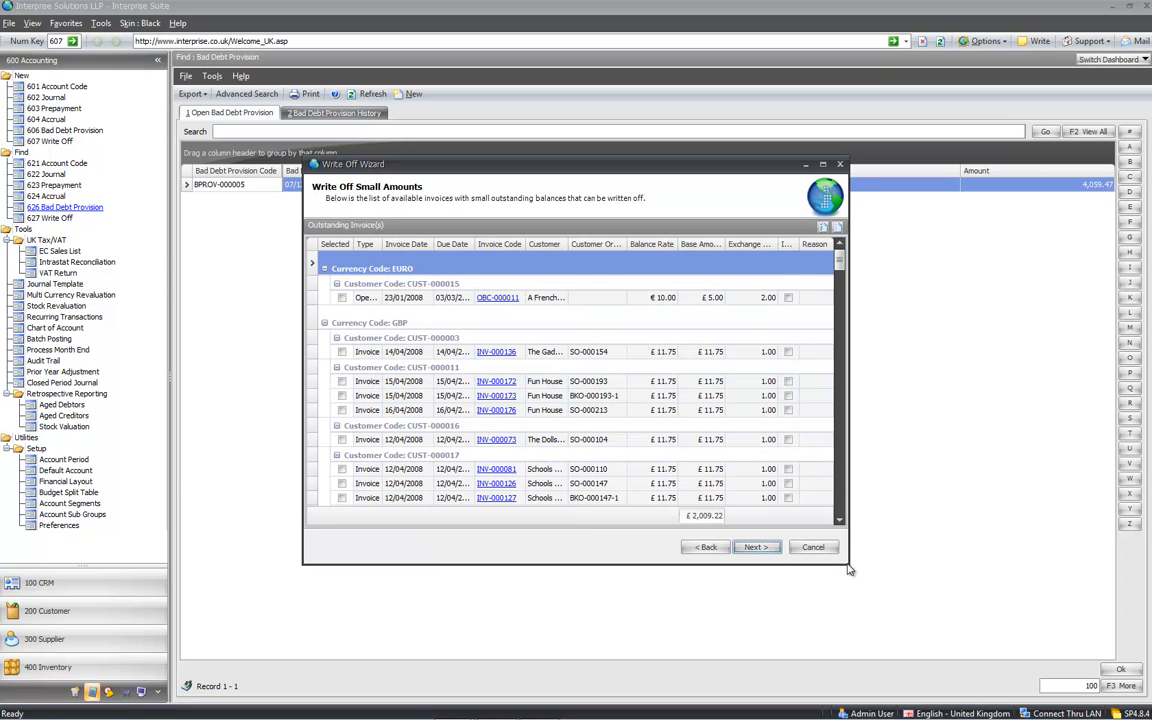
Step: Select invoices INV-000172, INV-000173, INV-000081 and INV-000126 for the small amounts write-off
{"action": "left_click_drag", "start_coordinate": [851, 569], "coordinate": [1072, 679]}
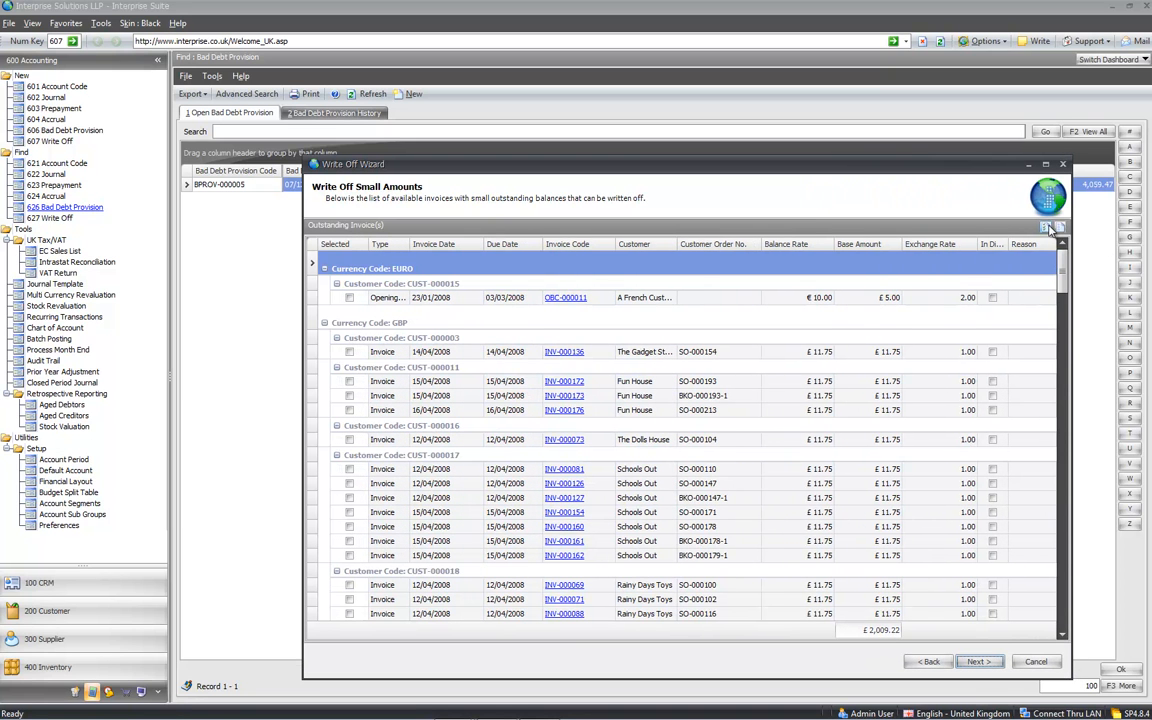
{"action": "left_click", "coordinate": [1061, 227]}
{"action": "left_click", "coordinate": [349, 382]}
{"action": "left_click", "coordinate": [349, 396]}
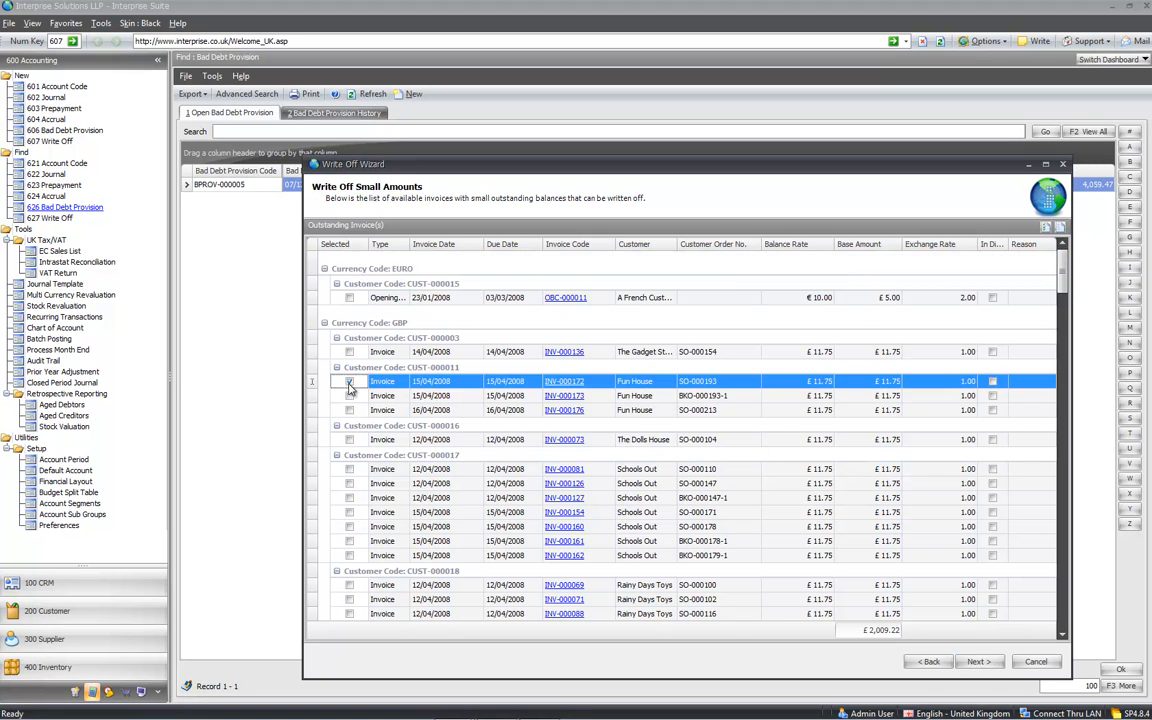
{"action": "left_click", "coordinate": [349, 469]}
{"action": "left_click", "coordinate": [349, 483]}
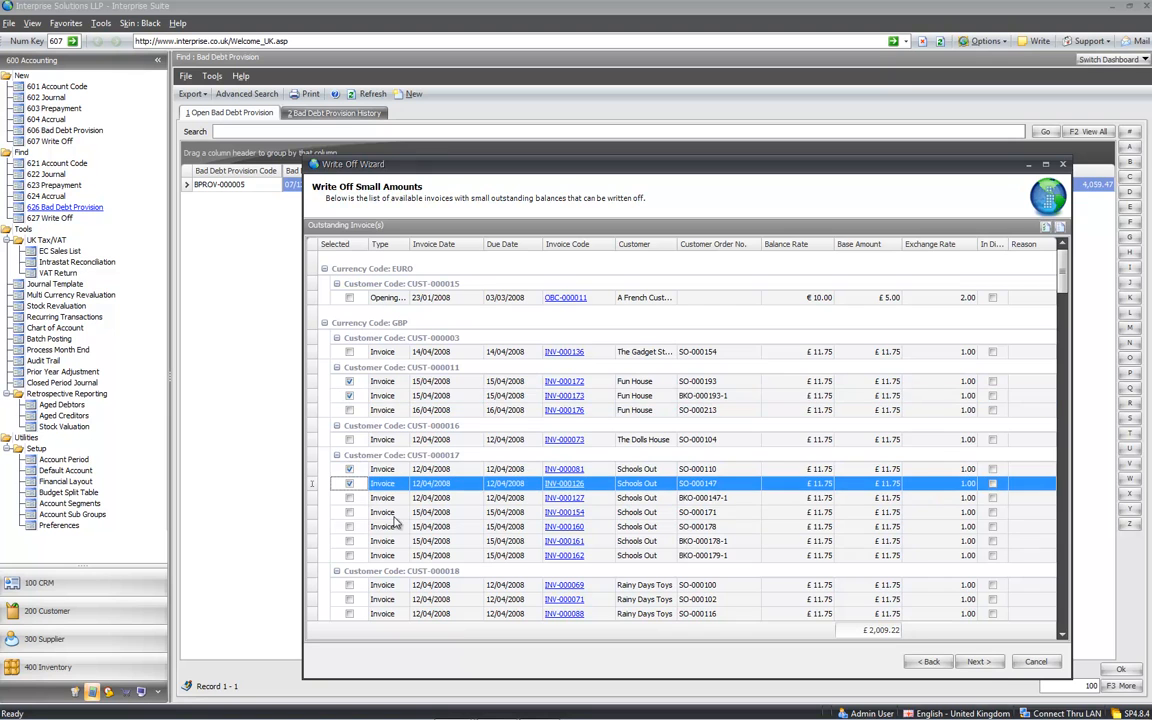
Step: Accept the selected receivables at their full balances and generate the invoice write-offs
{"action": "left_click", "coordinate": [976, 661]}
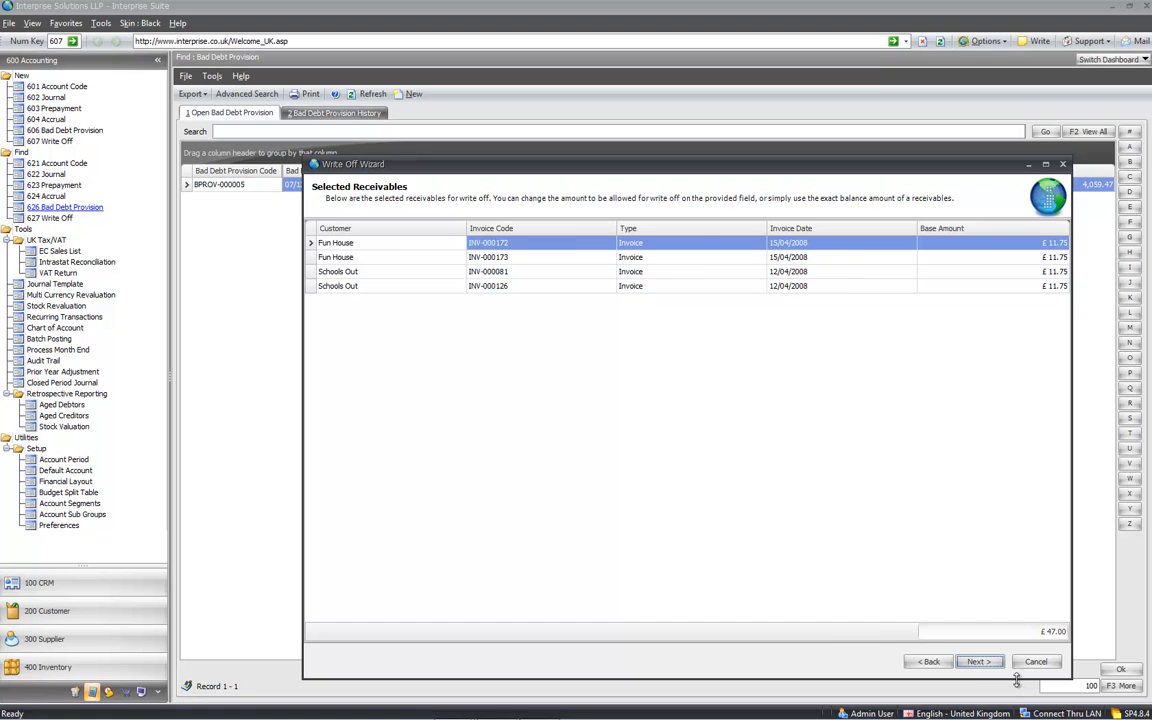
{"action": "left_click", "coordinate": [978, 661]}
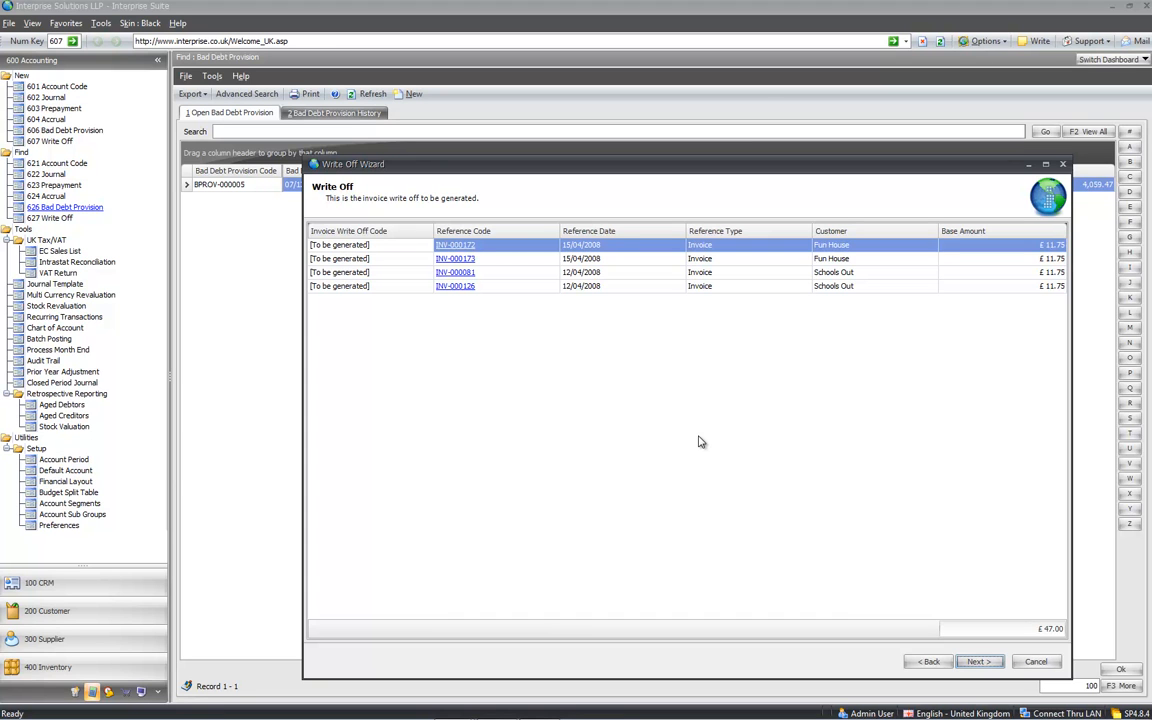
{"action": "left_click", "coordinate": [976, 662]}
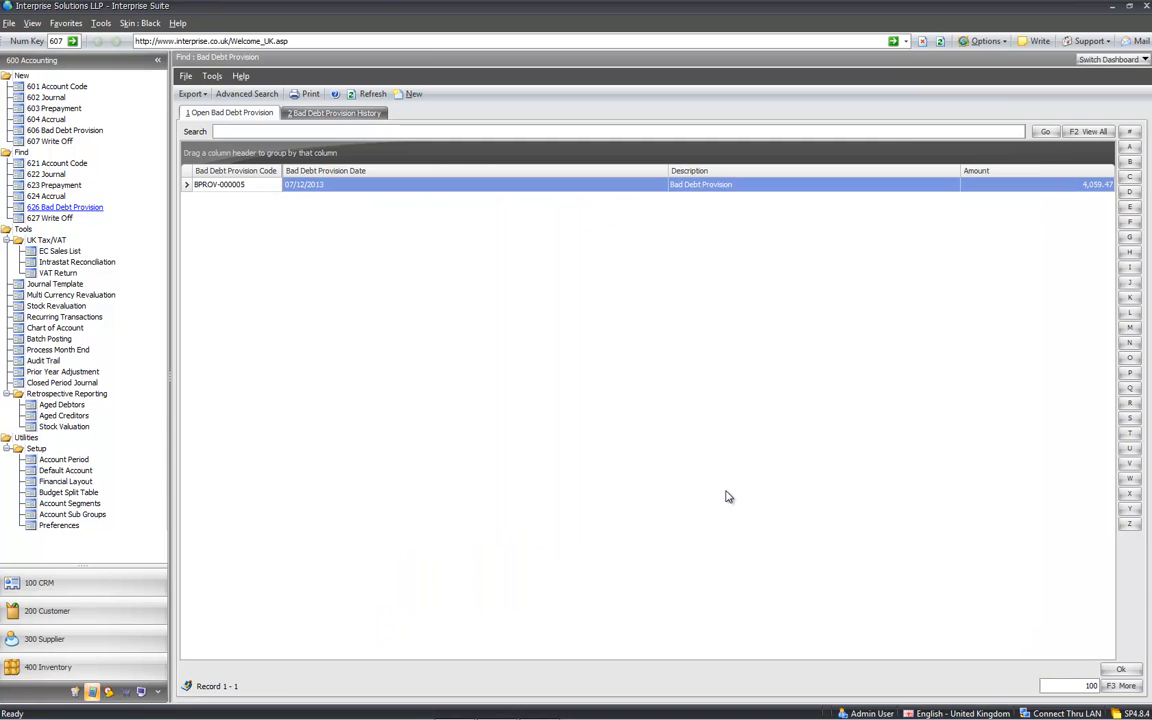
Step: Find the existing write-offs, review the details of the one dated 07/12/2013, and close the record
{"action": "left_click", "coordinate": [55, 218]}
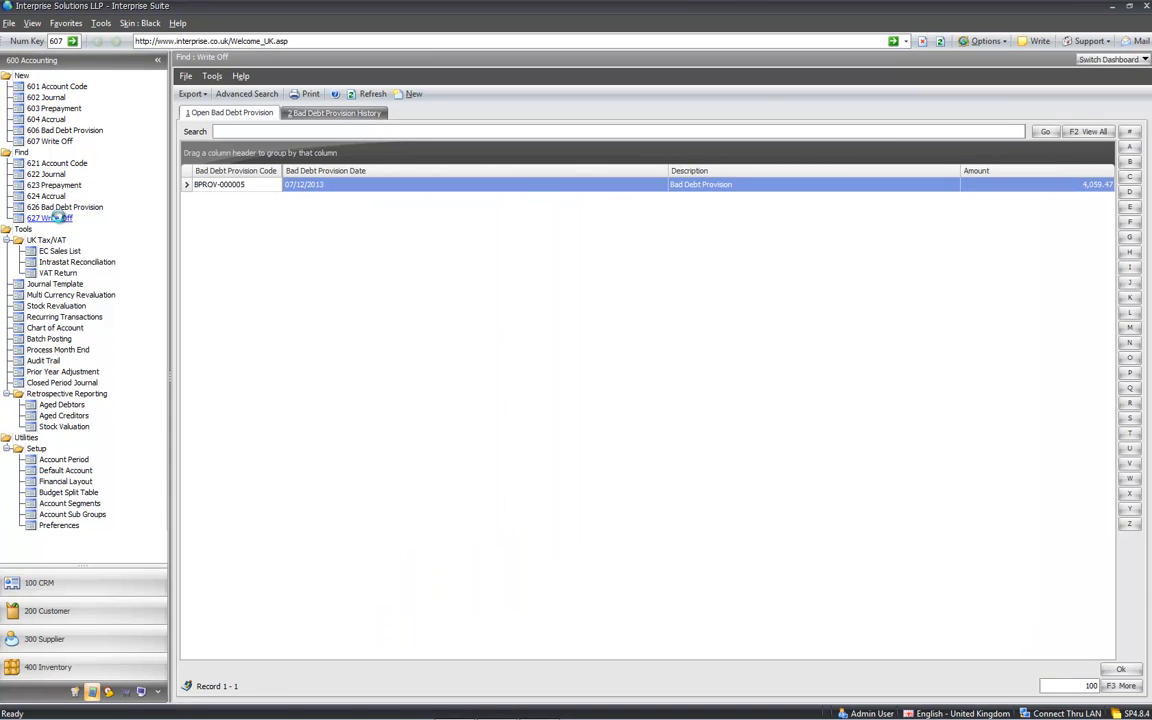
{"action": "double_click", "coordinate": [215, 185]}
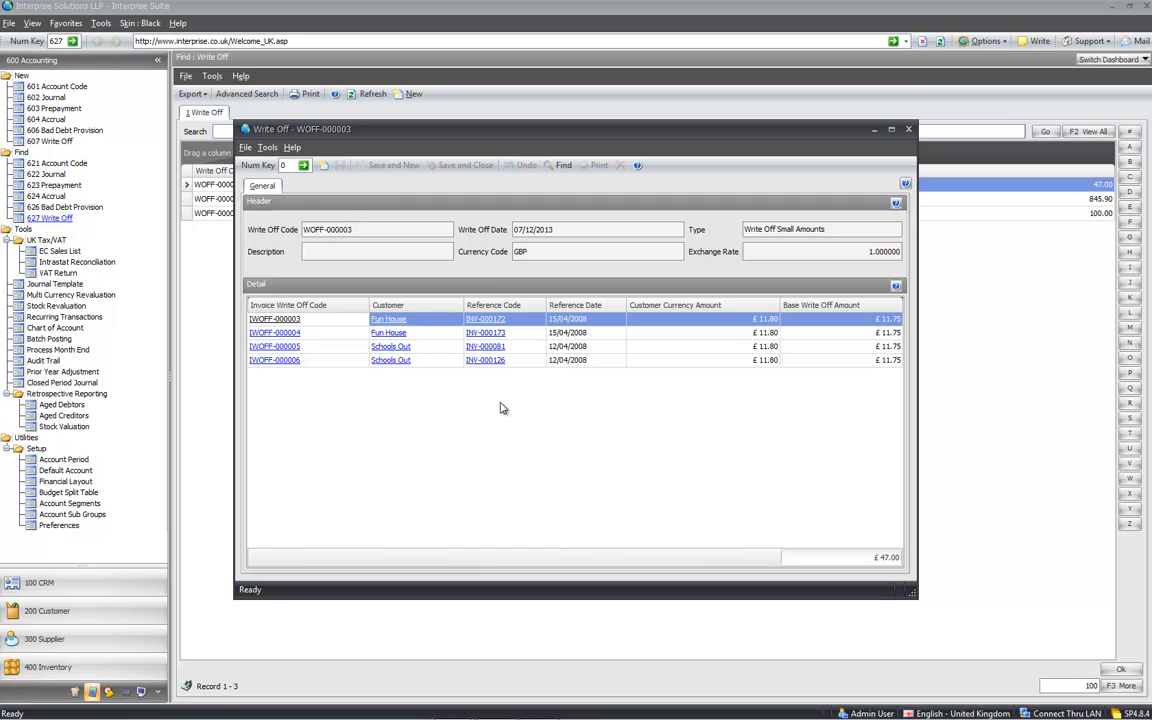
{"action": "left_click", "coordinate": [908, 129]}
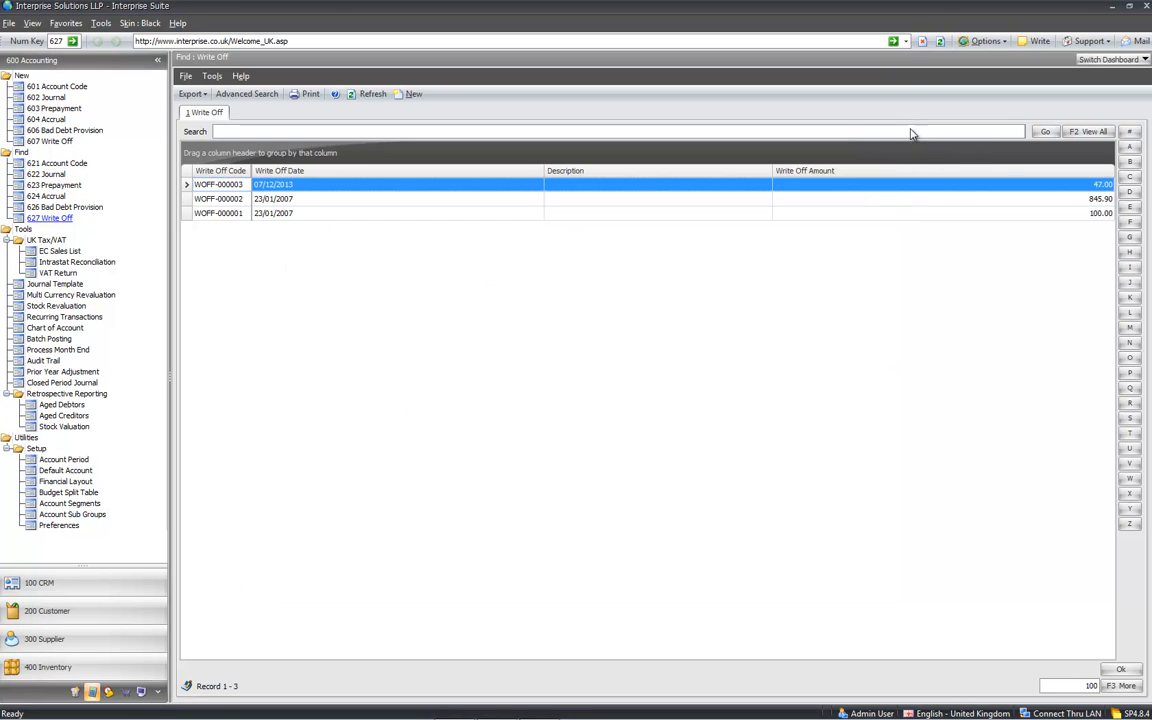
Step: Create a new UK VAT return starting from 07/12/2013 for 1 month and produce it, including earlier unreconciled transactions
{"action": "left_click", "coordinate": [57, 273]}
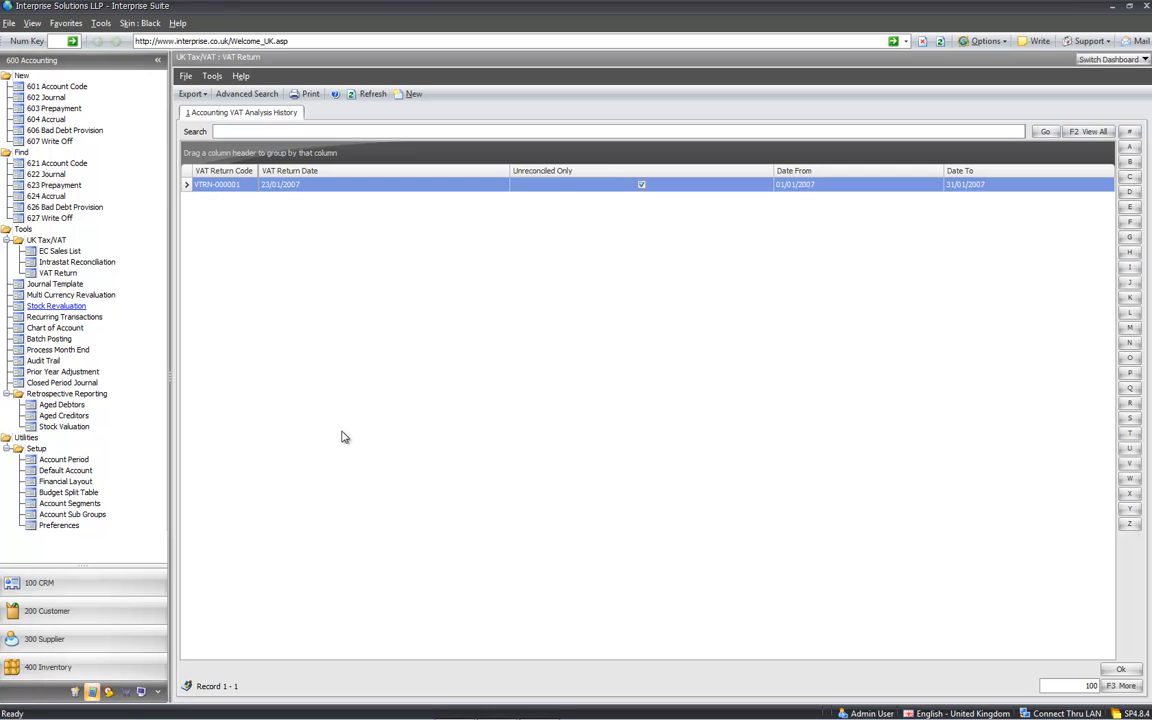
{"action": "left_click", "coordinate": [413, 95]}
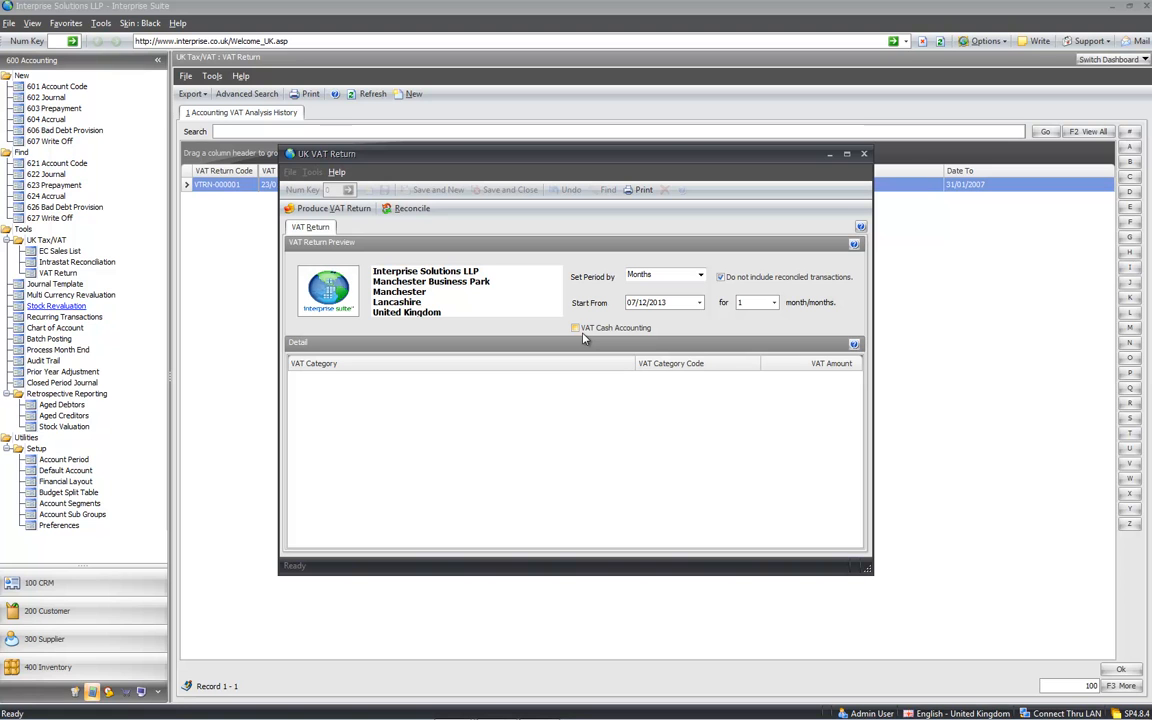
{"action": "left_click", "coordinate": [345, 208]}
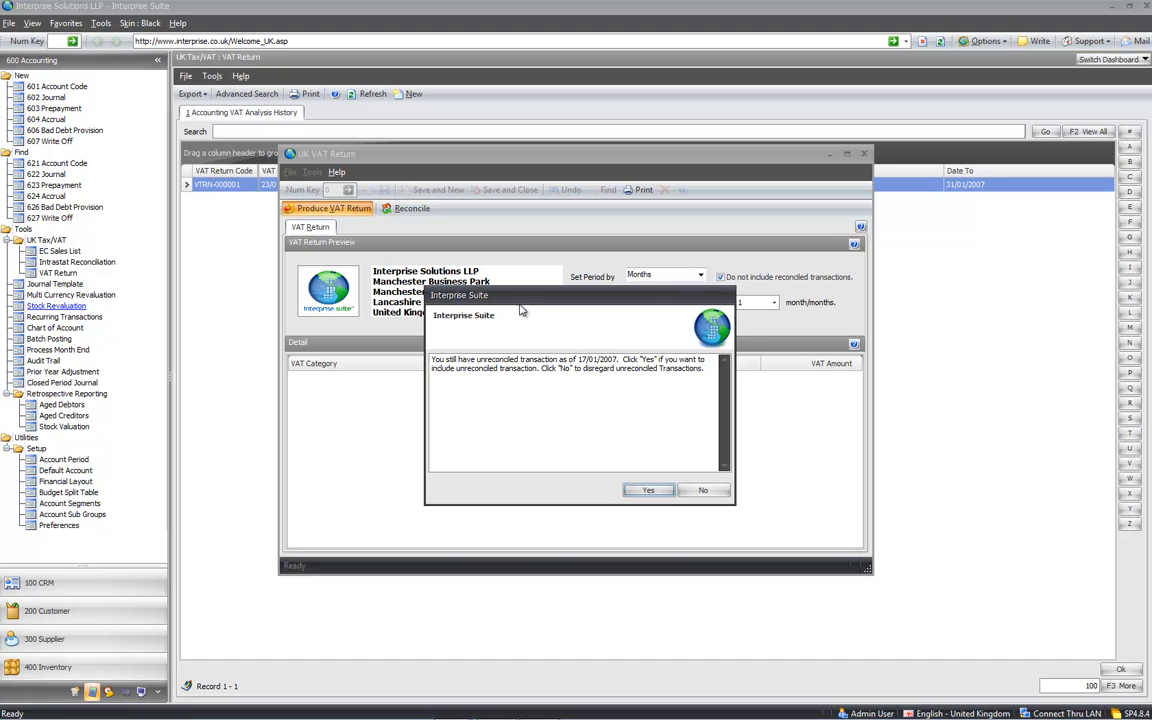
{"action": "left_click", "coordinate": [632, 490]}
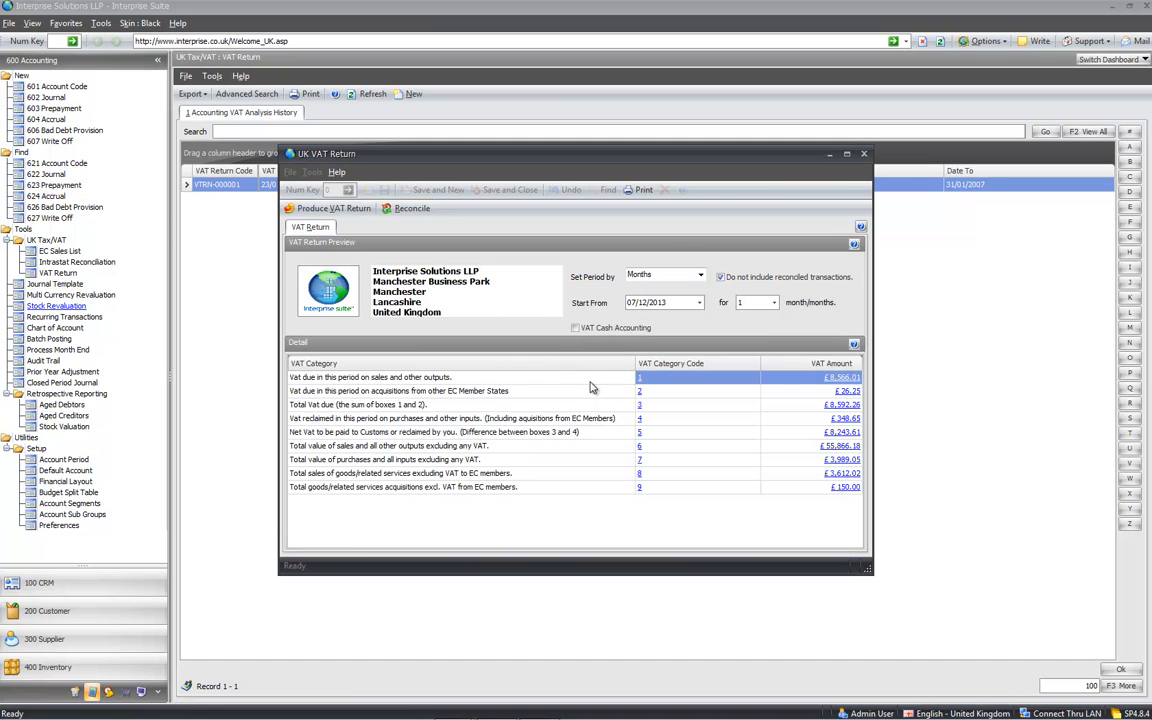
Step: Examine the transactions behind UK 1 Std Rate Sales in the VAT due on sales amount, and close the detail
{"action": "left_click", "coordinate": [814, 380]}
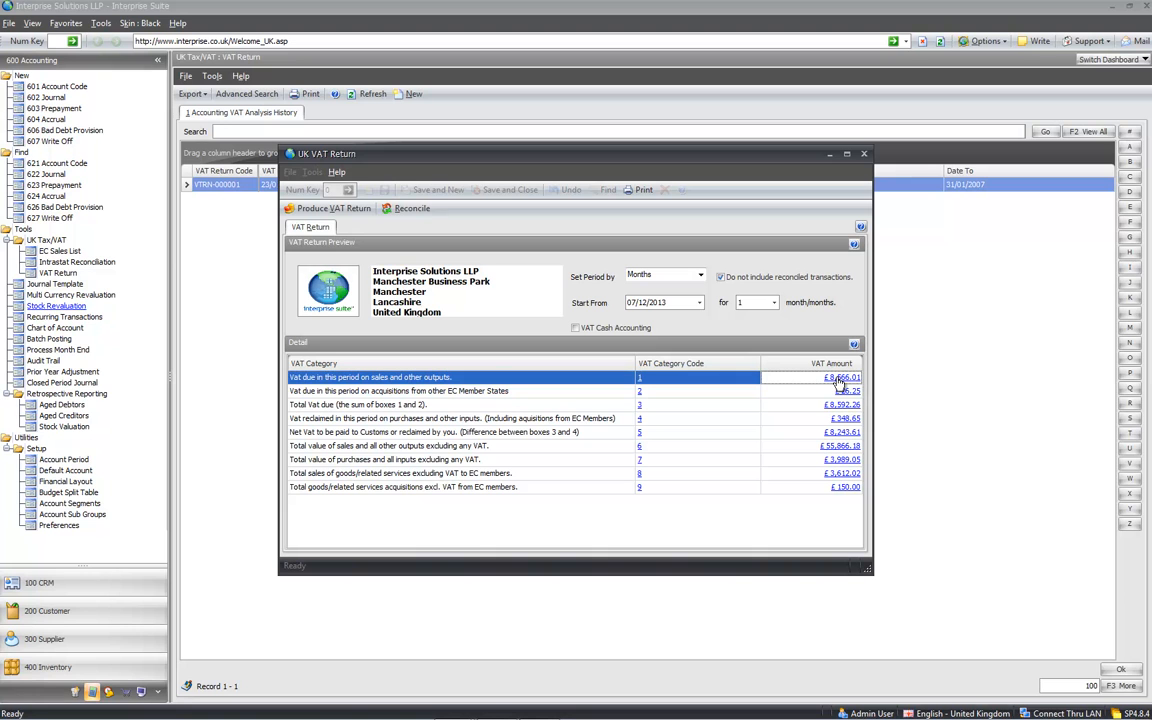
{"action": "left_click", "coordinate": [836, 379]}
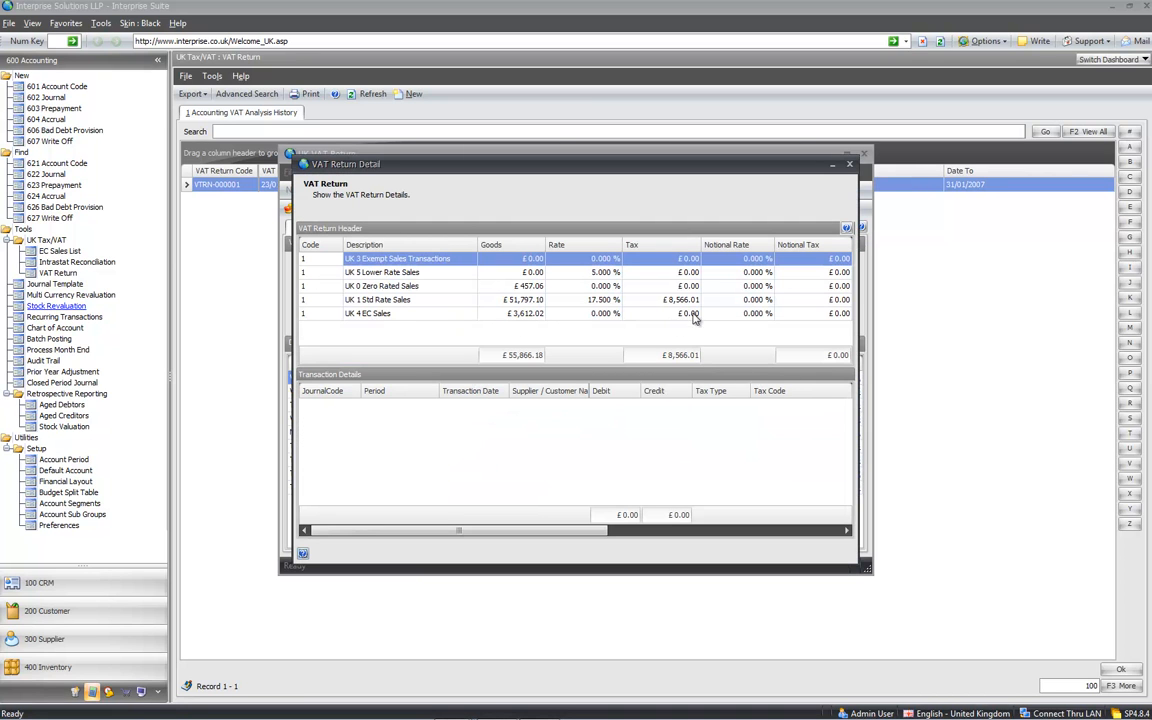
{"action": "left_click", "coordinate": [665, 302]}
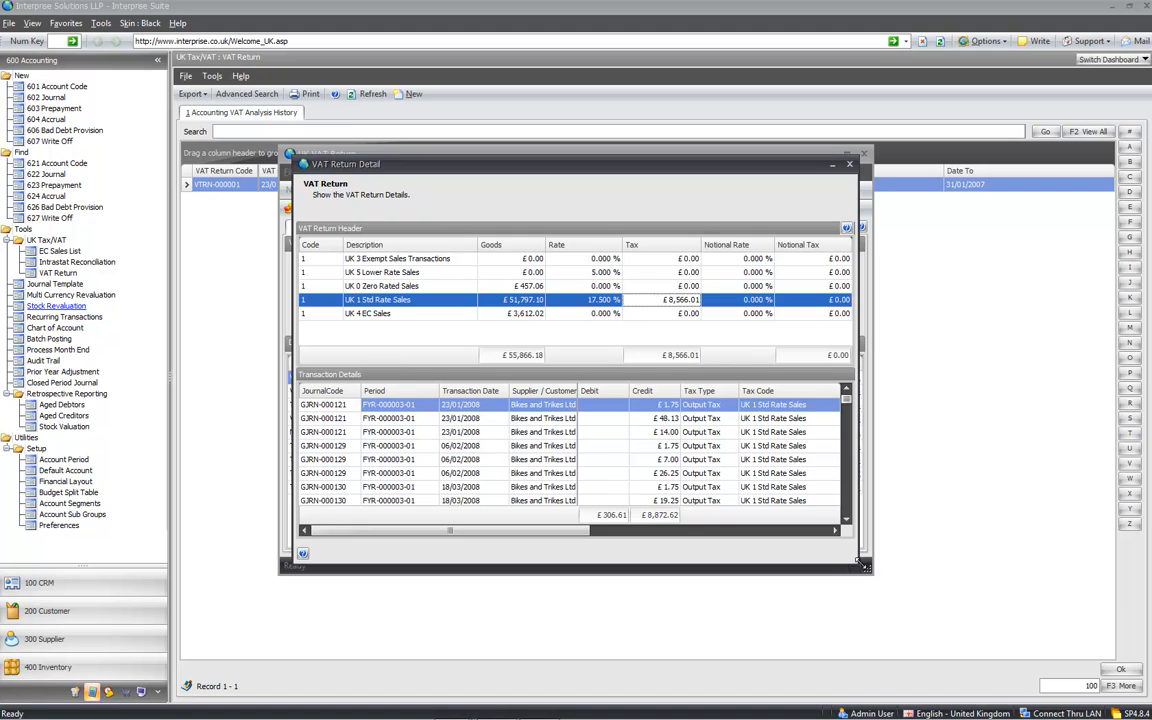
{"action": "key", "text": "Escape"}
{"action": "mouse_move", "coordinate": [498, 716]}
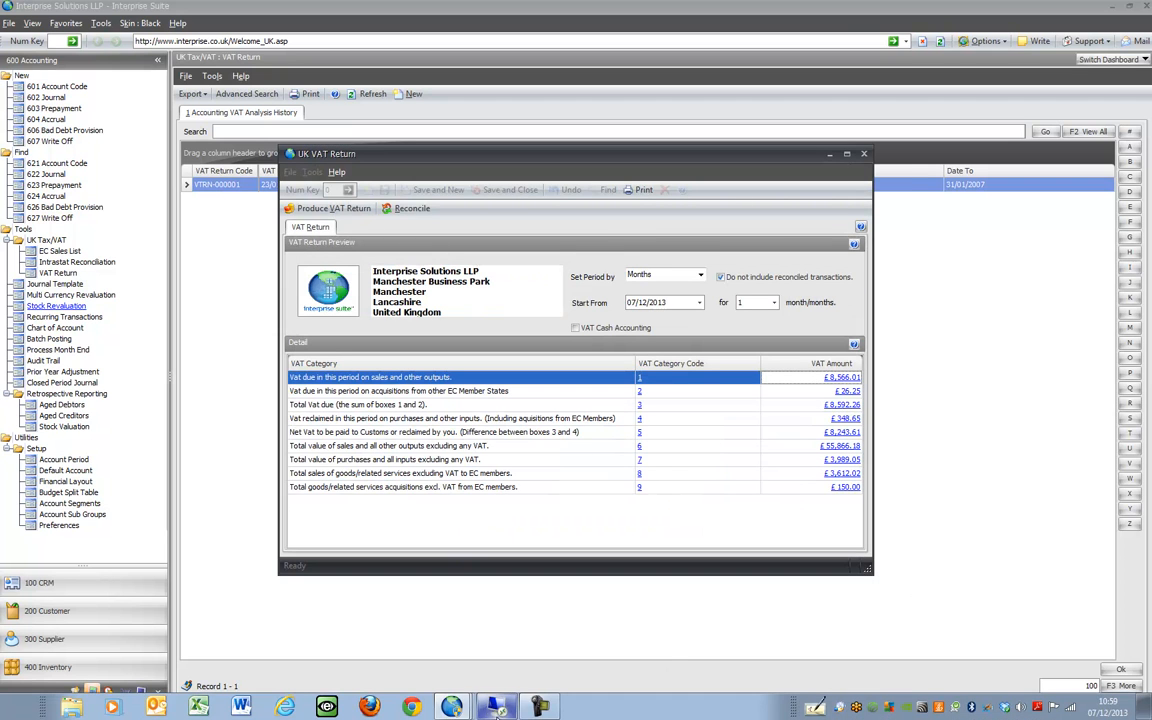
{"action": "left_click", "coordinate": [457, 704]}
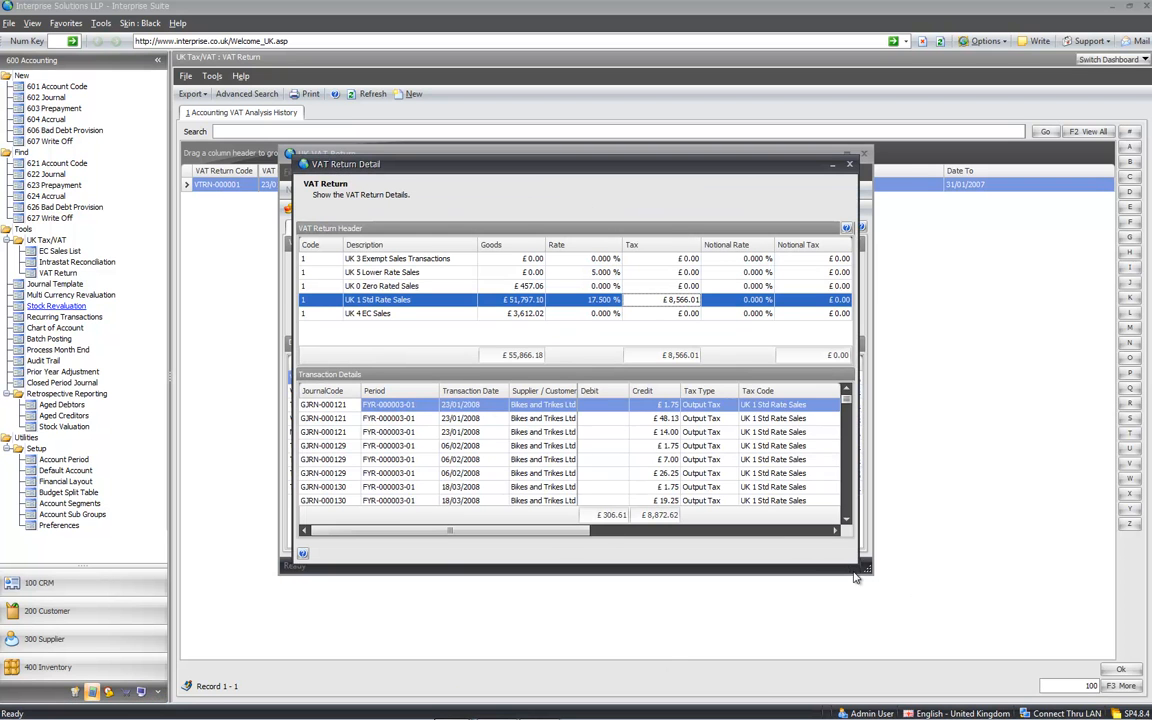
{"action": "left_click_drag", "start_coordinate": [857, 565], "coordinate": [1050, 665]}
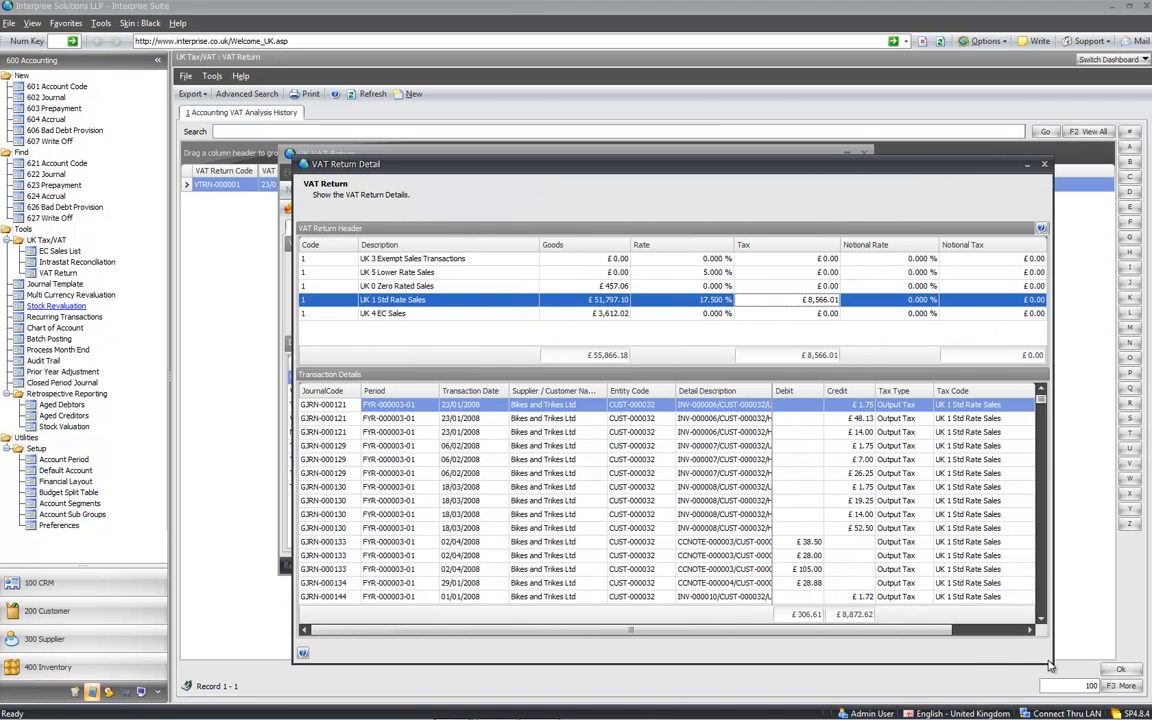
{"action": "left_click", "coordinate": [449, 487]}
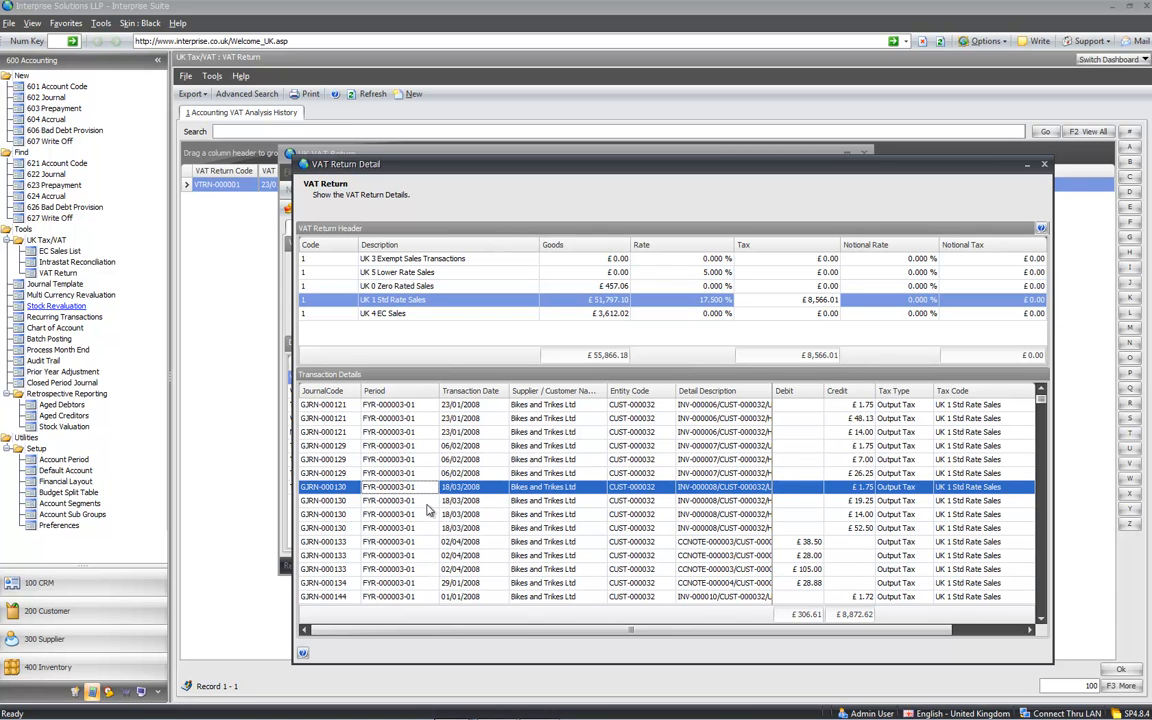
{"action": "left_click_drag", "start_coordinate": [705, 160], "coordinate": [638, 146]}
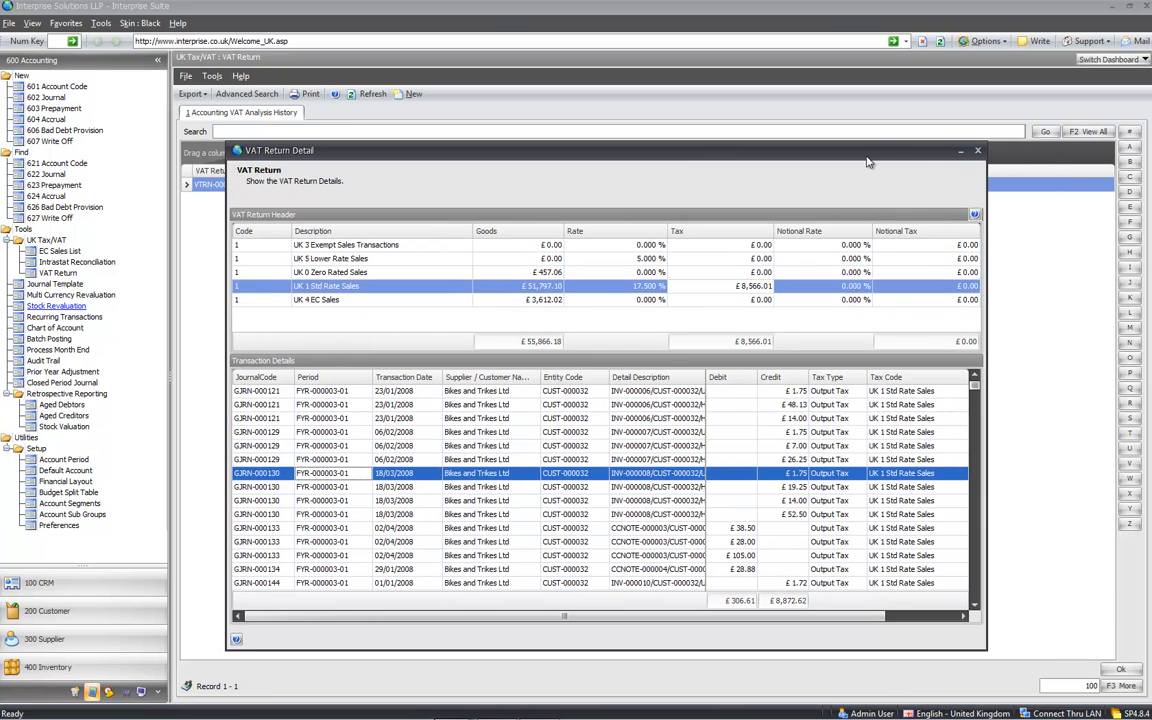
{"action": "left_click", "coordinate": [978, 152]}
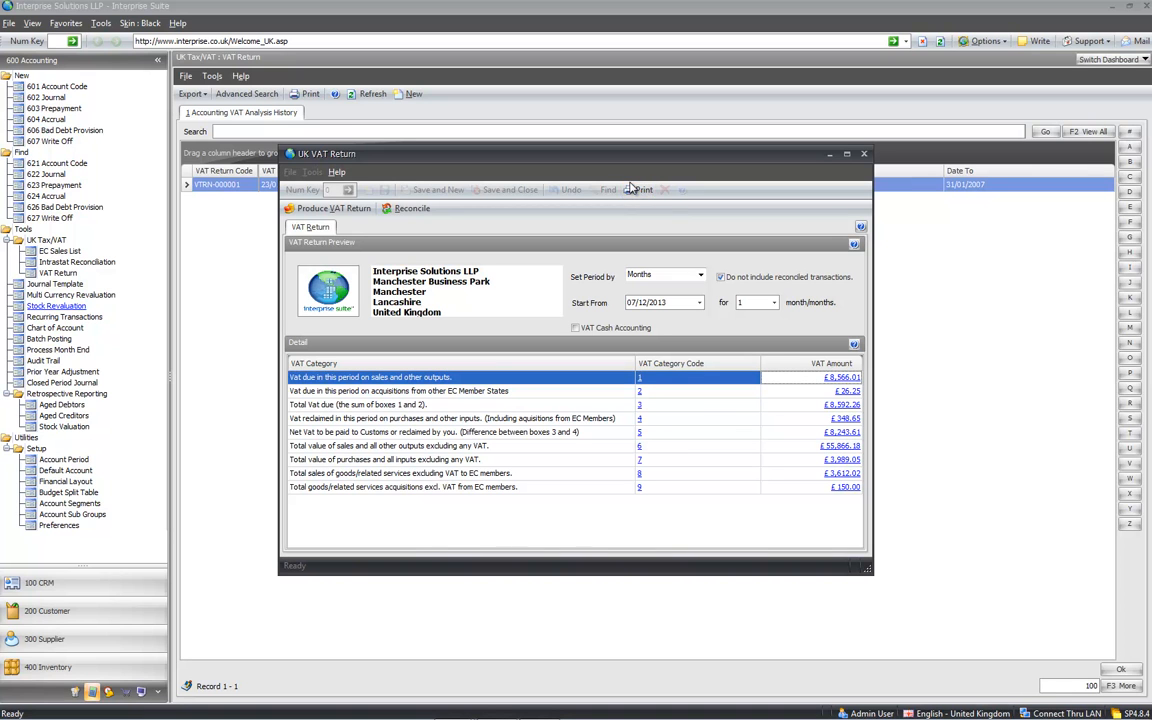
Step: Check the tax codes assigned to VAT category 1, and close both the setup form and the VAT return
{"action": "left_click", "coordinate": [643, 381]}
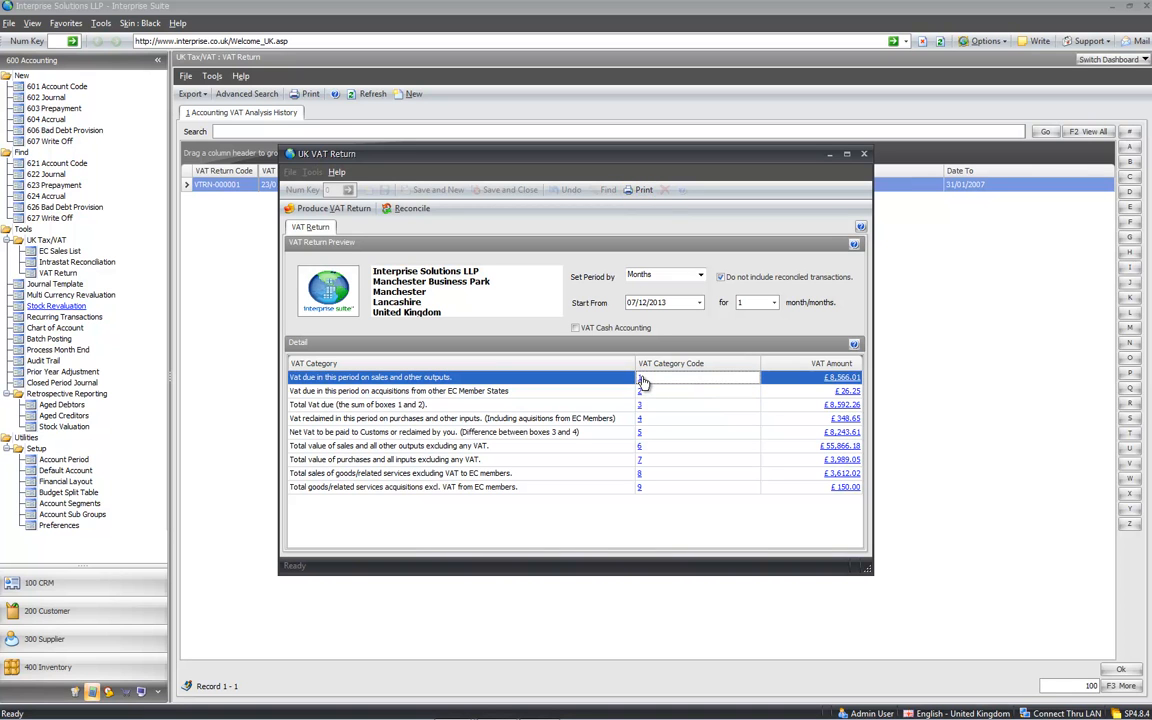
{"action": "left_click", "coordinate": [641, 380]}
{"action": "left_click", "coordinate": [326, 209]}
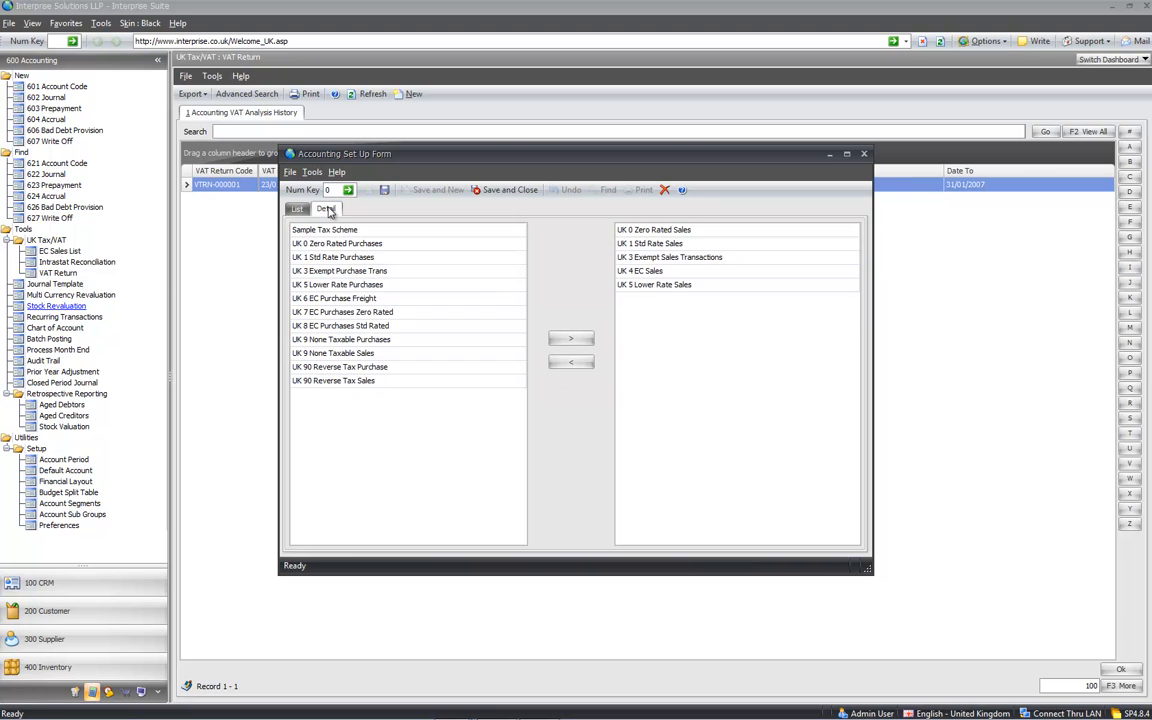
{"action": "left_click", "coordinate": [296, 208]}
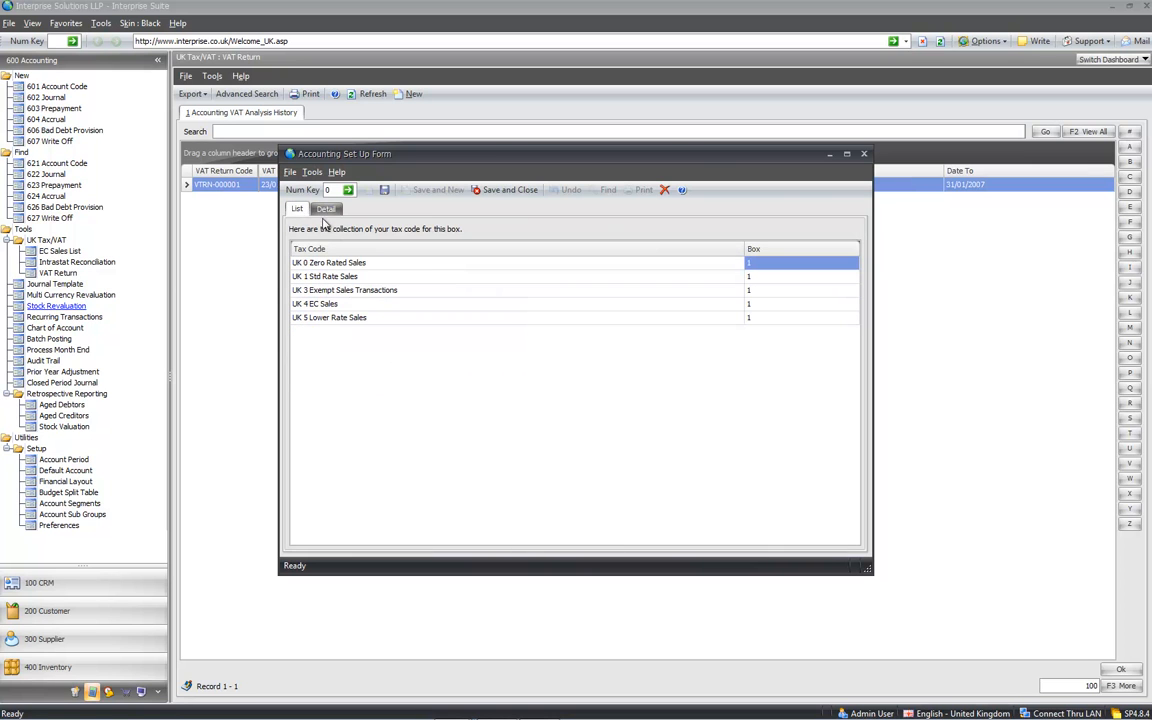
{"action": "left_click", "coordinate": [865, 154]}
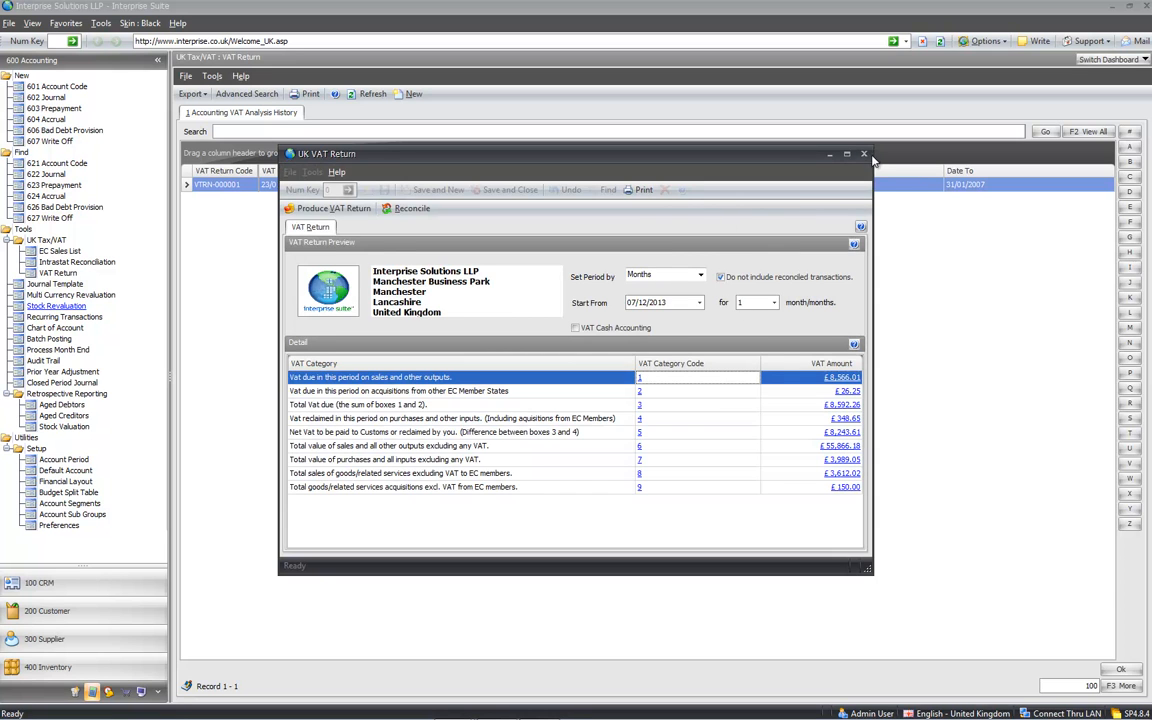
{"action": "left_click", "coordinate": [864, 154]}
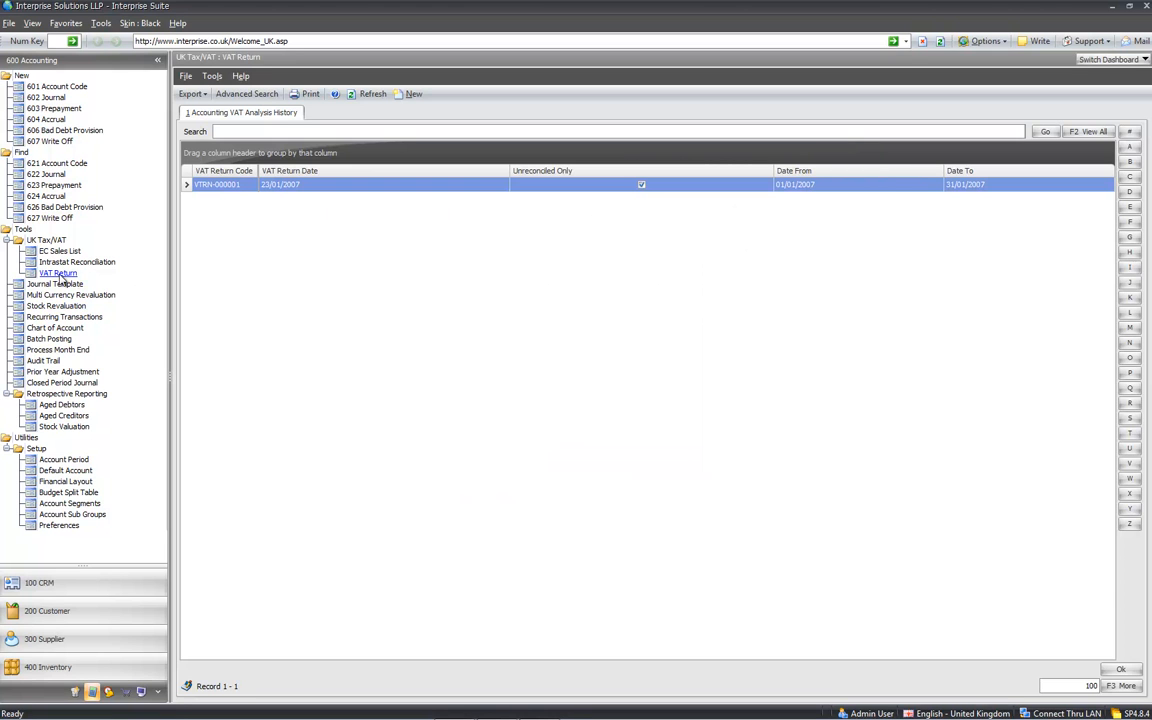
Step: Start a new EC Sales List and review its default information, leaving the defaults without saving changes
{"action": "left_click", "coordinate": [412, 94]}
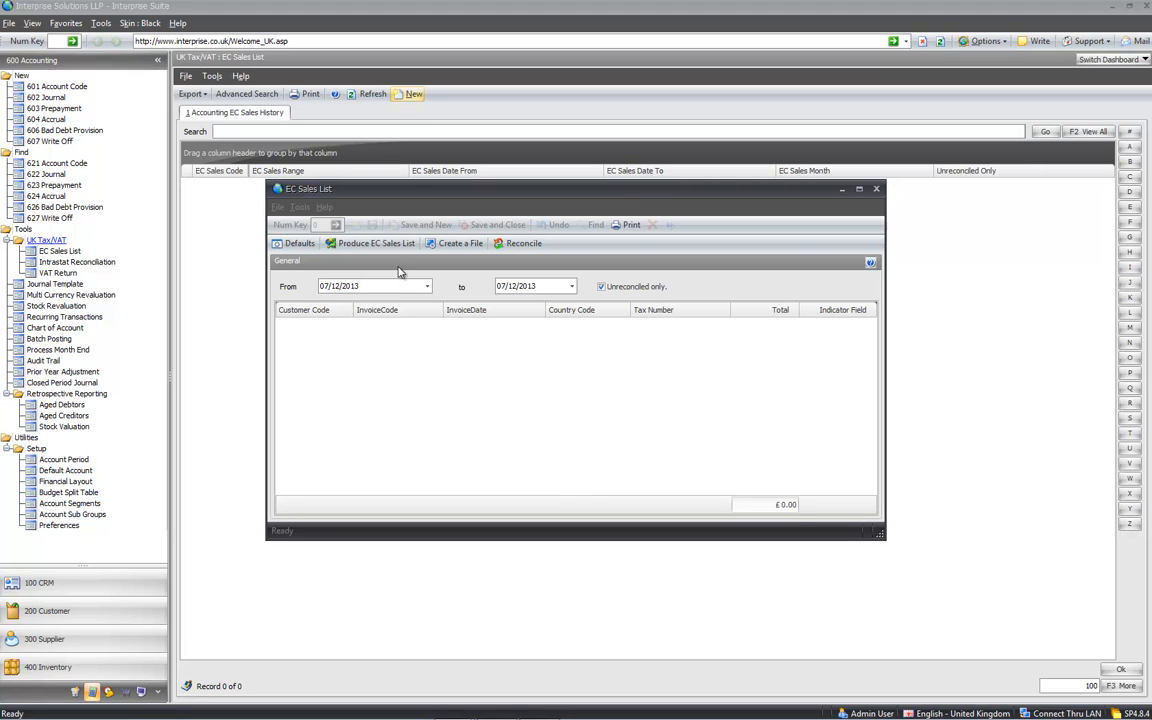
{"action": "left_click", "coordinate": [281, 245]}
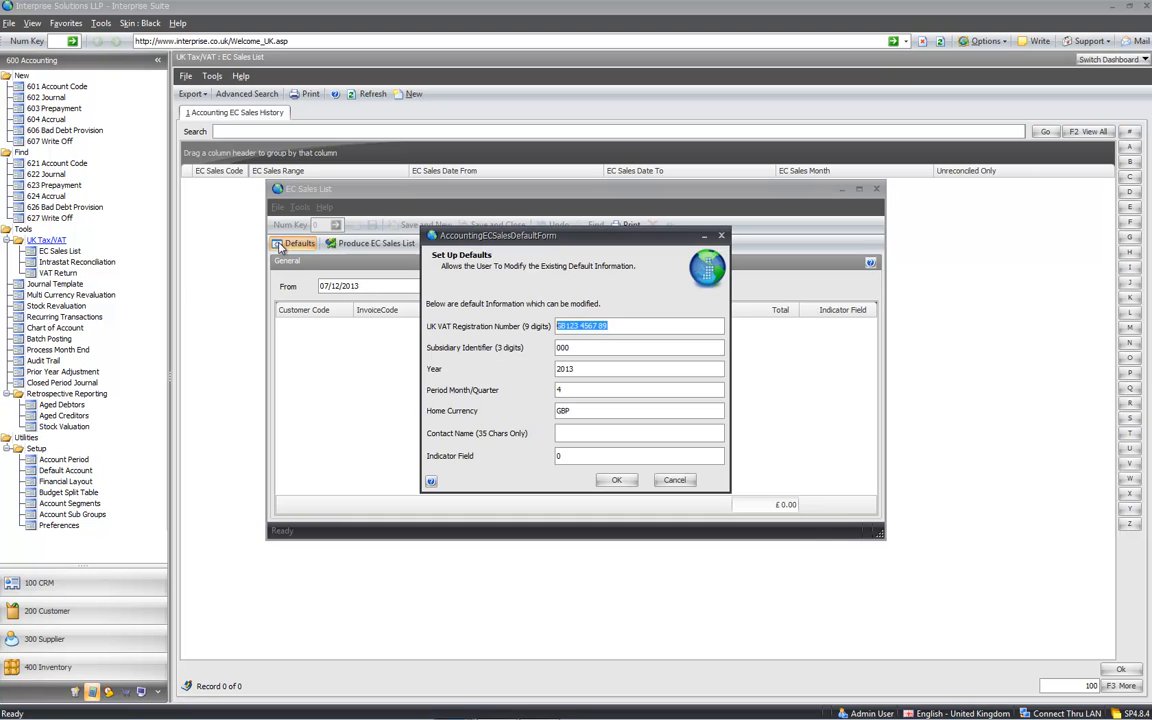
{"action": "left_click", "coordinate": [672, 481]}
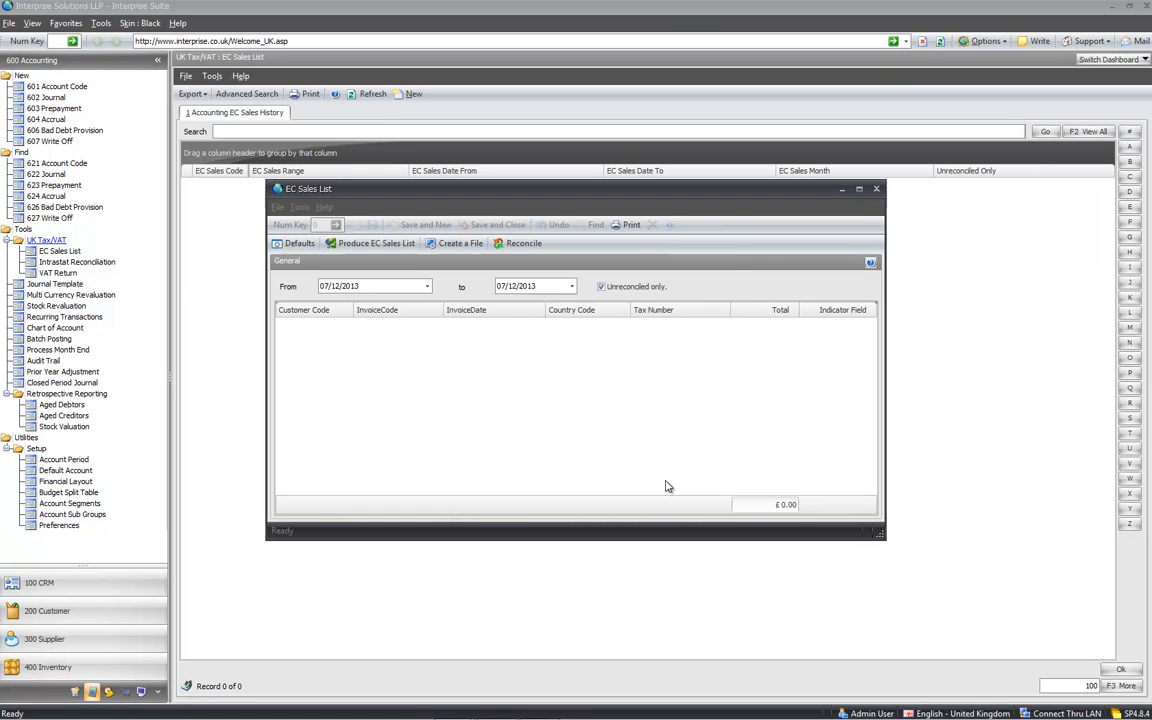
Step: Produce the EC Sales List for 07/12/2013 including earlier unreconciled transactions, and create its submission file
{"action": "left_click", "coordinate": [376, 245]}
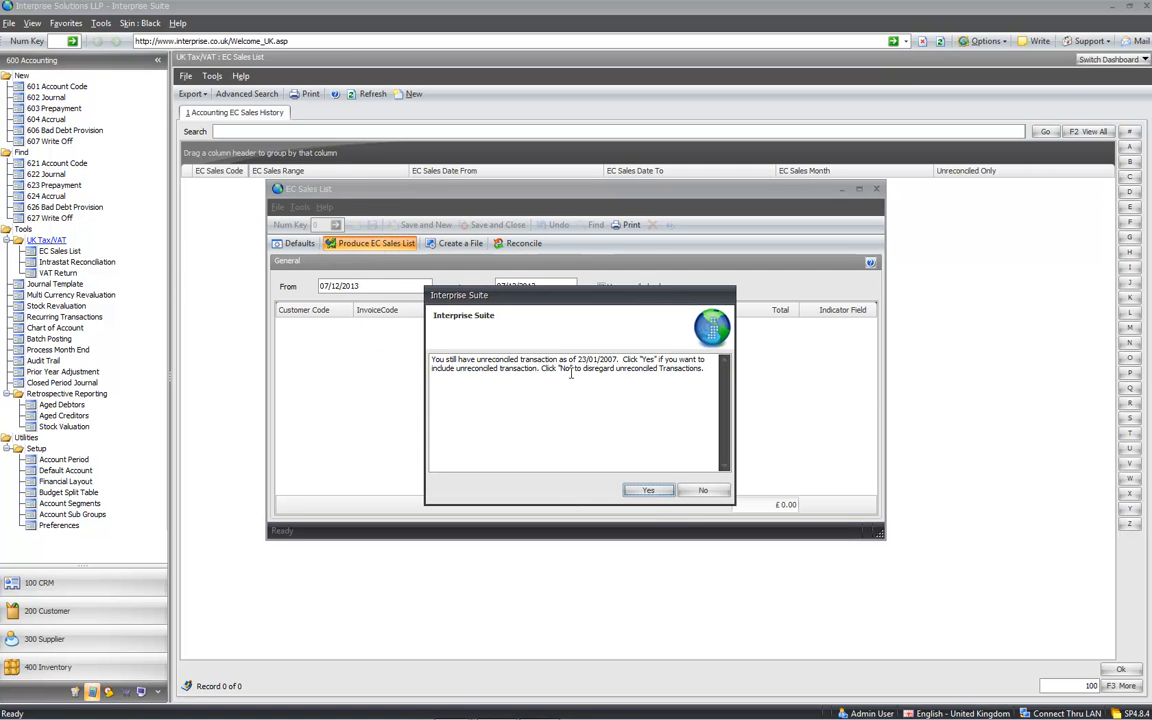
{"action": "left_click", "coordinate": [645, 491]}
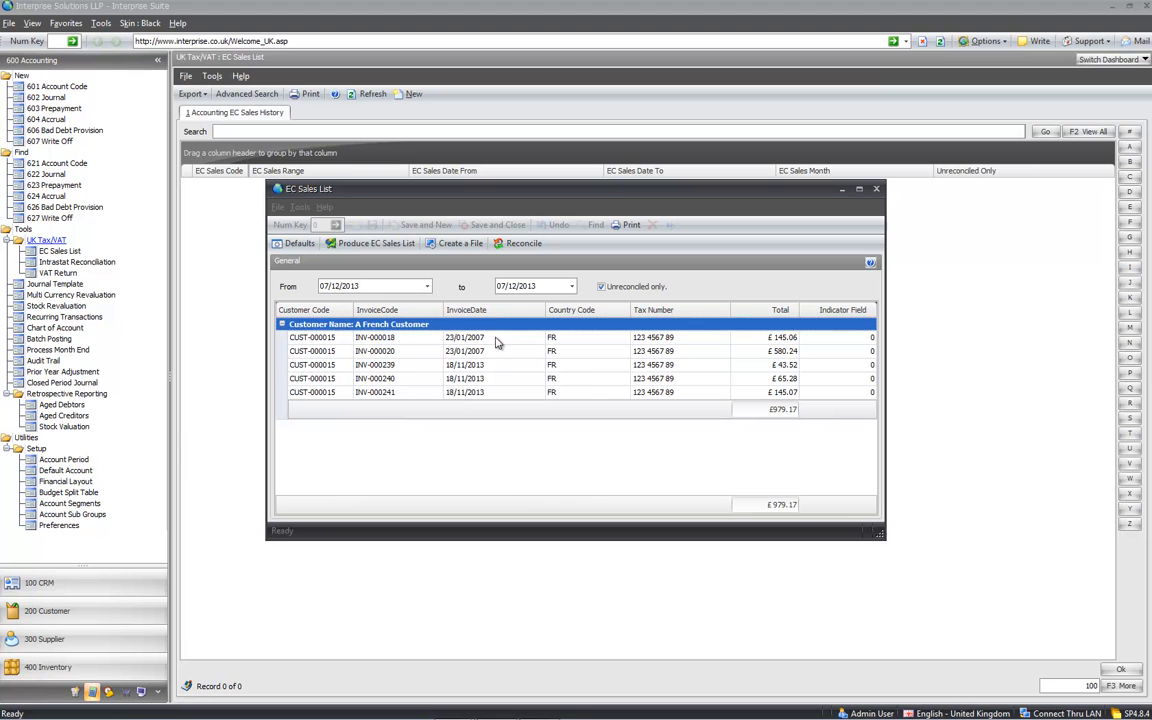
{"action": "left_click", "coordinate": [461, 252]}
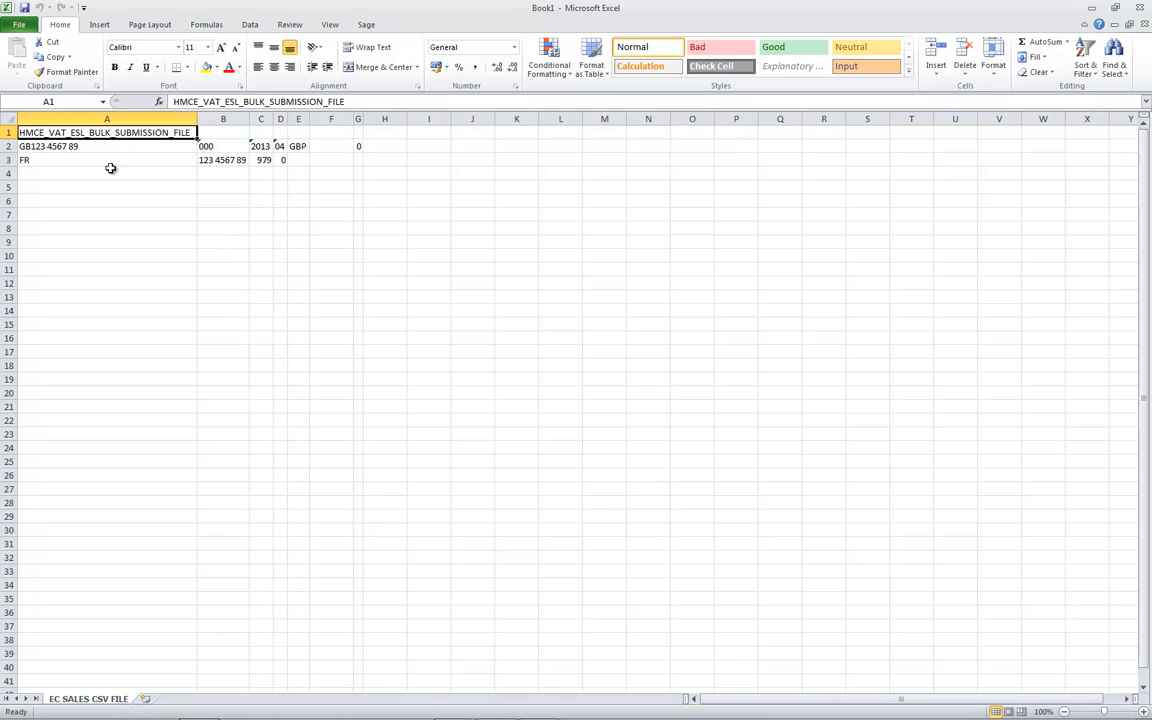
Step: Examine the company and French customer rows in the exported EC Sales spreadsheet, and close it without saving
{"action": "left_click", "coordinate": [57, 146]}
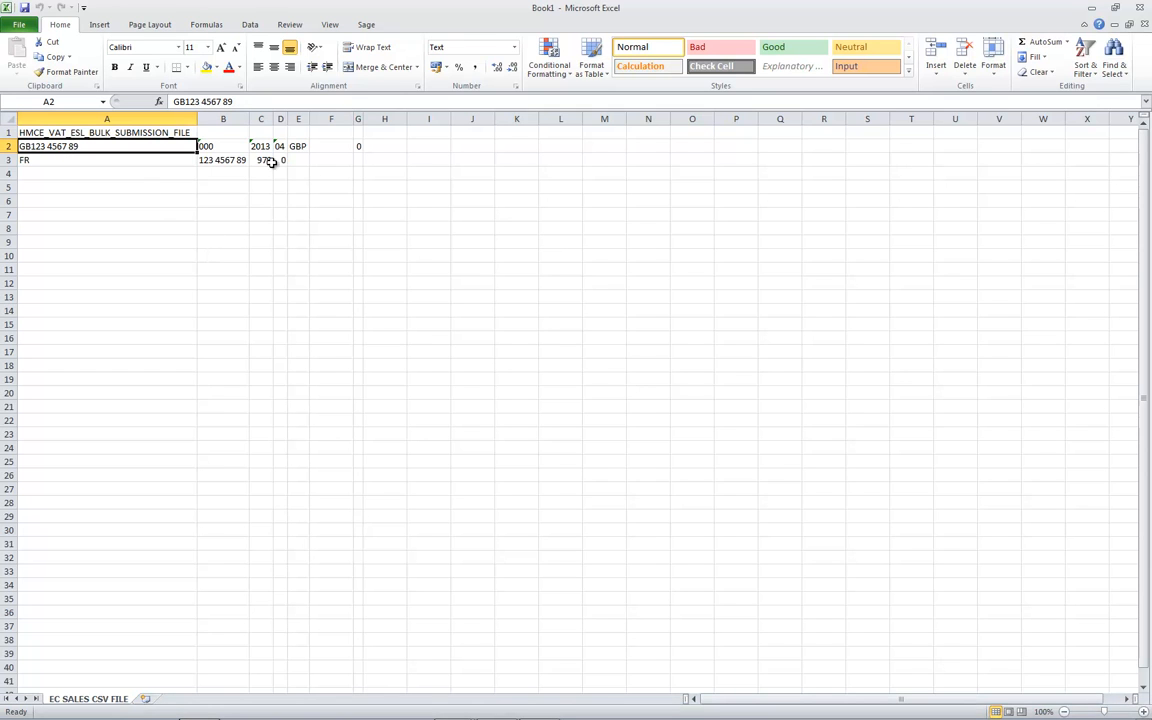
{"action": "left_click", "coordinate": [123, 160]}
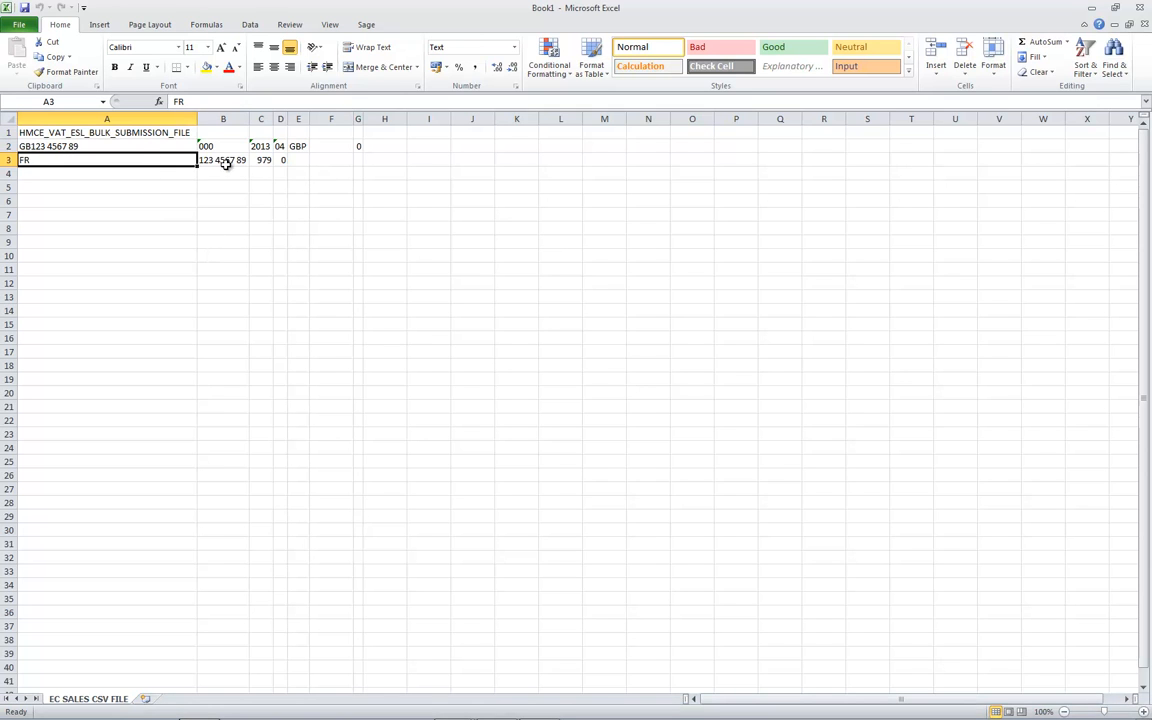
{"action": "left_click", "coordinate": [1146, 24]}
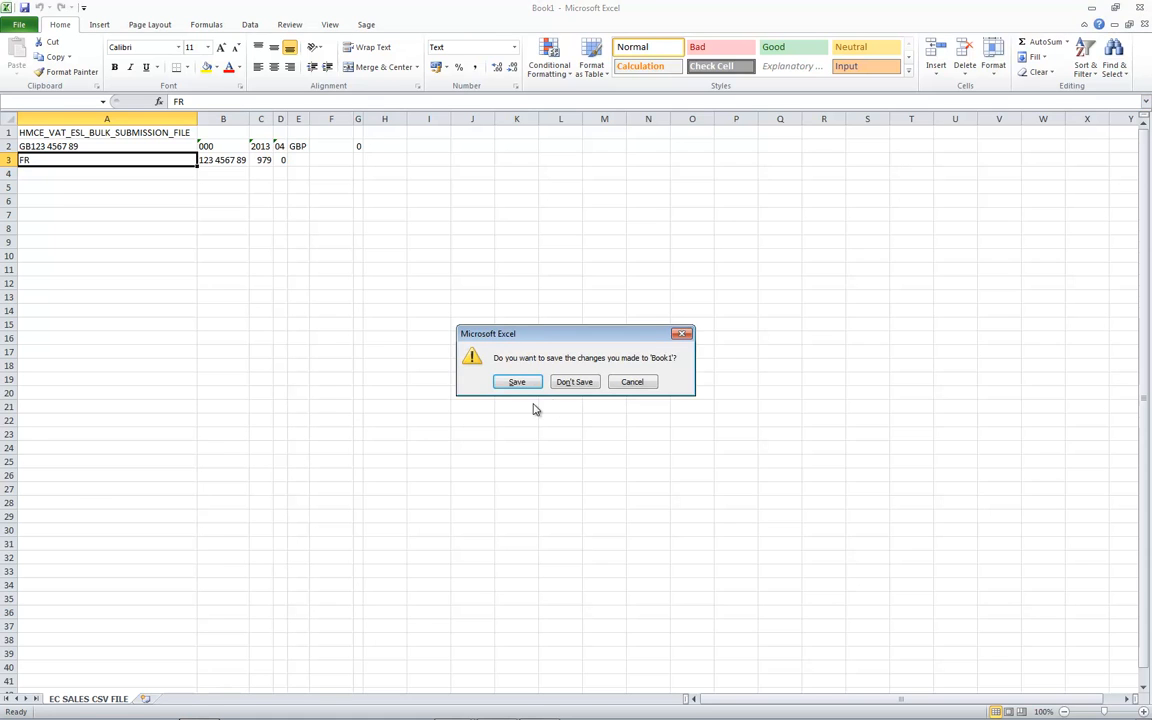
{"action": "left_click", "coordinate": [576, 380]}
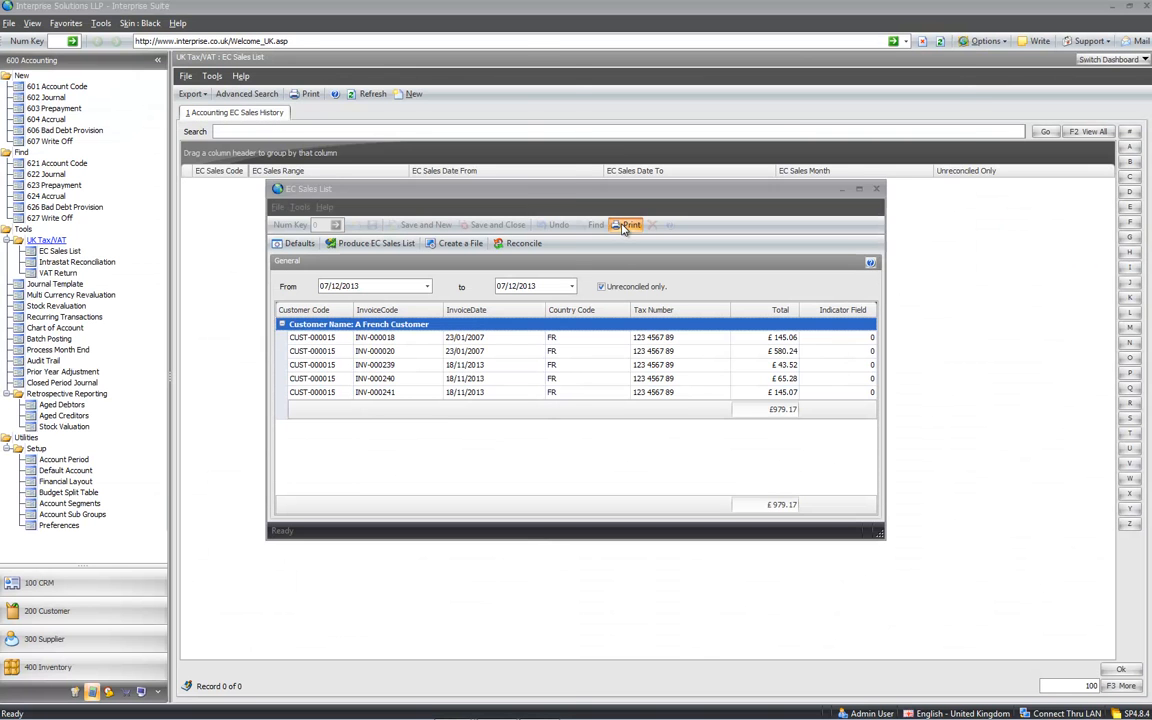
Step: Preview the printed EC Sales List down to its customer totals, and close both the preview and the list
{"action": "left_click", "coordinate": [628, 224]}
{"action": "scroll", "coordinate": [505, 363], "scroll_direction": "down", "scroll_amount": 4}
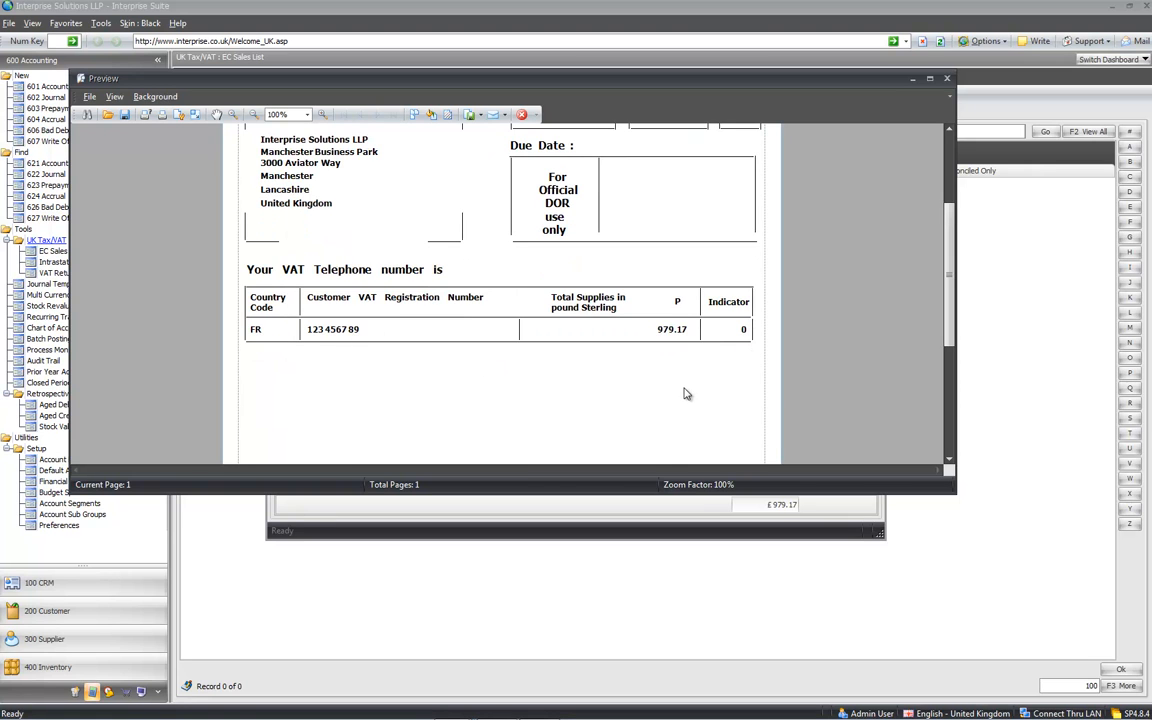
{"action": "left_click", "coordinate": [946, 80]}
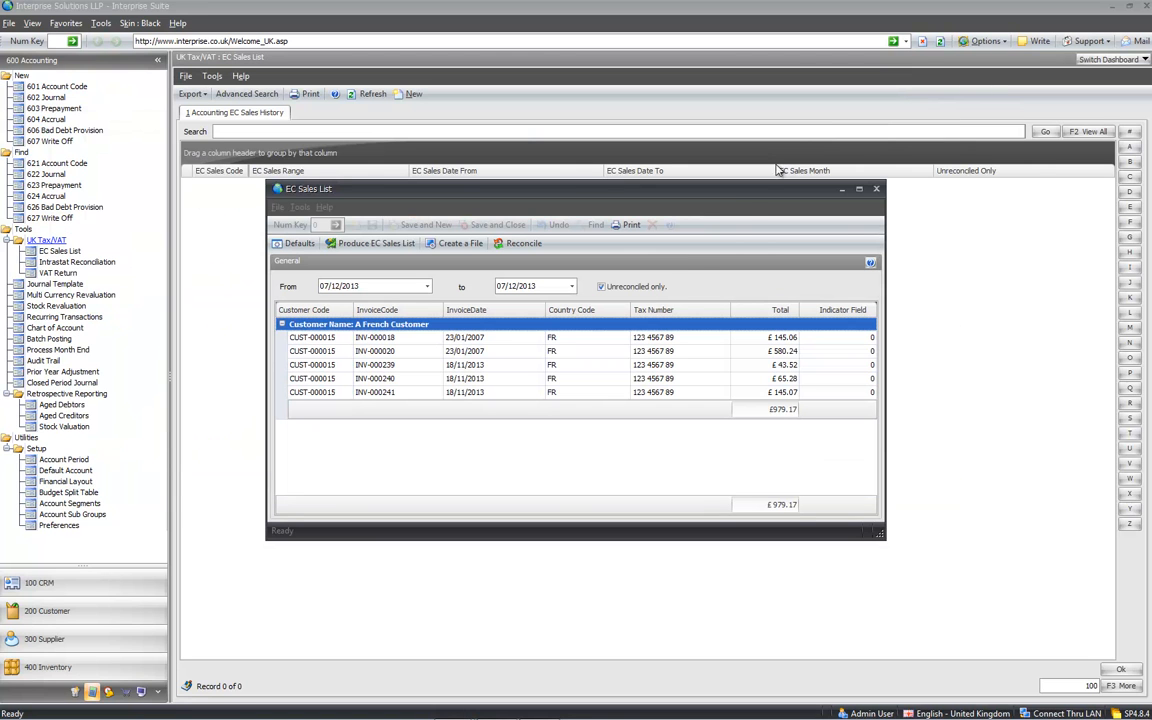
{"action": "left_click", "coordinate": [876, 190]}
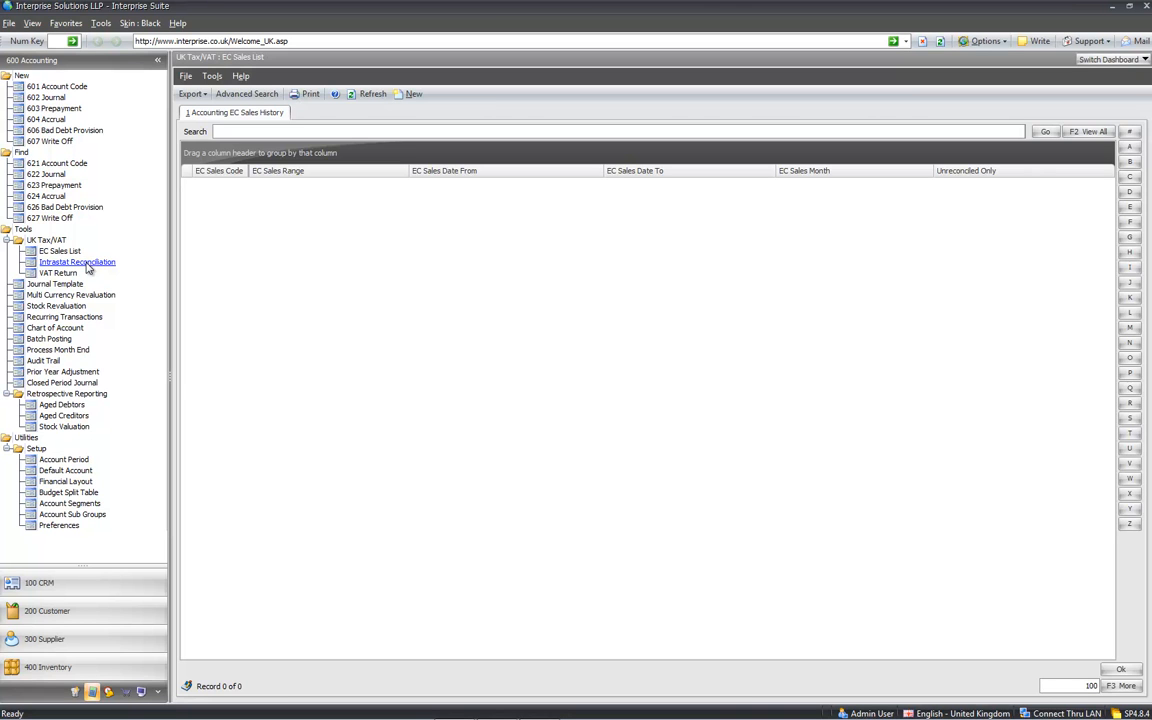
Step: Open the customer Intrastat confirmation for December 2013 and show the French customer invoice's line details in a widened window
{"action": "left_click", "coordinate": [36, 608]}
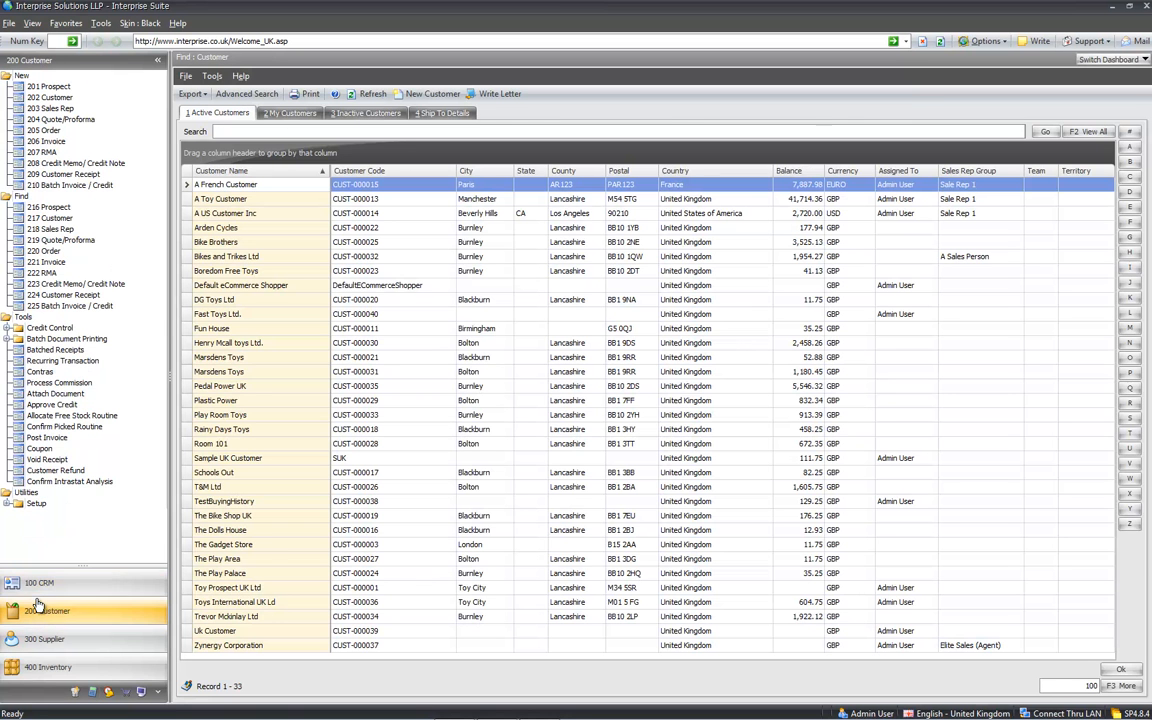
{"action": "left_click", "coordinate": [60, 482]}
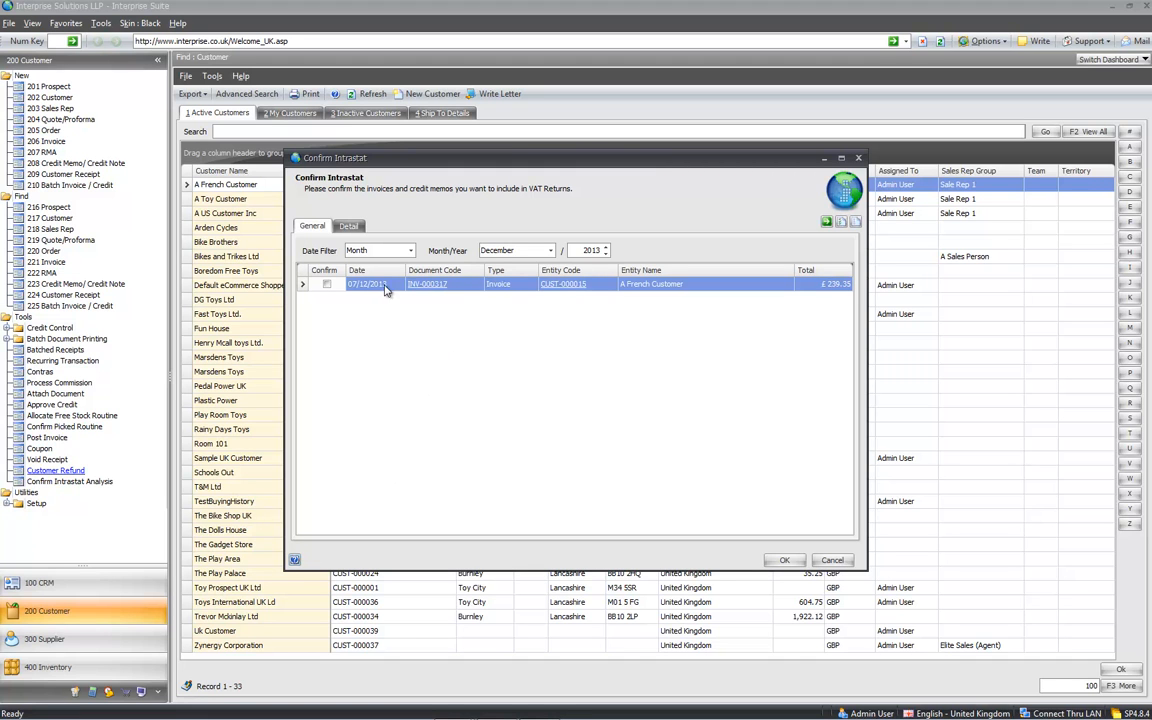
{"action": "left_click", "coordinate": [326, 284]}
{"action": "left_click", "coordinate": [349, 226]}
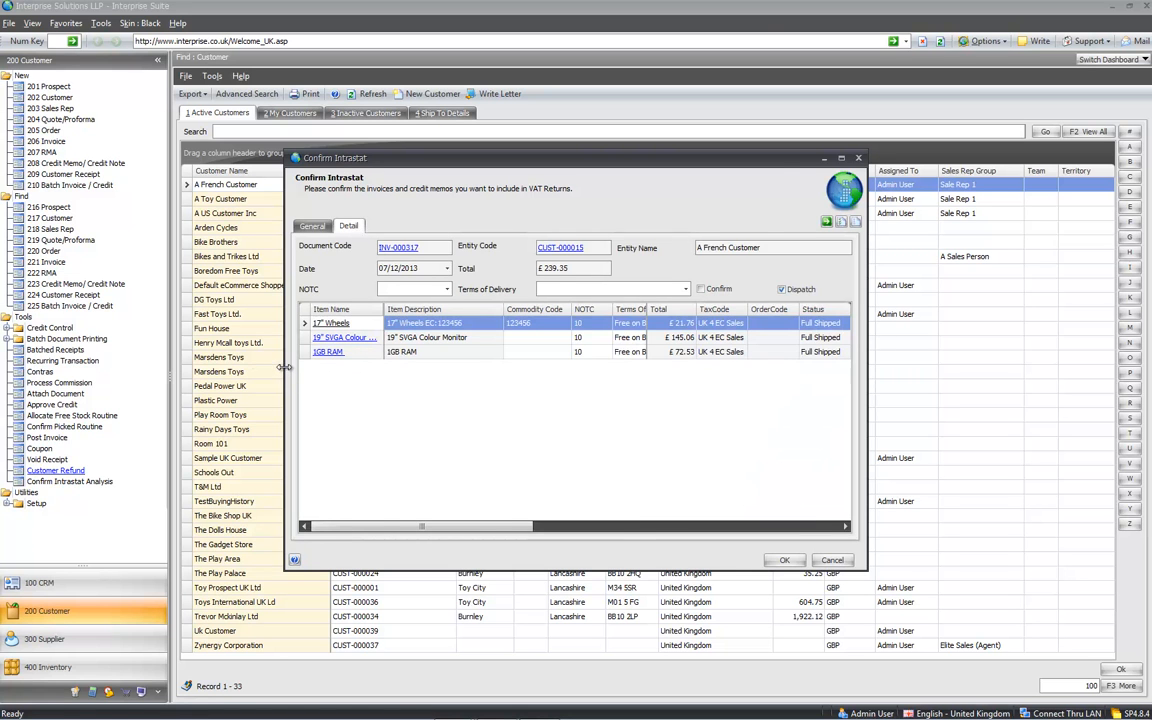
{"action": "left_click_drag", "start_coordinate": [284, 368], "coordinate": [57, 370]}
{"action": "left_click_drag", "start_coordinate": [868, 405], "coordinate": [1092, 405]}
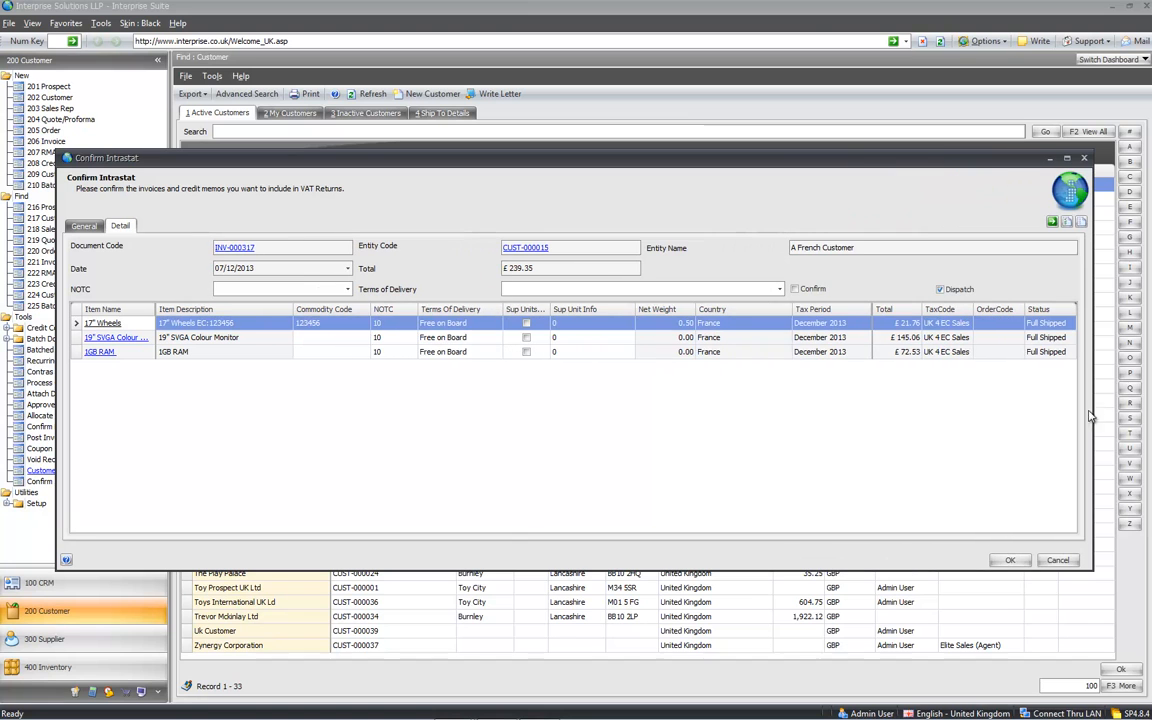
Step: Set the 17" Wheels line's NOTC to 18 and its terms of delivery to Delivered at Frontier
{"action": "left_click", "coordinate": [312, 325]}
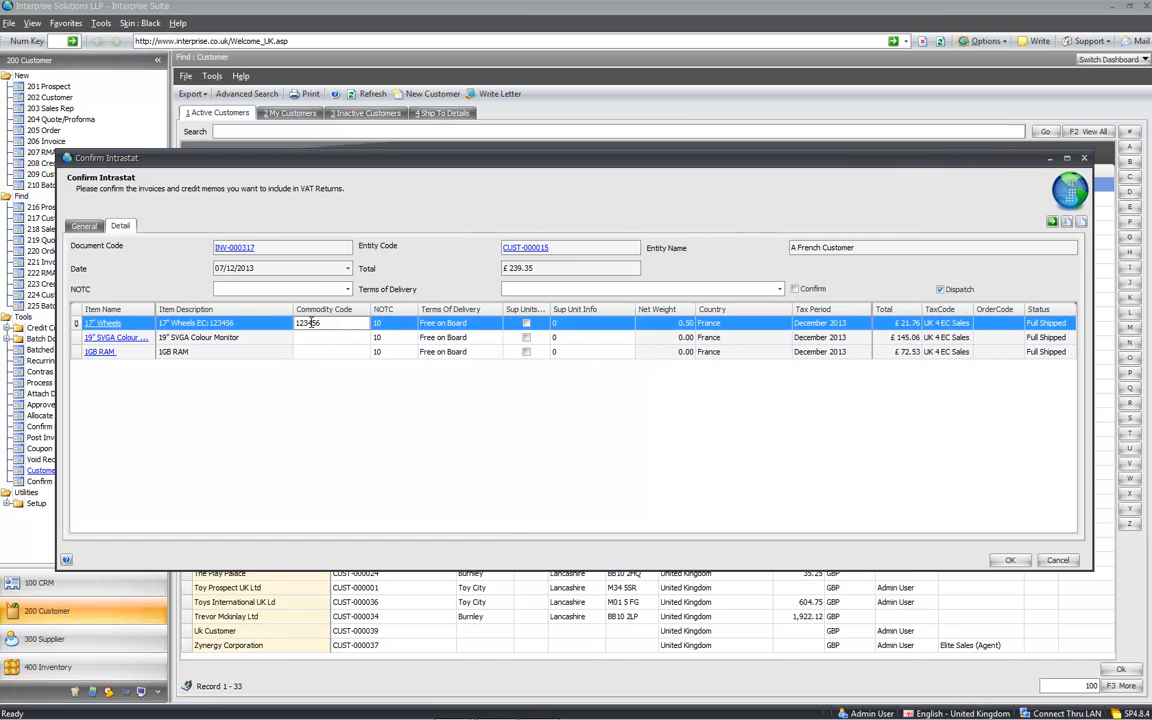
{"action": "left_click", "coordinate": [385, 323]}
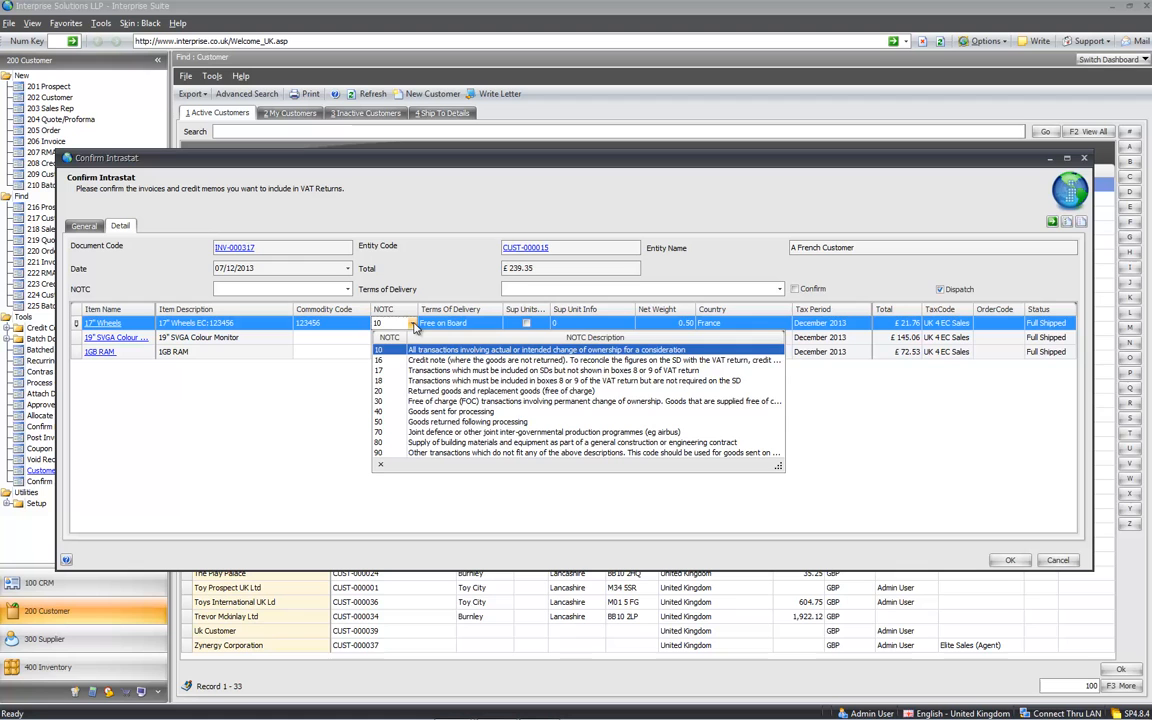
{"action": "left_click", "coordinate": [423, 382]}
{"action": "left_click", "coordinate": [445, 323]}
{"action": "left_click", "coordinate": [489, 392]}
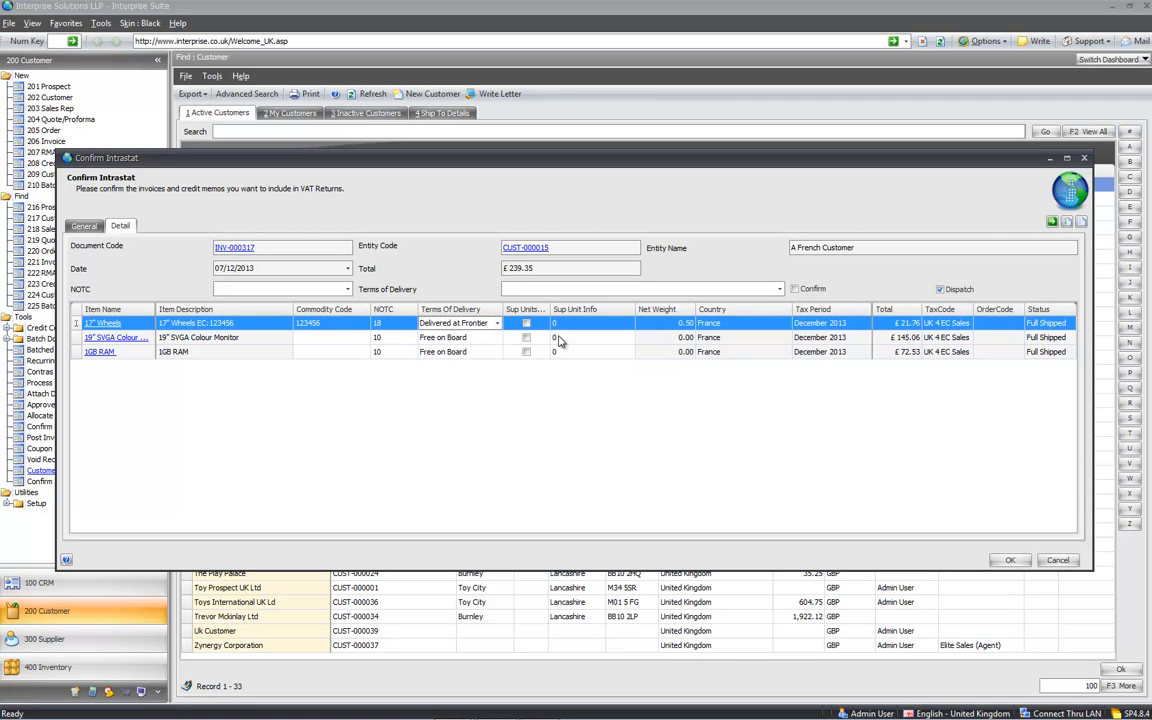
{"action": "left_click", "coordinate": [664, 328]}
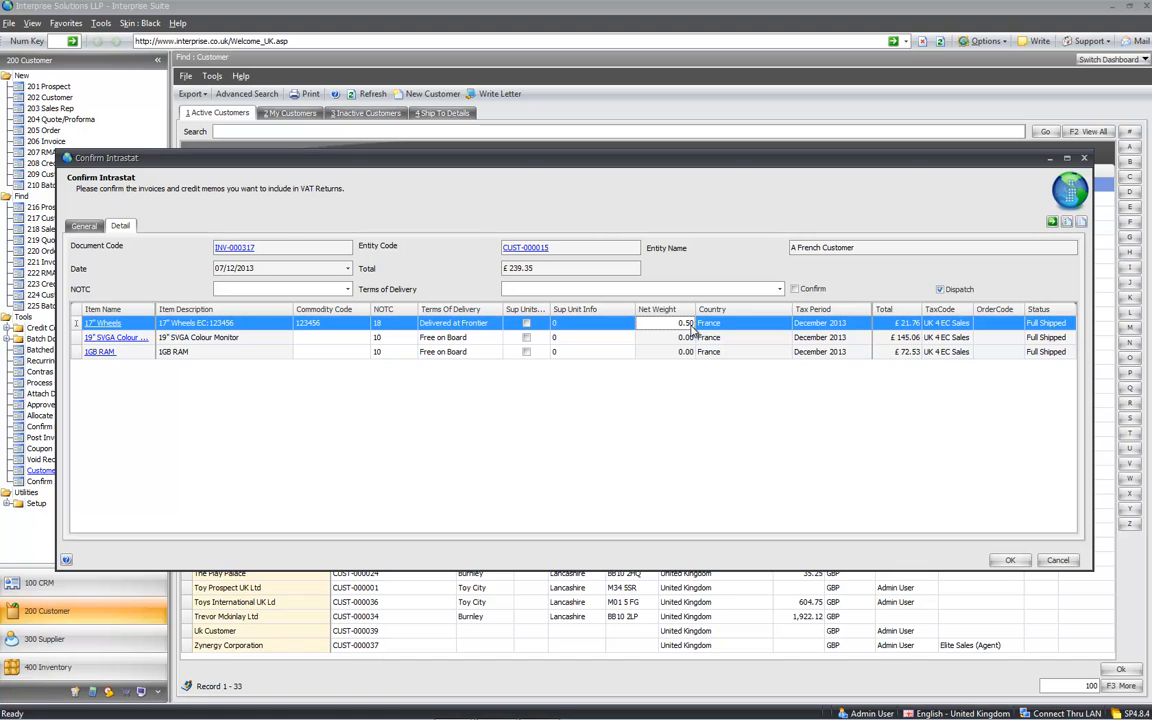
Step: Enter commodity code 67678 for the 19" SVGA Colour Monitor and getge5 for the 1GB RAM
{"action": "left_click", "coordinate": [325, 338]}
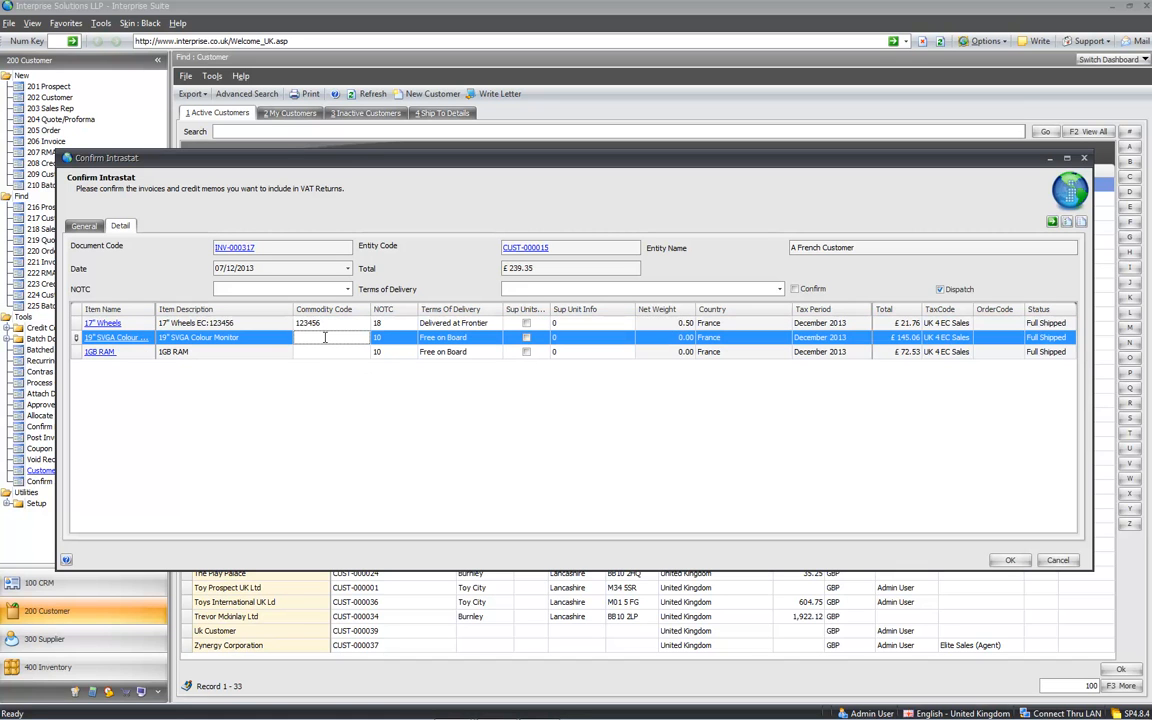
{"action": "type", "text": "67678"}
{"action": "key", "text": "Tab"}
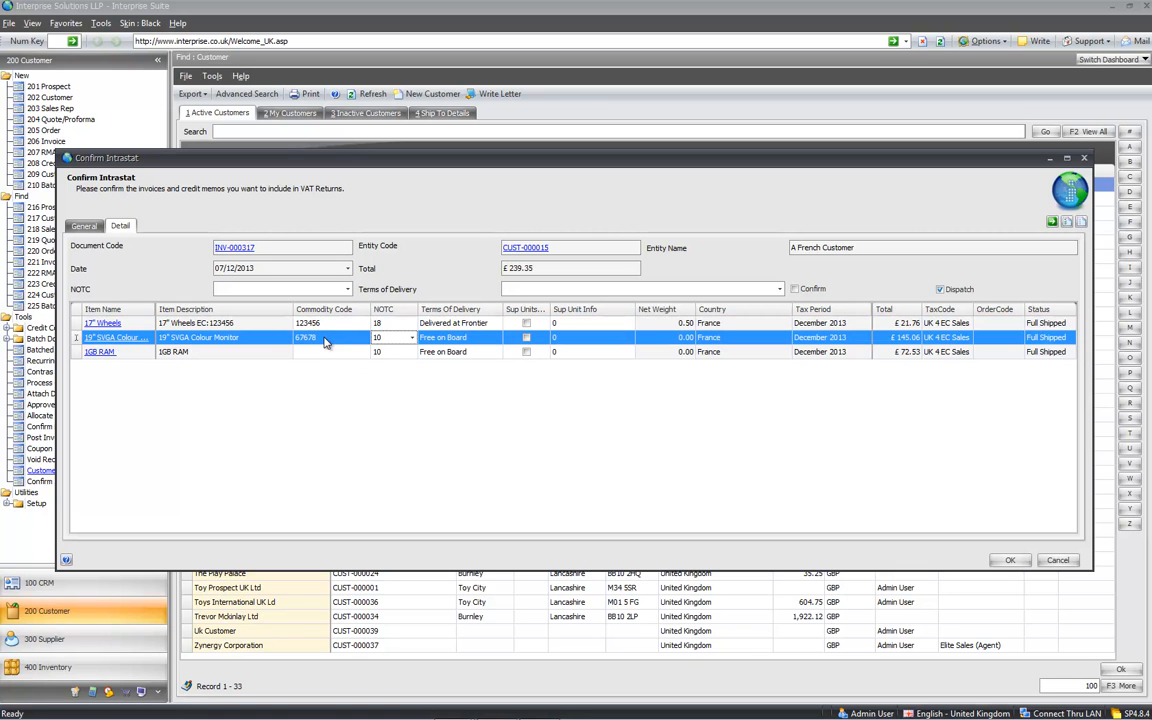
{"action": "key", "text": "Tab"}
{"action": "key", "text": "Down"}
{"action": "key", "text": "Left"}
{"action": "key", "text": "Left"}
{"action": "type", "text": "getg"}
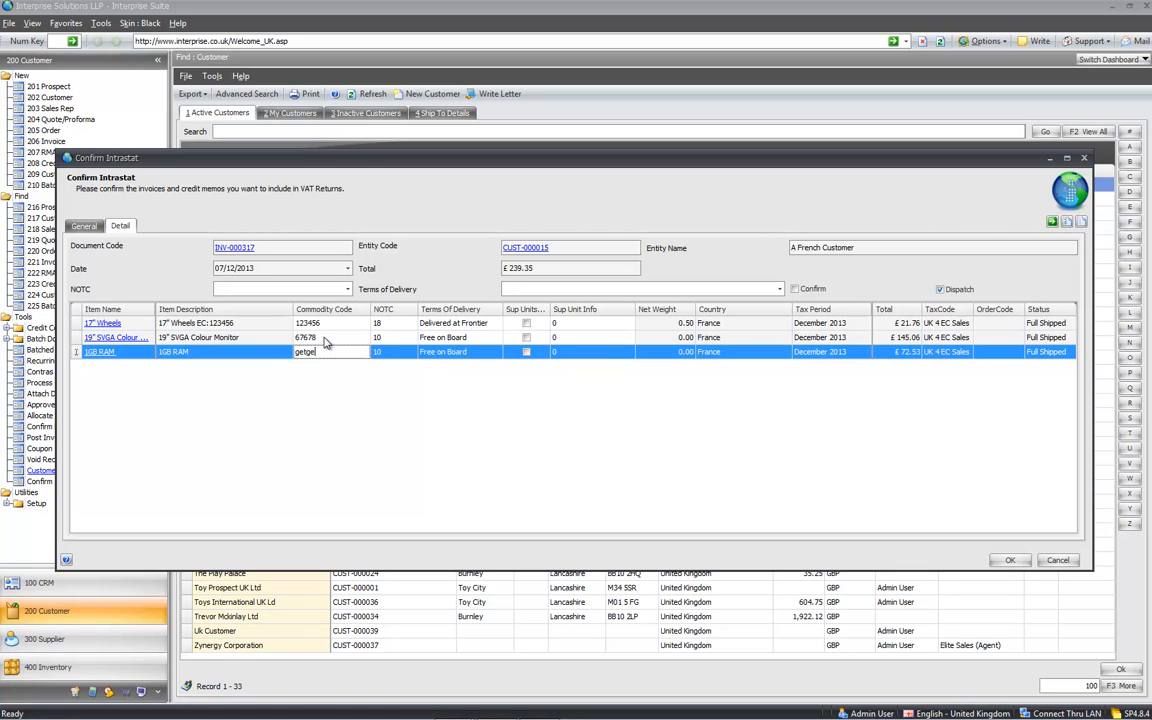
{"action": "type", "text": "e5"}
{"action": "key", "text": "Tab"}
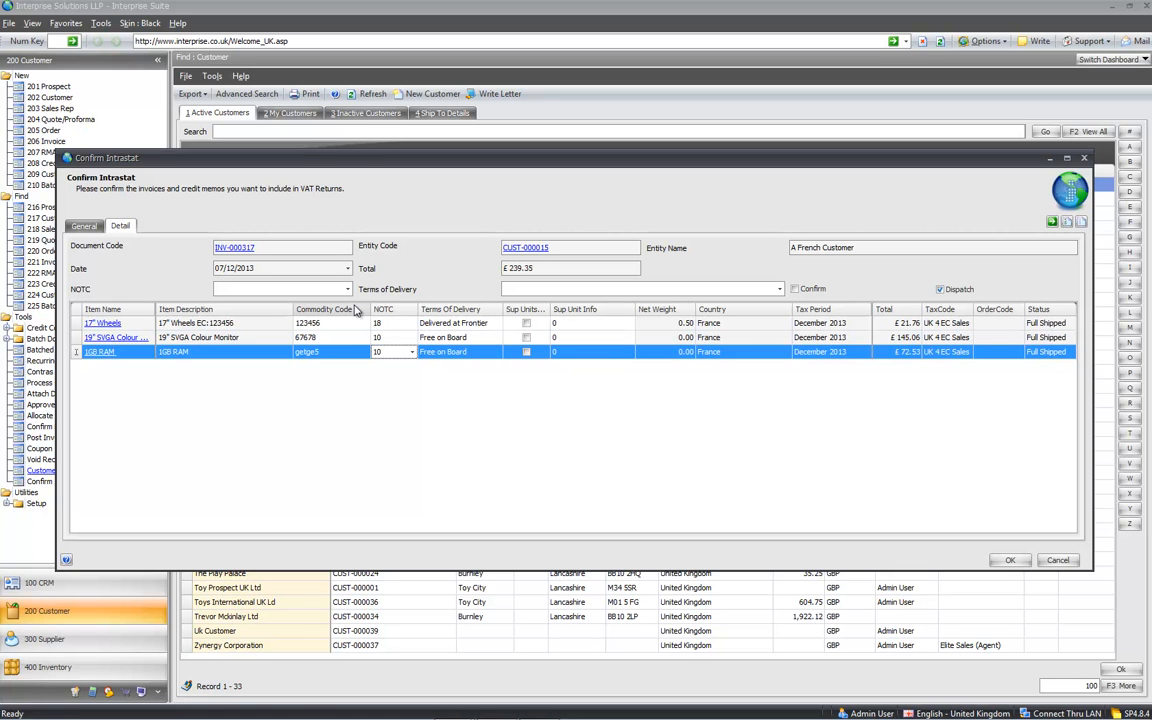
Step: Apply NOTC 40 and Ex Works terms of delivery to all lines of the invoice
{"action": "left_click", "coordinate": [301, 288]}
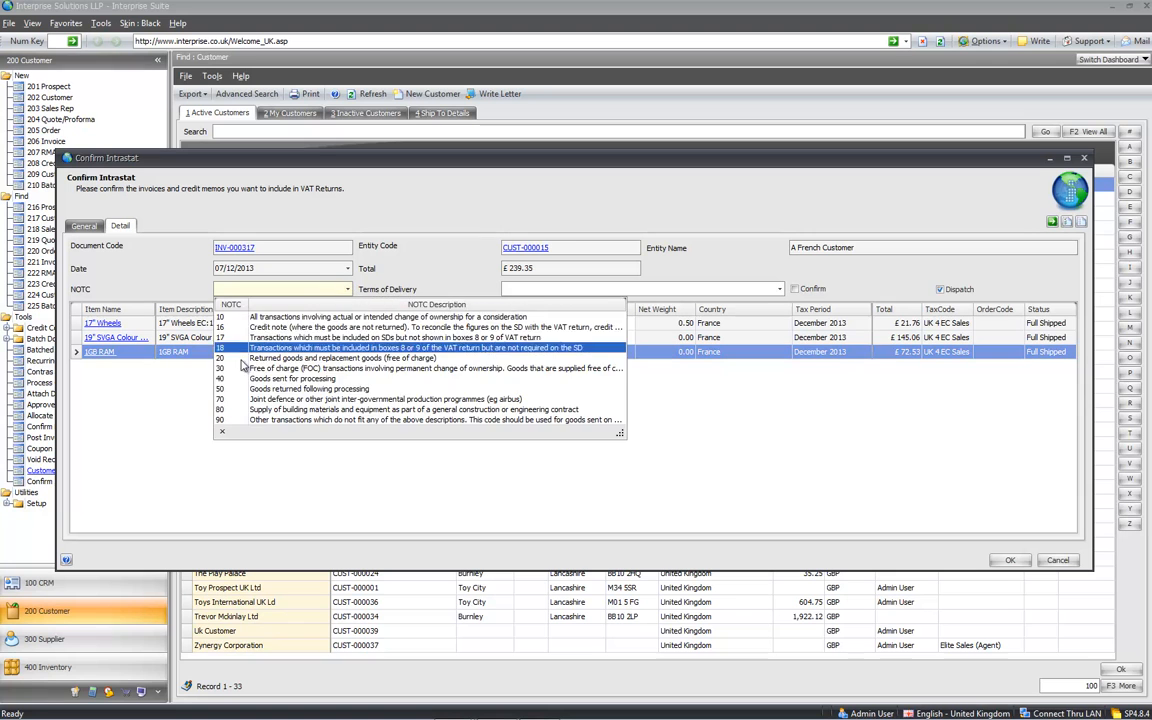
{"action": "left_click", "coordinate": [242, 381]}
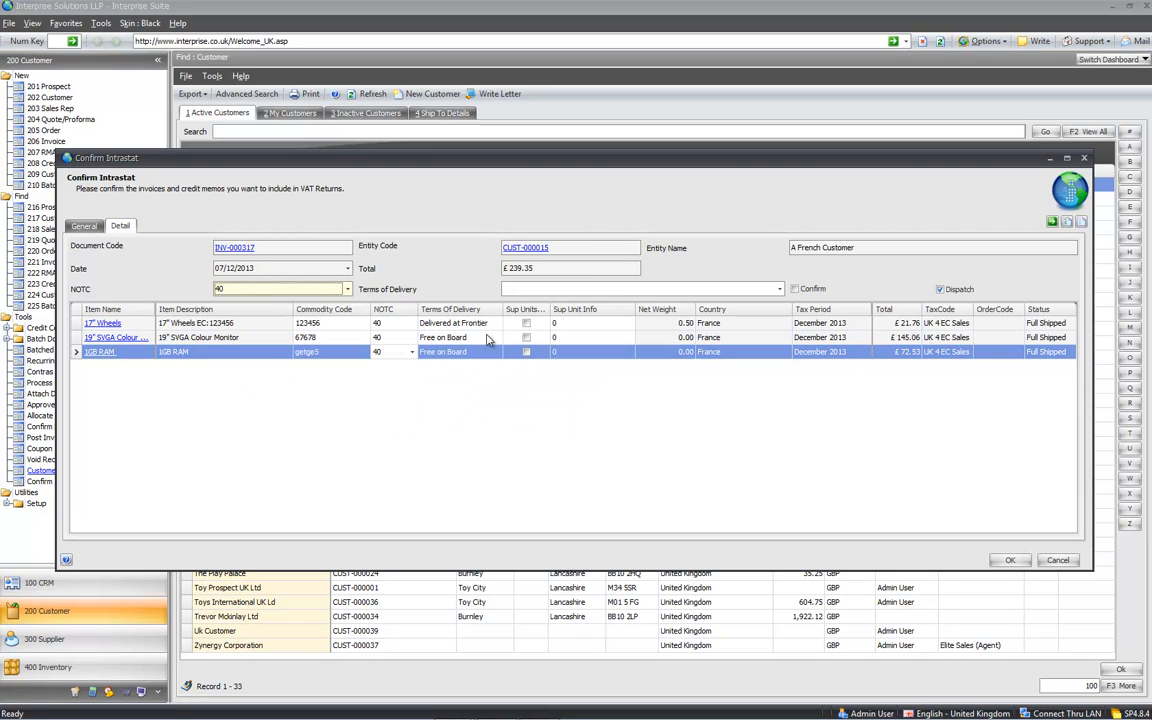
{"action": "left_click", "coordinate": [779, 289]}
{"action": "left_click", "coordinate": [586, 400]}
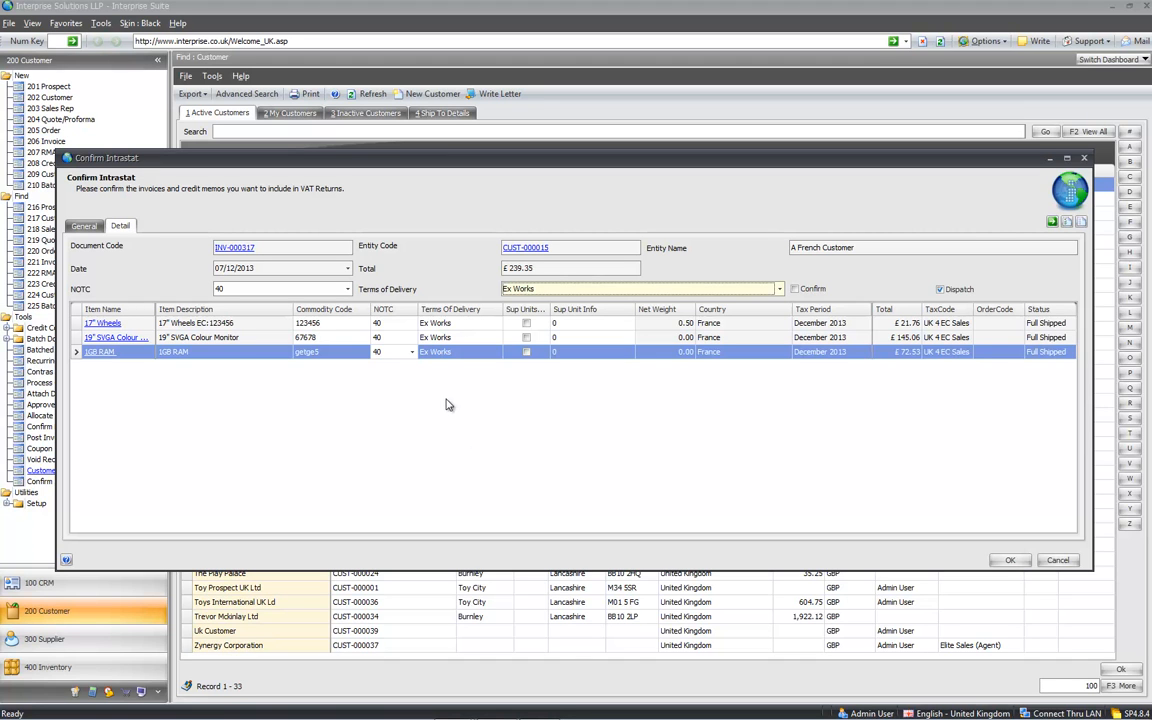
Step: Mark the French customer's invoice as confirmed for Intrastat and accept the confirmation
{"action": "left_click", "coordinate": [84, 227]}
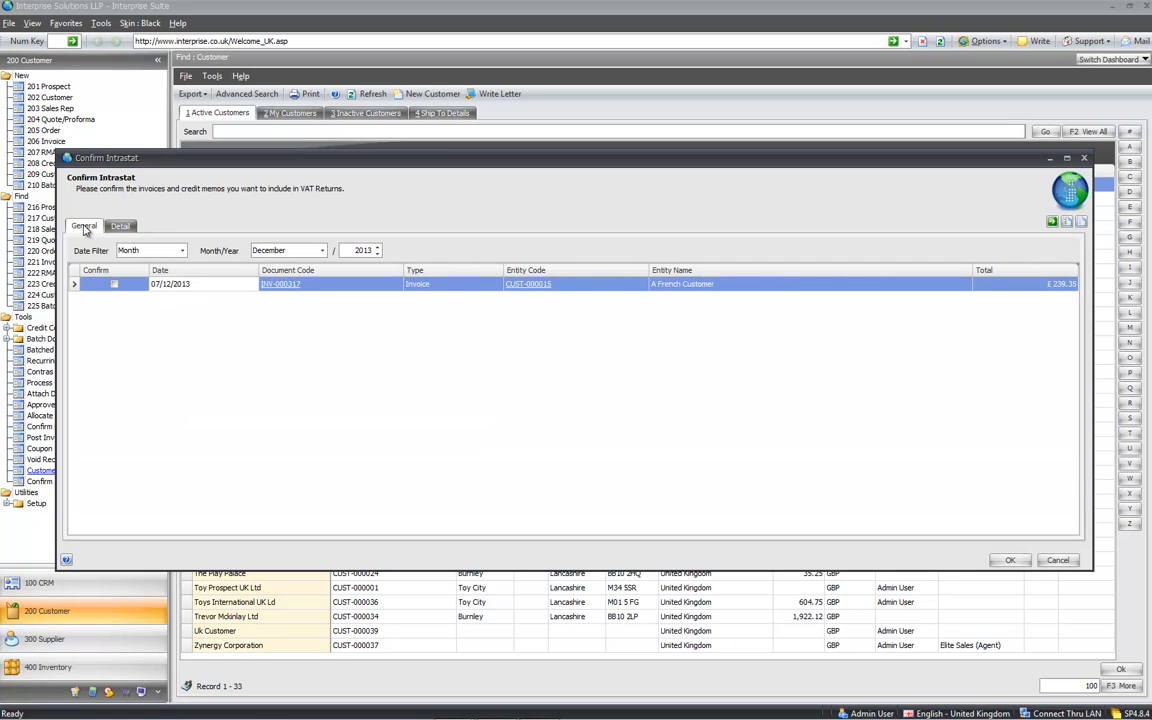
{"action": "left_click", "coordinate": [114, 284]}
{"action": "left_click", "coordinate": [1010, 560]}
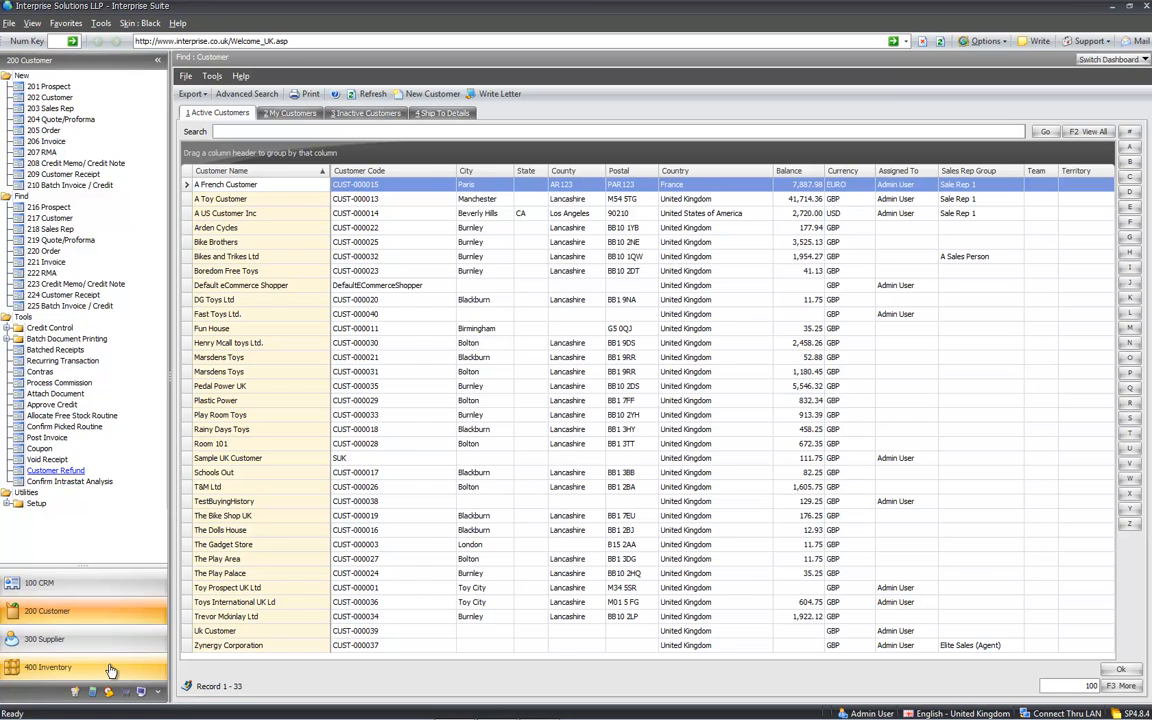
Step: Confirm the French supplier's December 2013 goods received entries in the supplier Intrastat analysis, checking the line details before accepting
{"action": "left_click", "coordinate": [62, 639]}
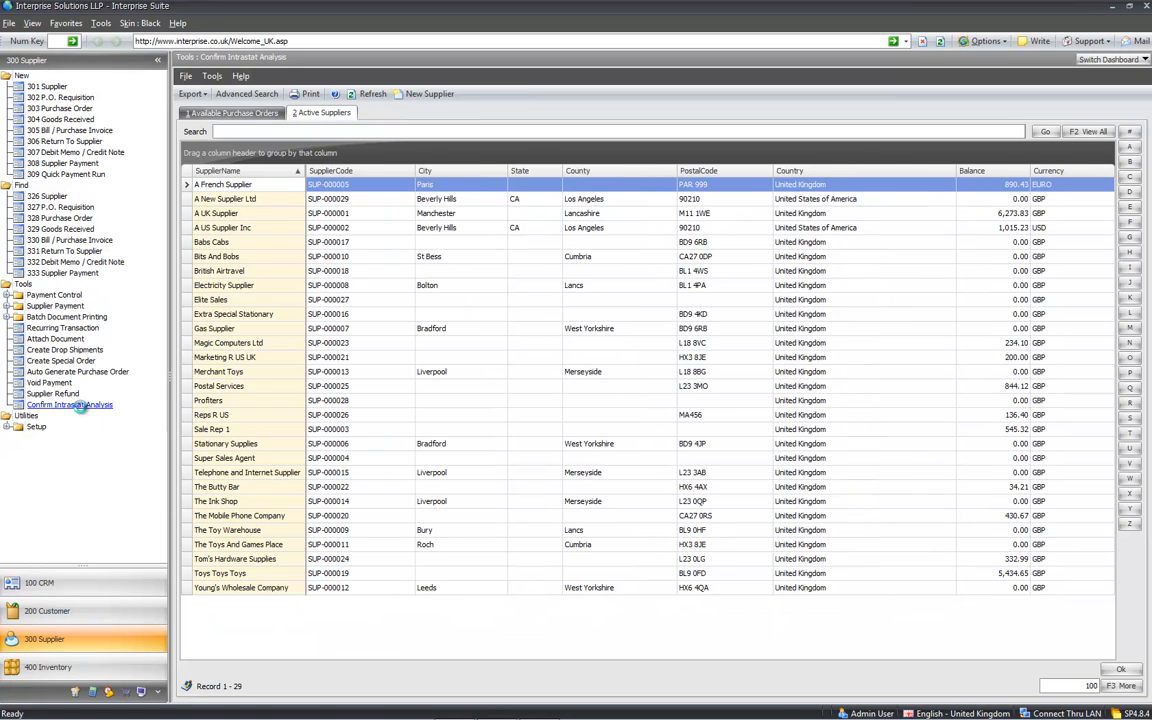
{"action": "left_click", "coordinate": [65, 404]}
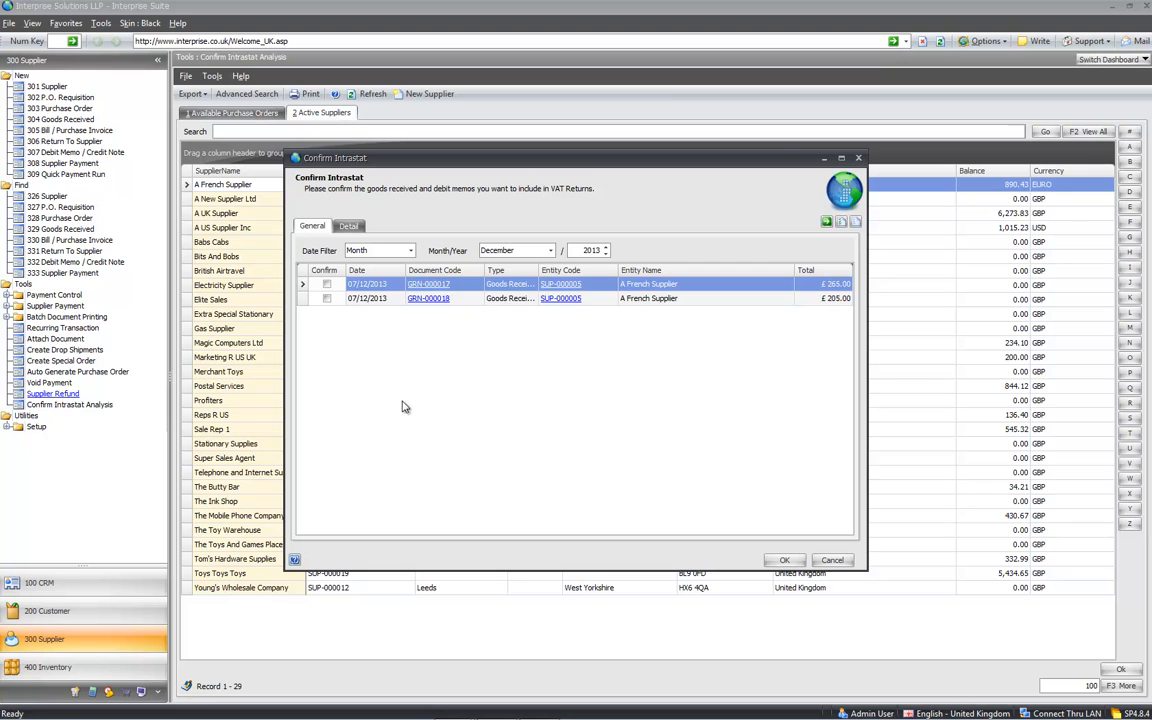
{"action": "left_click", "coordinate": [326, 284]}
{"action": "left_click", "coordinate": [347, 226]}
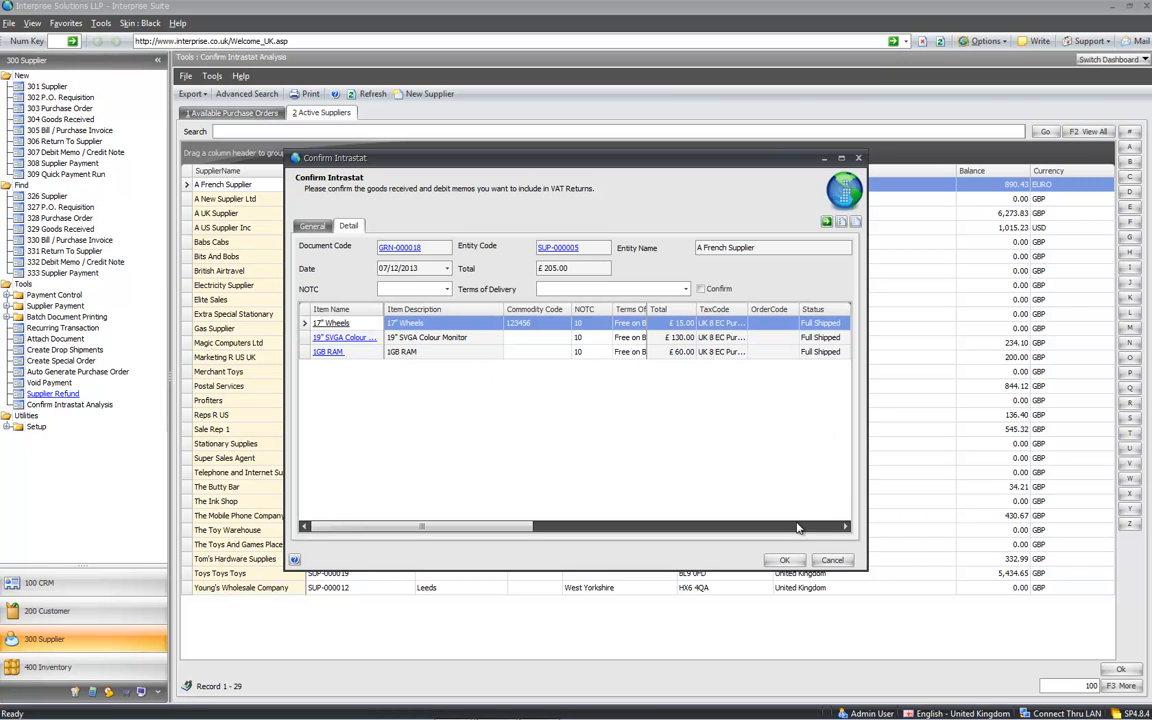
{"action": "left_click", "coordinate": [312, 226]}
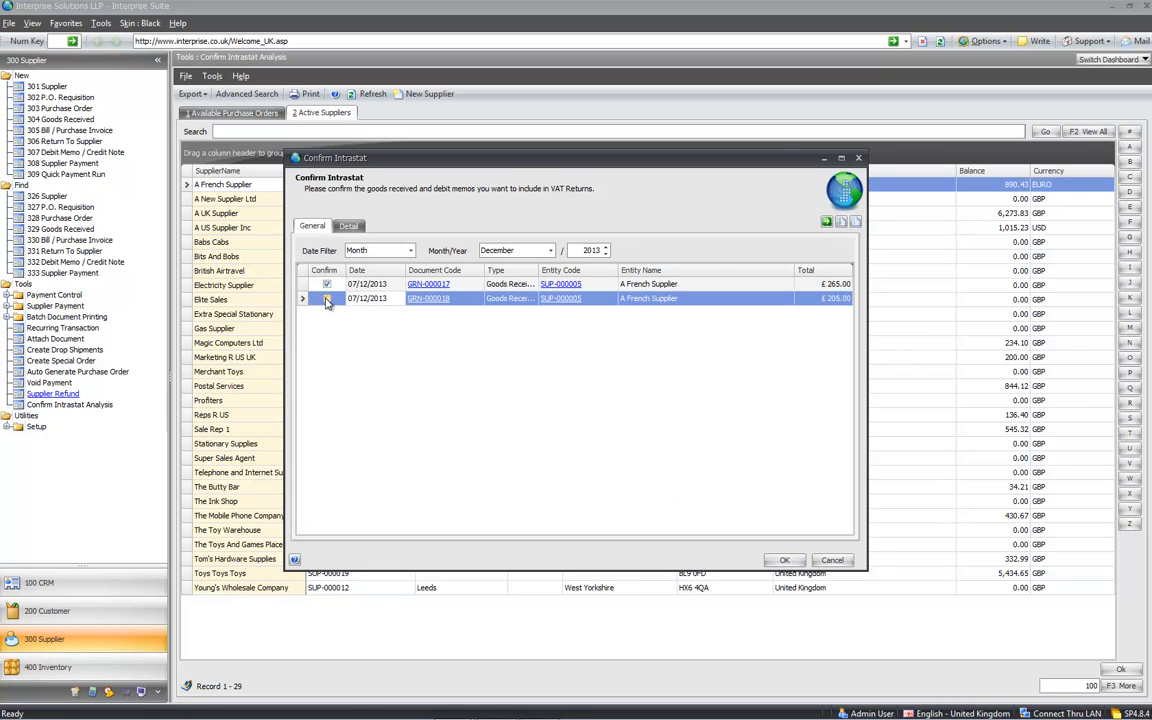
{"action": "left_click", "coordinate": [783, 560]}
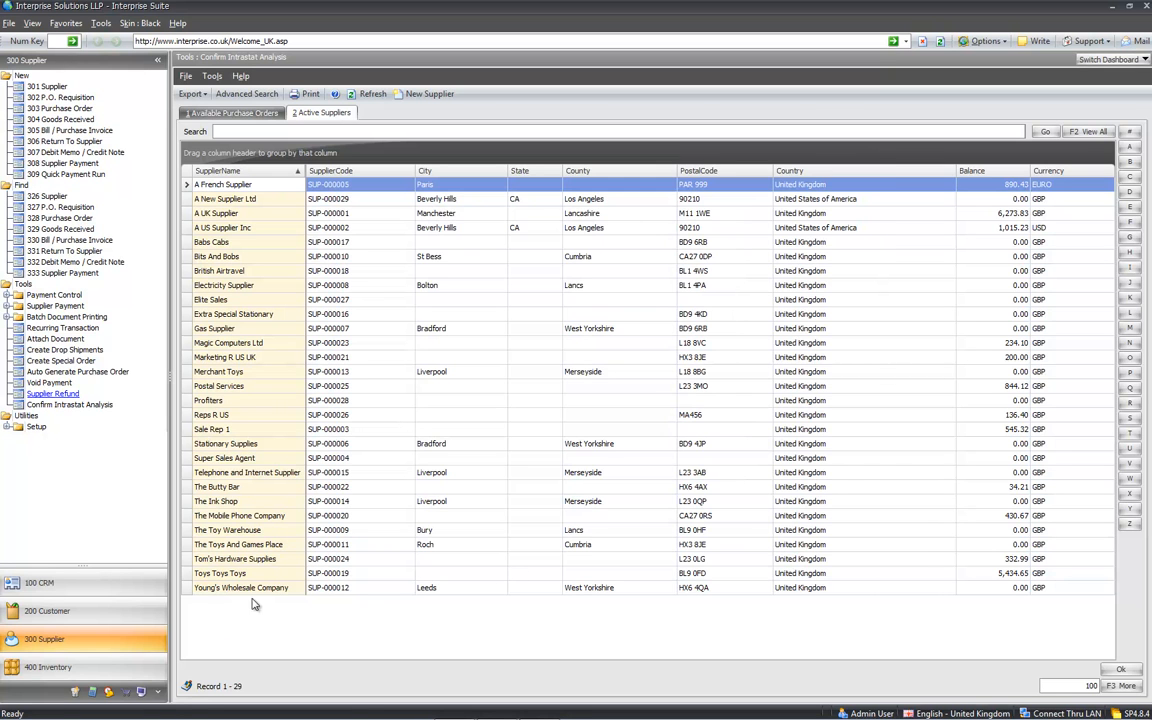
Step: Start a new Intrastat reconciliation in Accounting and produce the Arrival analysis, including unreconciled transactions
{"action": "left_click", "coordinate": [92, 691]}
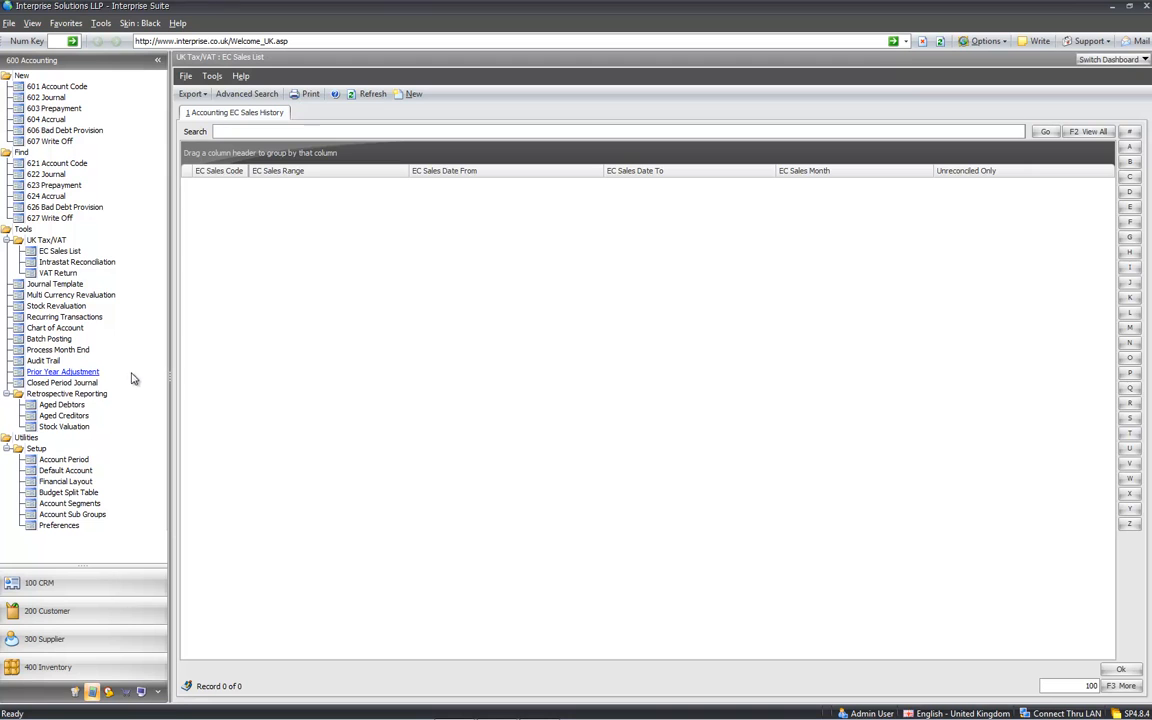
{"action": "left_click", "coordinate": [57, 264]}
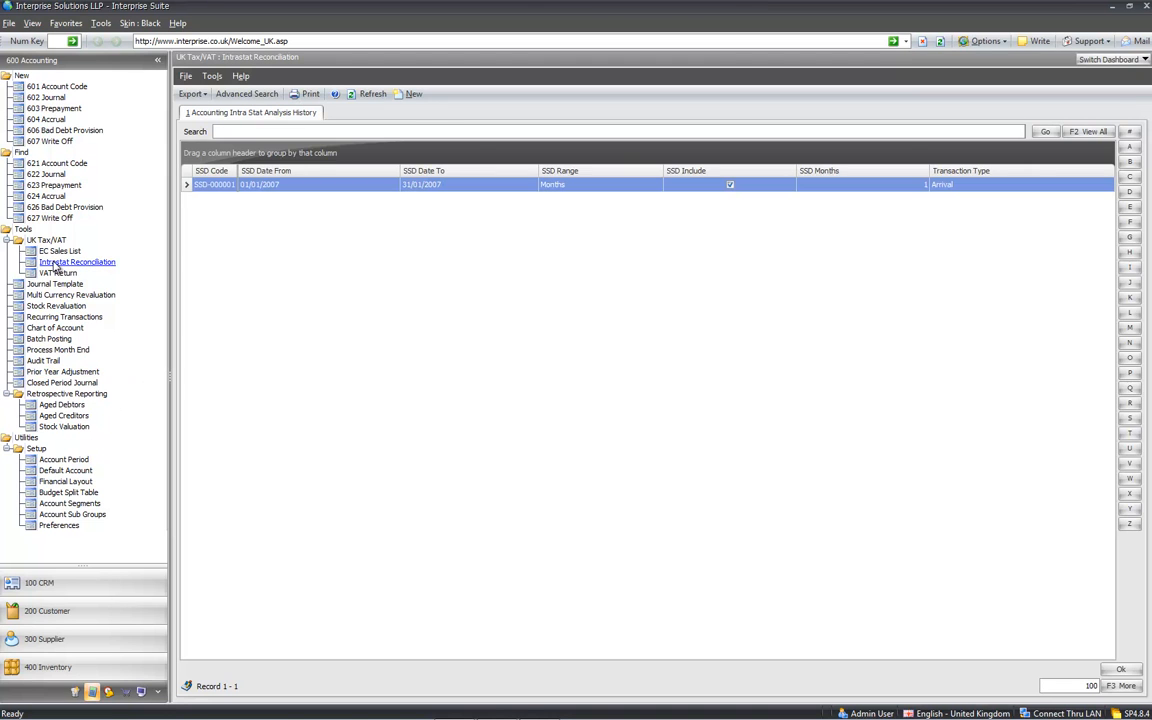
{"action": "left_click", "coordinate": [411, 95]}
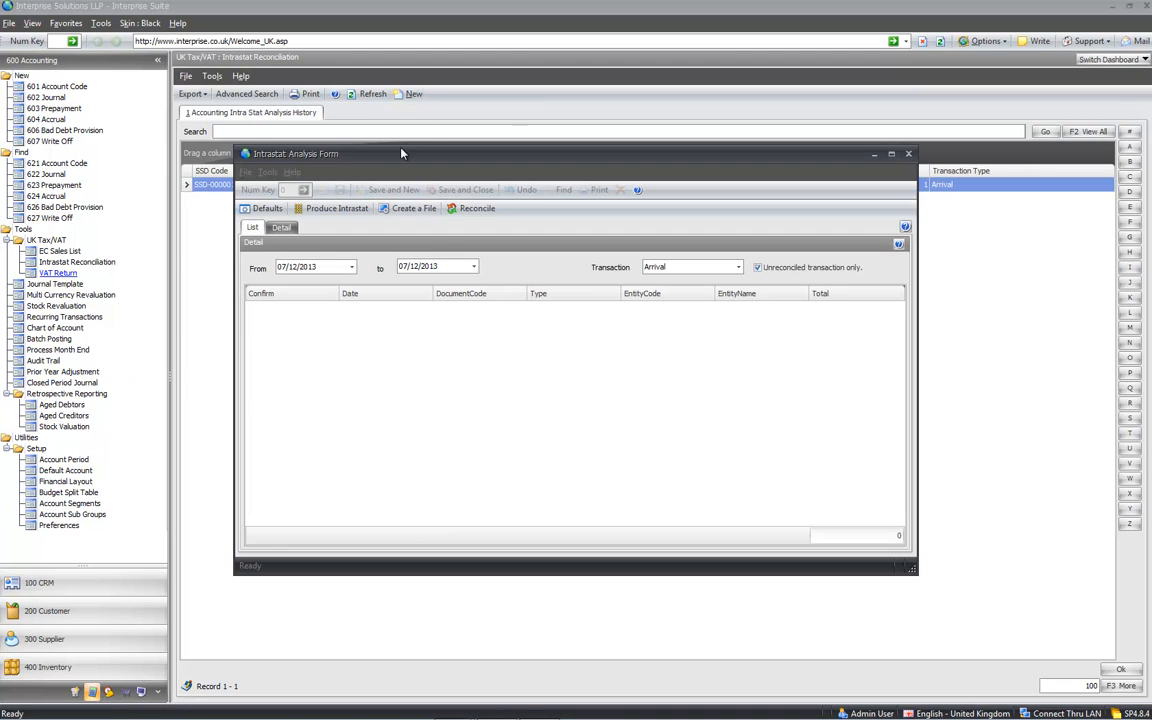
{"action": "left_click", "coordinate": [739, 268]}
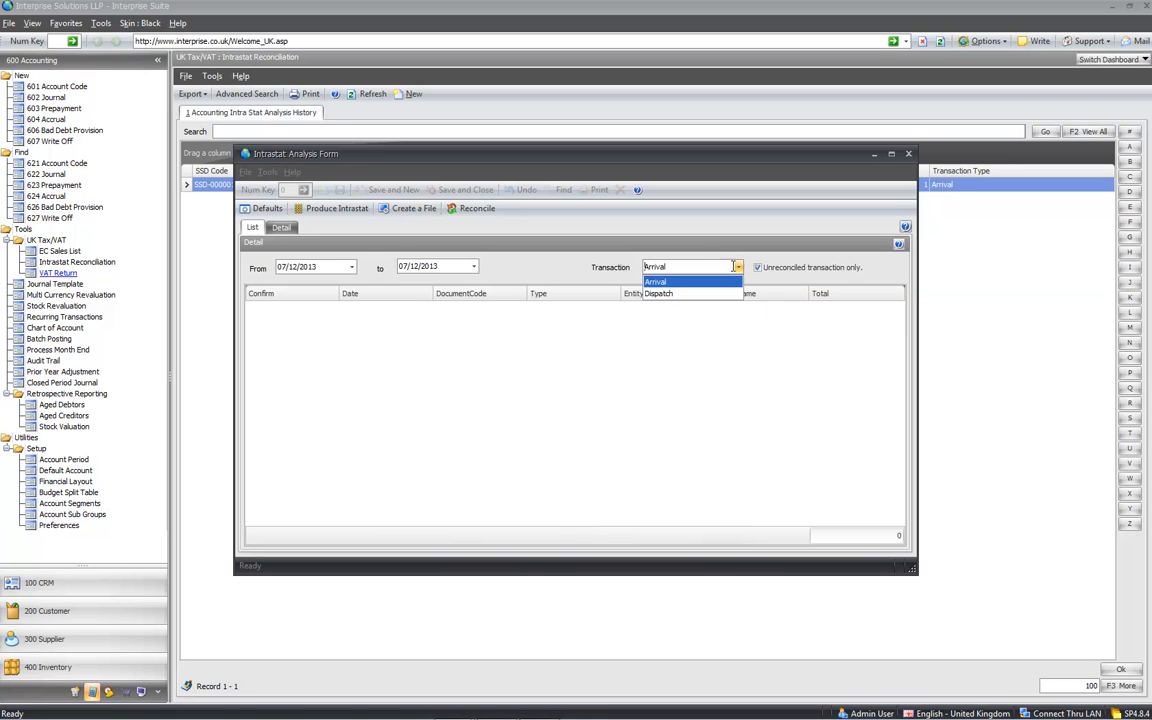
{"action": "left_click", "coordinate": [679, 283]}
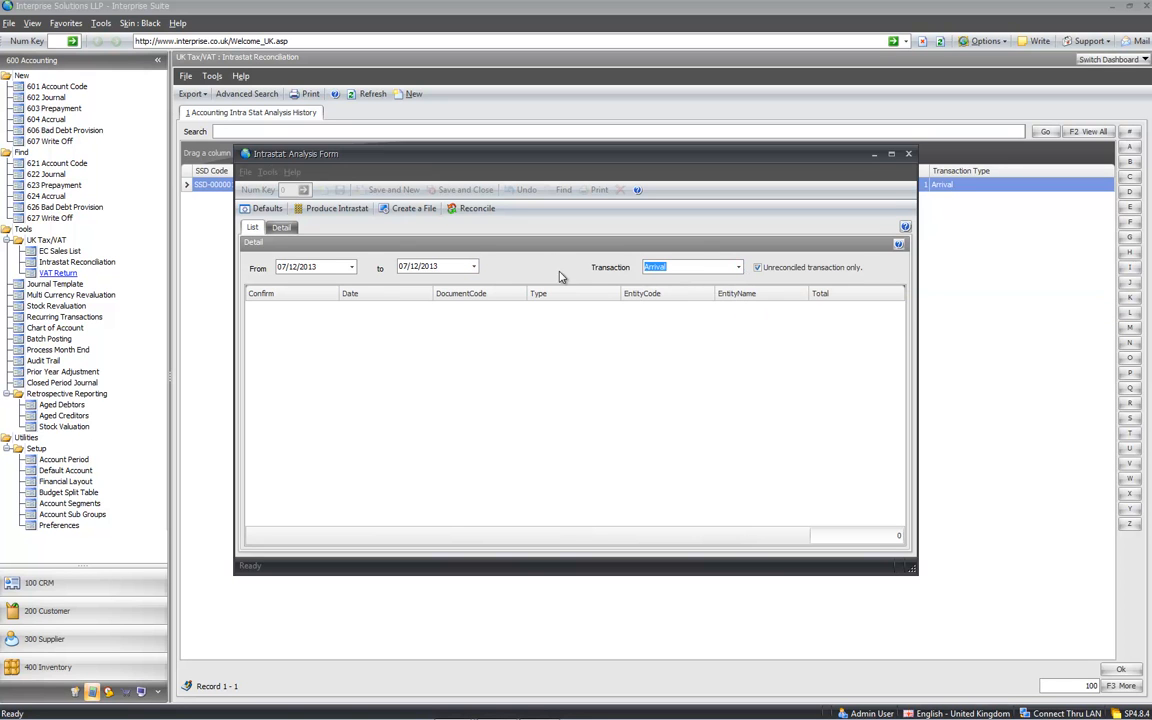
{"action": "left_click", "coordinate": [341, 209]}
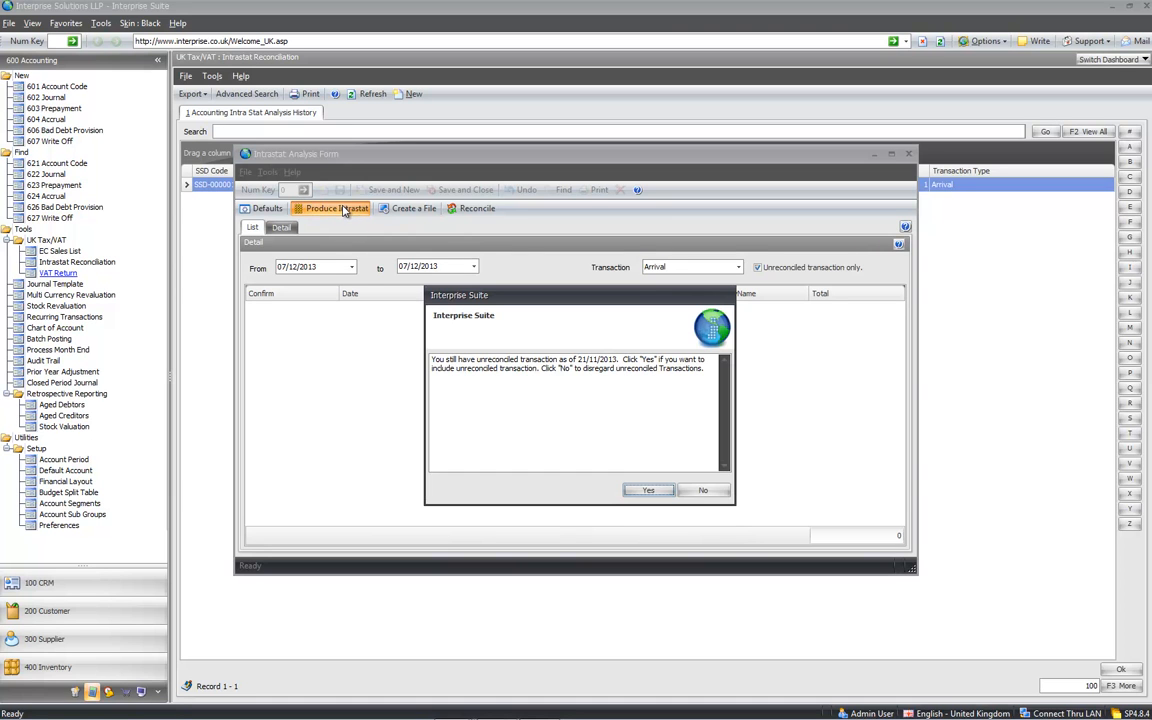
{"action": "left_click", "coordinate": [650, 491]}
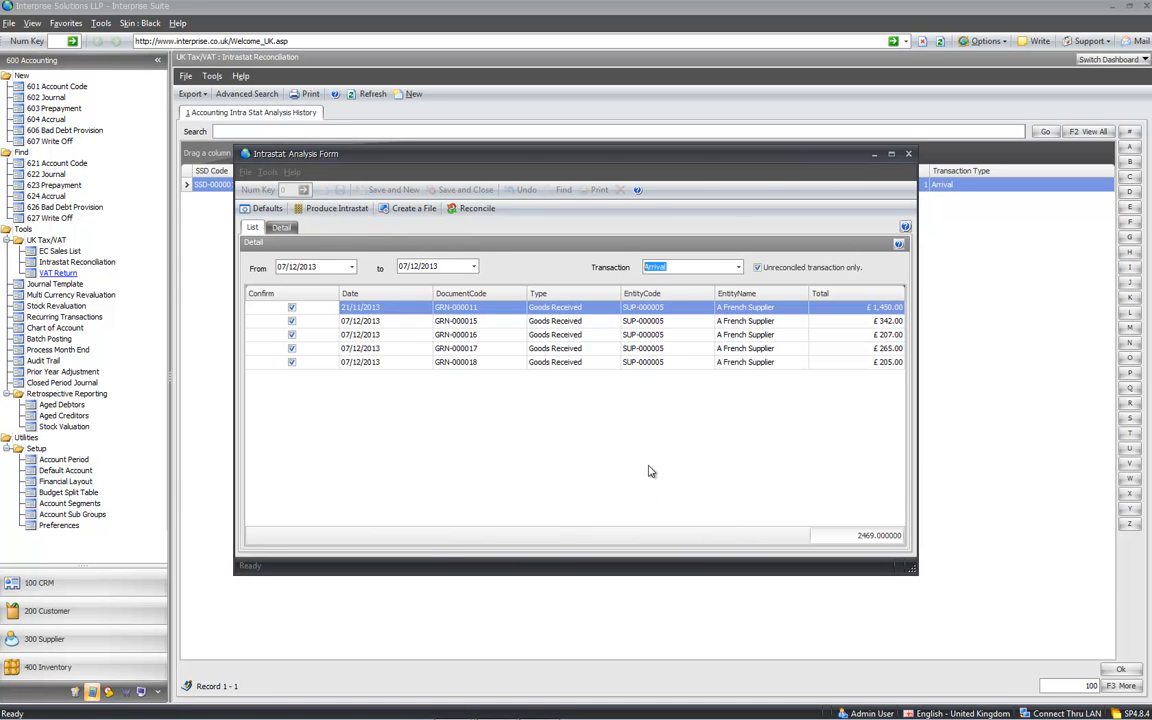
Step: Review the listed French supplier goods received entries and examine the line details of GRN-000011
{"action": "left_click", "coordinate": [483, 326]}
{"action": "left_click", "coordinate": [480, 348]}
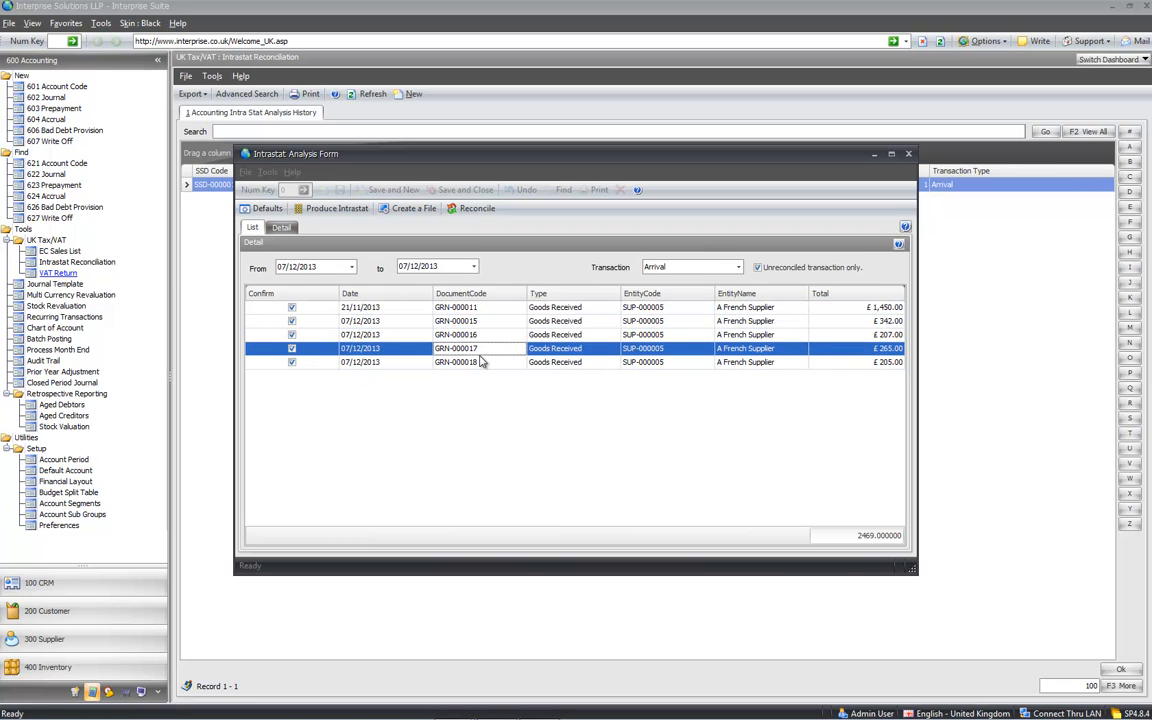
{"action": "left_click", "coordinate": [372, 307]}
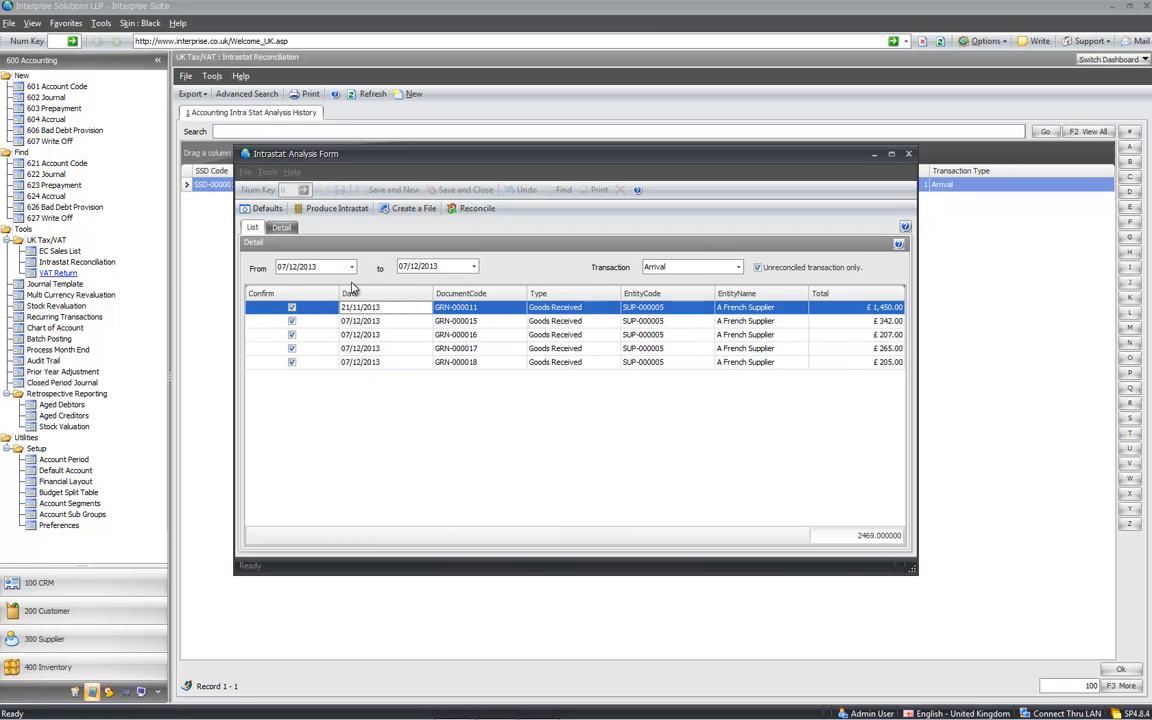
{"action": "left_click", "coordinate": [283, 228]}
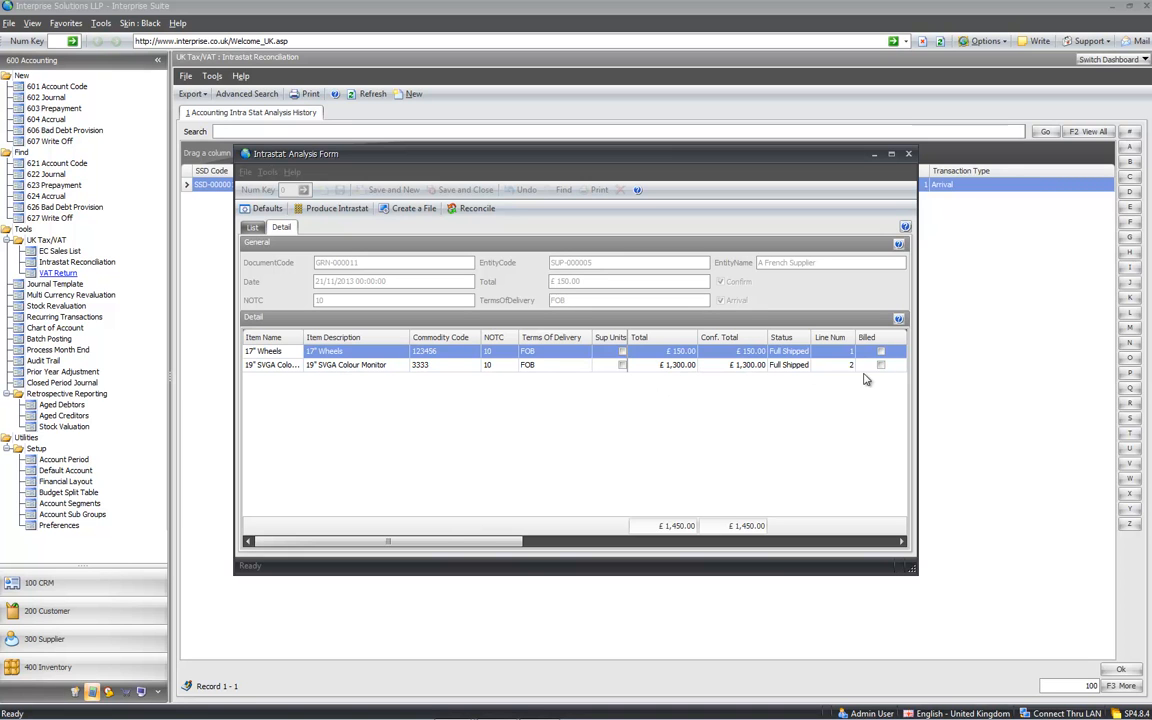
{"action": "left_click", "coordinate": [248, 228]}
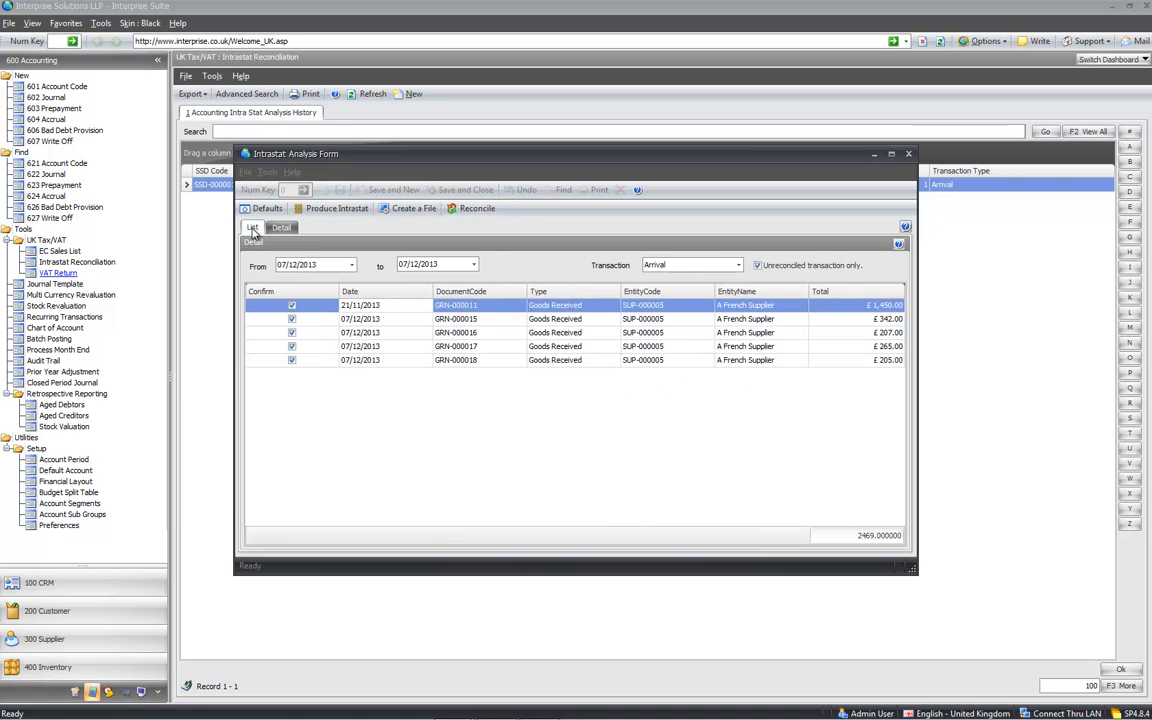
Step: Create an Excel file of the Arrival Intrastat analysis, view it and close it to return to the Intrastat Analysis Form
{"action": "left_click", "coordinate": [418, 212]}
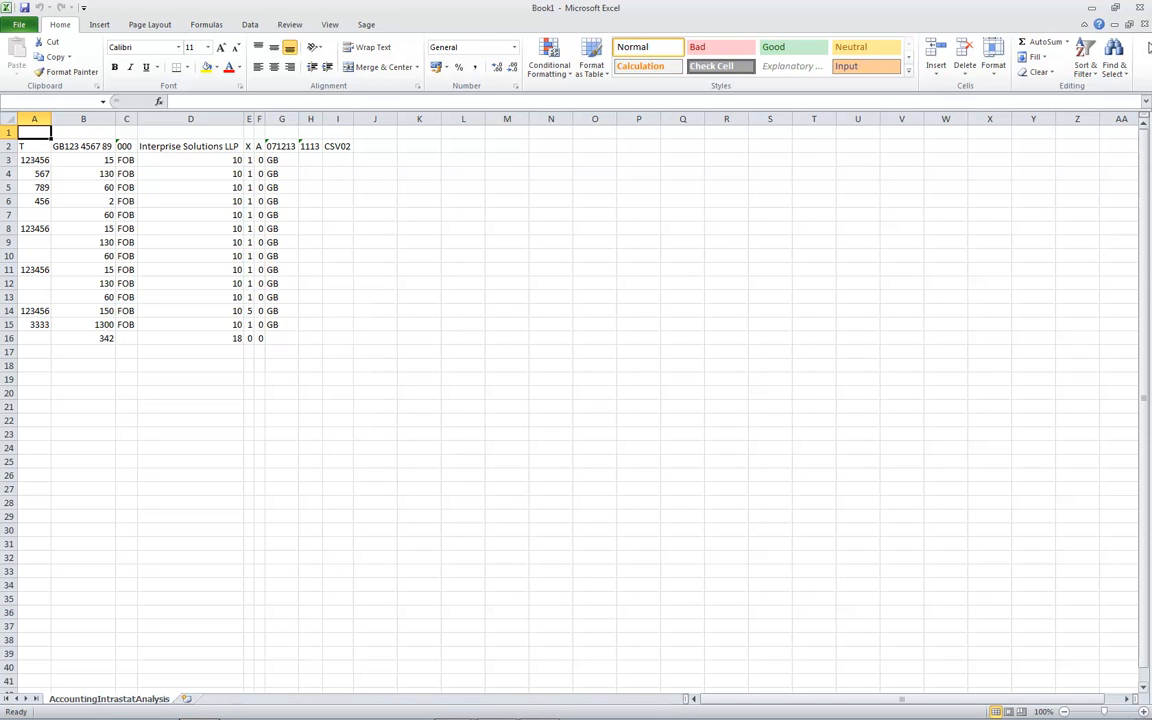
{"action": "key", "text": "alt+F4"}
{"action": "left_click", "coordinate": [574, 382]}
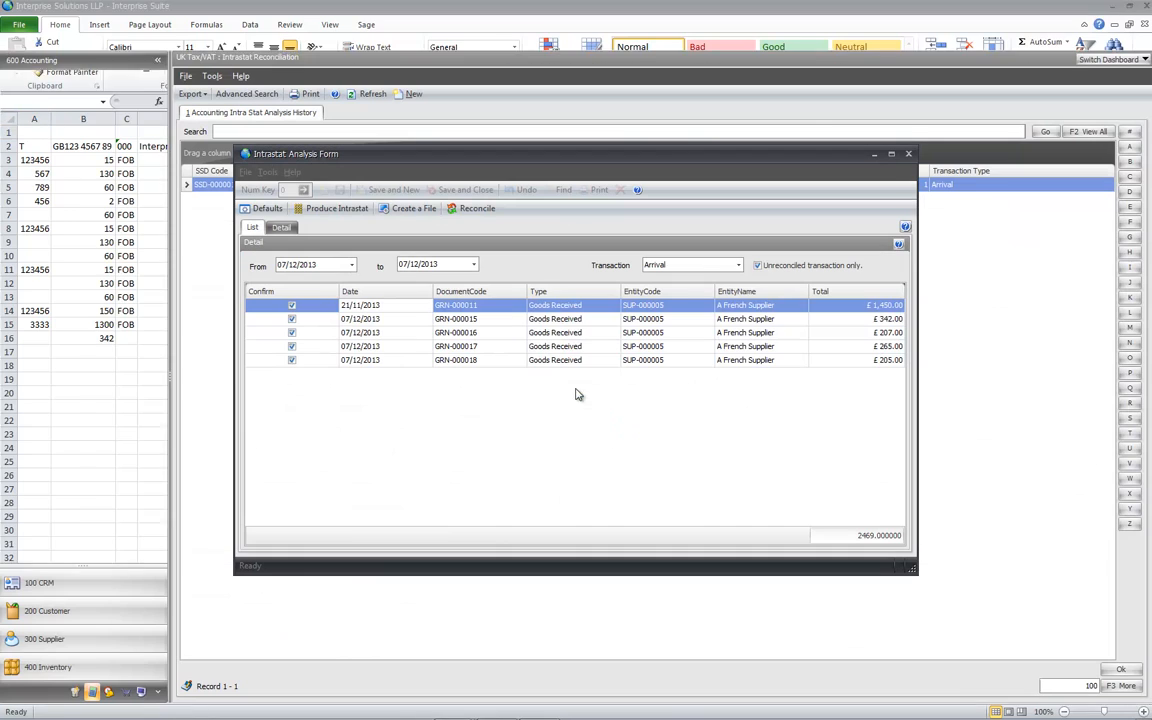
Step: Switch the analysis to Dispatch transactions and produce the Intrastat, including unreconciled transactions
{"action": "left_click", "coordinate": [725, 266]}
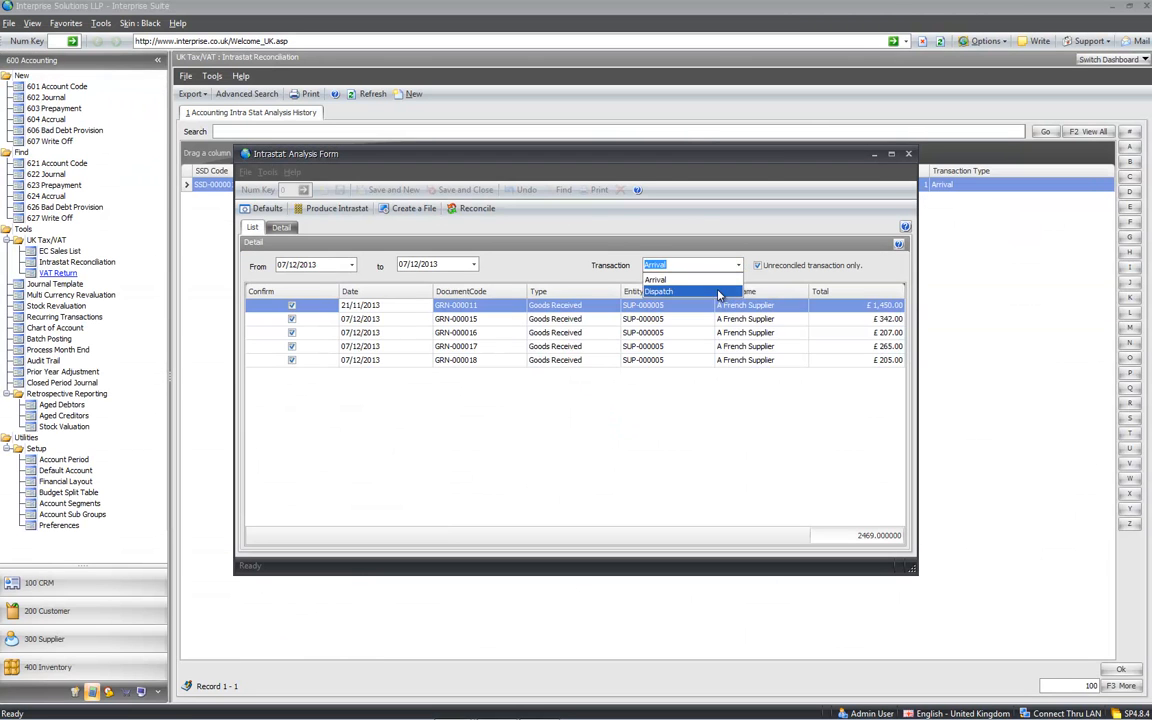
{"action": "left_click", "coordinate": [657, 291]}
{"action": "left_click", "coordinate": [338, 211]}
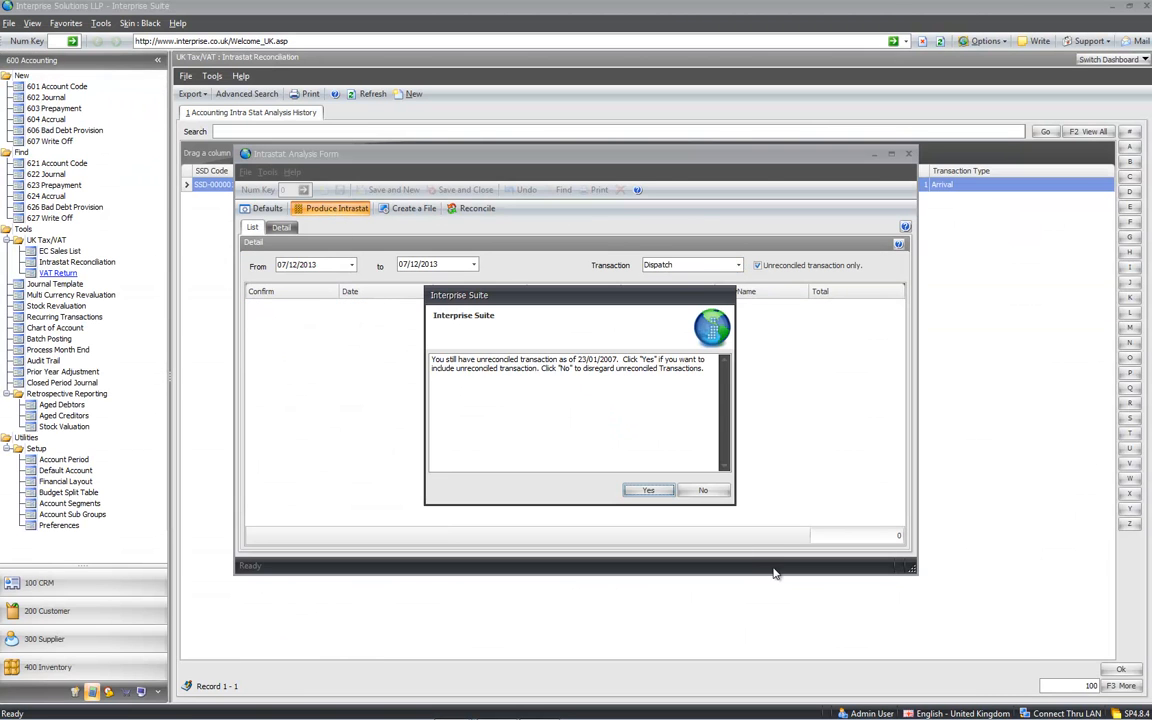
{"action": "left_click", "coordinate": [648, 490]}
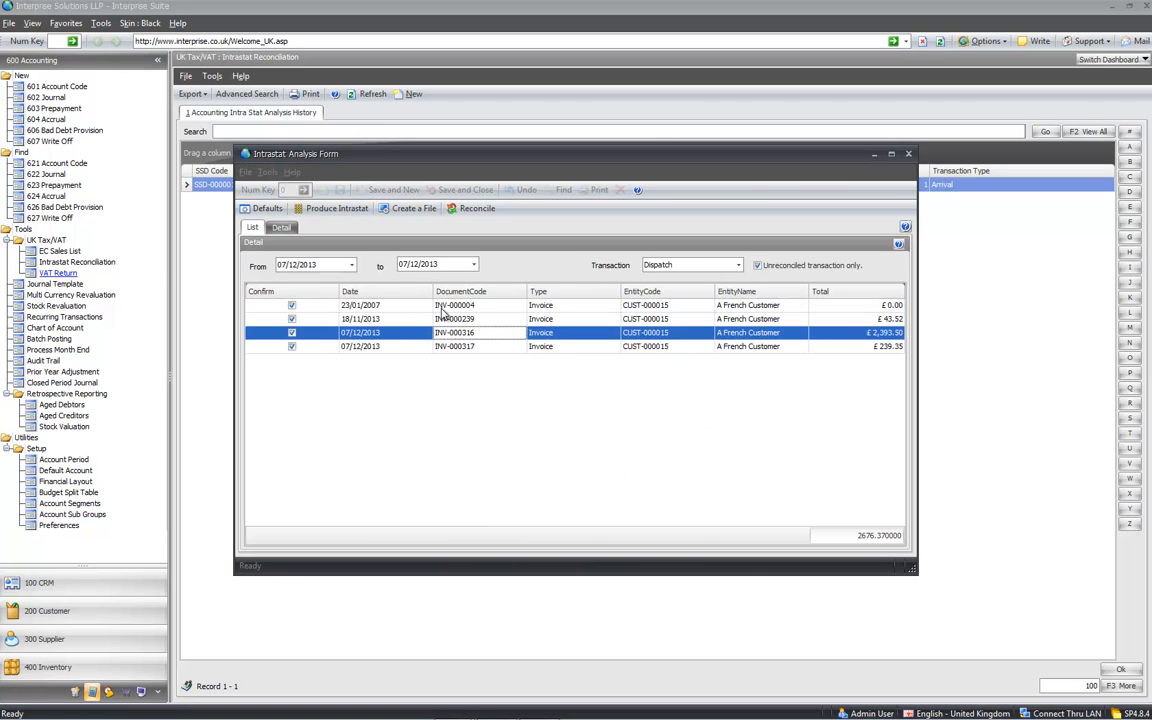
Step: Examine the line details of invoice INV-000316, return to the dispatch list and close the Intrastat Analysis Form
{"action": "double_click", "coordinate": [411, 332]}
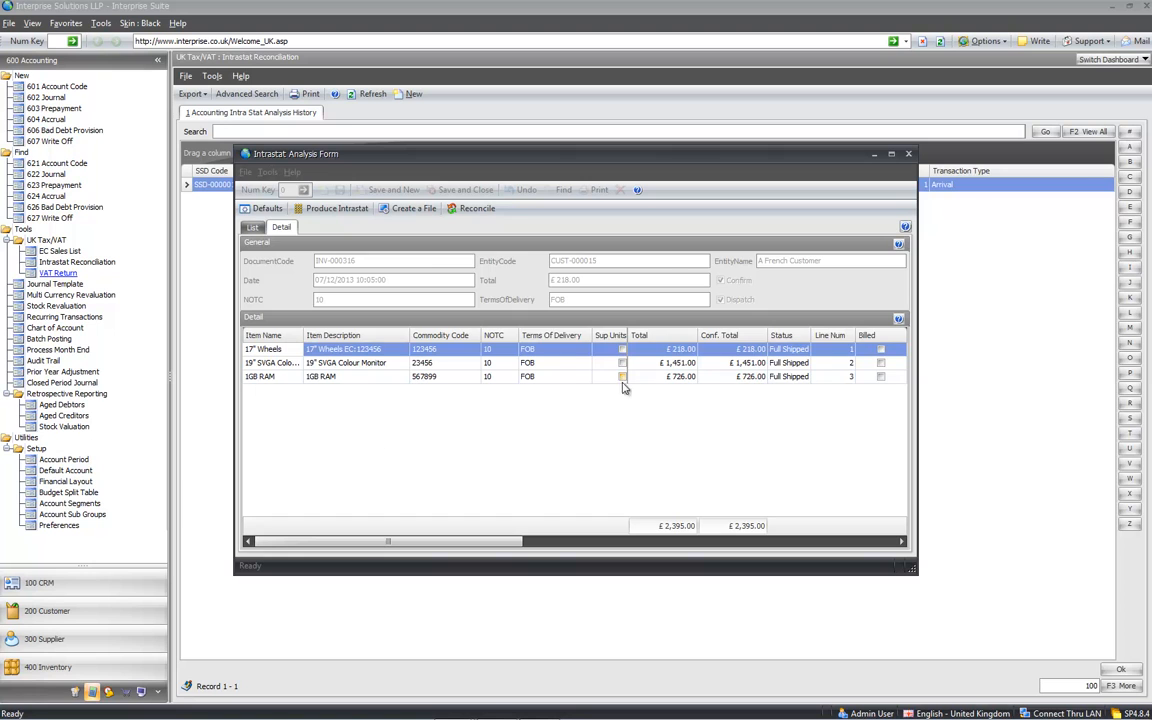
{"action": "left_click", "coordinate": [254, 228]}
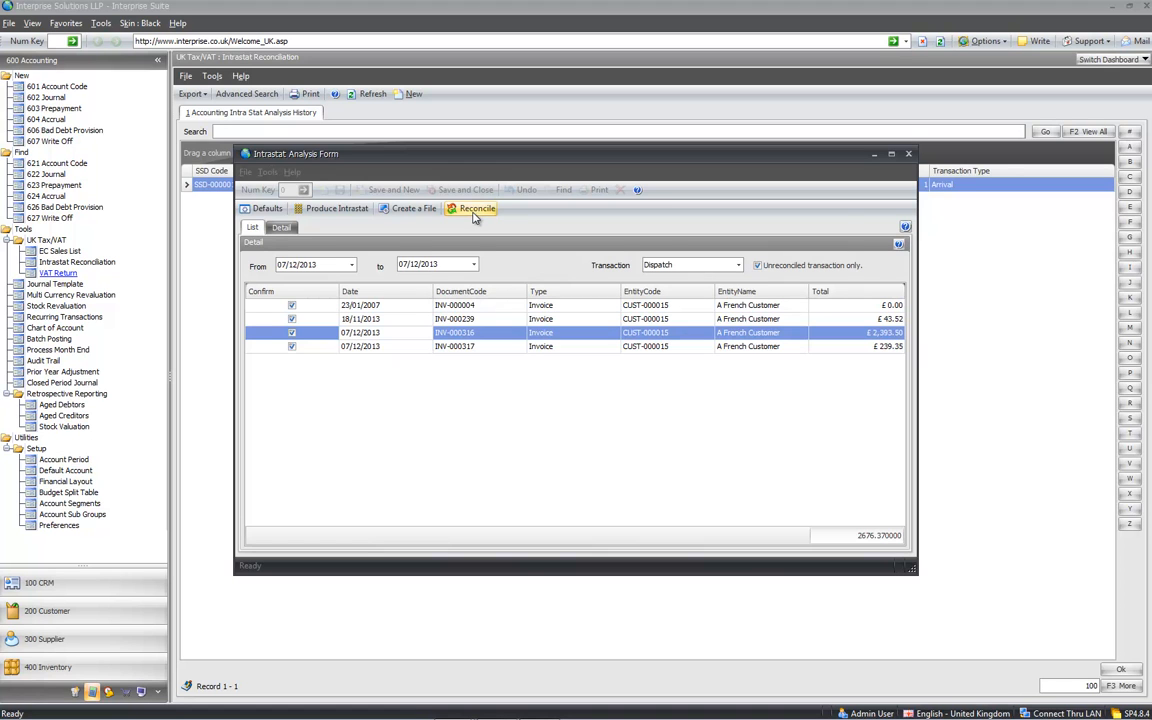
{"action": "left_click", "coordinate": [909, 154]}
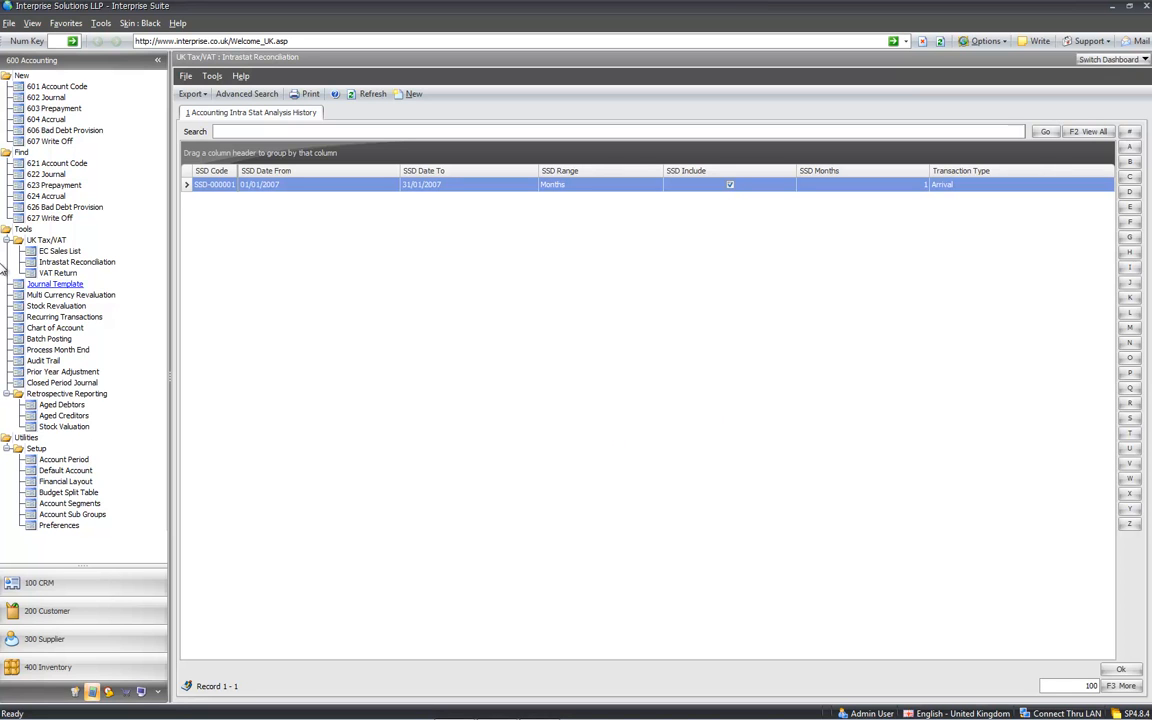
Step: Start a new multi-currency revaluation, retrieve its transactions, and enlarge and reposition the window to show them
{"action": "left_click", "coordinate": [60, 295]}
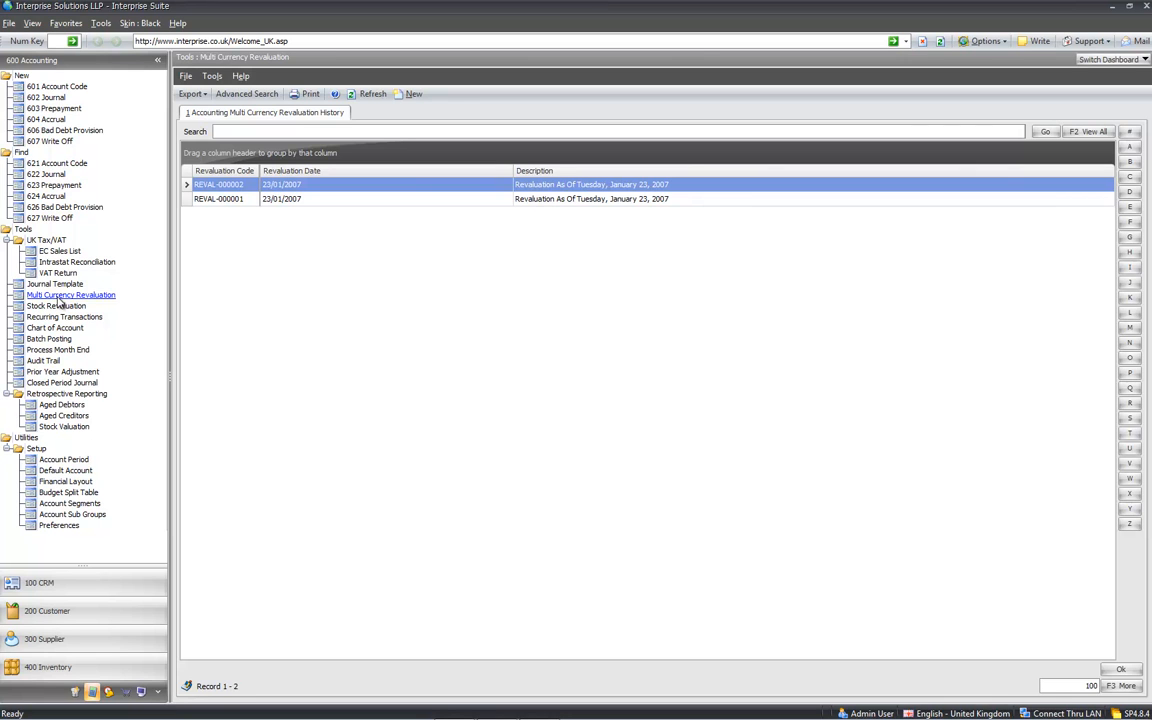
{"action": "left_click", "coordinate": [224, 198]}
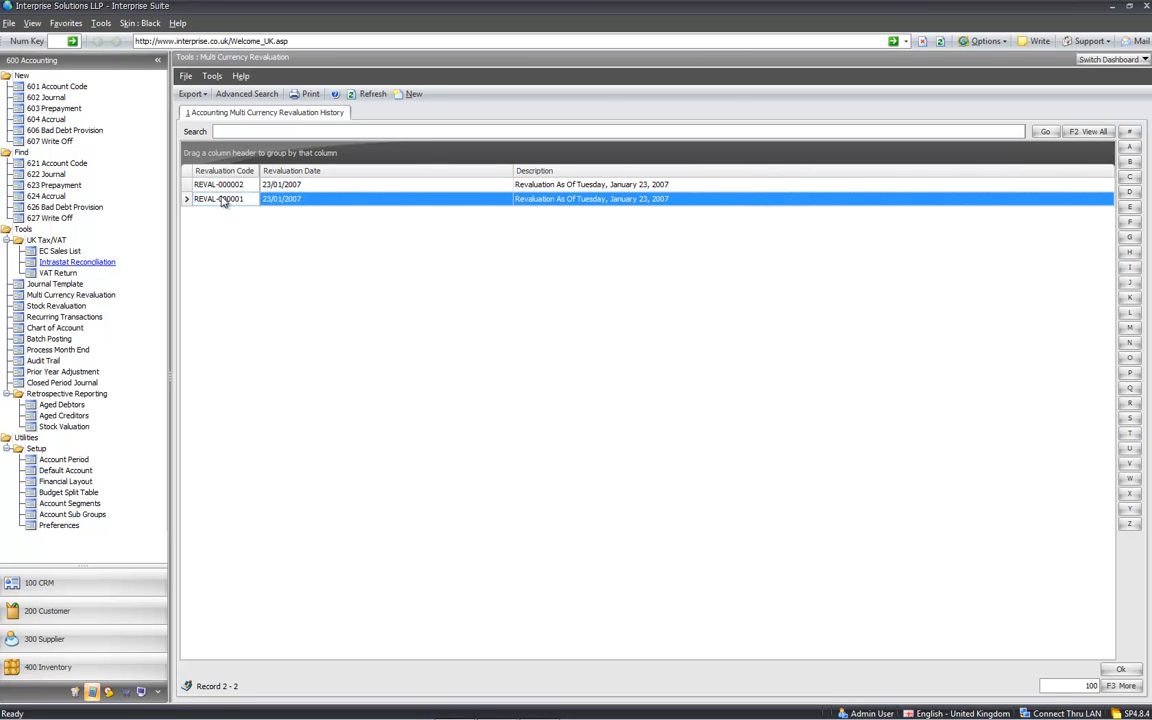
{"action": "left_click", "coordinate": [412, 93]}
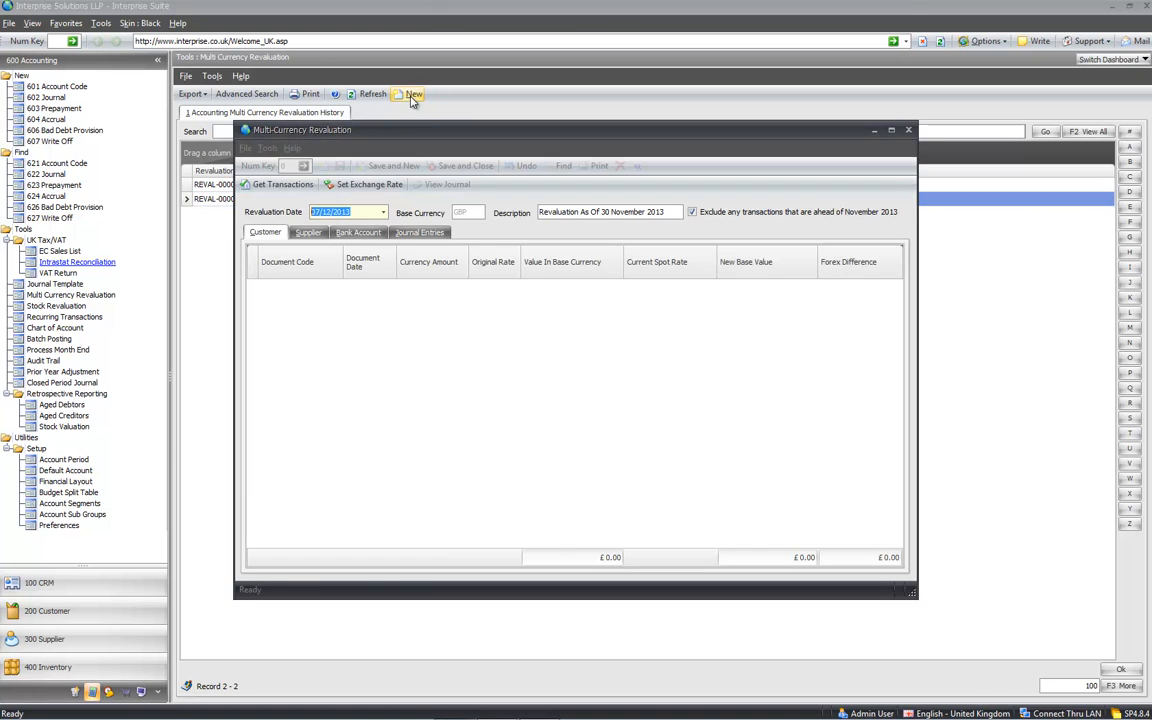
{"action": "left_click", "coordinate": [282, 184]}
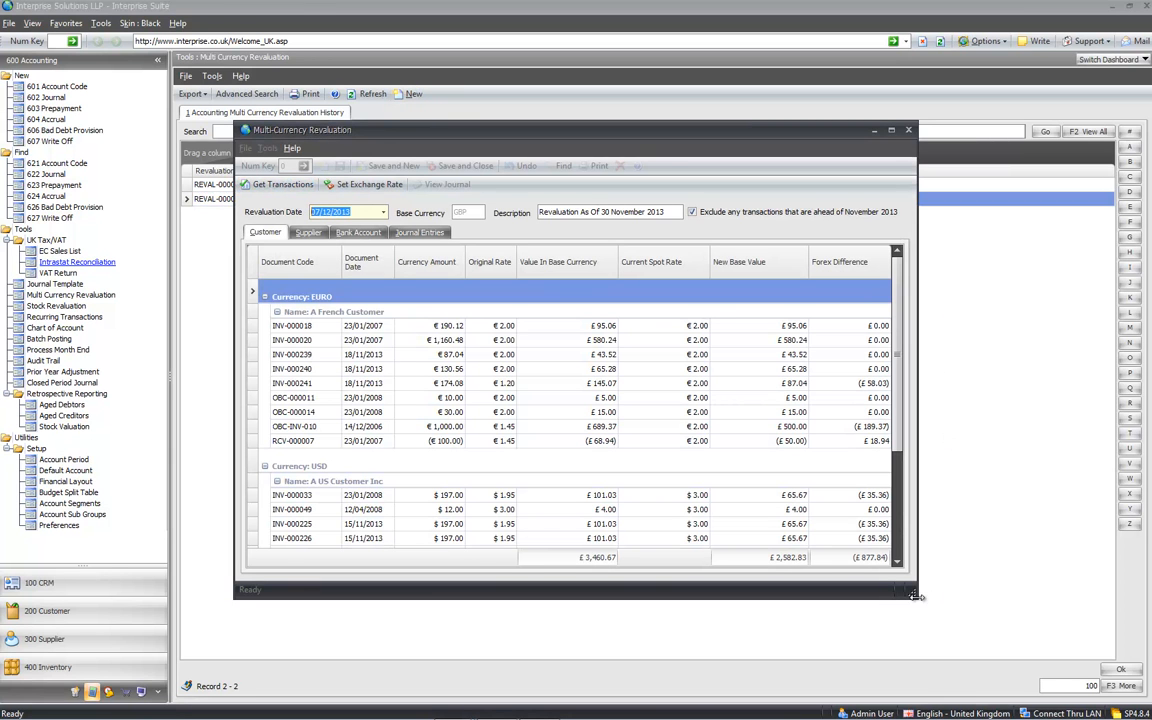
{"action": "left_click_drag", "start_coordinate": [912, 598], "coordinate": [1135, 693]}
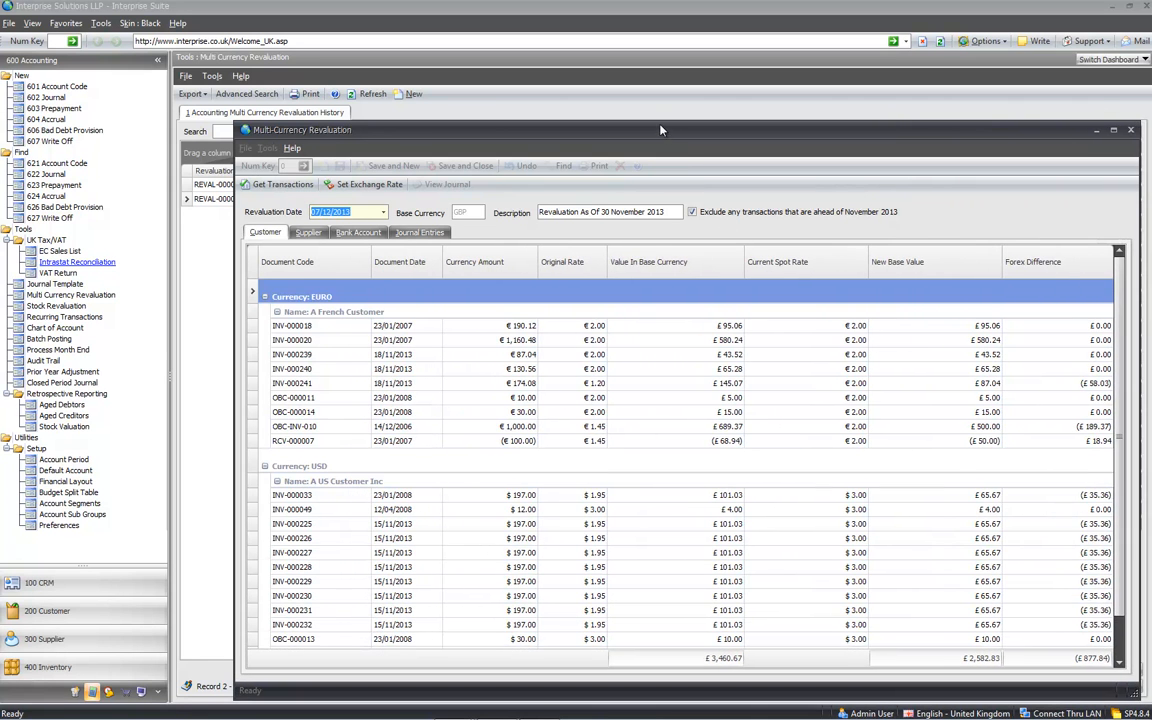
{"action": "left_click_drag", "start_coordinate": [664, 131], "coordinate": [538, 74]}
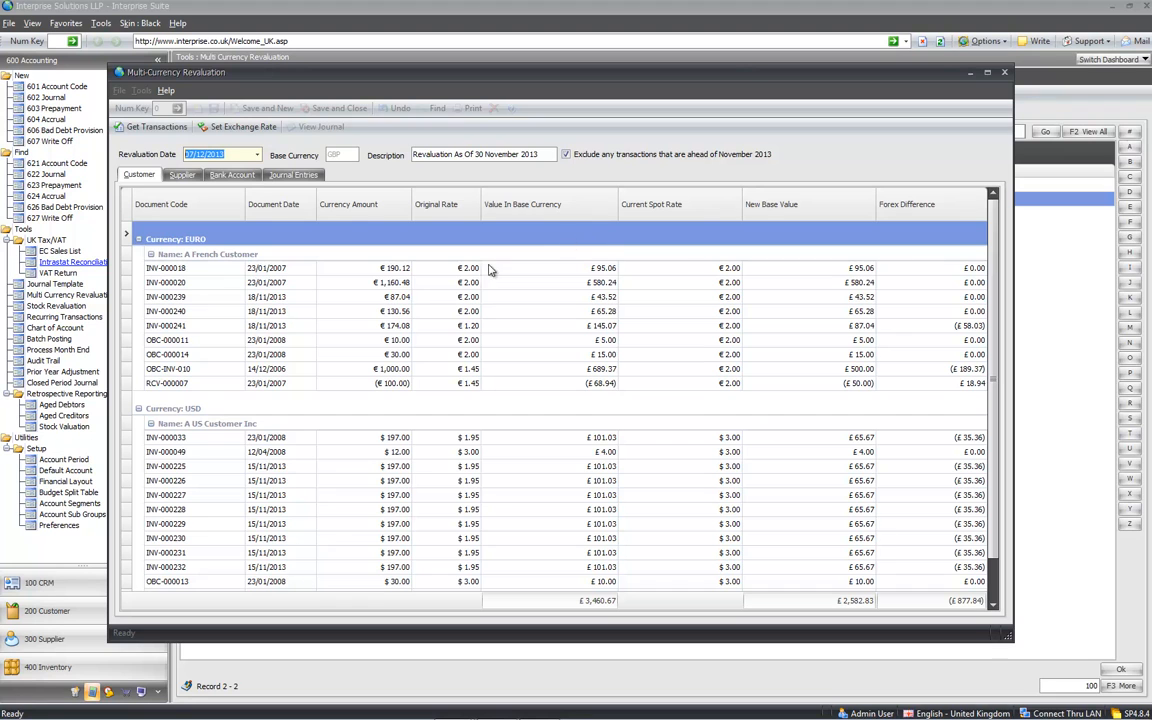
Step: Examine the currency amount, original rate, base currency value and current spot rate of invoice INV-000018
{"action": "left_click", "coordinate": [186, 268]}
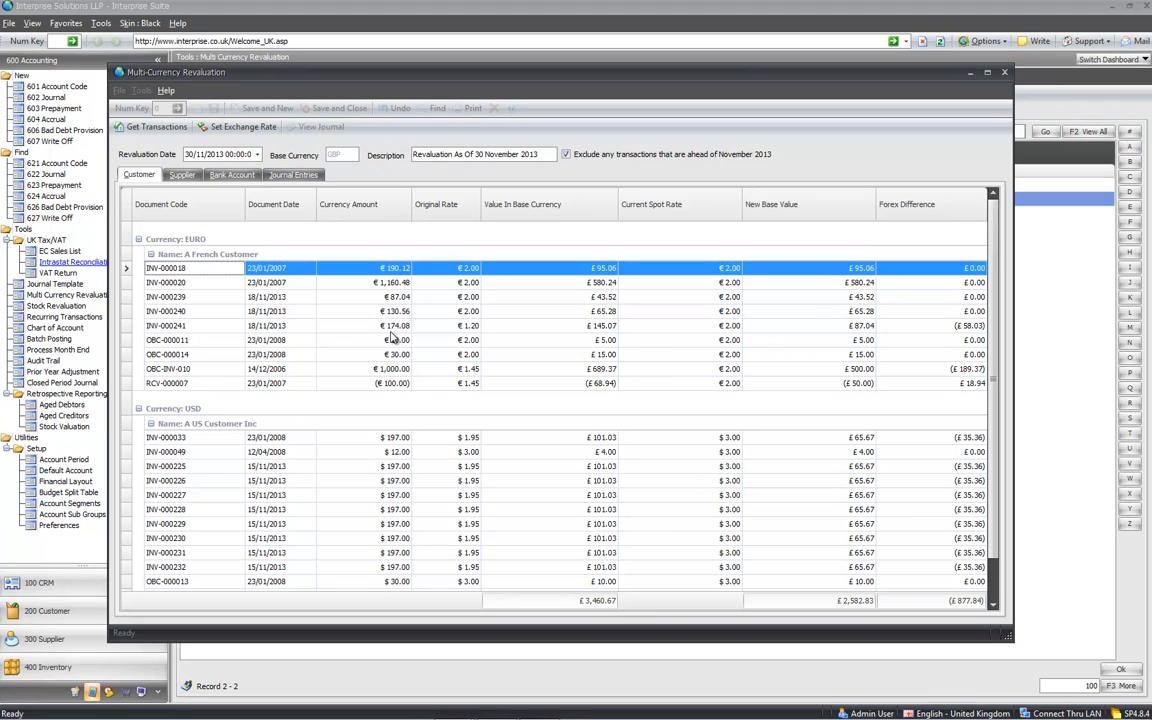
{"action": "left_click", "coordinate": [362, 268]}
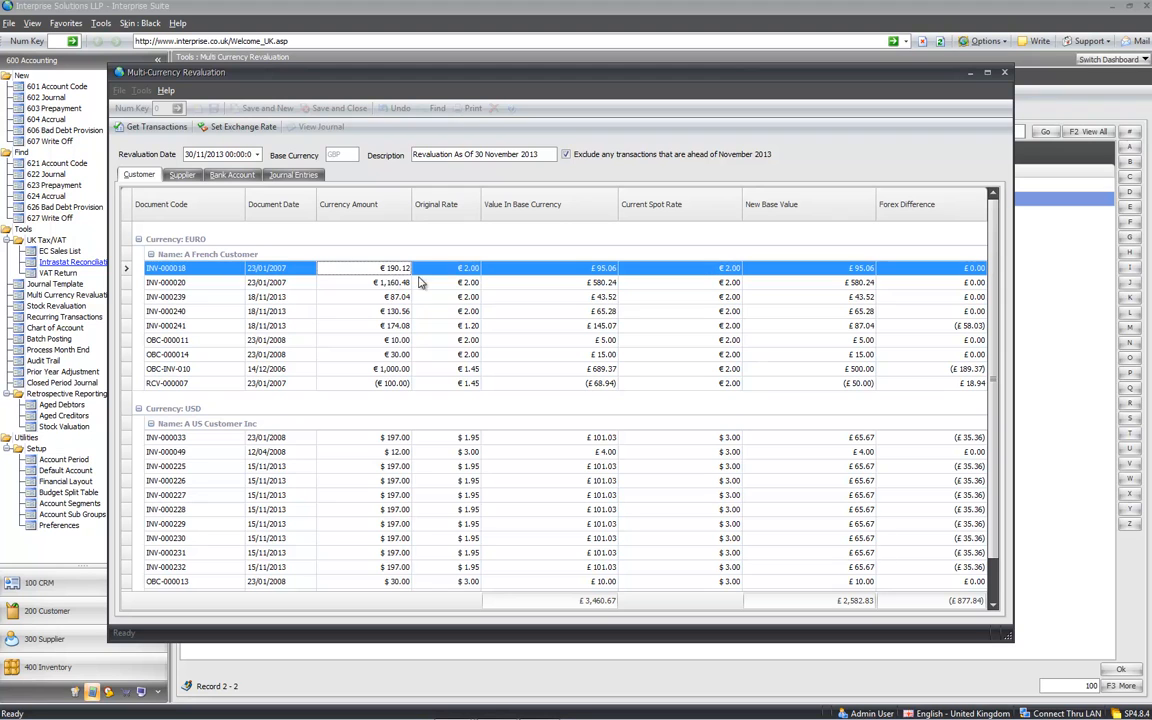
{"action": "left_click", "coordinate": [443, 268]}
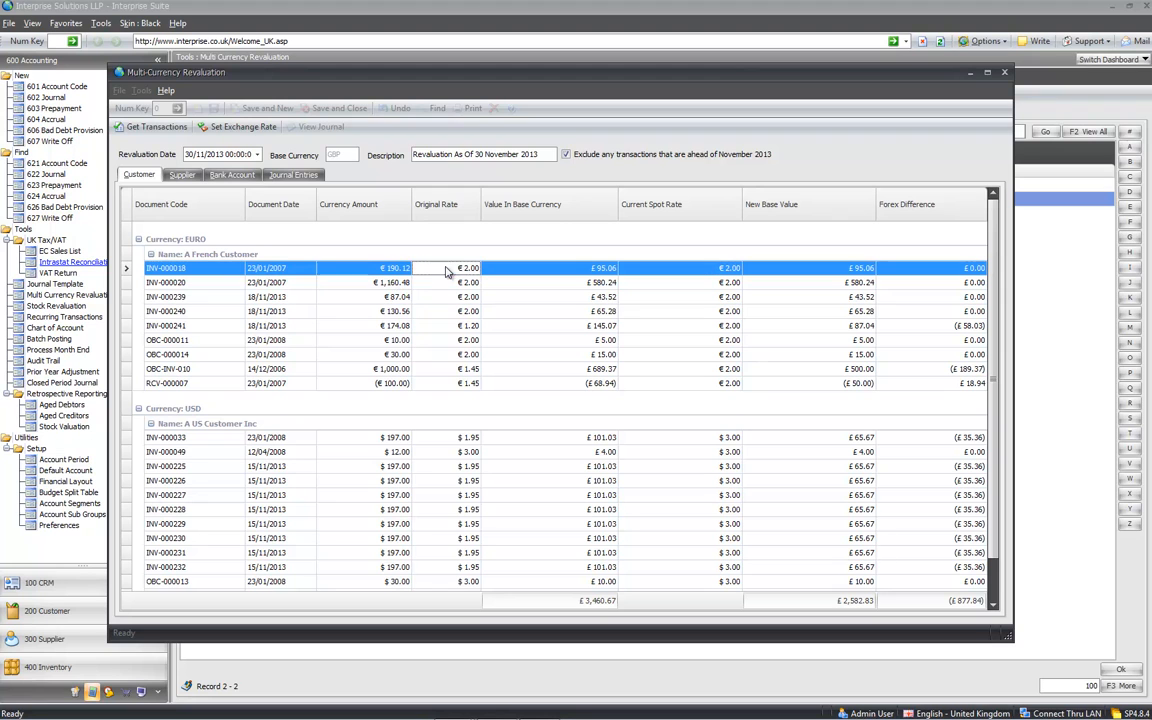
{"action": "left_click", "coordinate": [549, 270]}
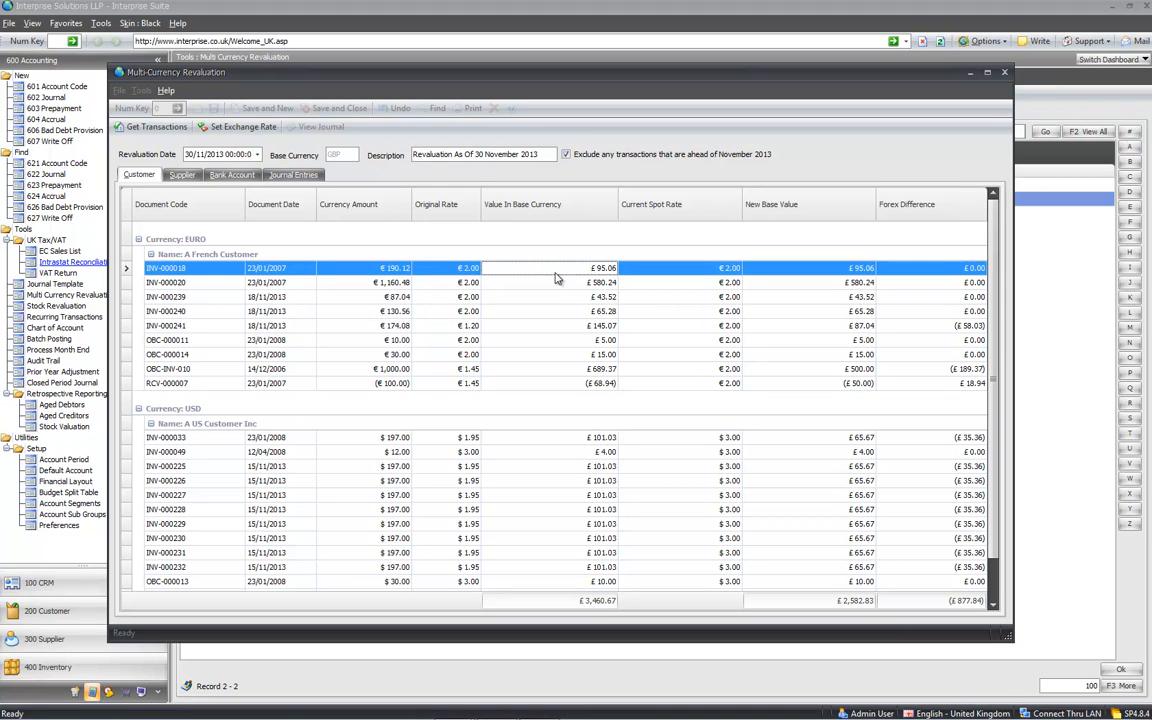
{"action": "left_click", "coordinate": [703, 270]}
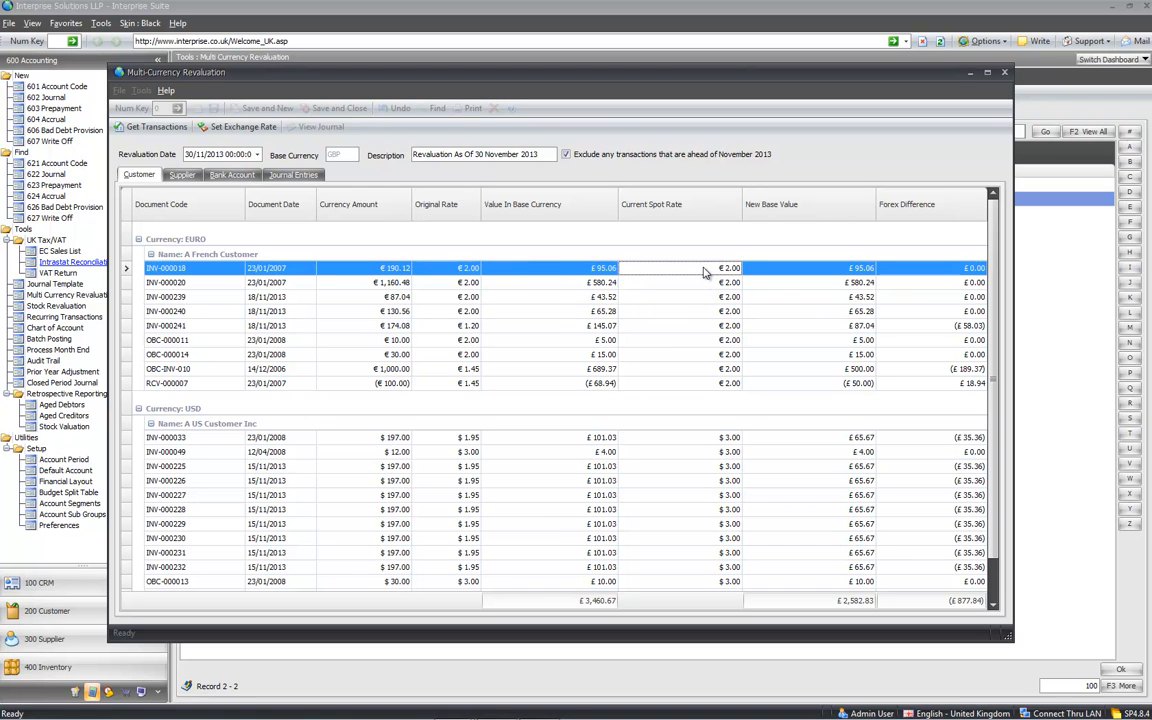
Step: Set the EURO exchange rate to 1.2, save it, and check the spot rate and new base value of INV-000018
{"action": "left_click", "coordinate": [222, 125]}
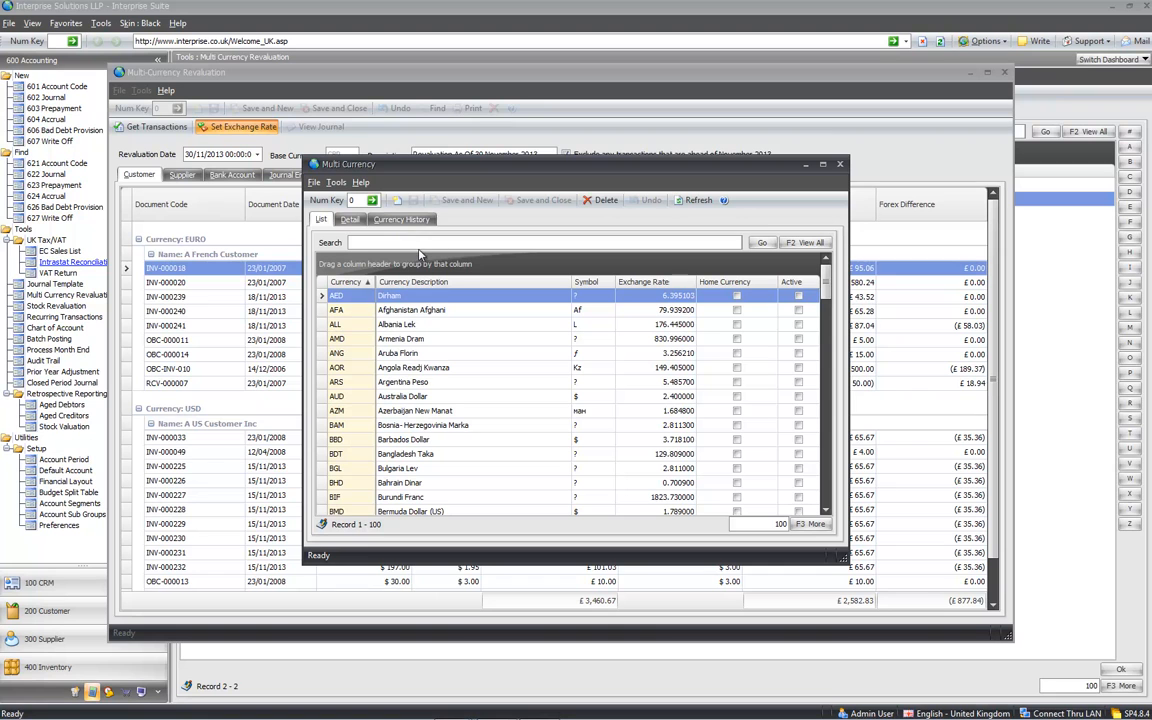
{"action": "key", "text": "Return"}
{"action": "left_click", "coordinate": [505, 307]}
{"action": "key", "text": "Tab"}
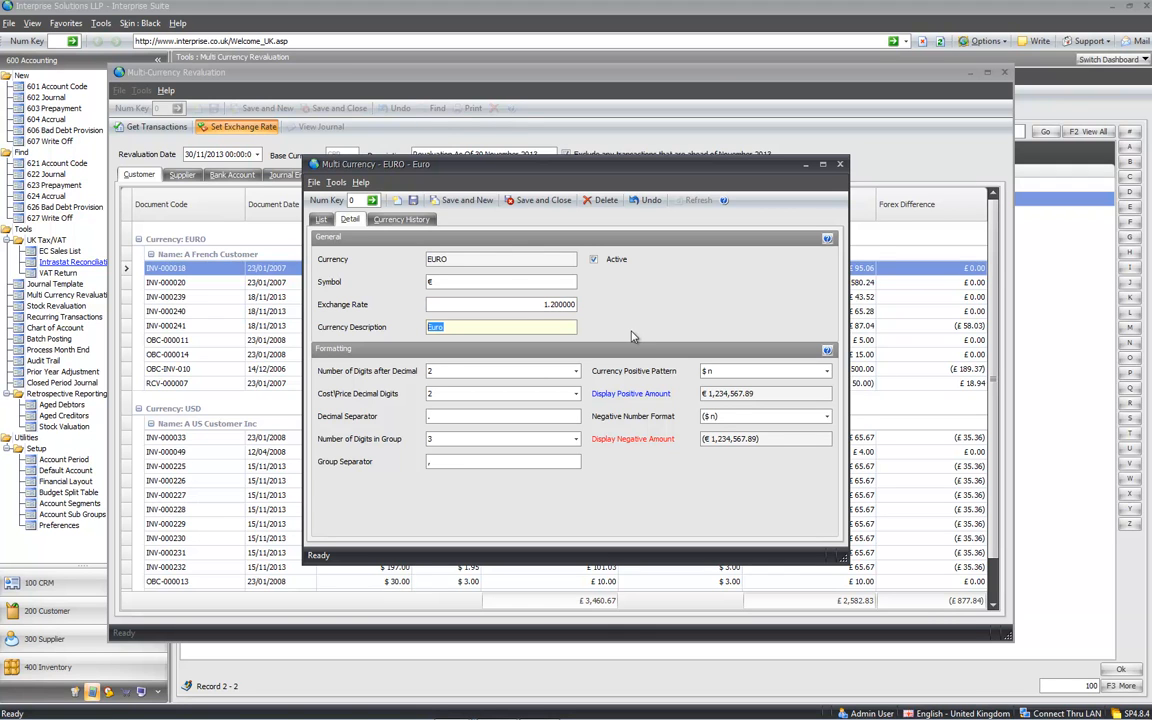
{"action": "left_click", "coordinate": [543, 200]}
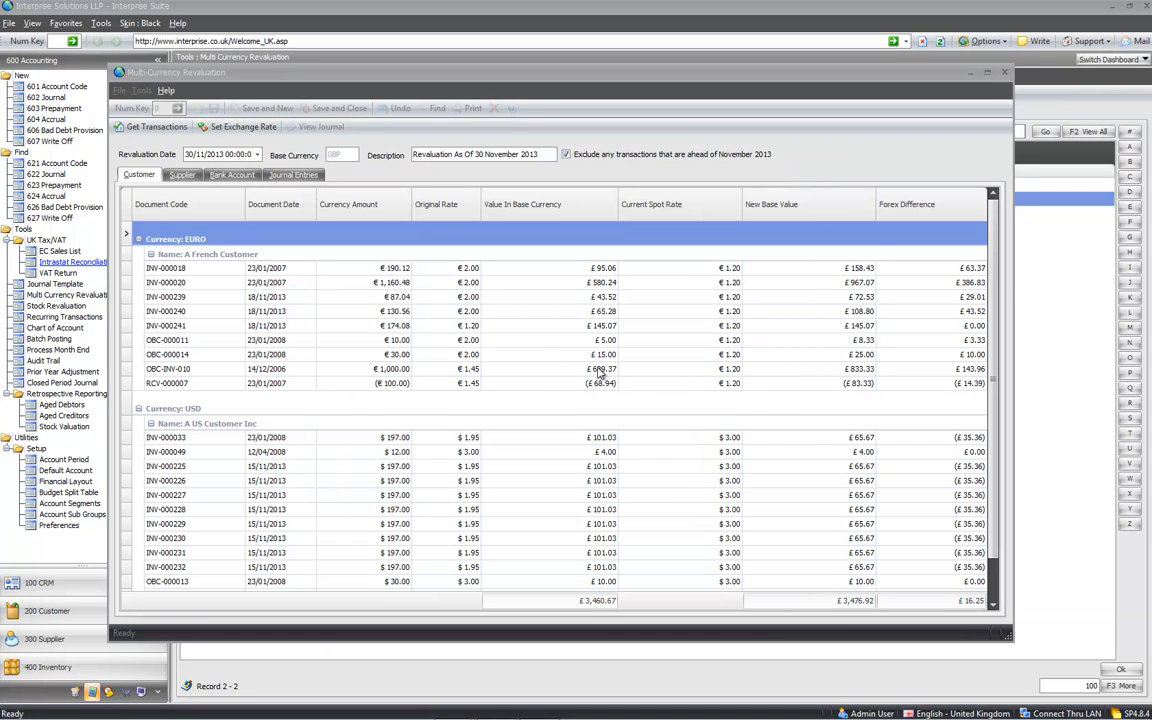
{"action": "left_click", "coordinate": [636, 265]}
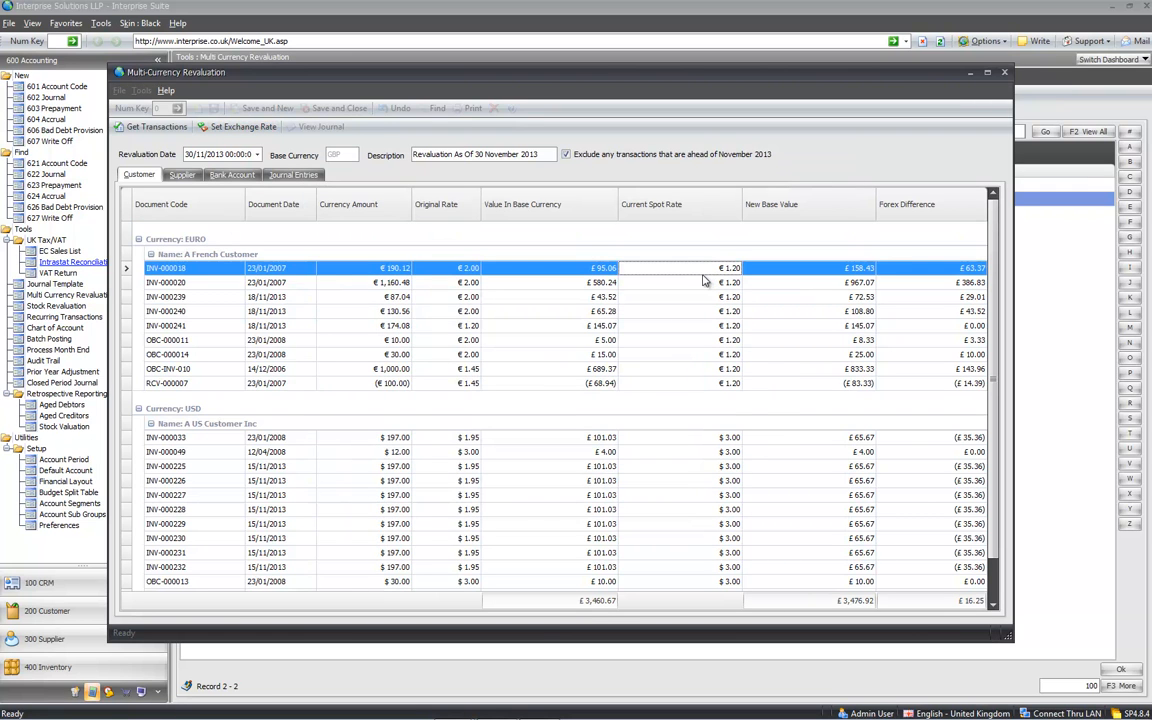
{"action": "left_click", "coordinate": [836, 272]}
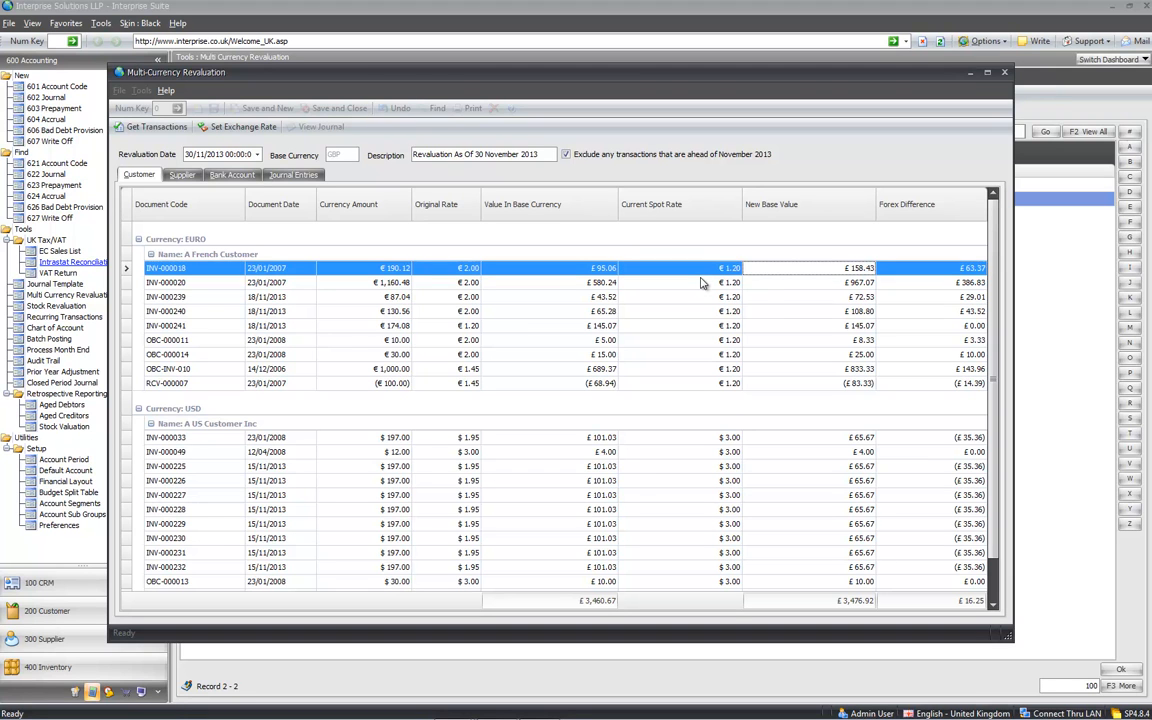
Step: Check the forex difference of INV-000018 and examine the USD transactions, selecting INV-000033 of the US customer
{"action": "left_click", "coordinate": [938, 270]}
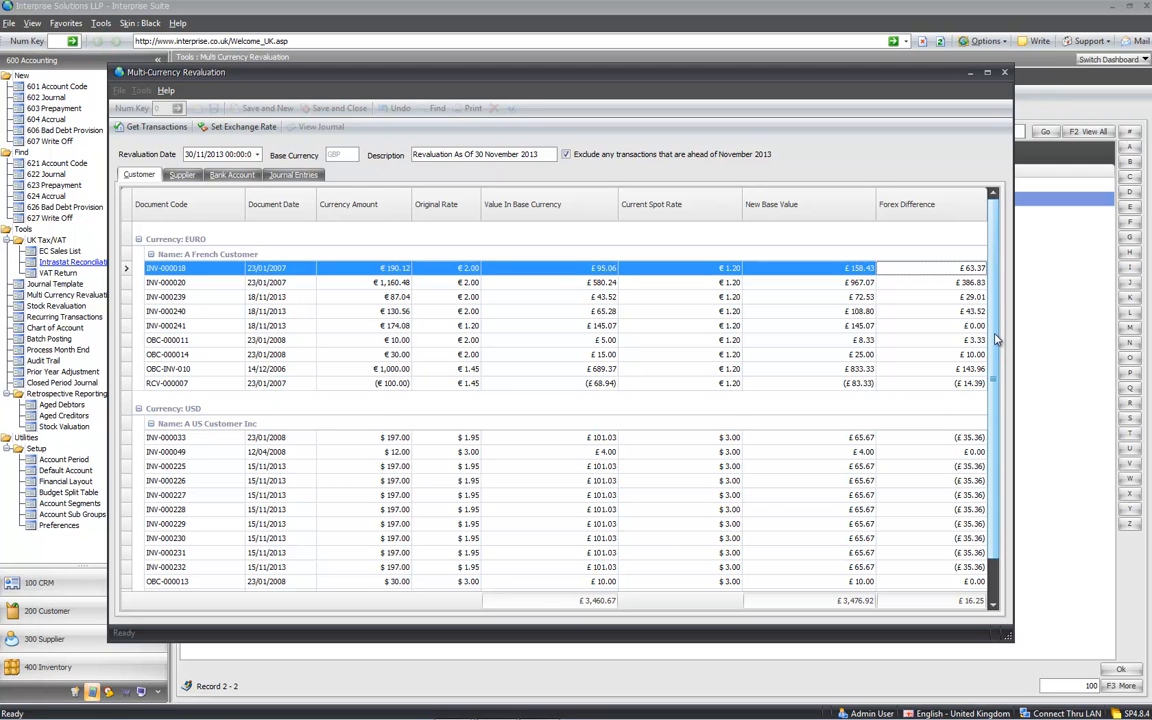
{"action": "scroll", "coordinate": [996, 340], "scroll_direction": "down", "scroll_amount": 1}
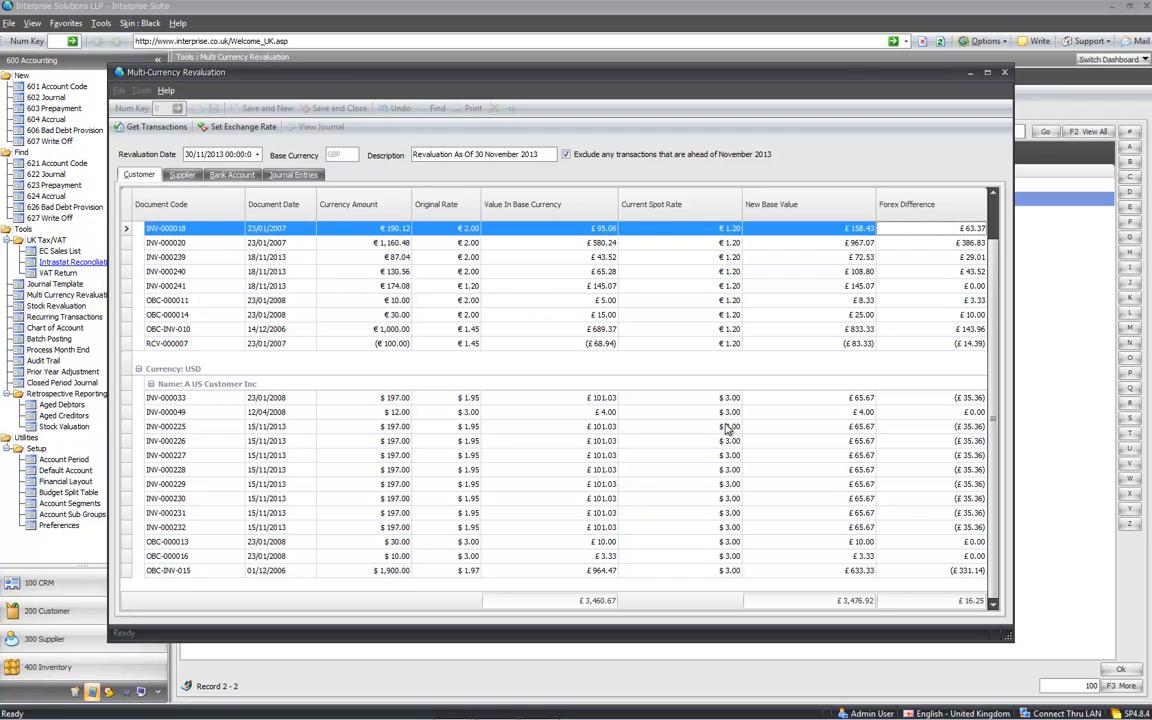
{"action": "left_click", "coordinate": [652, 396]}
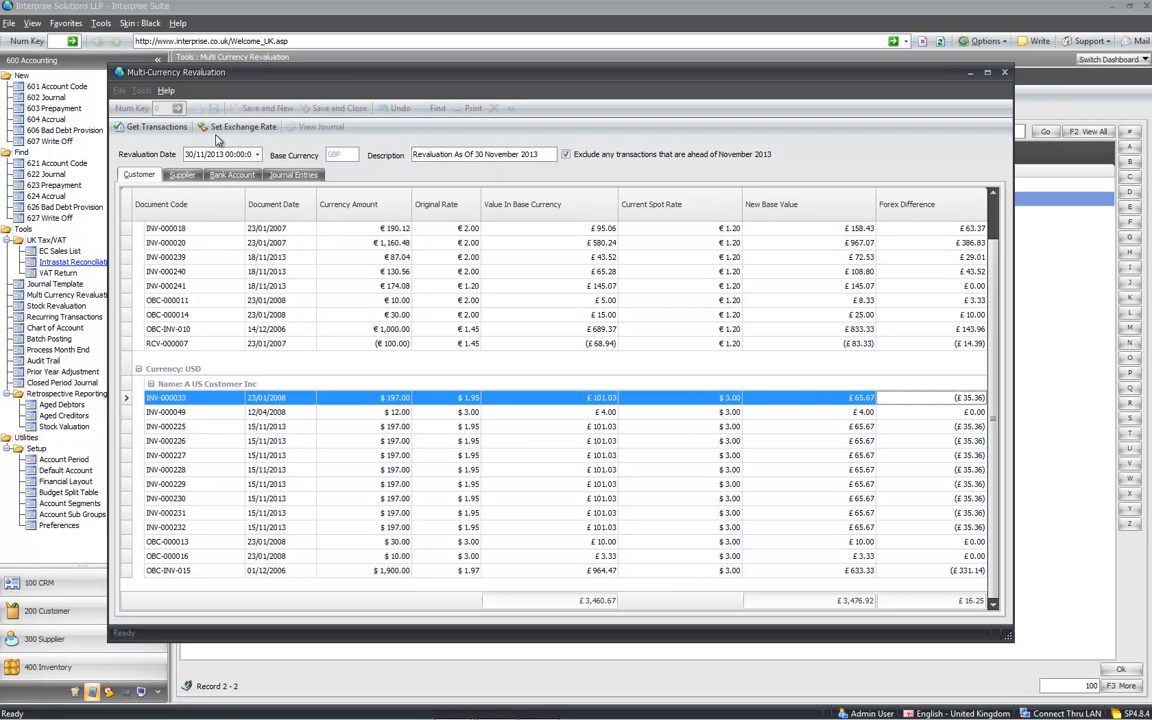
Step: Set the United States Dollars exchange rate to 1.56, save it, and check the revalued USD customer transactions
{"action": "left_click", "coordinate": [218, 128]}
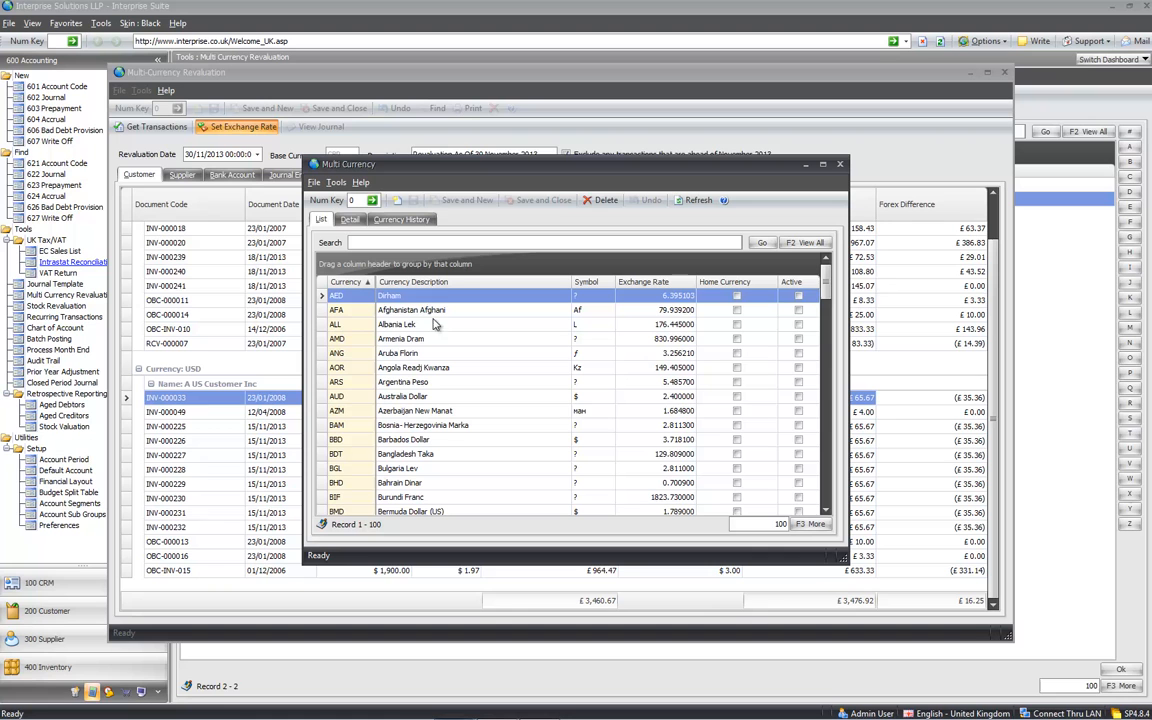
{"action": "left_click", "coordinate": [422, 245]}
{"action": "type", "text": "dollar"}
{"action": "left_click", "coordinate": [415, 468]}
{"action": "scroll", "coordinate": [415, 468], "scroll_direction": "down", "scroll_amount": 3}
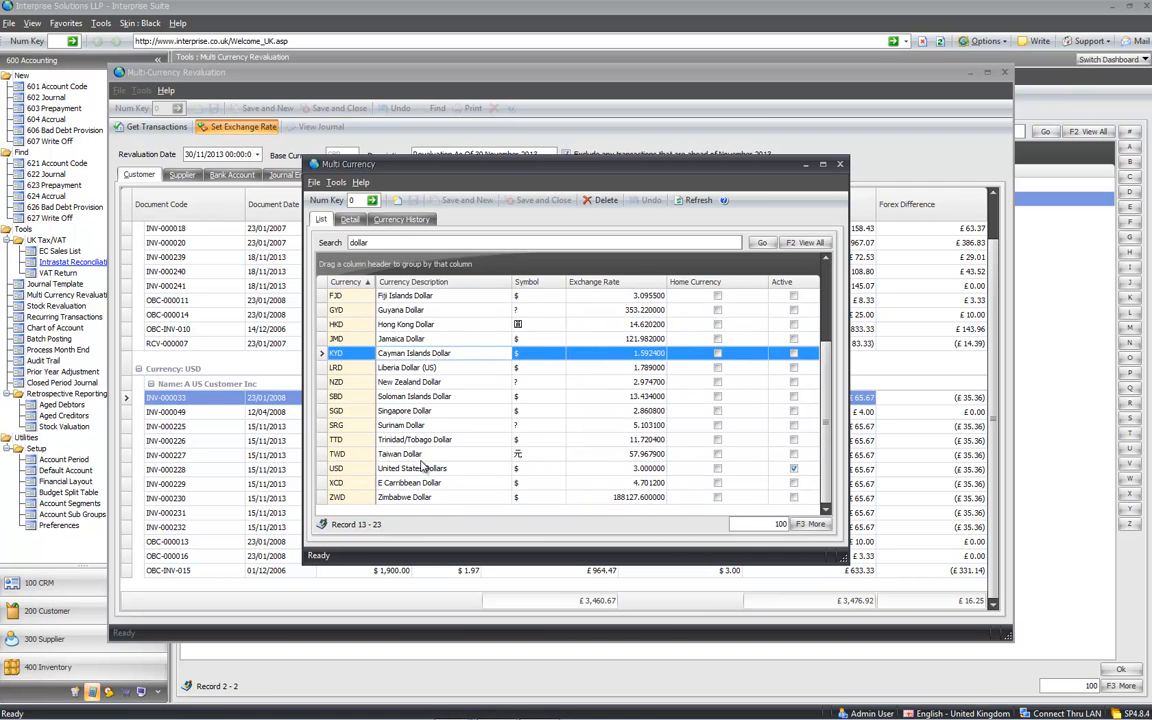
{"action": "double_click", "coordinate": [410, 468]}
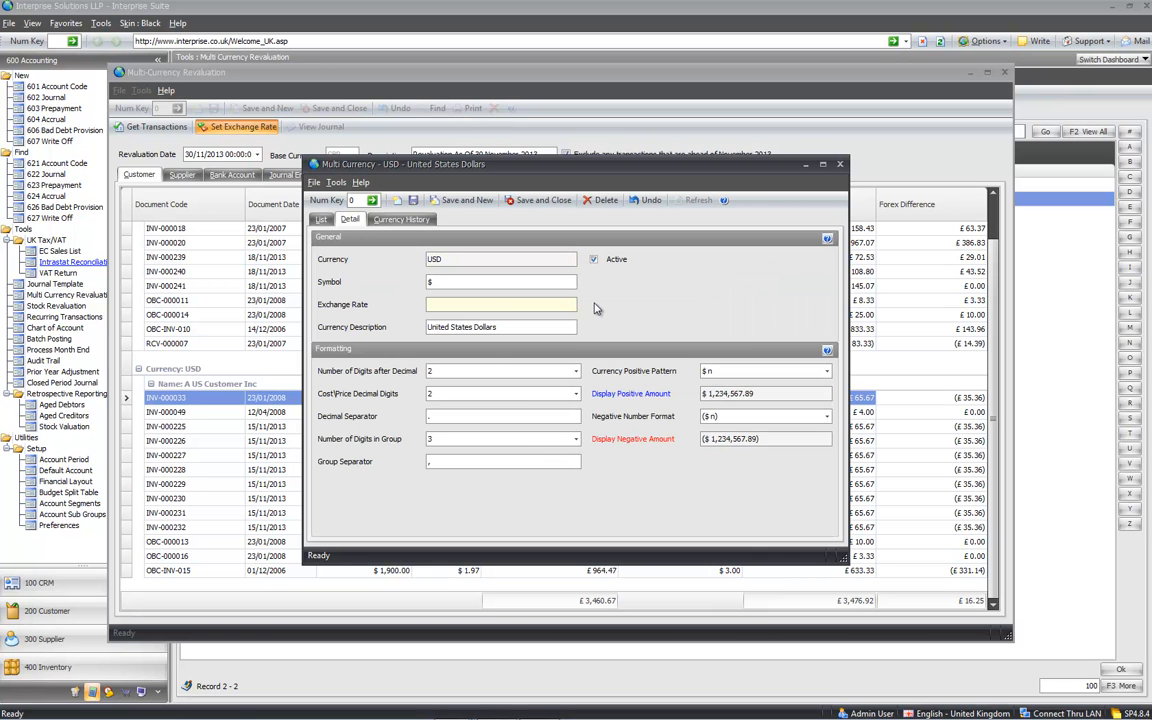
{"action": "type", "text": "6"}
{"action": "key", "text": "Tab"}
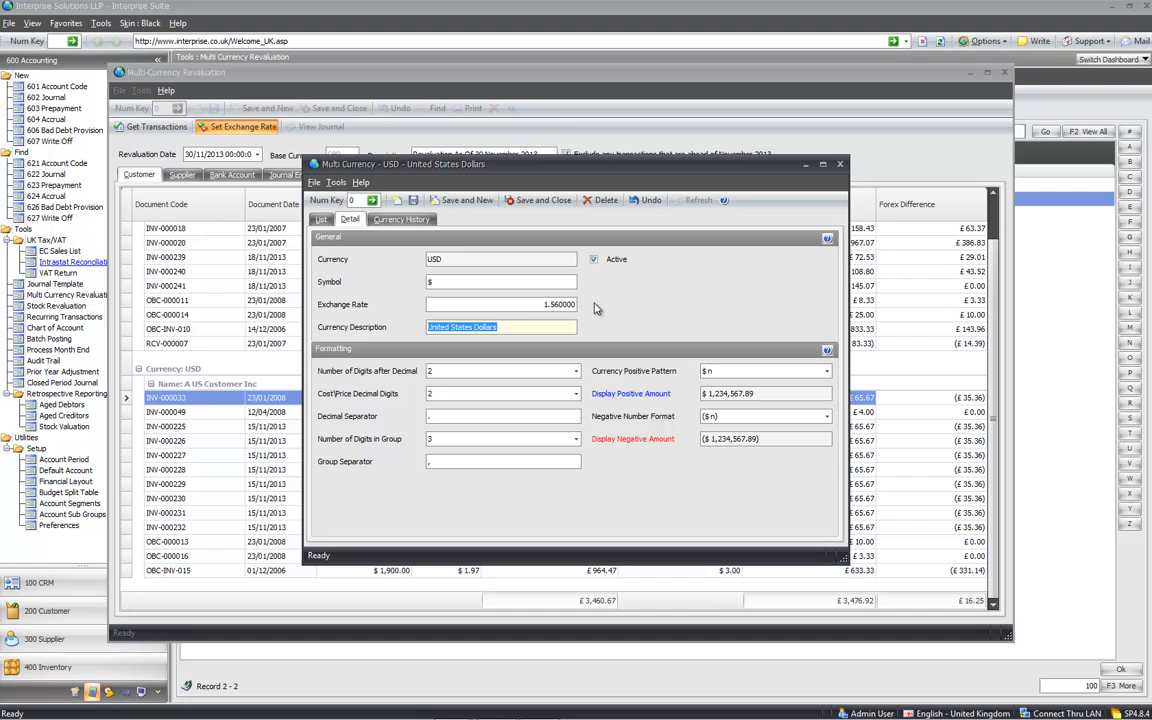
{"action": "left_click", "coordinate": [541, 200]}
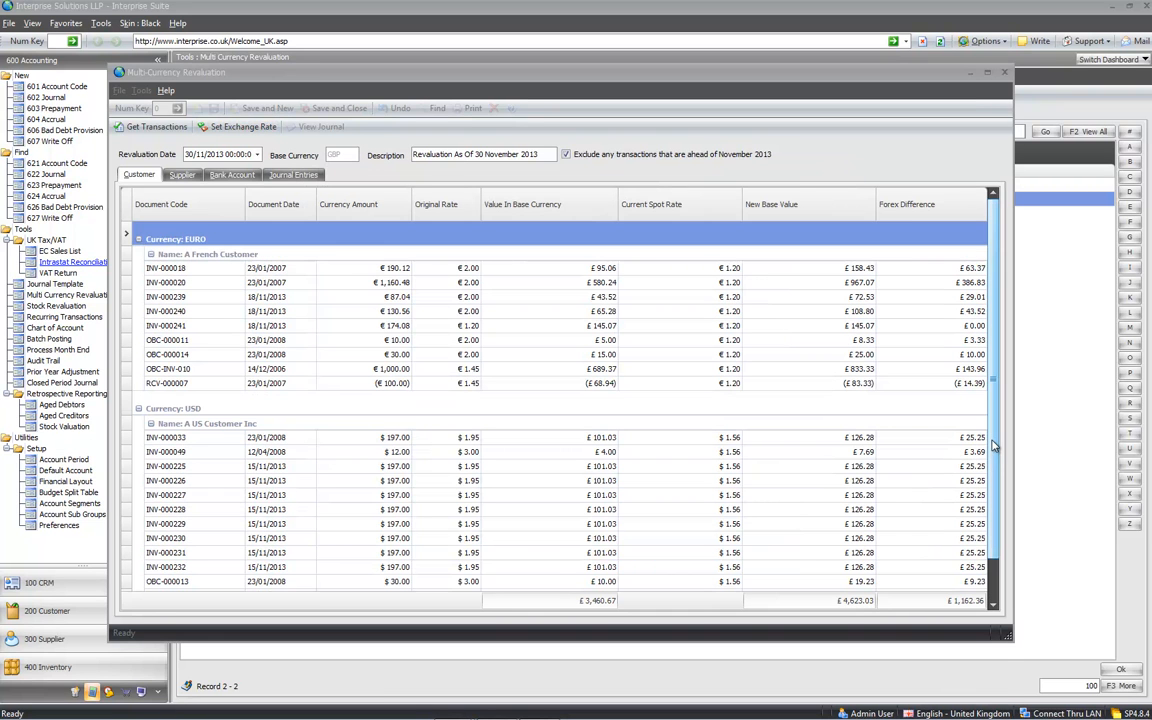
{"action": "scroll", "coordinate": [895, 470], "scroll_direction": "down", "scroll_amount": 1}
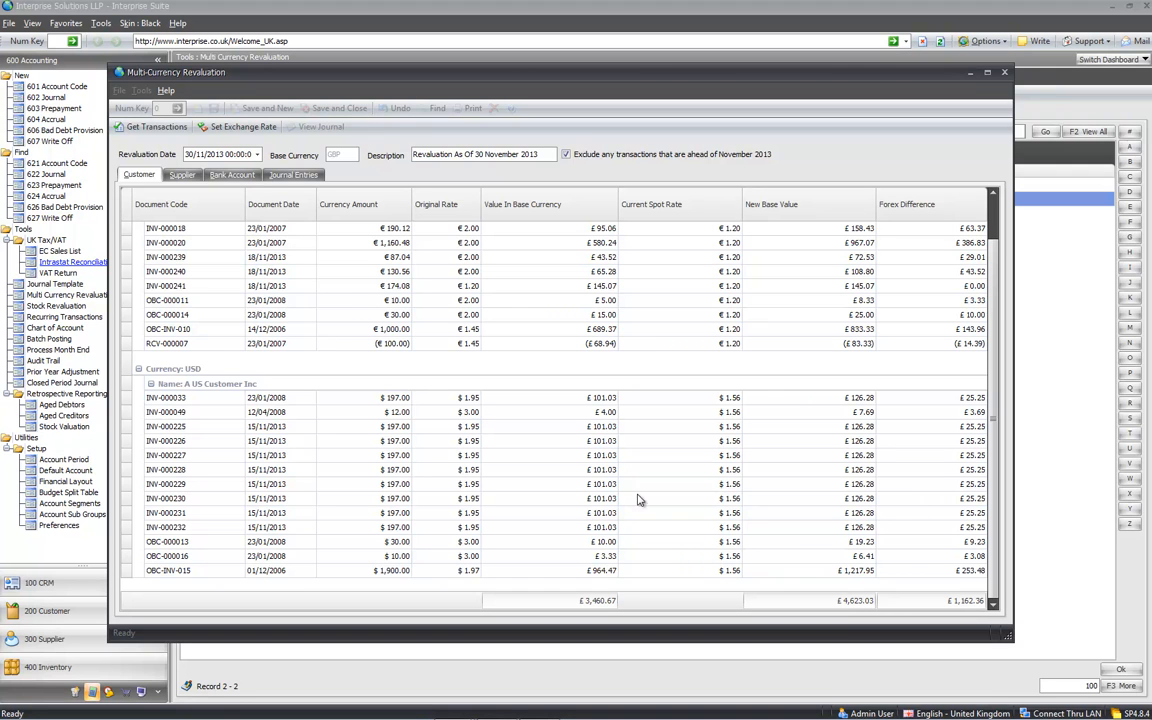
Step: Review the supplier revaluation and examine the EURO bank account's balance, nominal balance, current spot rate and new base balance
{"action": "left_click", "coordinate": [183, 176]}
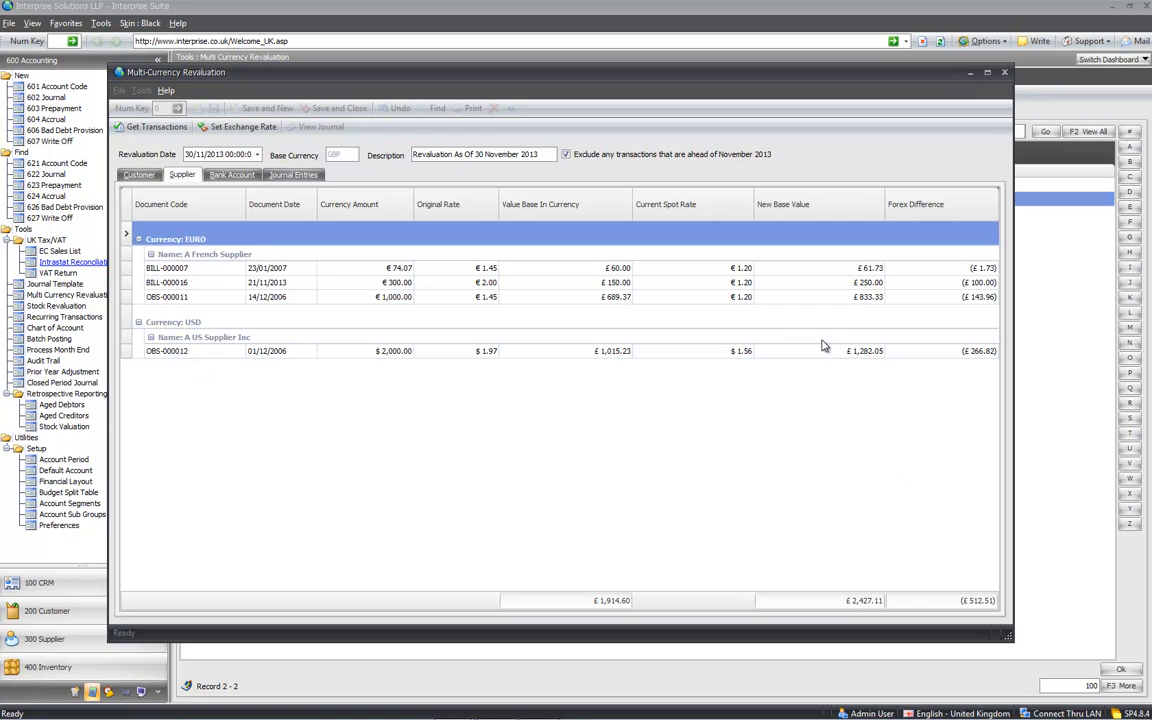
{"action": "left_click", "coordinate": [236, 177]}
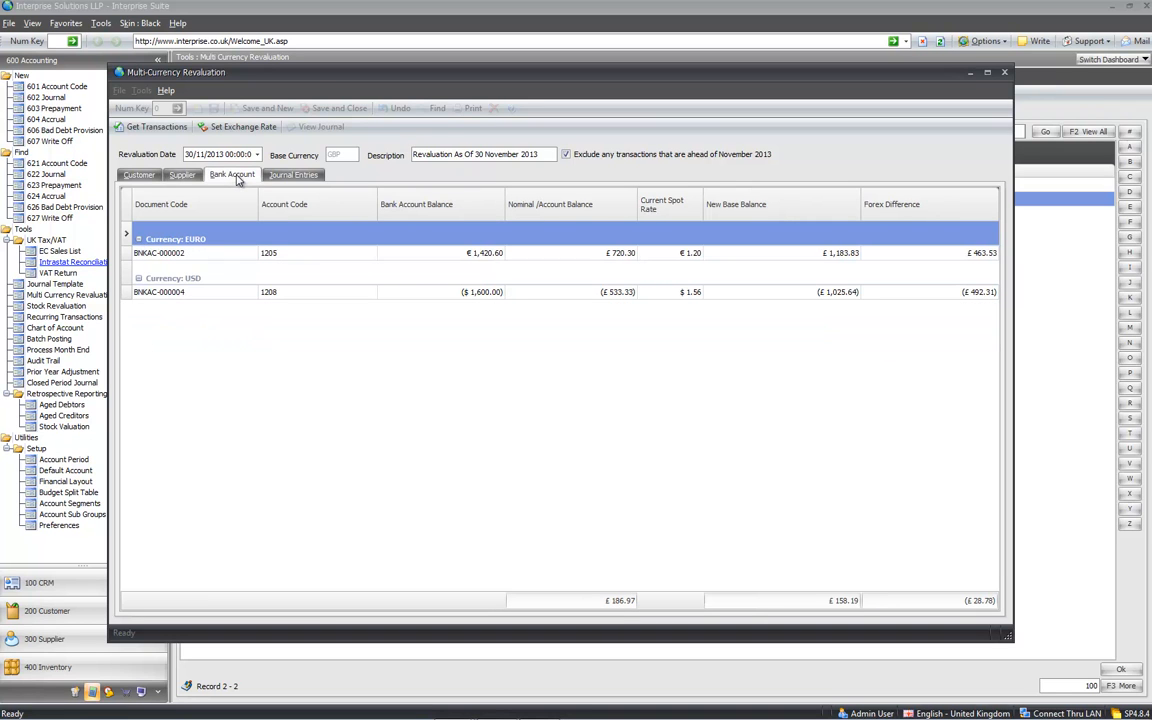
{"action": "left_click", "coordinate": [418, 256]}
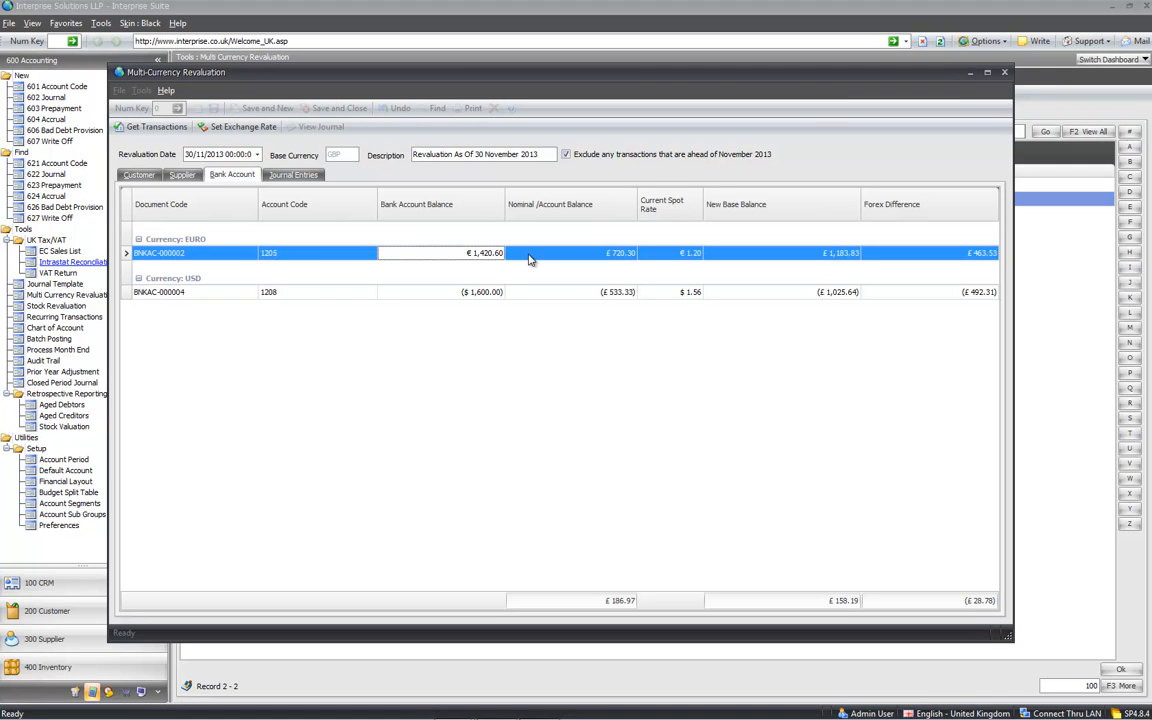
{"action": "left_click", "coordinate": [560, 258]}
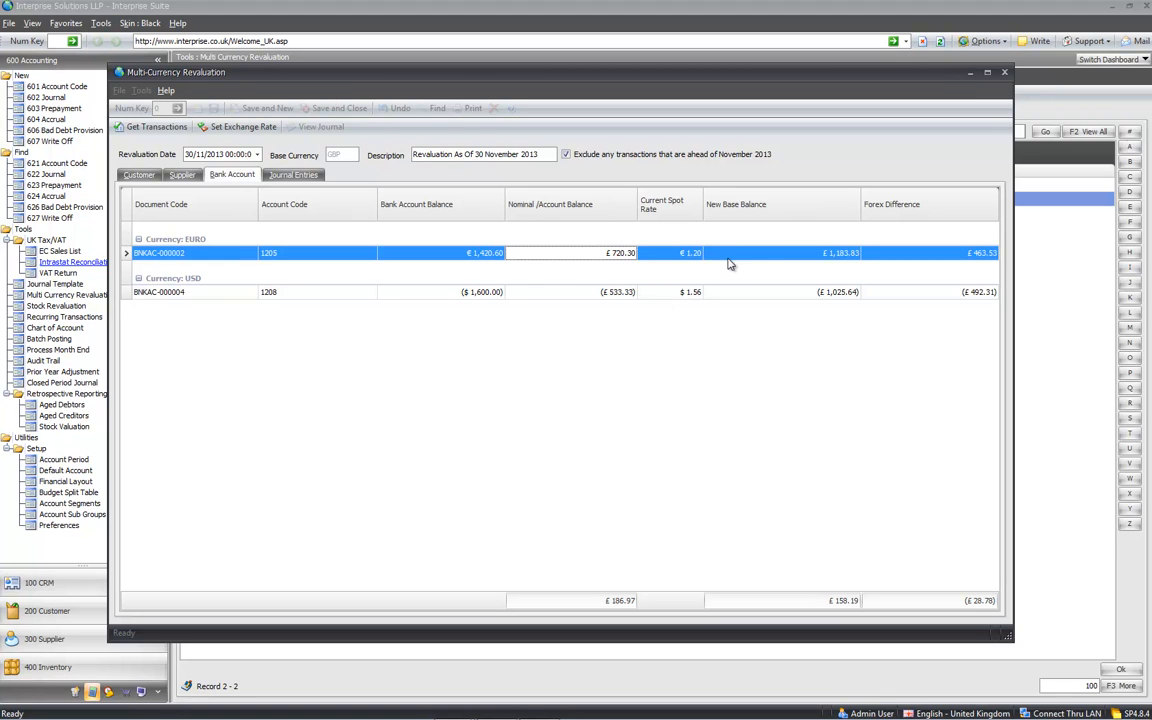
{"action": "left_click", "coordinate": [681, 262]}
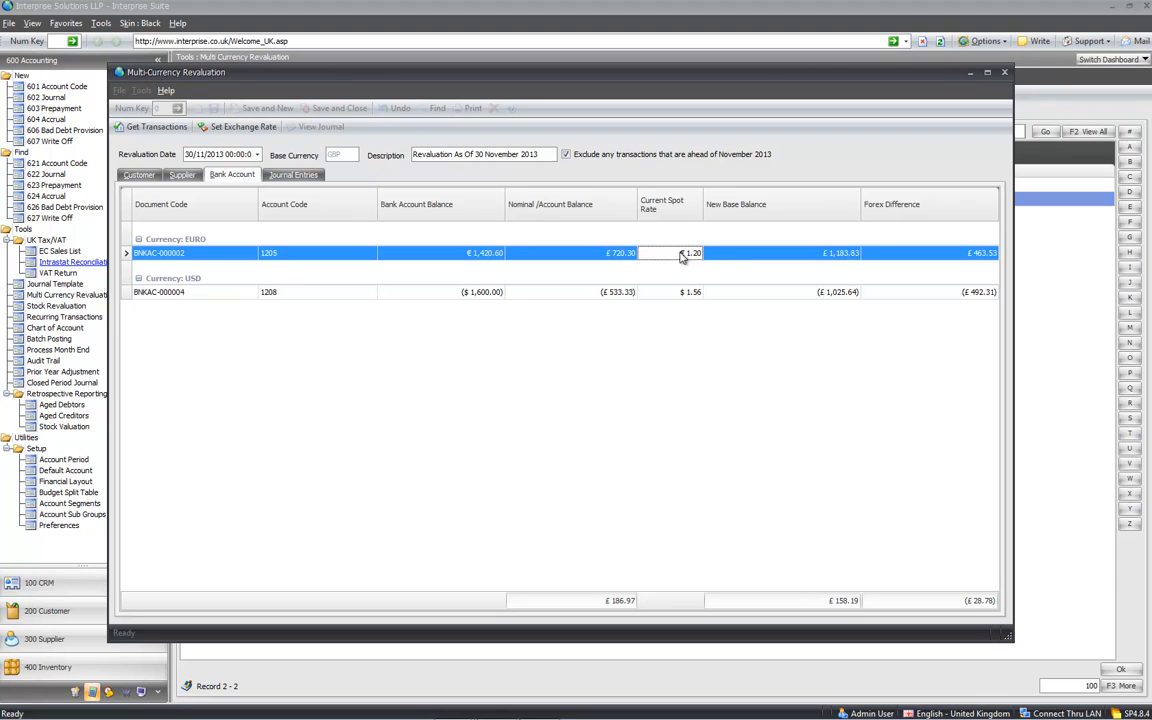
{"action": "left_click", "coordinate": [733, 261]}
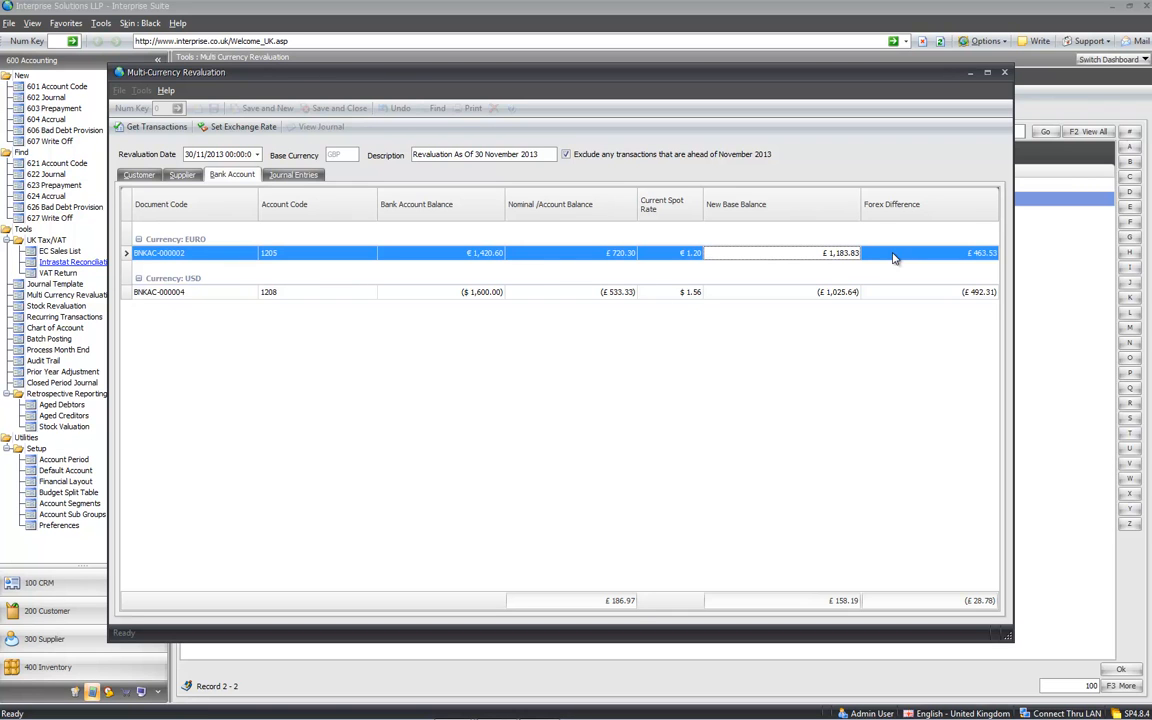
Step: Revisit the customer and supplier transactions and examine the currency amount, original rate and base currency value of INV-000018
{"action": "left_click", "coordinate": [141, 175]}
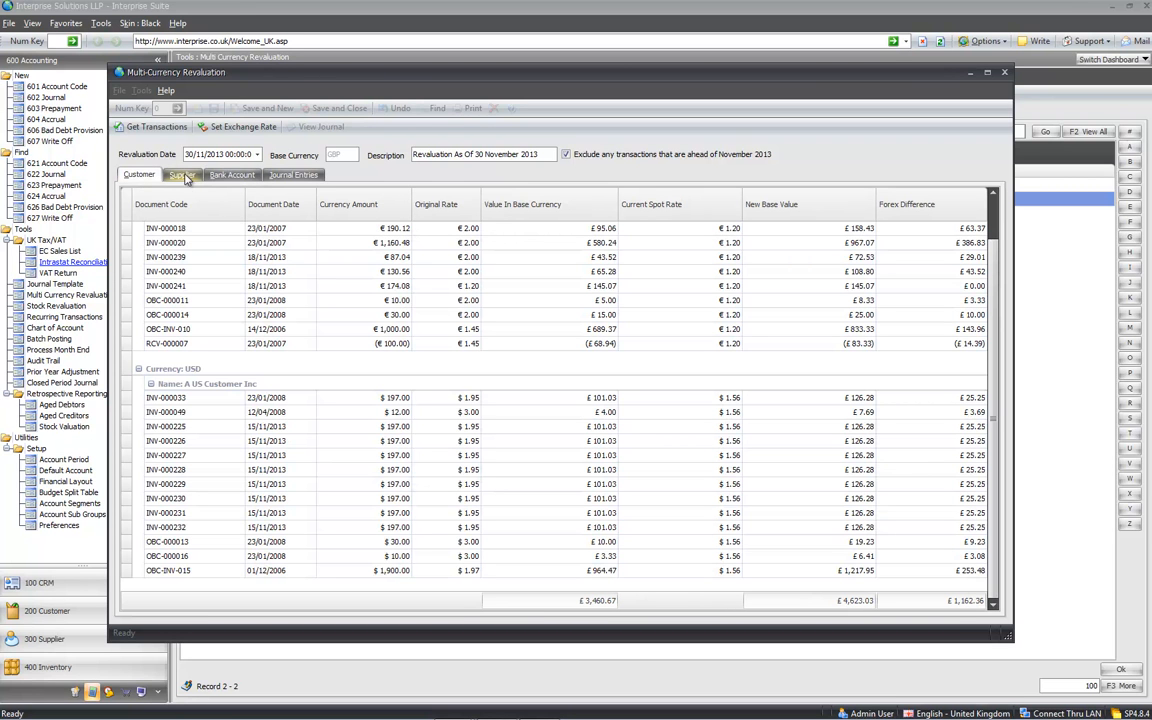
{"action": "left_click", "coordinate": [185, 176]}
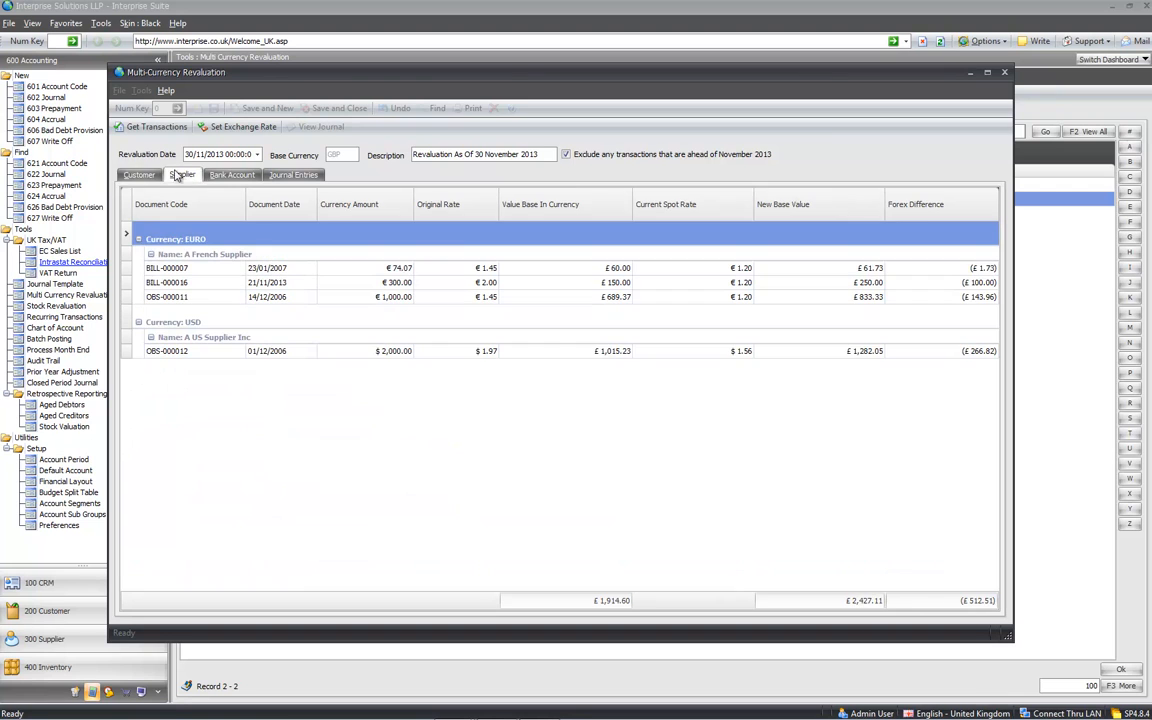
{"action": "left_click", "coordinate": [137, 175]}
{"action": "left_click", "coordinate": [338, 285]}
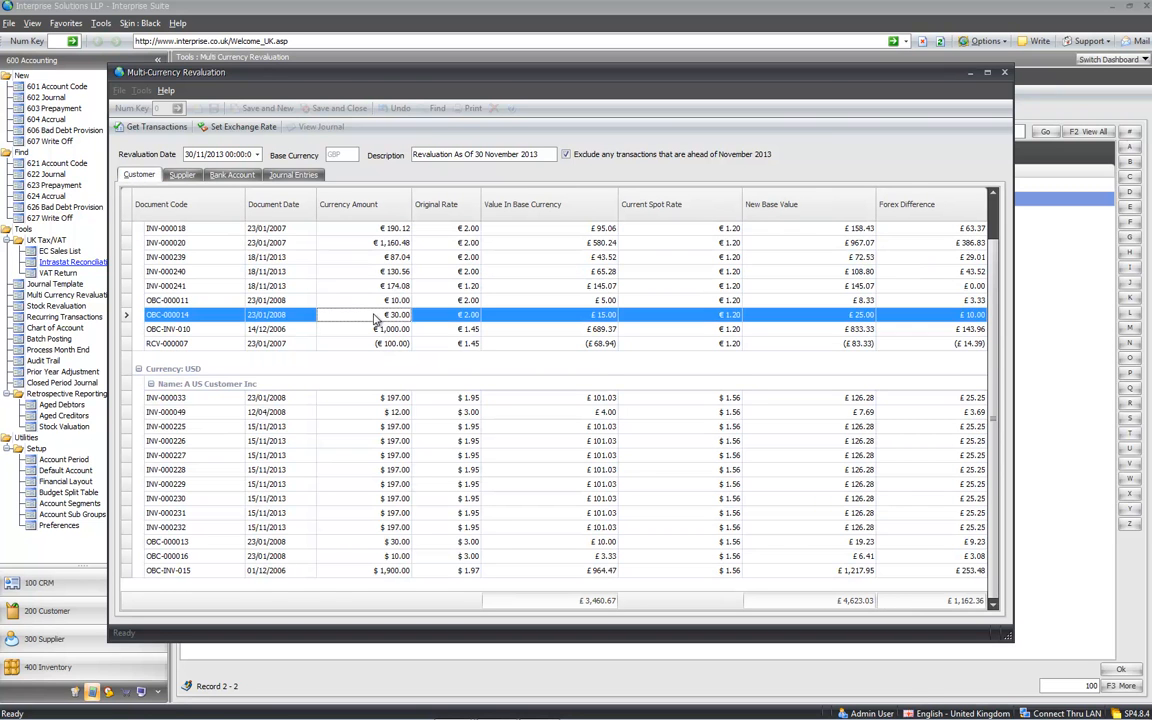
{"action": "left_click", "coordinate": [442, 270]}
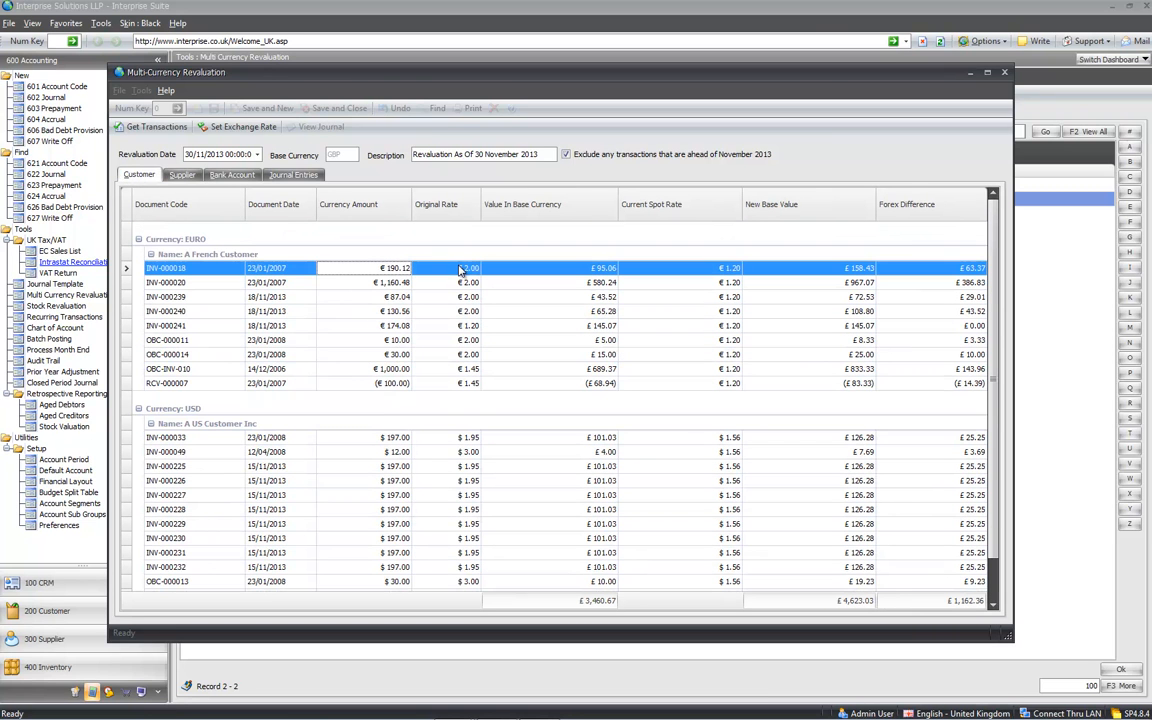
{"action": "left_click", "coordinate": [445, 269]}
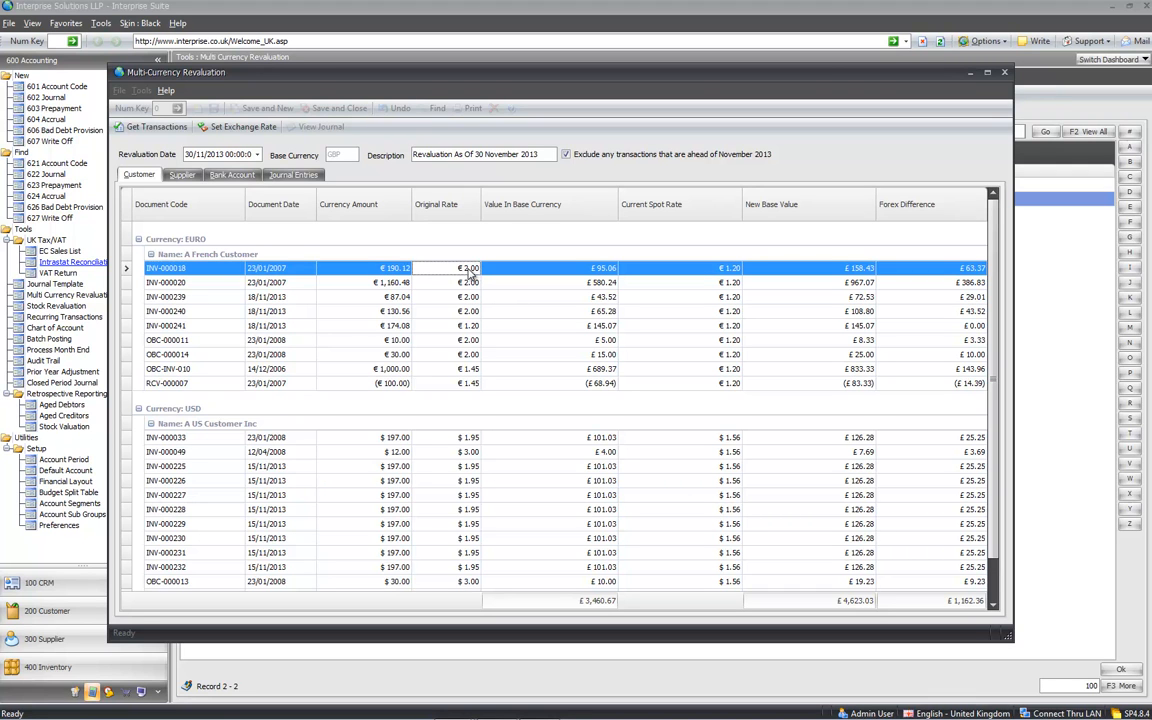
{"action": "left_click", "coordinate": [578, 270]}
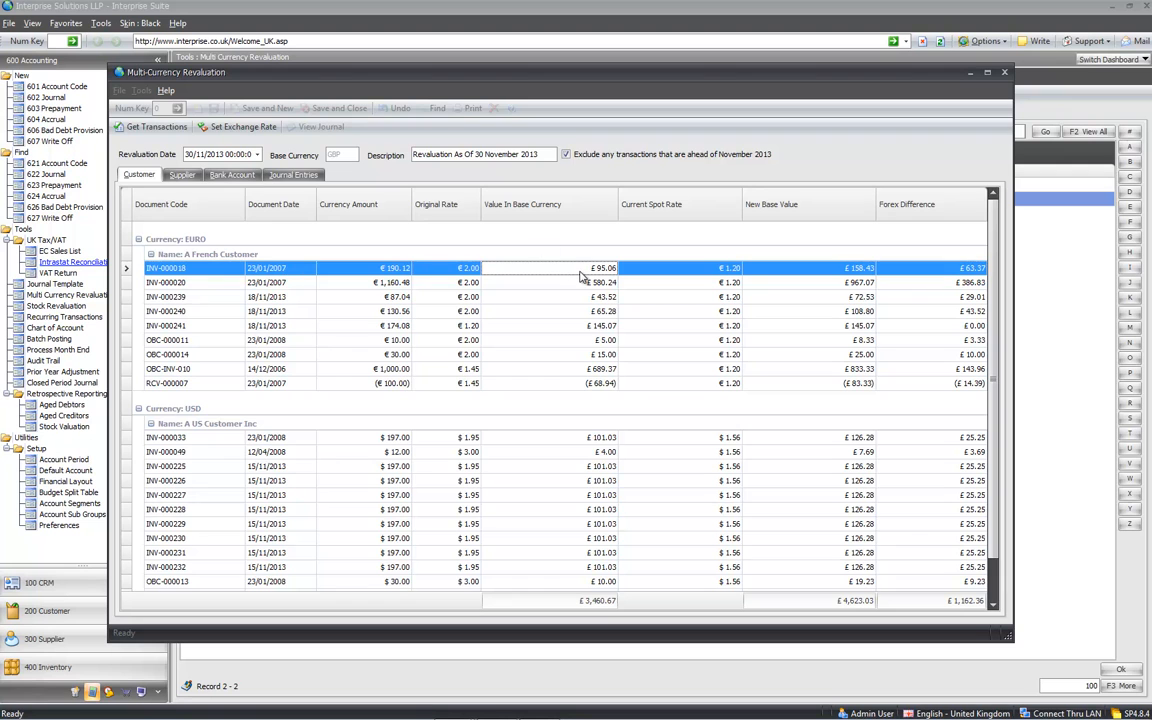
Step: Review the journal entries of the revaluation, return to the customer transactions and close the Multi-Currency Revaluation window without revaluating
{"action": "left_click", "coordinate": [279, 178]}
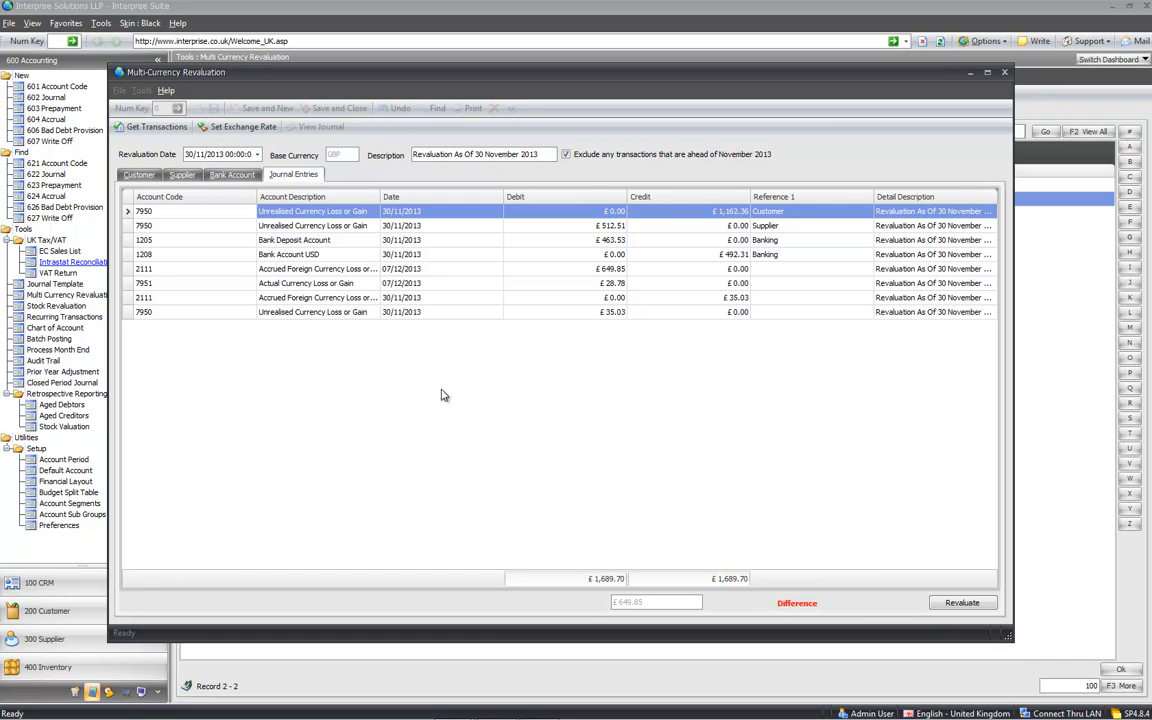
{"action": "left_click", "coordinate": [135, 176]}
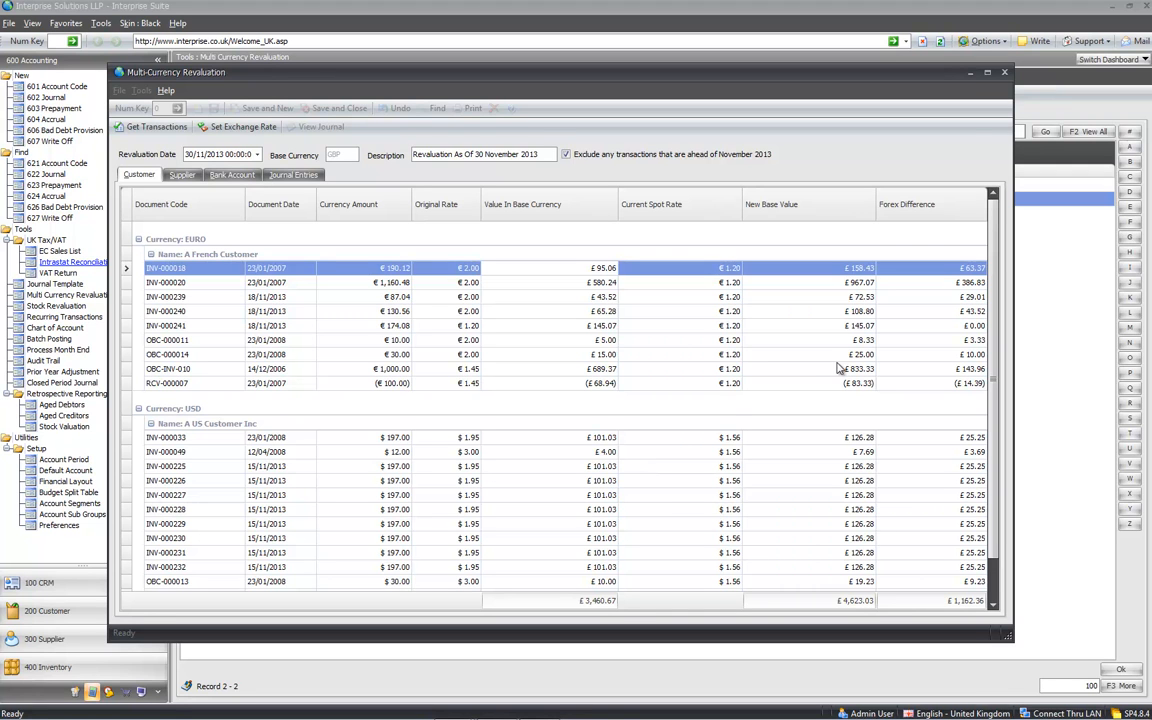
{"action": "left_click", "coordinate": [1006, 75]}
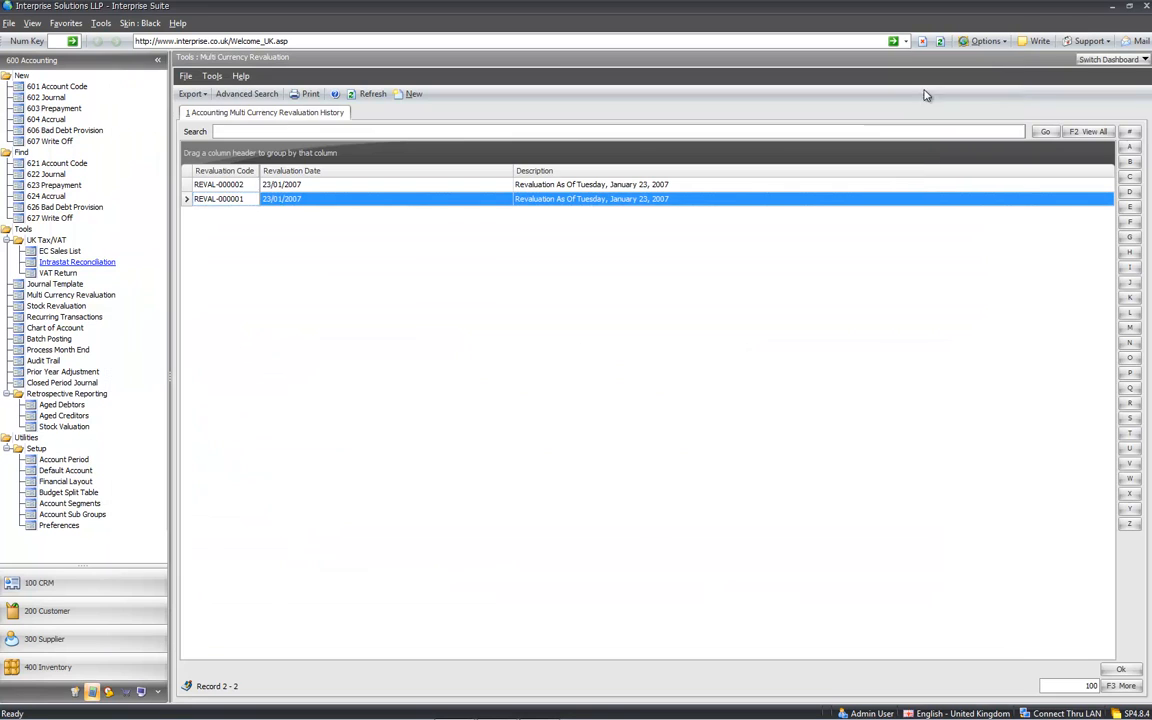
Step: Review revaluation REVAL-000002, going through its supplier, bank account and journal entries, and close it
{"action": "left_click", "coordinate": [216, 187]}
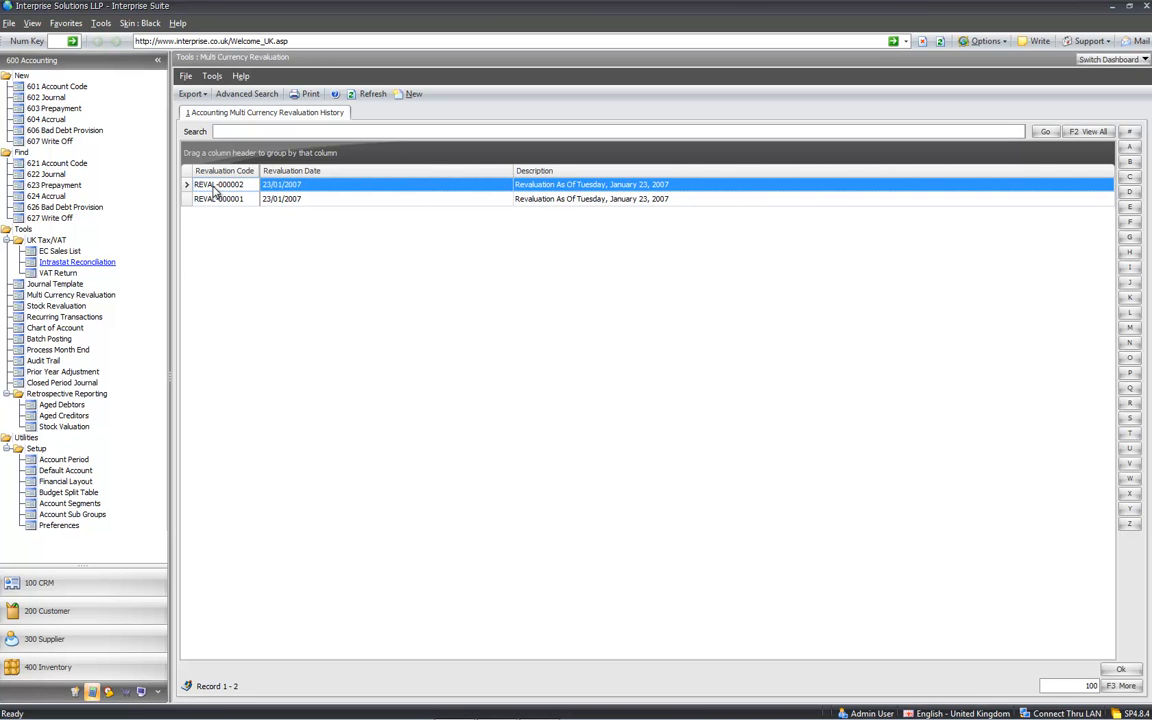
{"action": "double_click", "coordinate": [212, 188]}
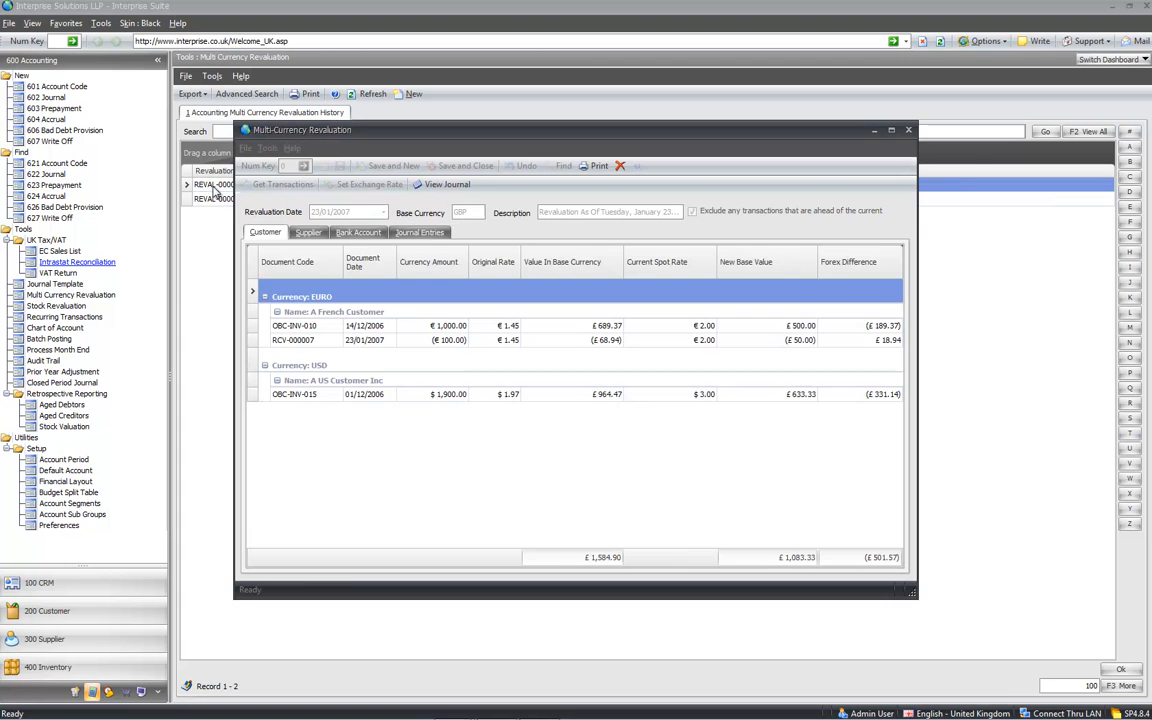
{"action": "left_click", "coordinate": [307, 232]}
{"action": "left_click", "coordinate": [357, 232]}
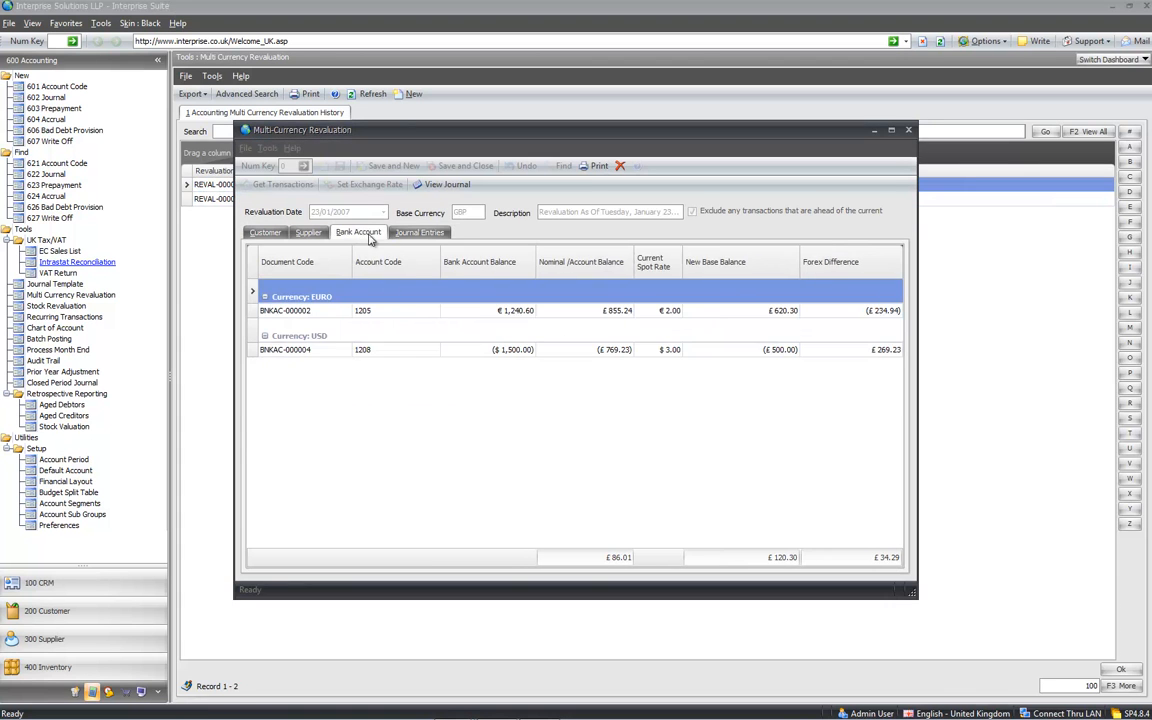
{"action": "left_click", "coordinate": [397, 232]}
{"action": "left_click", "coordinate": [908, 130]}
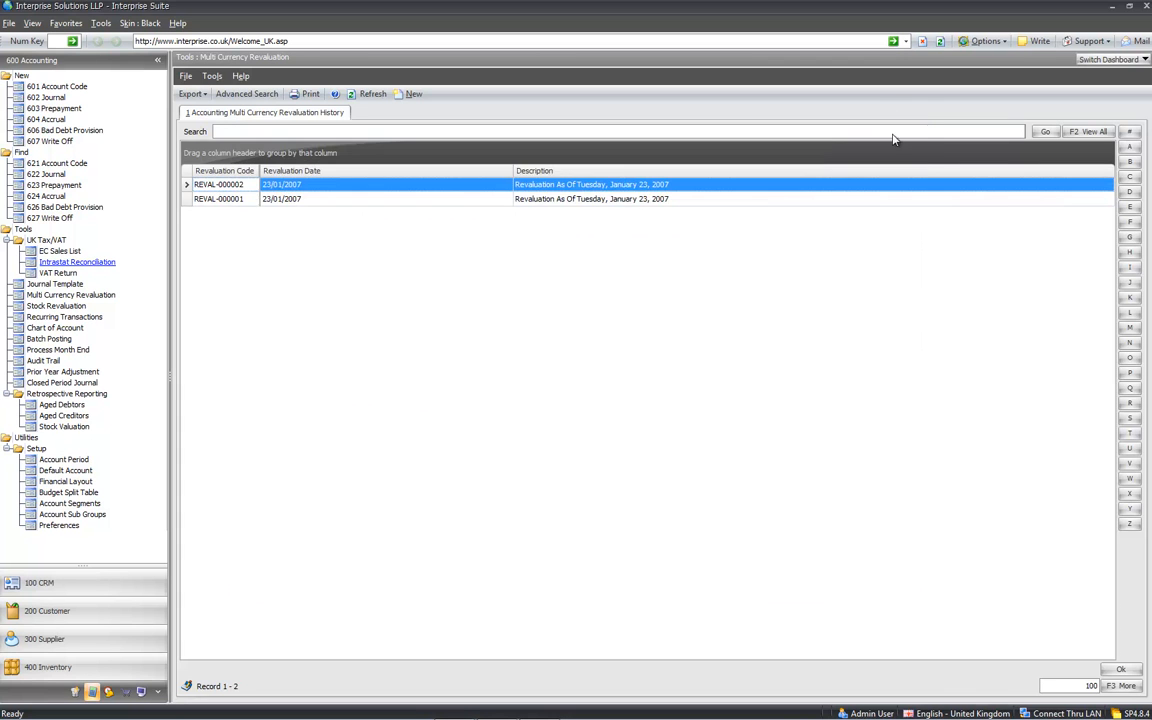
Step: Open the stock revaluation list, start a new stock valuation and enlarge its window
{"action": "left_click", "coordinate": [74, 306]}
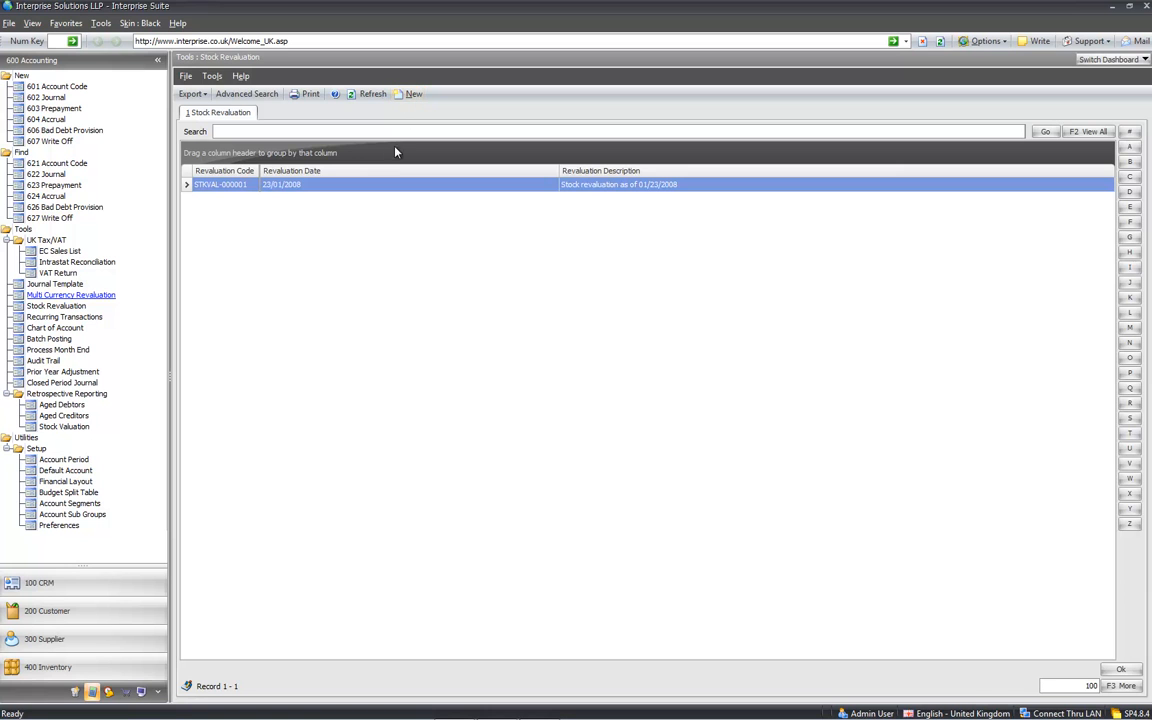
{"action": "left_click", "coordinate": [416, 511]}
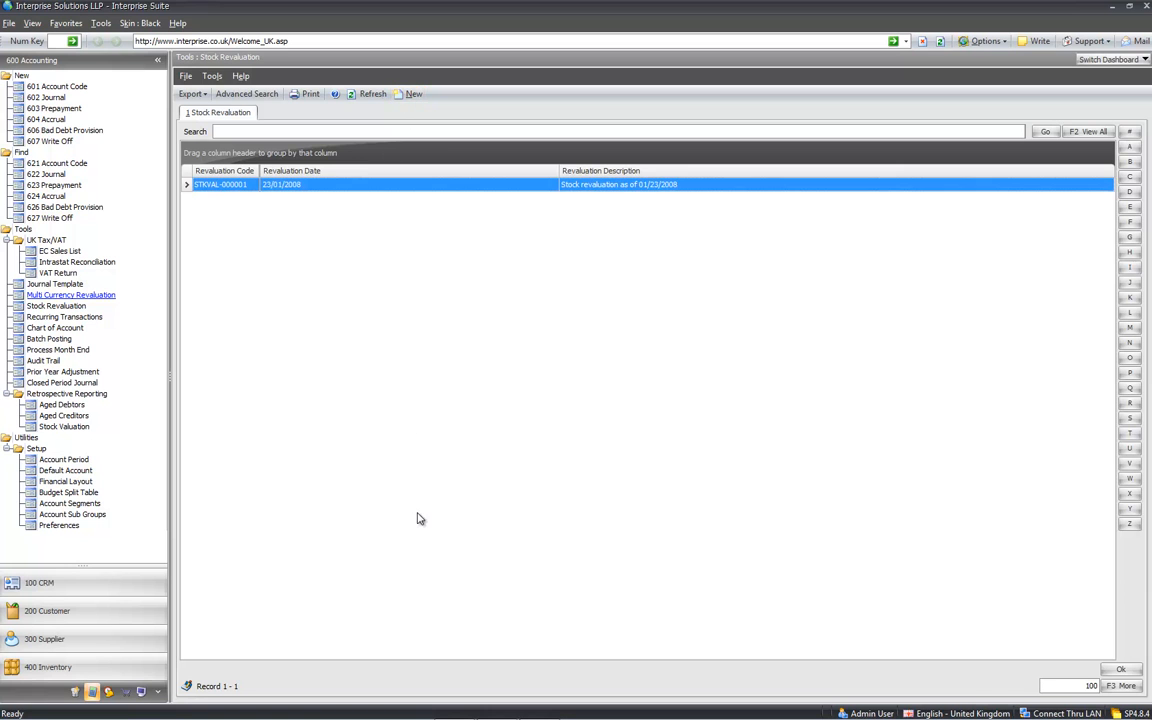
{"action": "left_click", "coordinate": [412, 95]}
{"action": "left_click_drag", "start_coordinate": [235, 122], "coordinate": [109, 39]}
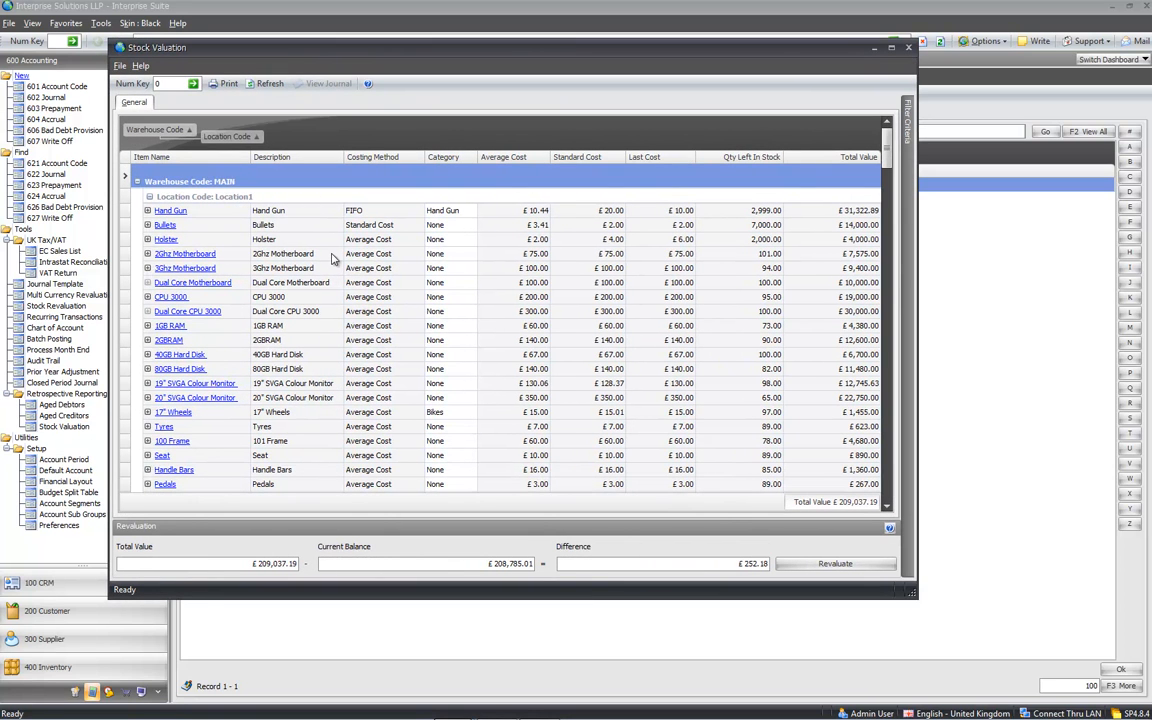
Step: Examine the Holster and Bullets costs in the stock valuation, and inspect the Hand Gun's transaction detail
{"action": "left_click", "coordinate": [430, 239]}
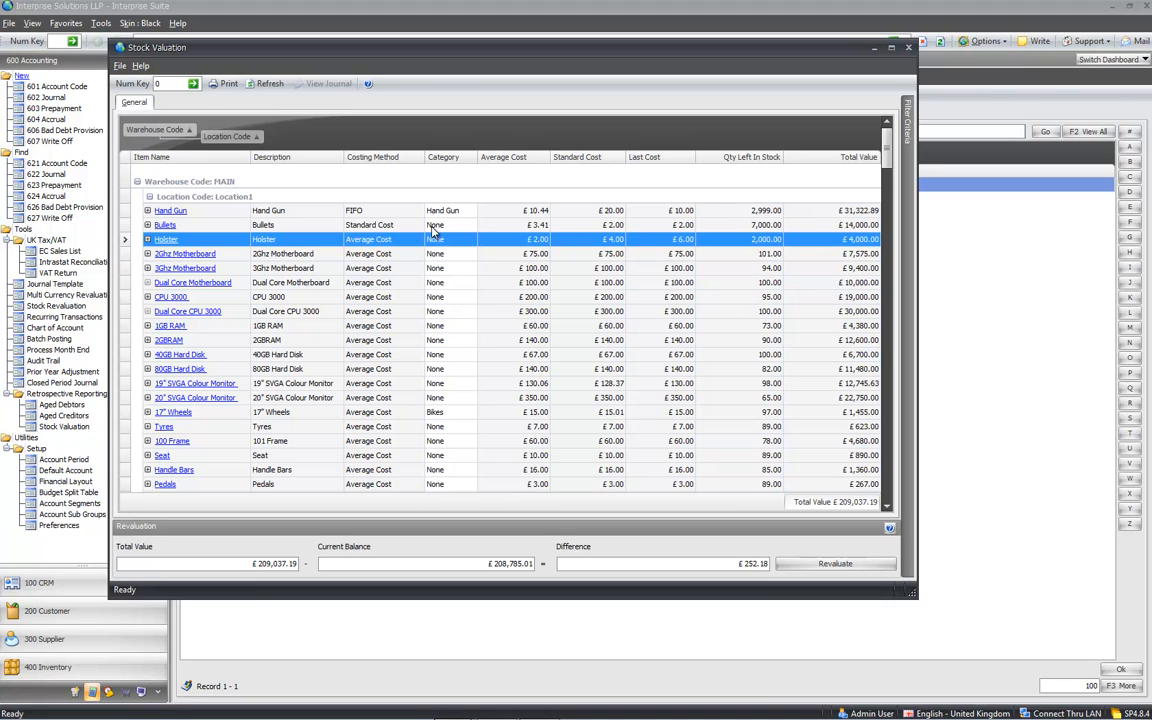
{"action": "left_click", "coordinate": [751, 226]}
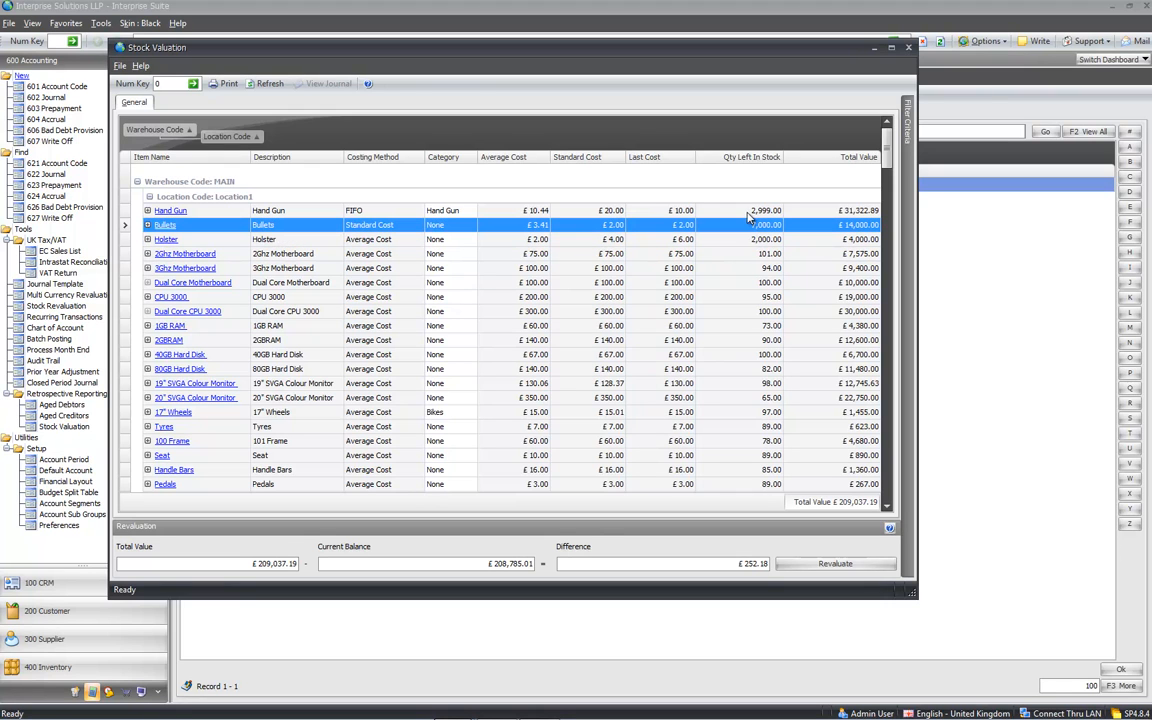
{"action": "left_click", "coordinate": [613, 229]}
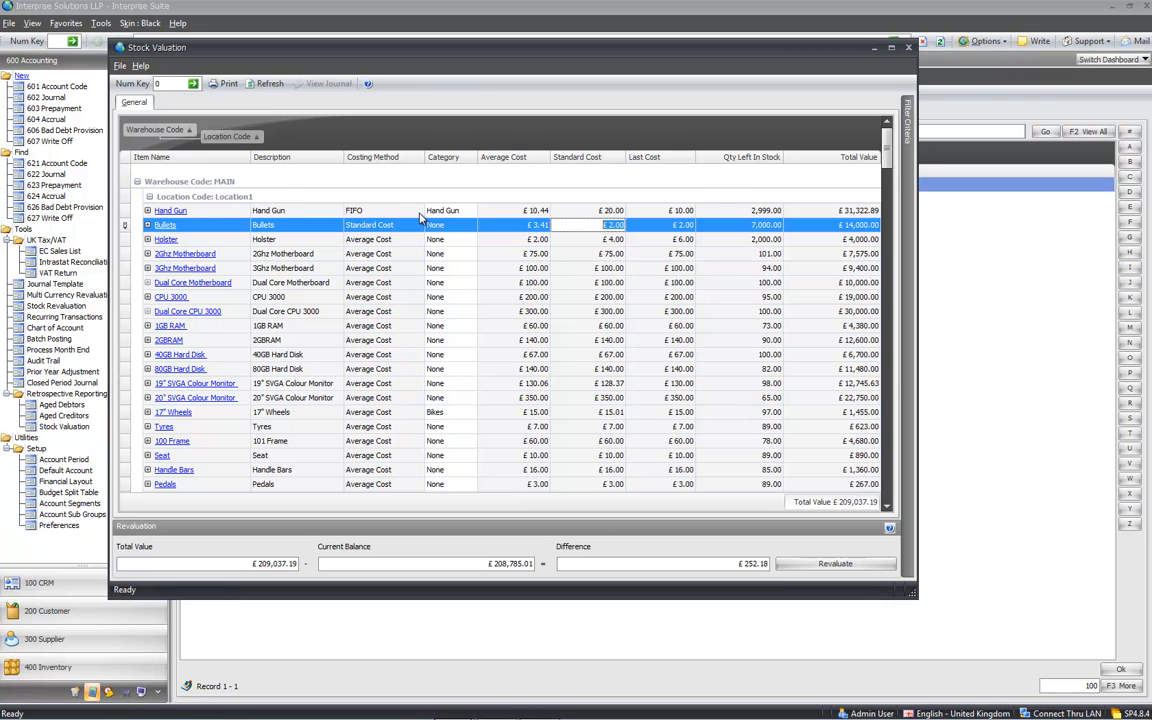
{"action": "left_click", "coordinate": [147, 211]}
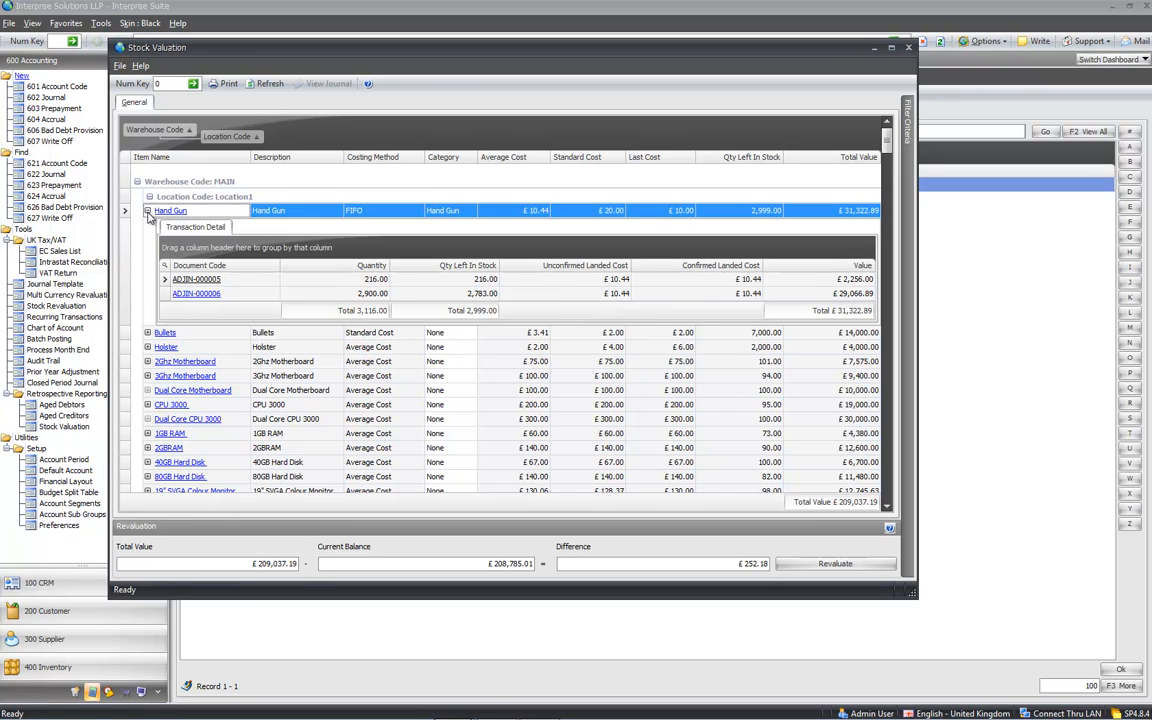
{"action": "left_click", "coordinate": [147, 211]}
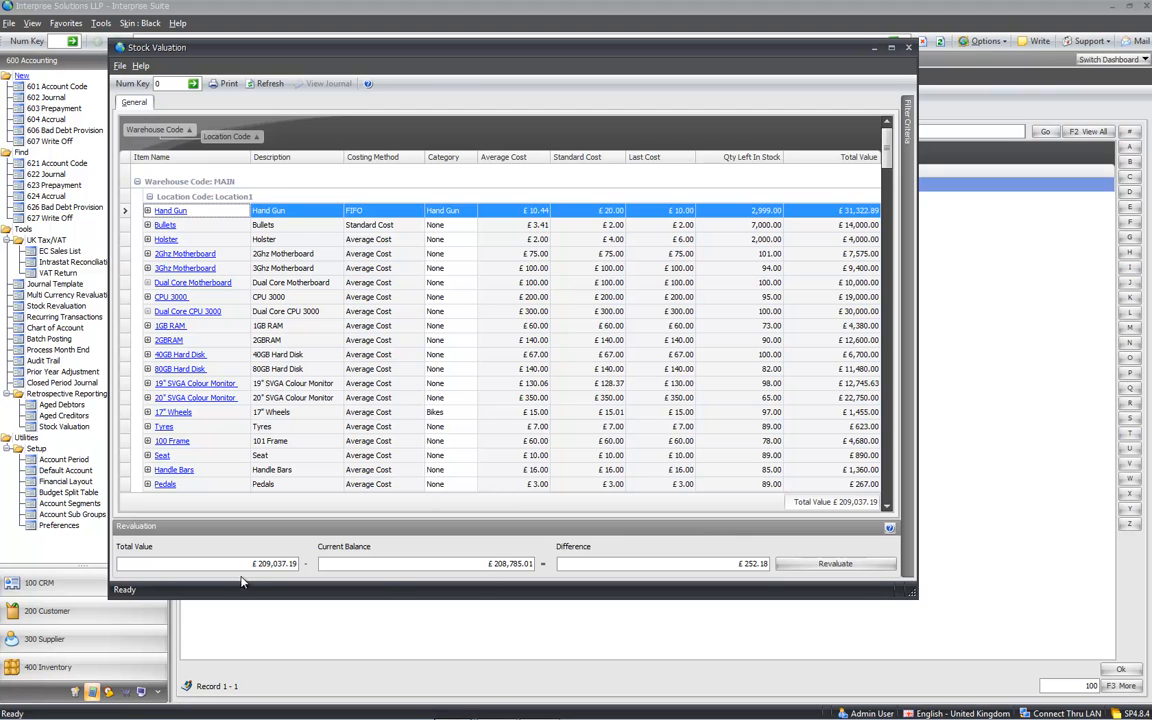
Step: Compare the stock's total value, current balance and difference, and close the valuation without revaluating
{"action": "left_click", "coordinate": [285, 564]}
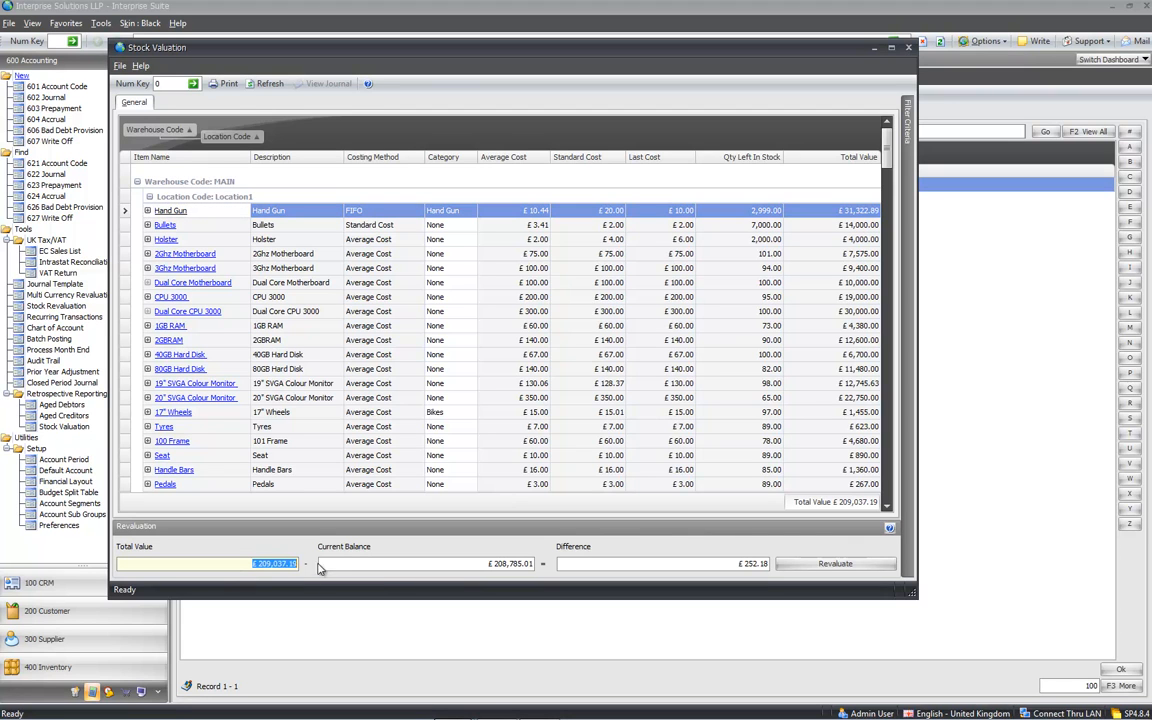
{"action": "left_click", "coordinate": [476, 564]}
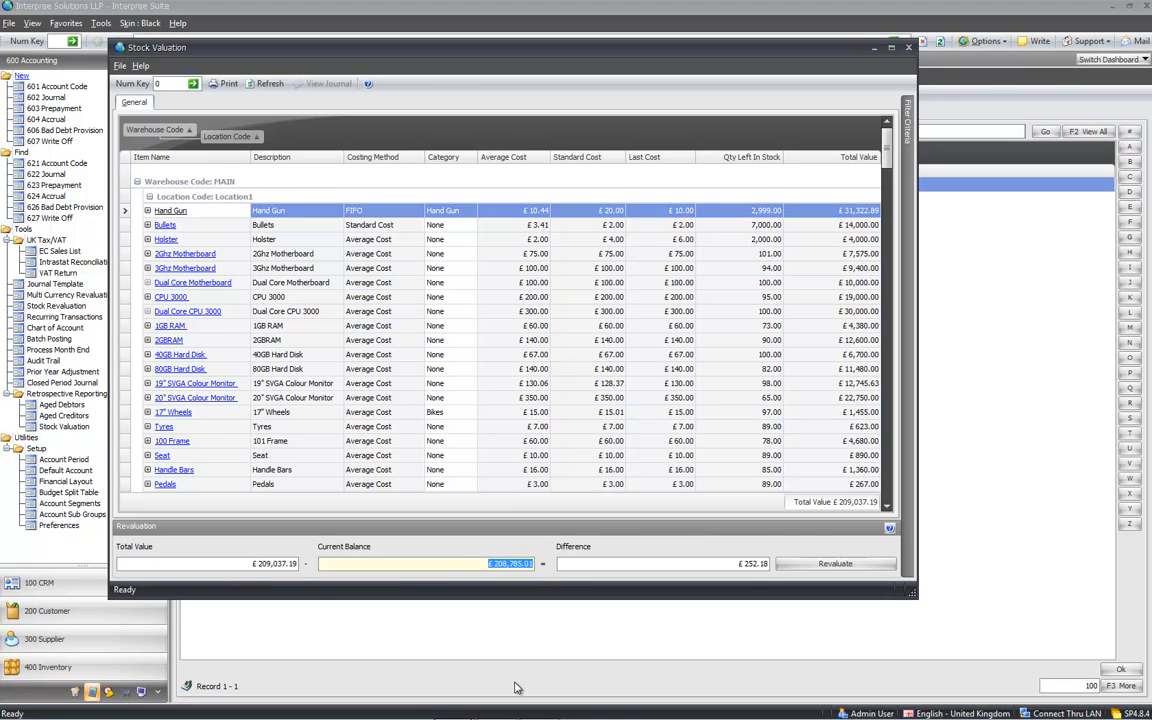
{"action": "left_click", "coordinate": [765, 563]}
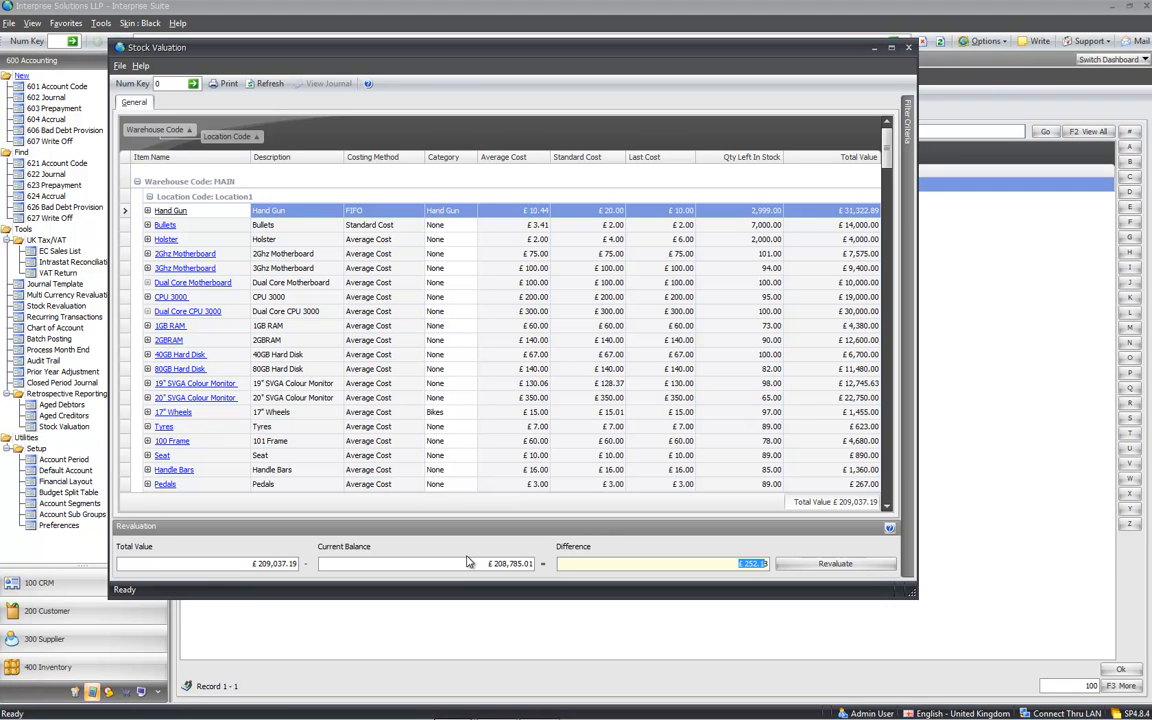
{"action": "left_click", "coordinate": [909, 49]}
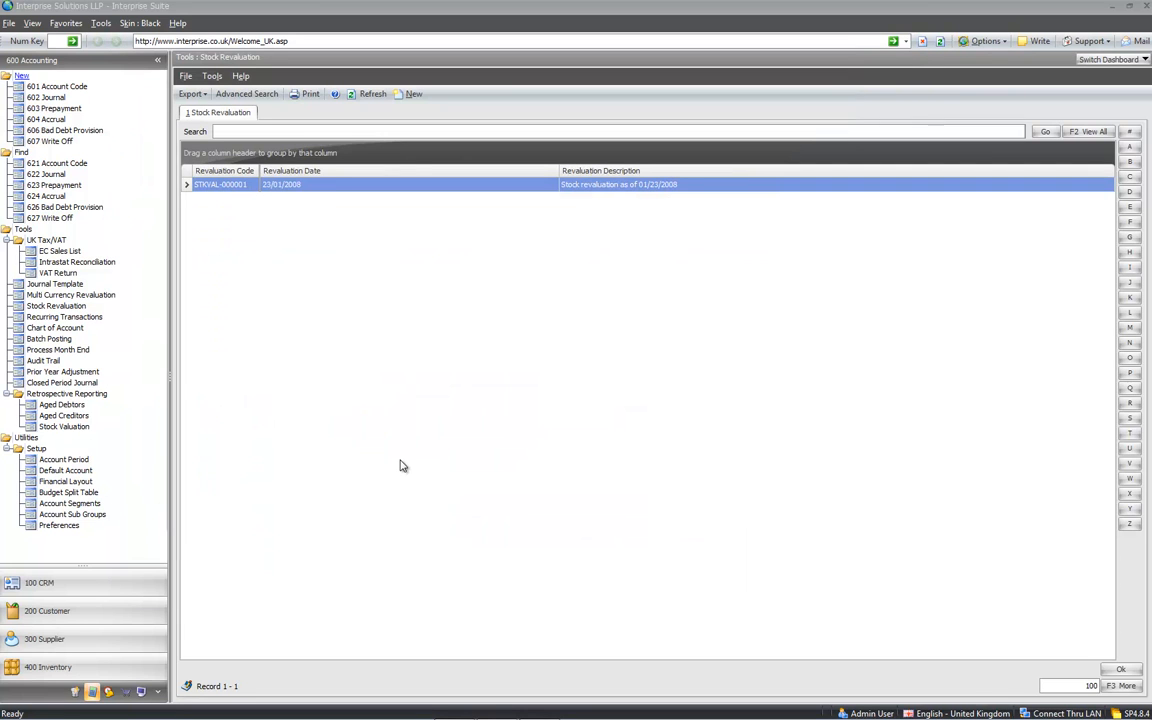
Step: Open the Chart of Accounts in an enlarged window and filter it by This Month (Period) vs This Financial Year To Date (Period)
{"action": "left_click", "coordinate": [55, 328]}
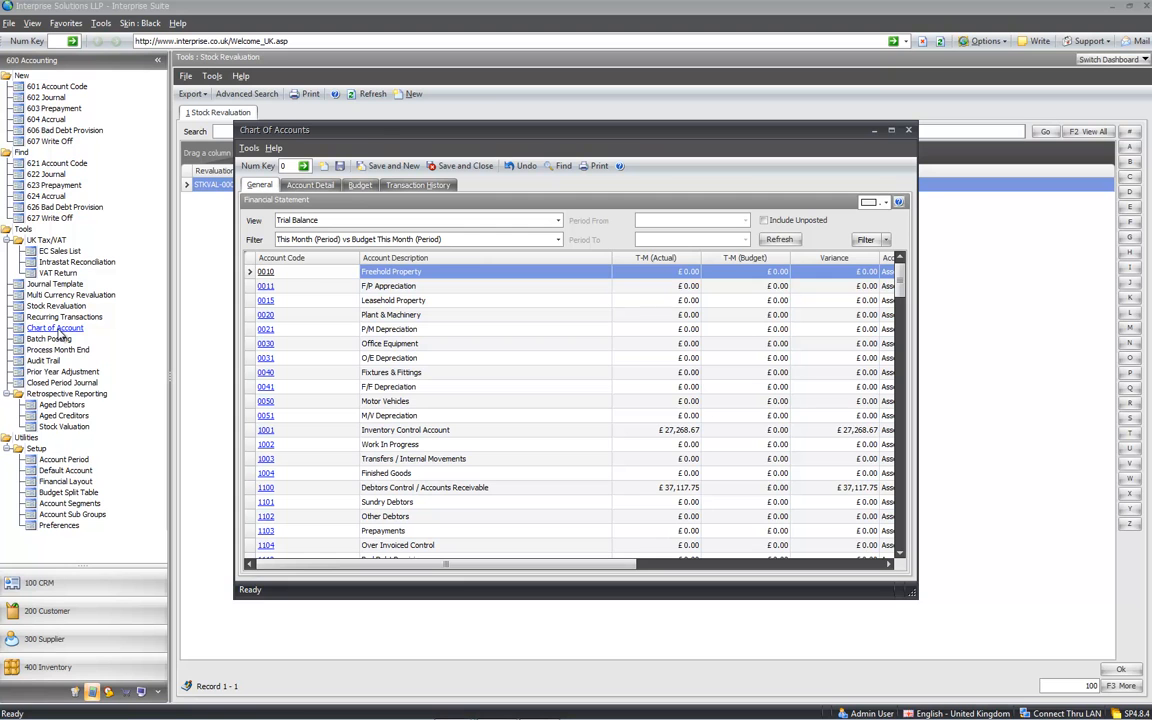
{"action": "left_click_drag", "start_coordinate": [909, 594], "coordinate": [1070, 651]}
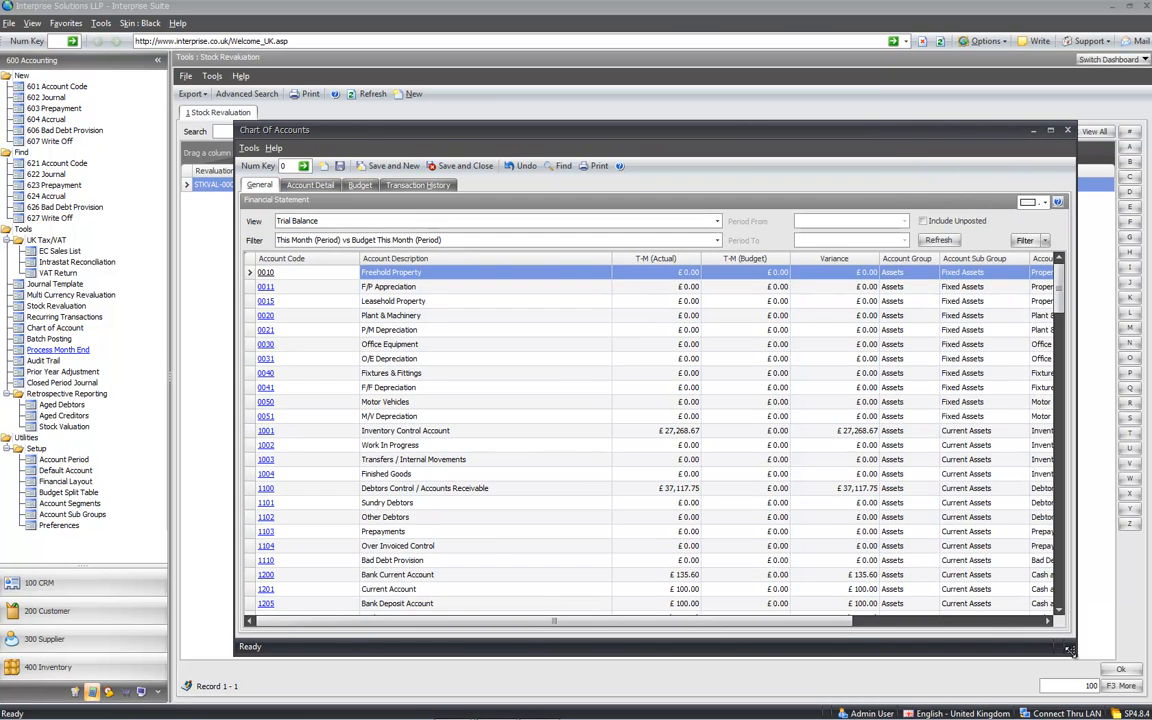
{"action": "left_click_drag", "start_coordinate": [237, 128], "coordinate": [119, 53]}
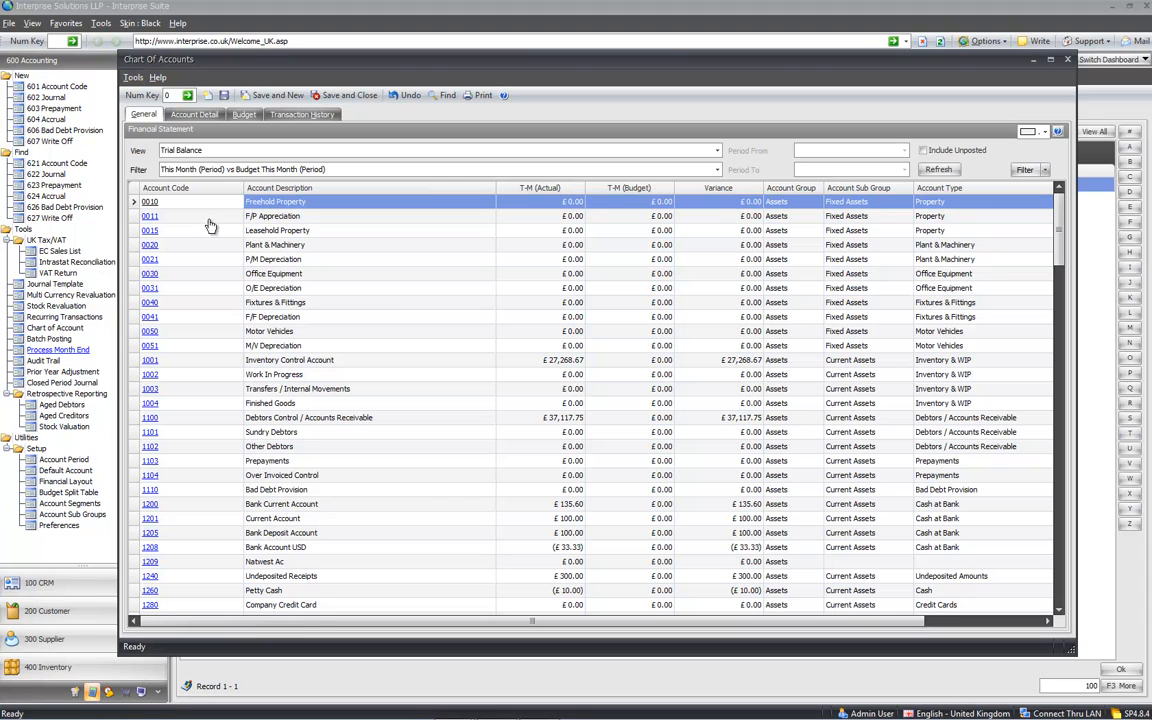
{"action": "left_click", "coordinate": [340, 173]}
{"action": "left_click", "coordinate": [333, 212]}
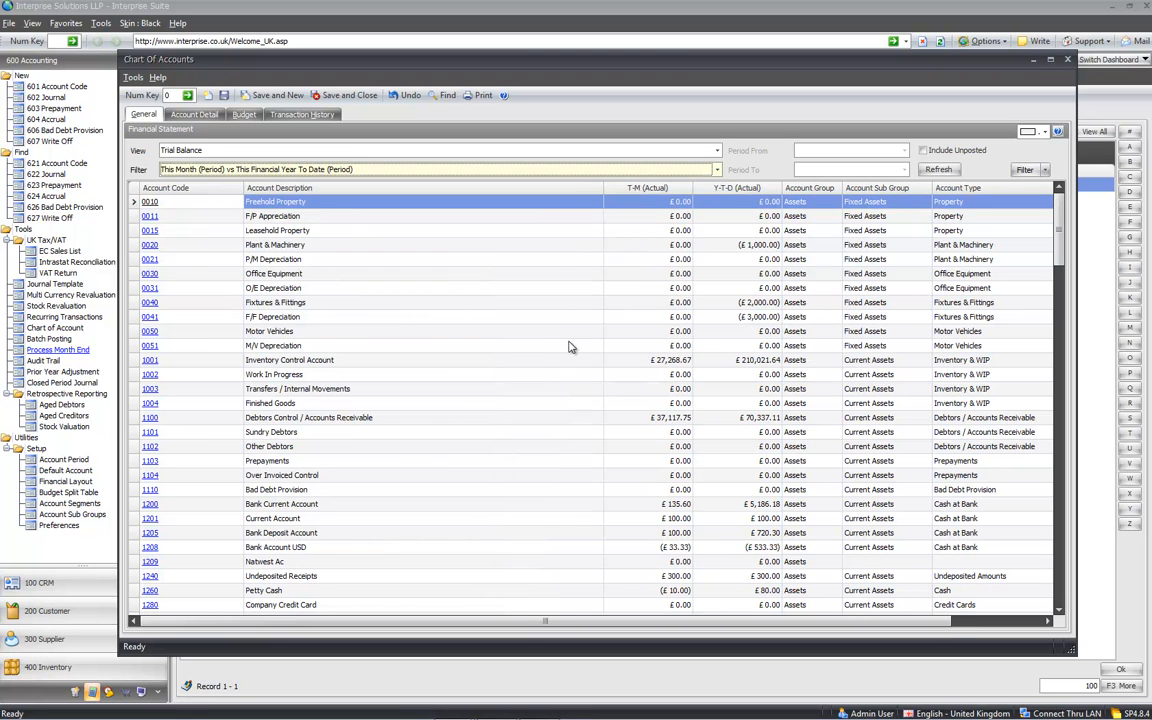
Step: Examine the month and year-to-date figures of the Inventory Control Account and Sales Type A - UK in the trial balance
{"action": "left_click", "coordinate": [642, 361]}
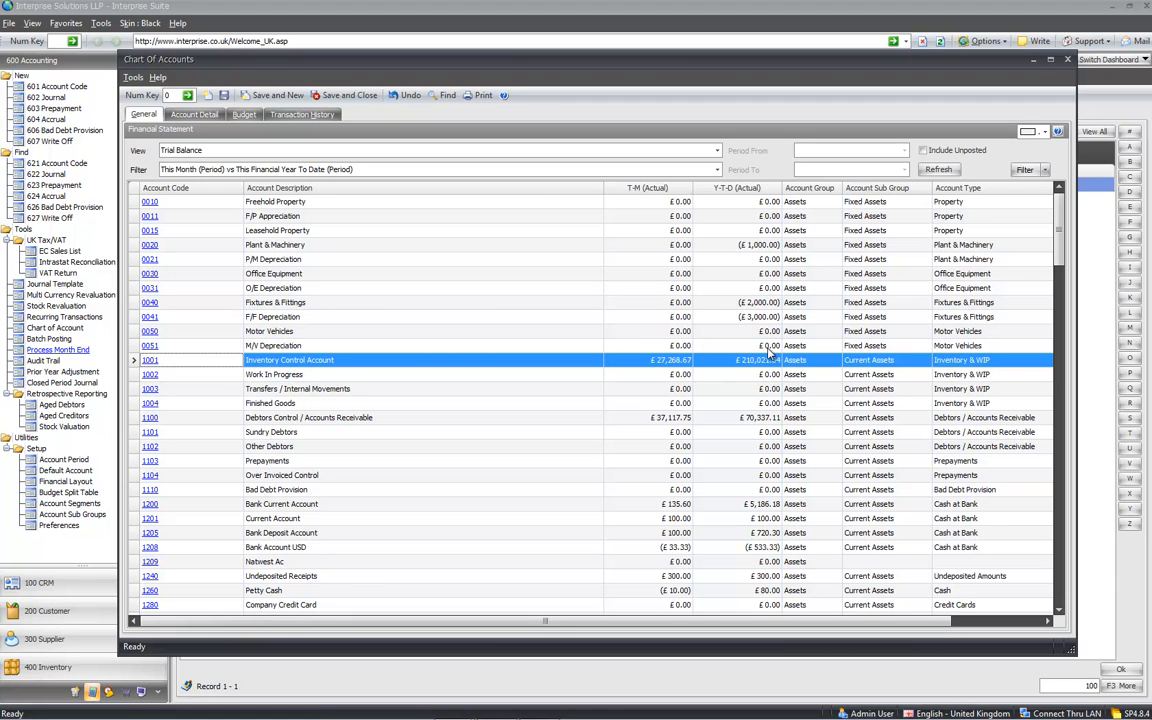
{"action": "scroll", "coordinate": [450, 438], "scroll_direction": "down", "scroll_amount": 9}
{"action": "scroll", "coordinate": [447, 435], "scroll_direction": "down", "scroll_amount": 3}
{"action": "left_click", "coordinate": [205, 461]}
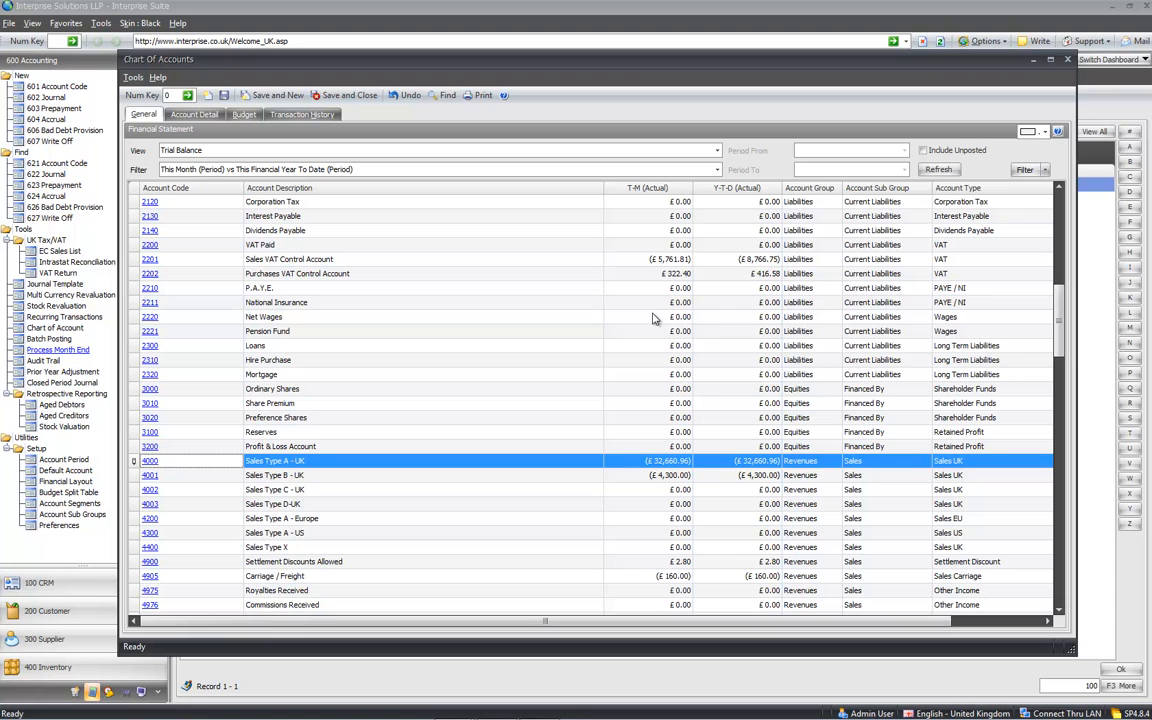
Step: Include unposted transactions in the trial balance, view the selectable accounting periods, and exclude the unposted transactions again
{"action": "left_click", "coordinate": [940, 170]}
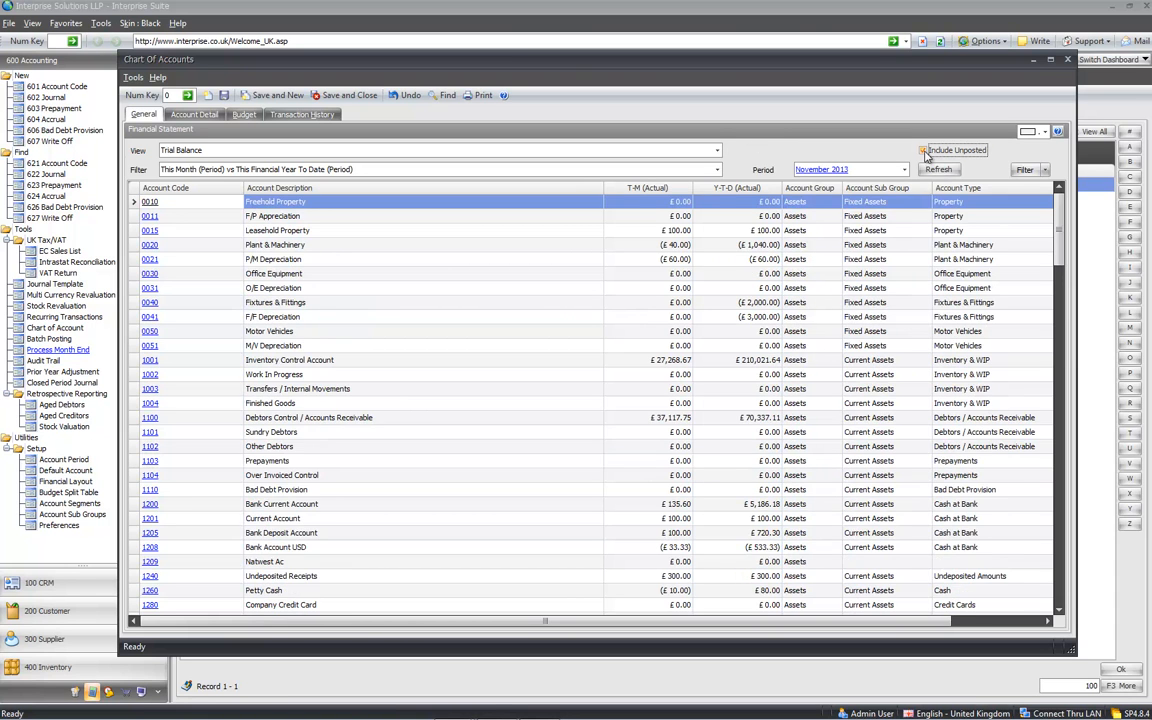
{"action": "left_click", "coordinate": [905, 169]}
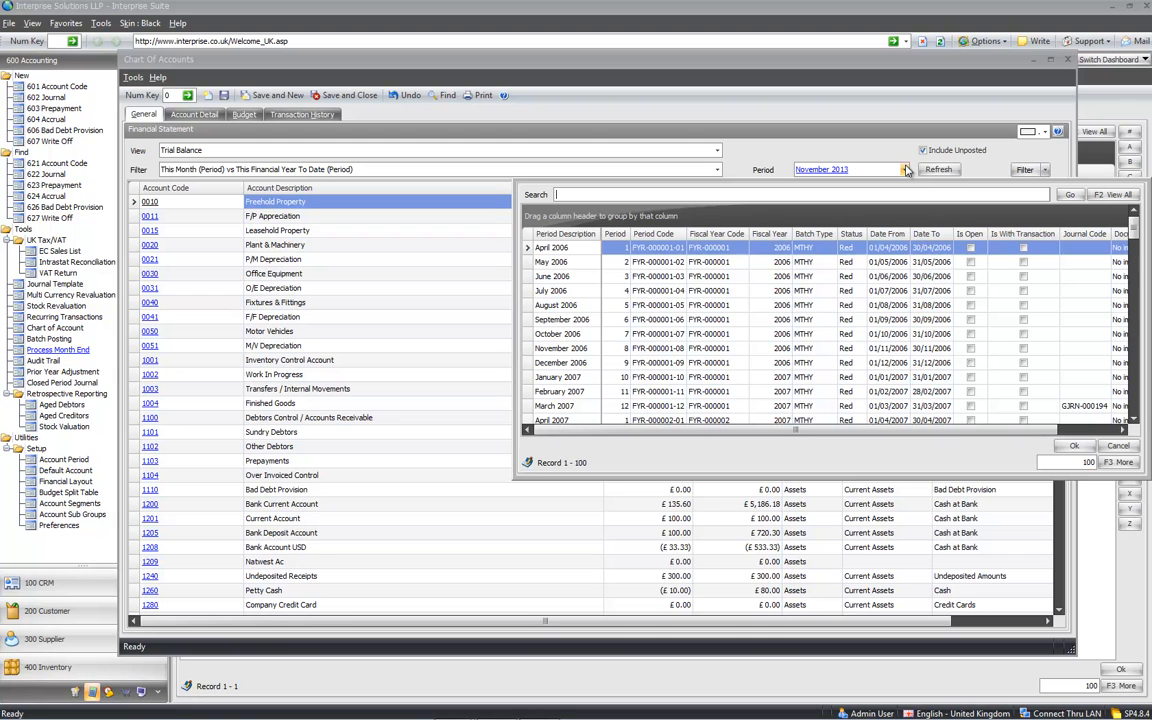
{"action": "left_click", "coordinate": [840, 141]}
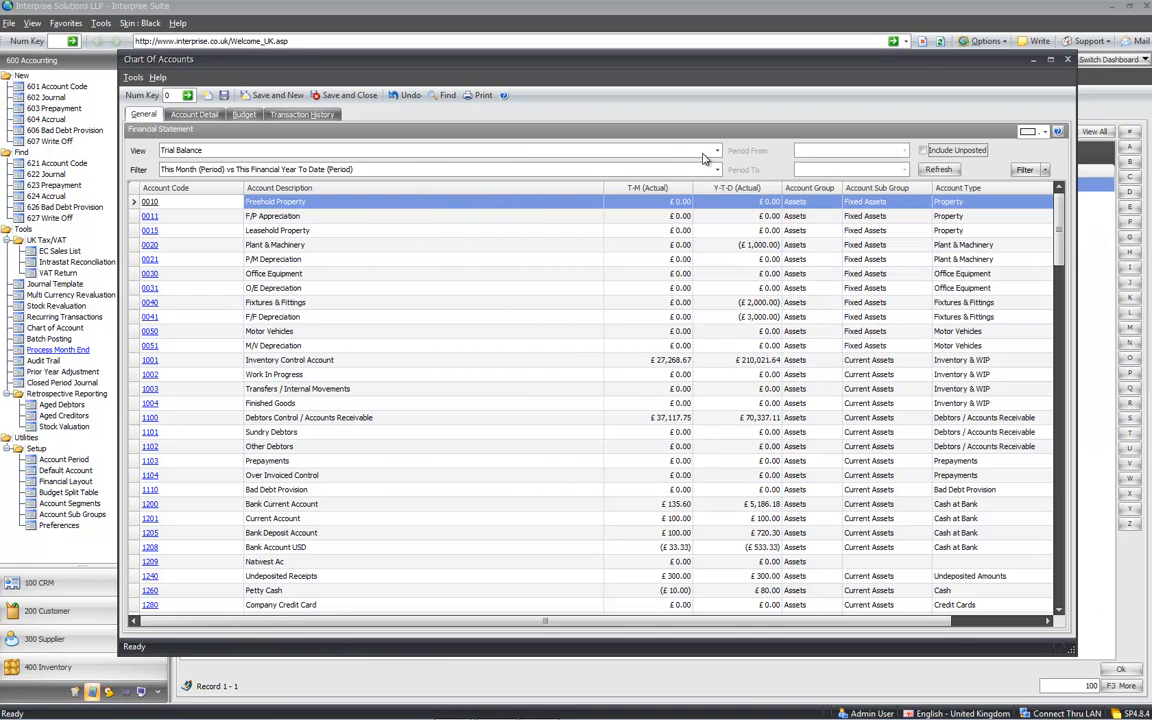
Step: Switch the financial statement view to Profit & Loss and go through its Sales, Purchases for Resale, Direct Expense and Overheads lines
{"action": "left_click", "coordinate": [426, 150]}
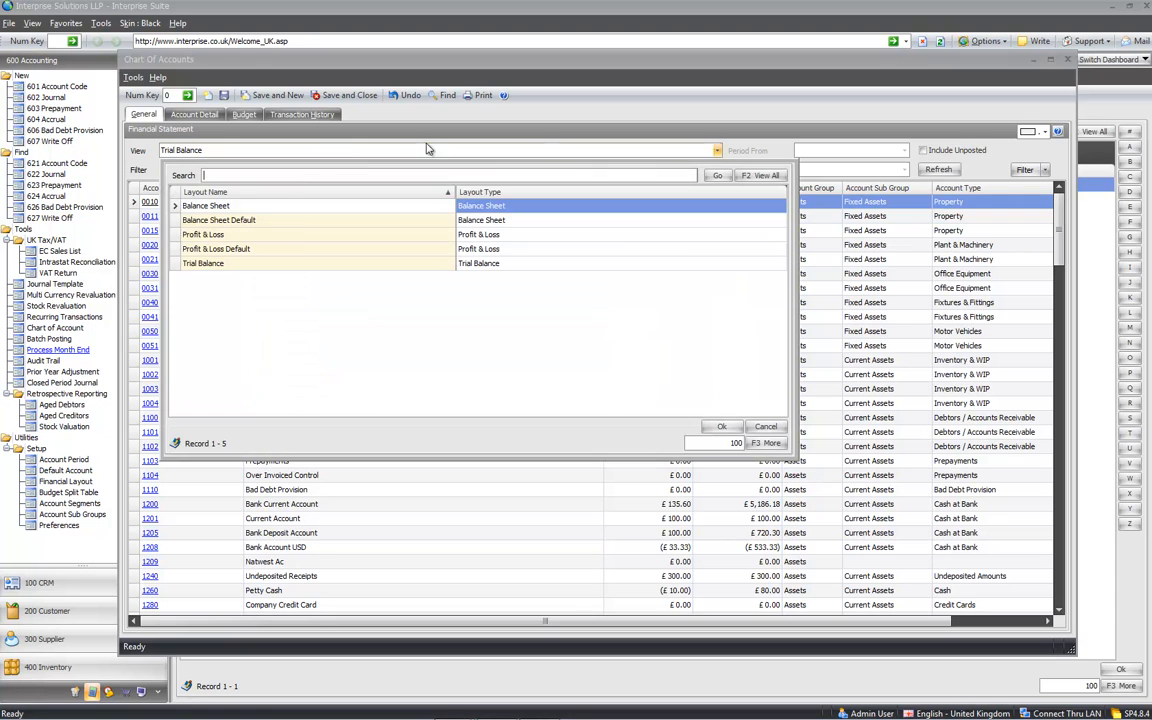
{"action": "double_click", "coordinate": [259, 236]}
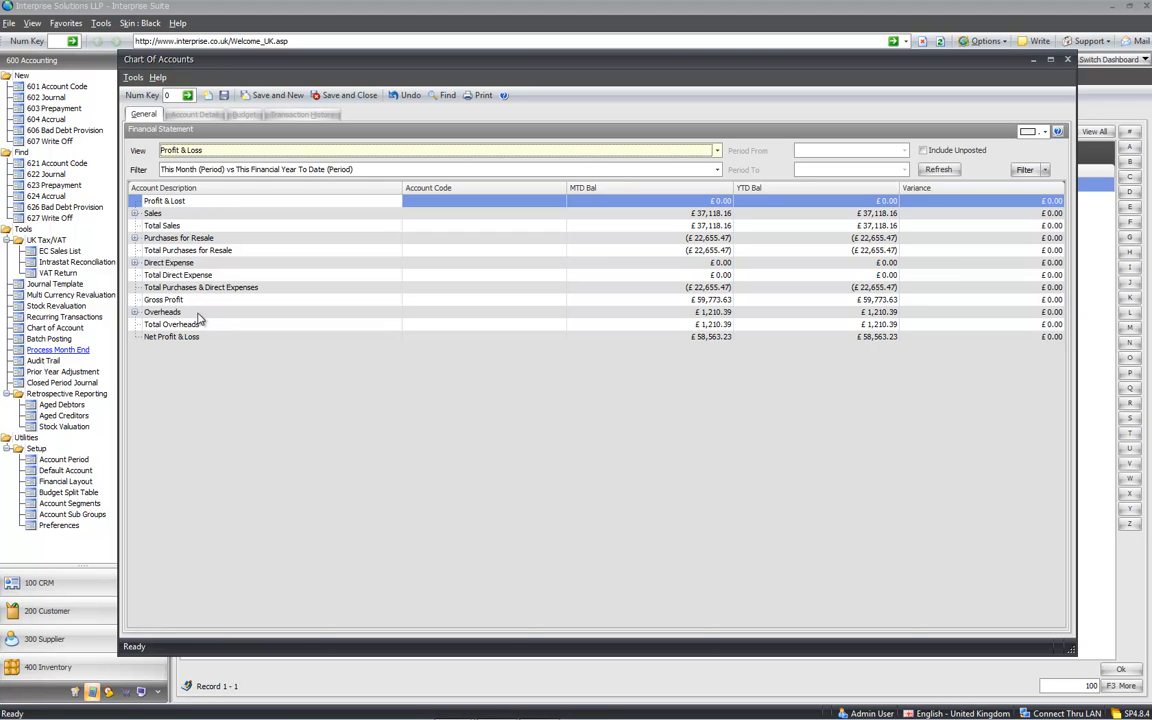
{"action": "left_click", "coordinate": [150, 215]}
{"action": "left_click", "coordinate": [150, 239]}
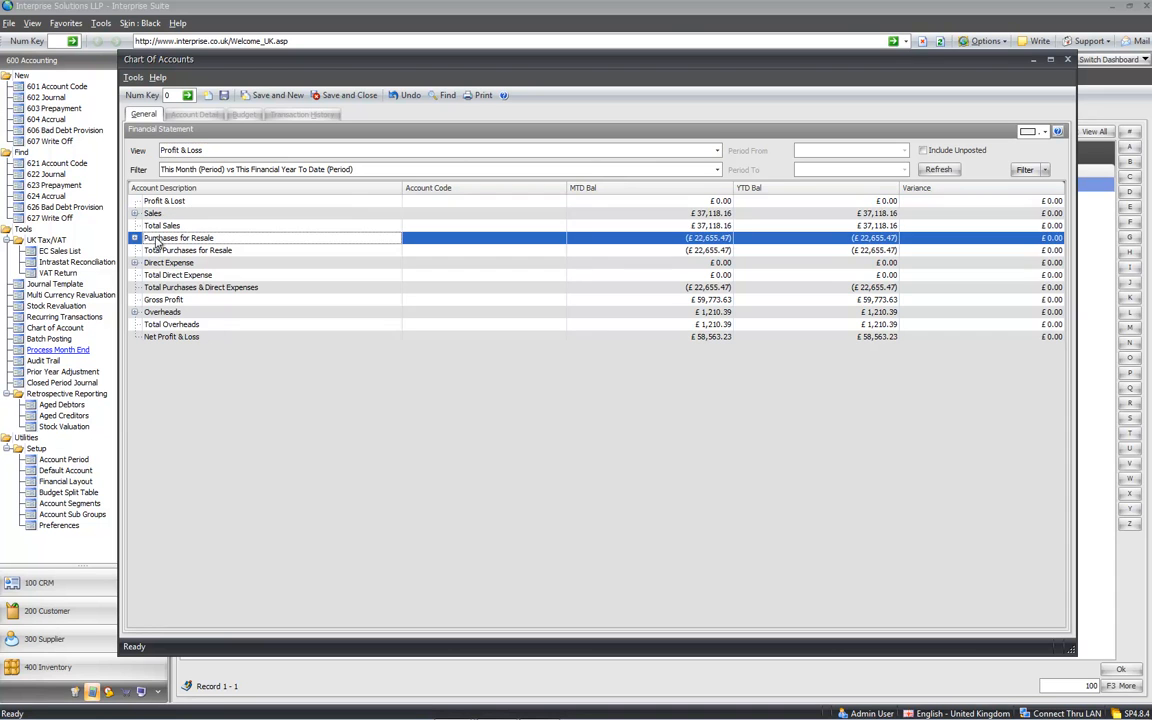
{"action": "left_click", "coordinate": [152, 263]}
{"action": "left_click", "coordinate": [165, 313]}
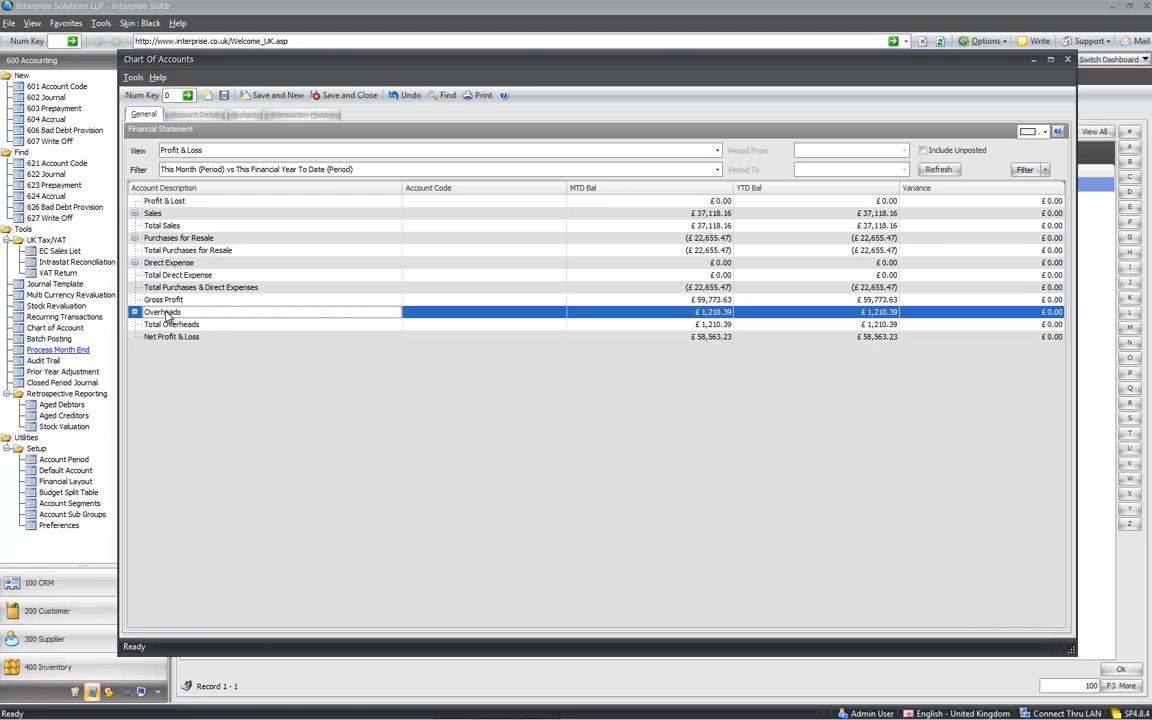
Step: Expand the Sales section of the Profit & Loss down to the individual Sales UK accounts
{"action": "left_click", "coordinate": [134, 214]}
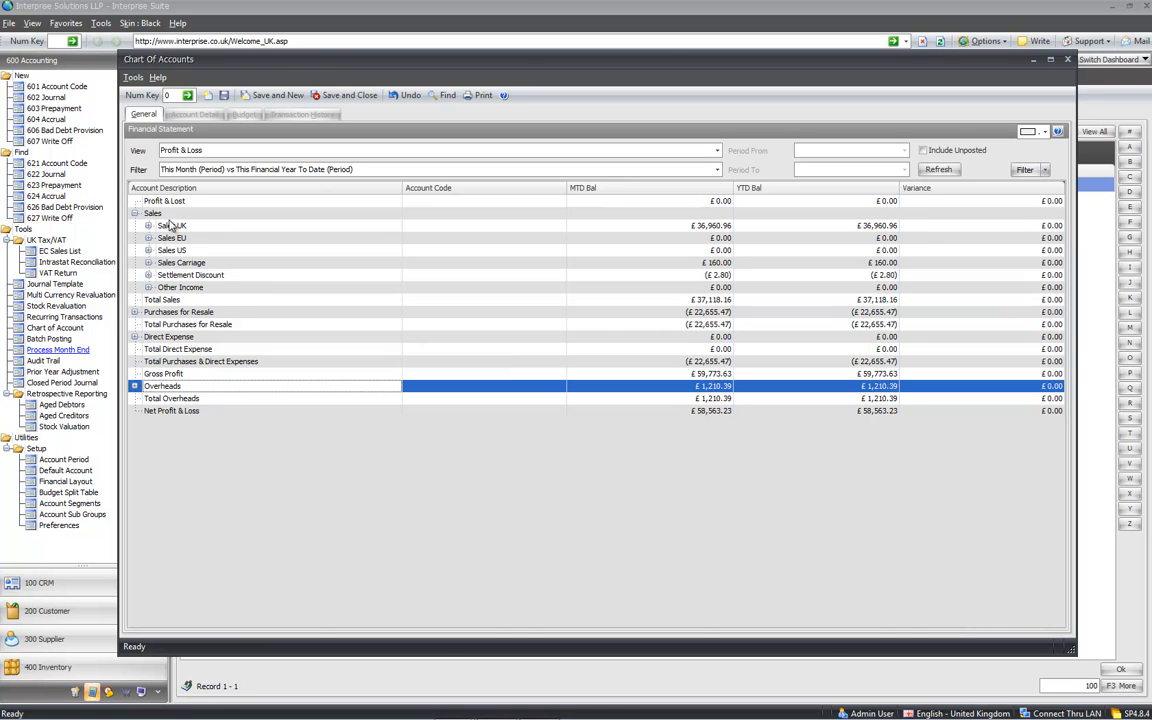
{"action": "left_click", "coordinate": [172, 226]}
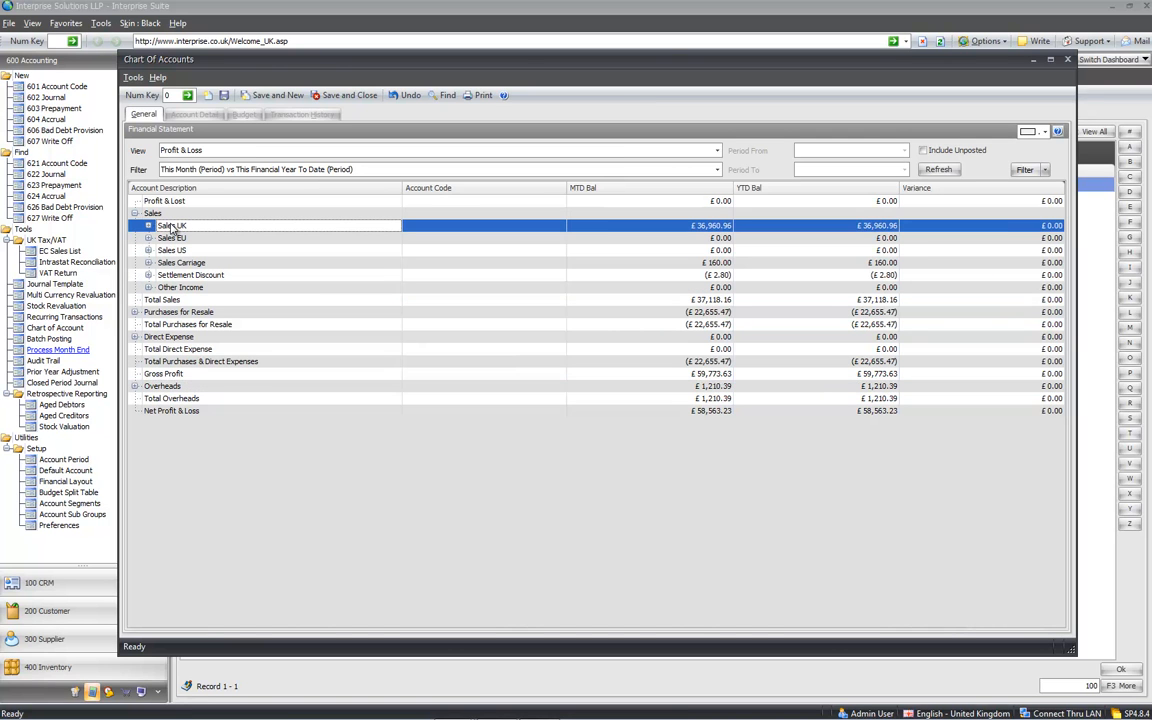
{"action": "left_click", "coordinate": [176, 251]}
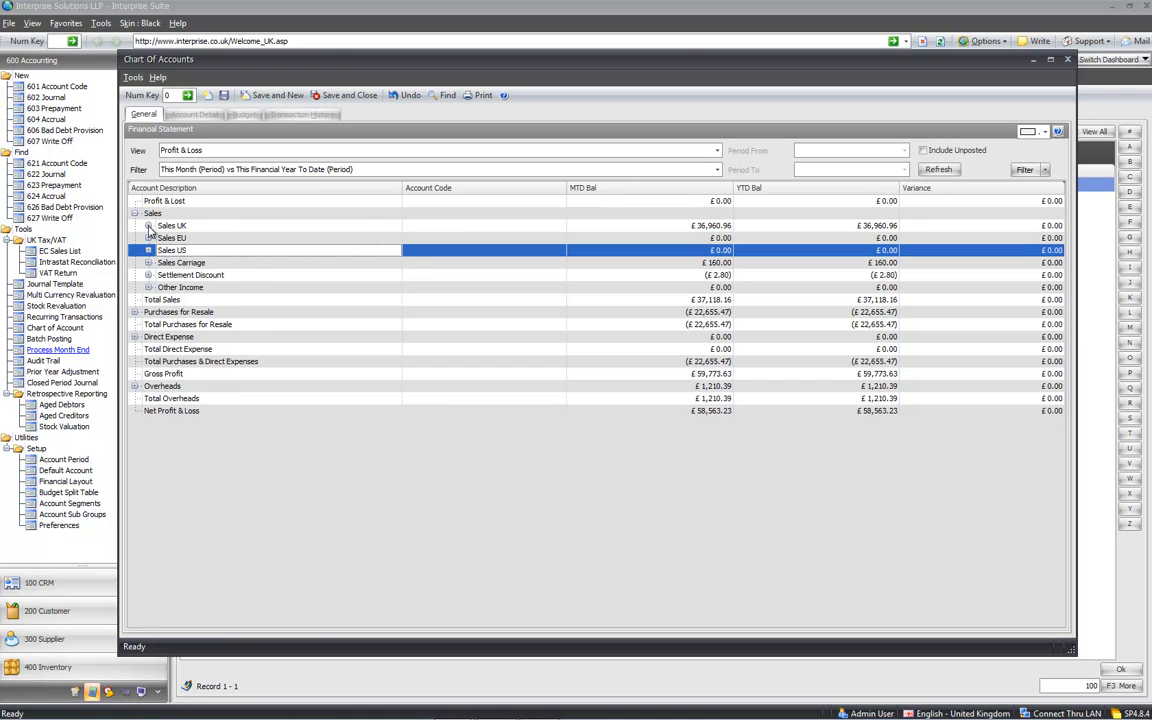
{"action": "left_click", "coordinate": [148, 227]}
Step: Open account 4000, Sales Type A - UK, from the Profit & Loss and view its account detail and budget
{"action": "left_click", "coordinate": [190, 239]}
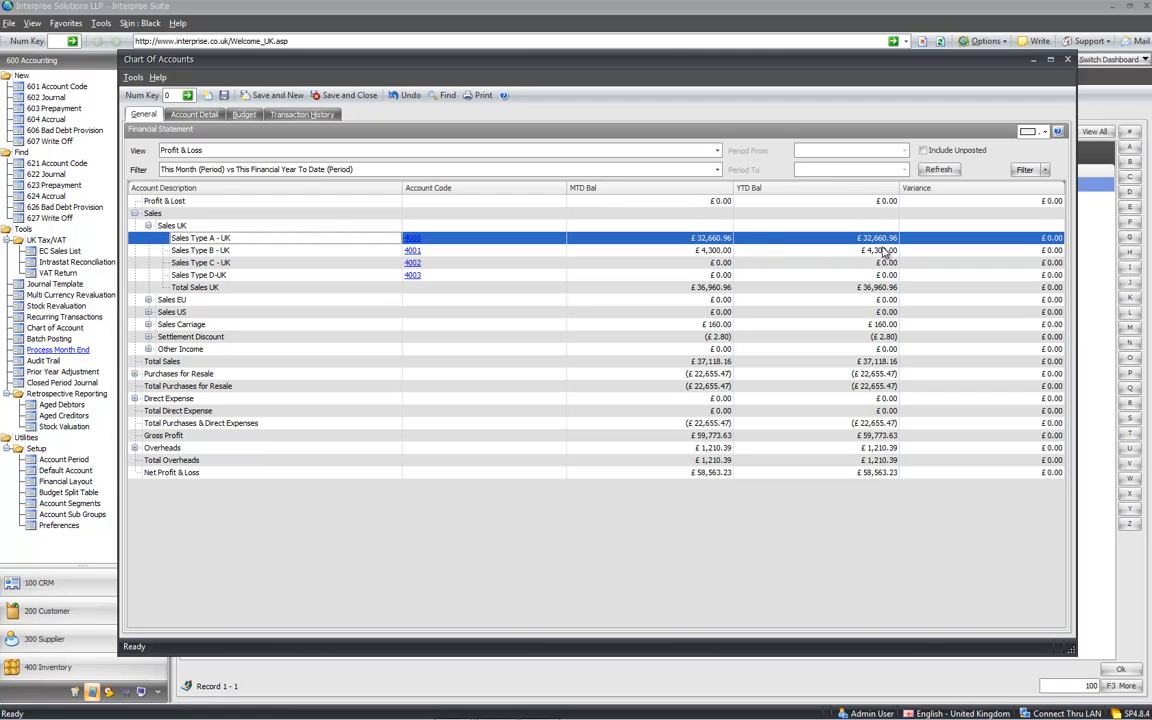
{"action": "left_click", "coordinate": [412, 241]}
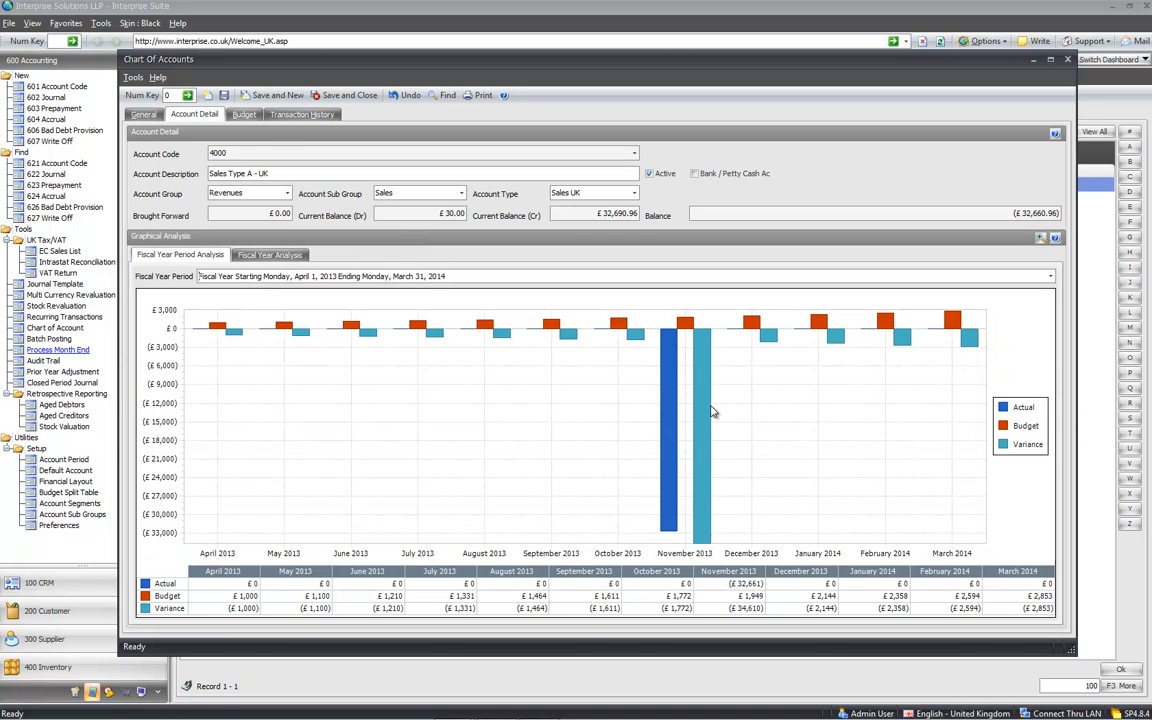
{"action": "left_click", "coordinate": [244, 116]}
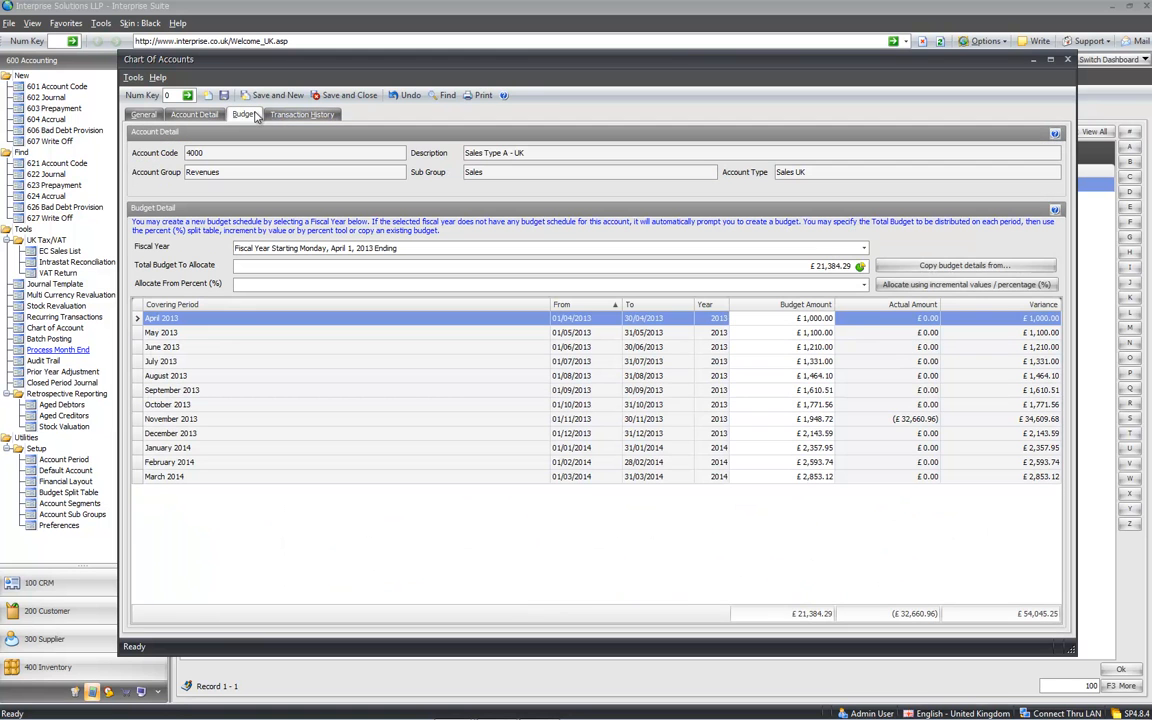
Step: Show the transaction history of account 4000, enlarging the window and widening the Detail Description column to read the item details
{"action": "left_click", "coordinate": [290, 117]}
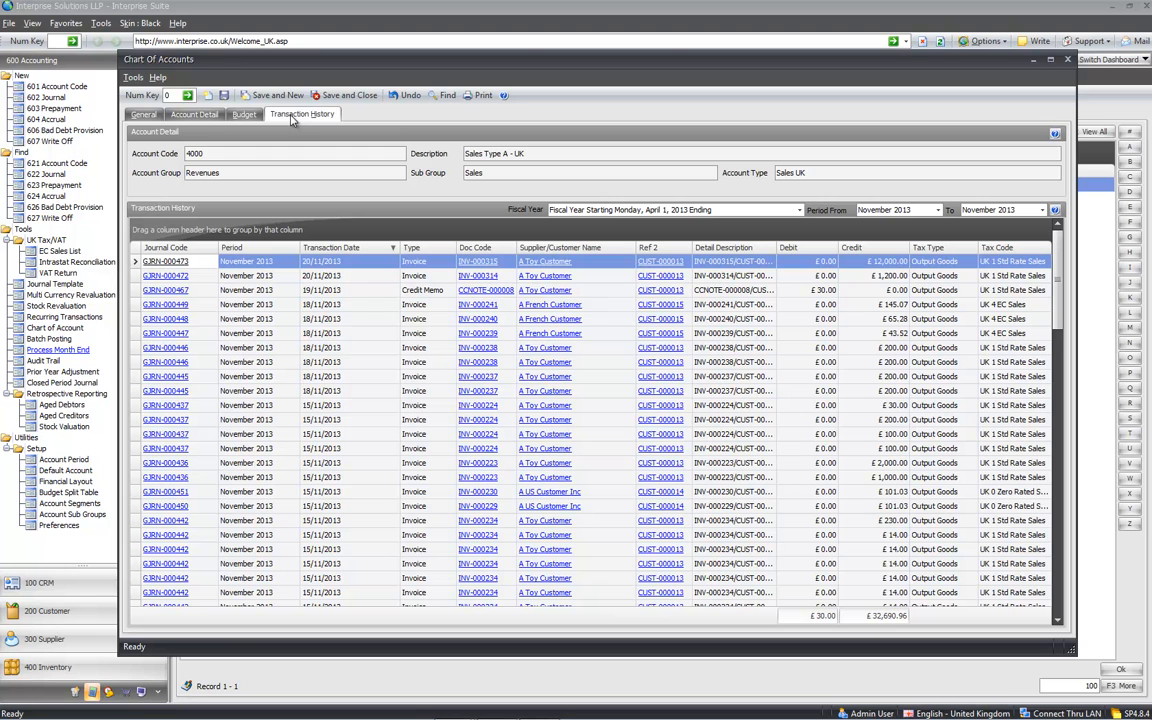
{"action": "left_click_drag", "start_coordinate": [118, 180], "coordinate": [57, 190]}
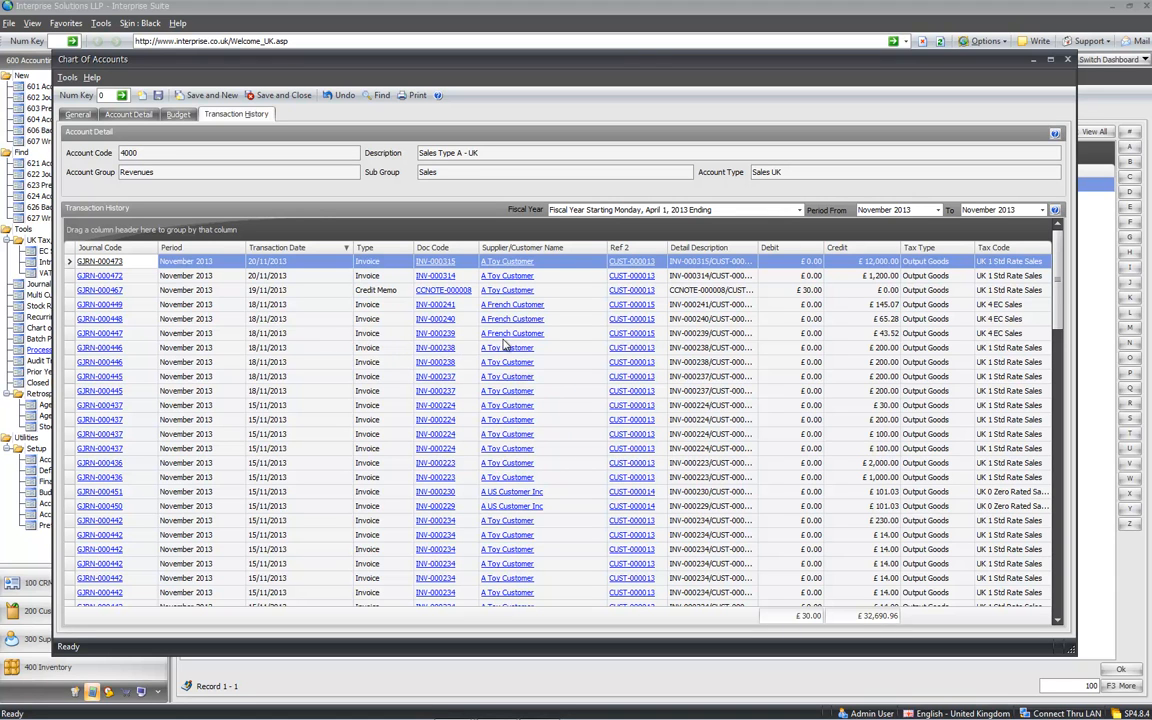
{"action": "left_click", "coordinate": [706, 350]}
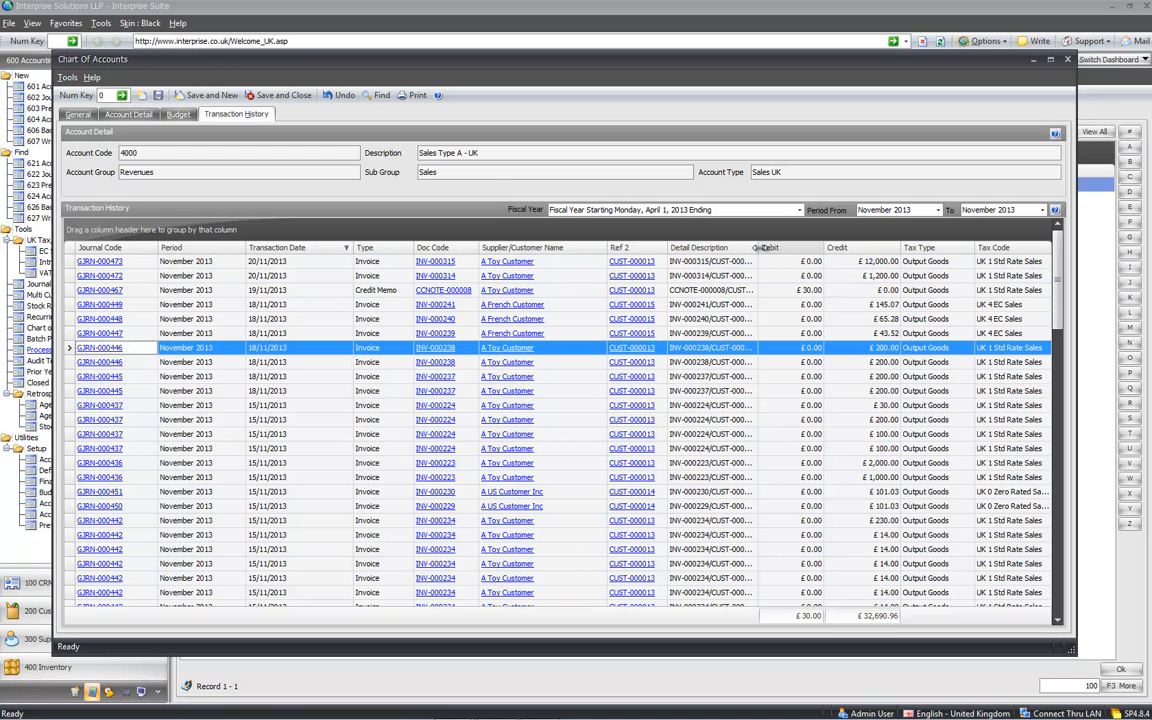
{"action": "left_click_drag", "start_coordinate": [757, 248], "coordinate": [944, 264]}
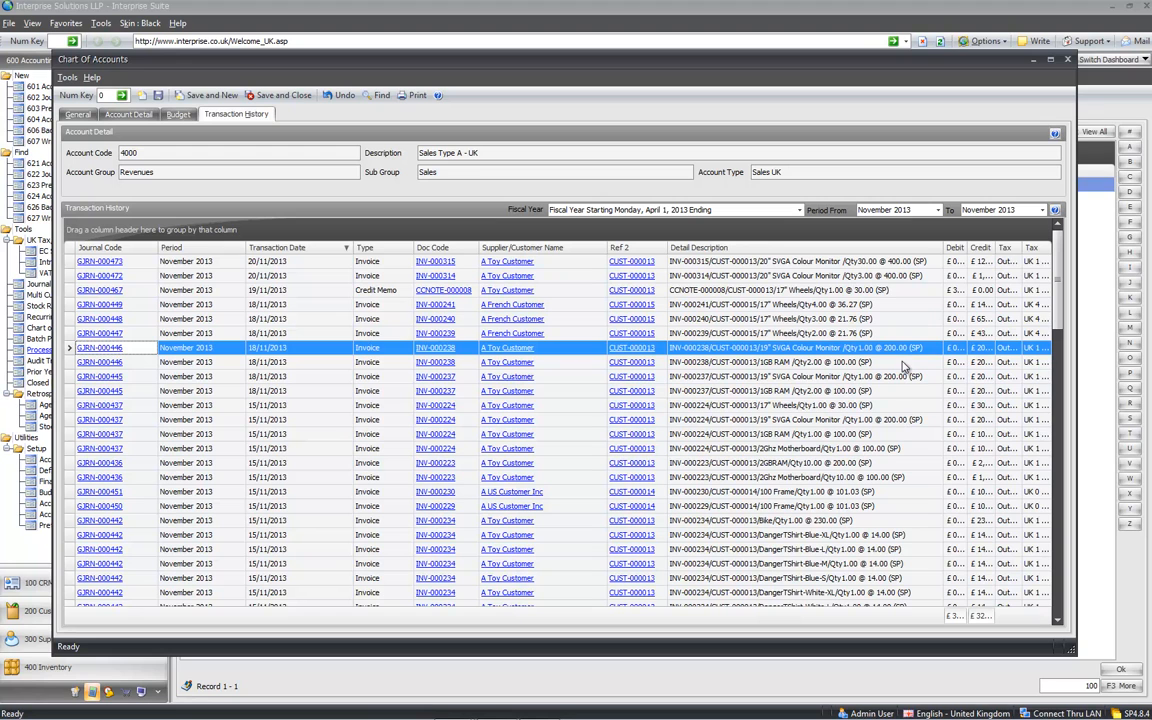
{"action": "left_click_drag", "start_coordinate": [943, 248], "coordinate": [886, 250]}
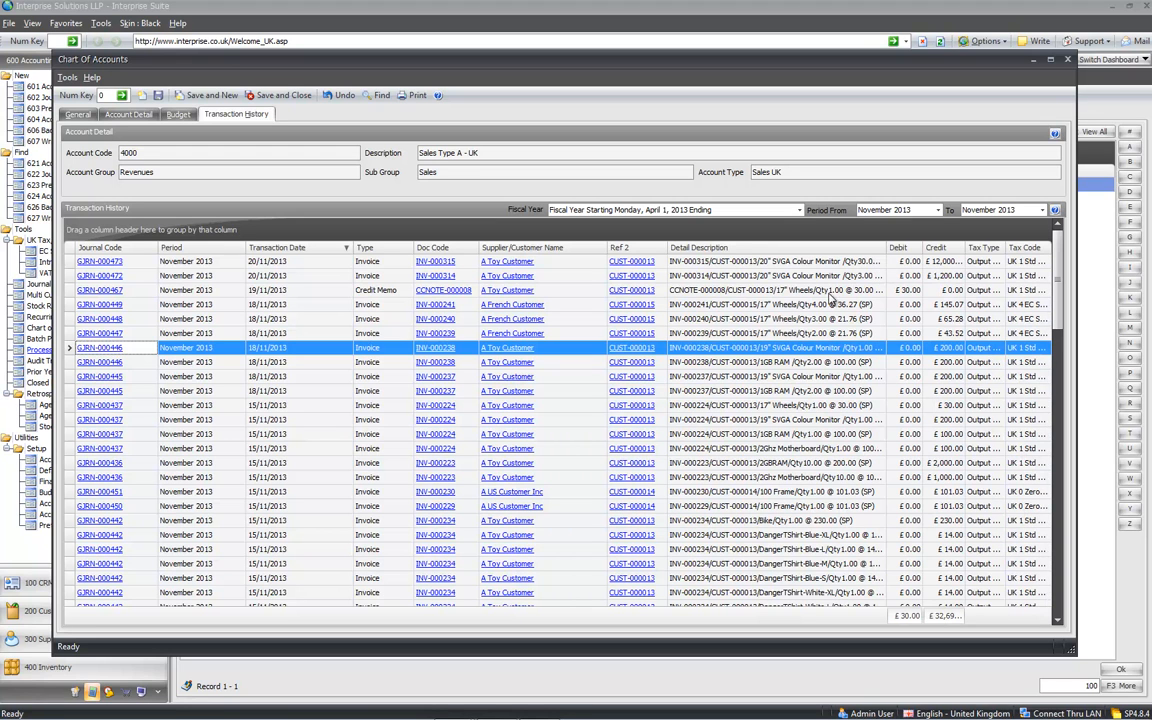
Step: Open journal GJRN-000446 from the transaction history and go through its debtors control, carriage and sales VAT lines
{"action": "left_click", "coordinate": [105, 348]}
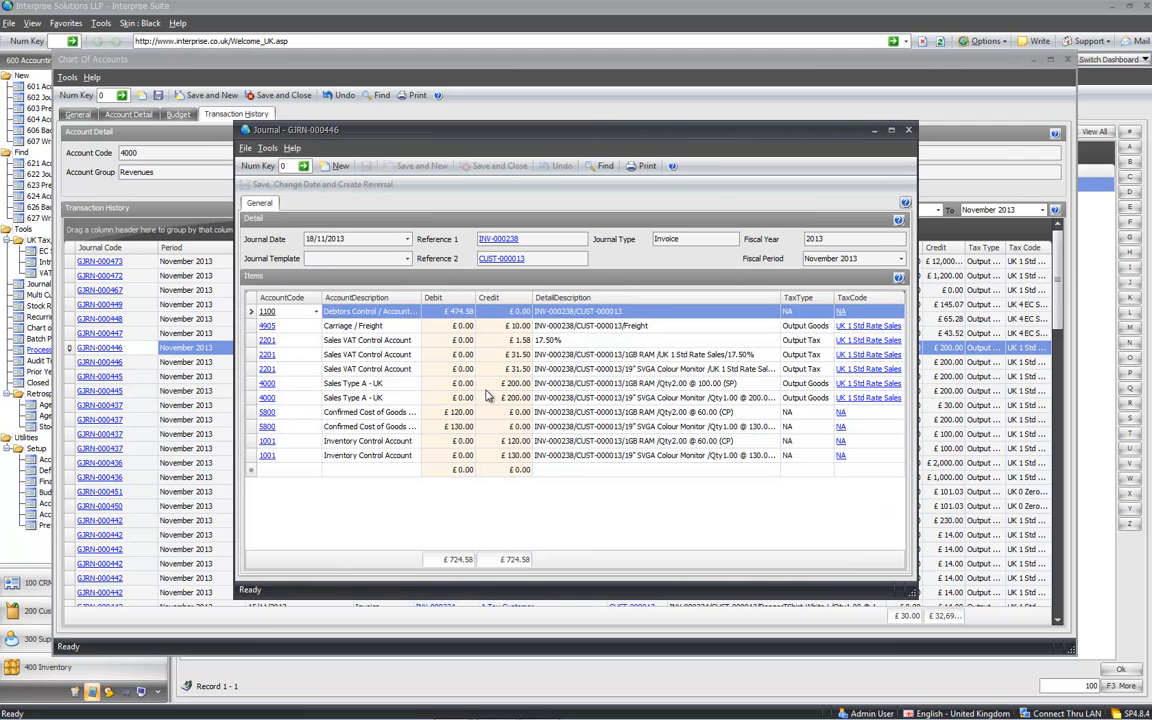
{"action": "left_click", "coordinate": [436, 311]}
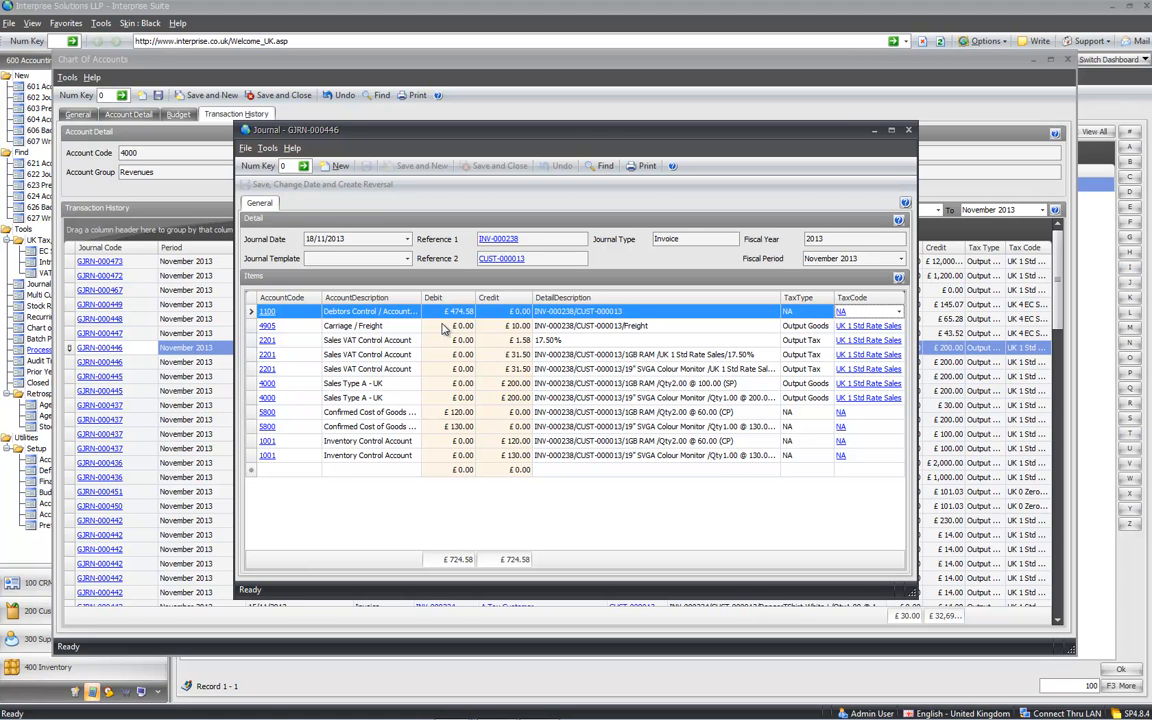
{"action": "left_click", "coordinate": [444, 327]}
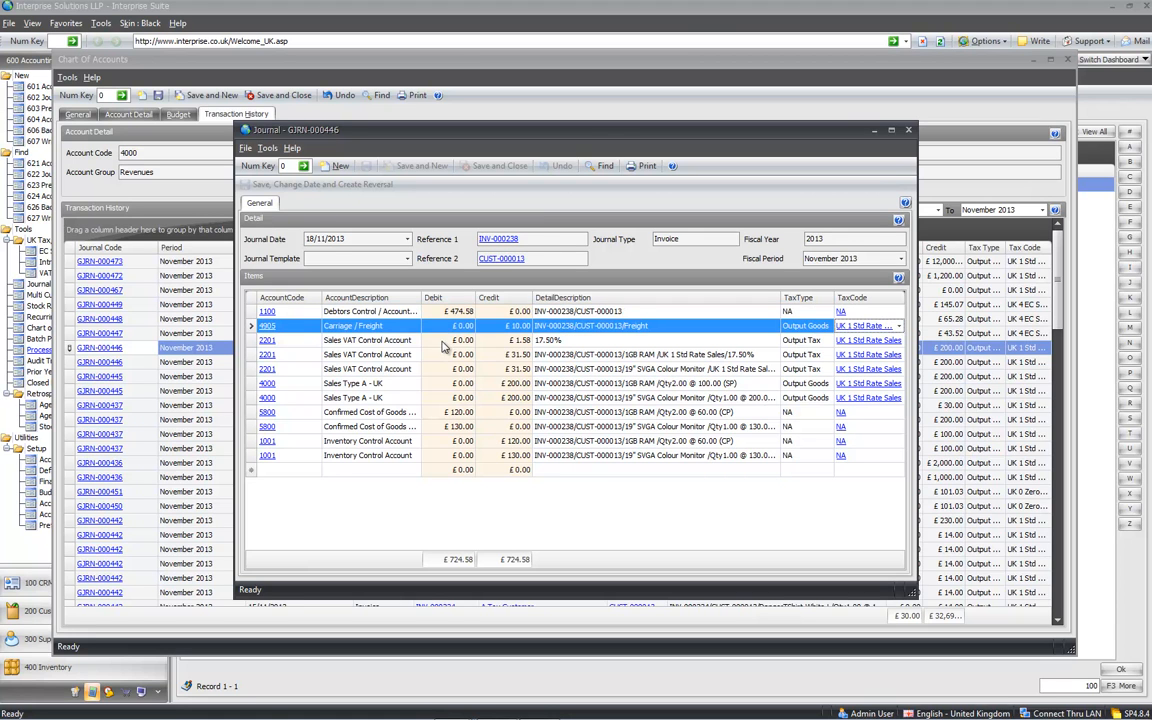
{"action": "left_click", "coordinate": [522, 344]}
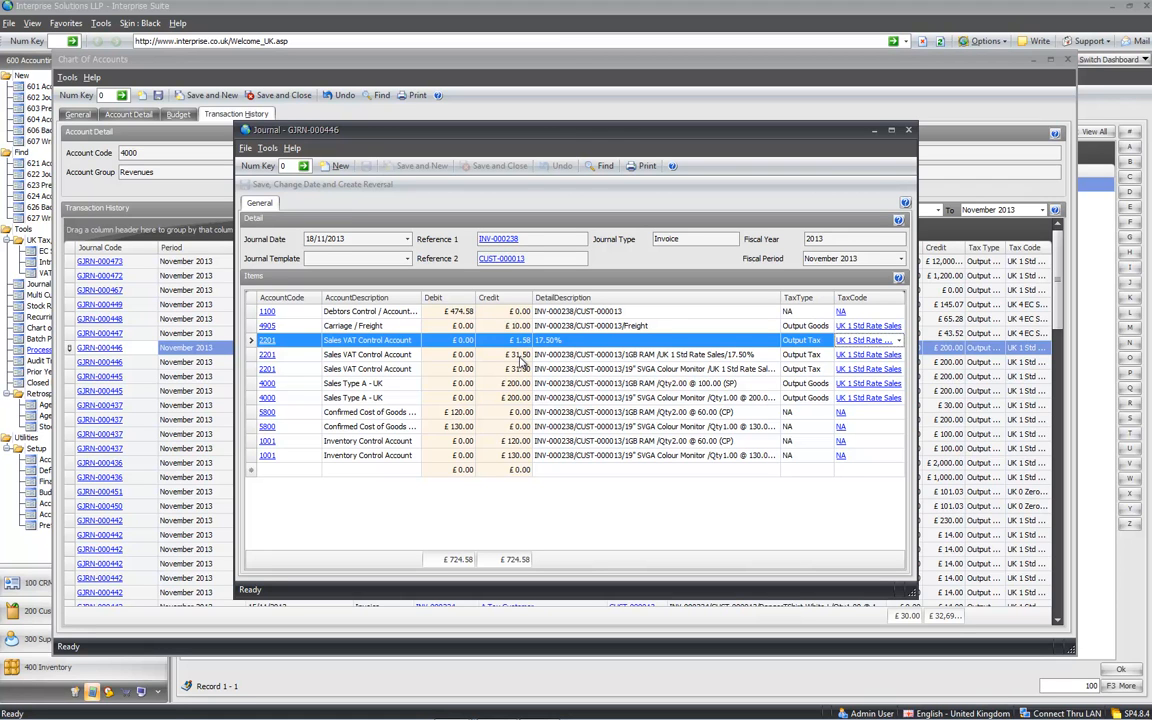
{"action": "left_click", "coordinate": [521, 358]}
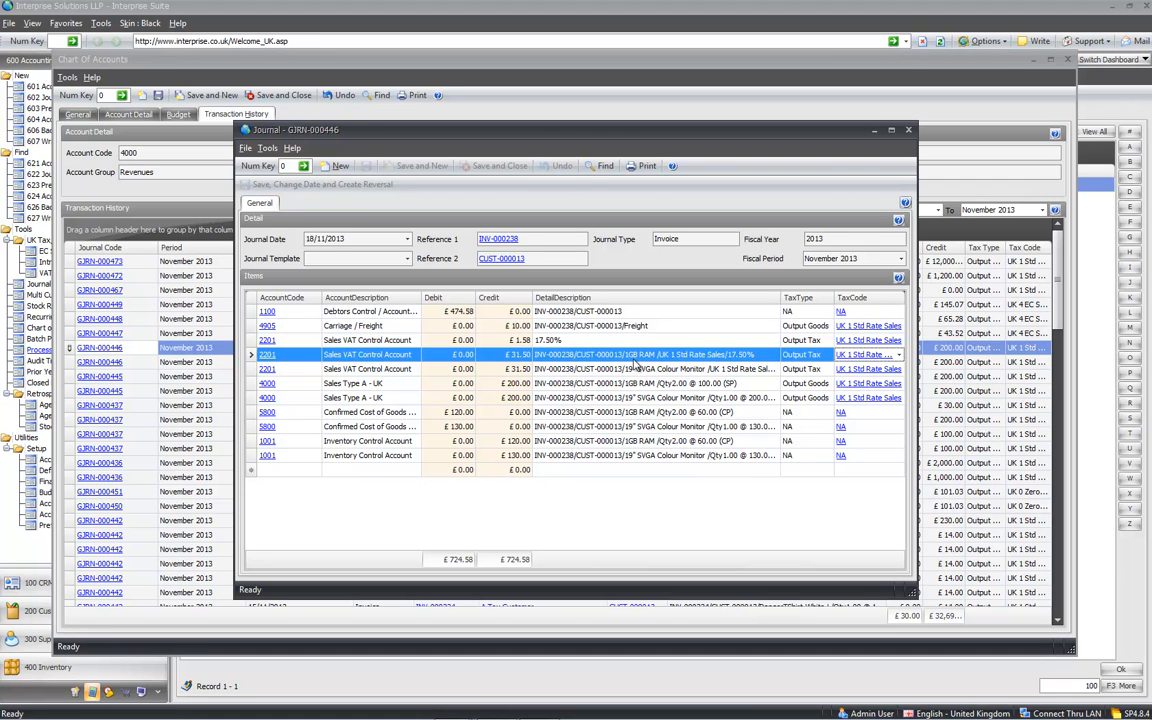
{"action": "left_click", "coordinate": [524, 372]}
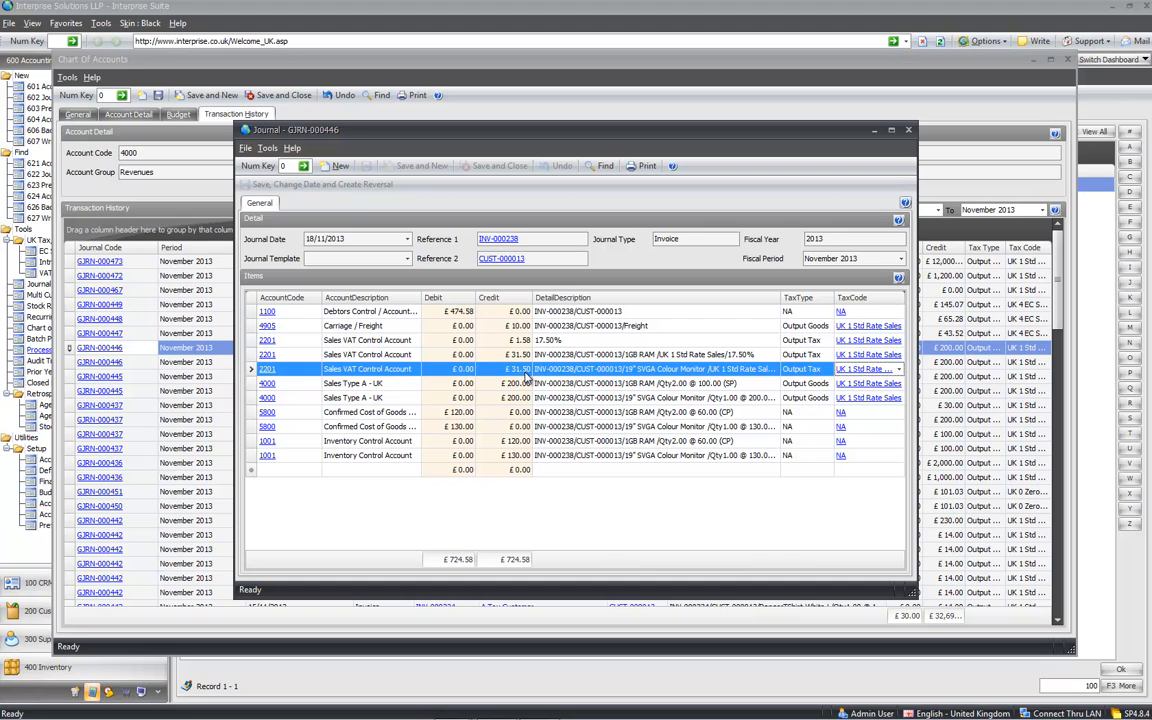
Step: Go through the journal's Sales Type A - UK, cost of goods and inventory control lines, and close the journal
{"action": "left_click", "coordinate": [507, 386]}
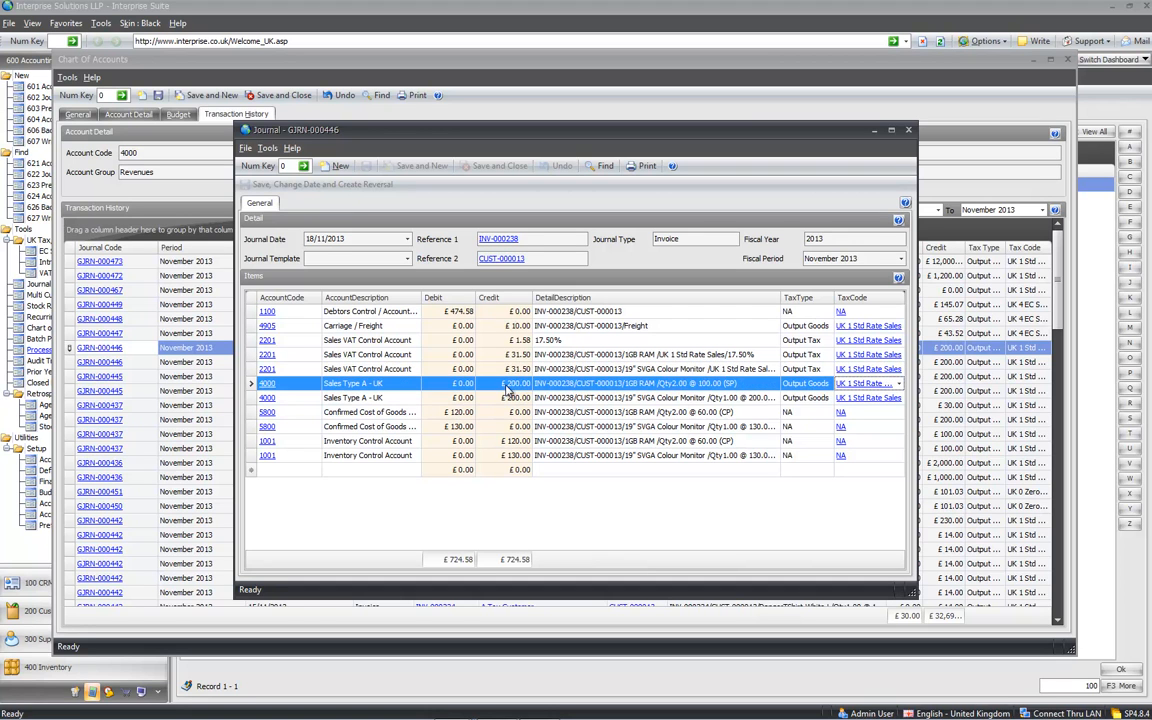
{"action": "left_click", "coordinate": [507, 402]}
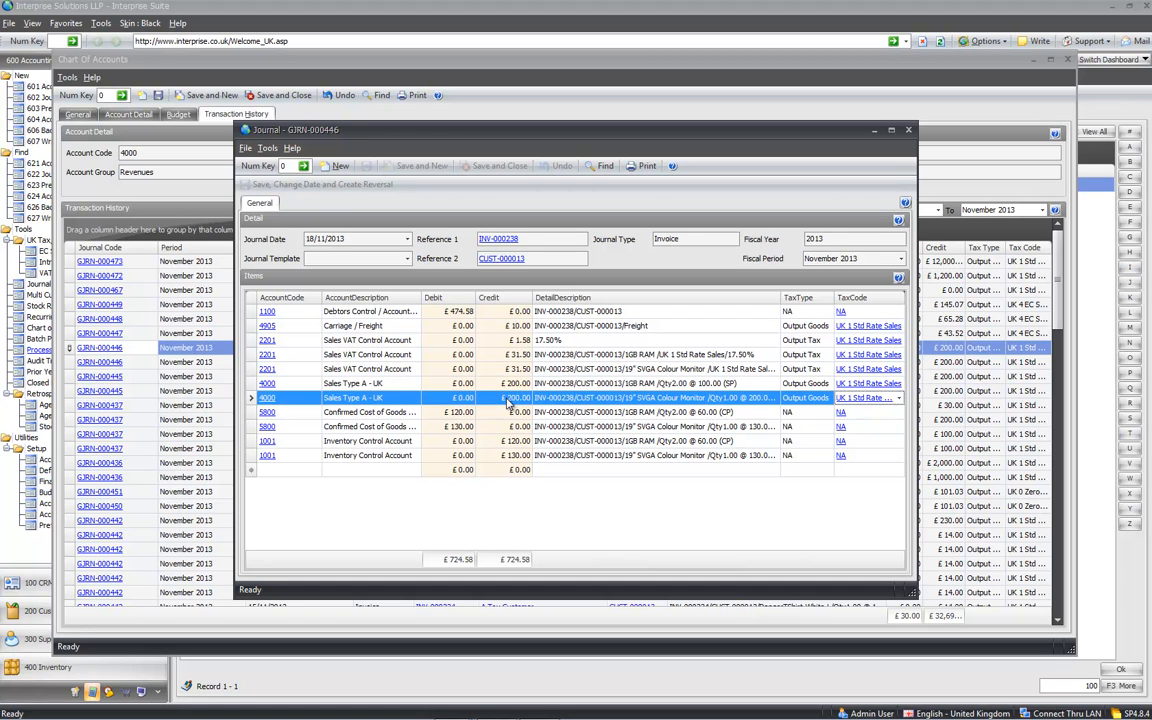
{"action": "left_click", "coordinate": [372, 414]}
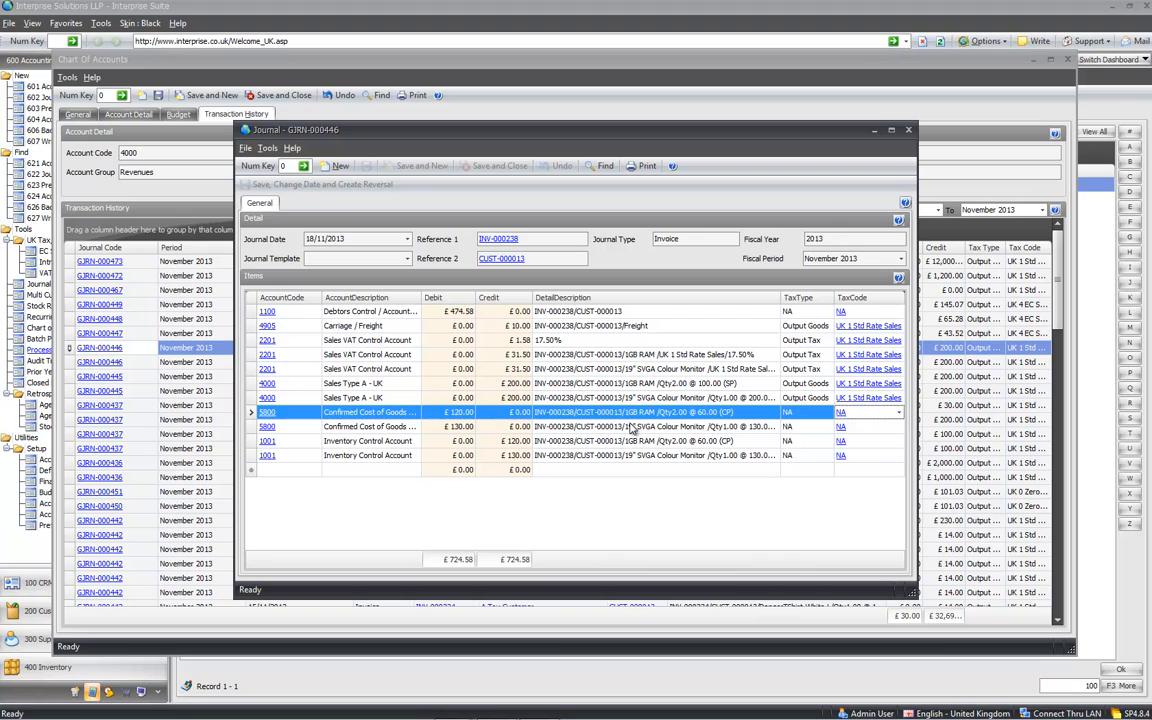
{"action": "left_click", "coordinate": [459, 428]}
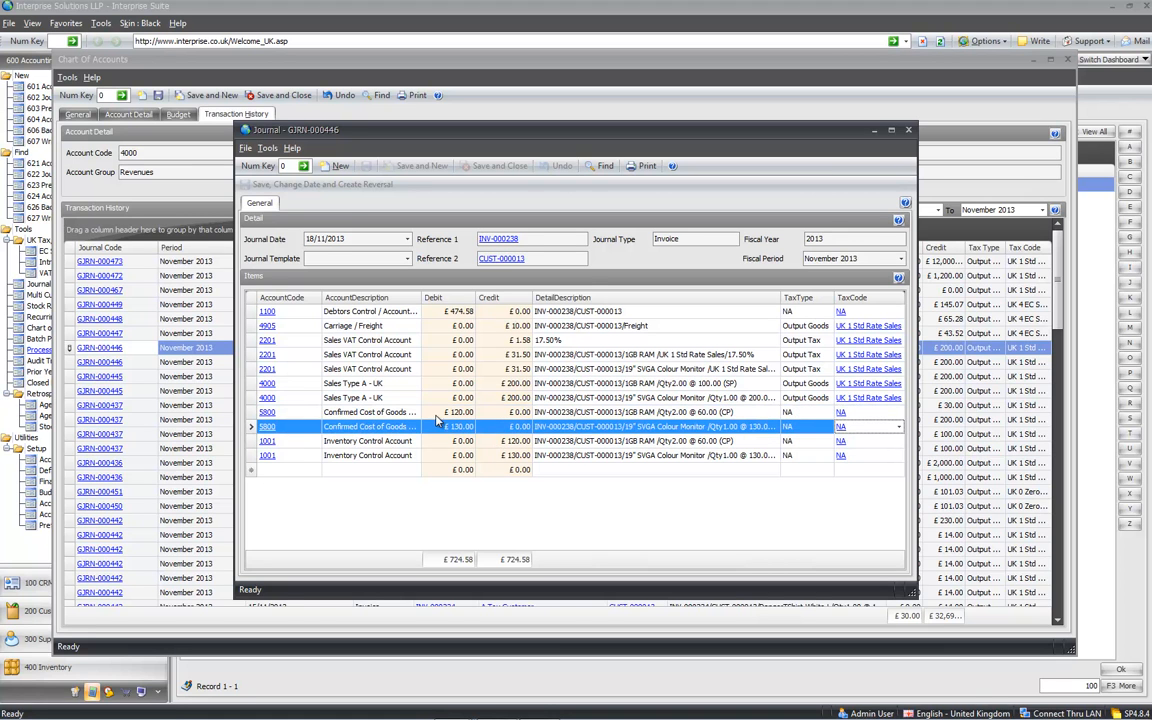
{"action": "left_click", "coordinate": [510, 457]}
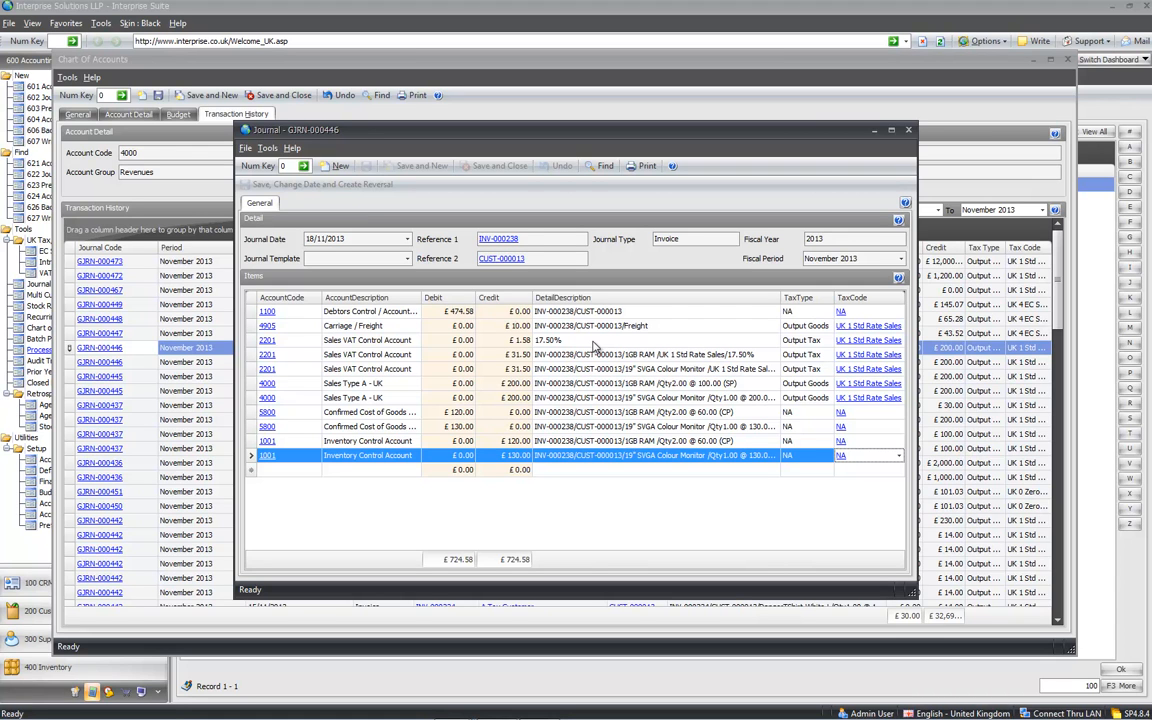
{"action": "left_click", "coordinate": [636, 386]}
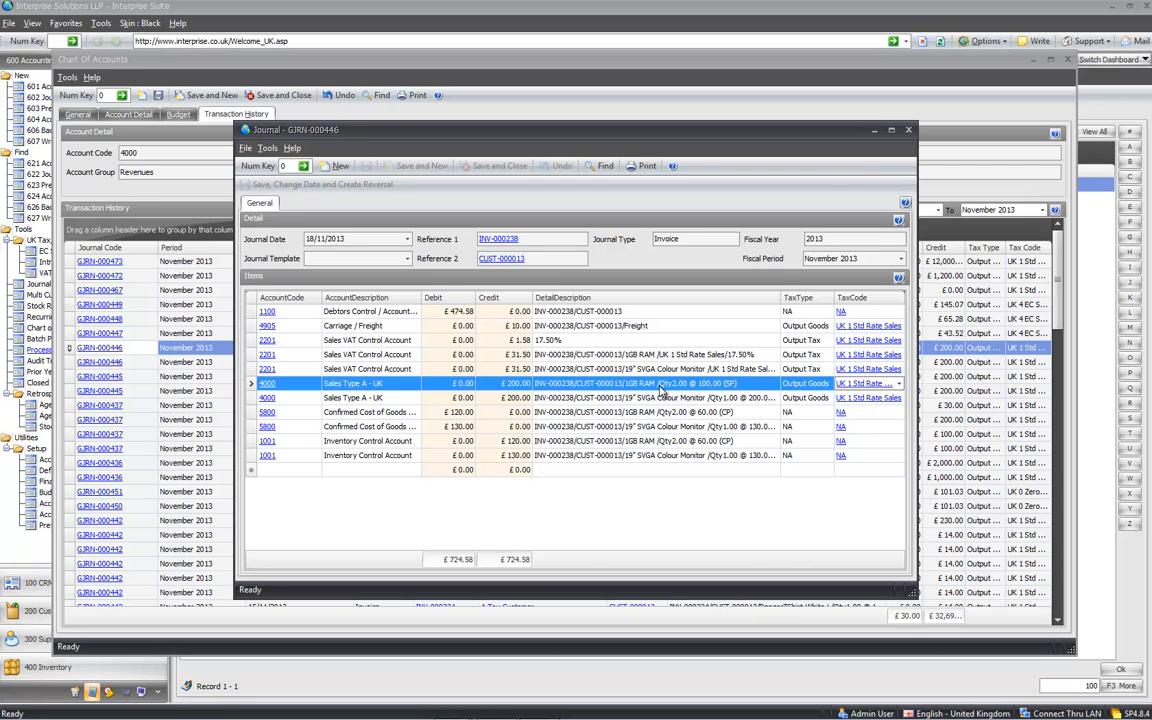
{"action": "left_click", "coordinate": [908, 131]}
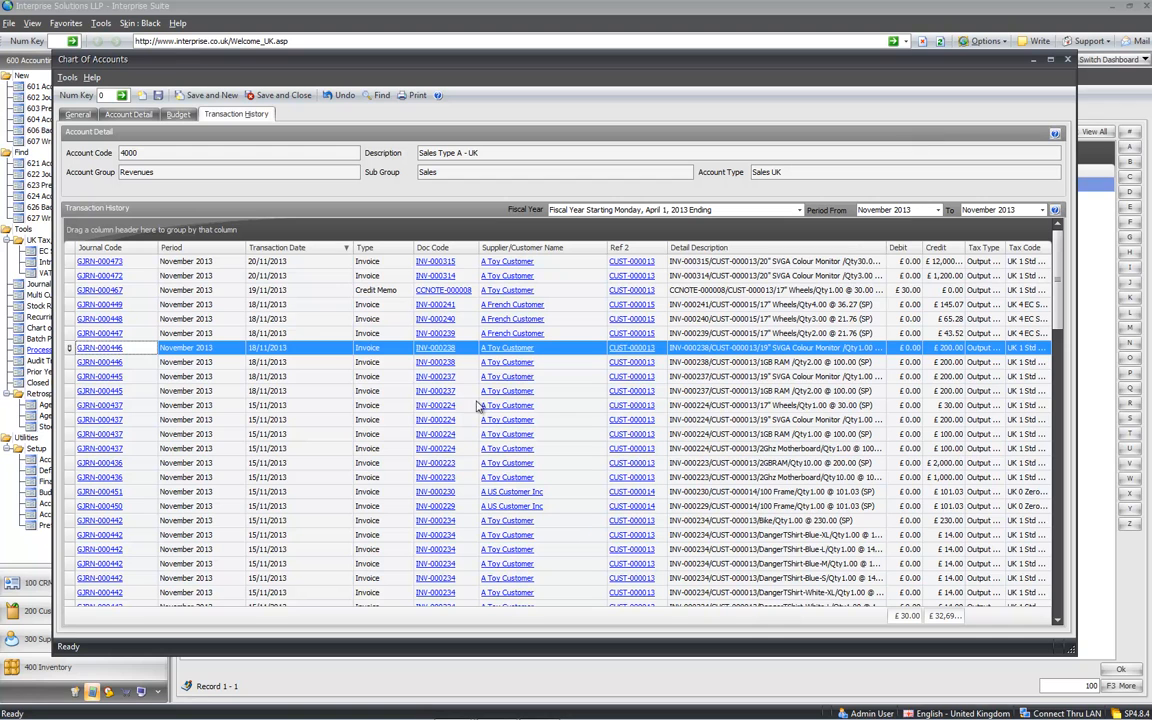
Step: Open the sales invoice behind the selected GJRN-000446 transaction to view it, and close the invoice
{"action": "left_click", "coordinate": [441, 350]}
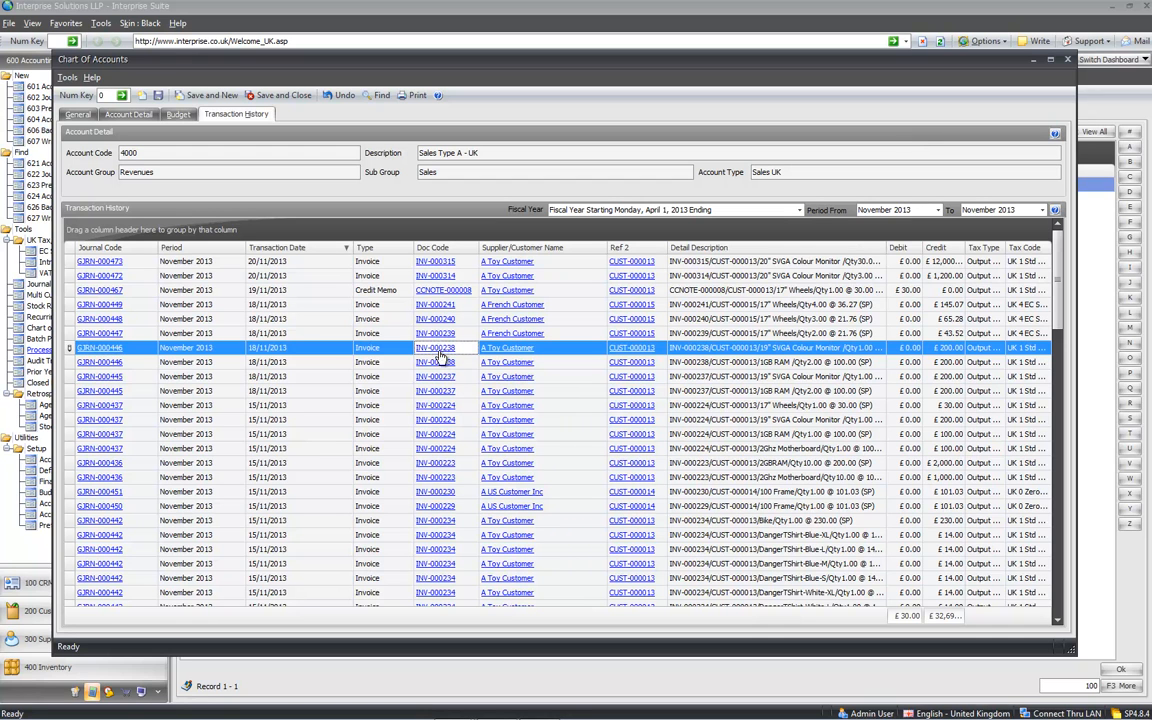
{"action": "left_click", "coordinate": [437, 348]}
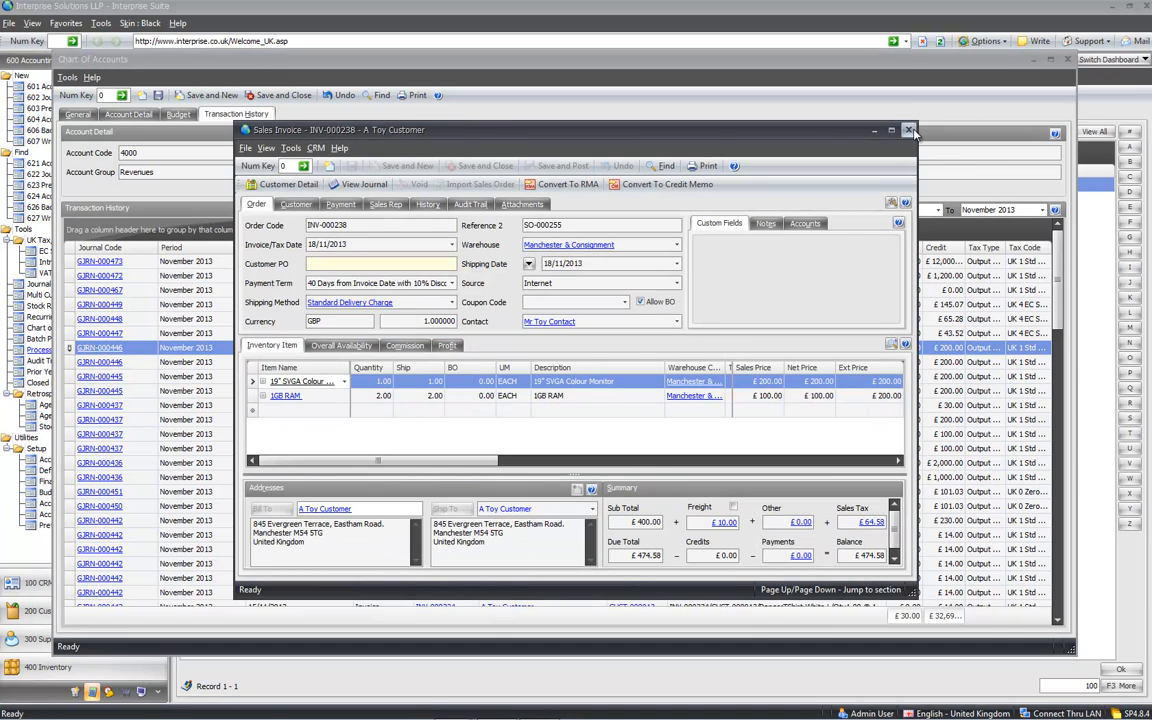
{"action": "left_click", "coordinate": [821, 117]}
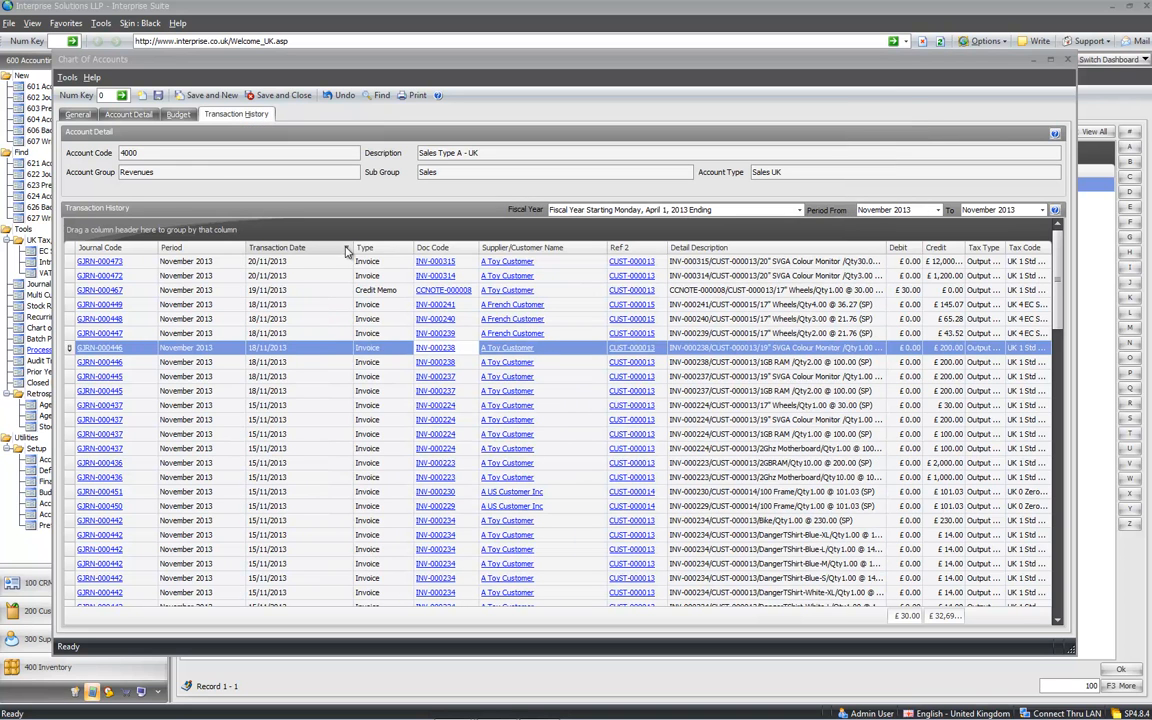
Step: Group the transaction history by Supplier/Customer Name and look through the grouped transactions
{"action": "left_click_drag", "start_coordinate": [510, 247], "coordinate": [493, 234]}
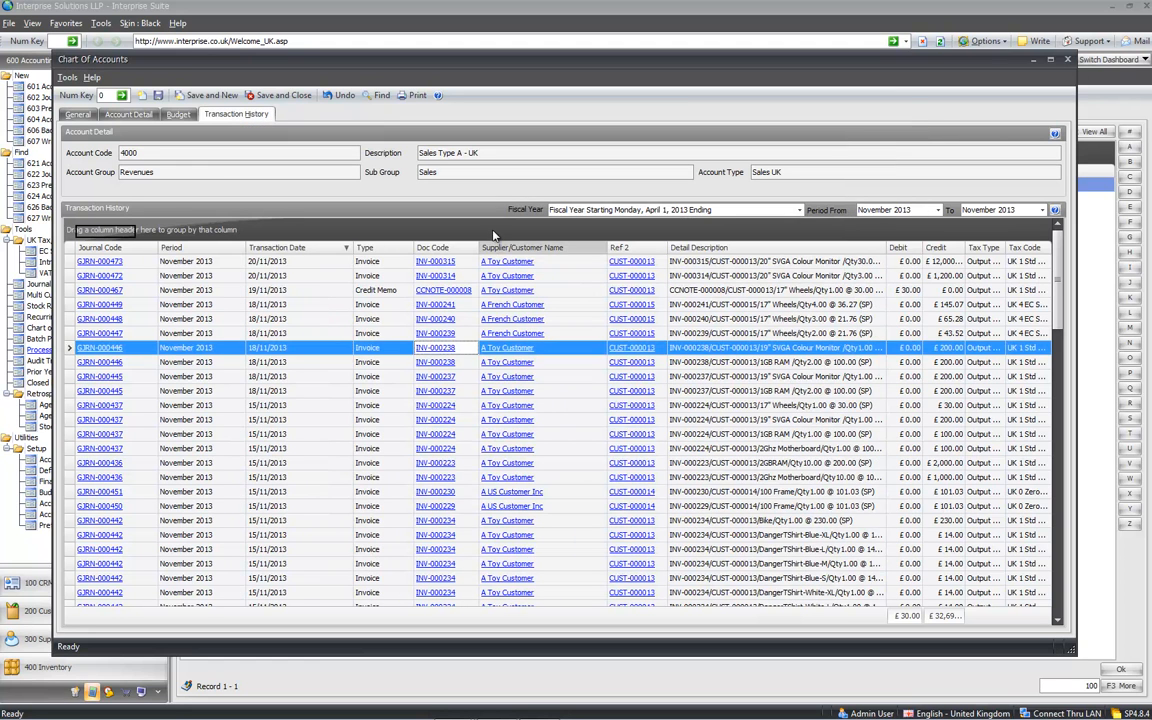
{"action": "scroll", "coordinate": [285, 396], "scroll_direction": "down", "scroll_amount": 7}
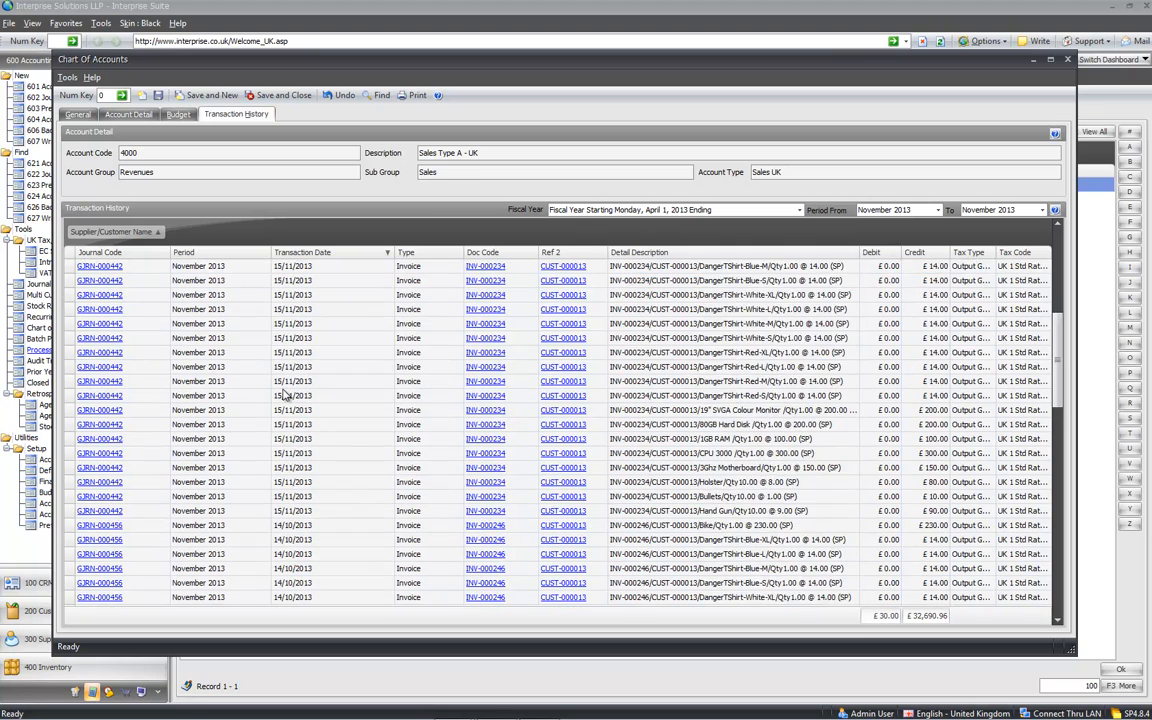
{"action": "scroll", "coordinate": [285, 396], "scroll_direction": "up", "scroll_amount": 7}
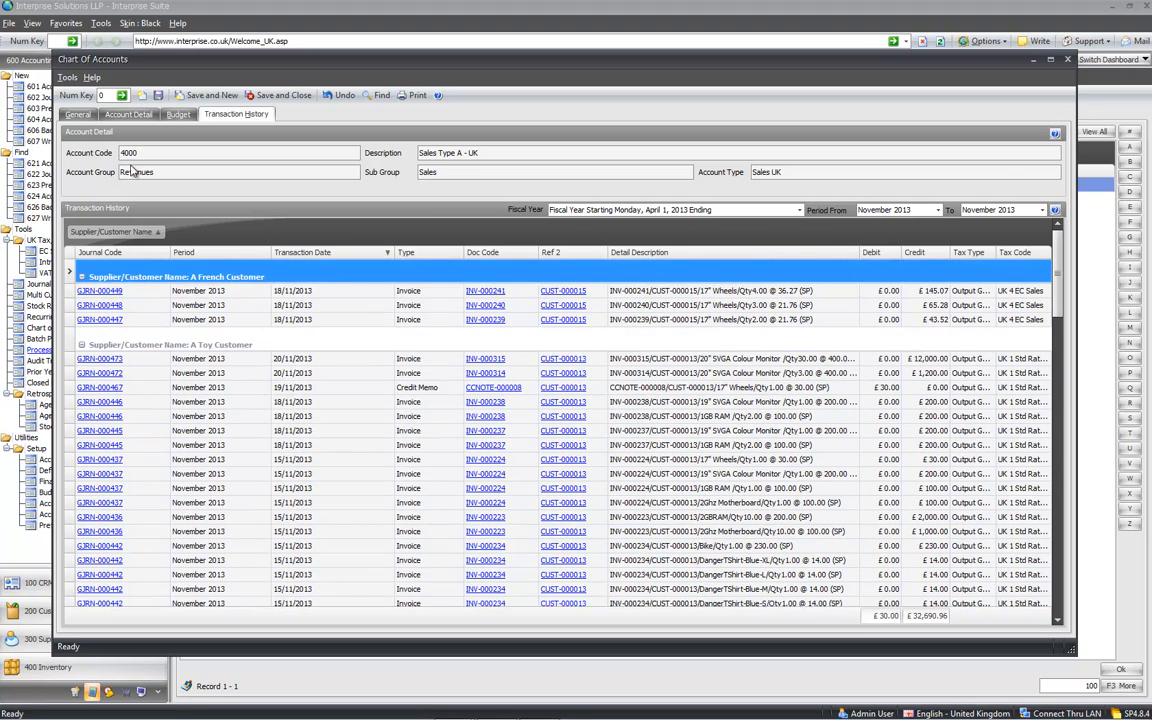
Step: Open account 4001, Sales Type B - UK, from the Profit & Loss and view its transaction history and budget
{"action": "left_click", "coordinate": [76, 115]}
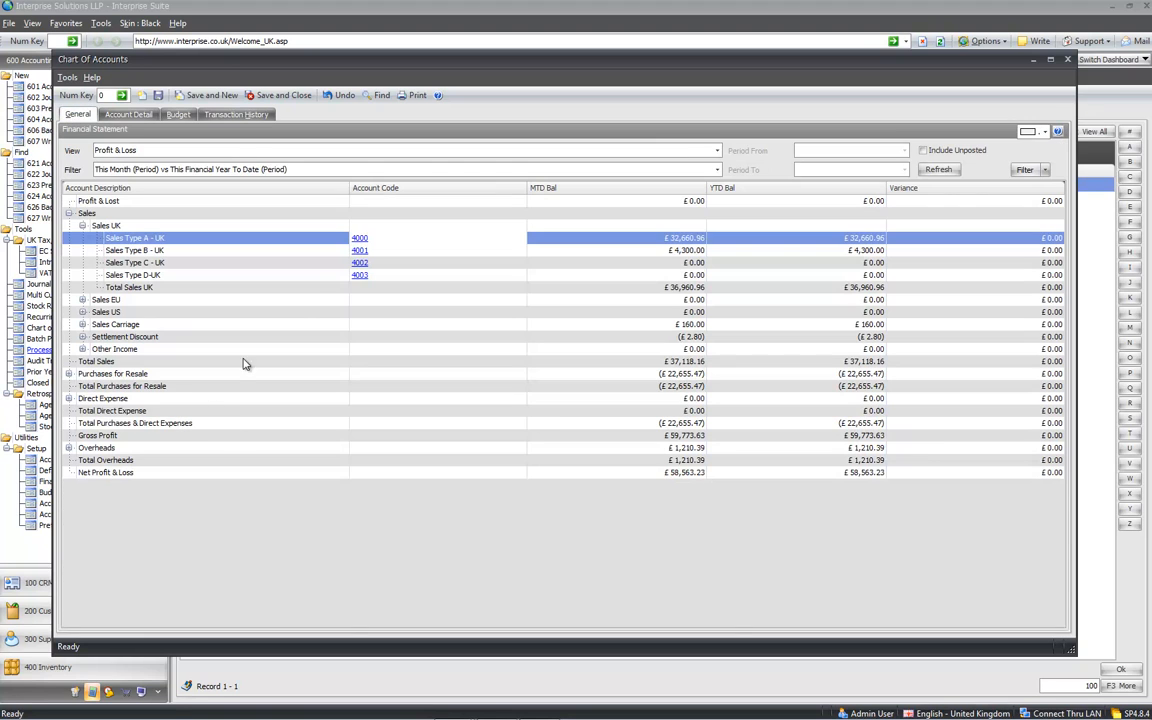
{"action": "left_click", "coordinate": [380, 239]}
{"action": "left_click", "coordinate": [385, 253]}
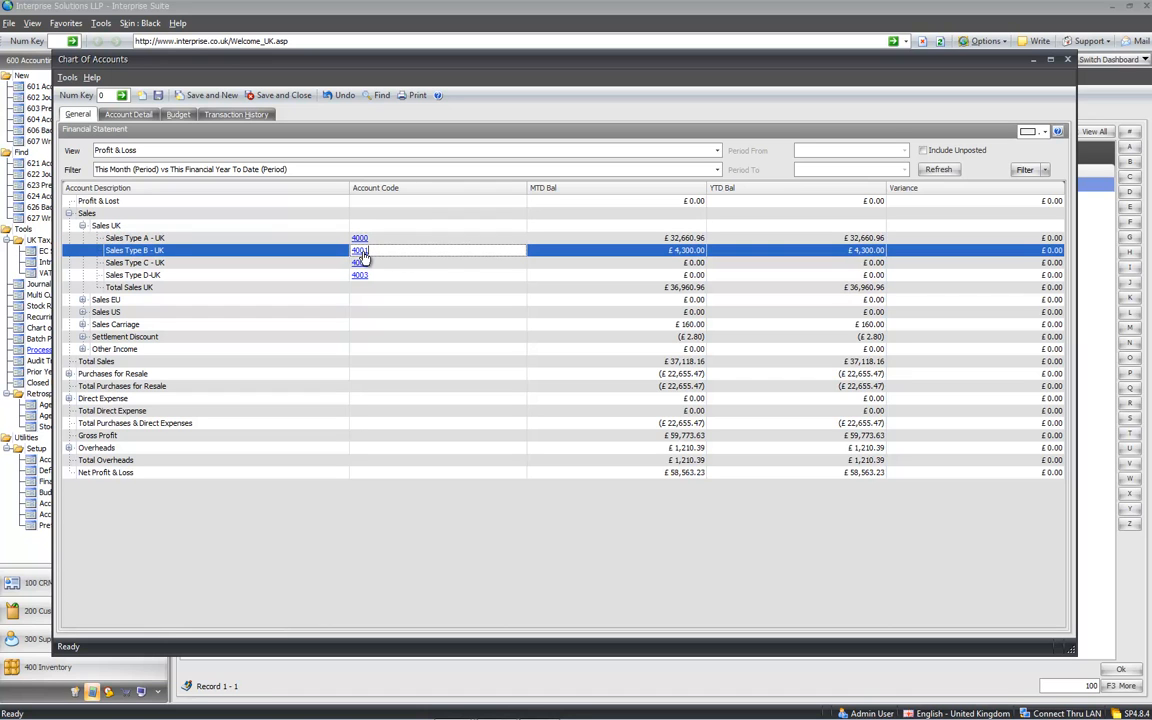
{"action": "left_click", "coordinate": [360, 252]}
{"action": "left_click", "coordinate": [212, 115]}
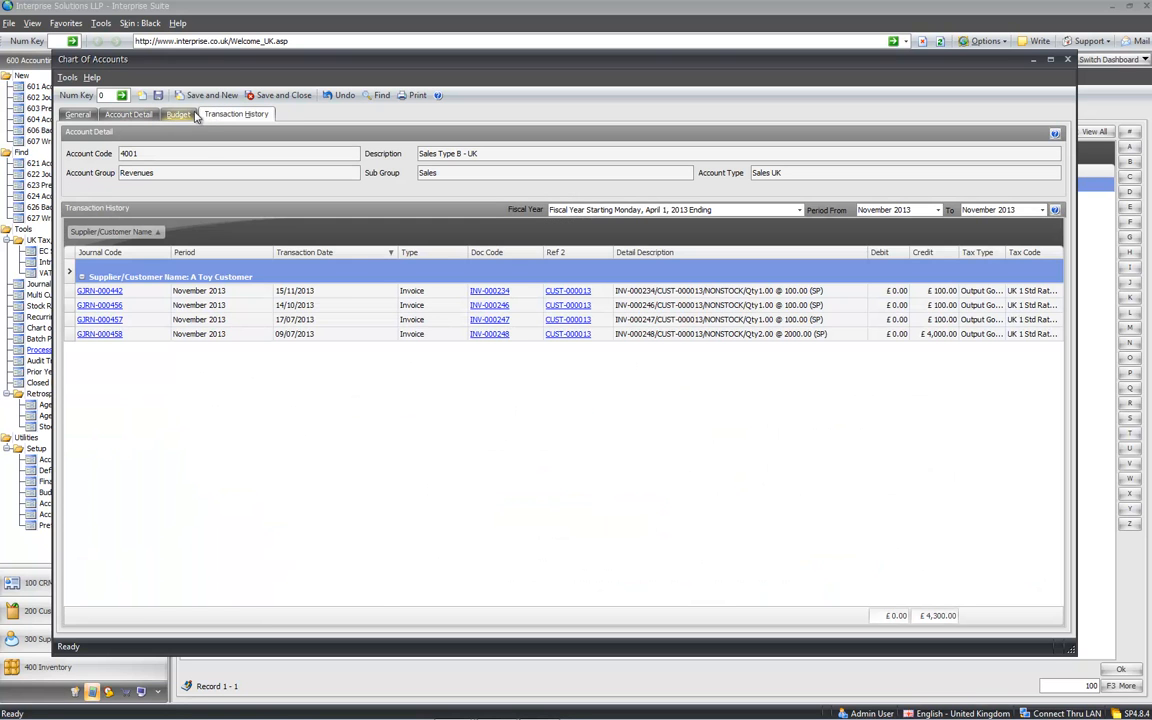
{"action": "left_click", "coordinate": [181, 116]}
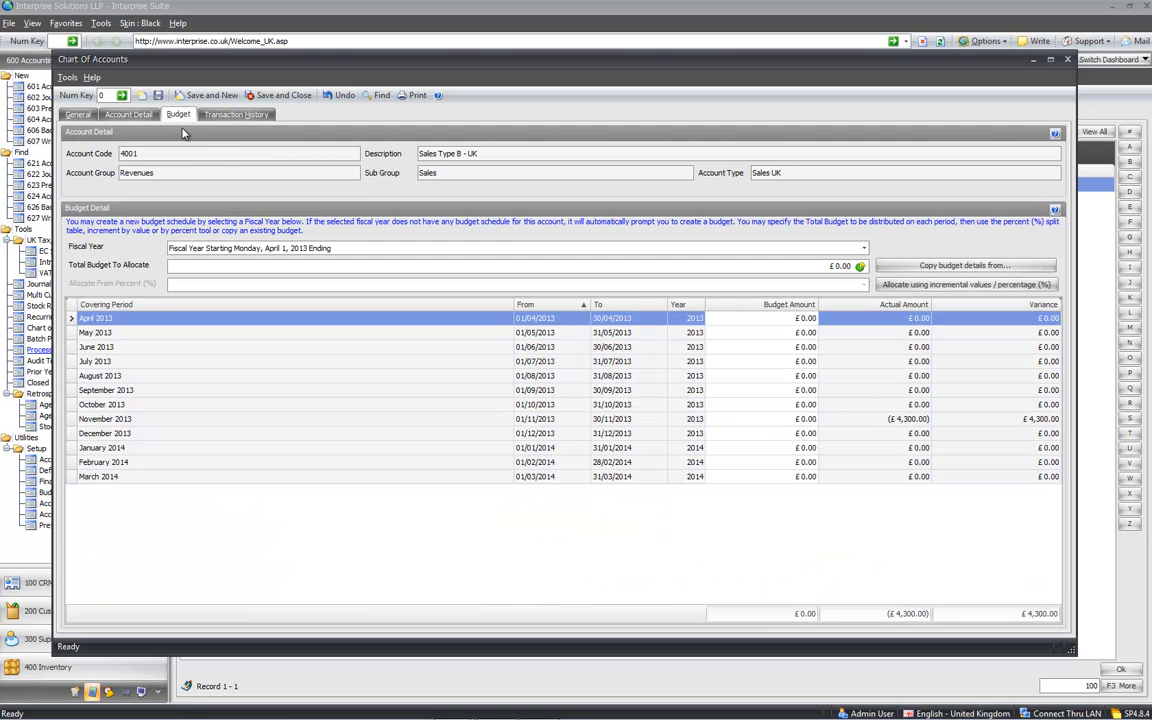
Step: Set the total budget of account 4001 to -£10,000.00 and allocate it with the Example Seasonal percentage split
{"action": "left_click", "coordinate": [842, 266]}
{"action": "type", "text": "10000"}
{"action": "key", "text": "Tab"}
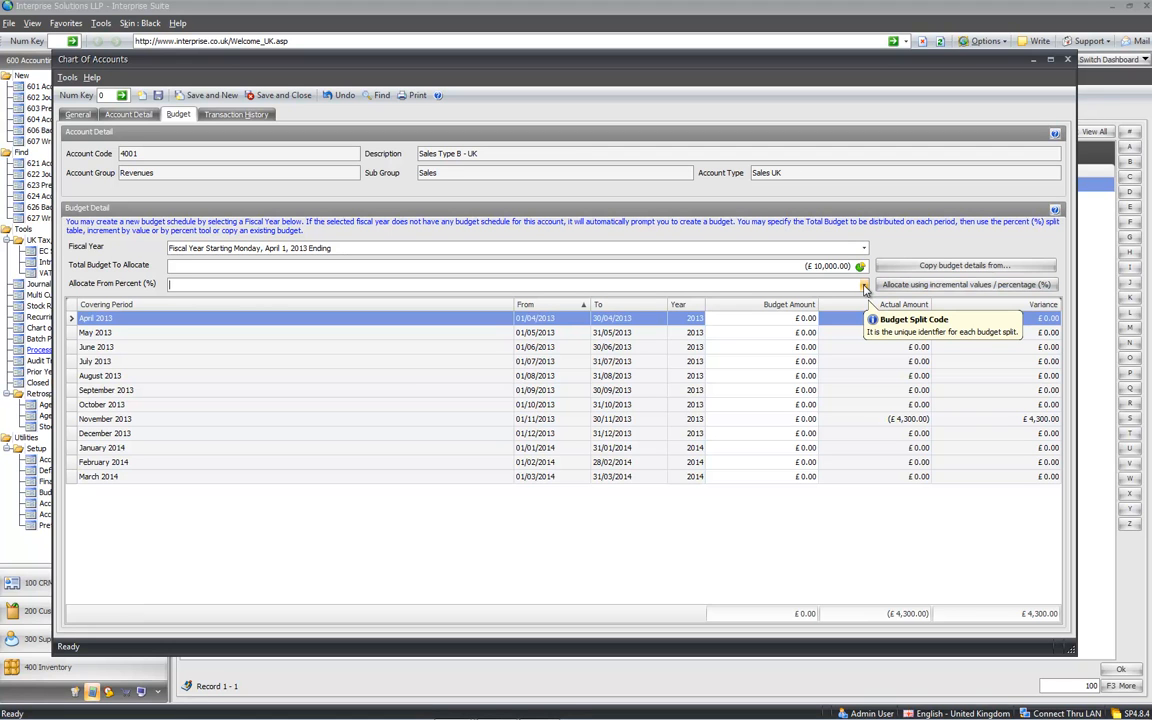
{"action": "left_click", "coordinate": [865, 285]}
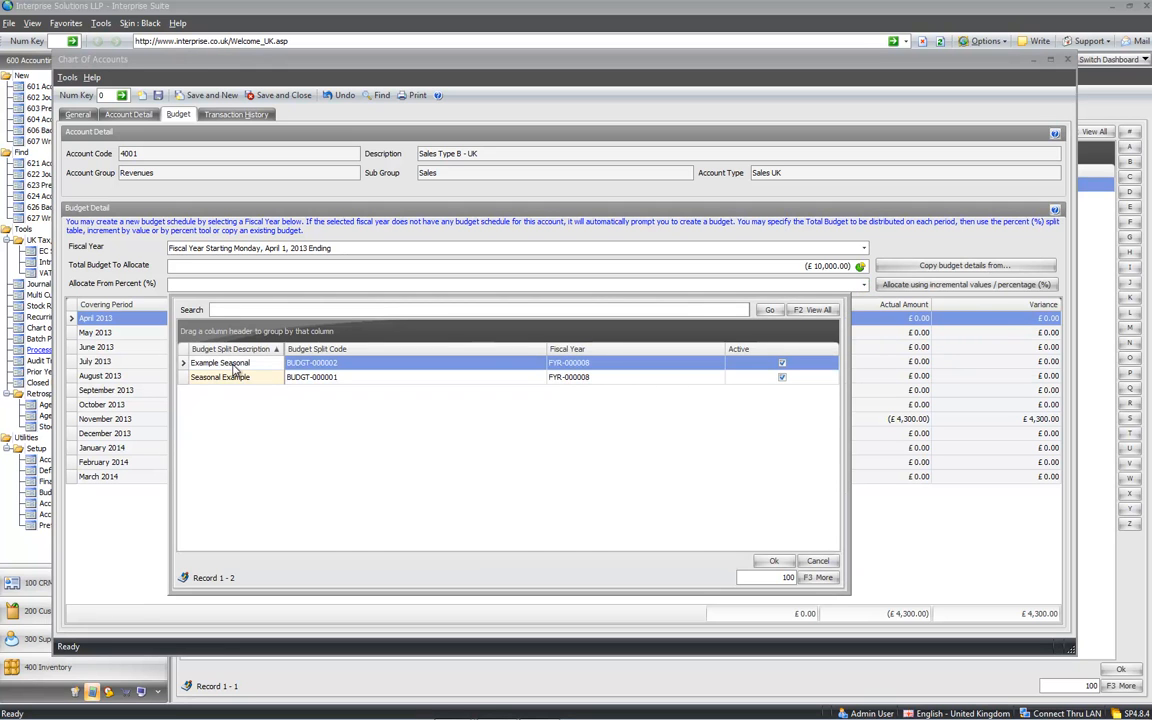
{"action": "double_click", "coordinate": [233, 365]}
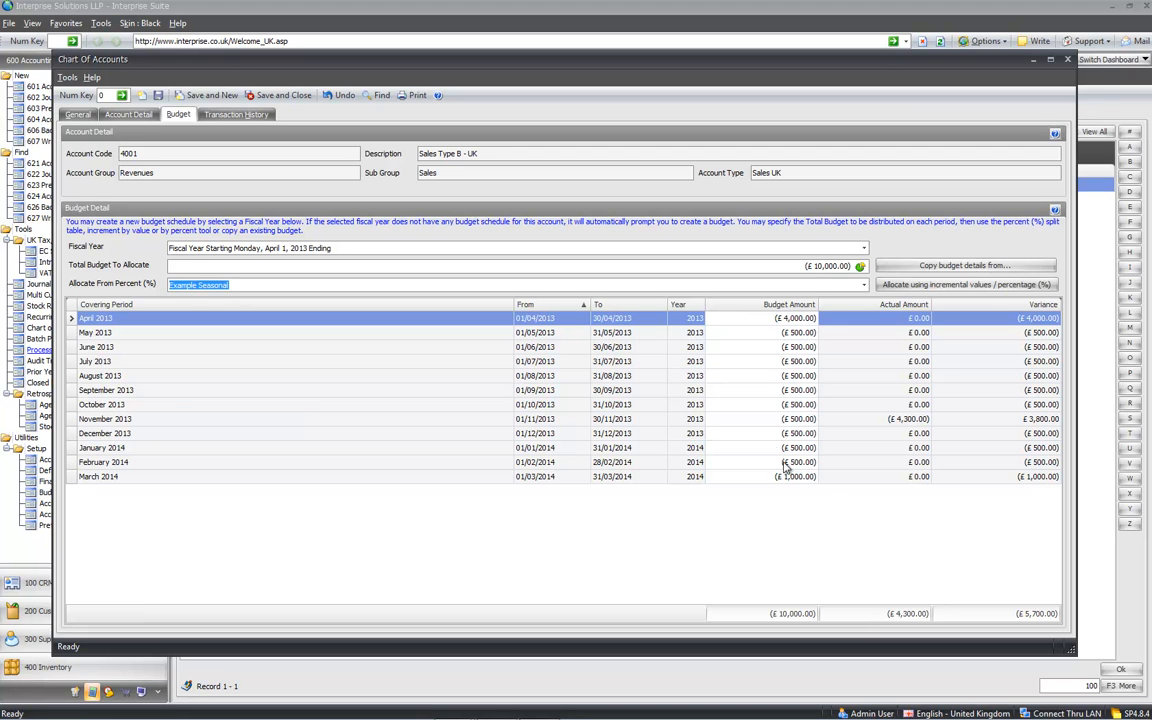
Step: Reallocate the budget incrementally, rising by £100 per period from £1,100 in April 2013 to £2,200 in March 2014
{"action": "left_click", "coordinate": [945, 284]}
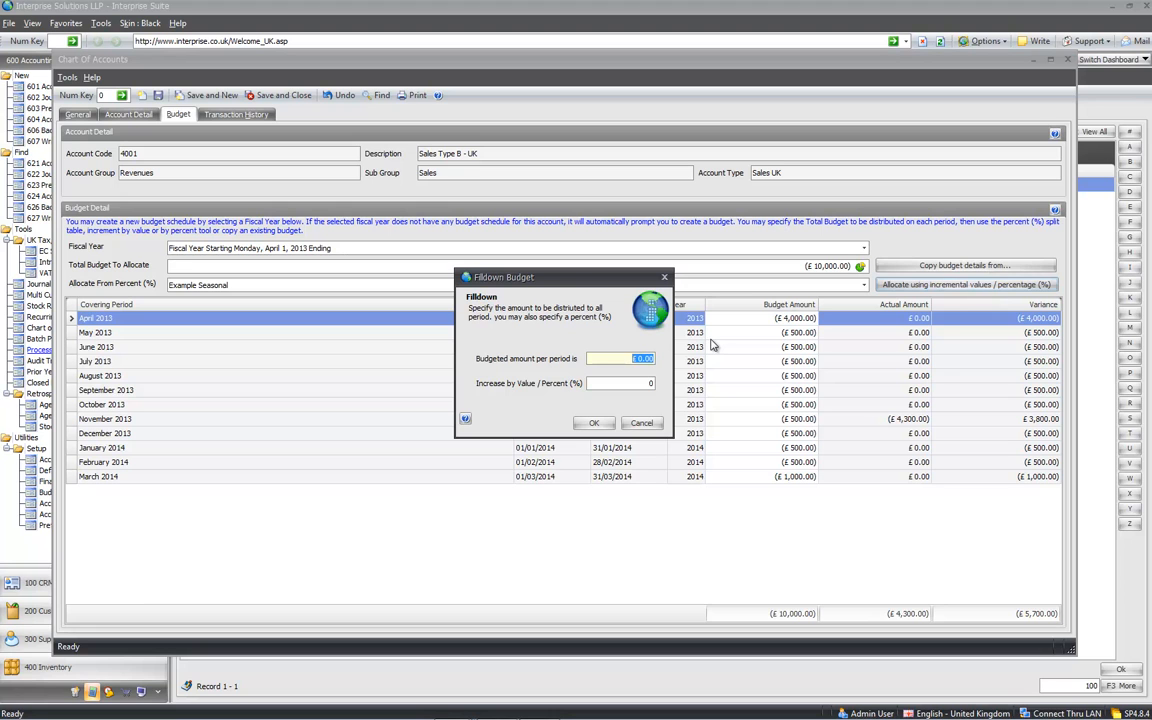
{"action": "type", "text": "10,0"}
{"action": "type", "text": "00.00"}
{"action": "left_click", "coordinate": [593, 422]}
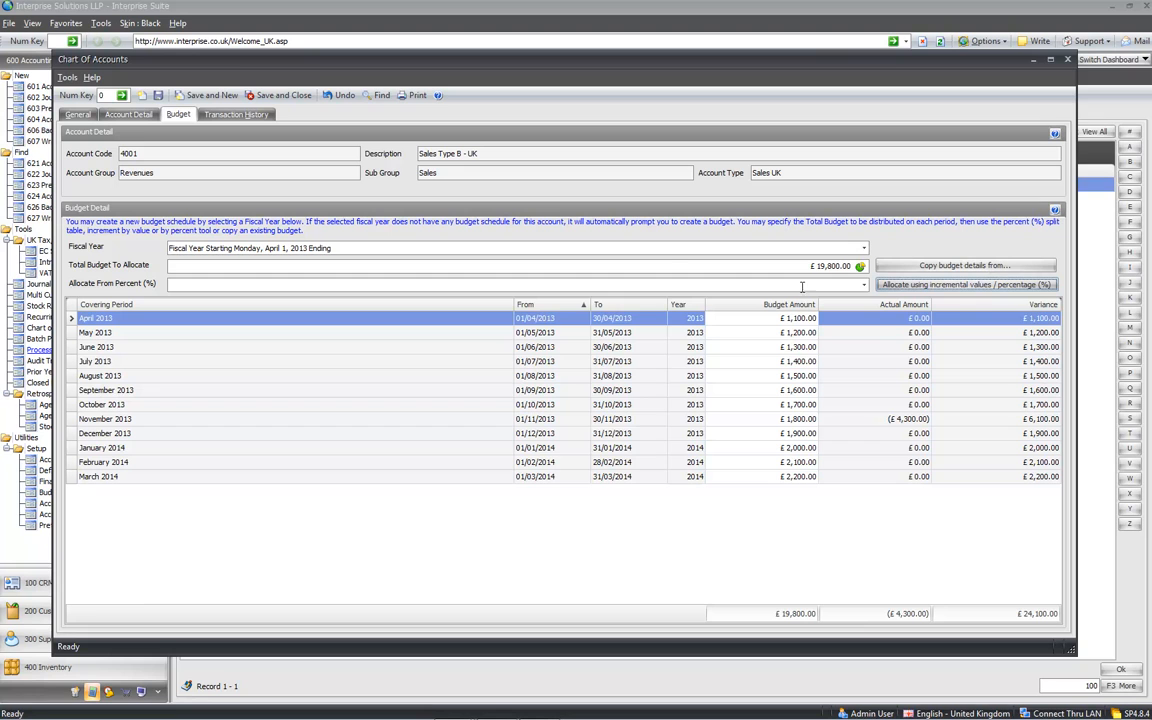
Step: Reallocate the budget incrementally with a budgeted amount per period of £1,000.00 and an increase of 20%
{"action": "left_click", "coordinate": [855, 264]}
{"action": "type", "text": "1,000.00"}
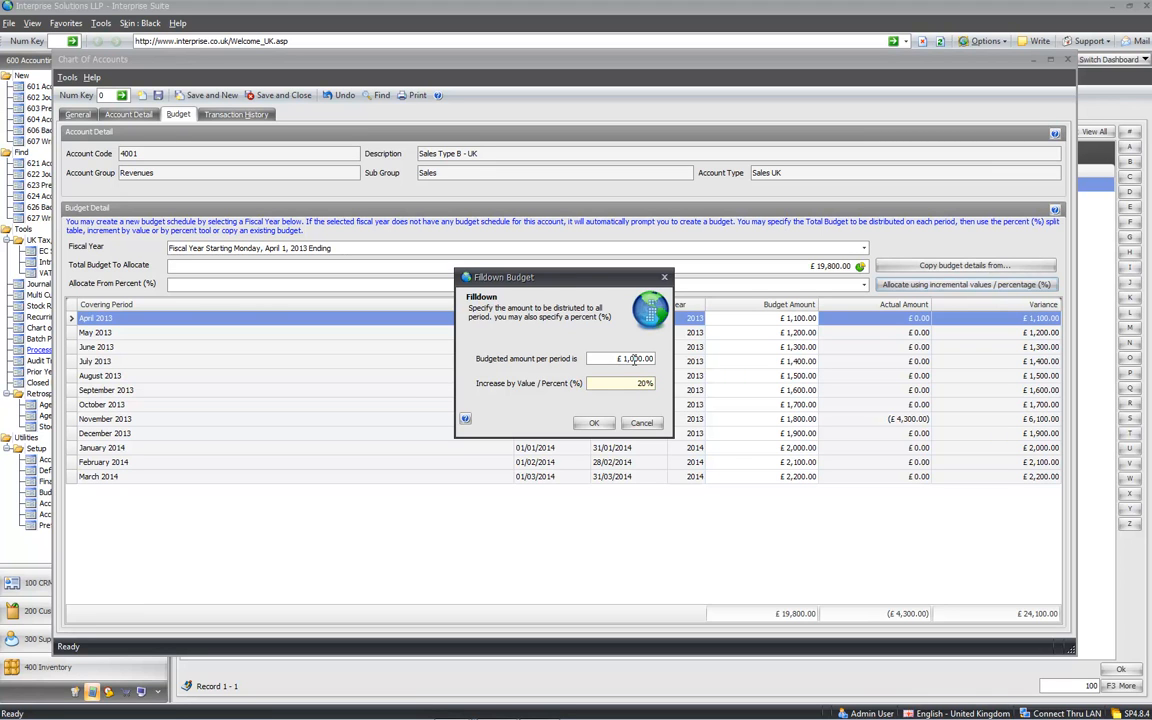
{"action": "left_click", "coordinate": [593, 423]}
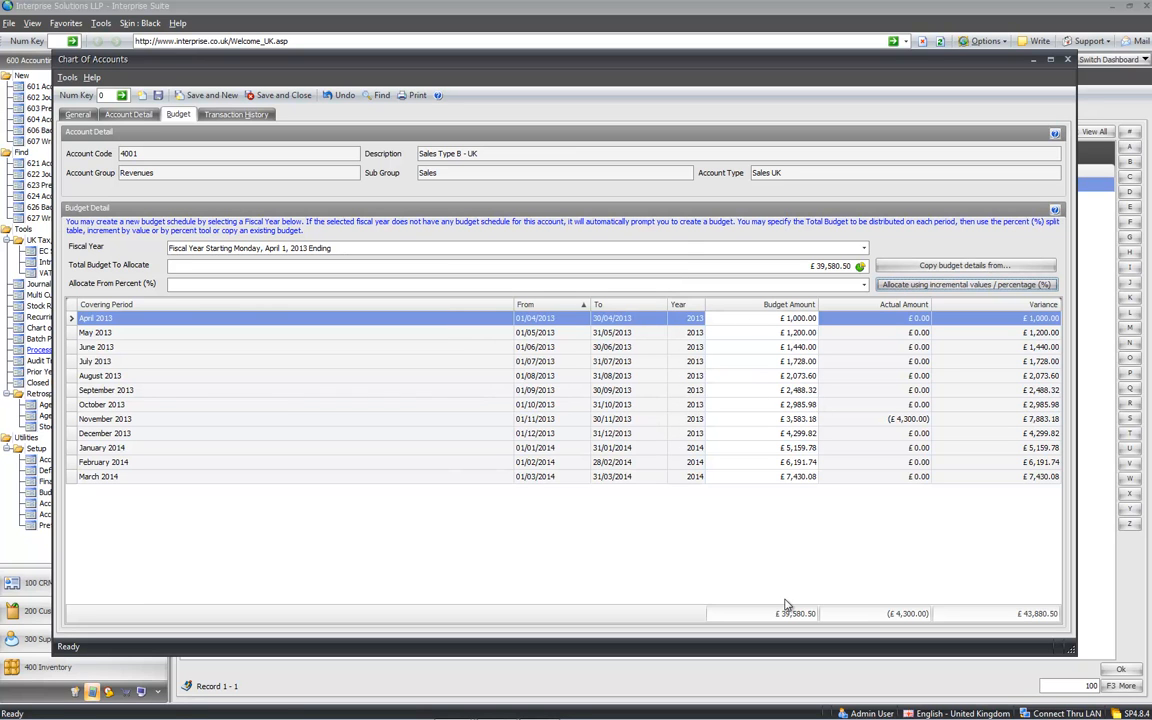
Step: Return from the account 4001 budget to the Profit & Loss statement and view the Wages accounts under Overheads, selecting Gross Wages
{"action": "left_click", "coordinate": [77, 114]}
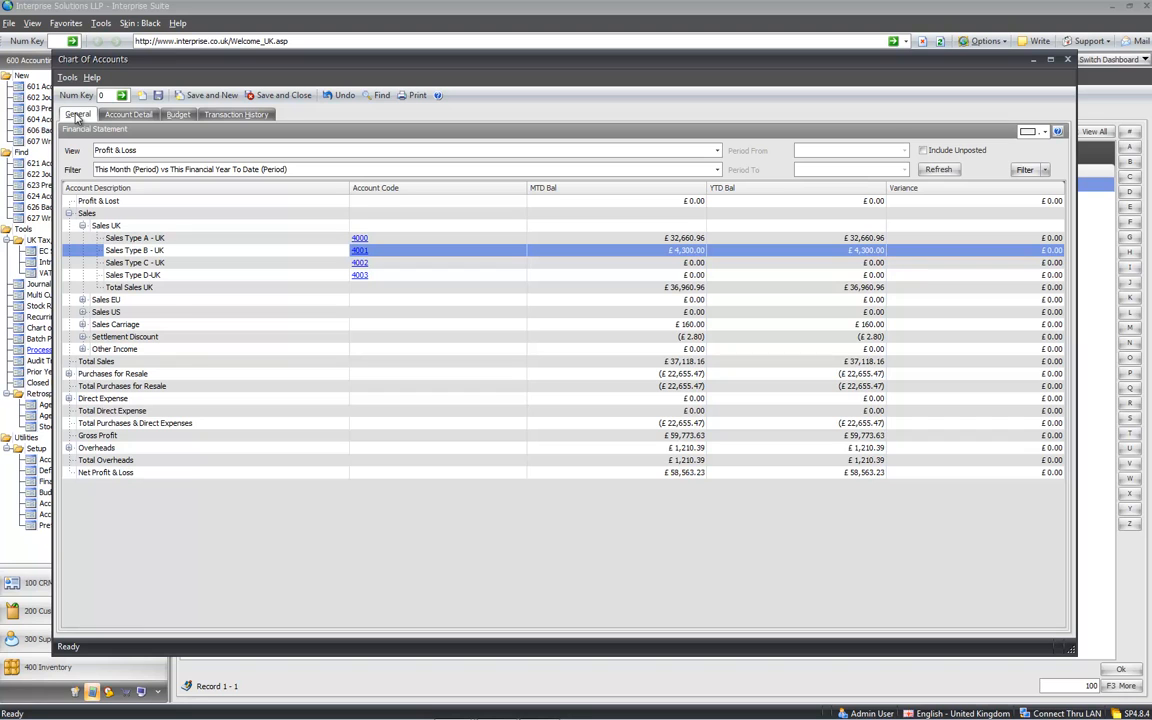
{"action": "left_click", "coordinate": [82, 225]}
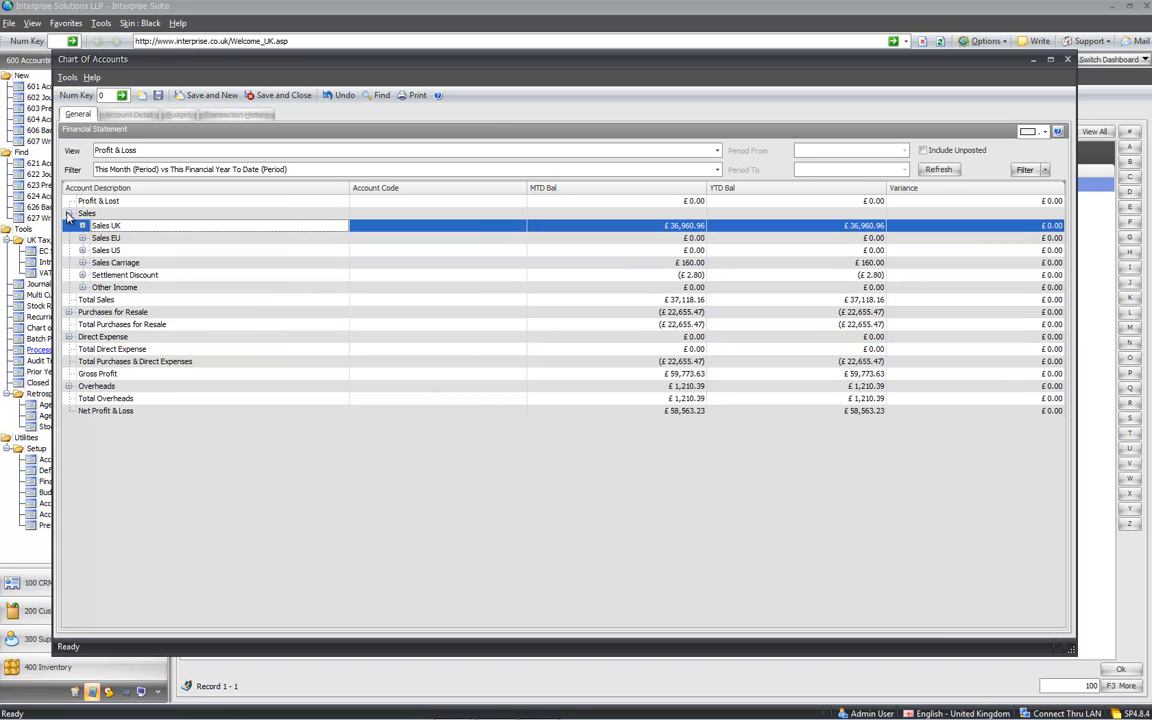
{"action": "left_click", "coordinate": [68, 386]}
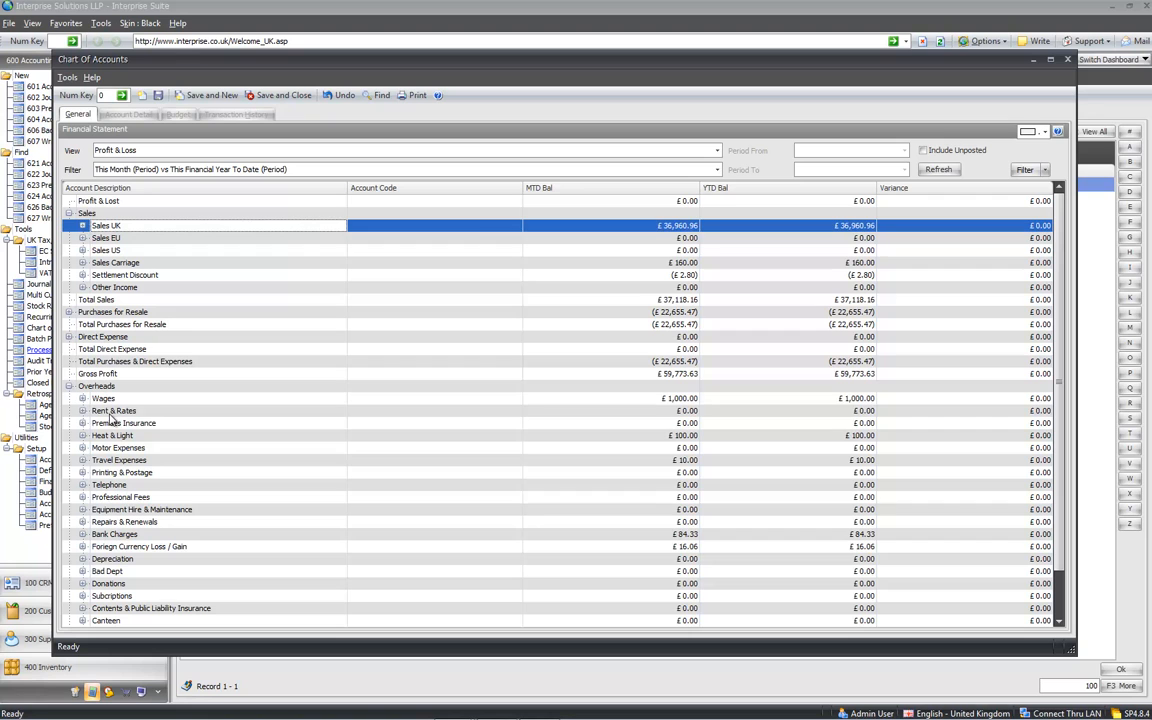
{"action": "left_click", "coordinate": [110, 398]}
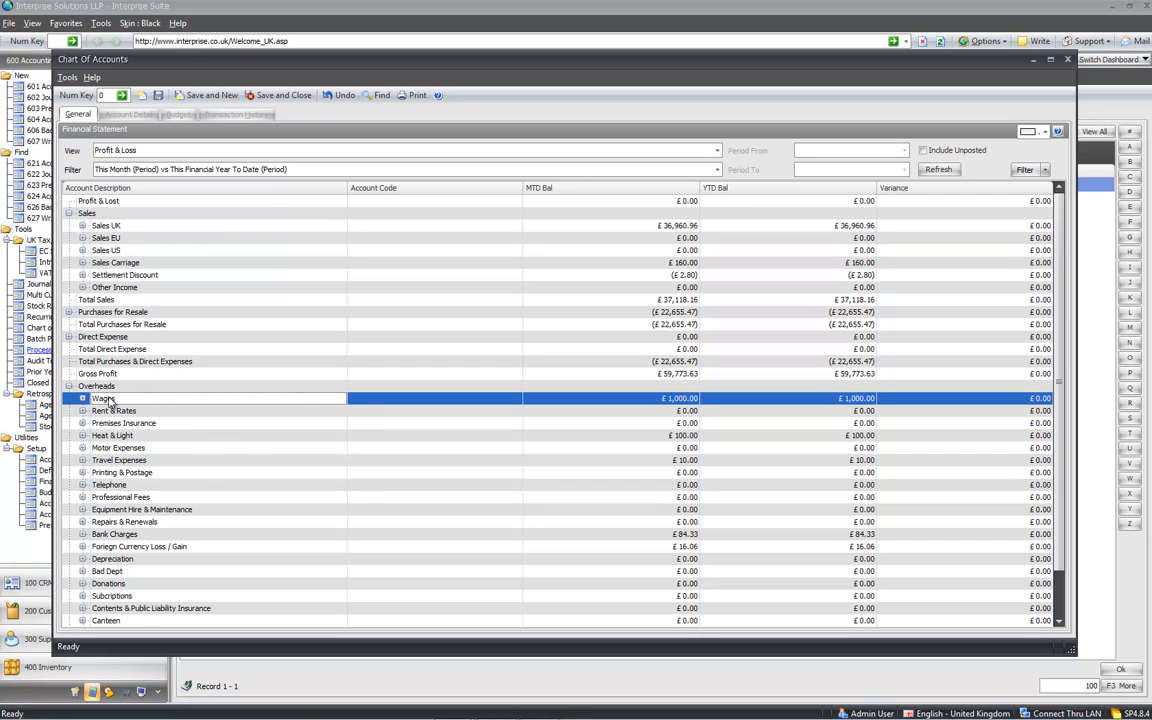
{"action": "left_click", "coordinate": [83, 399]}
{"action": "left_click", "coordinate": [150, 424]}
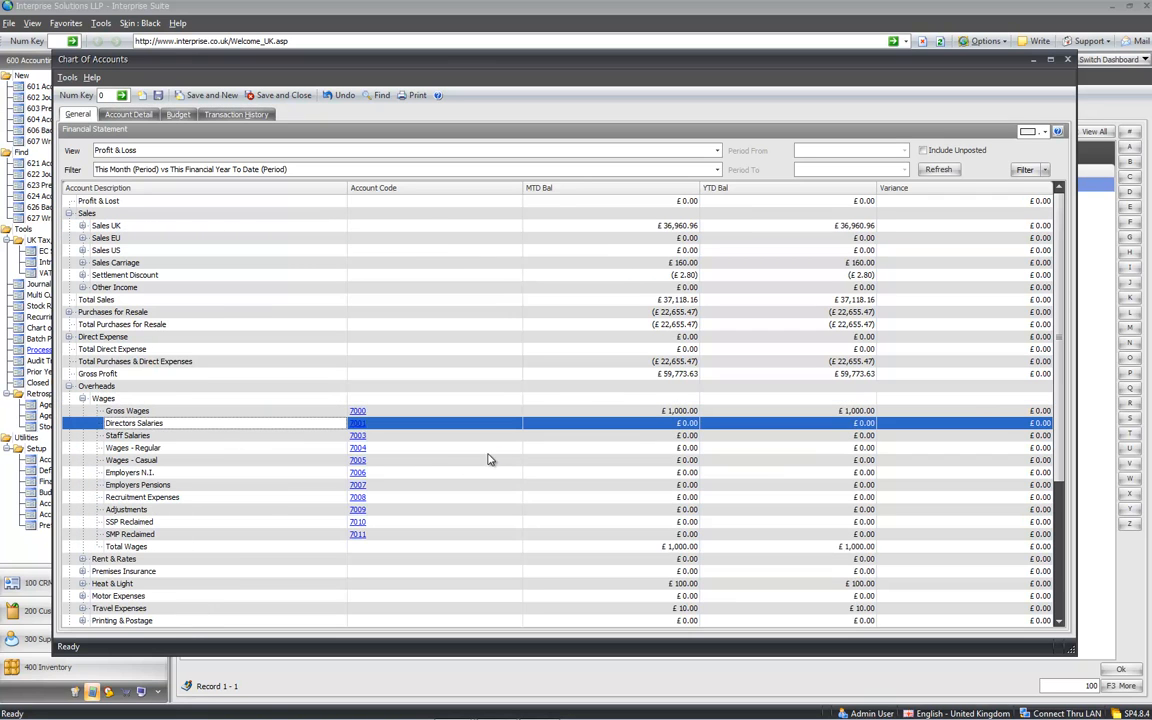
{"action": "left_click", "coordinate": [505, 411]}
Step: Switch the Profit & Loss comparison to Year to Date vs Budget Year to Date
{"action": "left_click", "coordinate": [192, 170]}
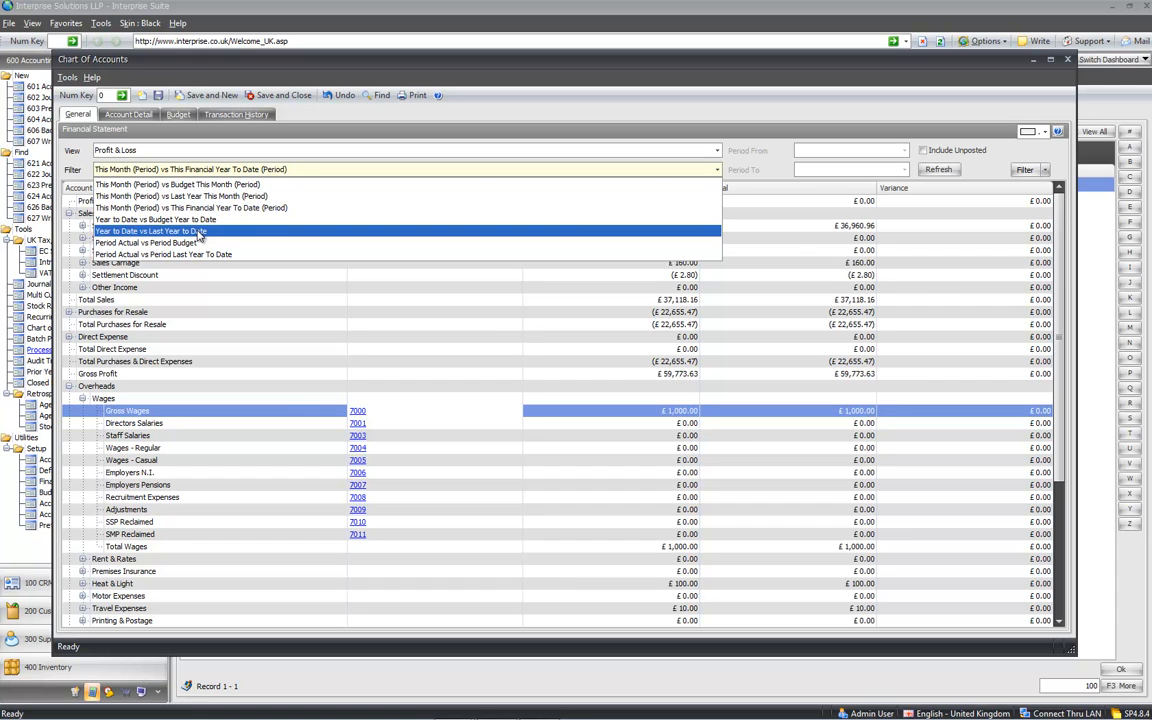
{"action": "left_click", "coordinate": [198, 221]}
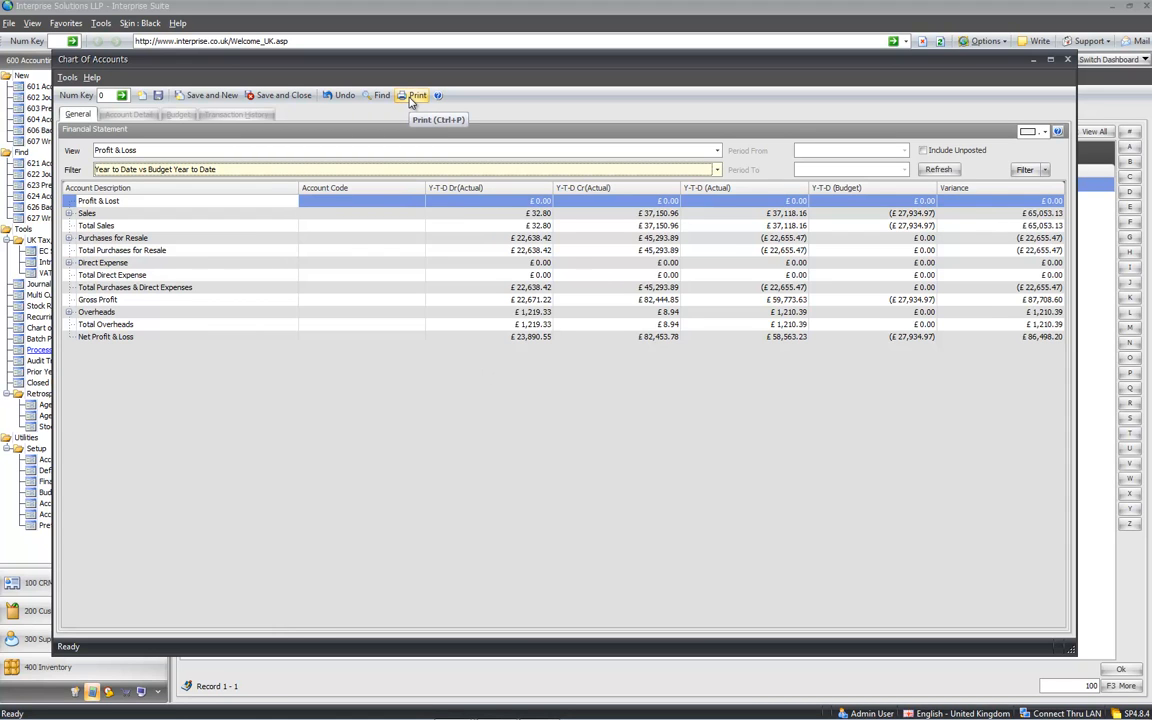
Step: Filter the Profit & Loss by segment, excluding the FR, PHP and US countries so only UK stays included
{"action": "left_click", "coordinate": [1045, 170]}
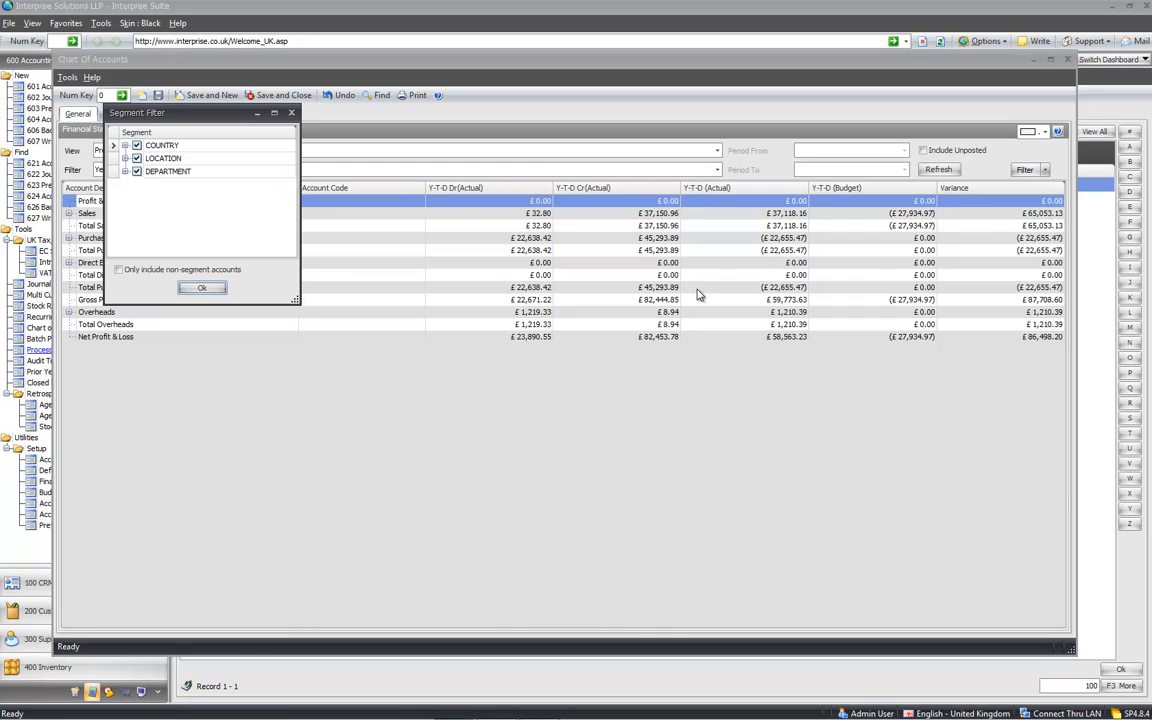
{"action": "left_click", "coordinate": [125, 145]}
{"action": "left_click", "coordinate": [149, 158]}
{"action": "left_click", "coordinate": [149, 171]}
{"action": "left_click", "coordinate": [149, 197]}
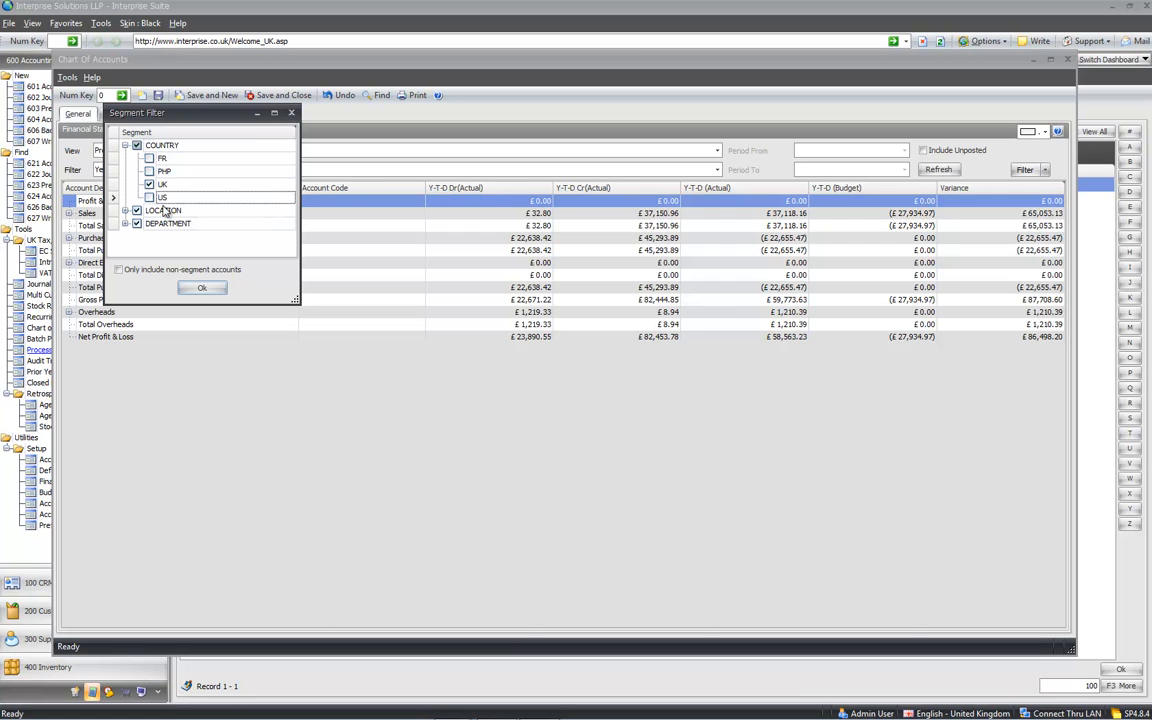
{"action": "left_click", "coordinate": [190, 290]}
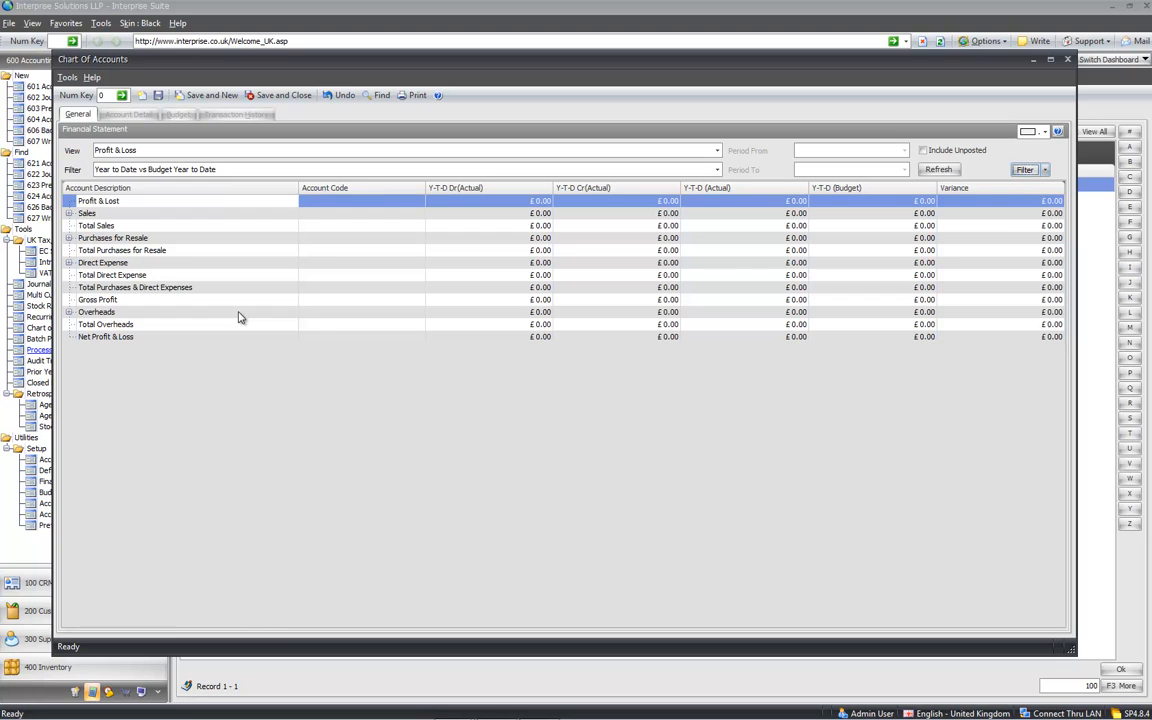
Step: Clear the country segment filter, refresh the Profit & Loss statement and close the chart of accounts
{"action": "left_click", "coordinate": [1045, 169]}
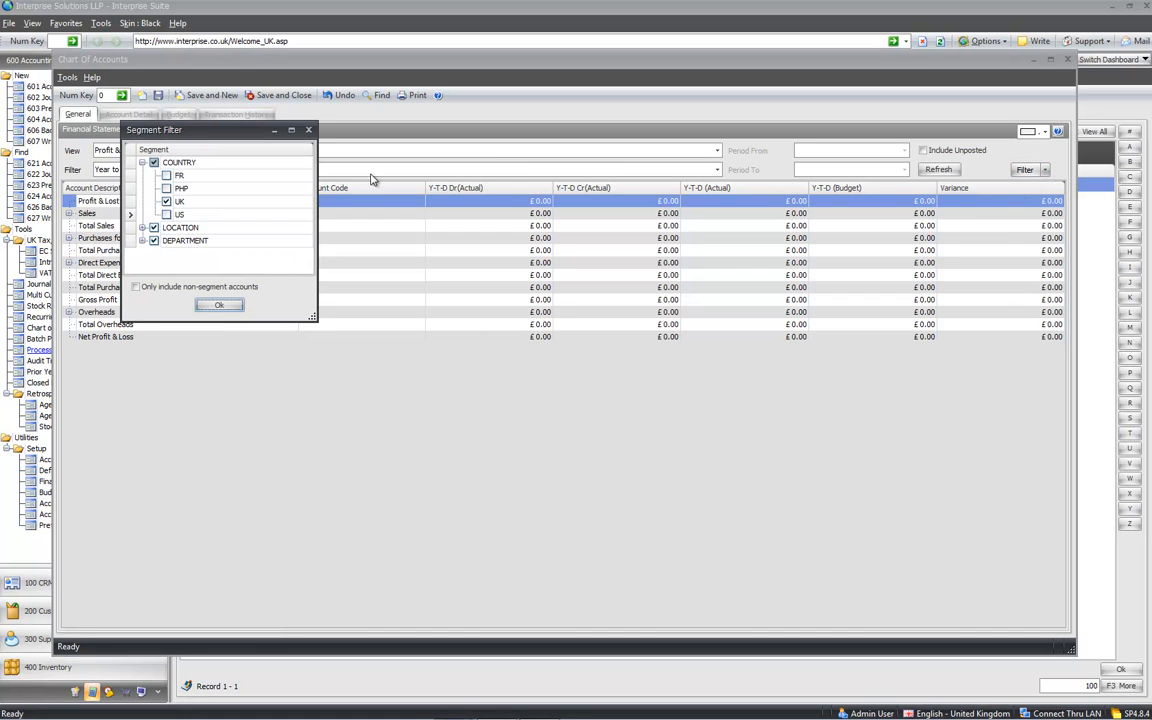
{"action": "left_click", "coordinate": [154, 162]}
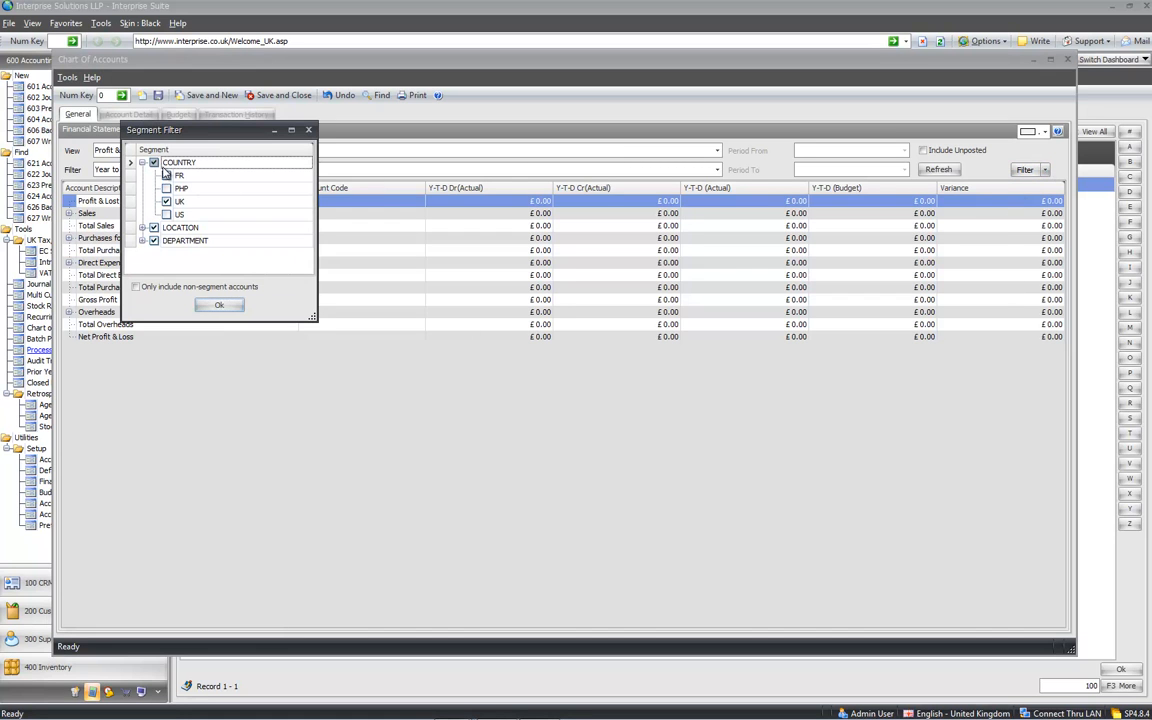
{"action": "left_click", "coordinate": [217, 304]}
{"action": "left_click", "coordinate": [938, 169]}
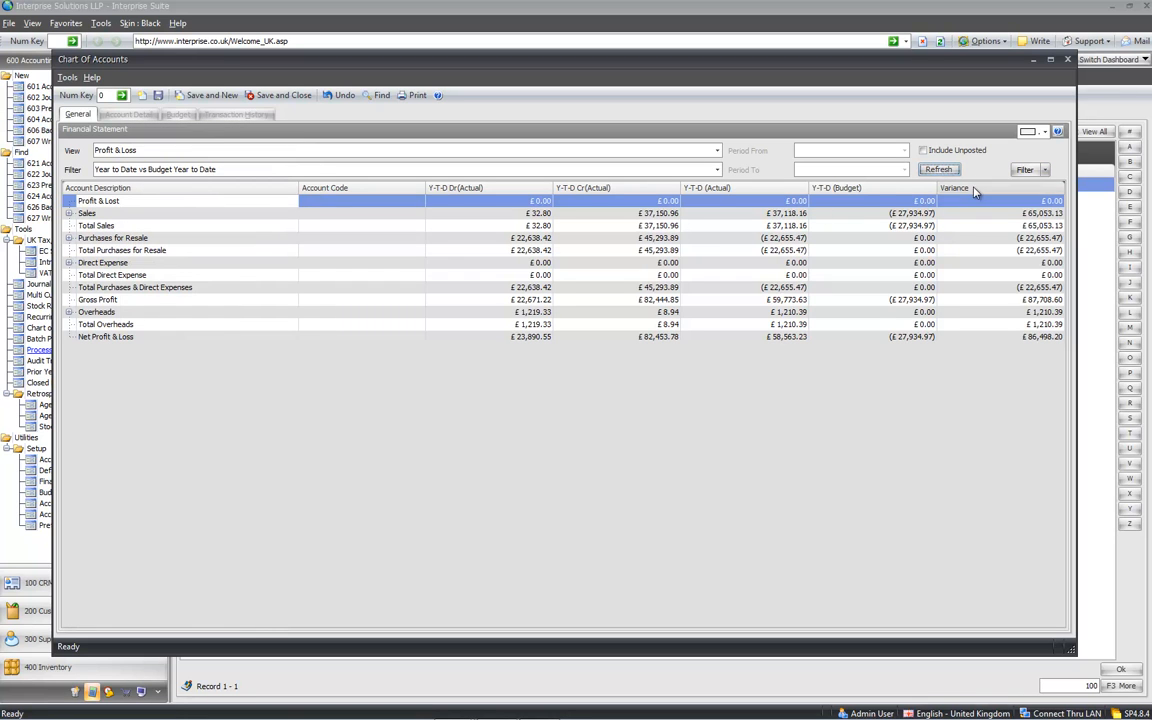
{"action": "left_click", "coordinate": [1068, 61]}
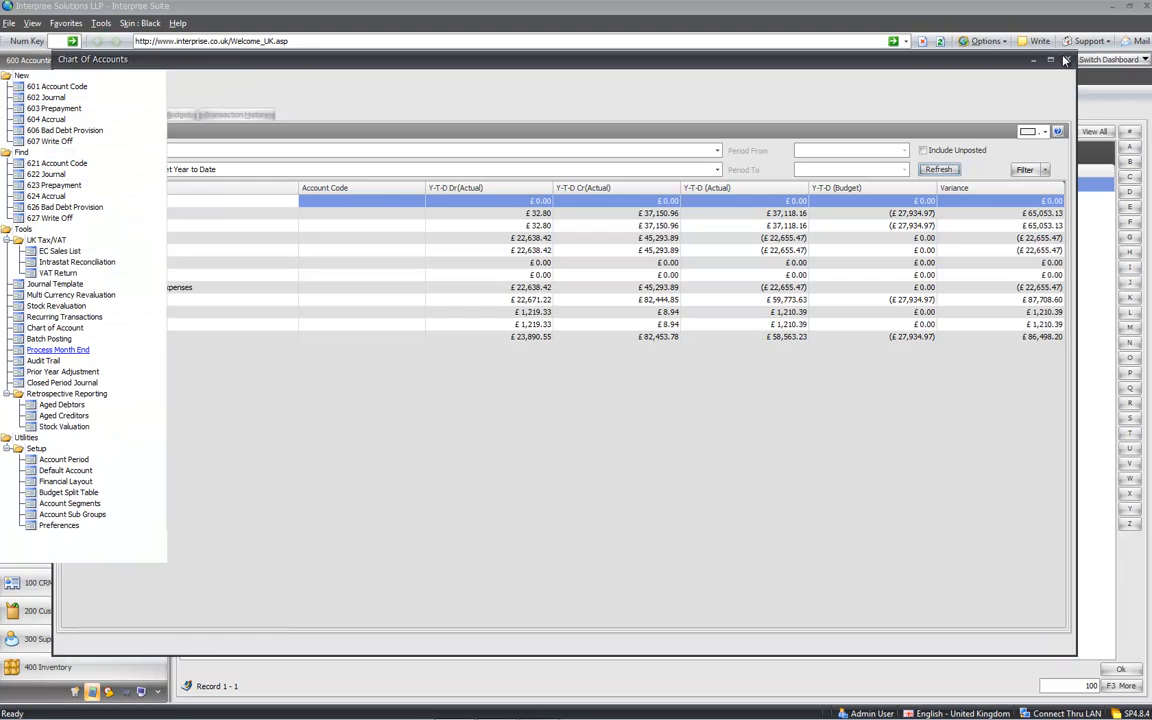
Step: Add a Profit & Loss type financial statement layout, appending a first name to the default layout name
{"action": "left_click", "coordinate": [66, 483]}
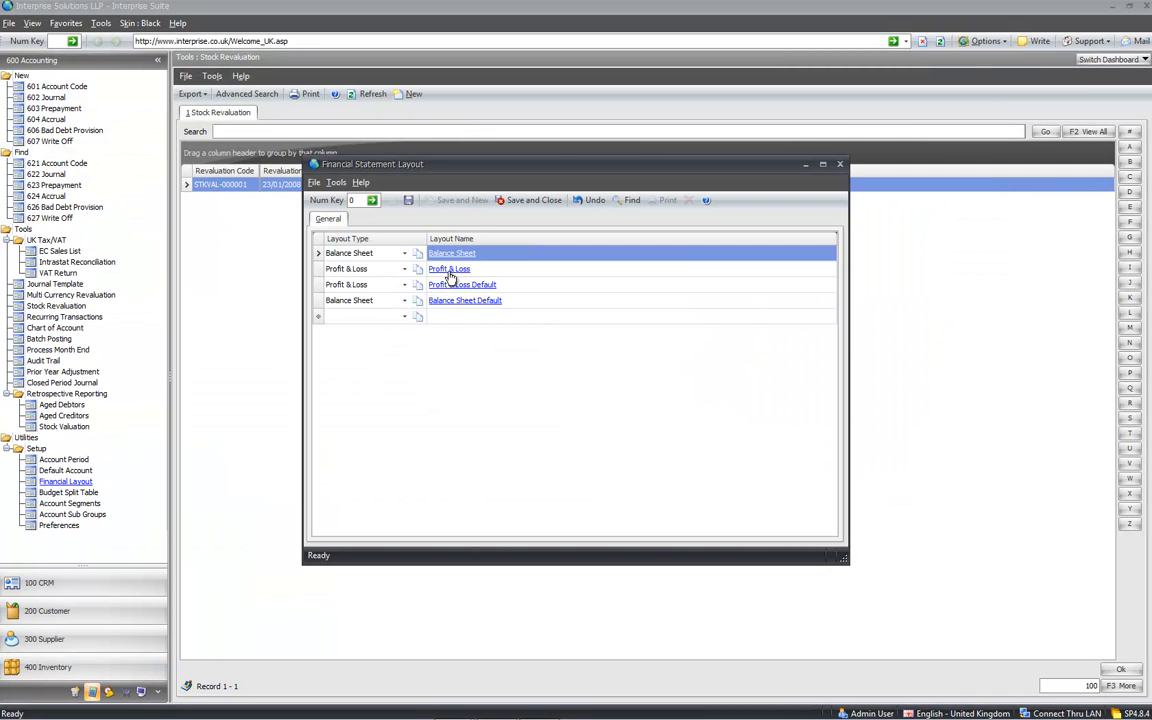
{"action": "left_click", "coordinate": [403, 316]}
{"action": "left_click", "coordinate": [390, 342]}
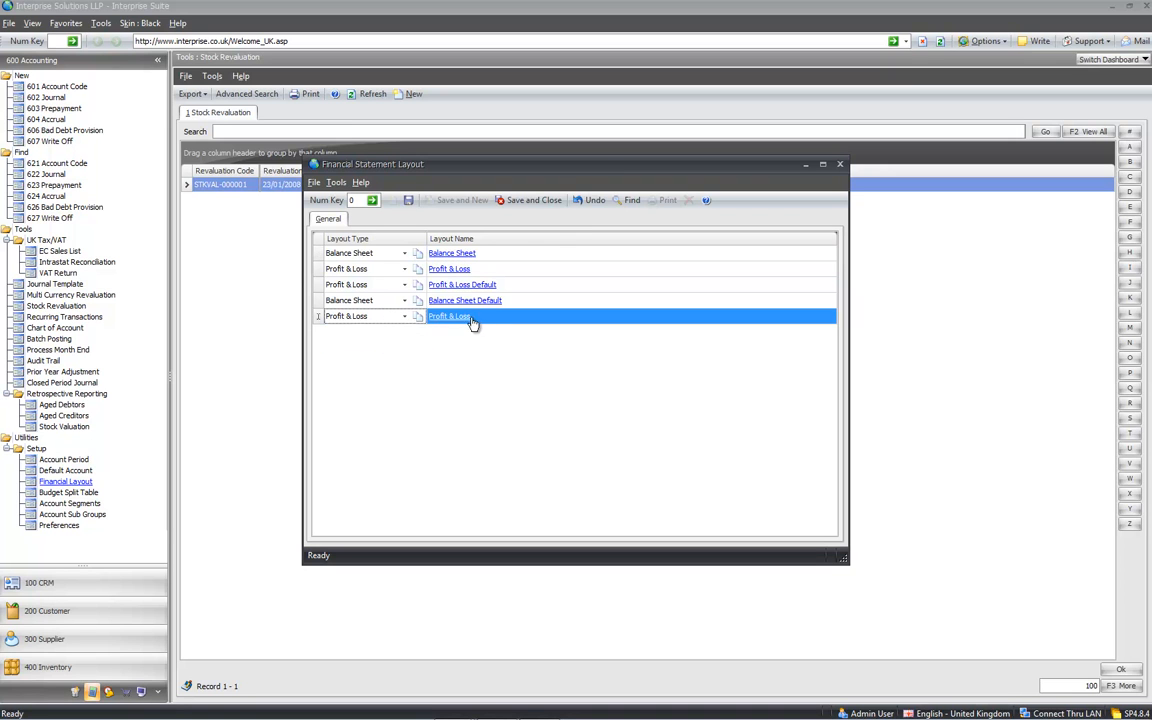
{"action": "left_click", "coordinate": [470, 318]}
{"action": "type", "text": "to"}
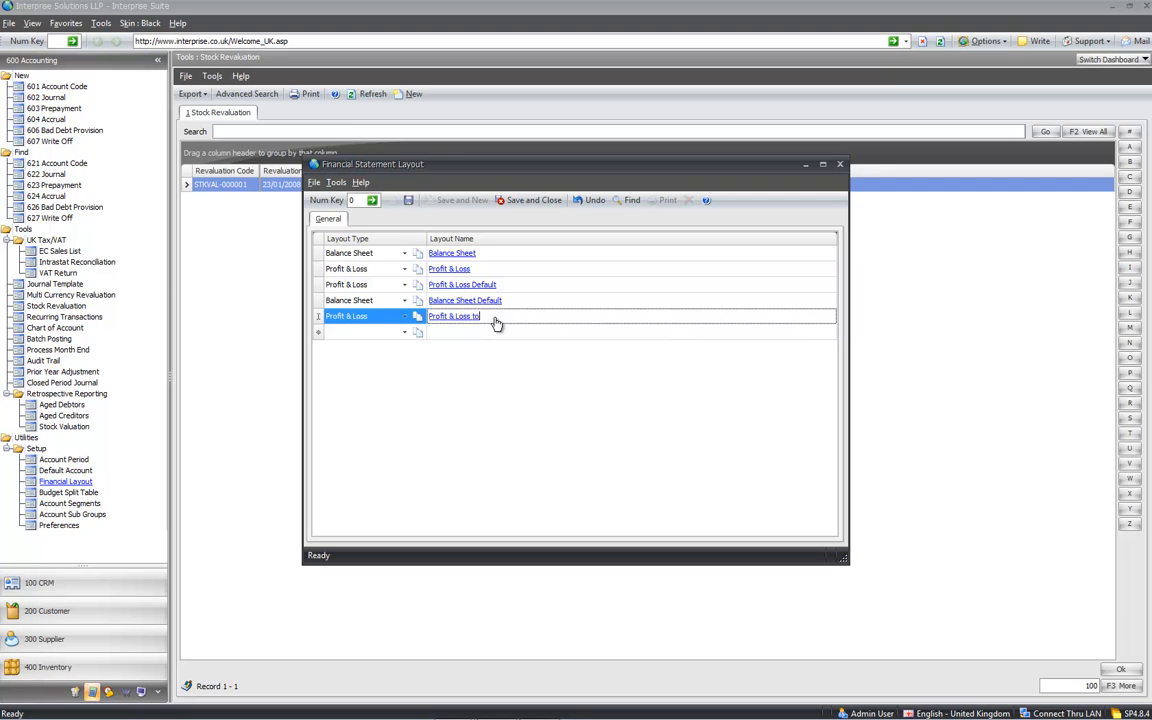
{"action": "type", "text": "ny"}
{"action": "key", "text": "Return"}
Step: Save the new layout and copy its structure from the existing Profit & Loss Default layout
{"action": "left_click", "coordinate": [419, 317]}
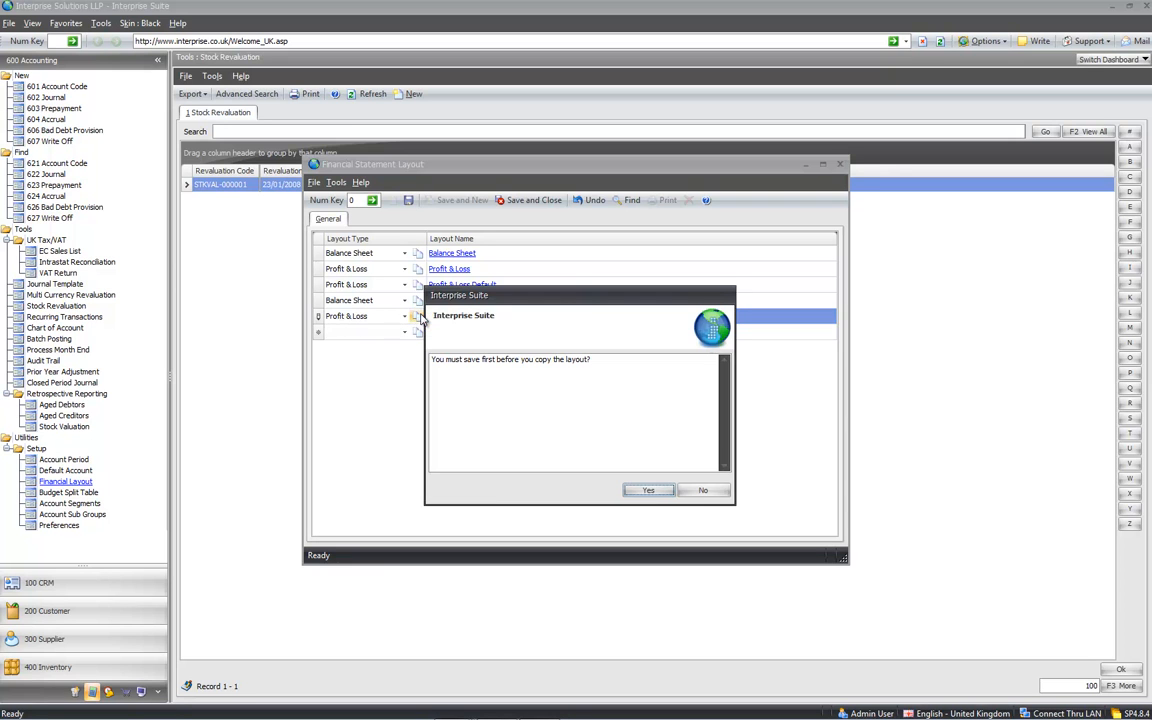
{"action": "left_click", "coordinate": [652, 491]}
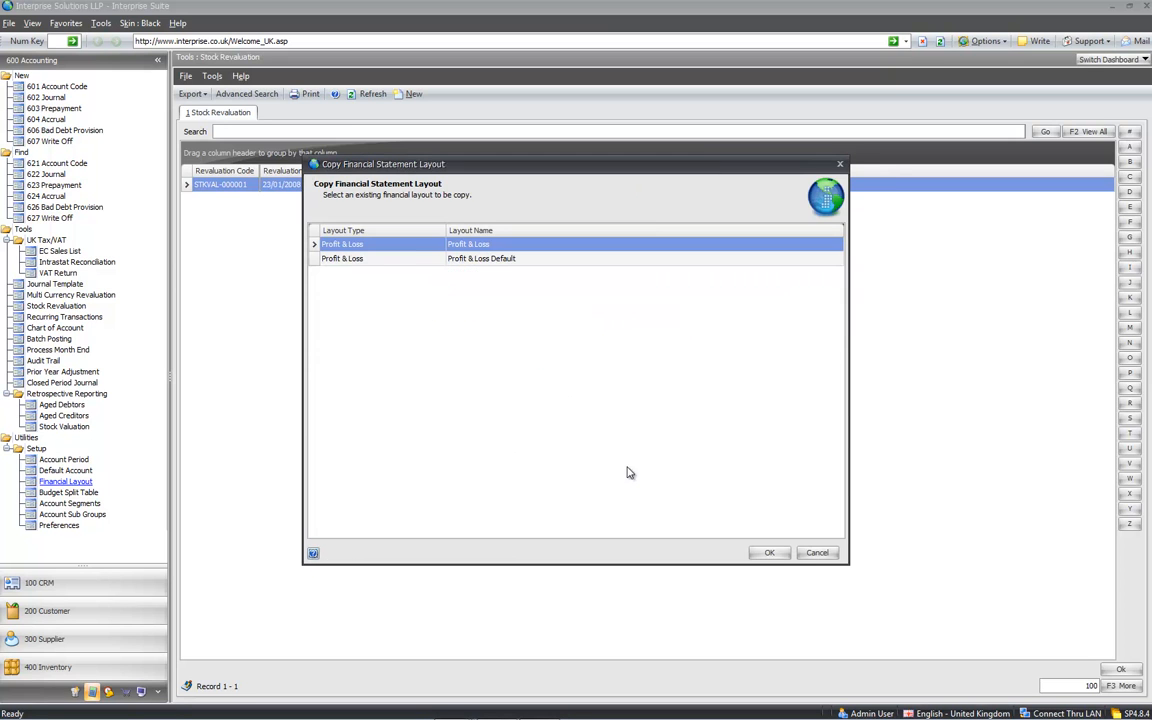
{"action": "left_click", "coordinate": [403, 259]}
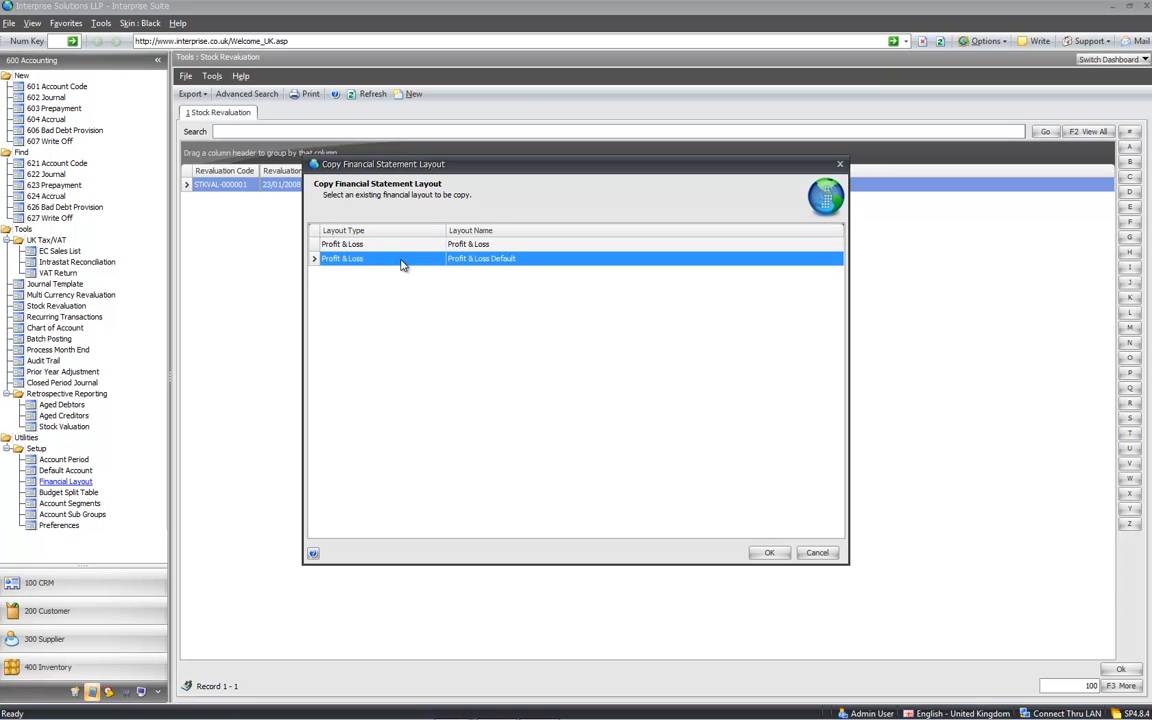
{"action": "left_click", "coordinate": [769, 552]}
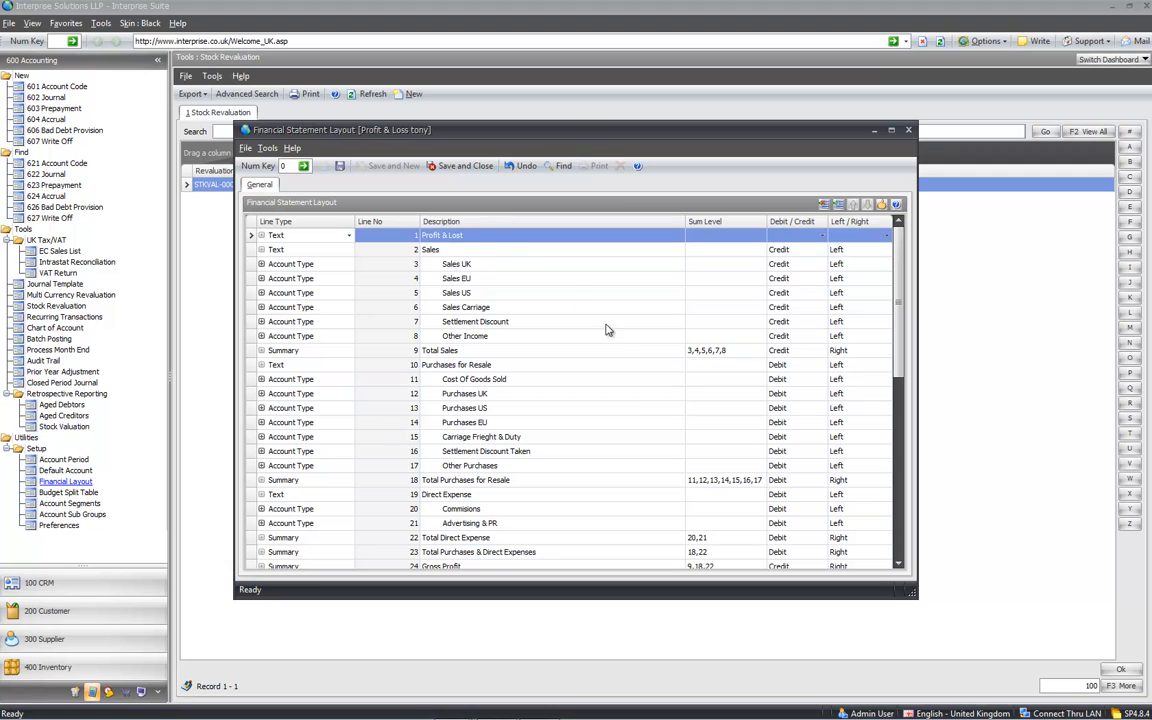
Step: Add account 4905 Carriage / Freight to the account code list of the Sales UK line
{"action": "left_click", "coordinate": [297, 266]}
{"action": "left_click_drag", "start_coordinate": [449, 265], "coordinate": [443, 265]}
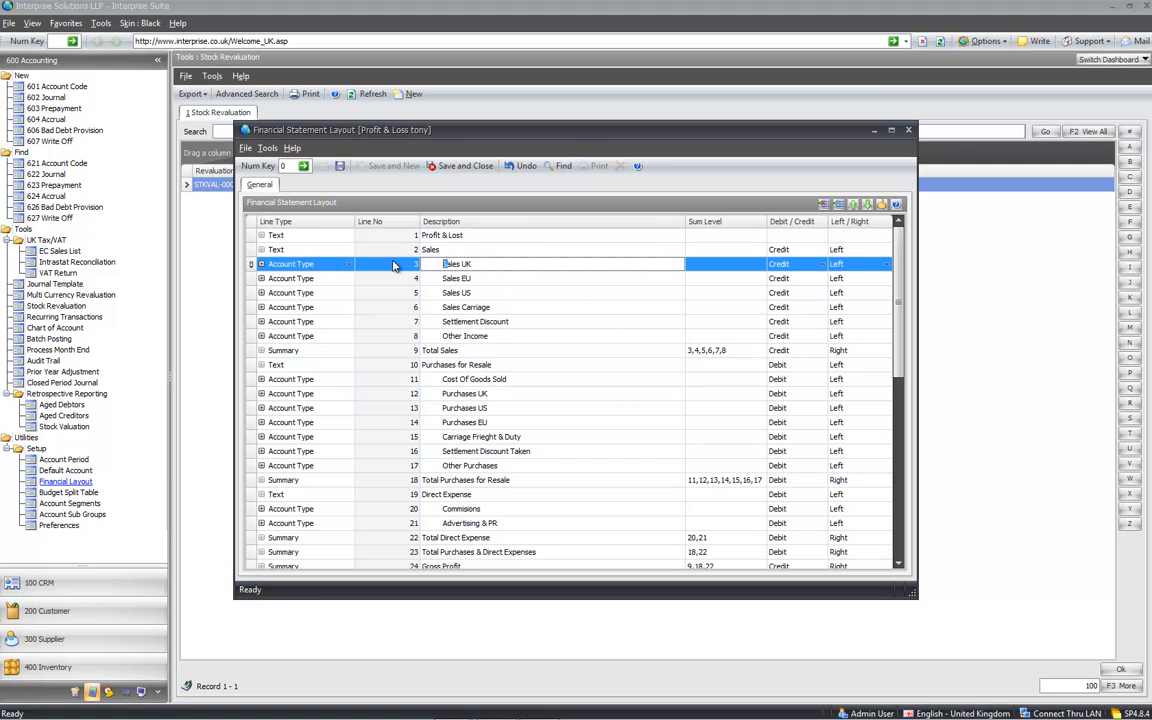
{"action": "left_click", "coordinate": [261, 264]}
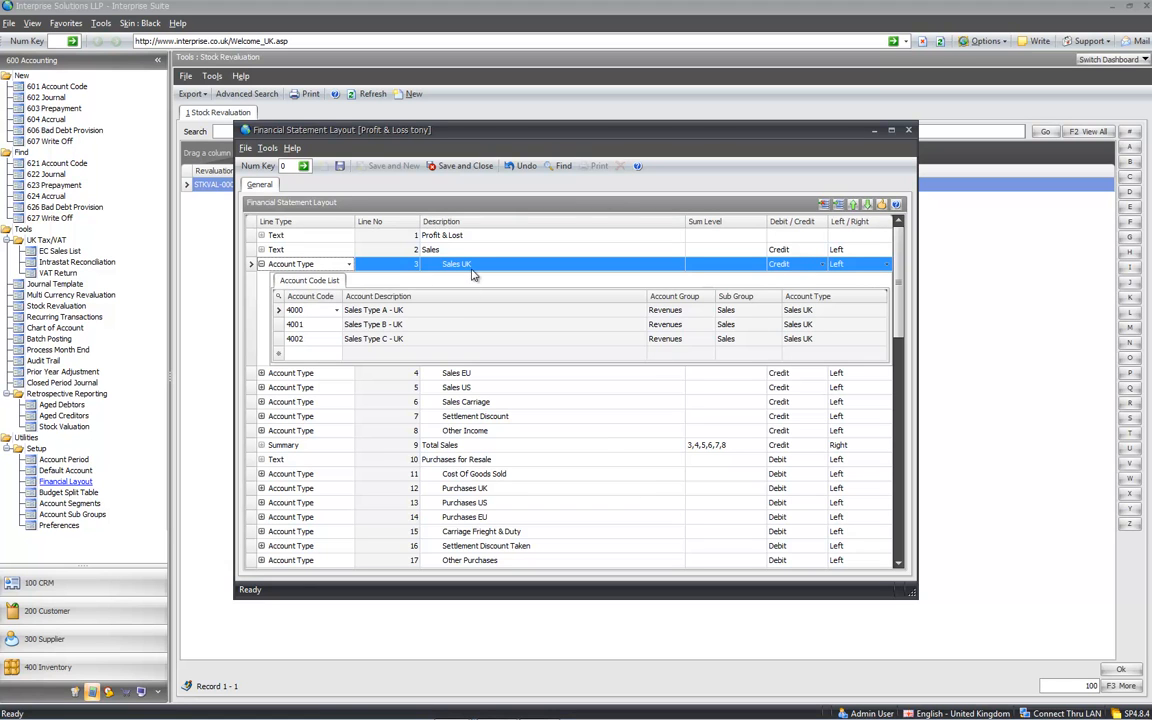
{"action": "left_click", "coordinate": [303, 356]}
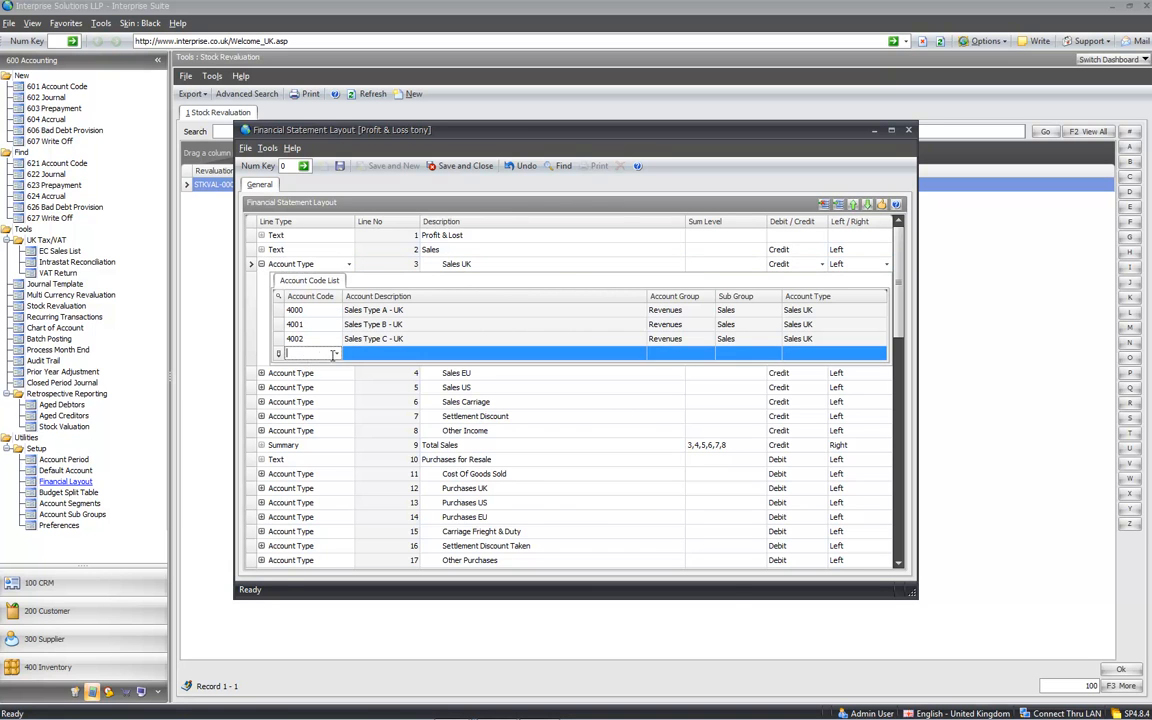
{"action": "left_click", "coordinate": [337, 354]}
{"action": "left_click", "coordinate": [318, 495]}
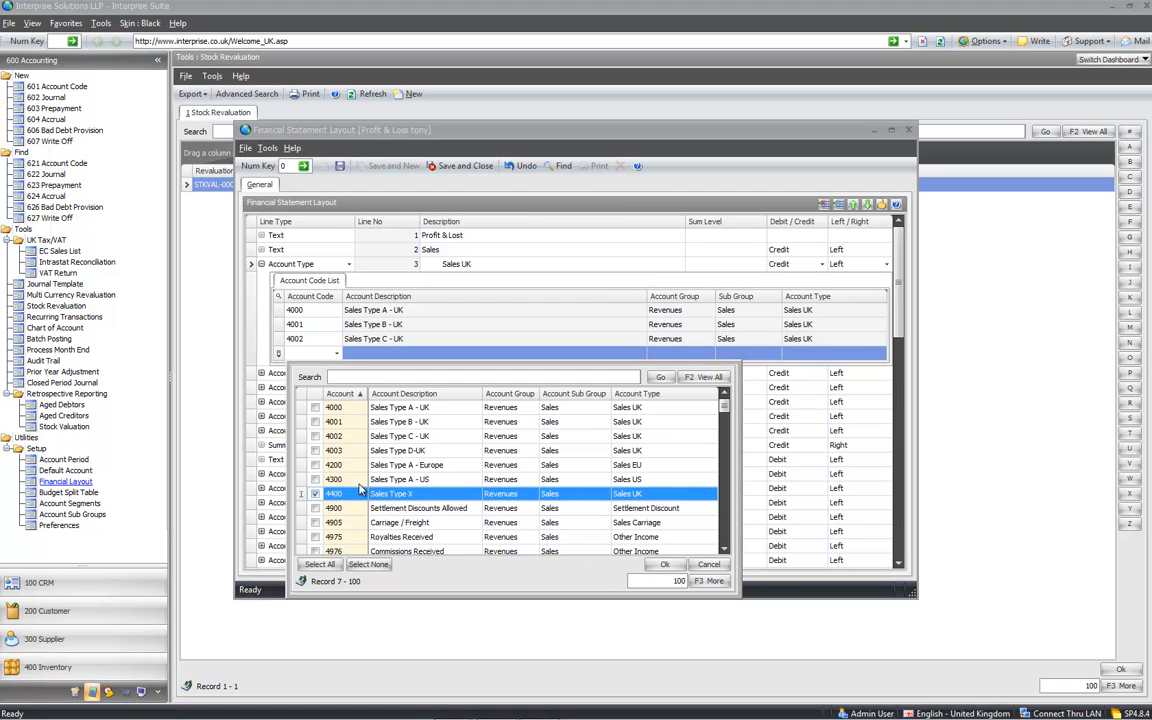
{"action": "left_click", "coordinate": [315, 522]}
{"action": "left_click", "coordinate": [664, 565]}
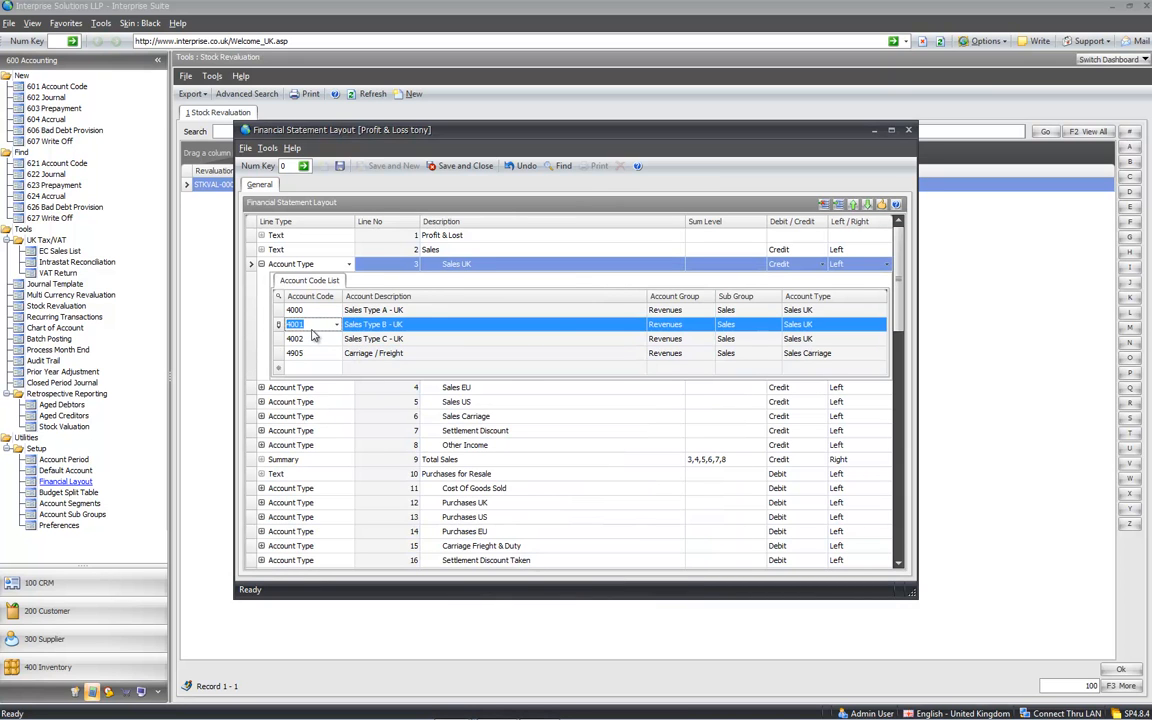
{"action": "left_click", "coordinate": [261, 264]}
Step: Indent the Sales EU line one level beneath Sales UK and select the Debit / Credit setting of Sales UK
{"action": "left_click", "coordinate": [440, 278]}
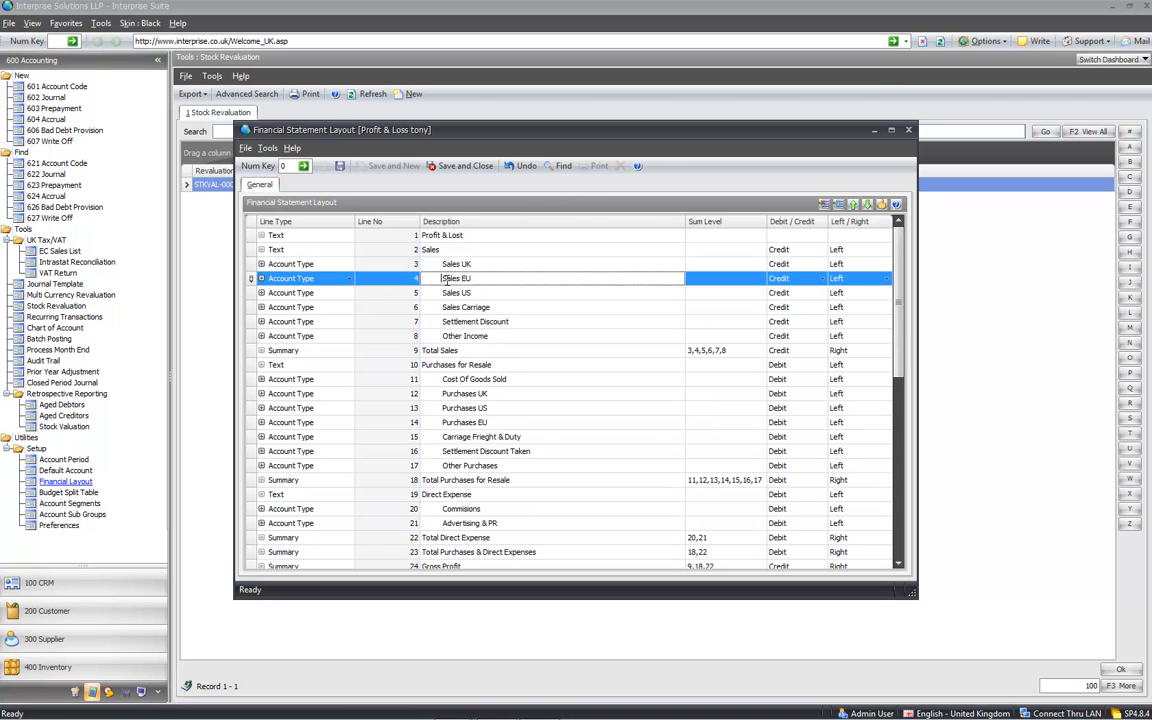
{"action": "left_click", "coordinate": [840, 205]}
{"action": "left_click", "coordinate": [793, 265]}
{"action": "left_click", "coordinate": [792, 267]}
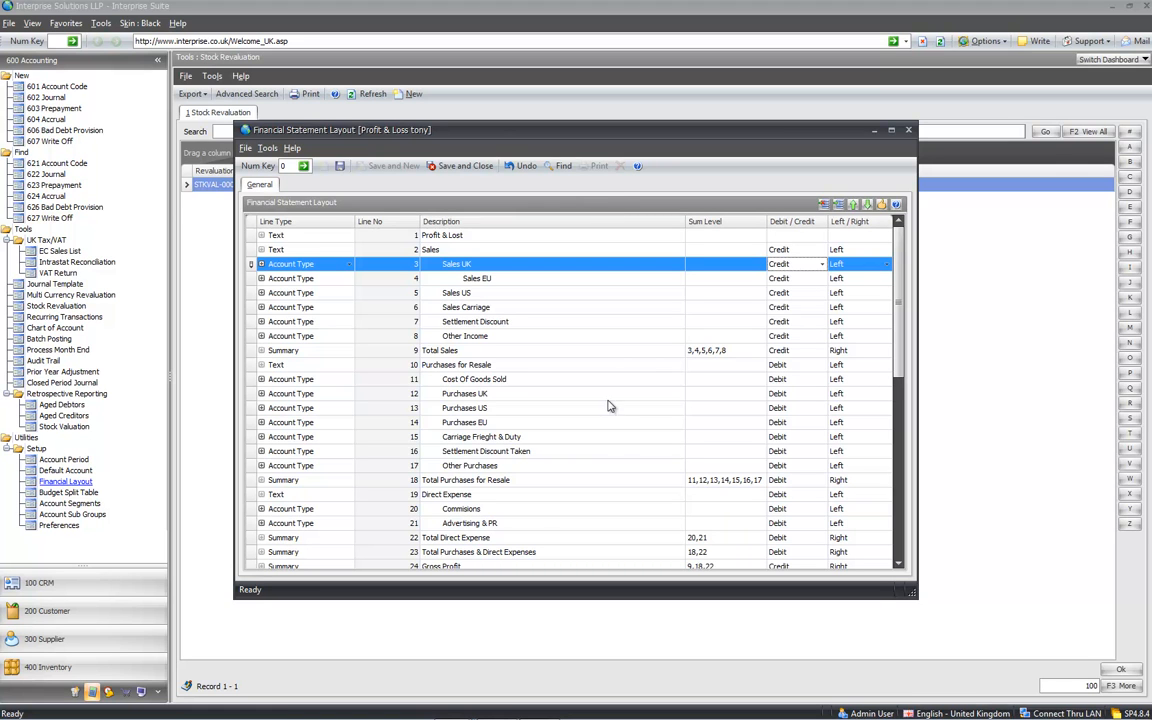
Step: Check the layout's account codes, reviewing where account 4905 is duplicated and which accounts are not reported
{"action": "left_click", "coordinate": [881, 205]}
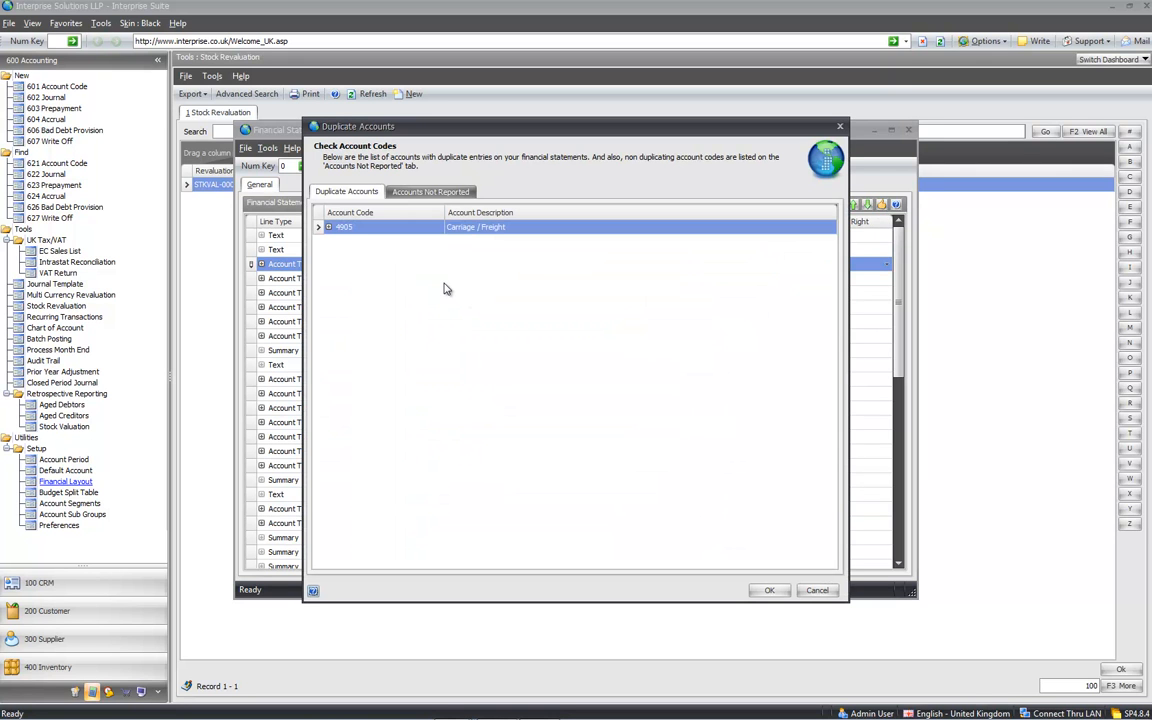
{"action": "left_click", "coordinate": [330, 228]}
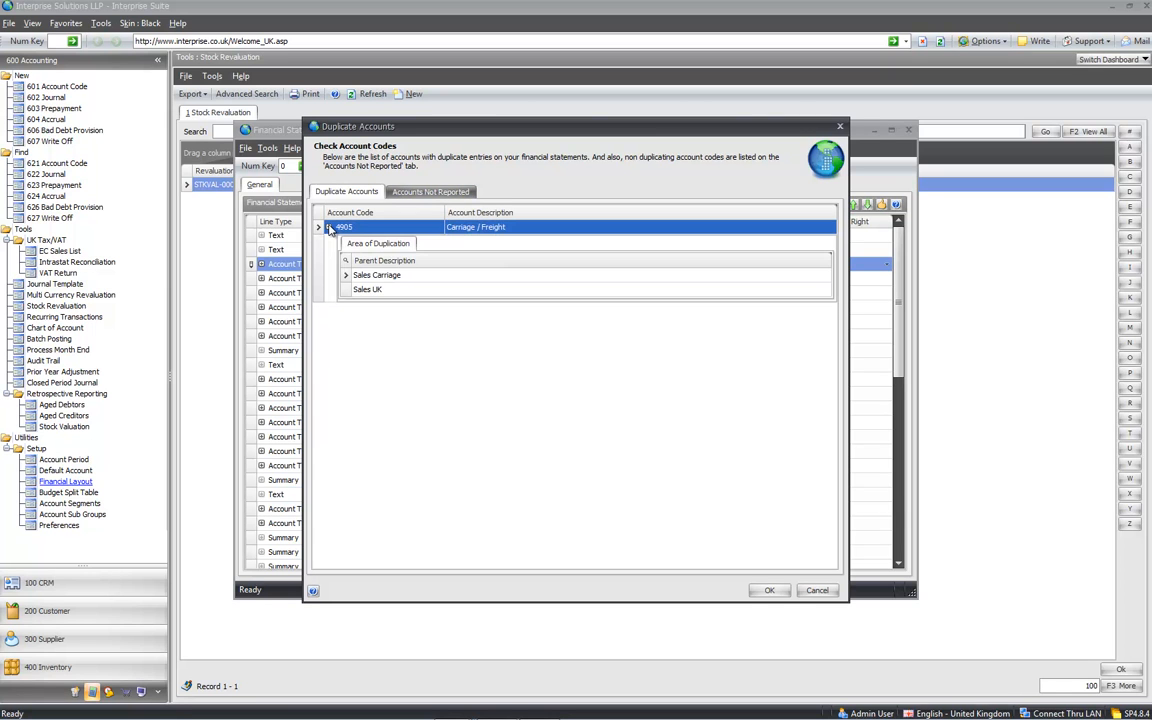
{"action": "left_click", "coordinate": [377, 276]}
{"action": "left_click", "coordinate": [379, 289]}
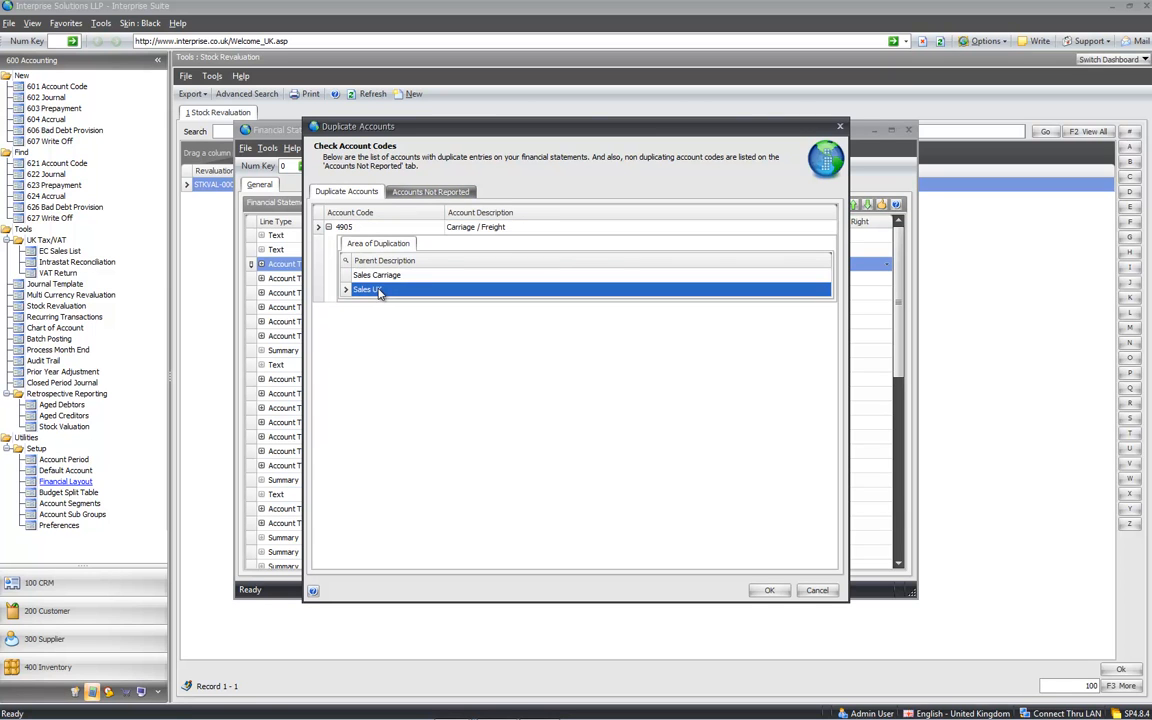
{"action": "left_click", "coordinate": [421, 197]}
{"action": "left_click", "coordinate": [420, 246]}
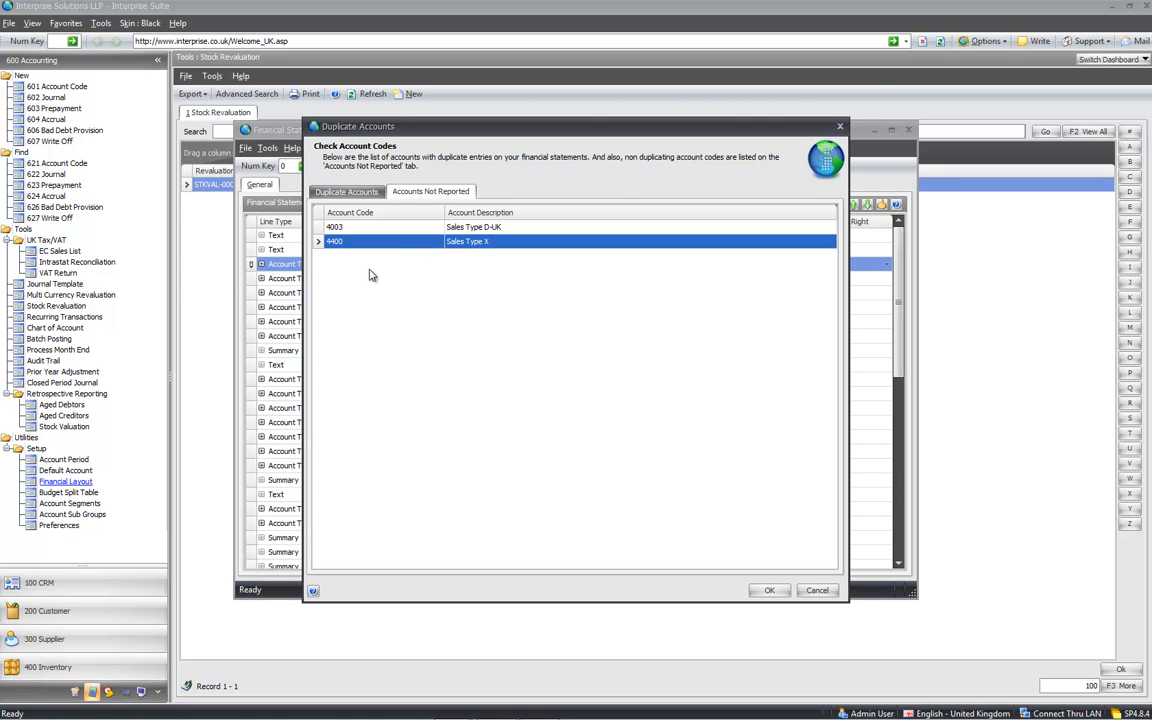
{"action": "left_click", "coordinate": [769, 590]}
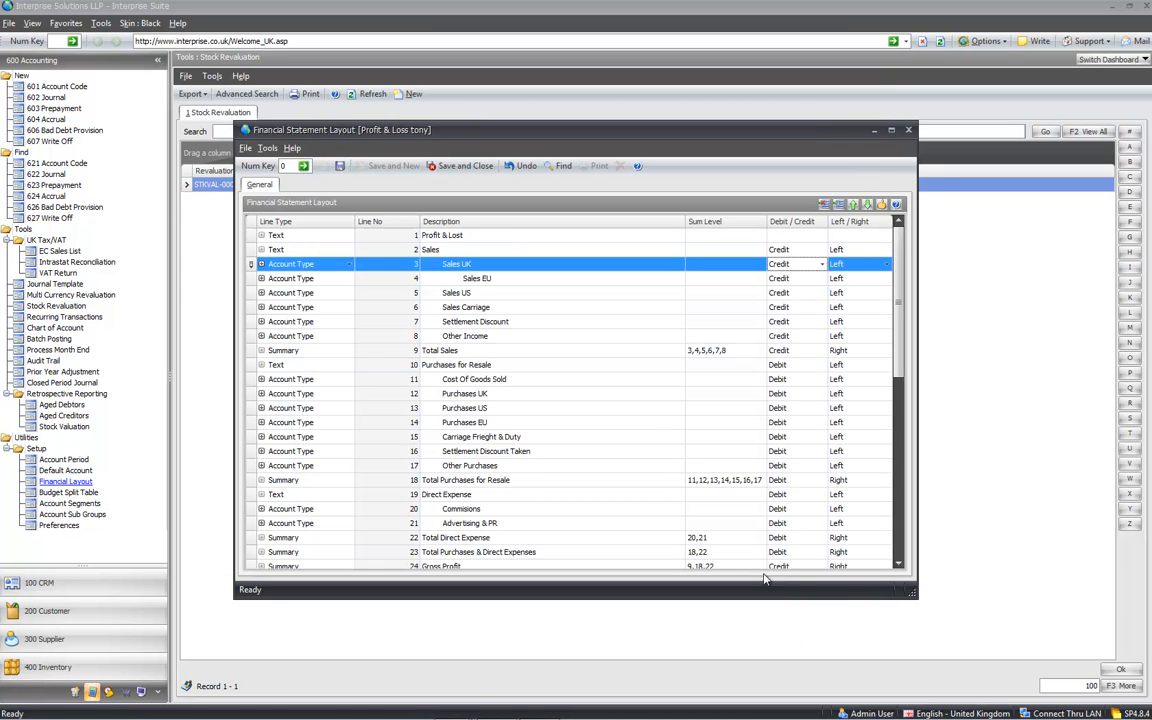
Step: Save and close the customised Profit & Loss layout, and open the chart of accounts
{"action": "left_click", "coordinate": [459, 167]}
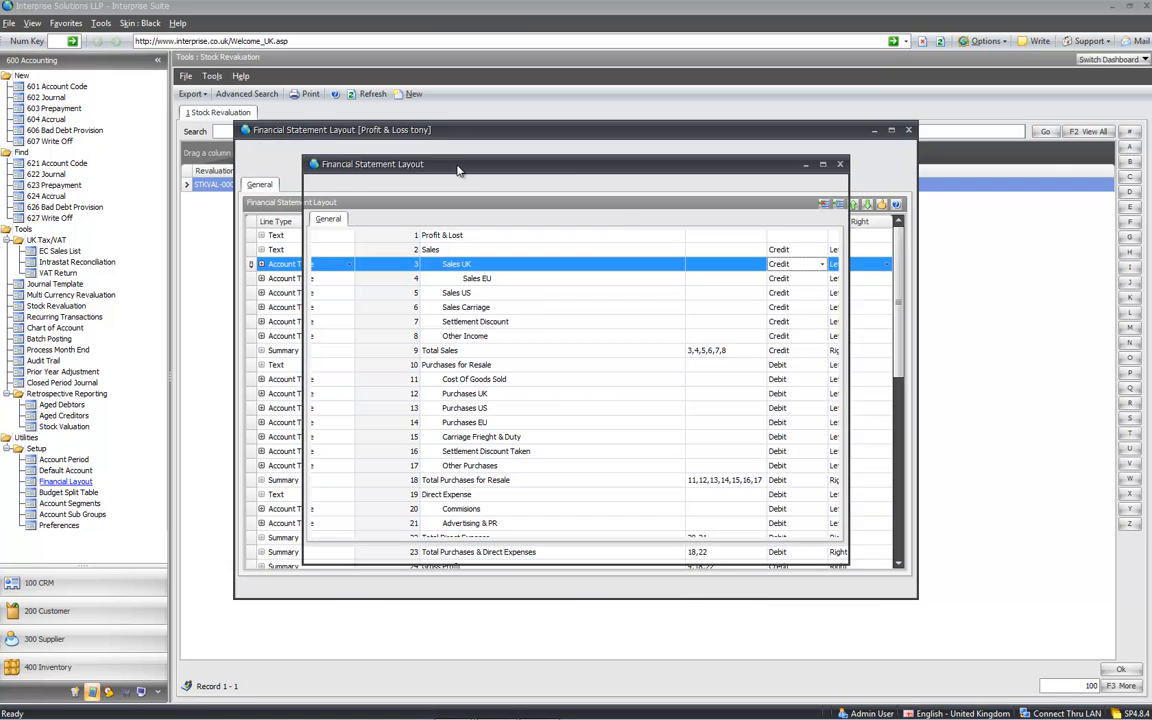
{"action": "left_click", "coordinate": [55, 328]}
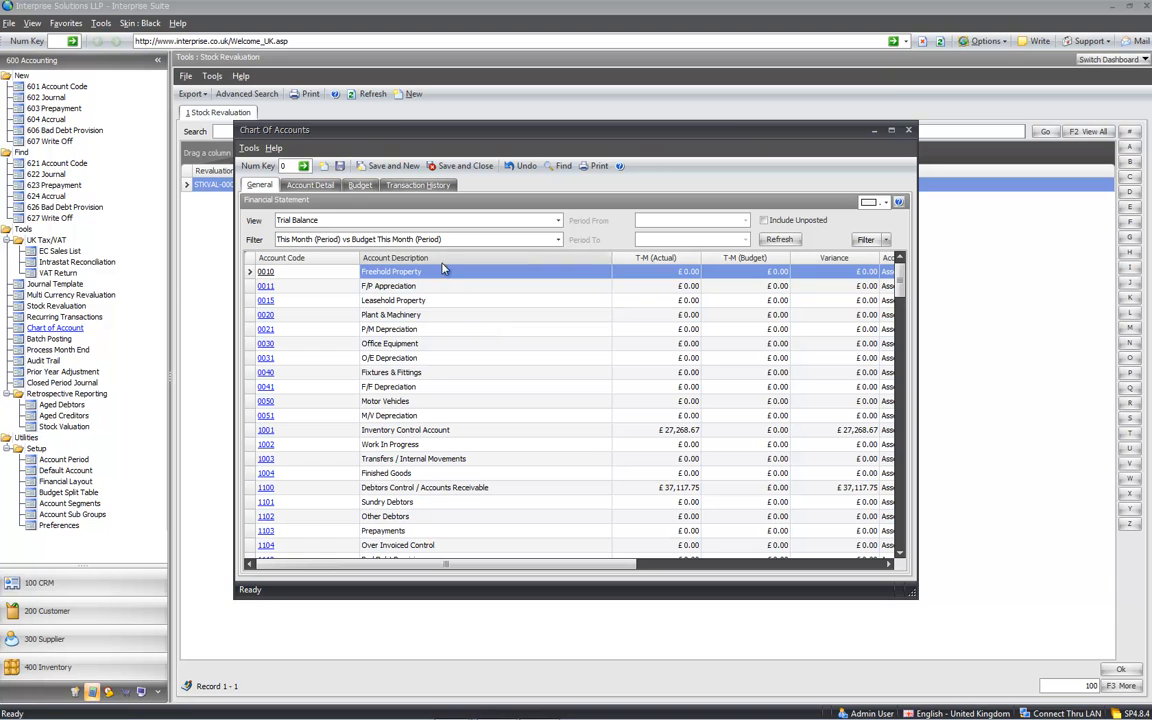
Step: Show the chart of accounts in the customised Profit & Loss layout and expand the Sales, Sales UK and Sales EU groups
{"action": "left_click", "coordinate": [510, 220]}
{"action": "double_click", "coordinate": [430, 333]}
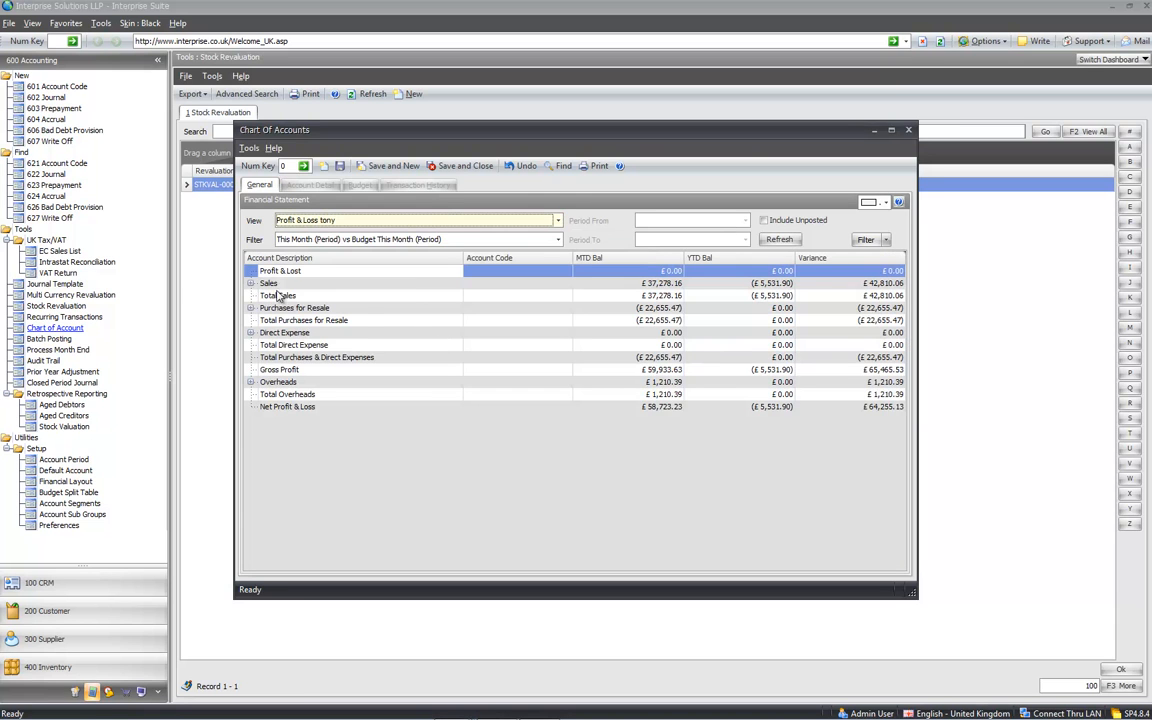
{"action": "left_click", "coordinate": [250, 283]}
{"action": "left_click", "coordinate": [264, 295]}
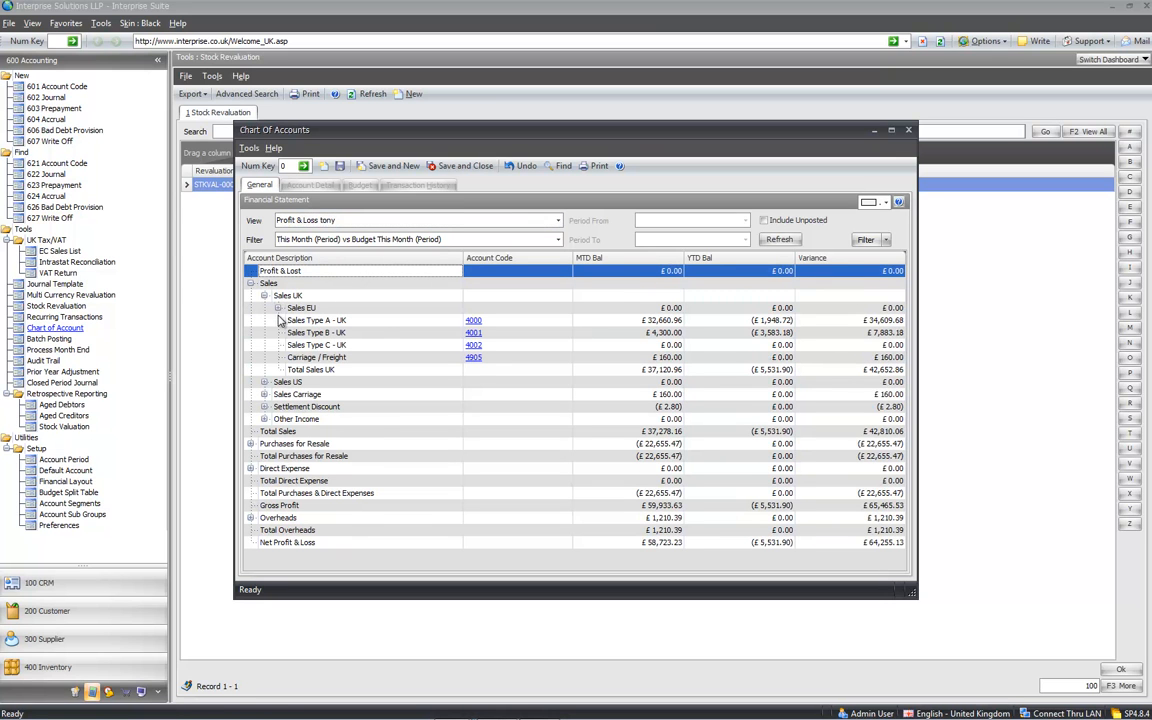
{"action": "left_click", "coordinate": [278, 308]}
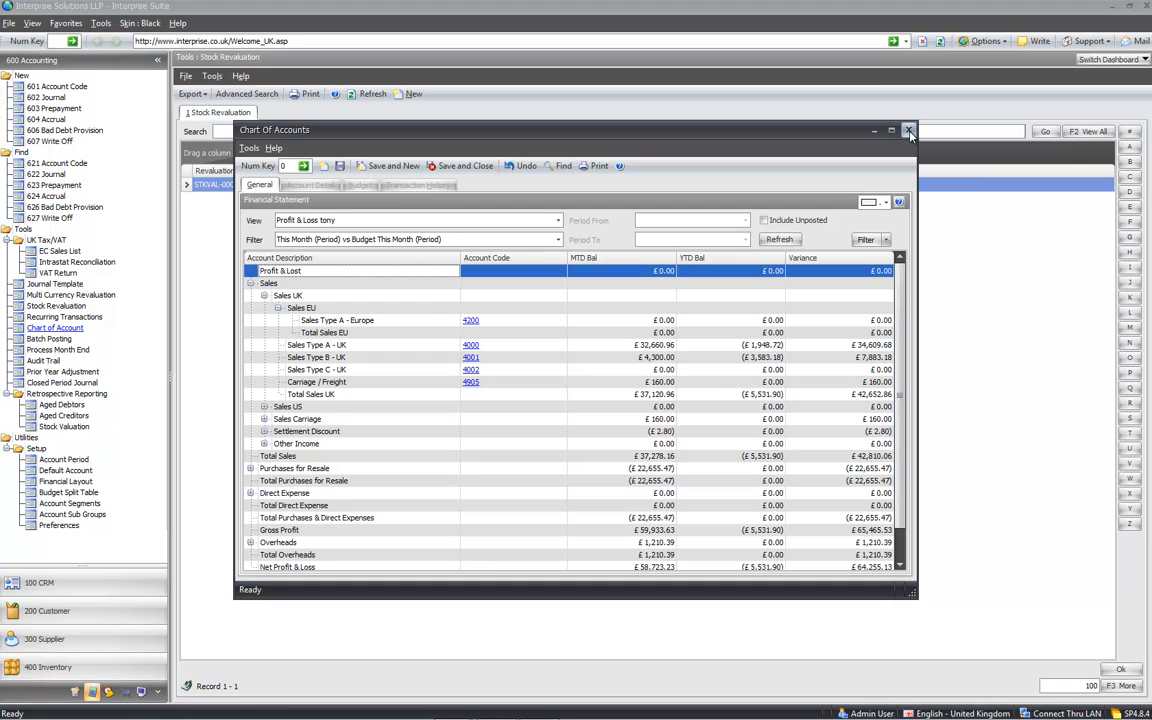
Step: Look through the available statement layouts without choosing another one, and close the chart of accounts
{"action": "left_click", "coordinate": [559, 220]}
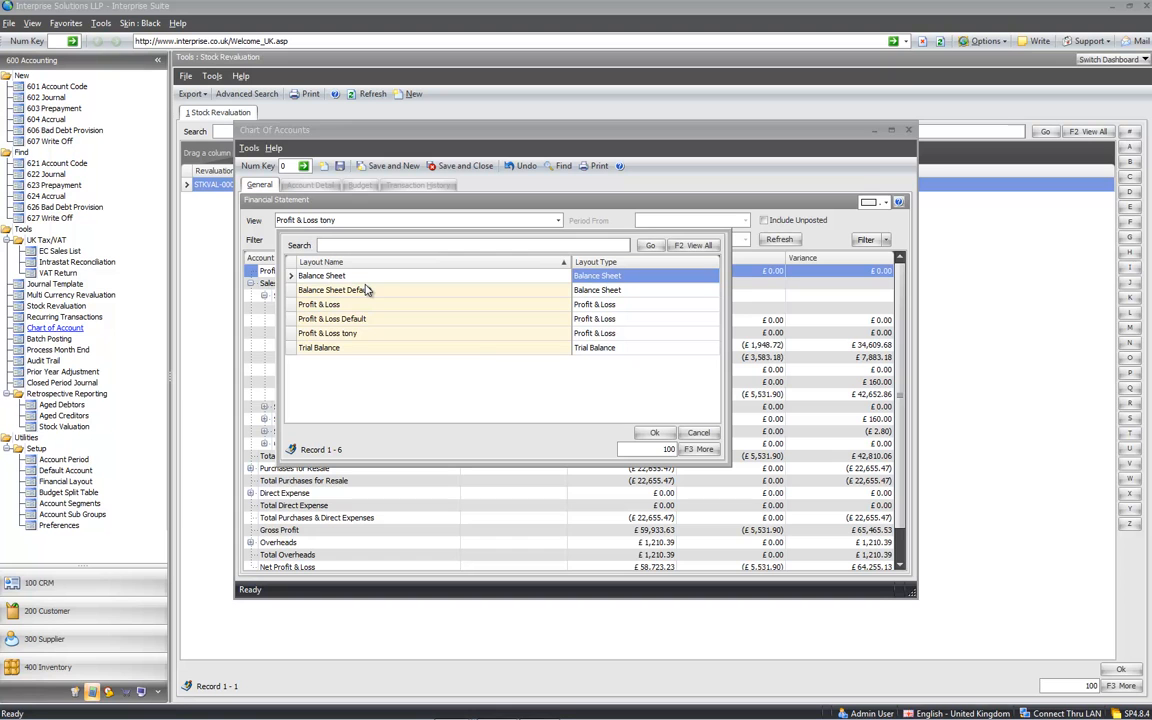
{"action": "left_click", "coordinate": [698, 432]}
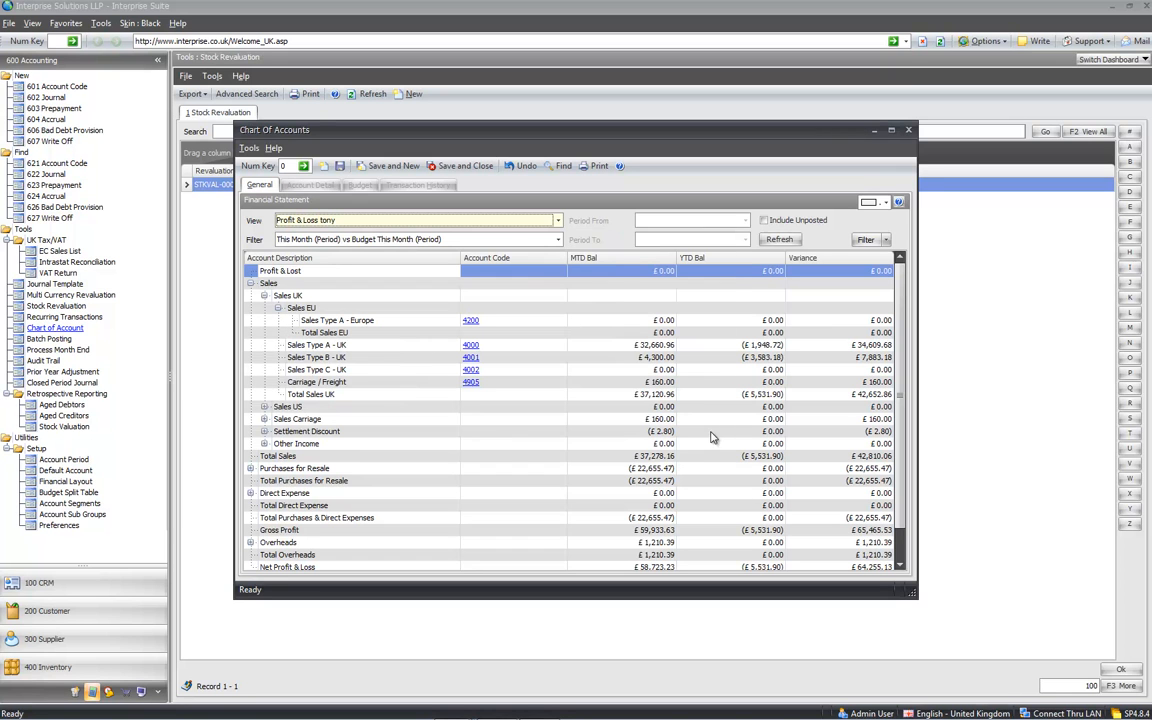
{"action": "left_click", "coordinate": [908, 131]}
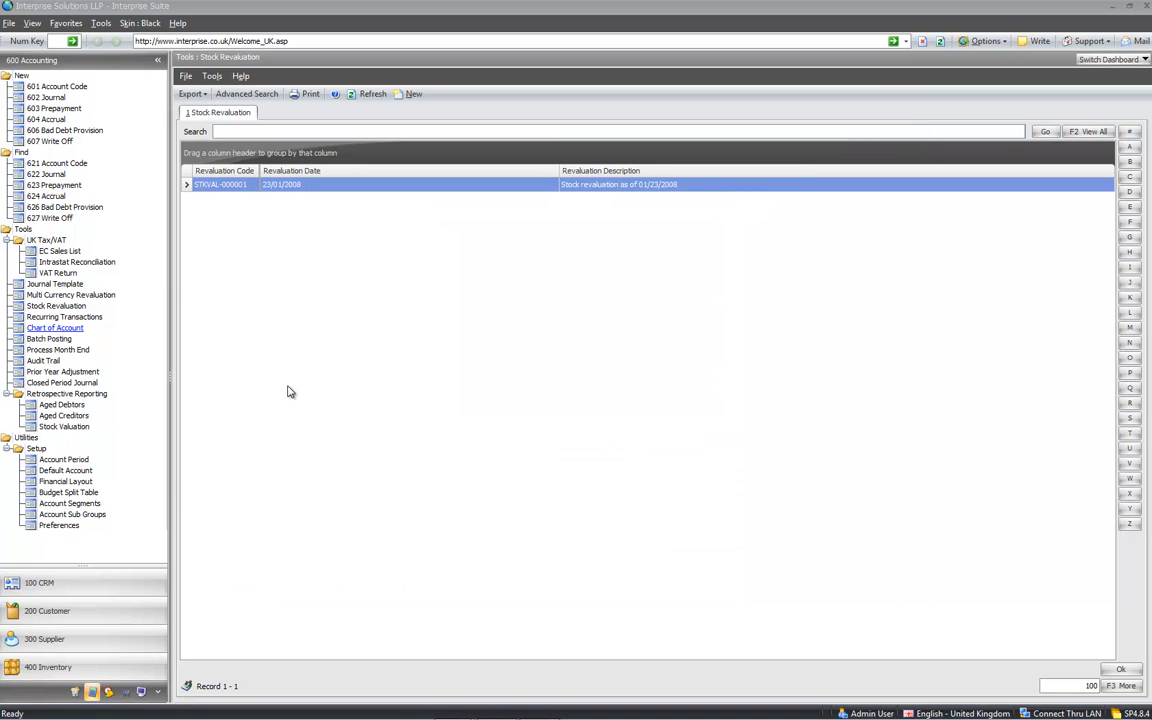
Step: Run a new batch posting for the November 2013 period, check the Trial Balance in the chart of accounts, and close it
{"action": "left_click", "coordinate": [53, 341]}
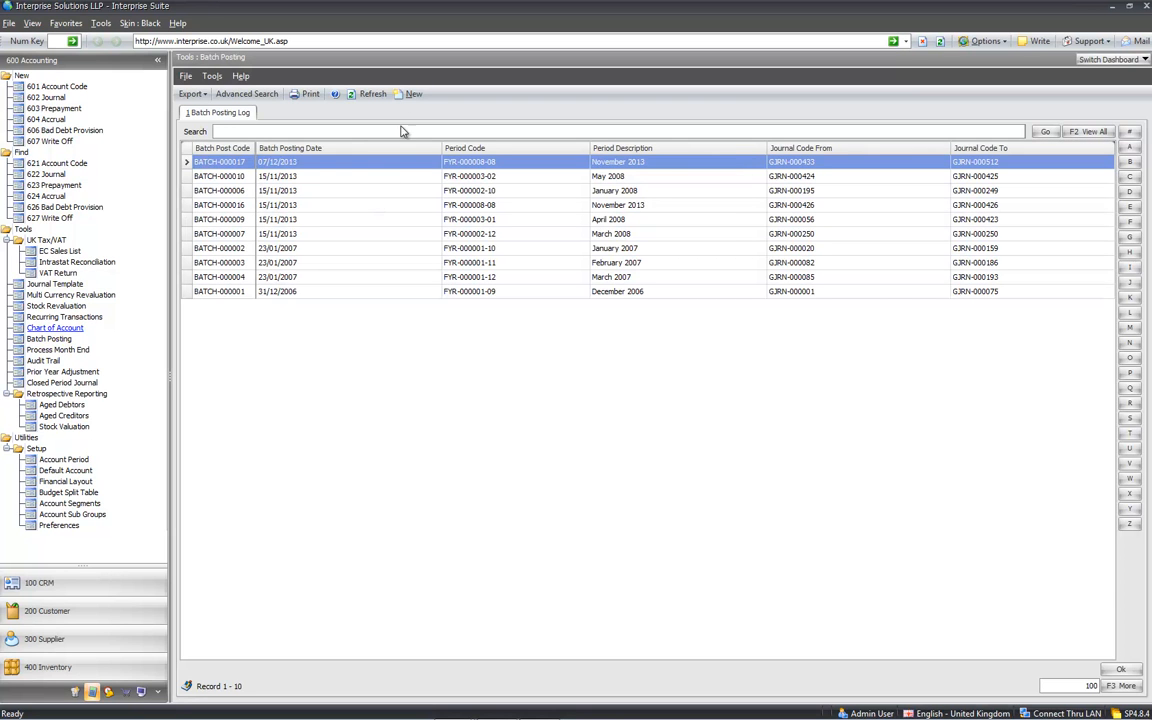
{"action": "left_click", "coordinate": [419, 97]}
{"action": "left_click", "coordinate": [778, 559]}
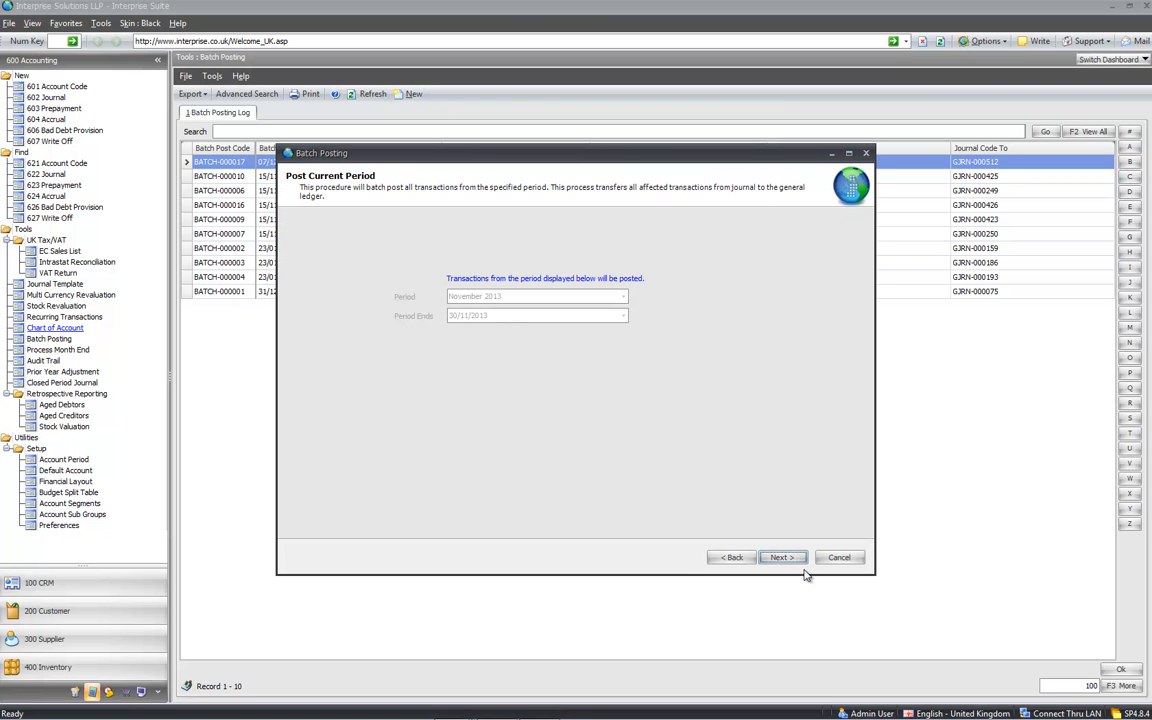
{"action": "left_click", "coordinate": [798, 562]}
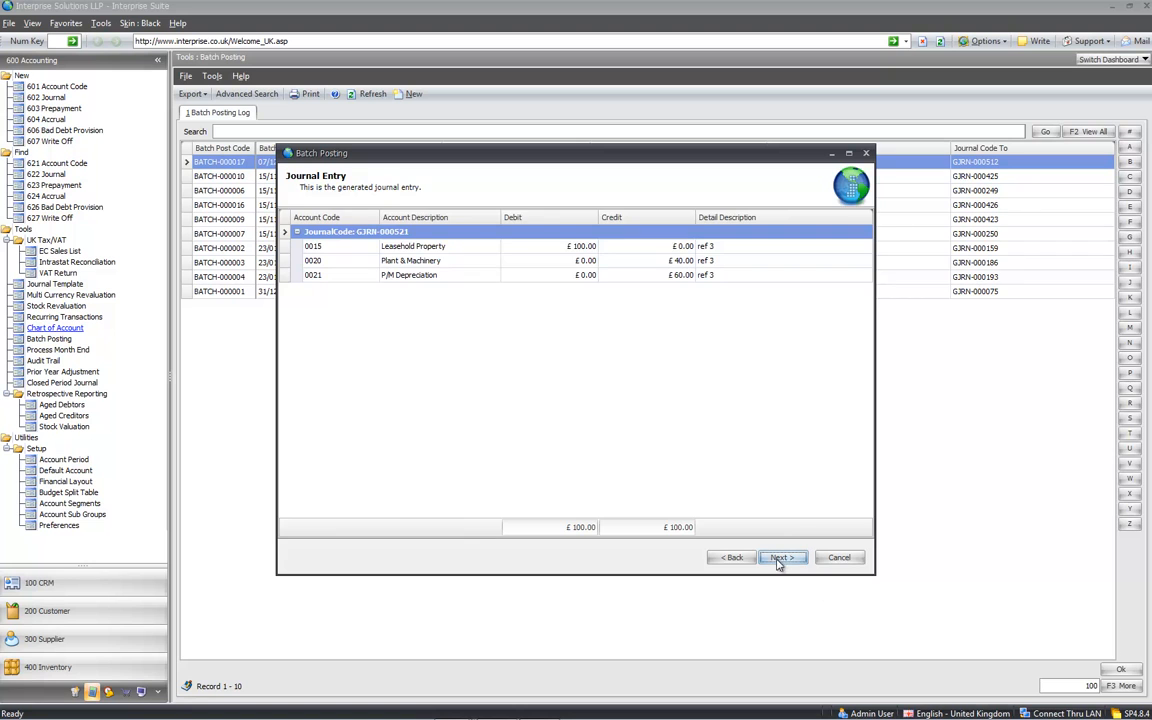
{"action": "left_click", "coordinate": [779, 561]}
{"action": "left_click", "coordinate": [410, 414]}
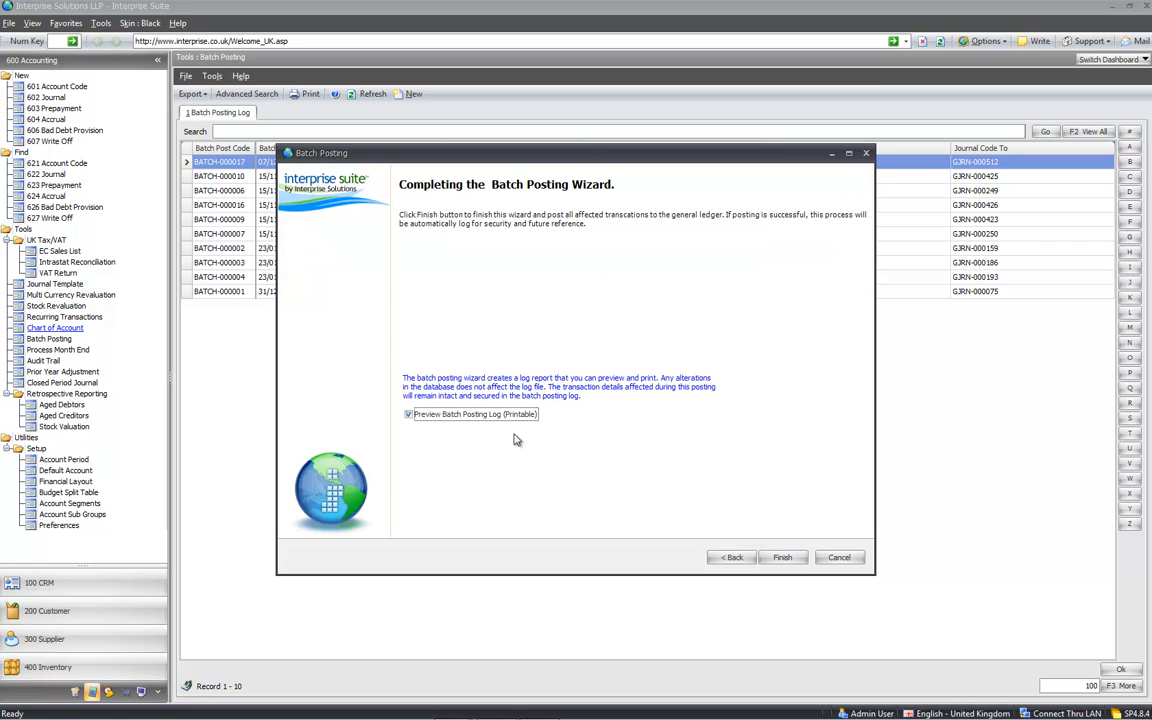
{"action": "left_click", "coordinate": [784, 557]}
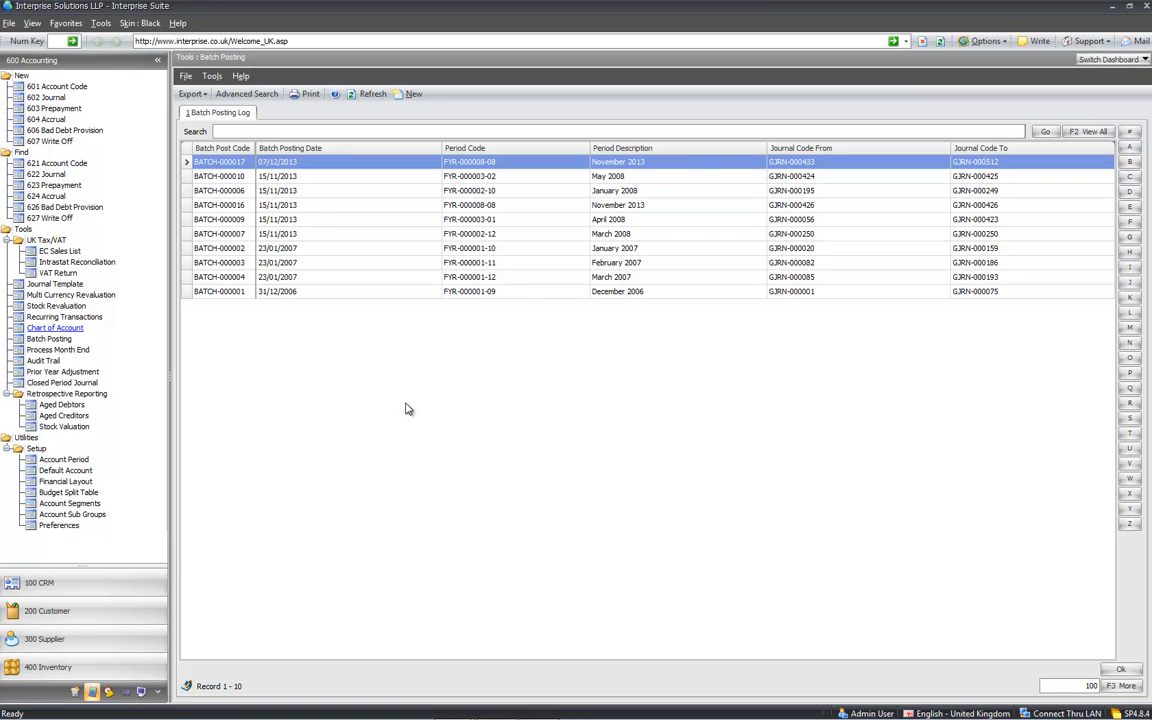
{"action": "left_click", "coordinate": [36, 331]}
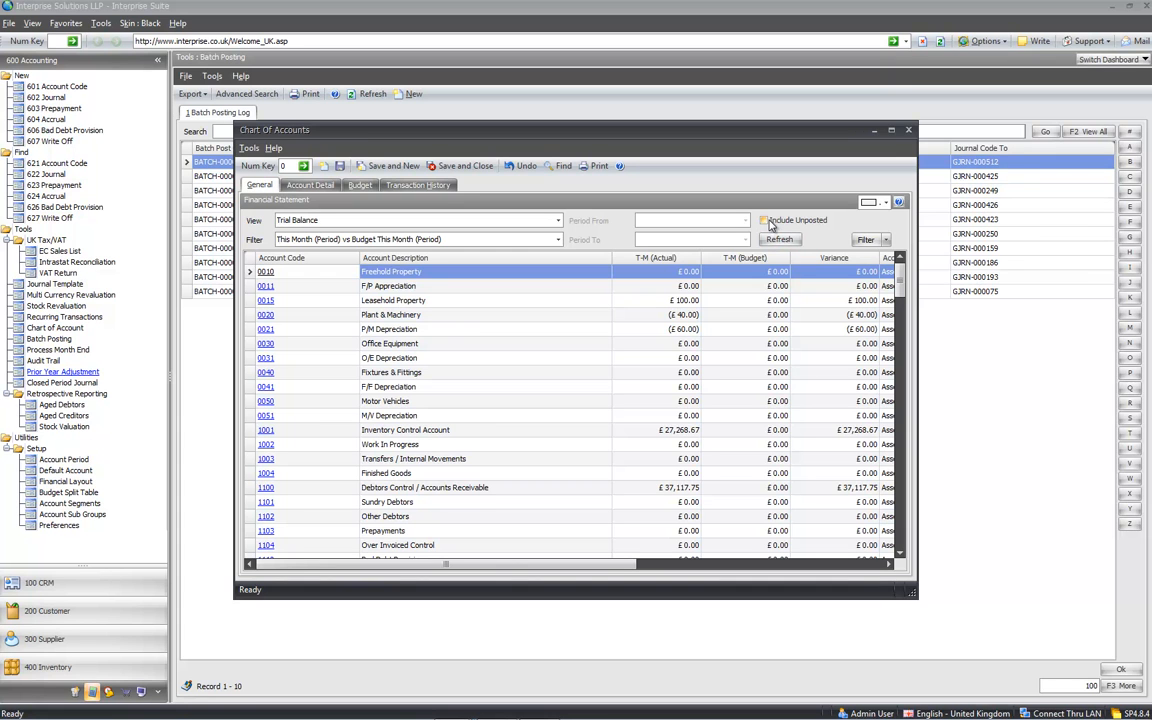
{"action": "left_click", "coordinate": [909, 131]}
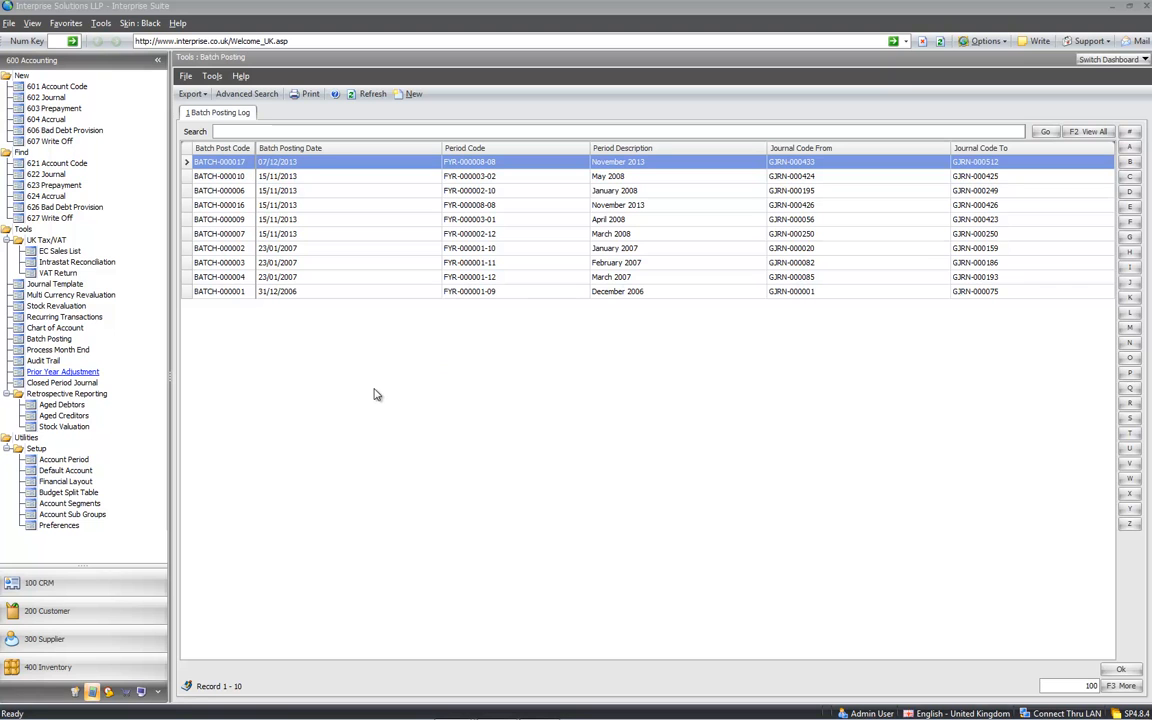
Step: Process the month end to close the November 2013 period, and check the period statuses in the account period setup
{"action": "left_click", "coordinate": [56, 351]}
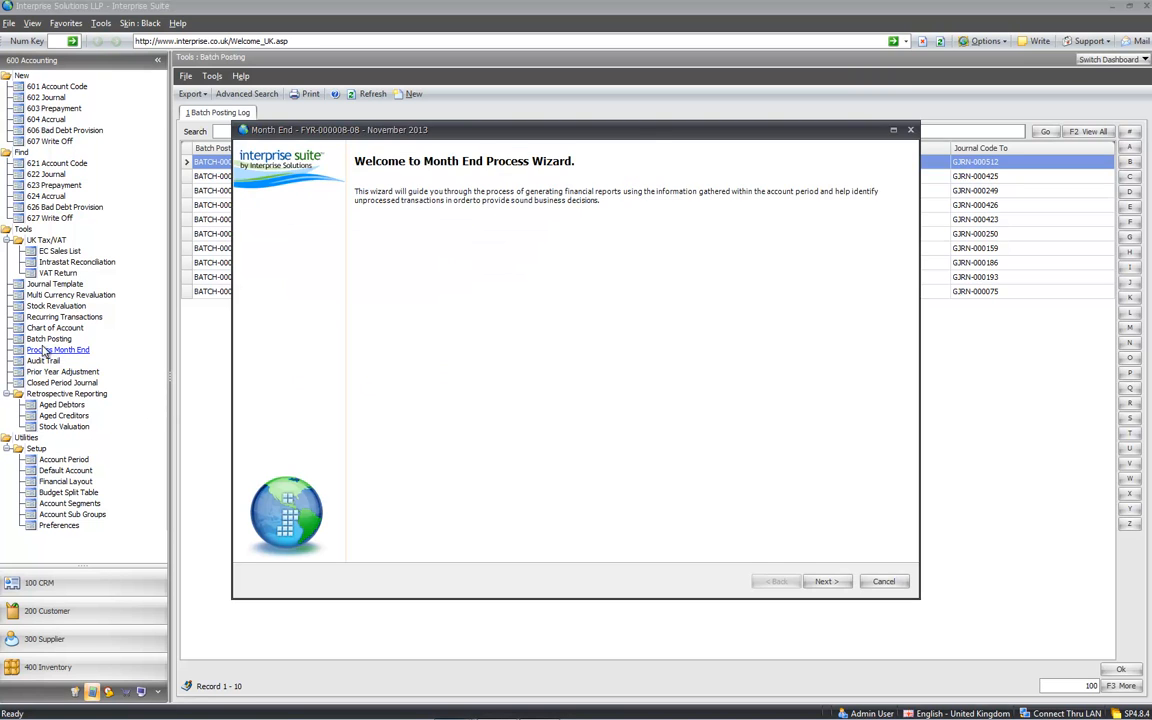
{"action": "left_click", "coordinate": [825, 582]}
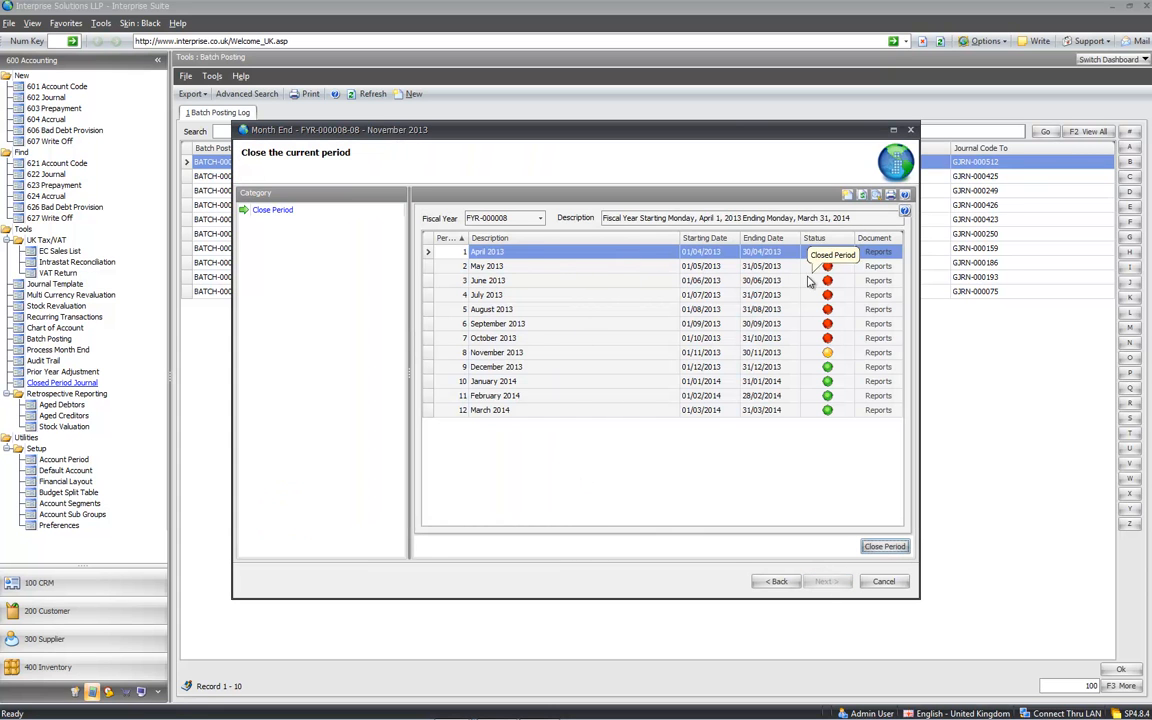
{"action": "left_click", "coordinate": [840, 356]}
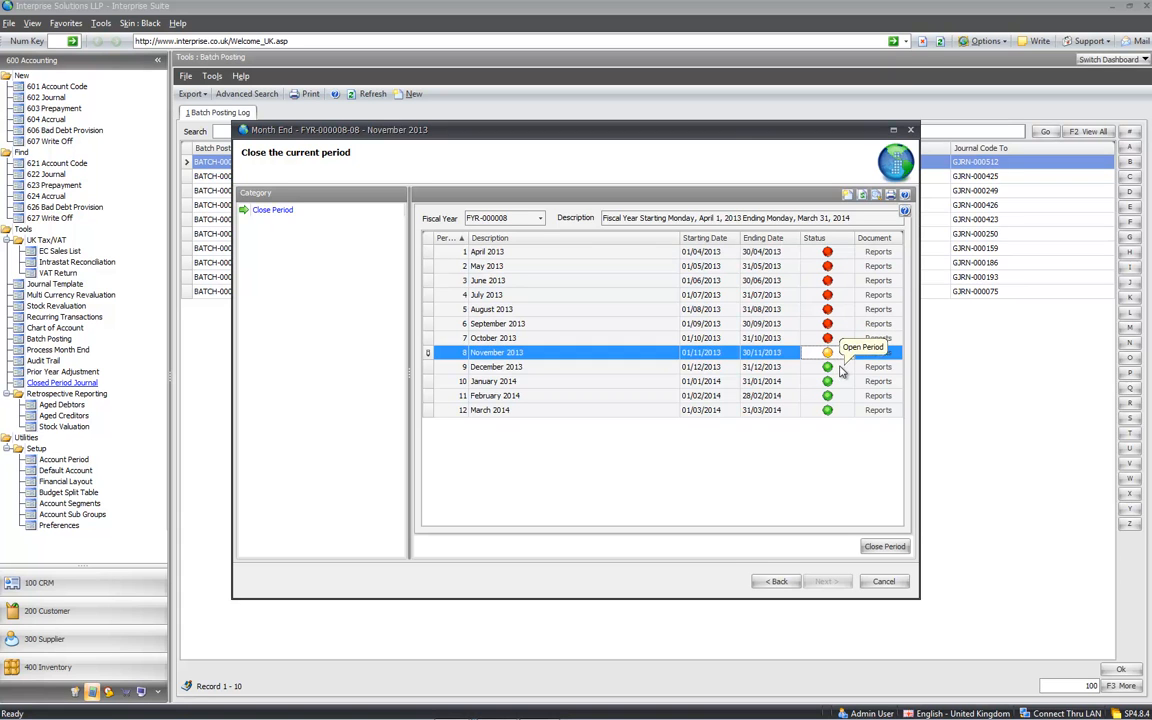
{"action": "left_click", "coordinate": [843, 370]}
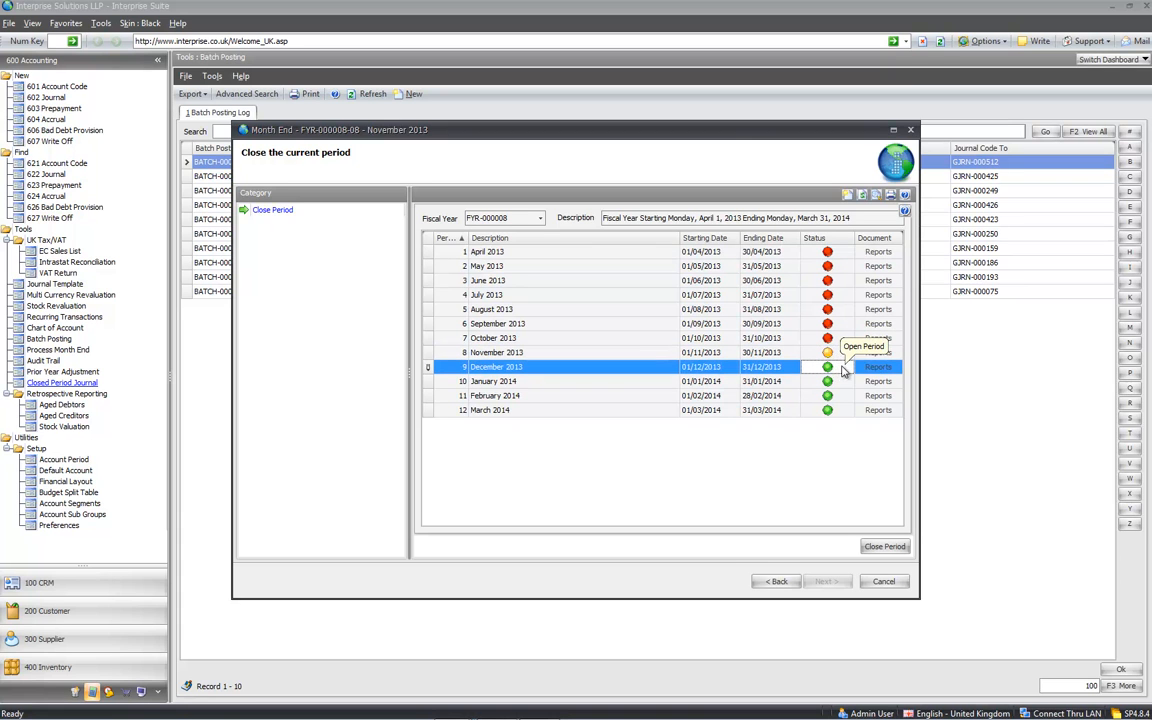
{"action": "left_click", "coordinate": [880, 547]}
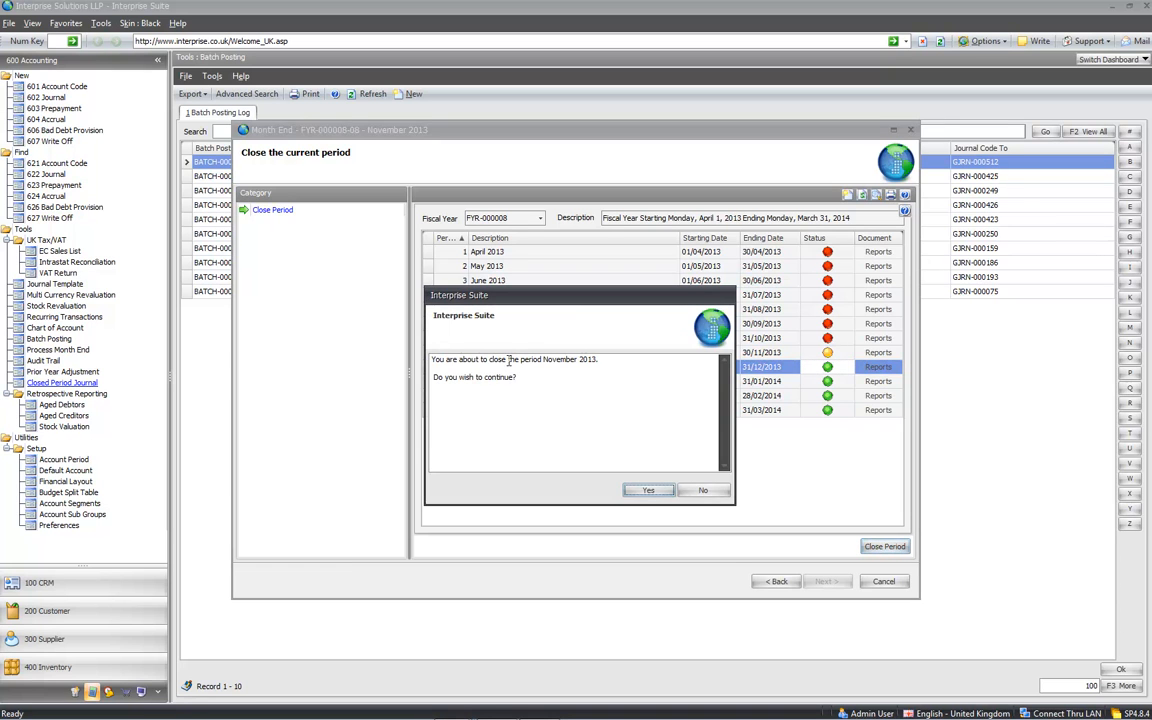
{"action": "left_click", "coordinate": [655, 490]}
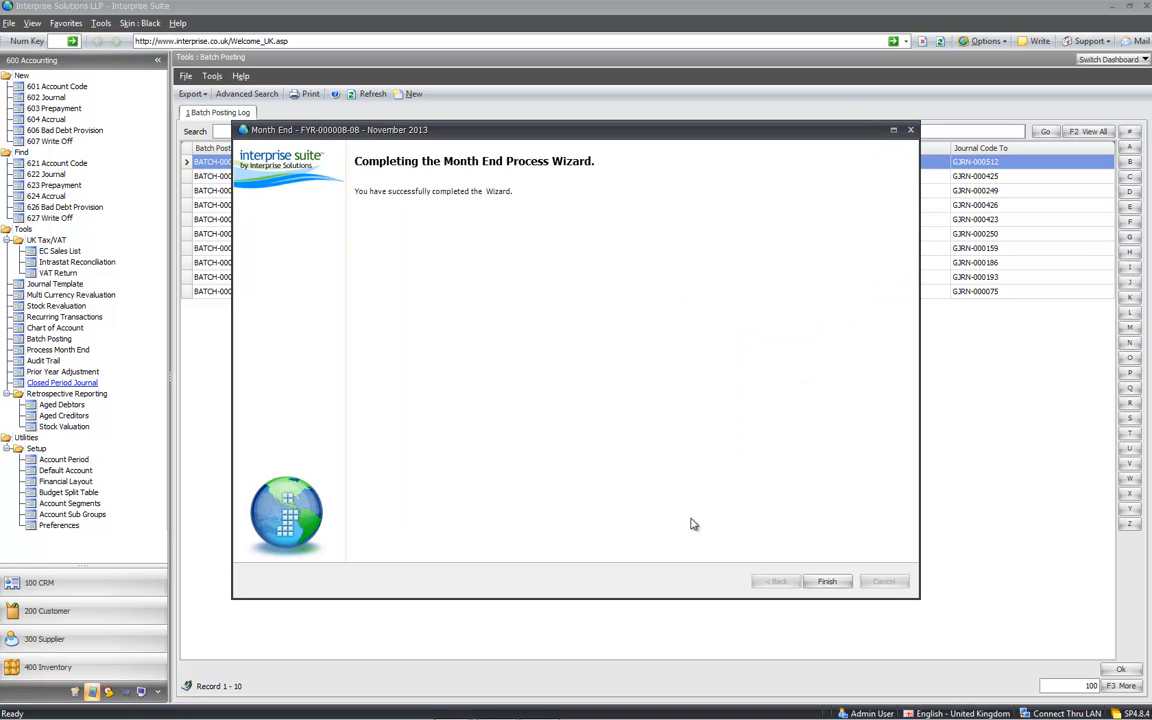
{"action": "left_click", "coordinate": [827, 581]}
{"action": "left_click", "coordinate": [70, 461]}
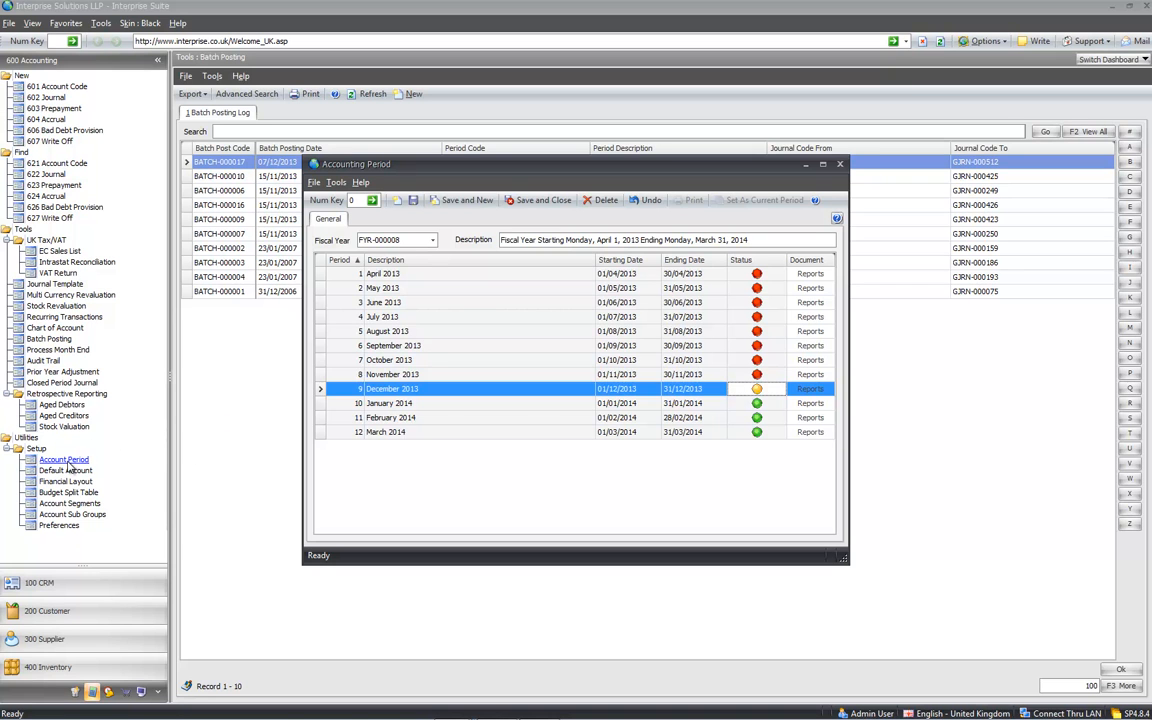
{"action": "left_click", "coordinate": [840, 164]}
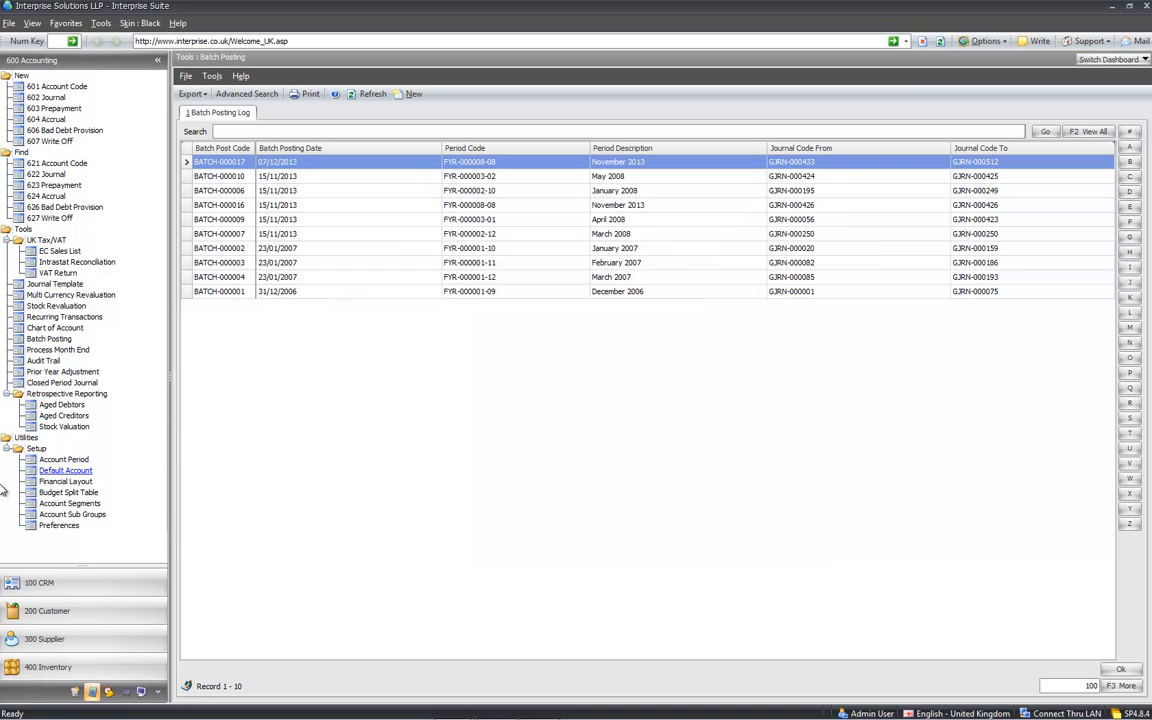
Step: Reopen the account periods, add a period after March 2014 to fiscal year FYR-000008, and look over its description and dates
{"action": "left_click", "coordinate": [45, 460]}
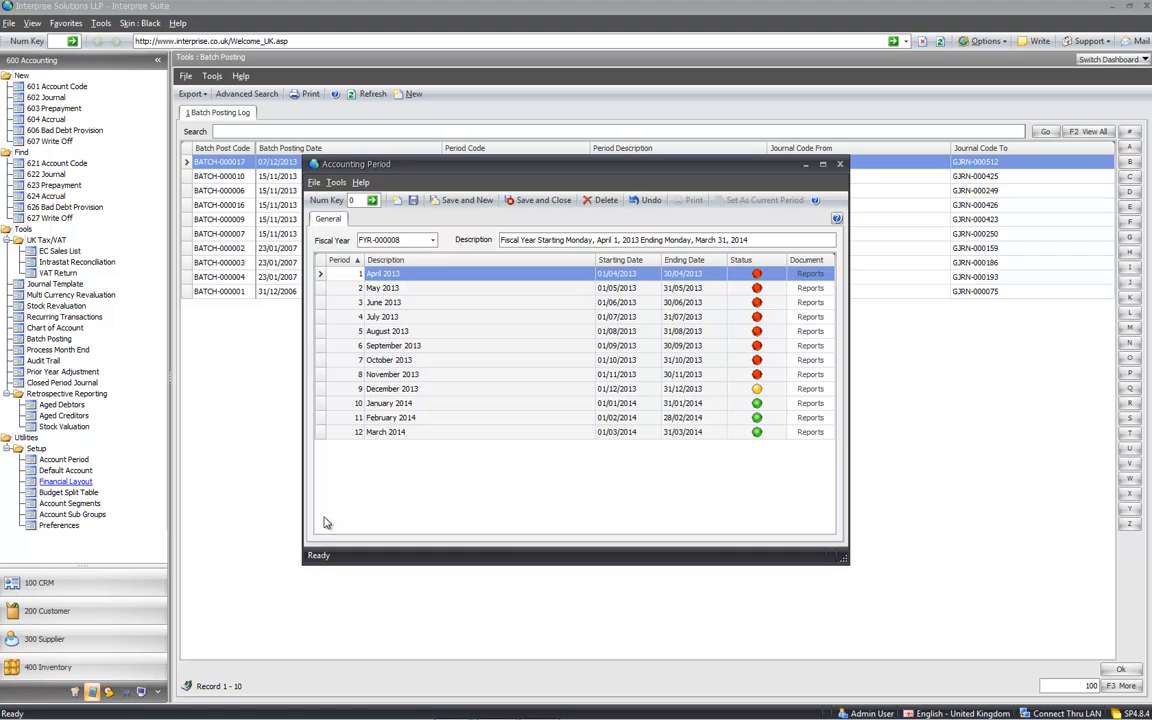
{"action": "right_click", "coordinate": [342, 432]}
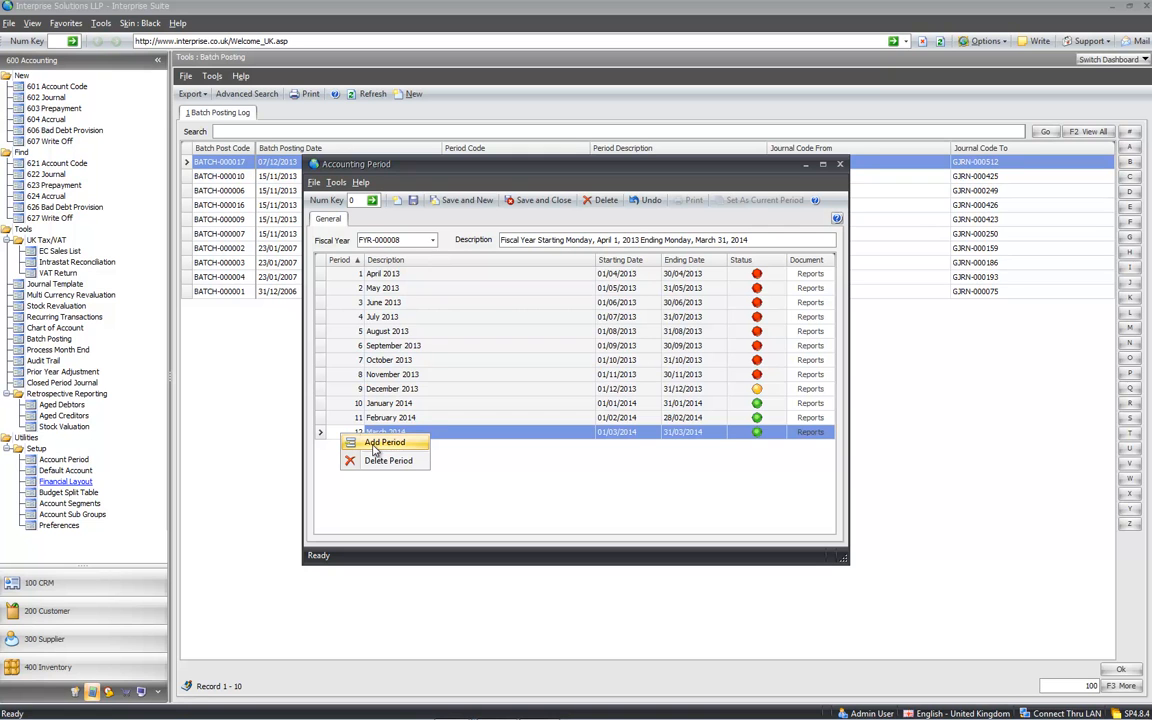
{"action": "left_click", "coordinate": [375, 450]}
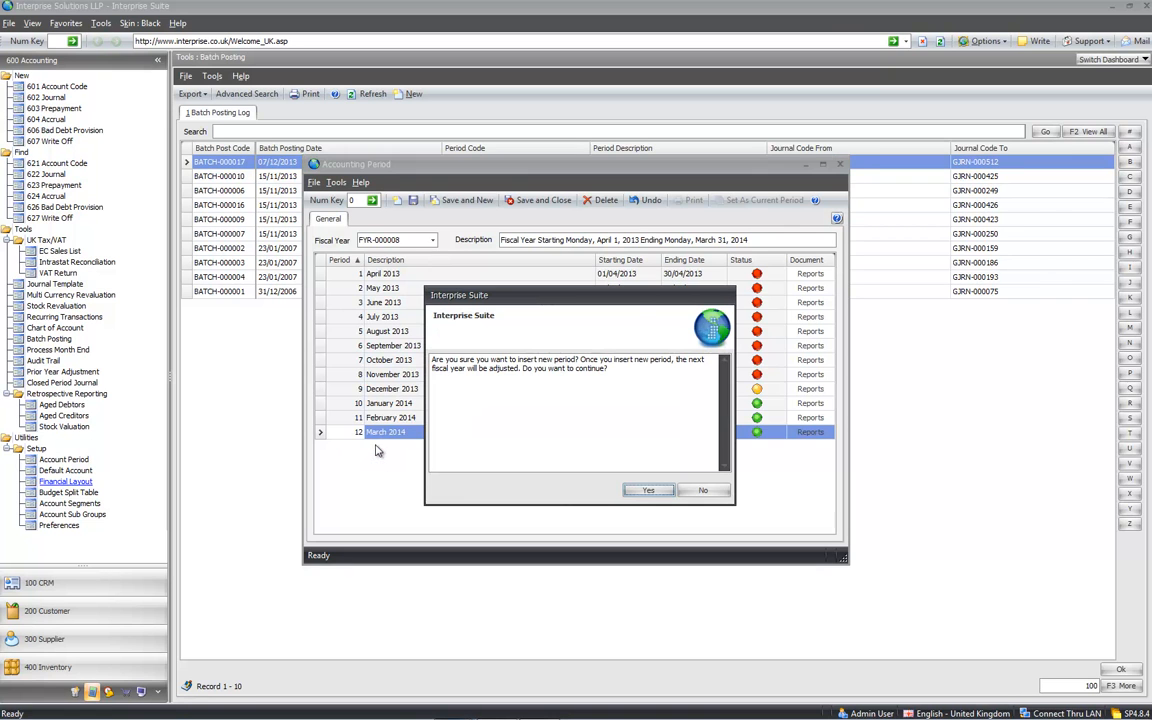
{"action": "left_click", "coordinate": [660, 489]}
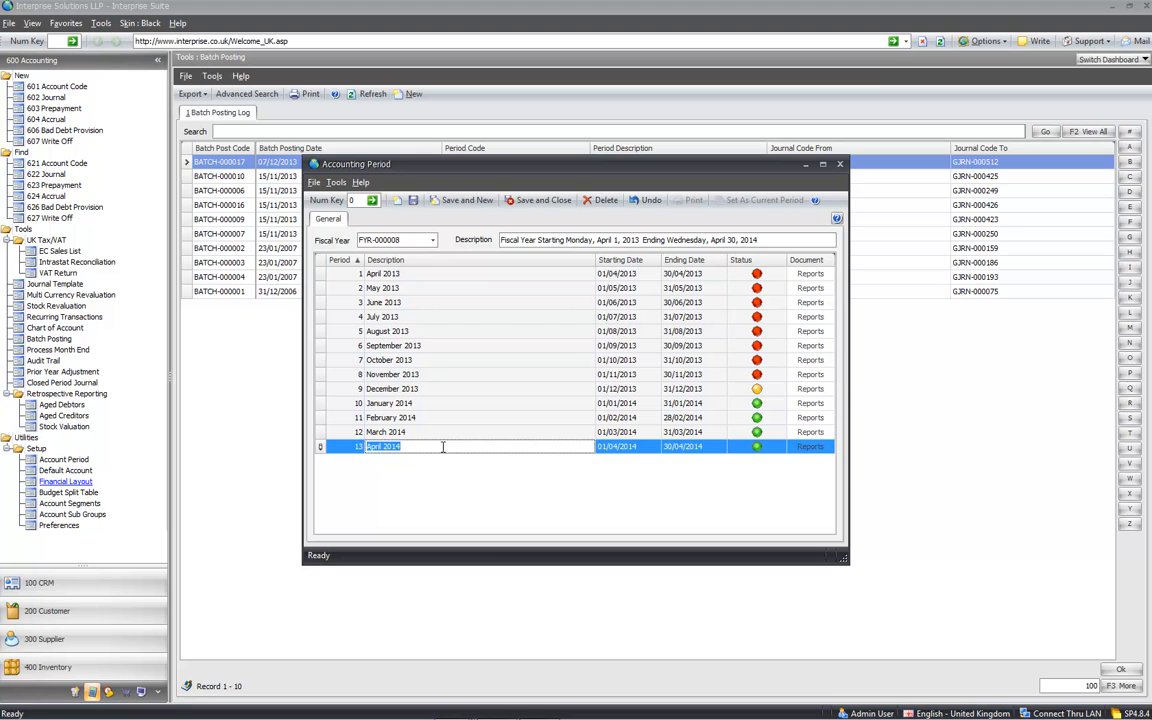
{"action": "key", "text": "Tab"}
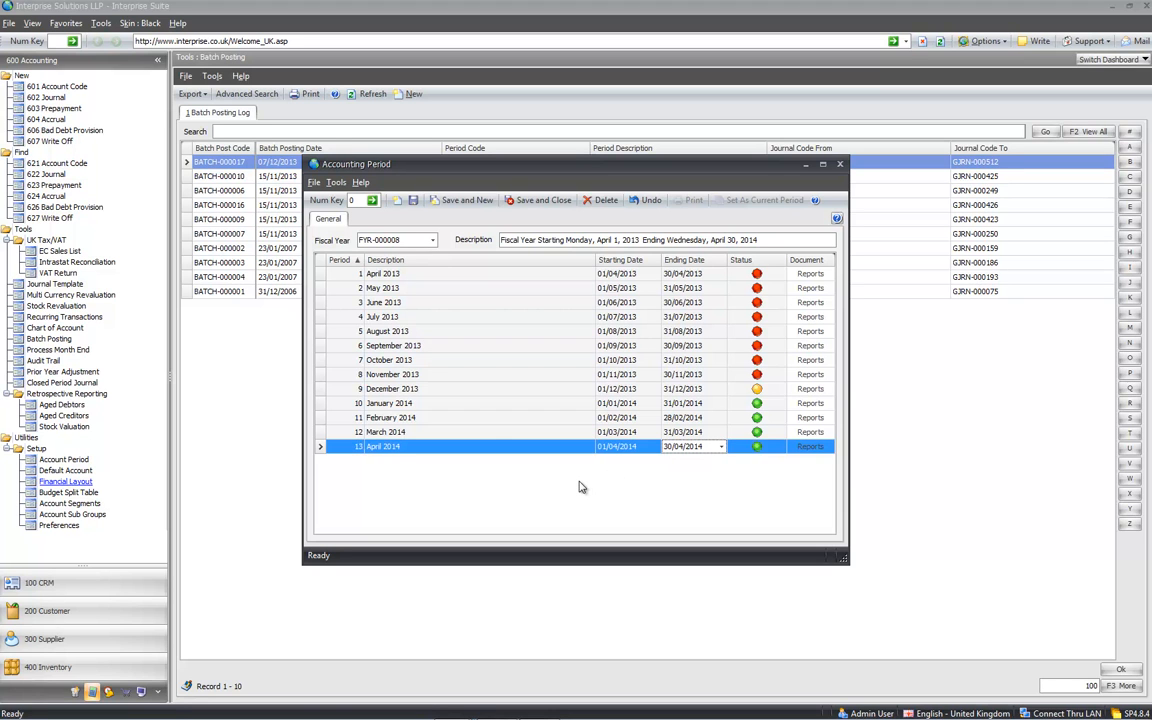
{"action": "left_click", "coordinate": [449, 403]}
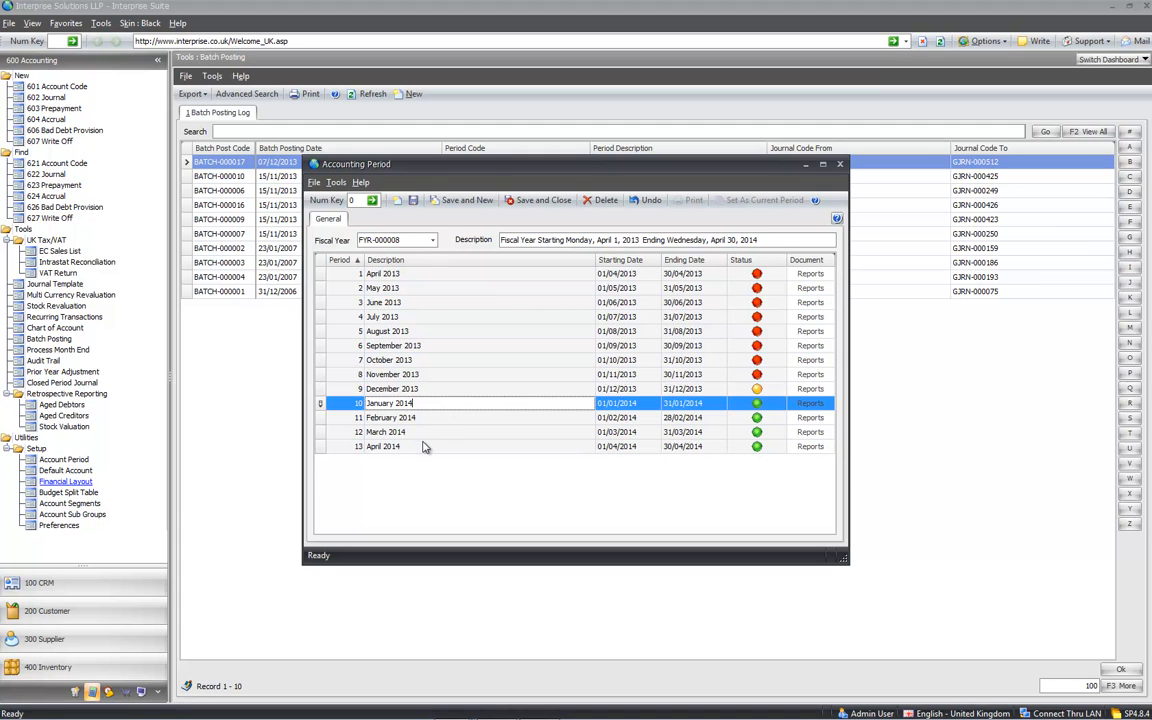
{"action": "left_click", "coordinate": [677, 447]}
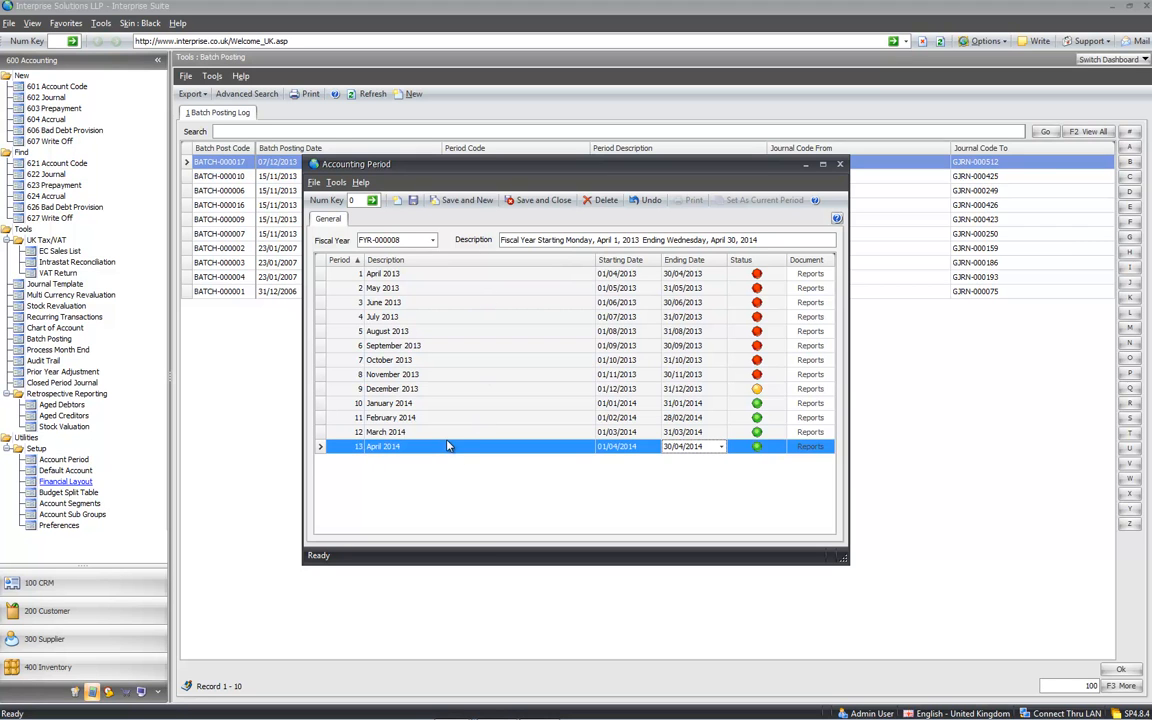
Step: Delete the April 2014 period from the fiscal year and confirm the deletion
{"action": "right_click", "coordinate": [360, 450]}
{"action": "left_click", "coordinate": [392, 476]}
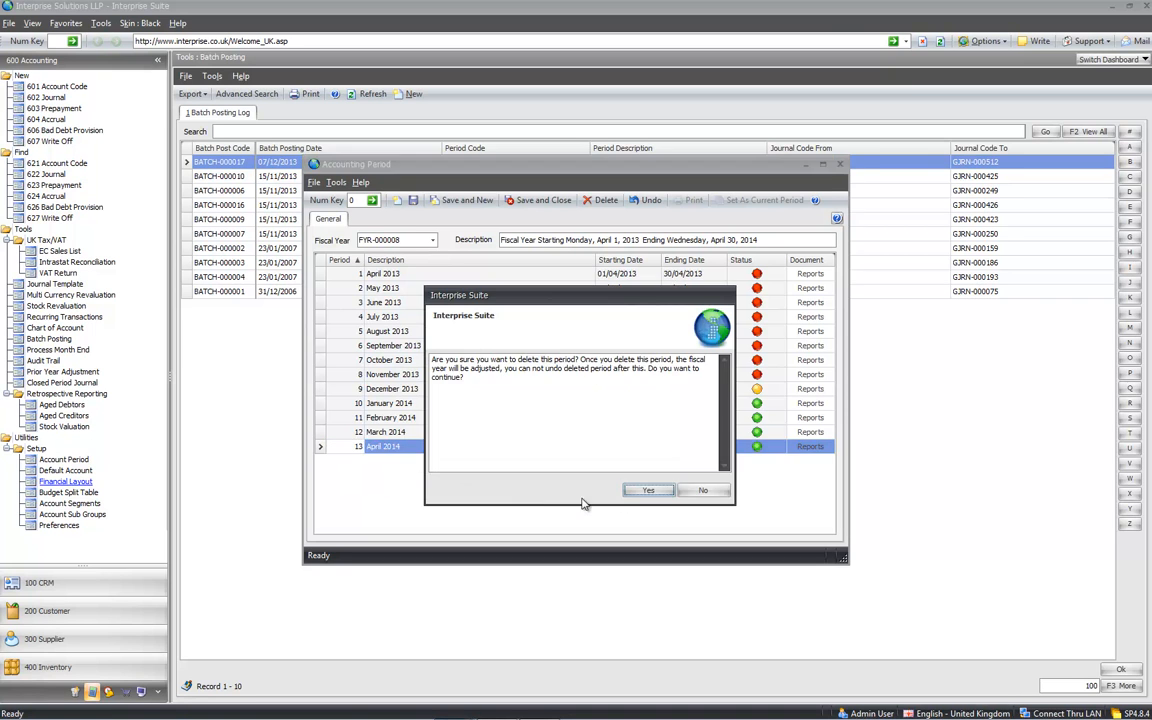
{"action": "left_click", "coordinate": [662, 489]}
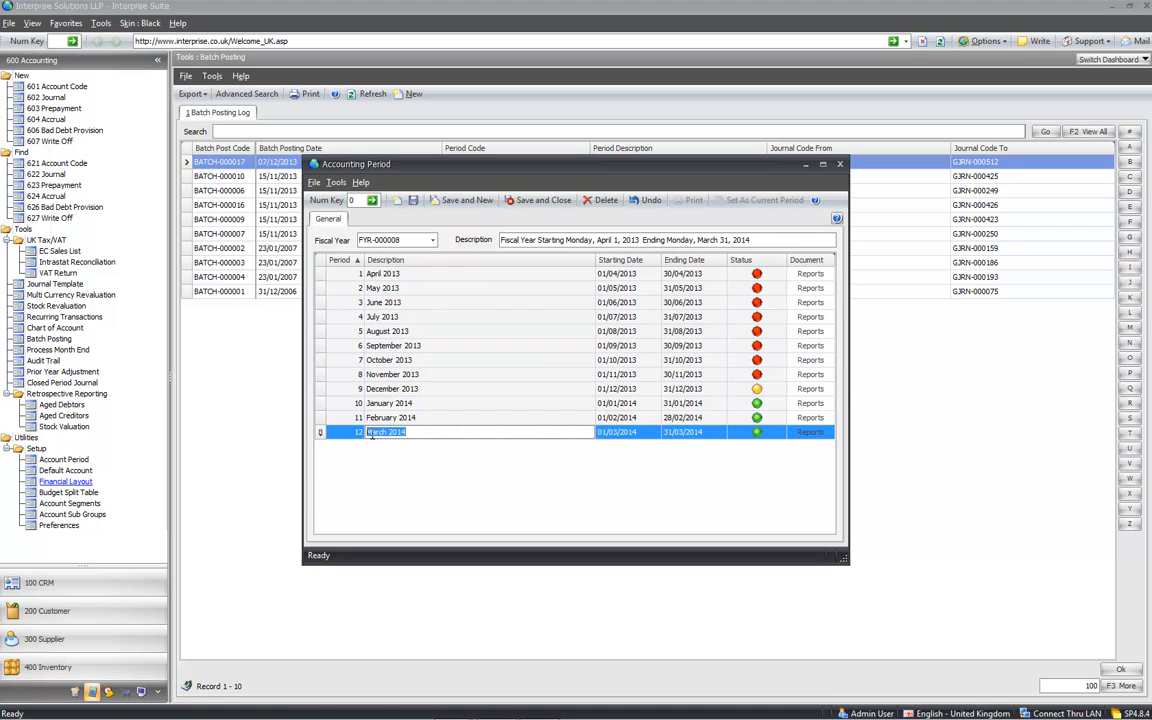
Step: Delete the March 2014 period from the fiscal year, select the status of December 2013, and close the accounting periods
{"action": "left_click", "coordinate": [369, 459]}
{"action": "right_click", "coordinate": [346, 433]}
{"action": "left_click", "coordinate": [370, 461]}
{"action": "left_click", "coordinate": [664, 490]}
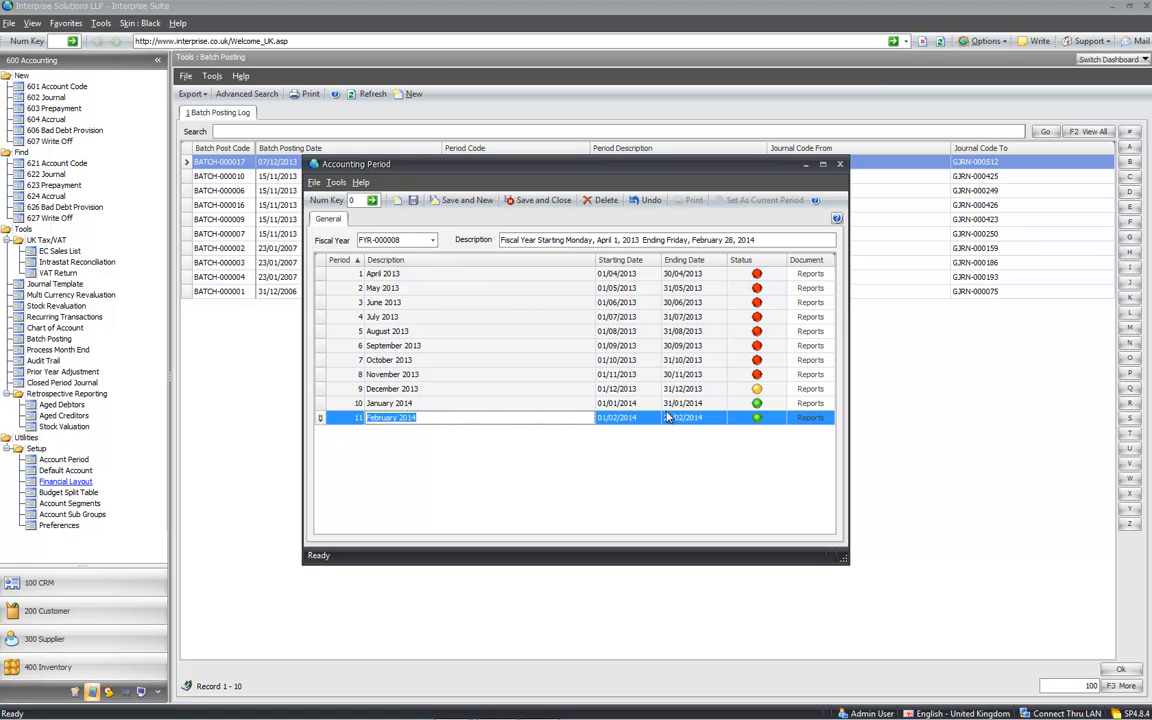
{"action": "left_click", "coordinate": [711, 392]}
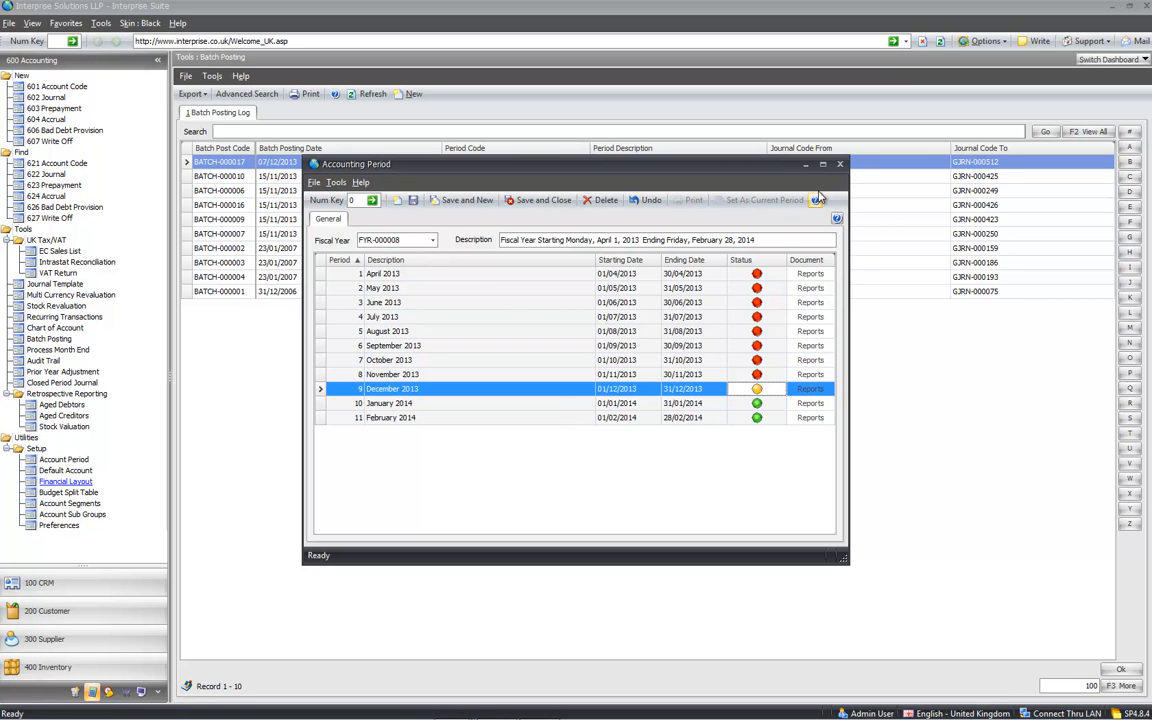
{"action": "left_click", "coordinate": [816, 201]}
{"action": "left_click", "coordinate": [648, 490]}
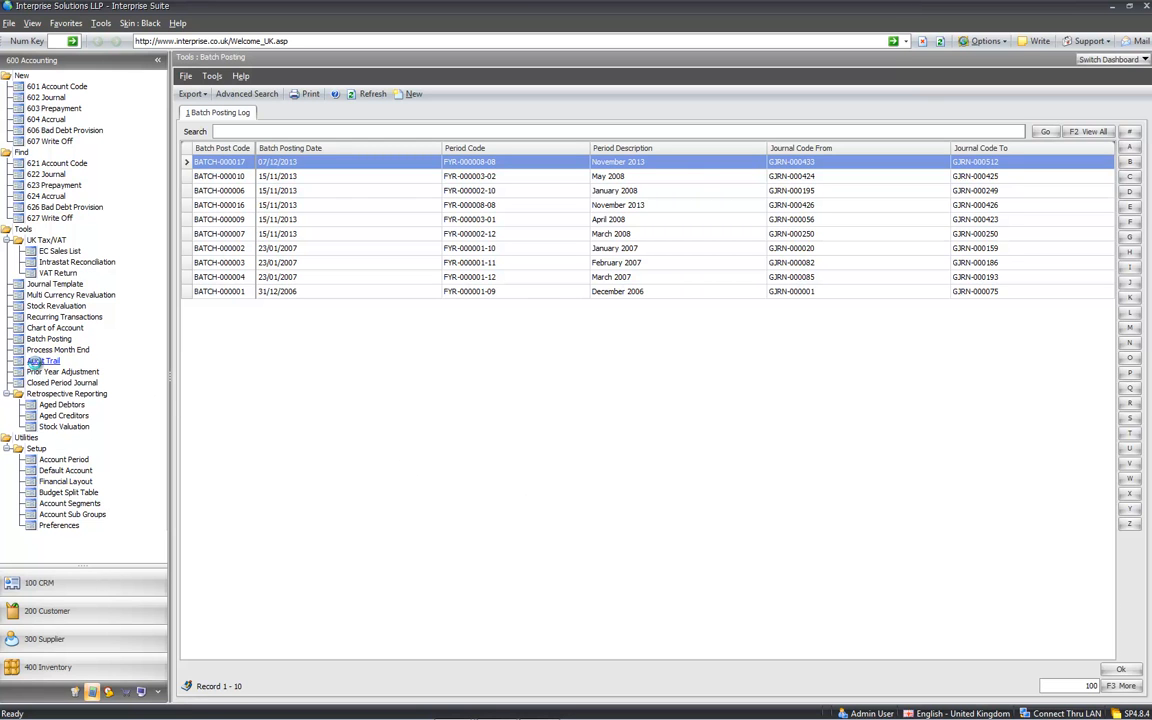
Step: Open the audit trail and widen its window on both sides to show the columns through Is Reported
{"action": "left_click", "coordinate": [40, 361]}
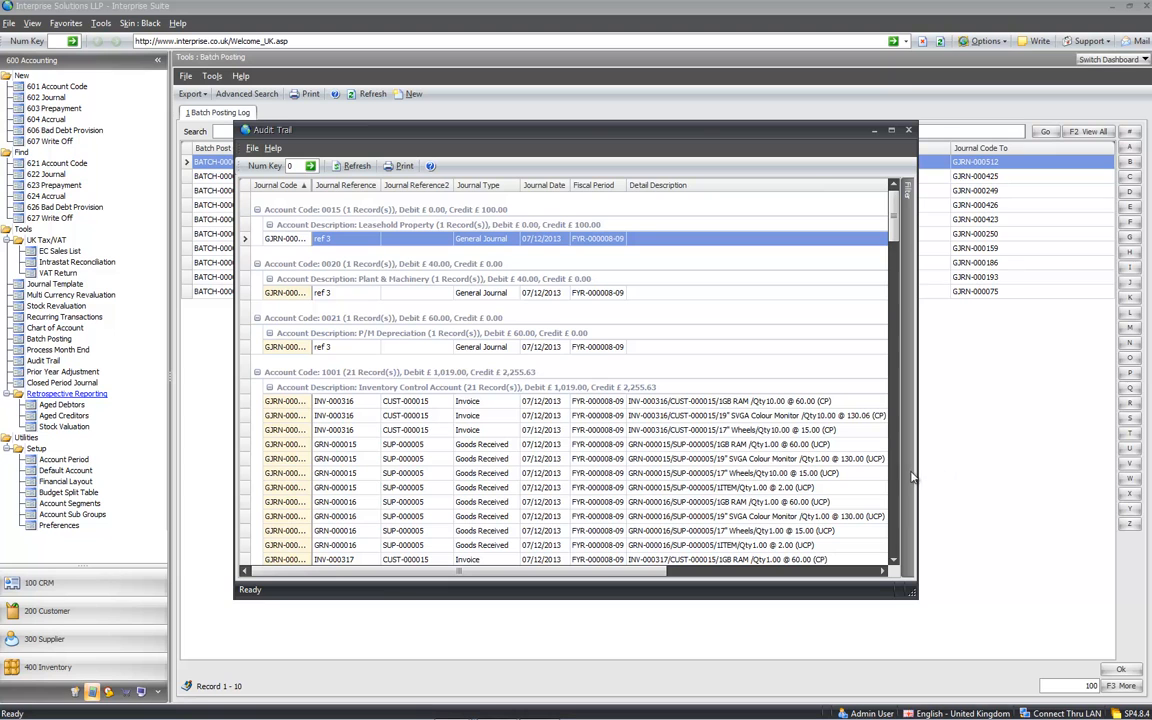
{"action": "left_click_drag", "start_coordinate": [918, 464], "coordinate": [1091, 452]}
{"action": "left_click_drag", "start_coordinate": [236, 302], "coordinate": [24, 327]}
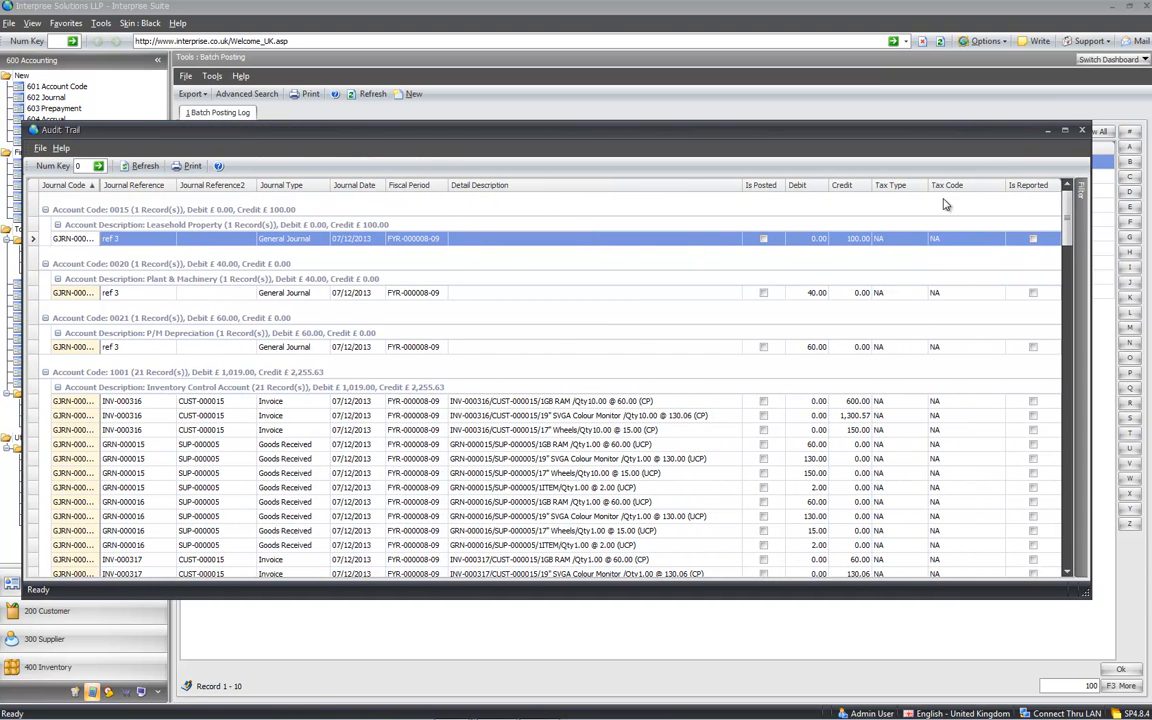
Step: Look over the audit trail's filter options, display the group-by box, and remove the Account Description grouping from the list
{"action": "left_click", "coordinate": [1084, 192]}
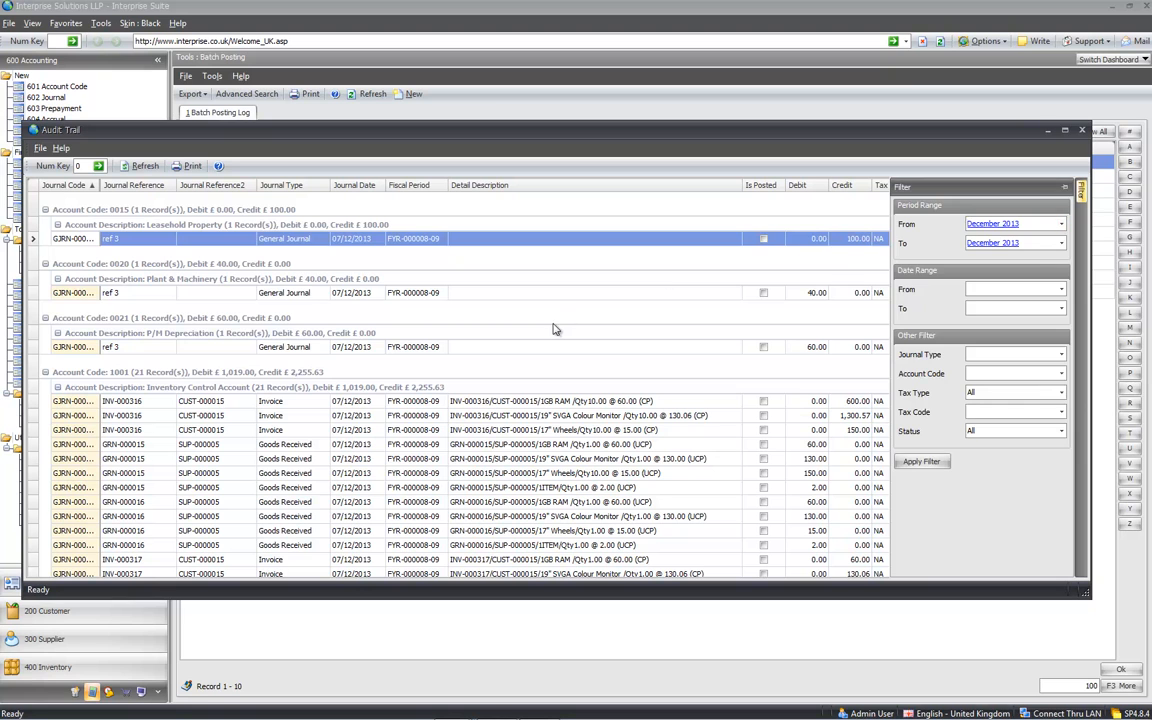
{"action": "left_click", "coordinate": [420, 318]}
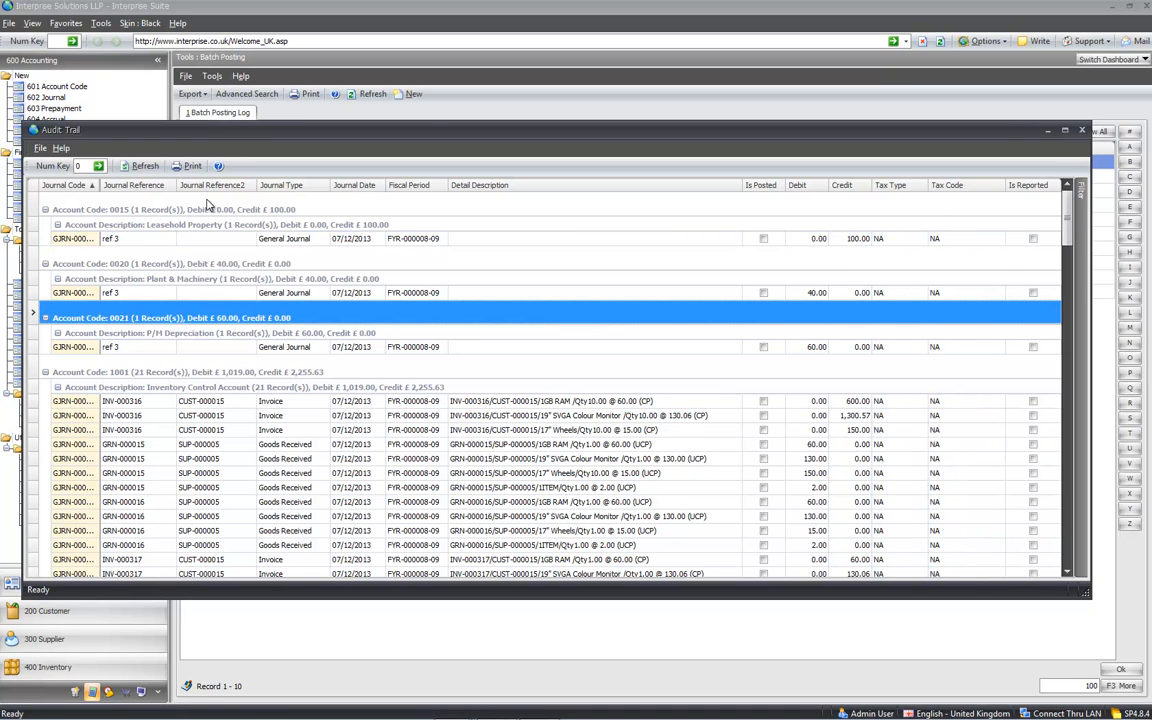
{"action": "right_click", "coordinate": [138, 187]}
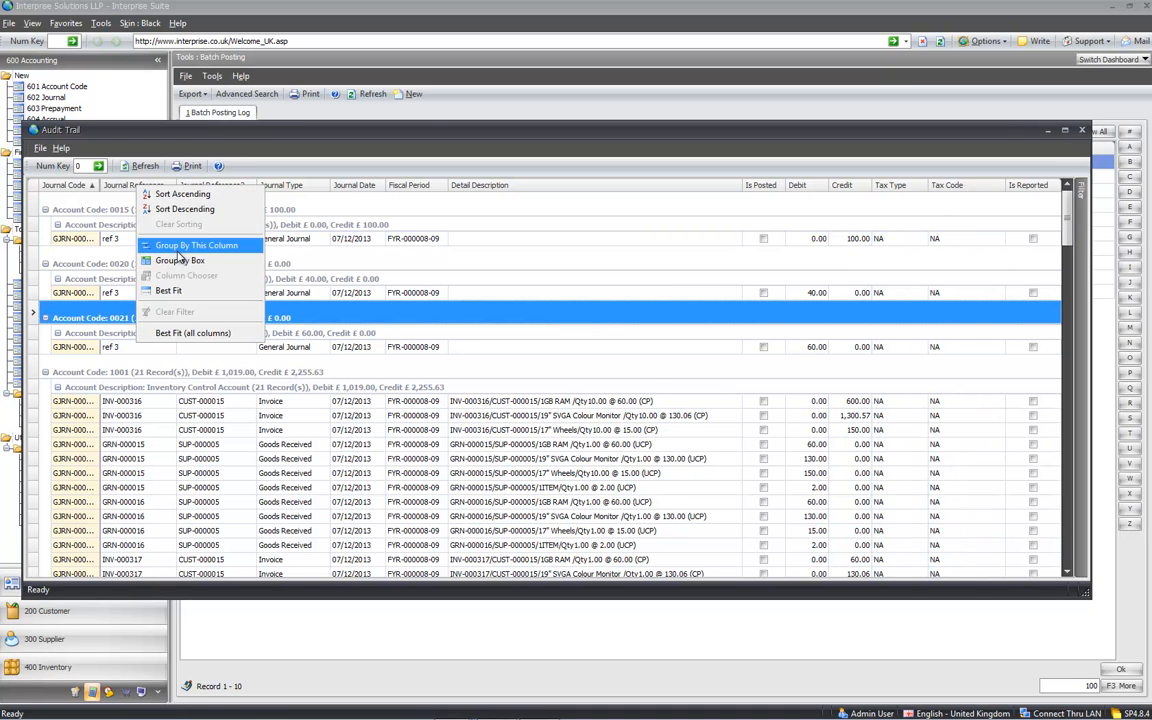
{"action": "left_click", "coordinate": [180, 260]}
{"action": "left_click_drag", "start_coordinate": [352, 226], "coordinate": [352, 226]}
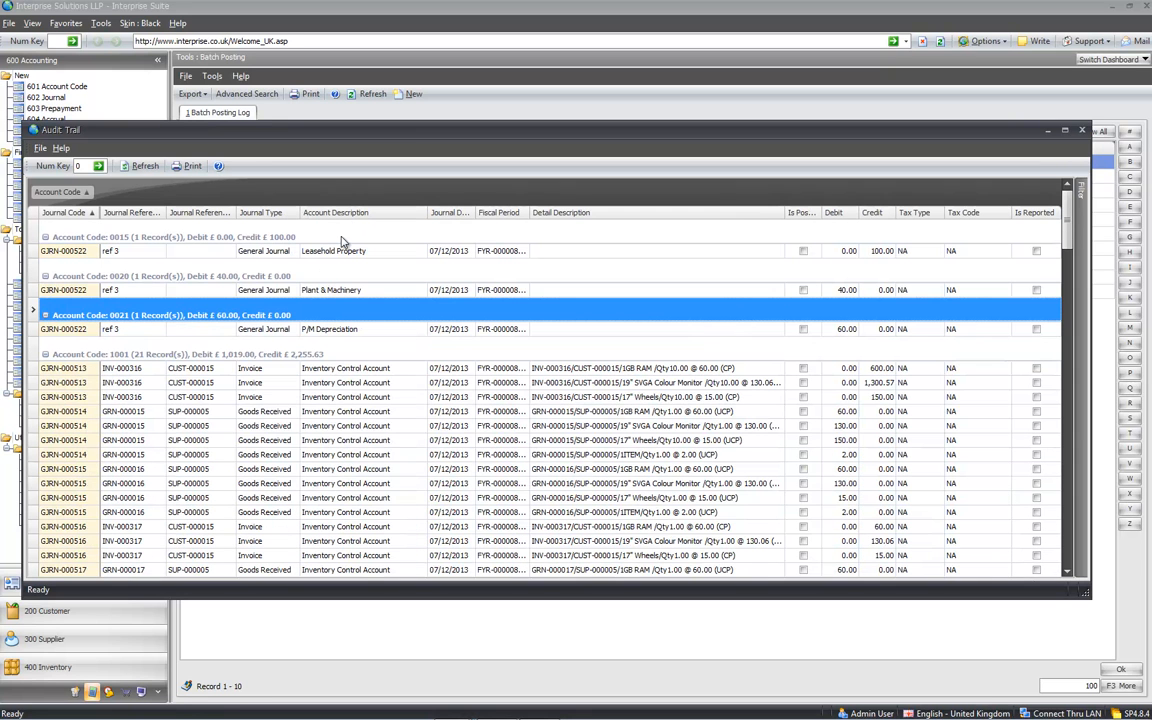
Step: Look through the audit trail entries grouped by account code, down to the general journal line under account 4002, and close the audit trail
{"action": "left_click", "coordinate": [185, 397]}
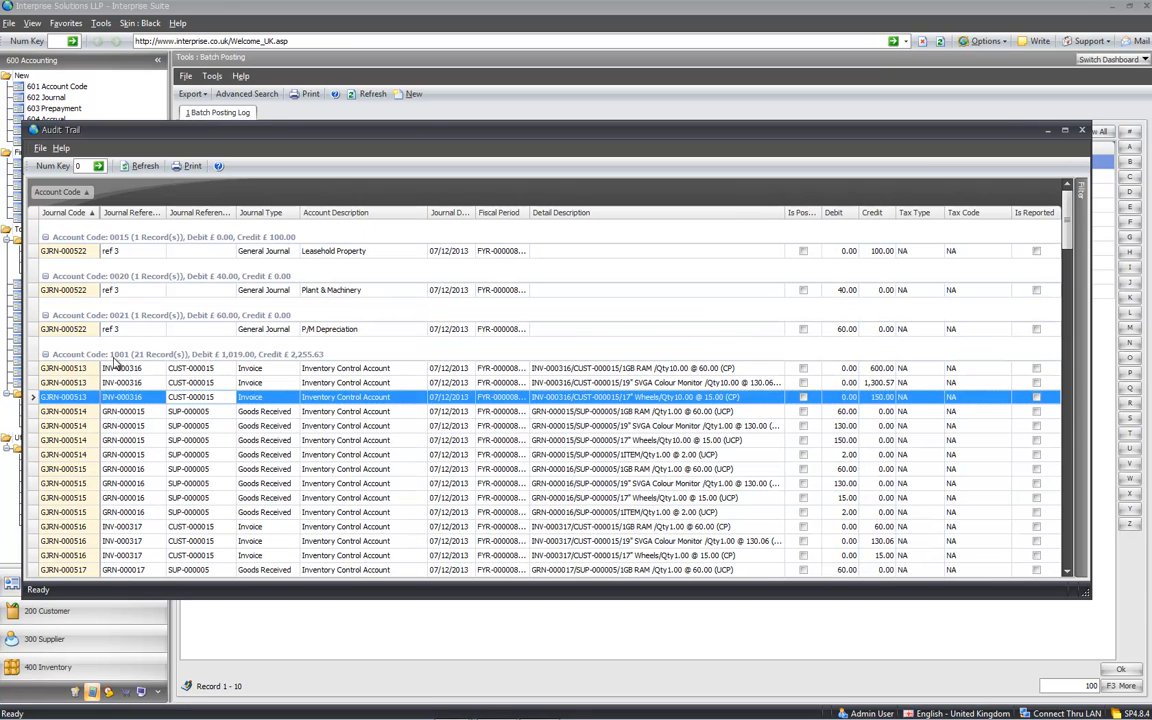
{"action": "left_click", "coordinate": [174, 412]}
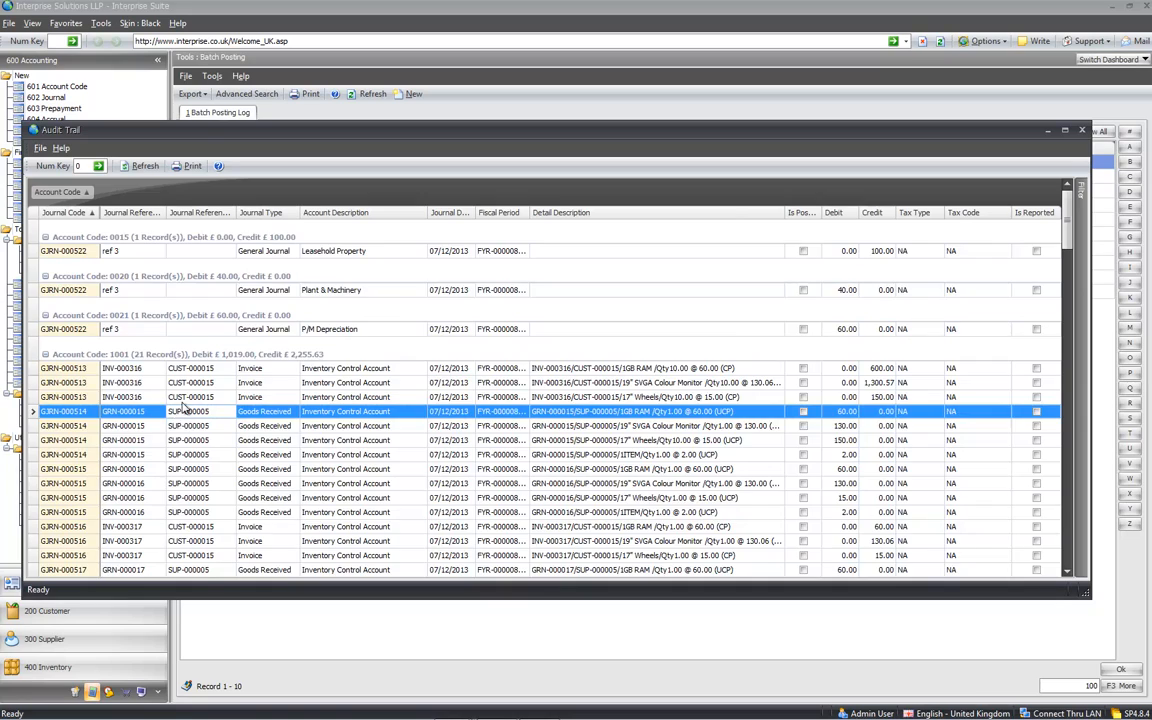
{"action": "scroll", "coordinate": [180, 400], "scroll_direction": "down", "scroll_amount": 12}
{"action": "scroll", "coordinate": [182, 396], "scroll_direction": "down", "scroll_amount": 8}
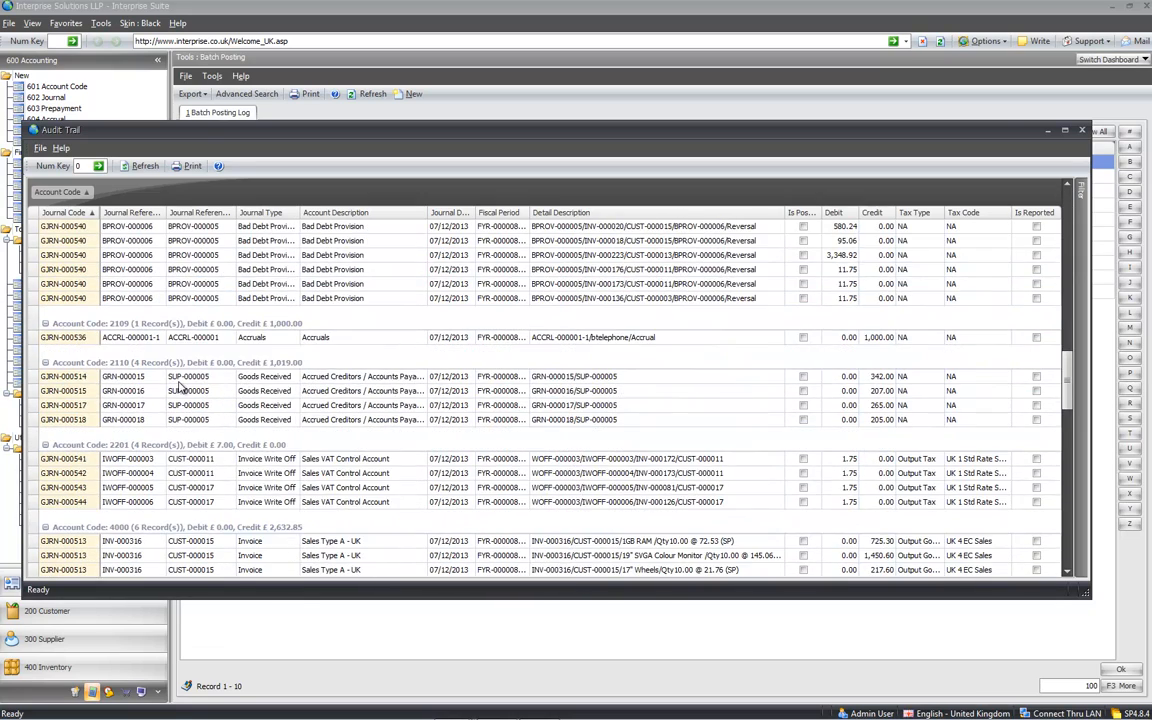
{"action": "scroll", "coordinate": [180, 386], "scroll_direction": "down", "scroll_amount": 6}
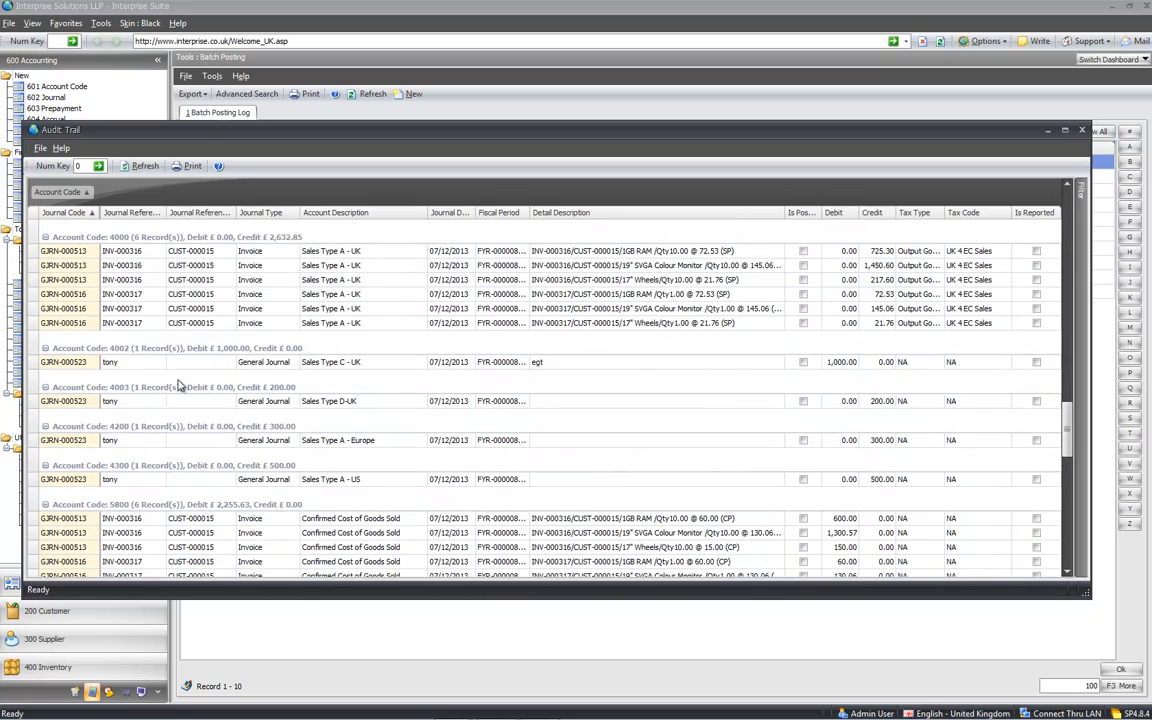
{"action": "left_click", "coordinate": [133, 366]}
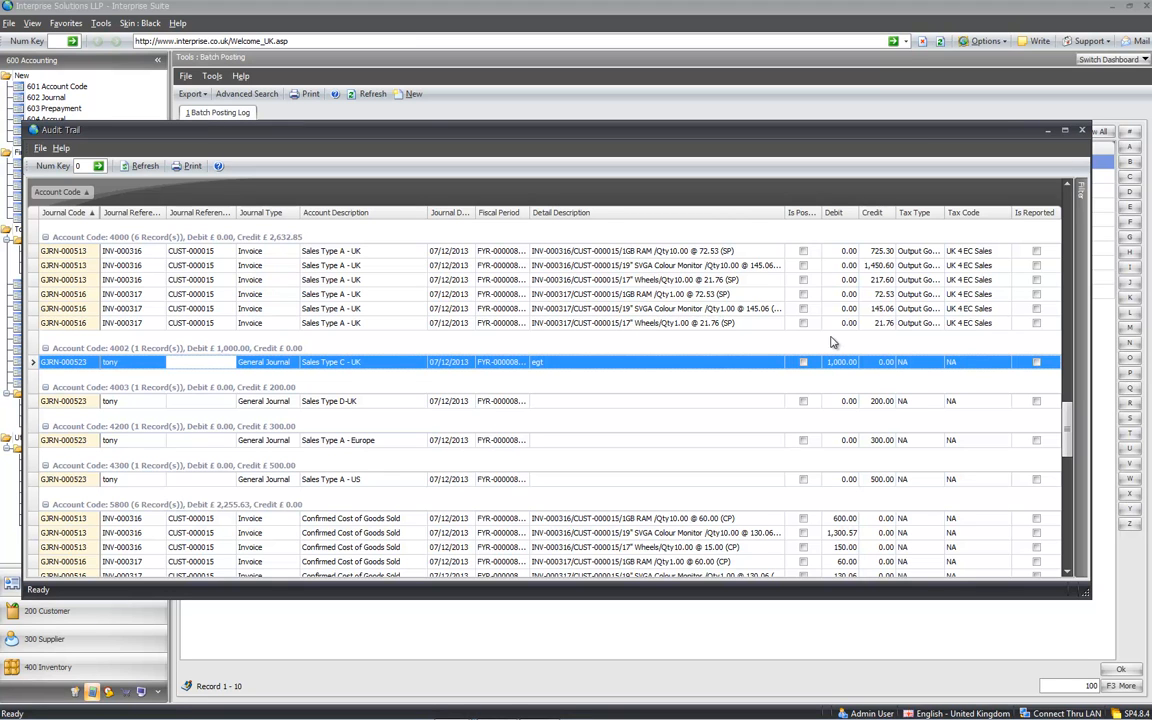
{"action": "left_click", "coordinate": [1083, 133]}
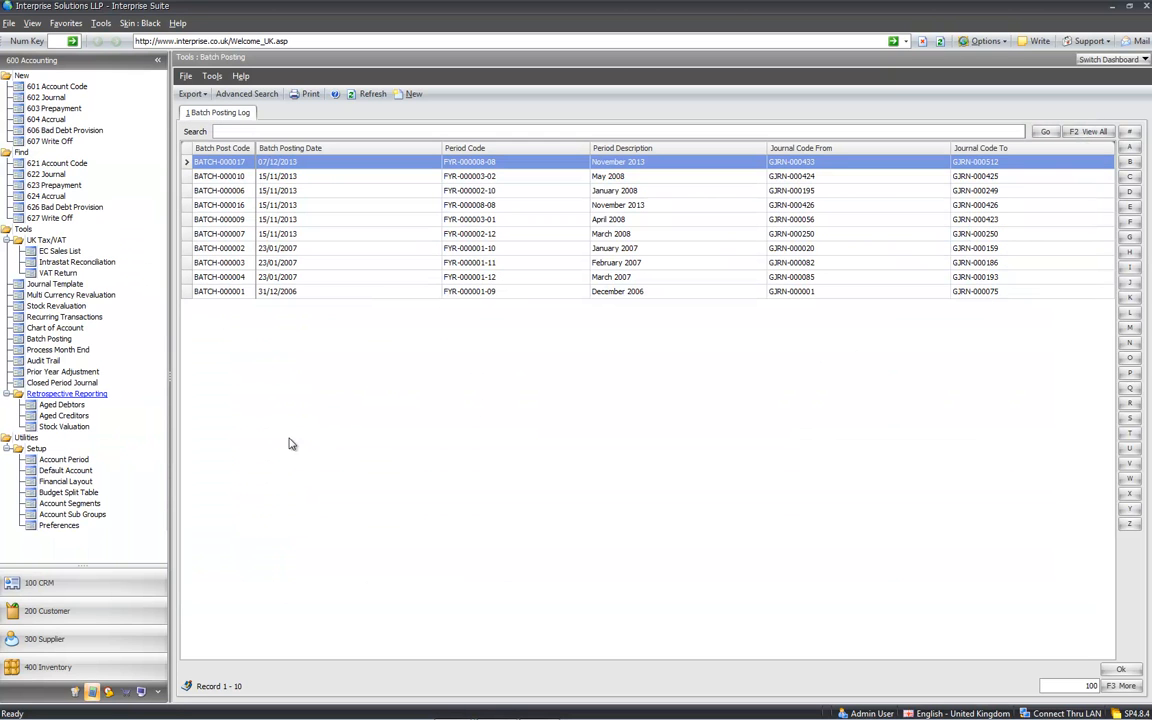
Step: Start a new prior year adjustment journal and fill in Reference 1 with the person's first name
{"action": "left_click", "coordinate": [52, 372]}
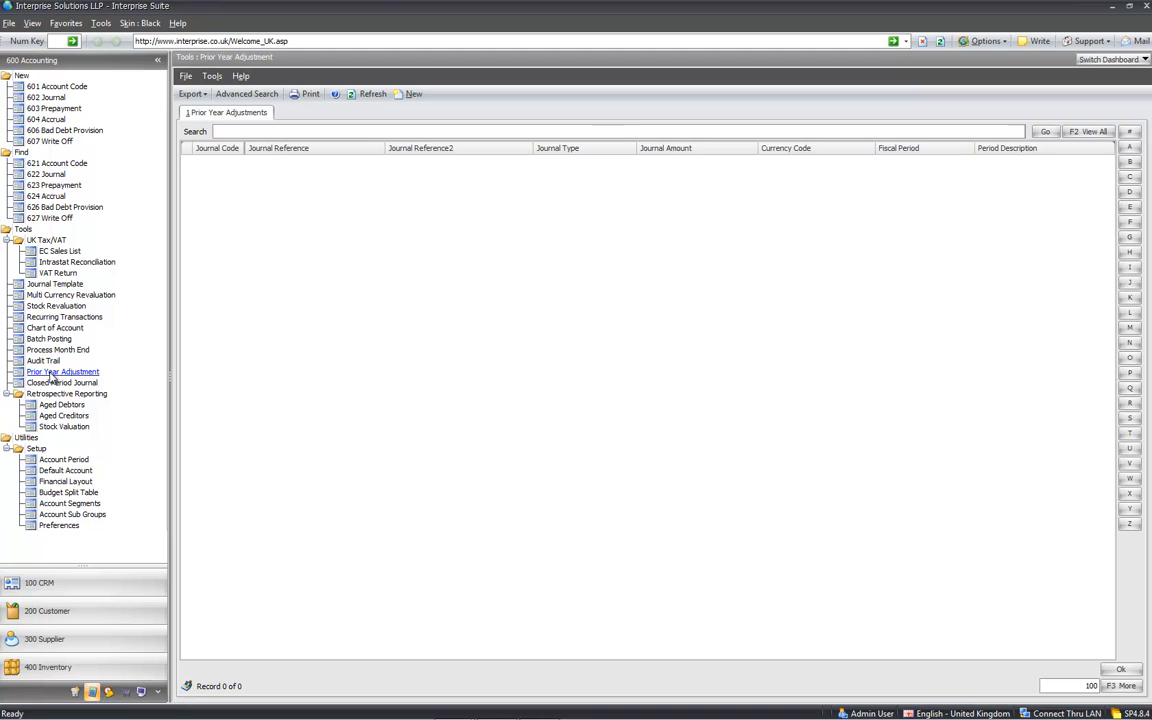
{"action": "left_click", "coordinate": [407, 93]}
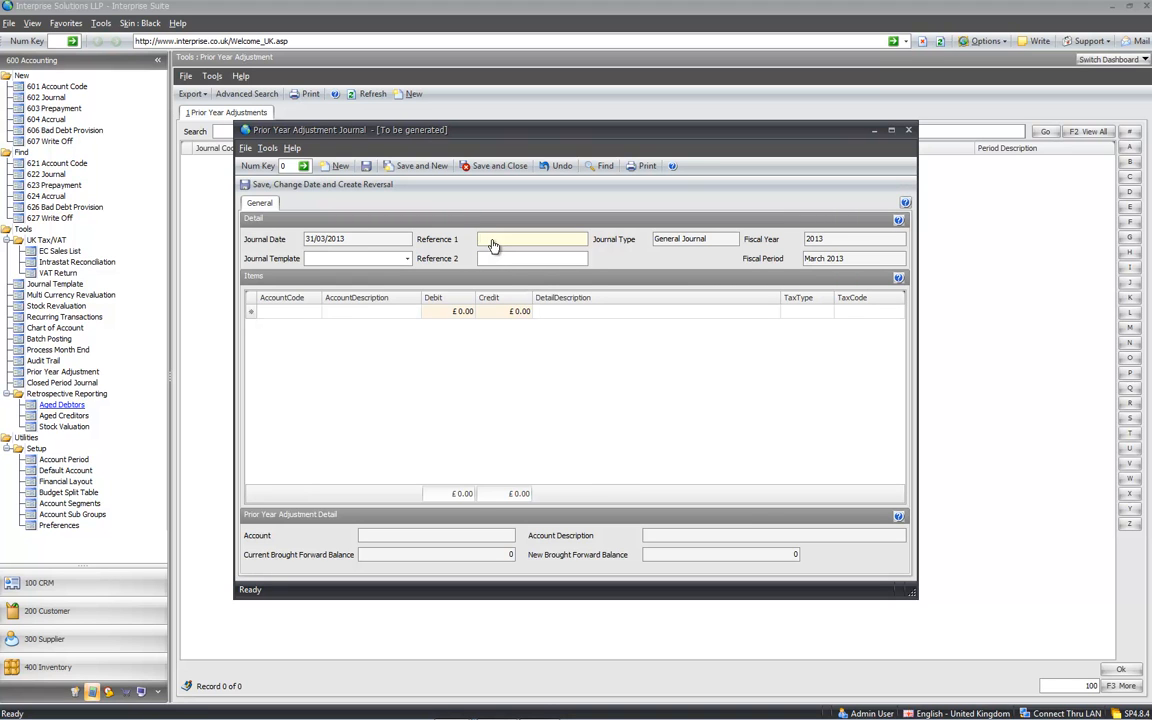
{"action": "type", "text": "tony"}
{"action": "key", "text": "Tab"}
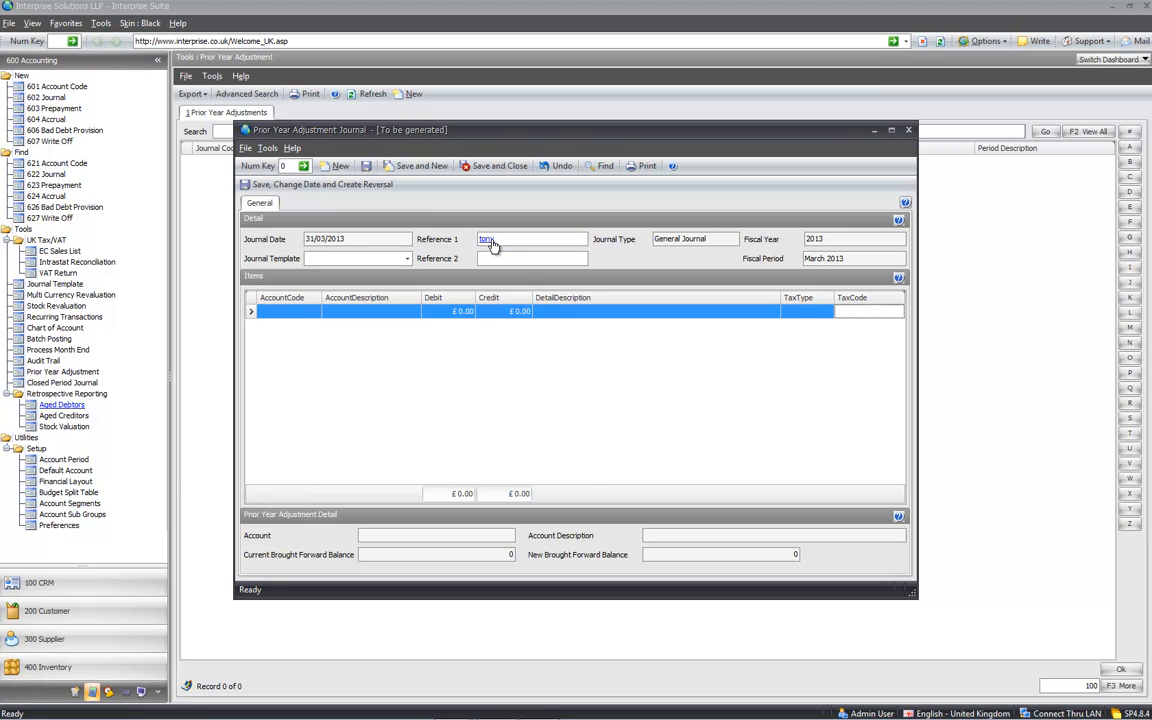
Step: Add a journal line for account 0010 Freehold Property with a debit of £100.00
{"action": "left_click", "coordinate": [272, 313]}
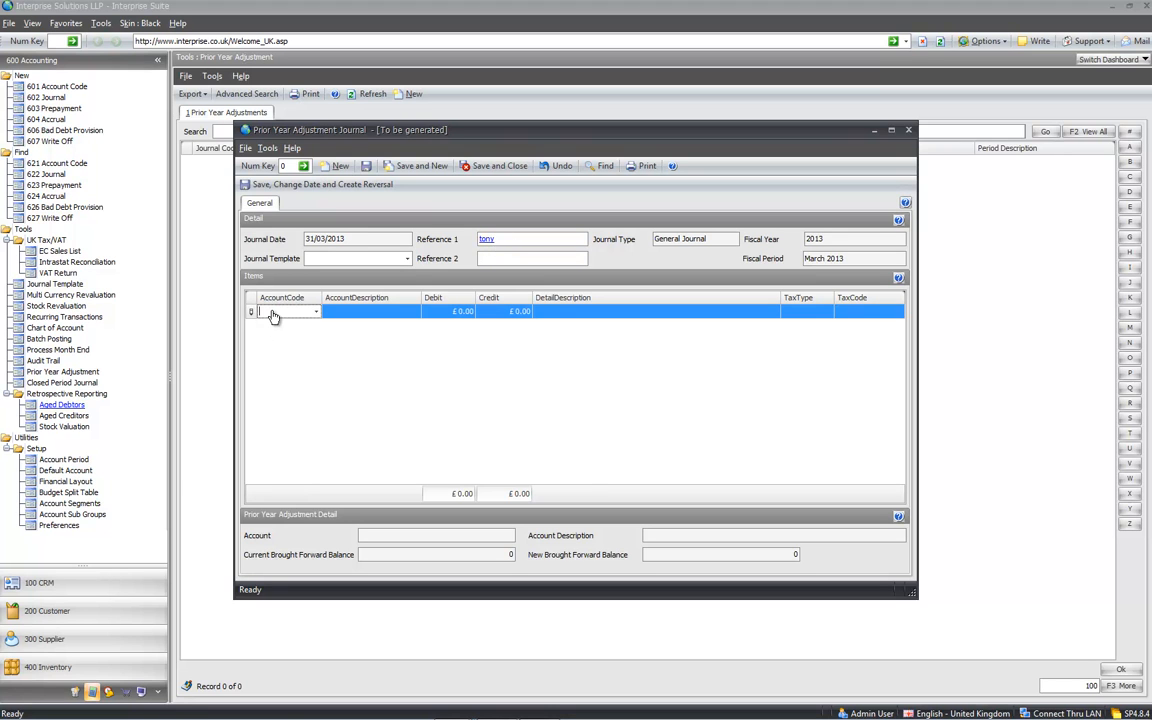
{"action": "type", "text": "5100"}
{"action": "key", "text": "Tab"}
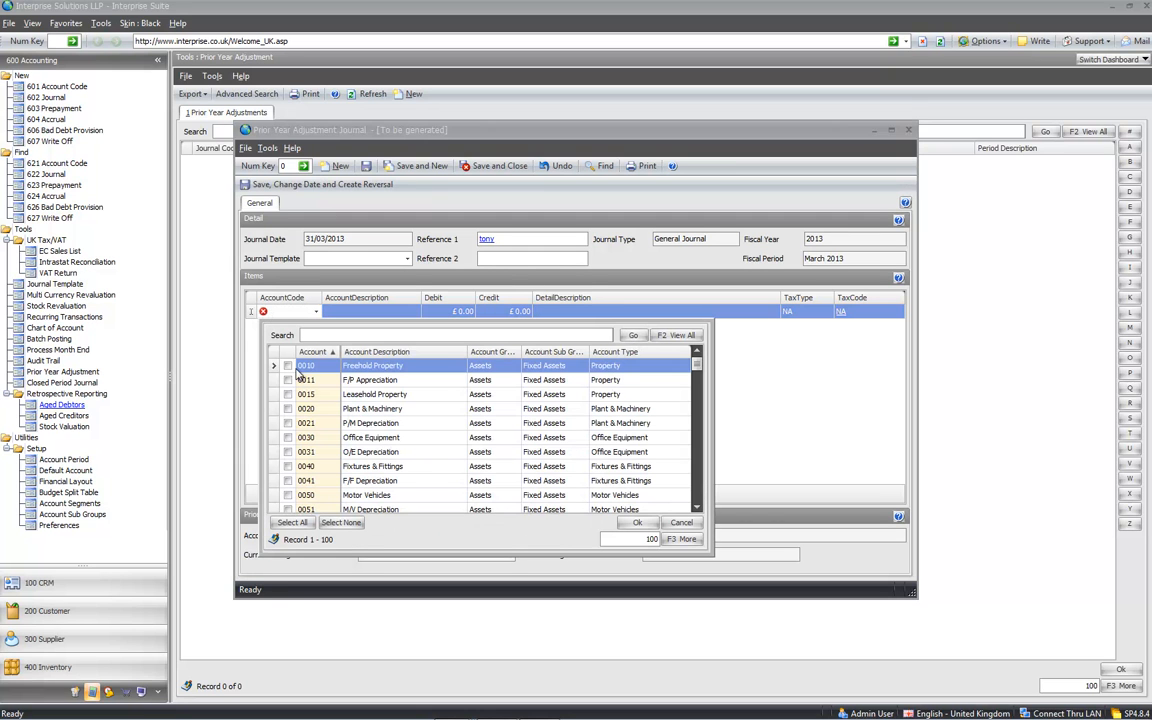
{"action": "left_click", "coordinate": [287, 366]}
{"action": "left_click", "coordinate": [627, 525]}
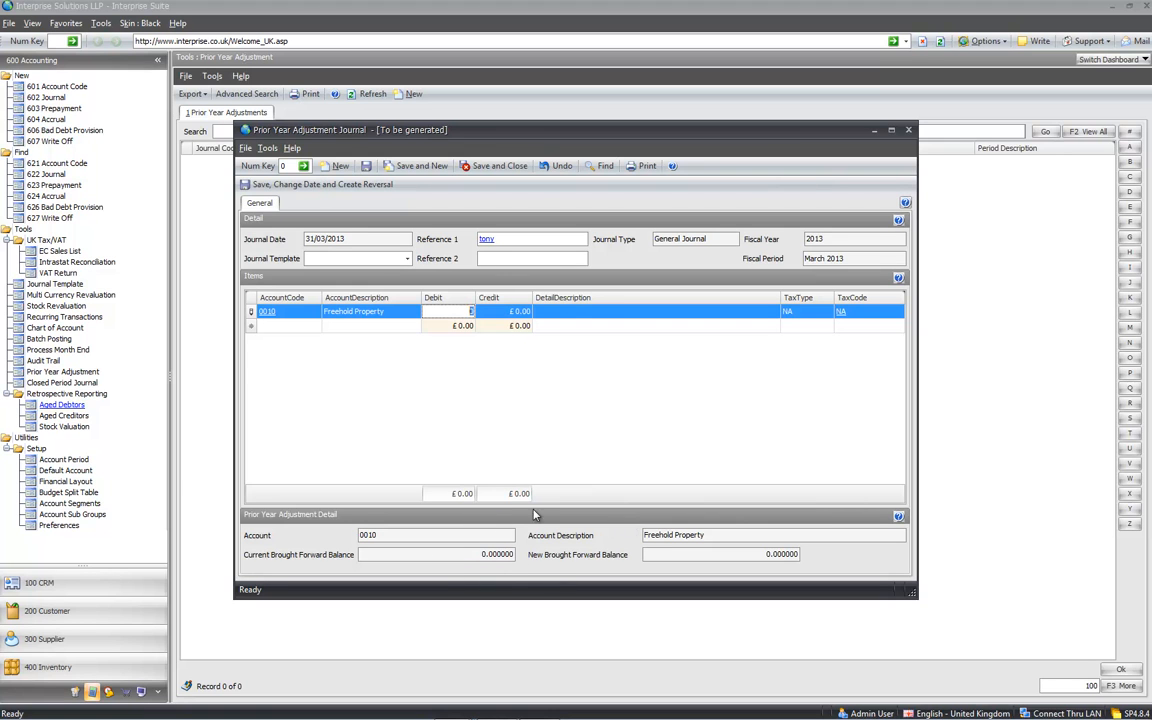
{"action": "mouse_move", "coordinate": [508, 566]}
{"action": "type", "text": "100"}
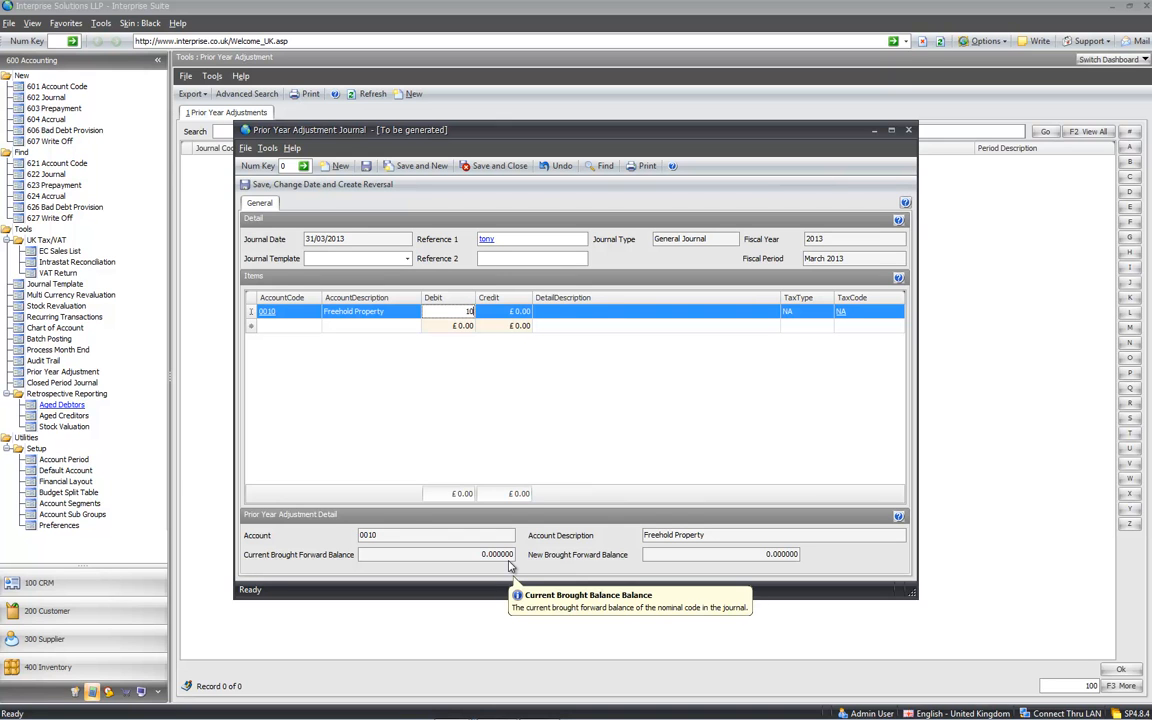
{"action": "key", "text": "Tab"}
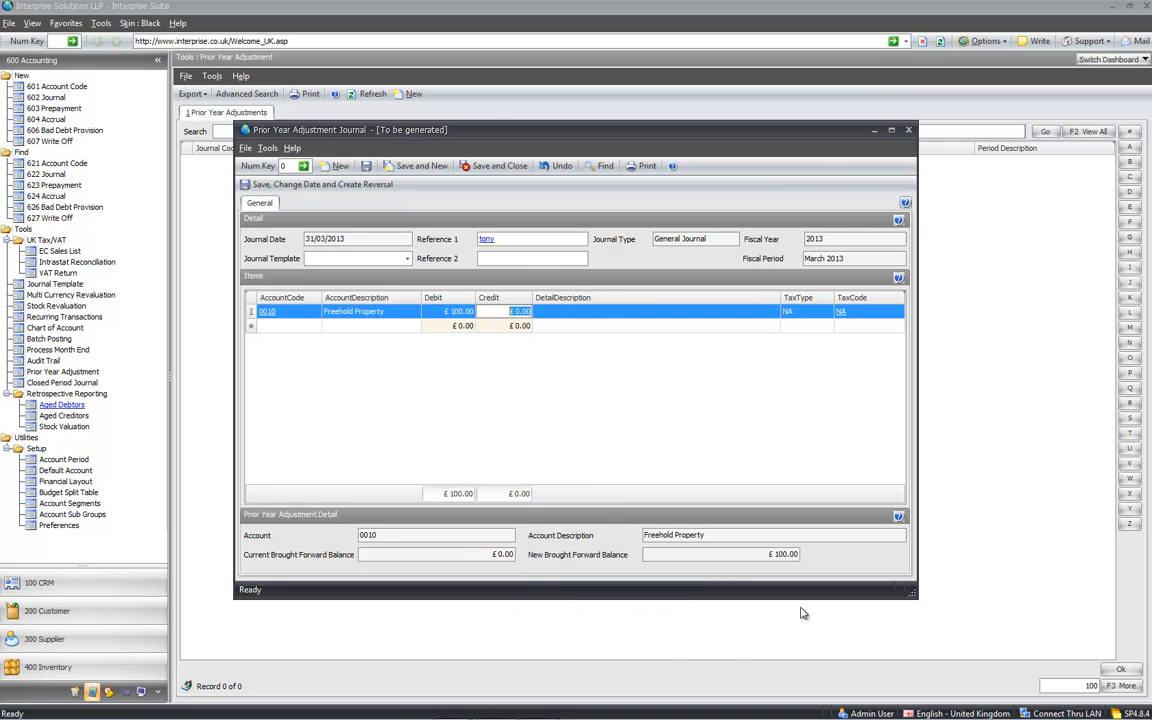
Step: Add a balancing line for account 5000 Purchases Type A - UK with a credit of £100.00, and save and close the journal
{"action": "mouse_move", "coordinate": [767, 566]}
{"action": "mouse_move", "coordinate": [334, 235]}
{"action": "left_click", "coordinate": [288, 327]}
{"action": "type", "text": "5000"}
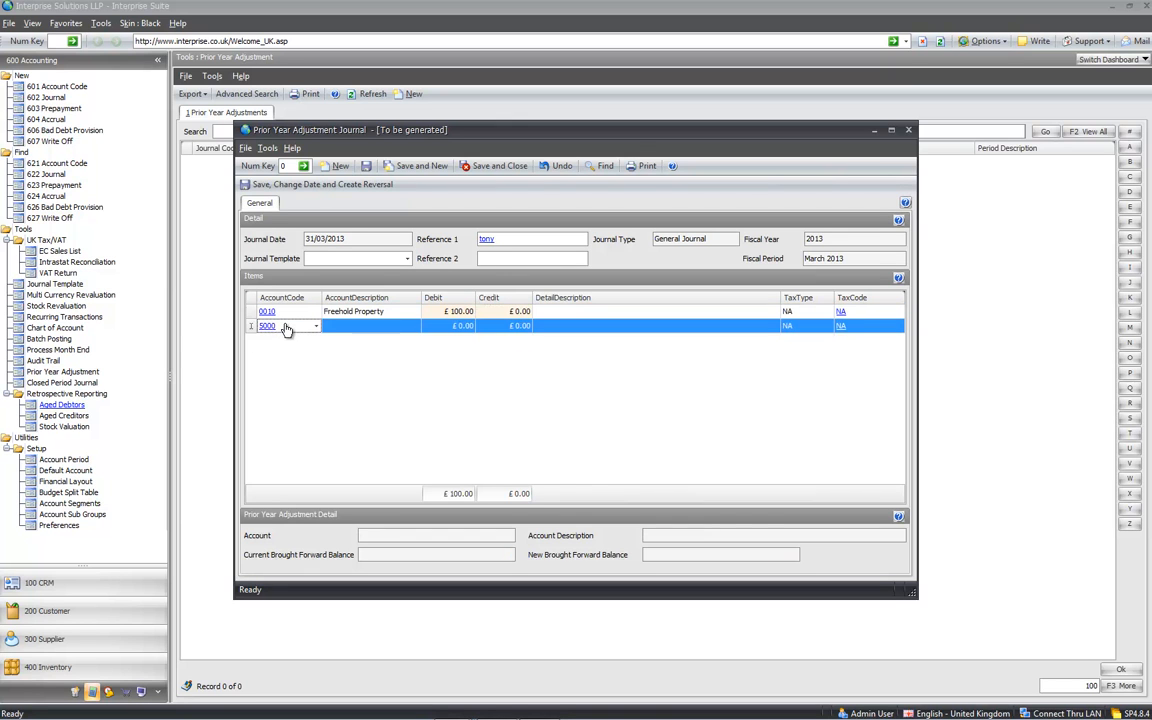
{"action": "key", "text": "Tab"}
{"action": "key", "text": "Tab"}
{"action": "type", "text": "100"}
{"action": "key", "text": "Tab"}
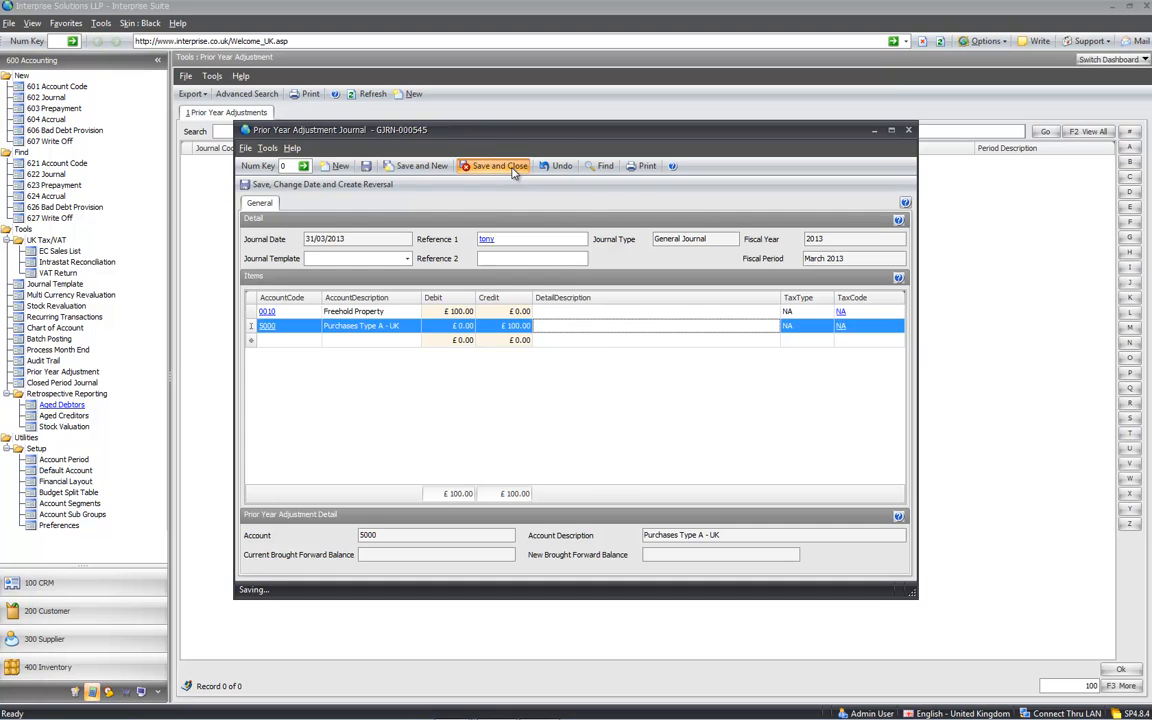
{"action": "left_click", "coordinate": [512, 167]}
Step: Check the saved journal in the prior year adjustments list, and view a blank closed period journal entry before closing it unsaved
{"action": "left_click", "coordinate": [70, 383]}
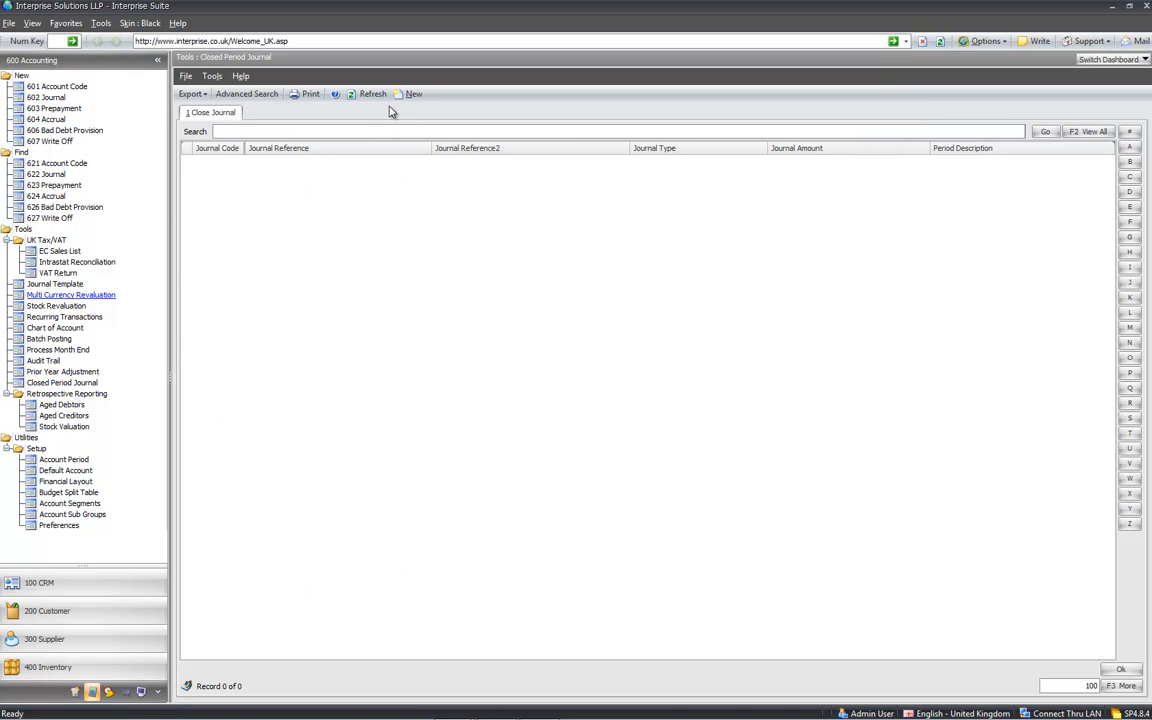
{"action": "left_click", "coordinate": [40, 374]}
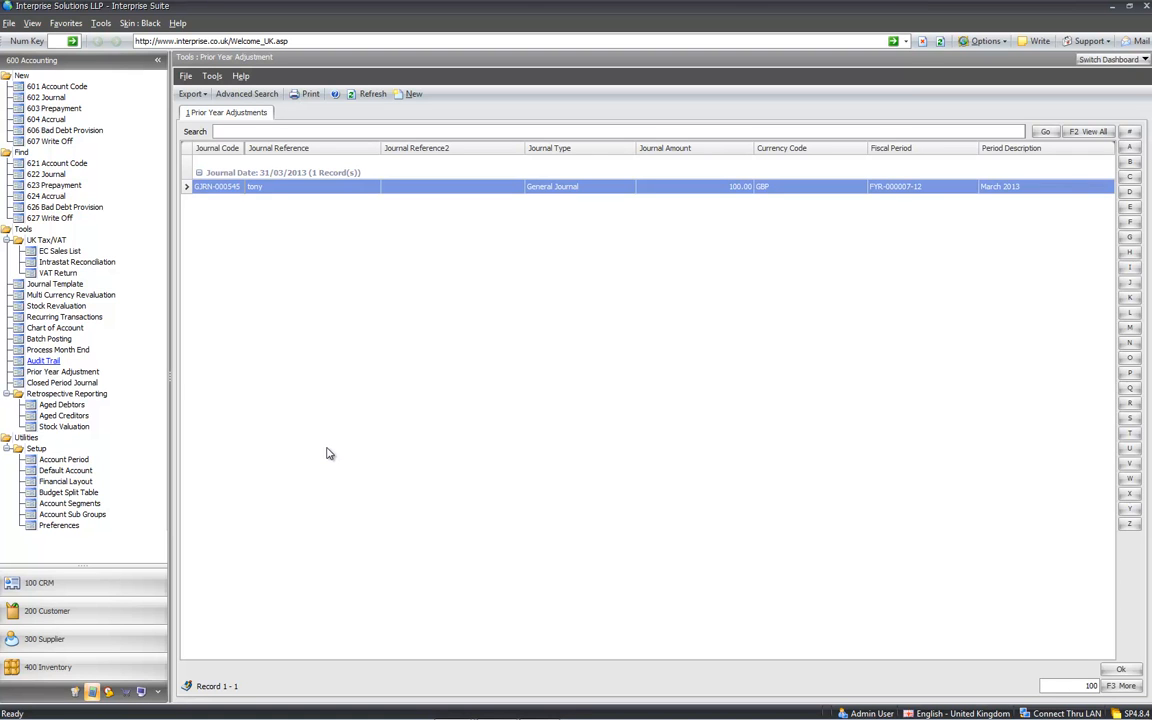
{"action": "left_click", "coordinate": [60, 384]}
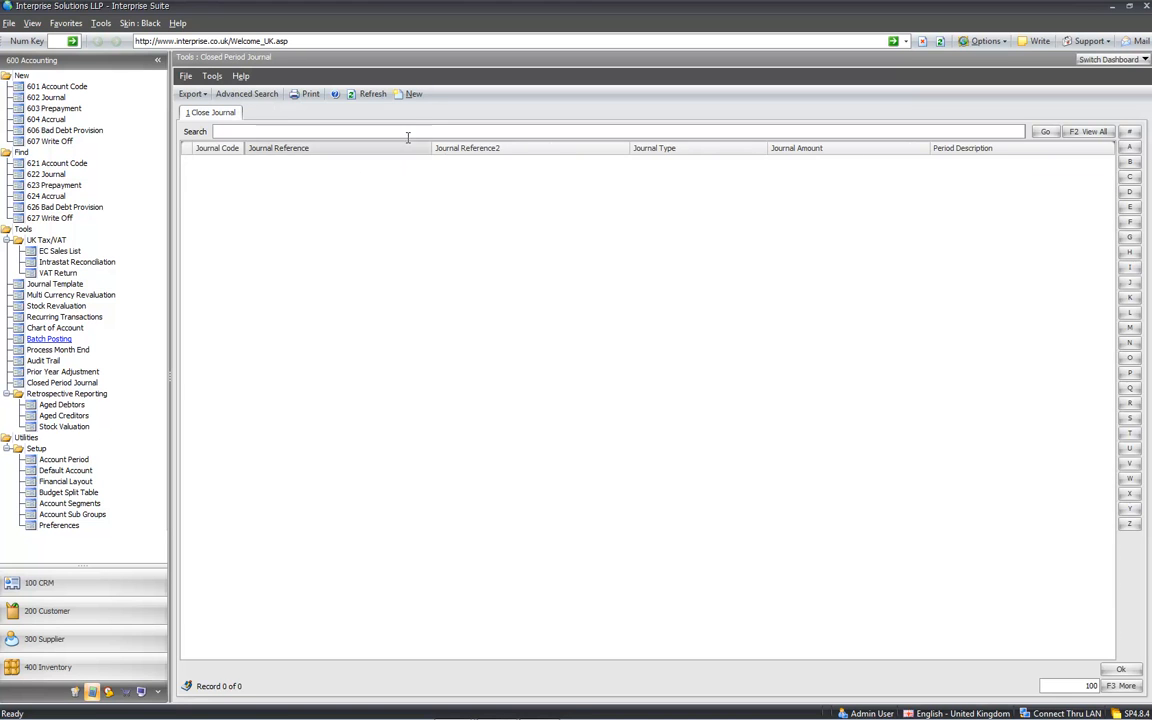
{"action": "left_click", "coordinate": [409, 94]}
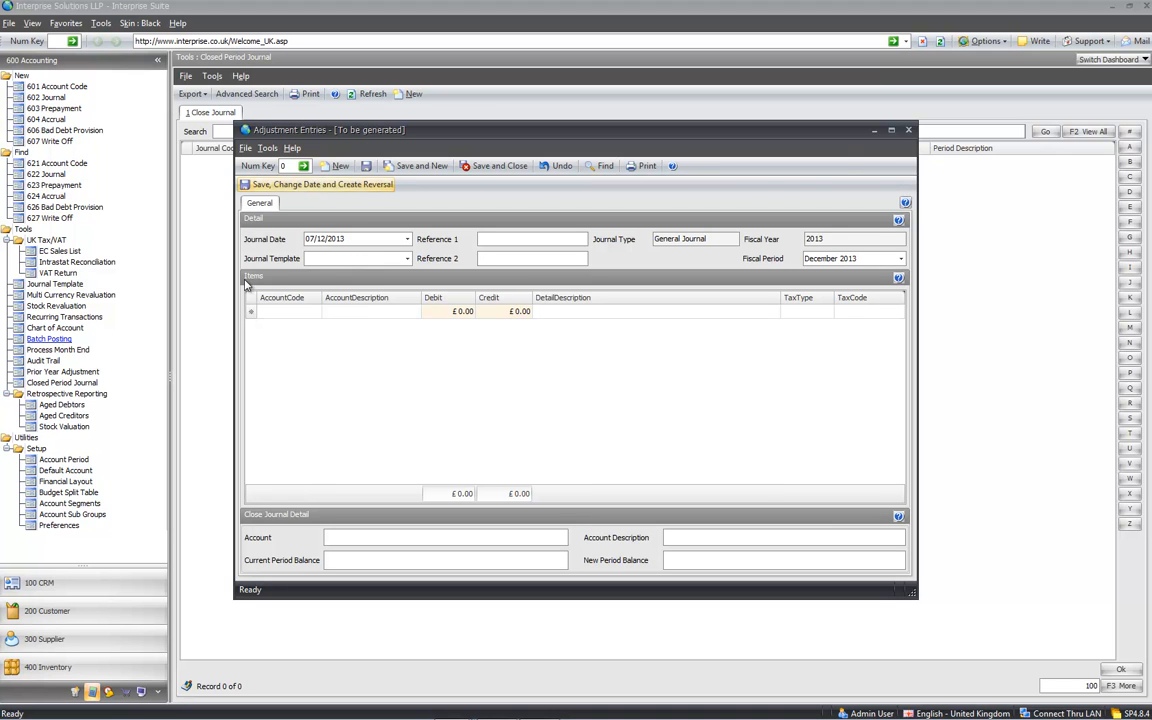
{"action": "left_click", "coordinate": [908, 131]}
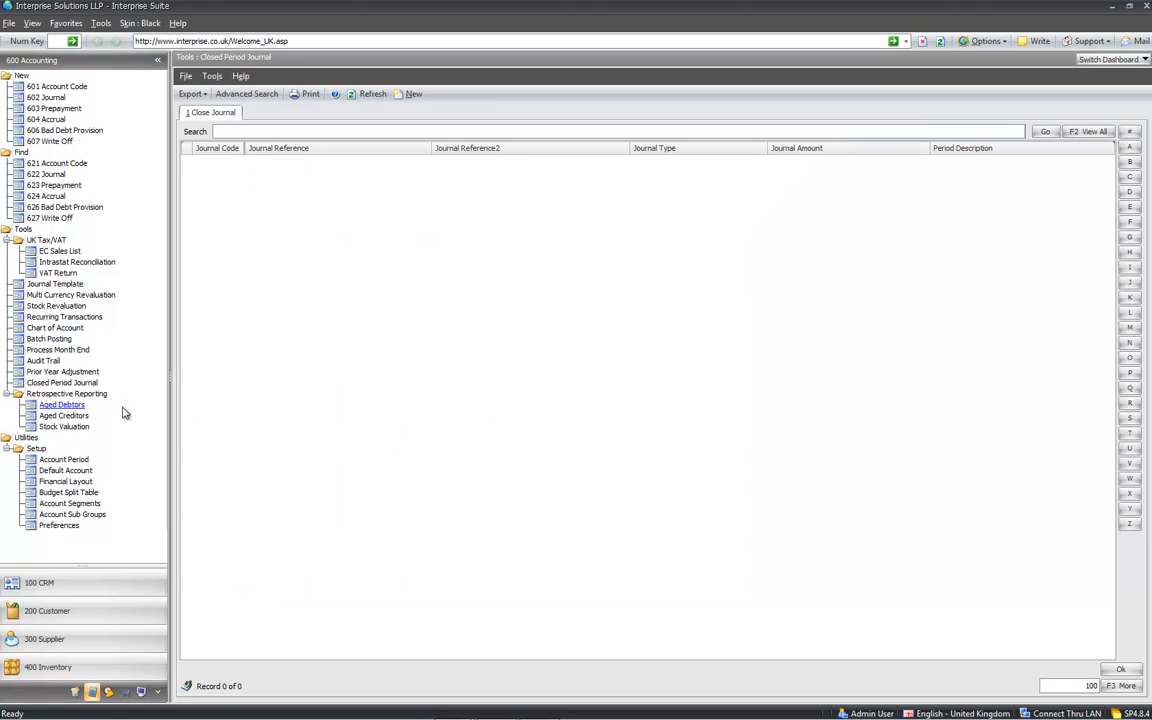
Step: Open the retrospective aged debtors report and view it for the April 2014 period
{"action": "left_click", "coordinate": [62, 405]}
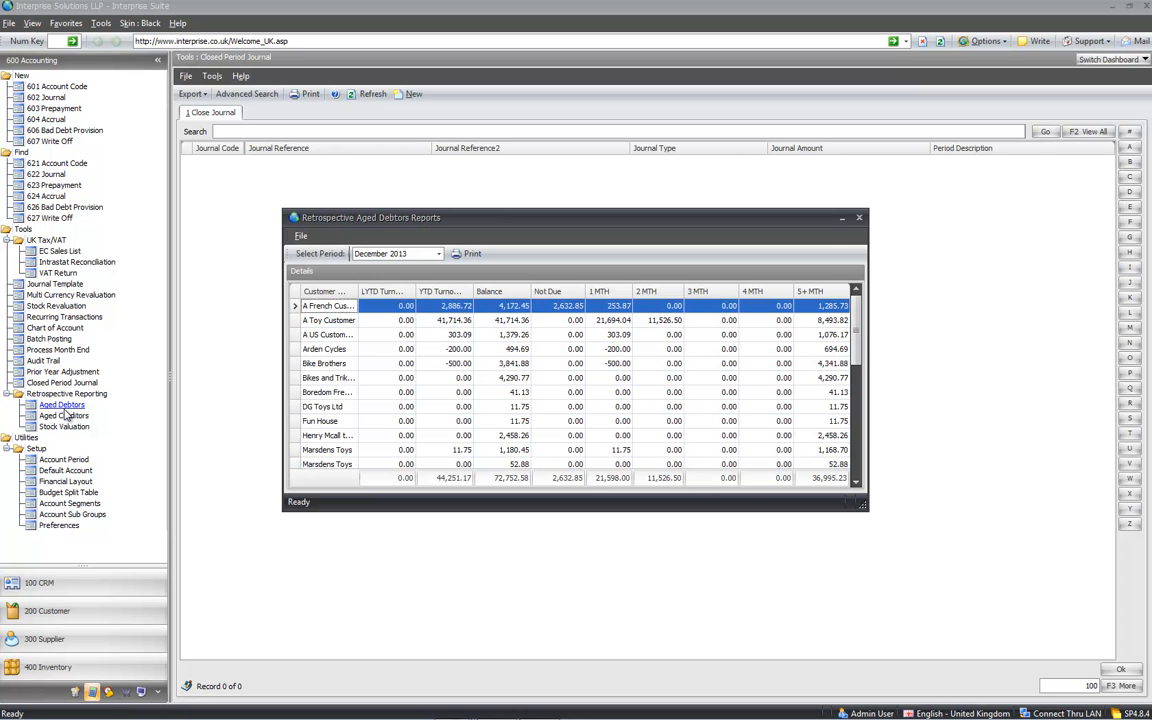
{"action": "key", "text": "Up"}
{"action": "key", "text": "Up"}
{"action": "key", "text": "Up"}
{"action": "key", "text": "Up"}
{"action": "key", "text": "Return"}
Step: View the aged debtors report for the July 2013 period and close it
{"action": "left_click", "coordinate": [438, 256]}
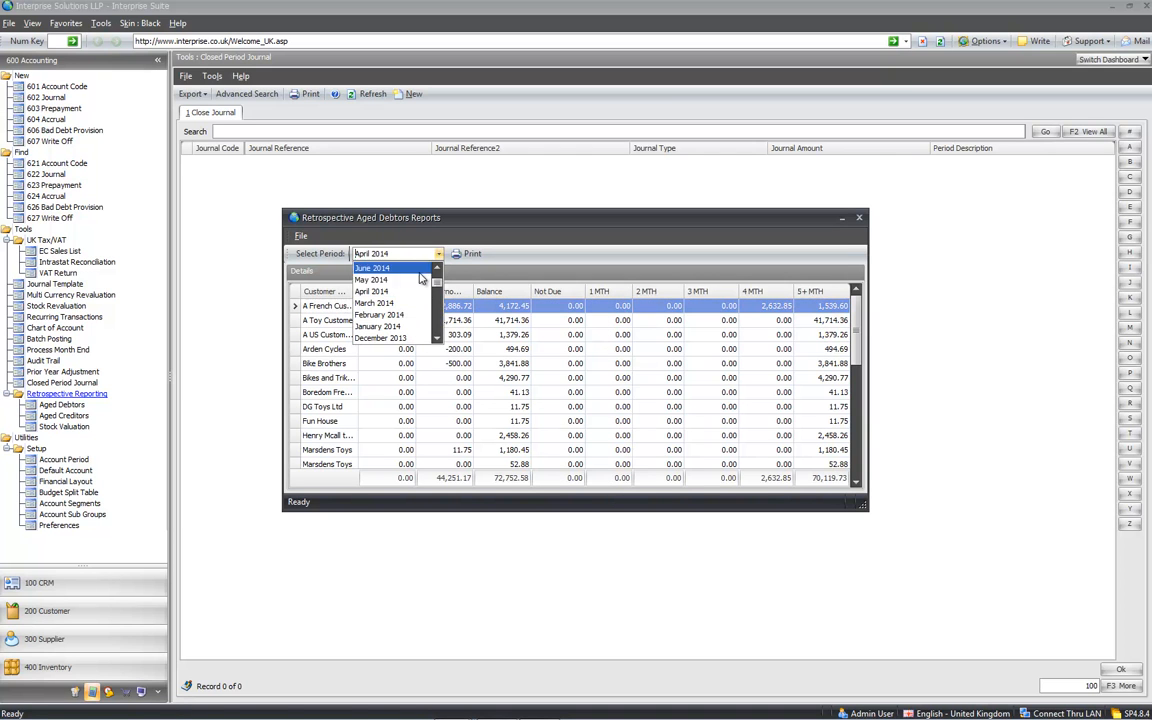
{"action": "left_click", "coordinate": [437, 340]}
{"action": "scroll", "coordinate": [437, 340], "scroll_direction": "down", "scroll_amount": 4}
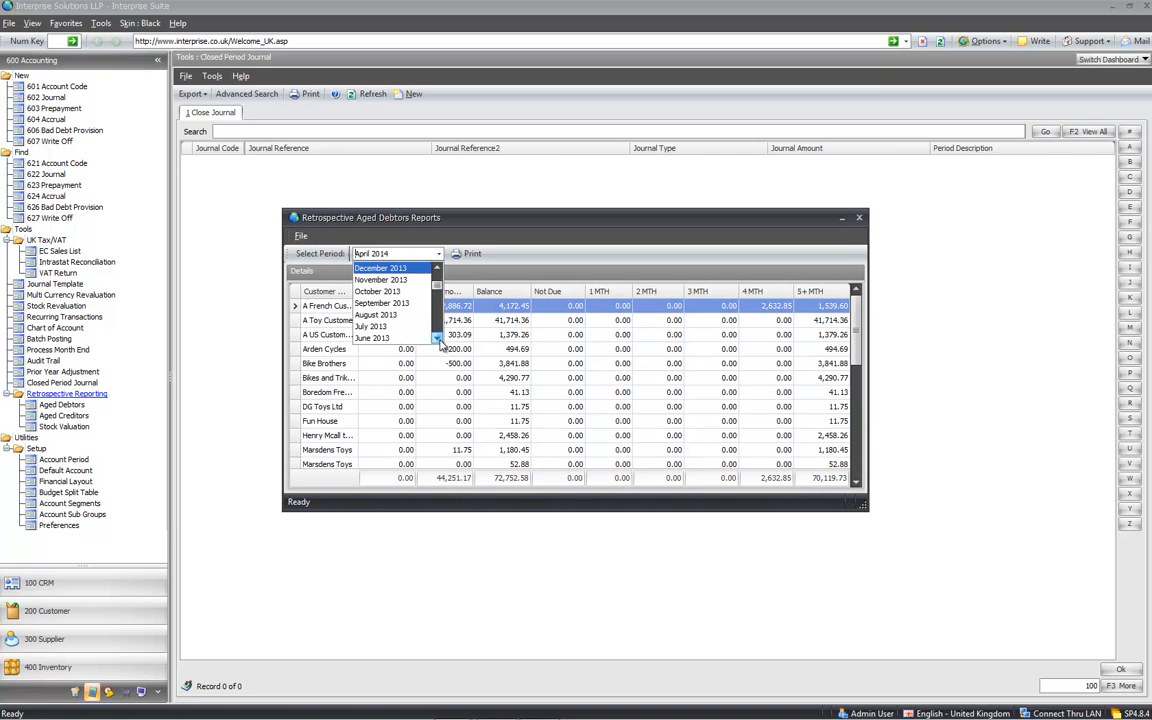
{"action": "left_click", "coordinate": [392, 328]}
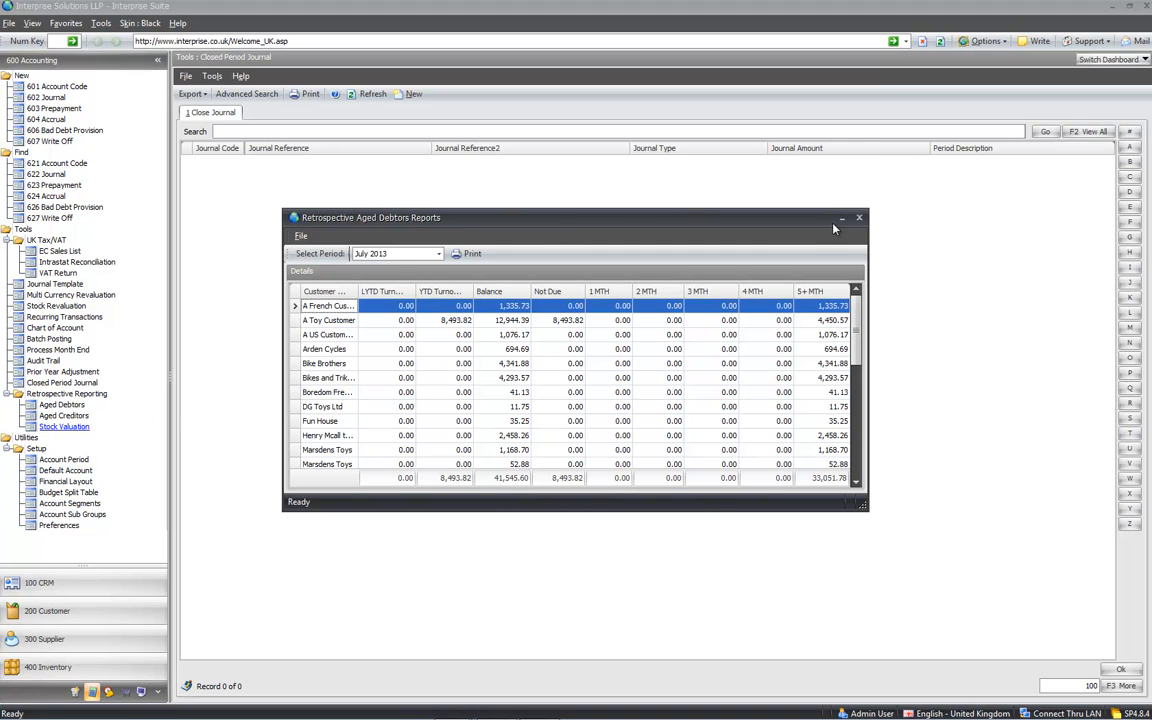
{"action": "key", "text": "Escape"}
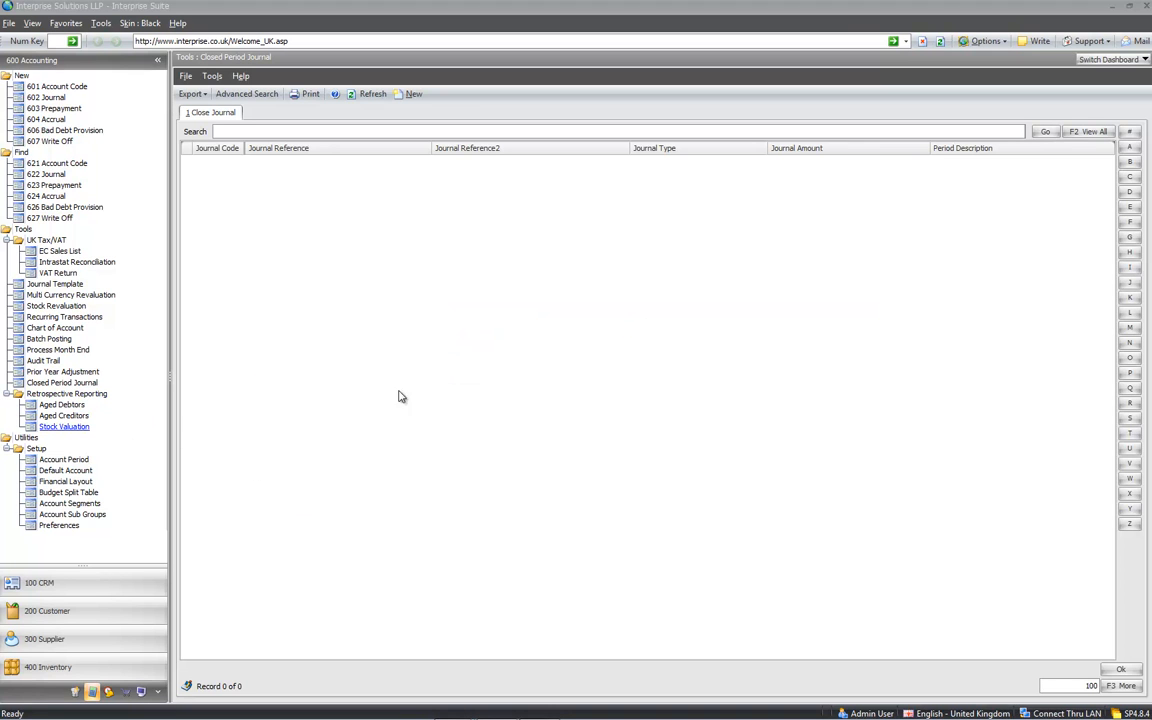
Step: Open the retrospective stock valuation, enlarge its window to show more items, view it for October 2013, and close it
{"action": "left_click", "coordinate": [82, 426]}
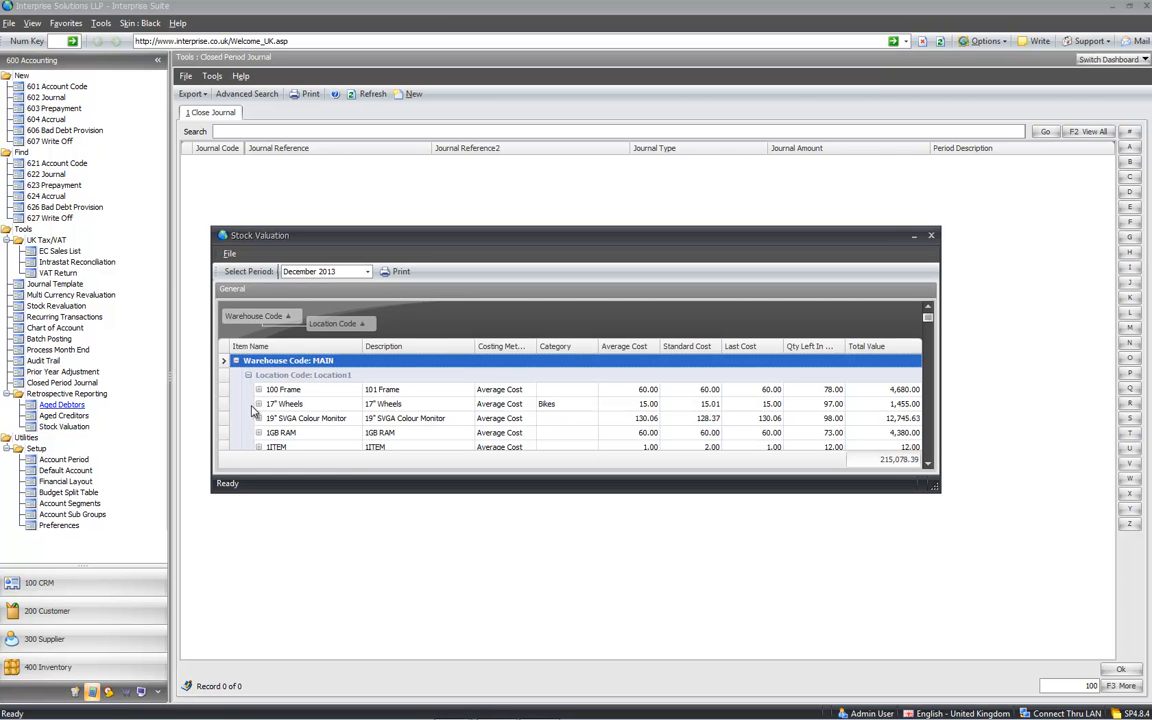
{"action": "left_click_drag", "start_coordinate": [690, 494], "coordinate": [690, 642]}
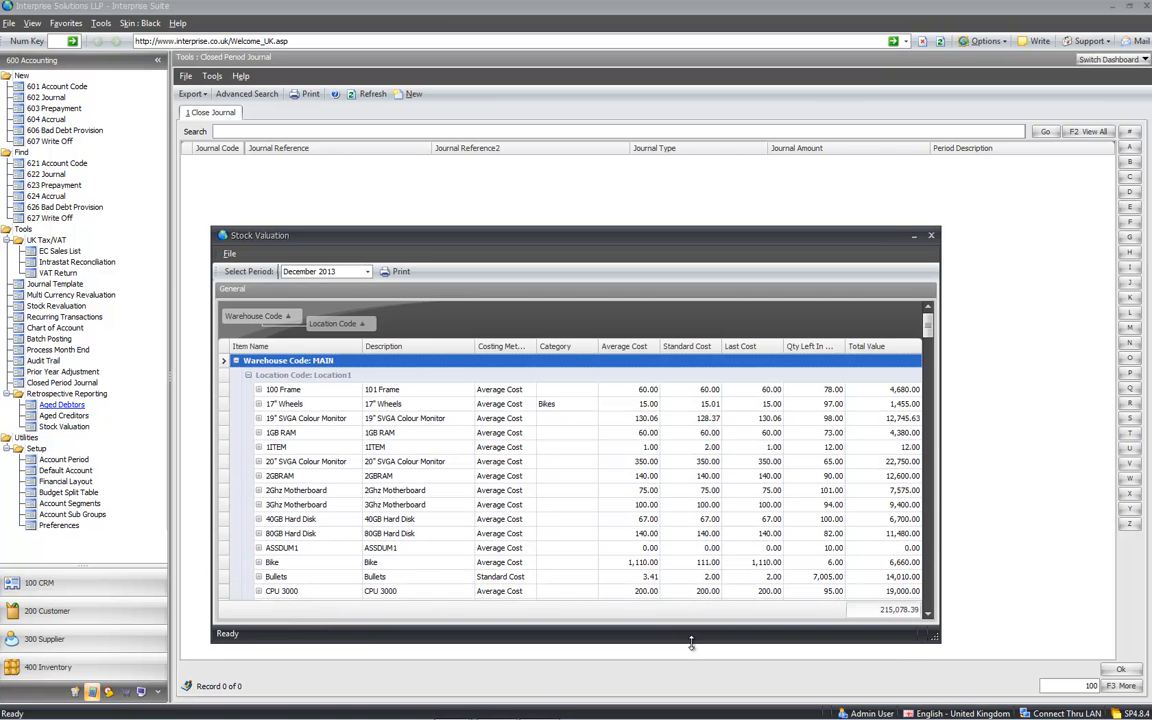
{"action": "left_click", "coordinate": [330, 271]}
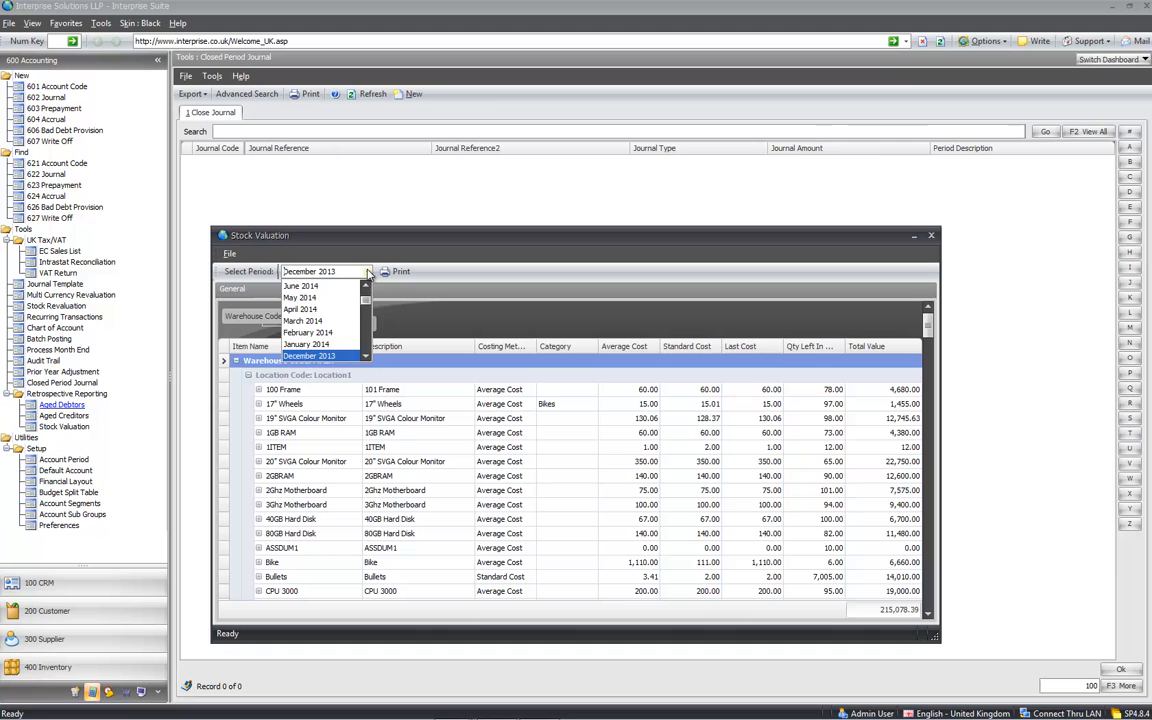
{"action": "scroll", "coordinate": [344, 338], "scroll_direction": "down", "scroll_amount": 2}
{"action": "left_click", "coordinate": [347, 356]}
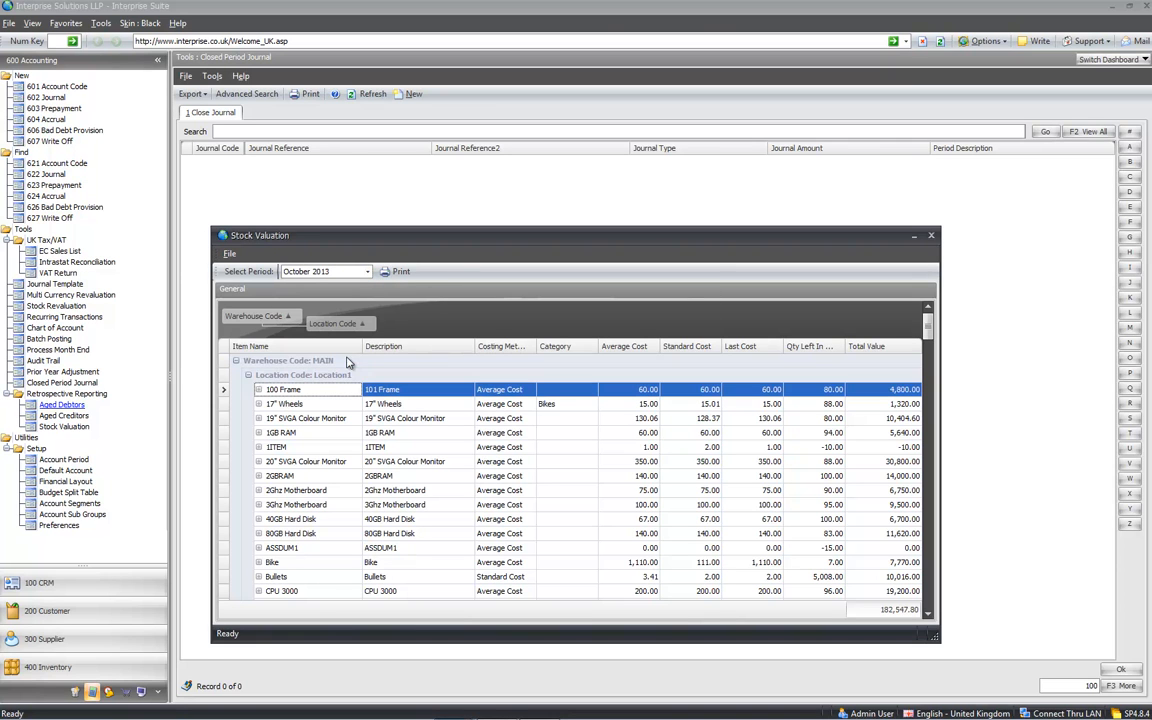
{"action": "left_click", "coordinate": [931, 235]}
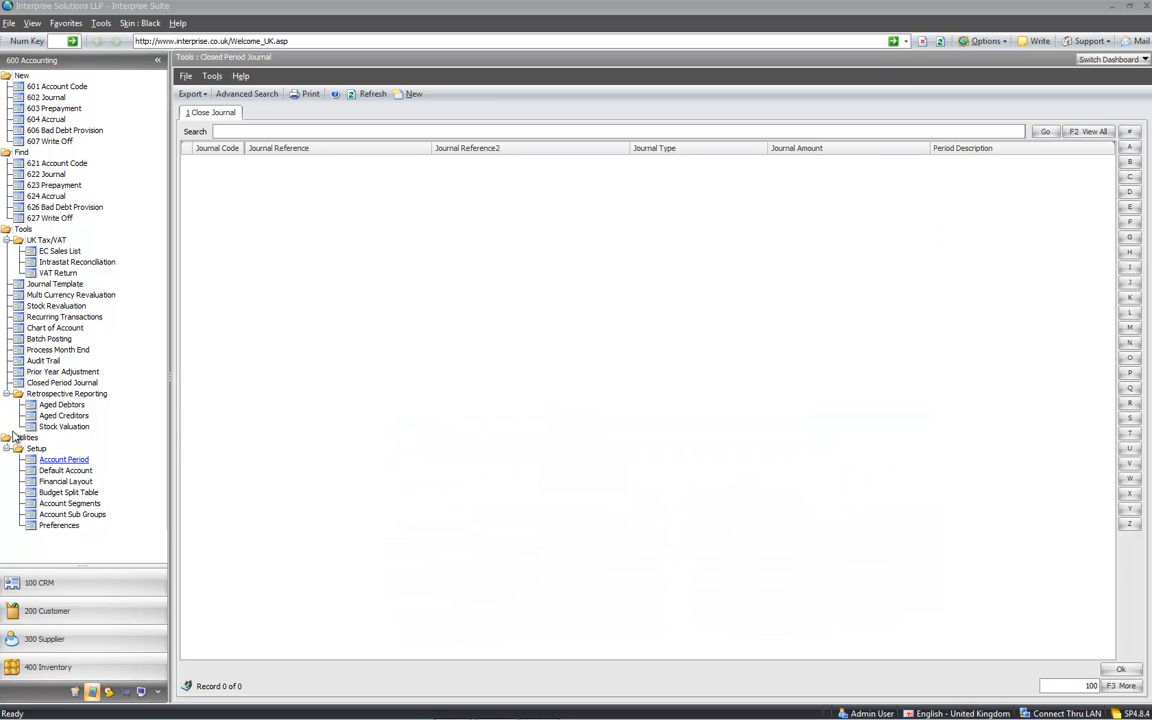
Step: Review the default accounts for sales order item lines, purchase item lines and inventory, and close the default accounts window
{"action": "left_click", "coordinate": [65, 471]}
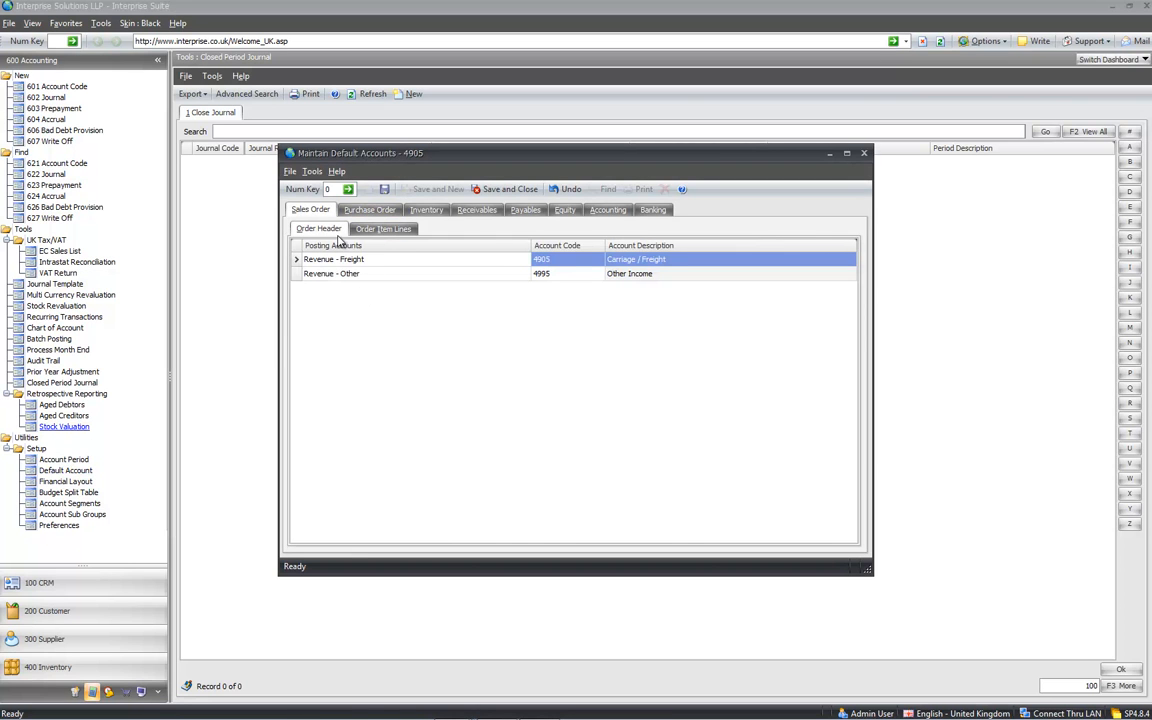
{"action": "left_click", "coordinate": [367, 230]}
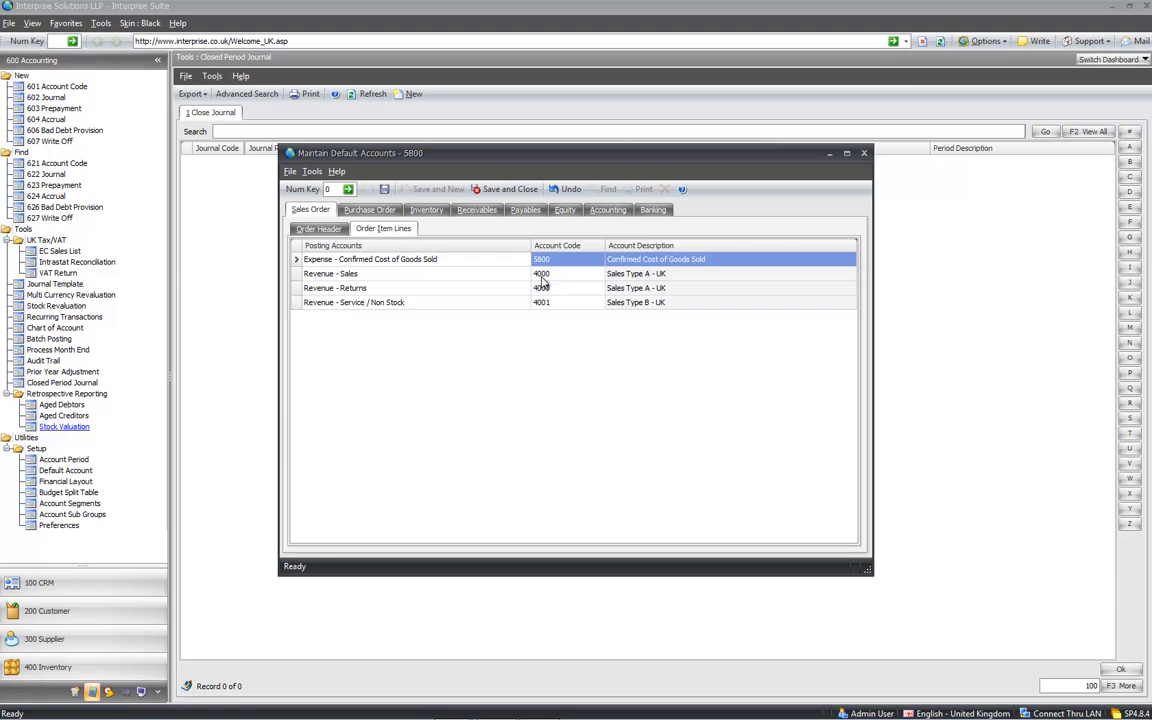
{"action": "left_click", "coordinate": [392, 213]}
{"action": "left_click", "coordinate": [388, 230]}
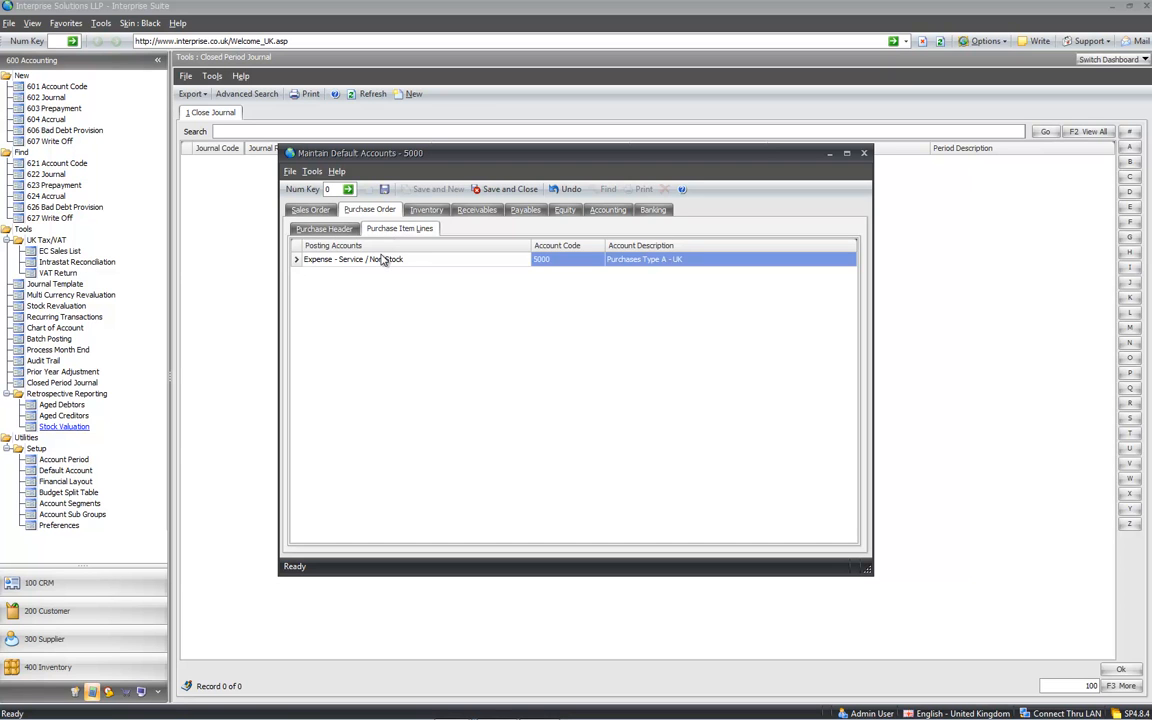
{"action": "left_click", "coordinate": [410, 209]}
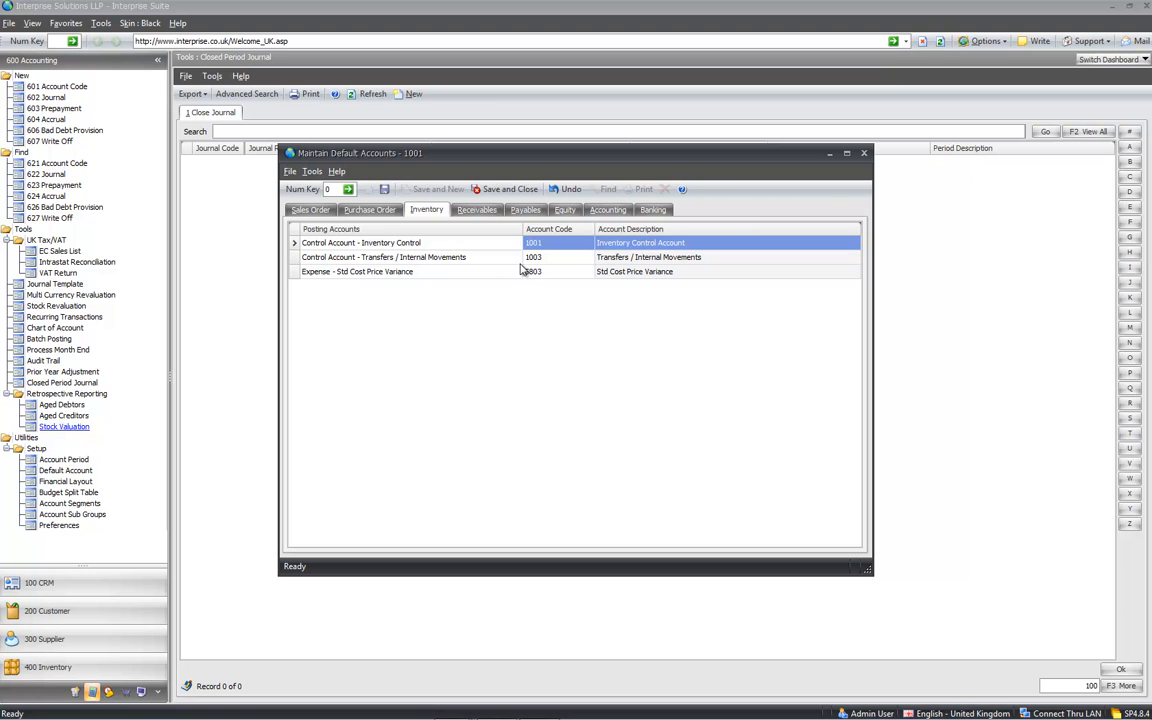
{"action": "left_click", "coordinate": [864, 153]}
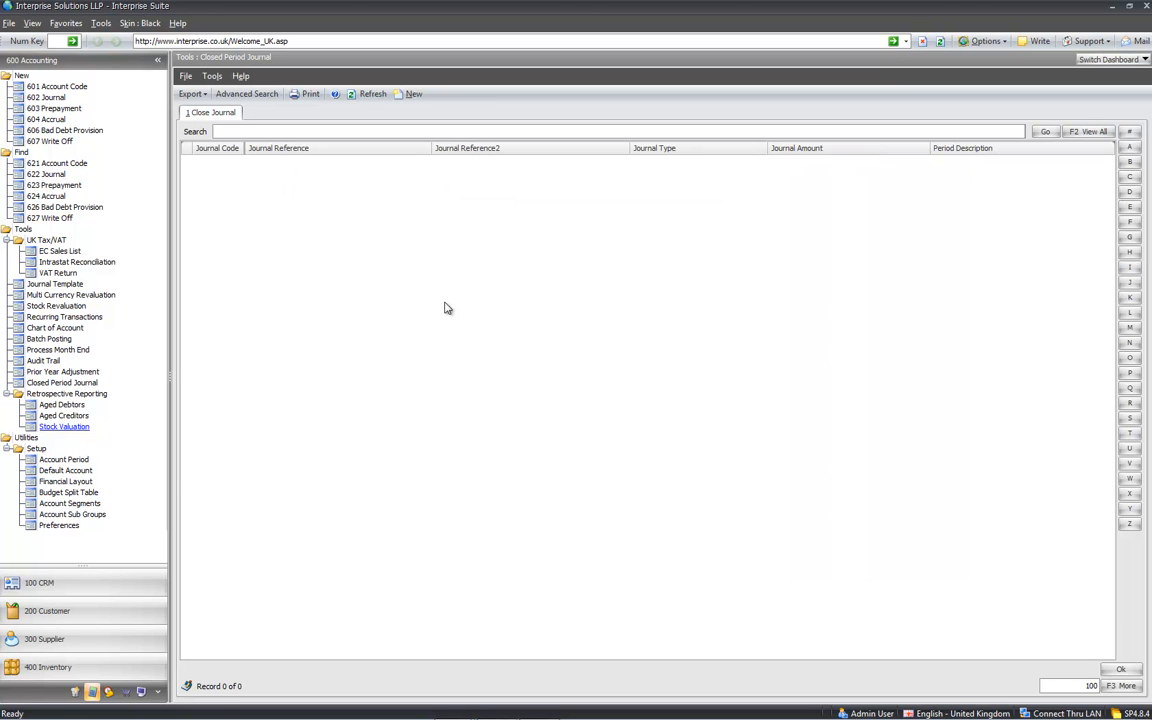
Step: View the Sales Analysis options for account code analysis in the accounting preferences, and cancel without saving
{"action": "left_click", "coordinate": [60, 525]}
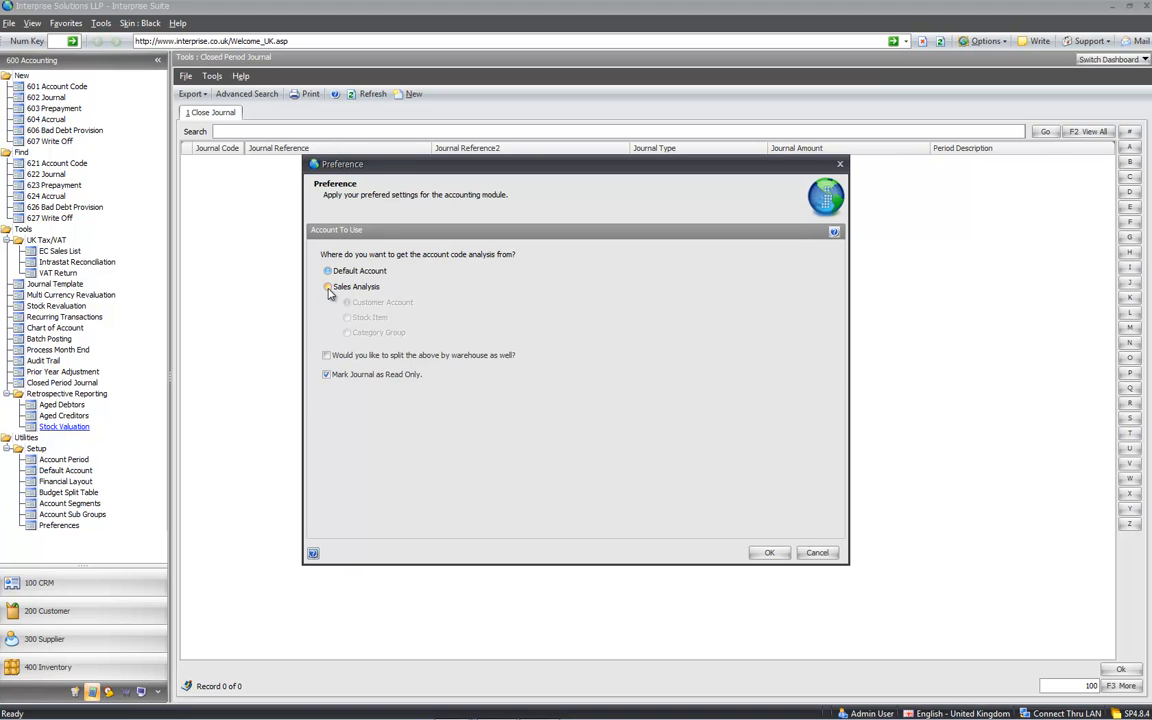
{"action": "left_click", "coordinate": [331, 288]}
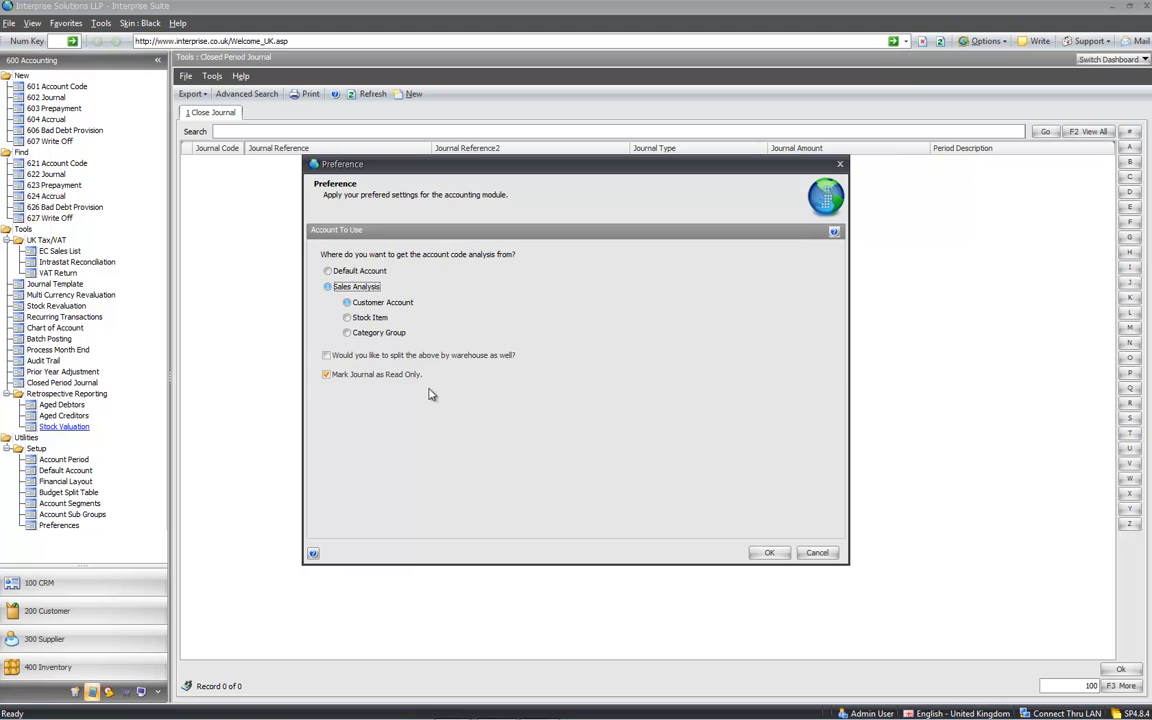
{"action": "left_click", "coordinate": [826, 552]}
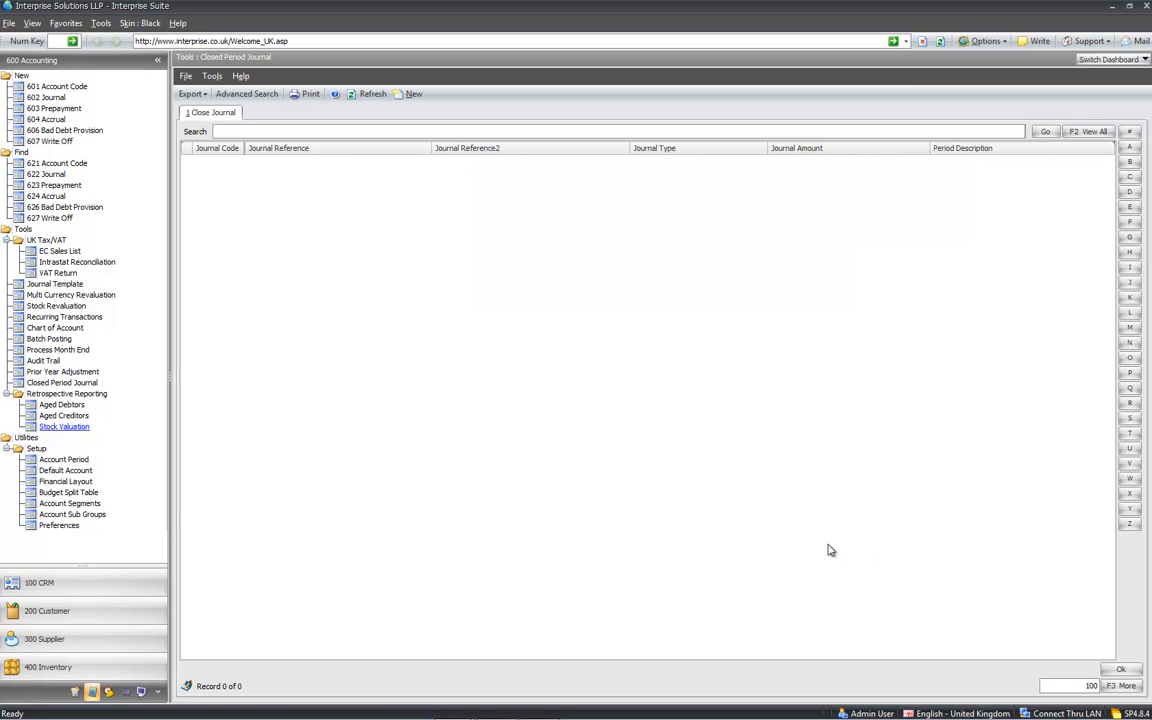
Step: View the monthly percentages of the Example Seasonal budget split, and close the budget split table
{"action": "left_click", "coordinate": [80, 493]}
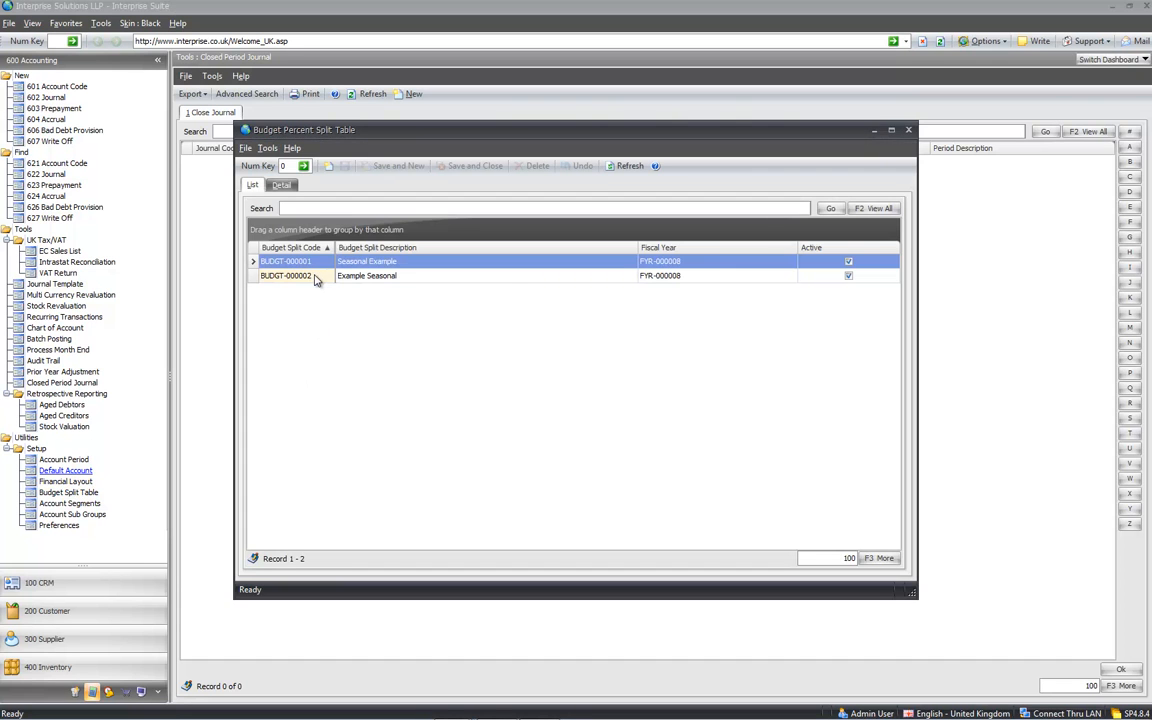
{"action": "double_click", "coordinate": [315, 277]}
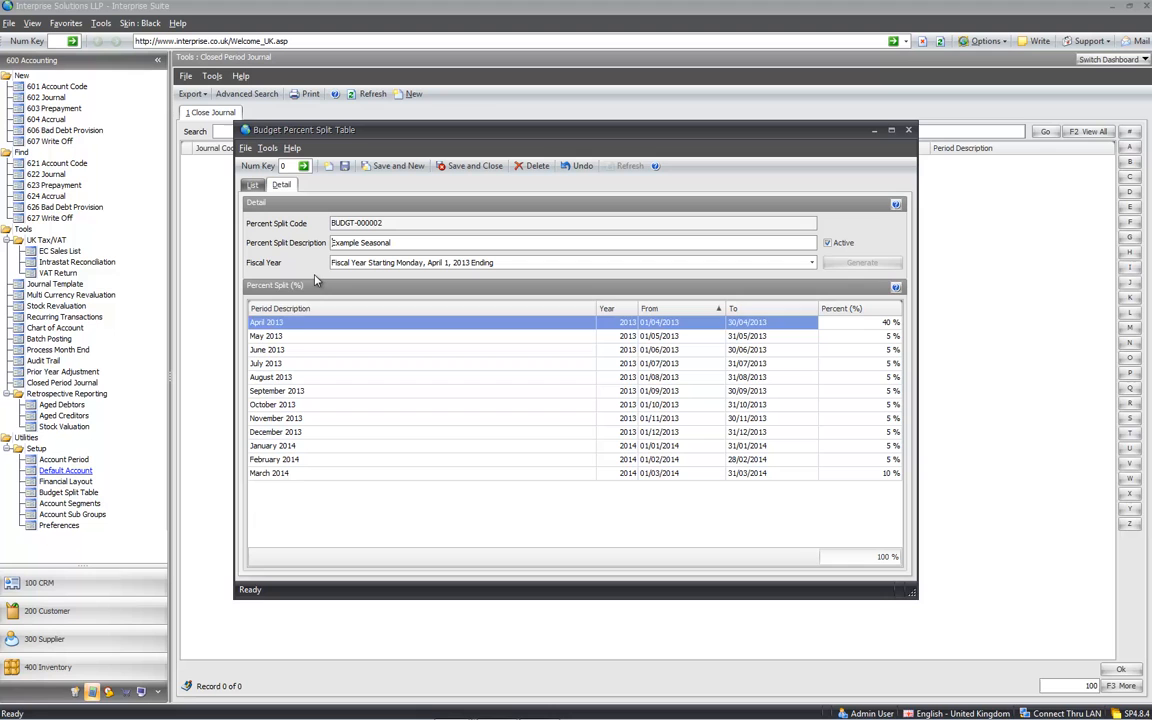
{"action": "left_click", "coordinate": [860, 324]}
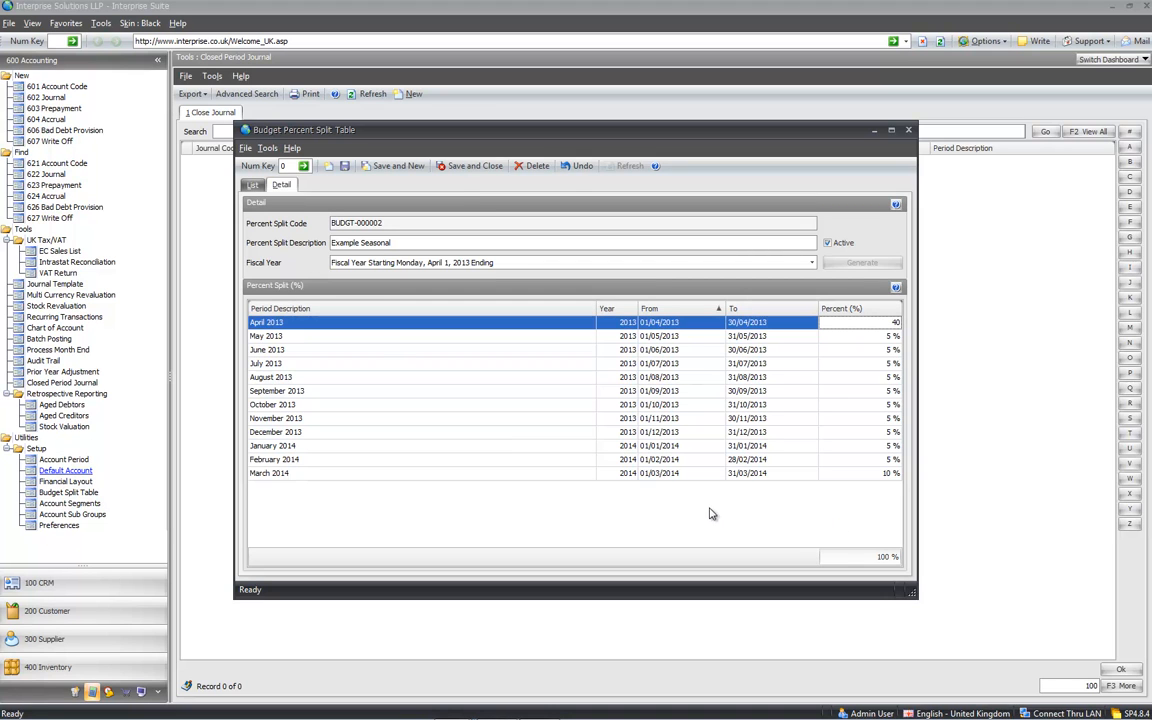
{"action": "left_click", "coordinate": [908, 130]}
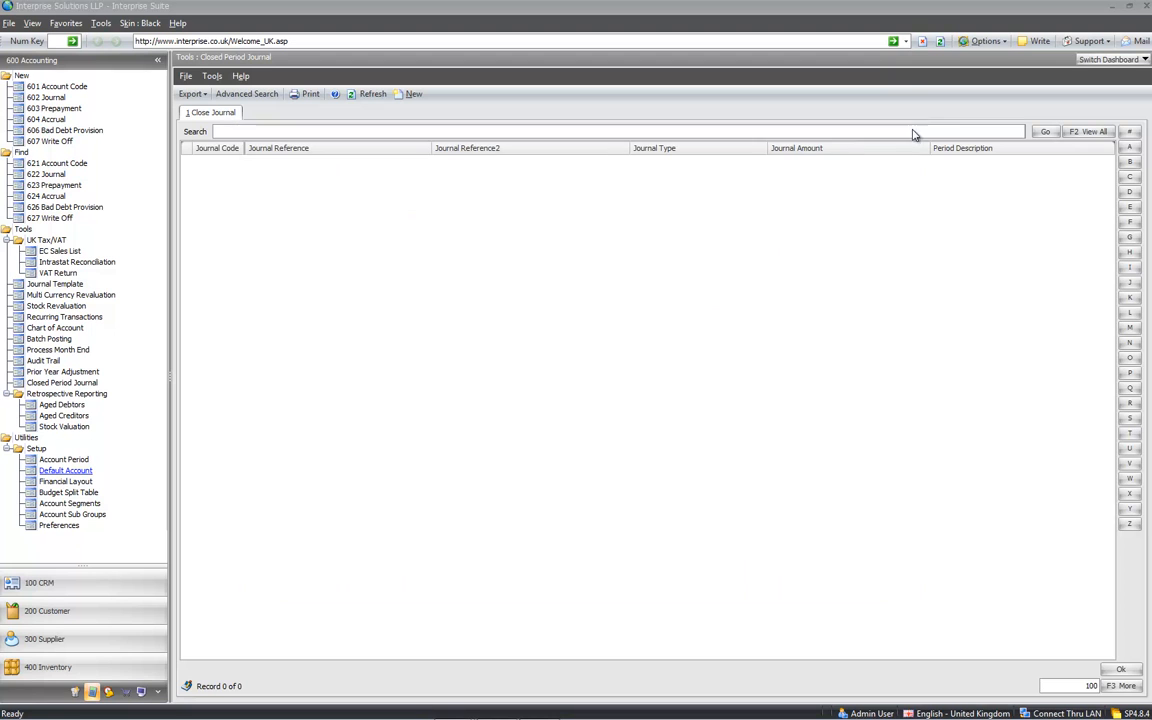
Step: Open the budget details of account 5001, Purchases Type B - UK, from the chart of accounts
{"action": "left_click", "coordinate": [50, 328]}
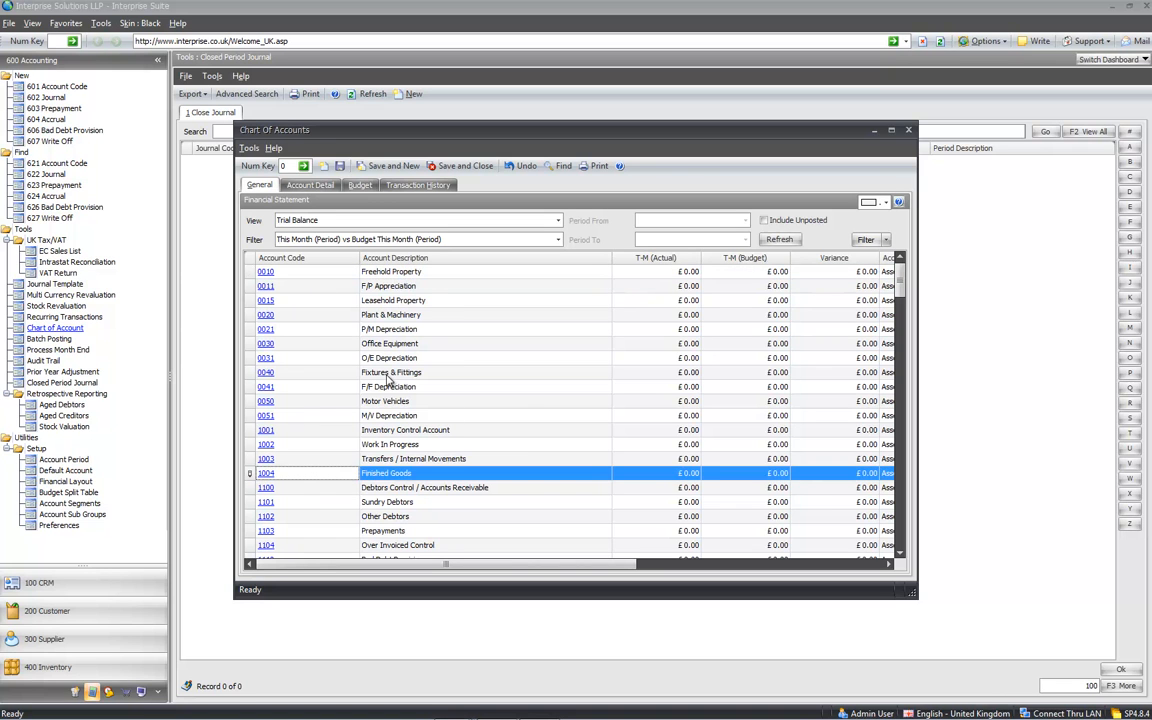
{"action": "scroll", "coordinate": [807, 472], "scroll_direction": "down", "scroll_amount": 20}
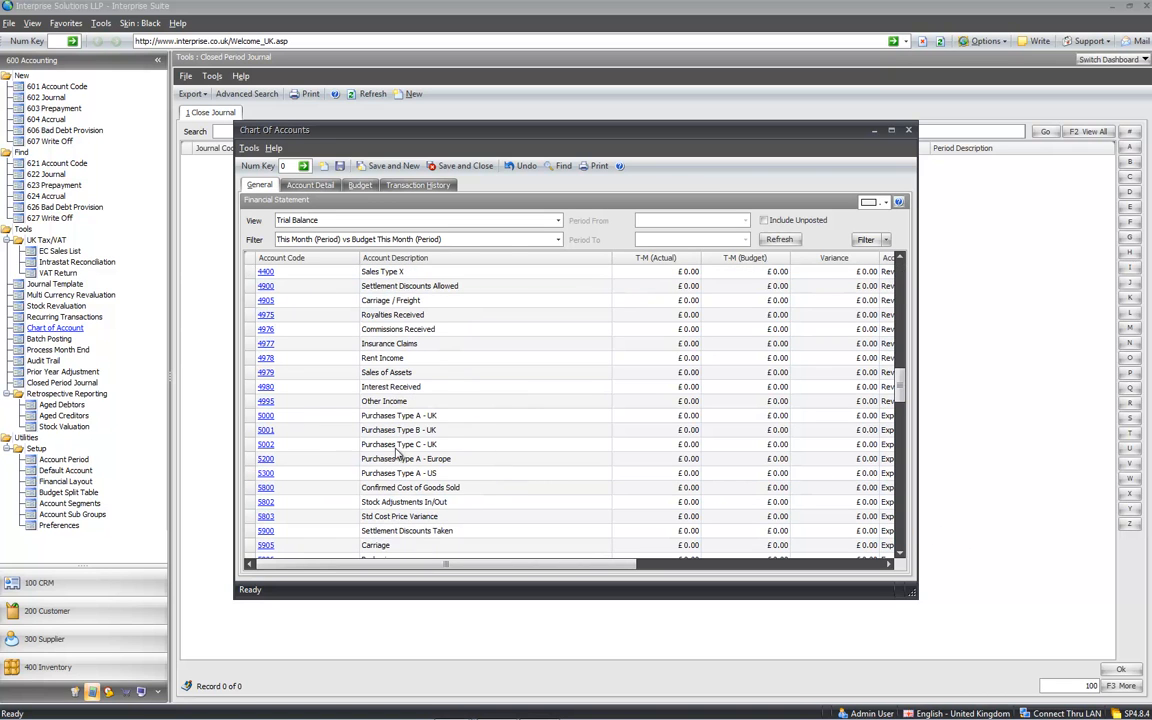
{"action": "left_click", "coordinate": [264, 432]}
{"action": "left_click", "coordinate": [355, 185]}
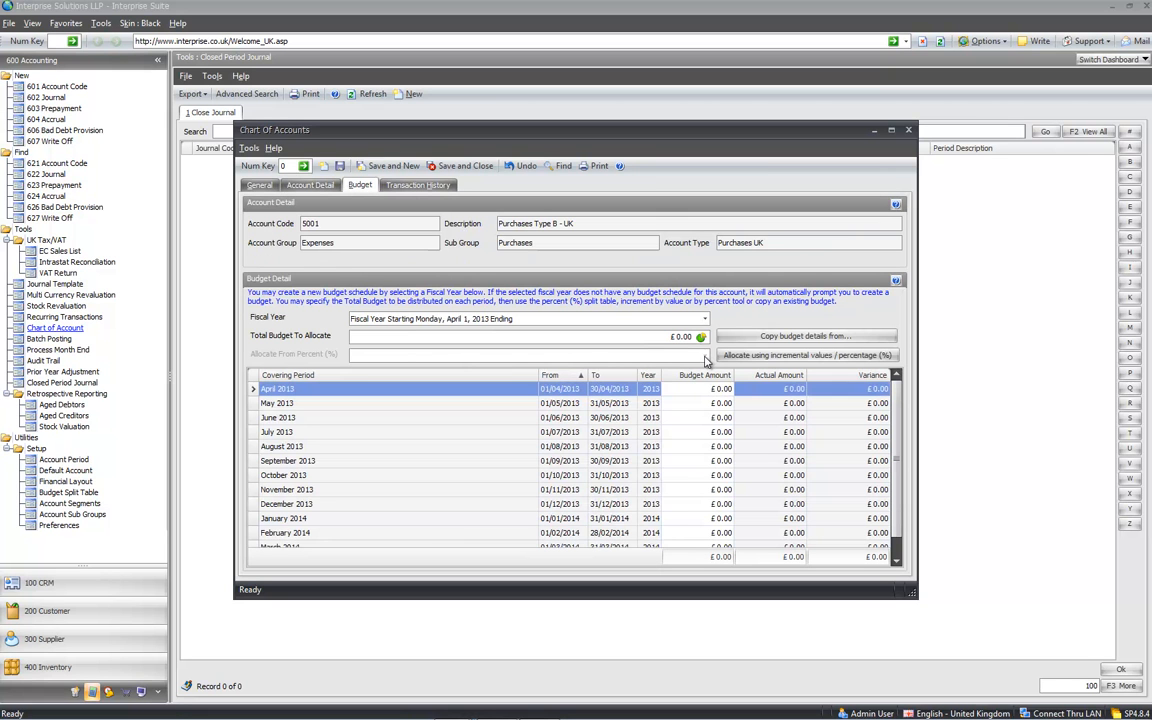
Step: Allocate a total budget of £10,000 to the account using the Example Seasonal percentage split, and save and close
{"action": "left_click", "coordinate": [688, 337]}
{"action": "type", "text": "10,000"}
{"action": "key", "text": "Tab"}
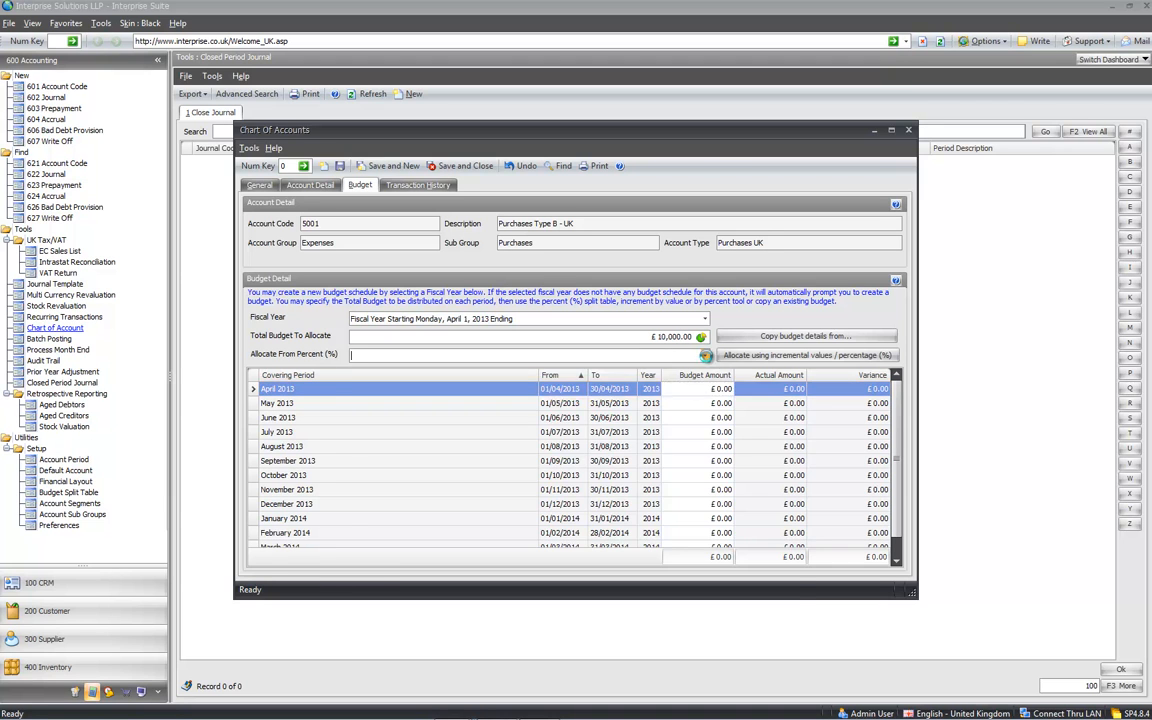
{"action": "left_click", "coordinate": [705, 356]}
{"action": "double_click", "coordinate": [428, 437]}
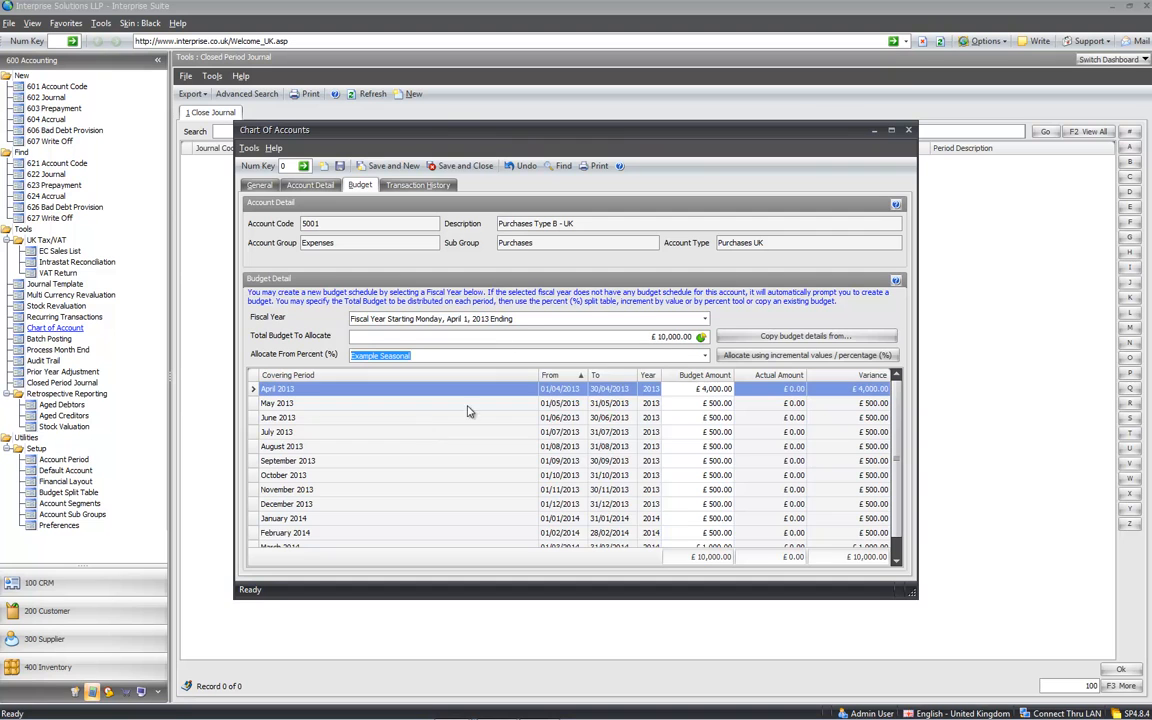
{"action": "left_click", "coordinate": [462, 166]}
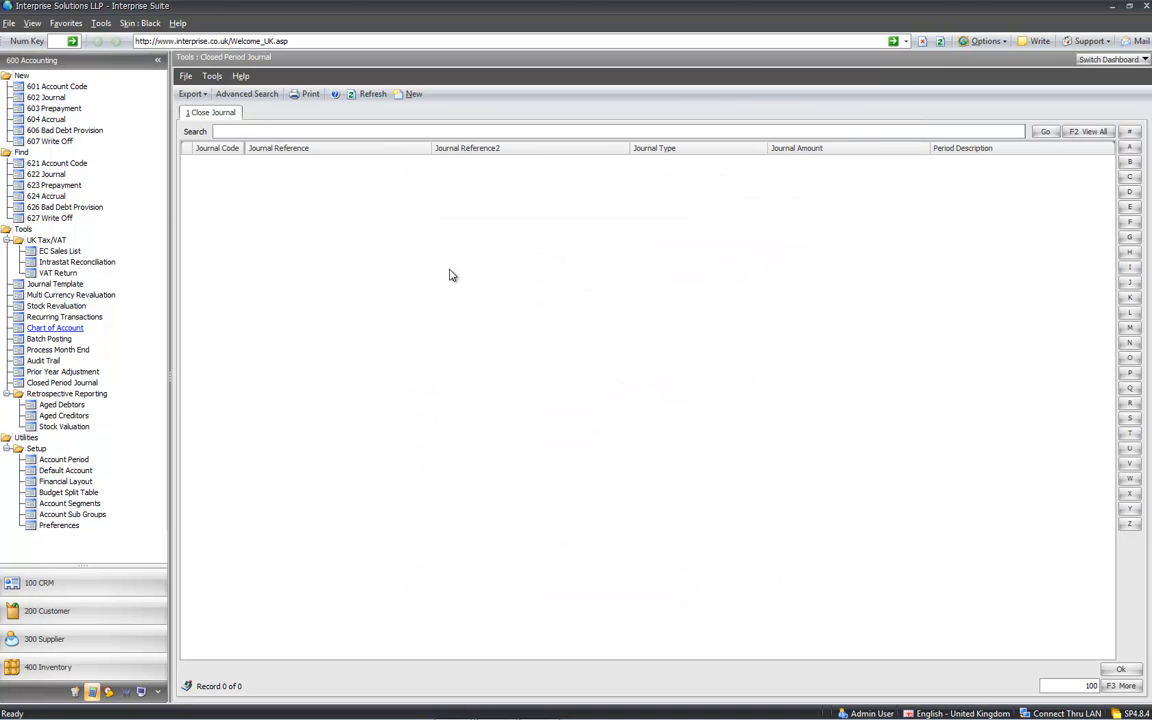
Step: Switch to the report dashboard, check the filter criteria of the GL Account Ledger Transactions Listing, and generate its print preview
{"action": "left_click", "coordinate": [1100, 60]}
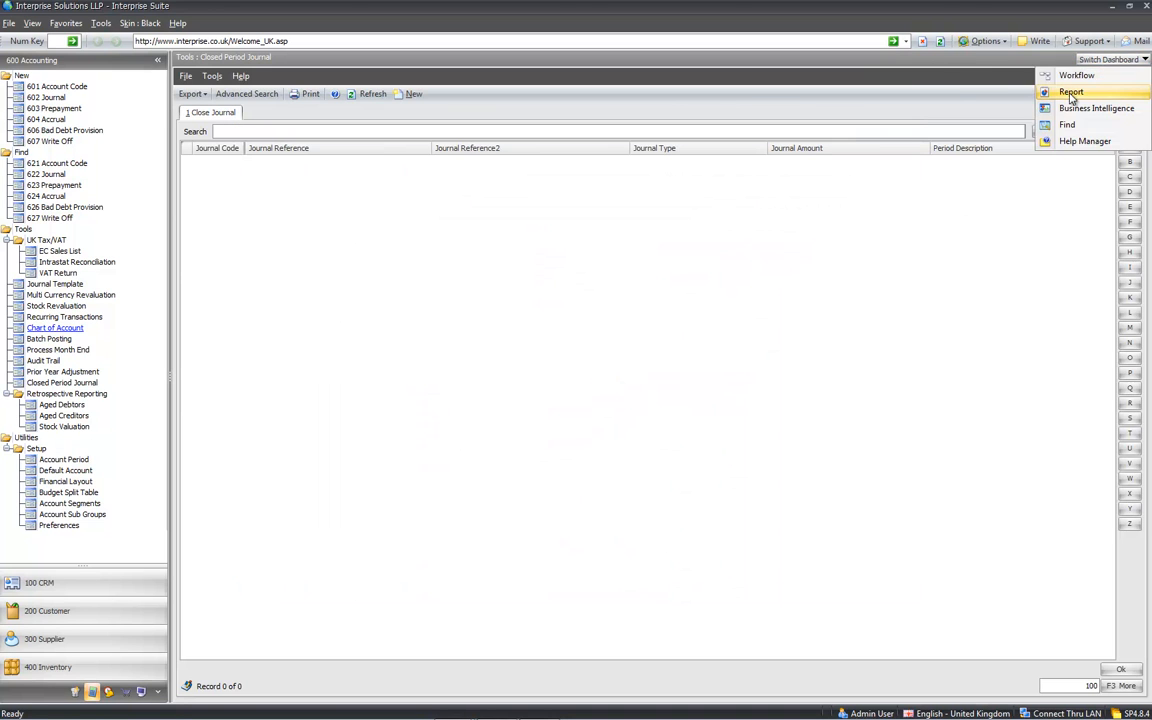
{"action": "left_click", "coordinate": [1063, 93]}
{"action": "double_click", "coordinate": [1019, 203]}
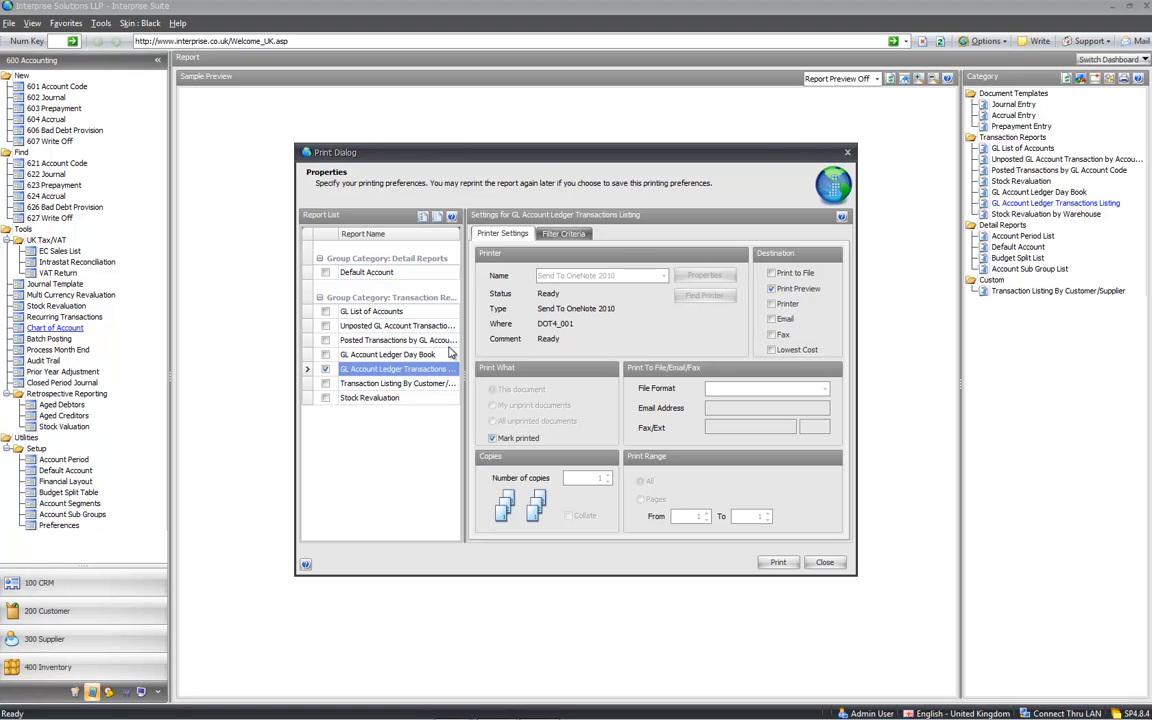
{"action": "left_click", "coordinate": [565, 236]}
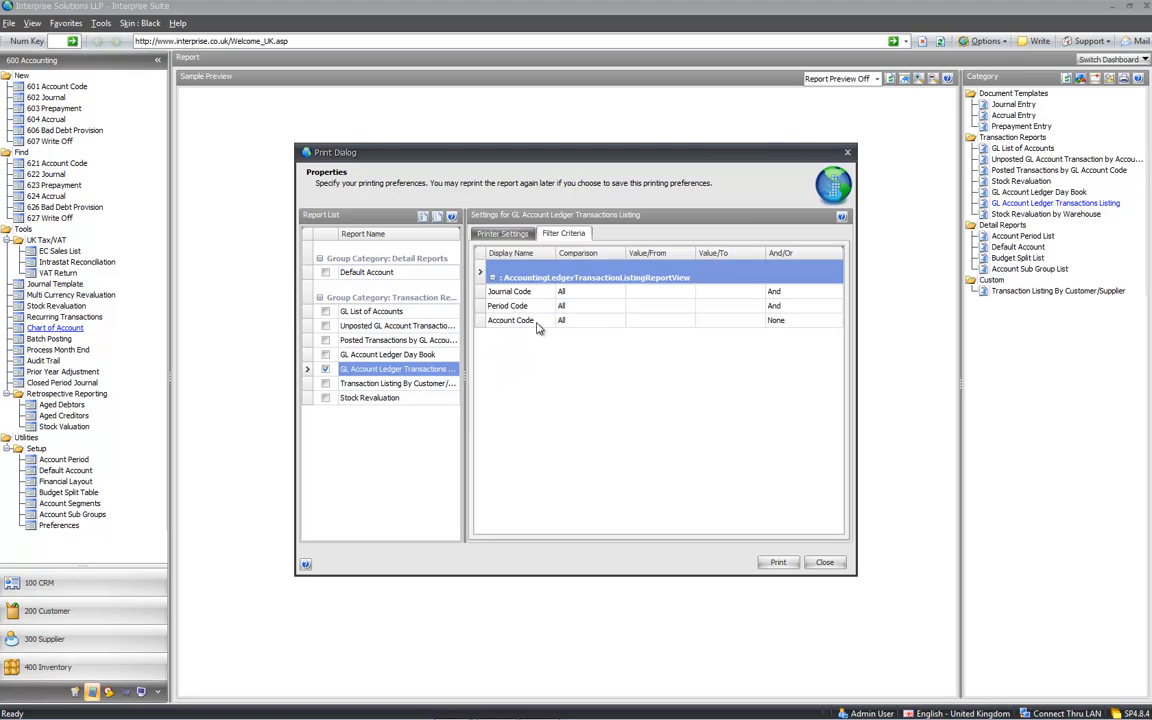
{"action": "left_click", "coordinate": [502, 233]}
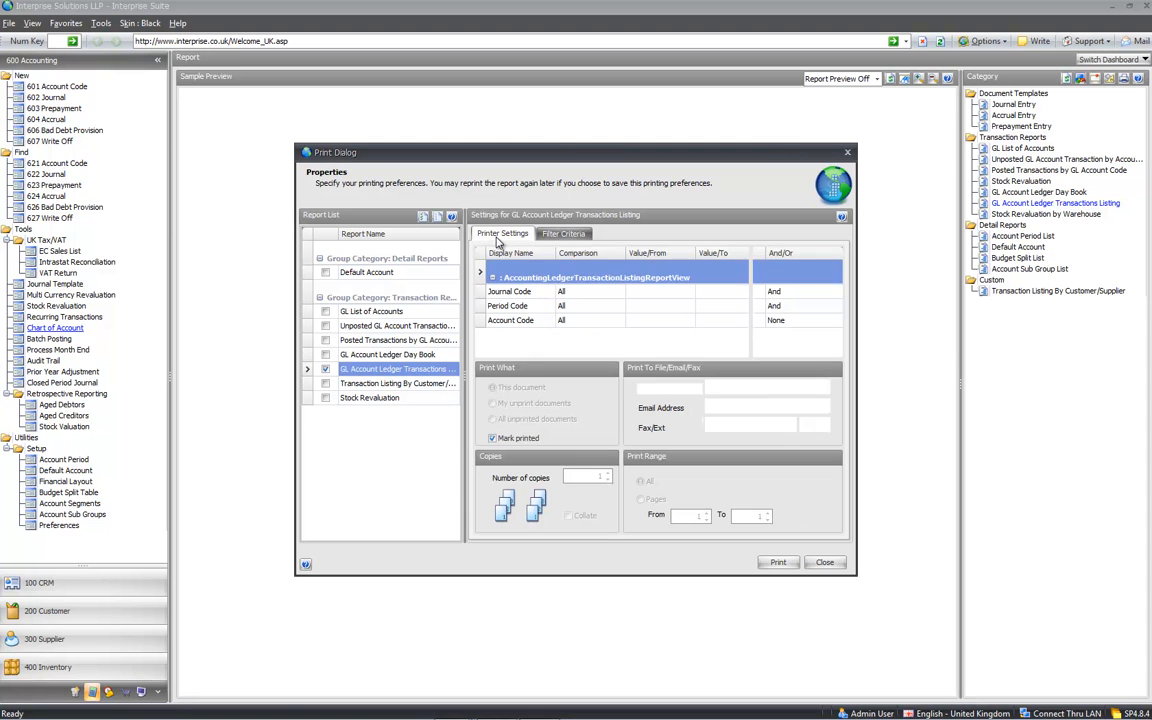
{"action": "left_click", "coordinate": [778, 563]}
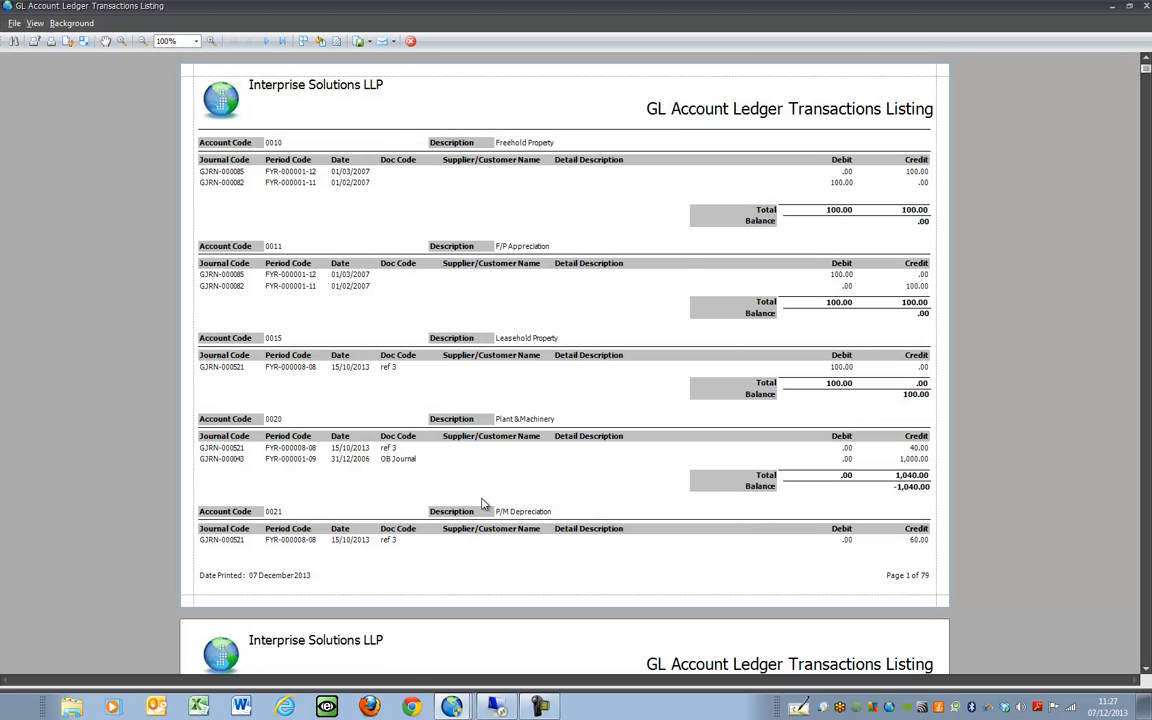
Step: Look through the ledger transactions in the previewed listing, including sales accounts 4000 and 4001, and close the preview and print dialog
{"action": "scroll", "coordinate": [443, 515], "scroll_direction": "down", "scroll_amount": 3}
{"action": "scroll", "coordinate": [443, 515], "scroll_direction": "down", "scroll_amount": 6}
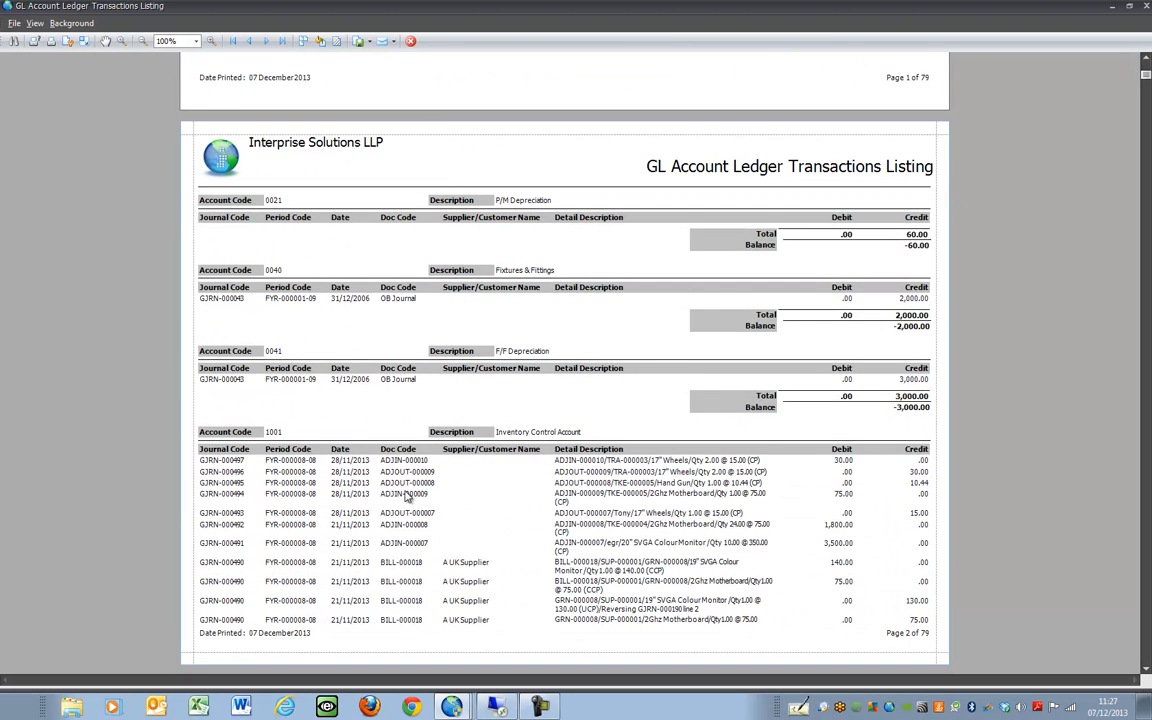
{"action": "scroll", "coordinate": [406, 497], "scroll_direction": "down", "scroll_amount": 8}
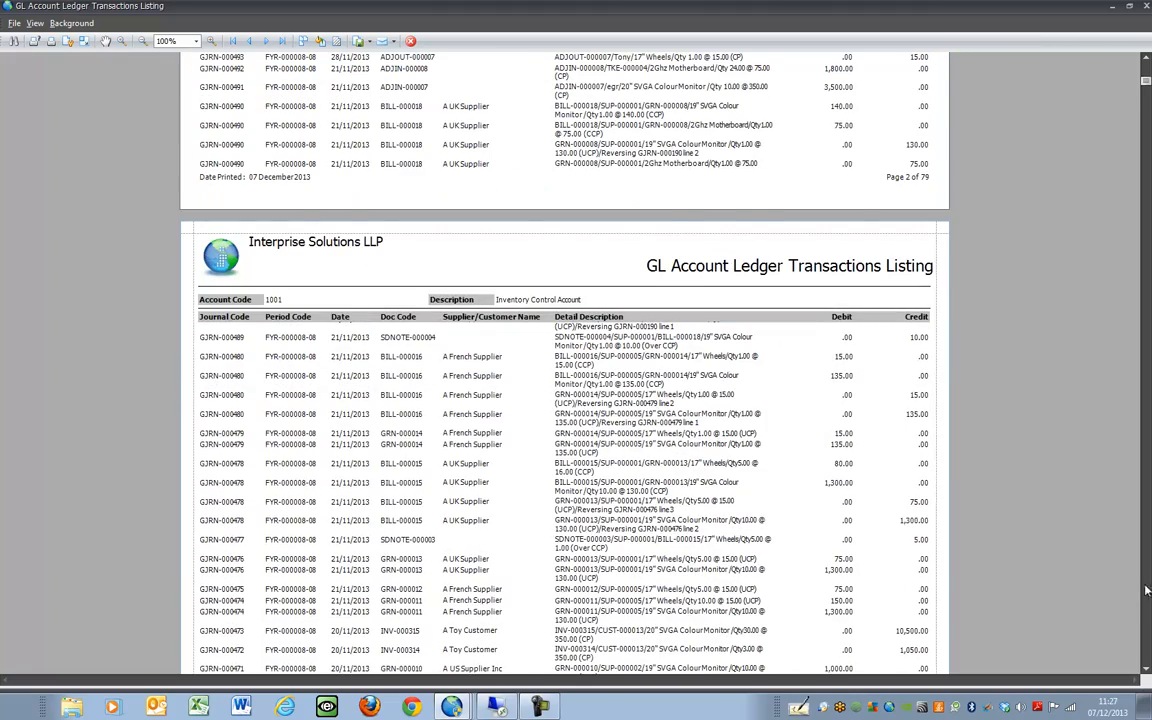
{"action": "left_click", "coordinate": [1146, 591]}
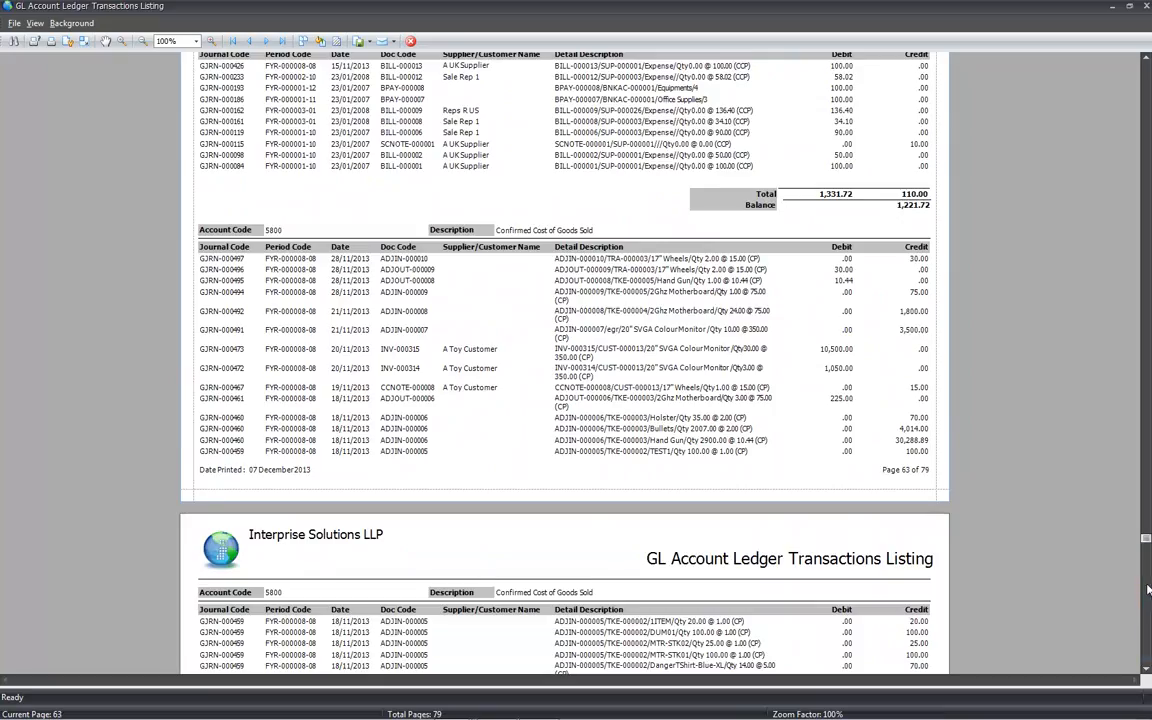
{"action": "left_click_drag", "start_coordinate": [1147, 570], "coordinate": [1147, 465]}
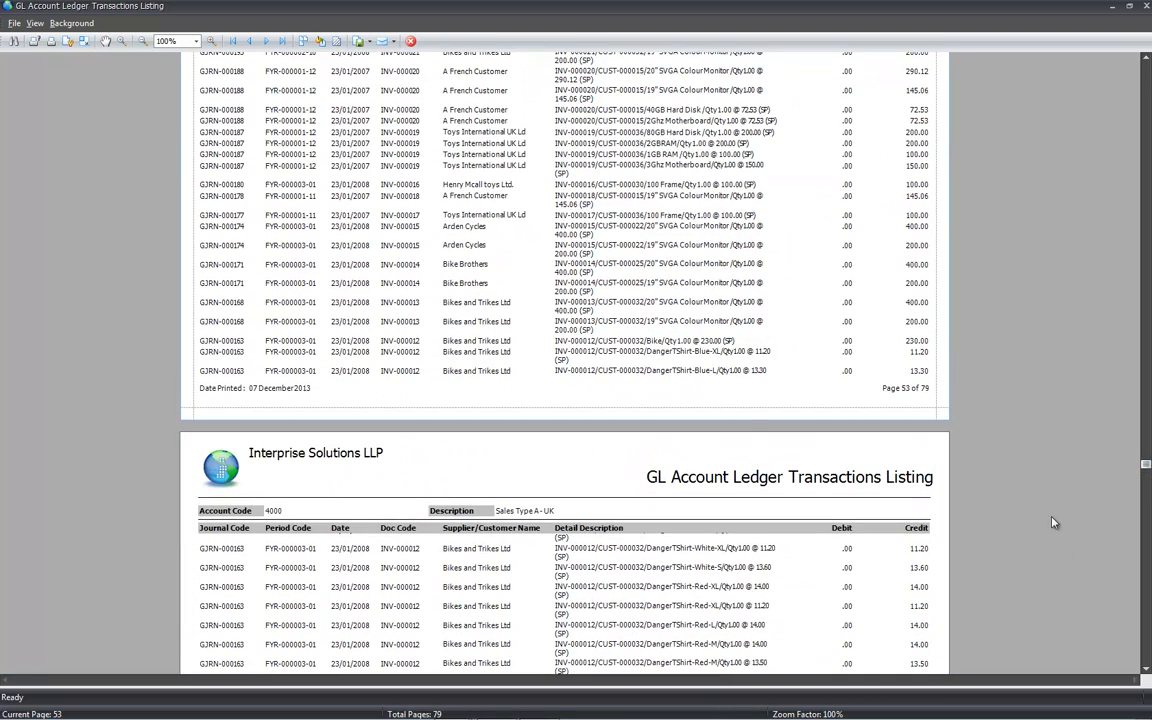
{"action": "scroll", "coordinate": [550, 515], "scroll_direction": "down", "scroll_amount": 3}
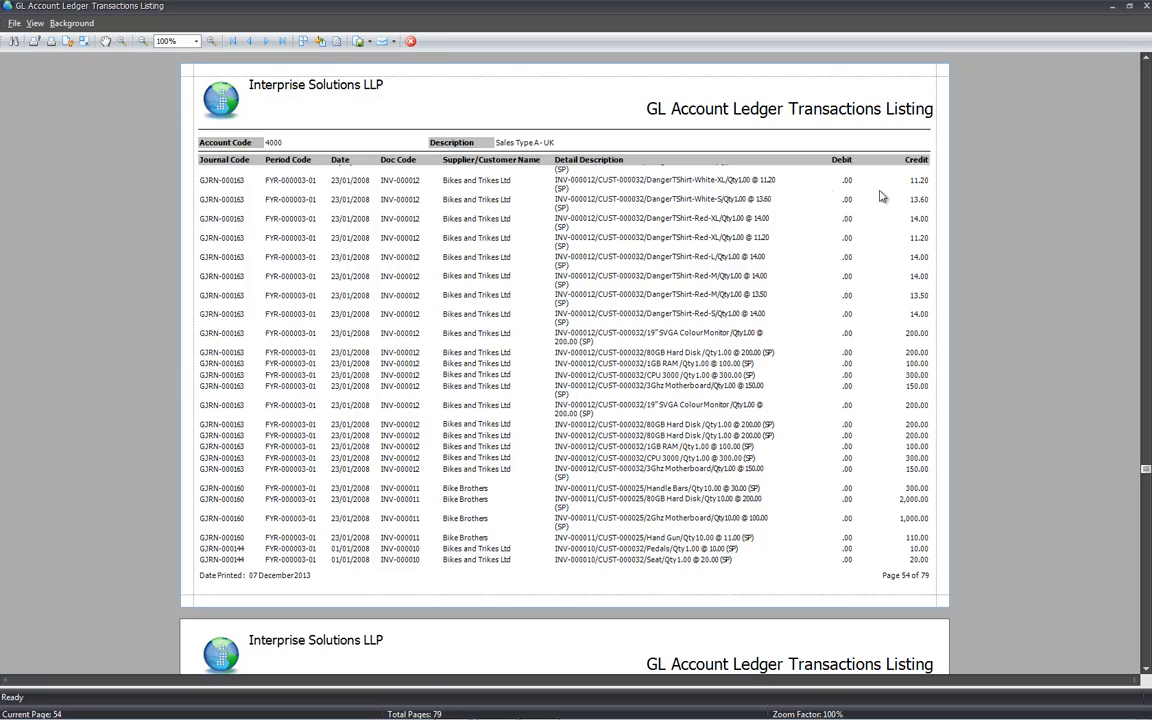
{"action": "scroll", "coordinate": [514, 283], "scroll_direction": "down", "scroll_amount": 10}
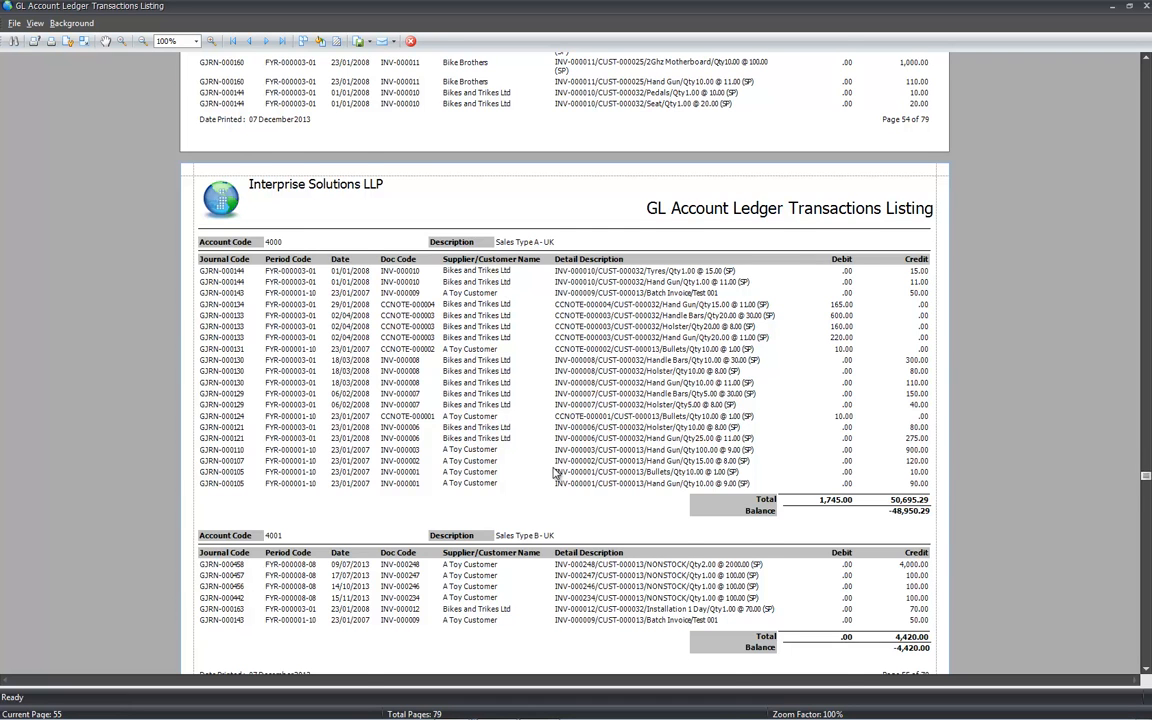
{"action": "scroll", "coordinate": [558, 475], "scroll_direction": "down", "scroll_amount": 5}
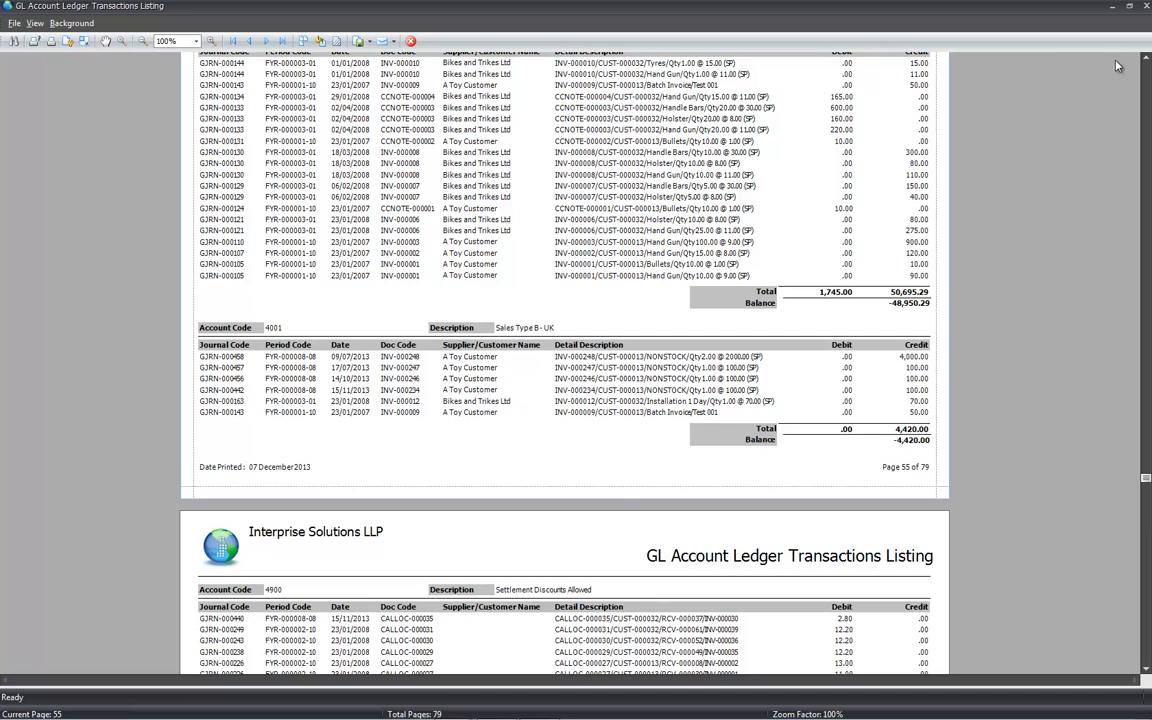
{"action": "left_click", "coordinate": [1145, 6]}
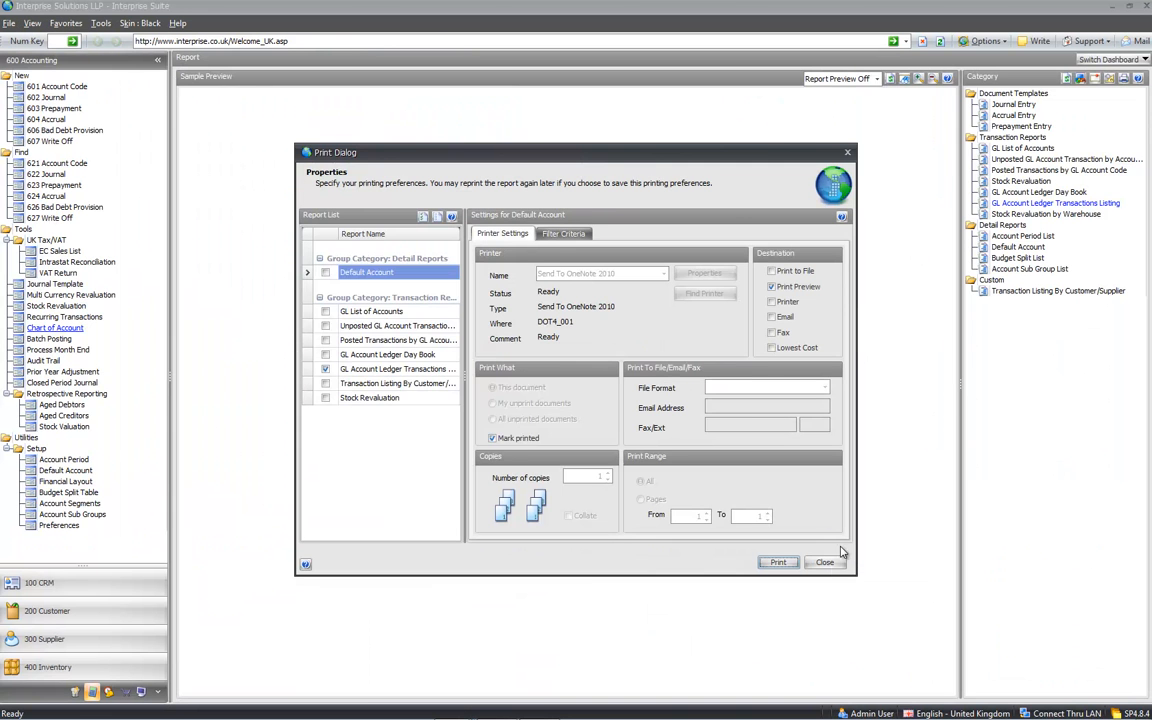
{"action": "left_click", "coordinate": [826, 562]}
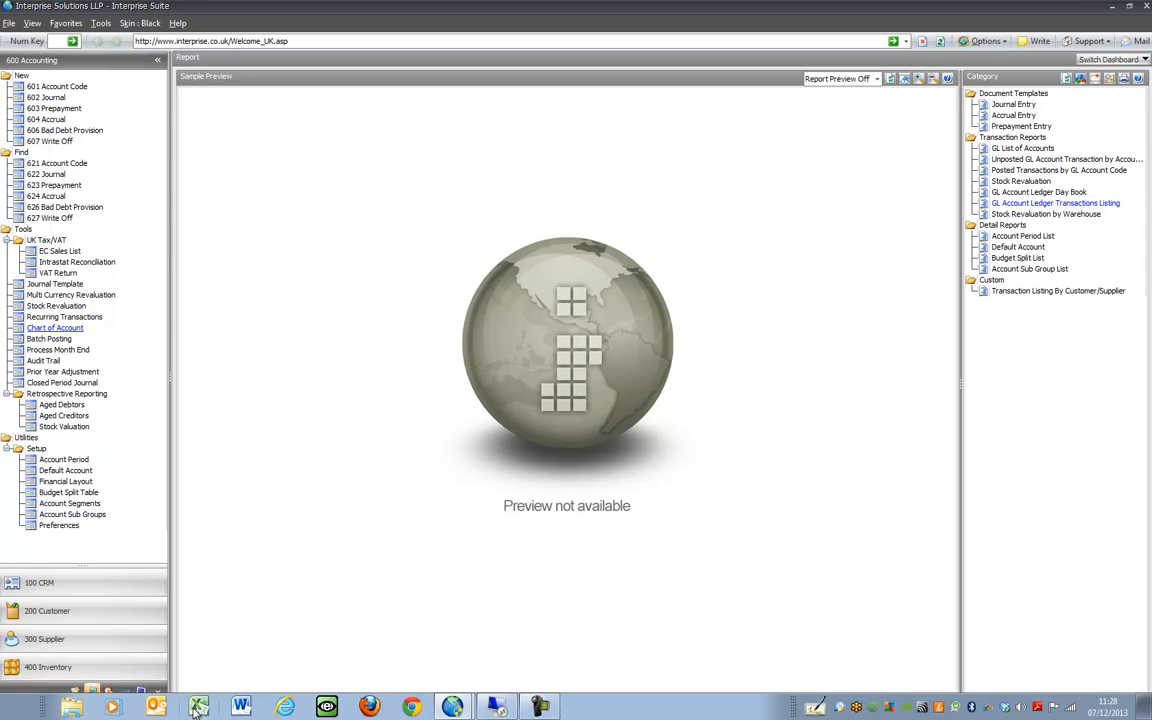
Step: Switch to Excel and start a Microsoft Query import from the Interprise Demo data source, keeping the Query Wizard enabled
{"action": "left_click", "coordinate": [197, 707]}
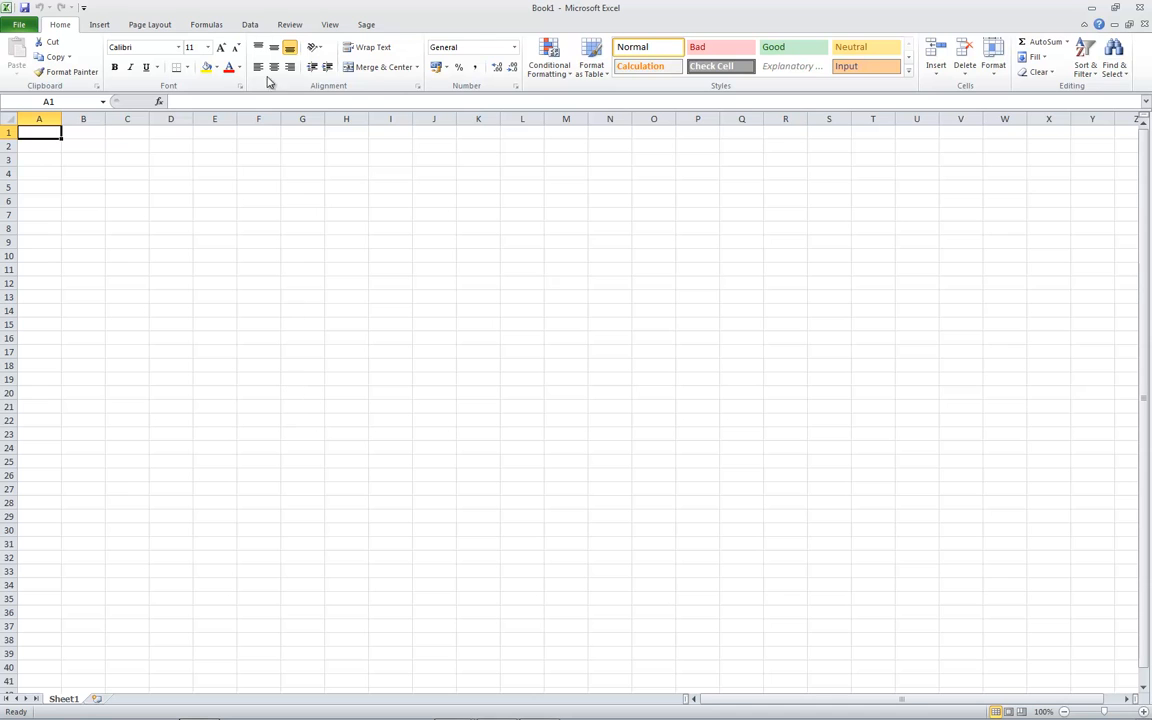
{"action": "left_click", "coordinate": [246, 26]}
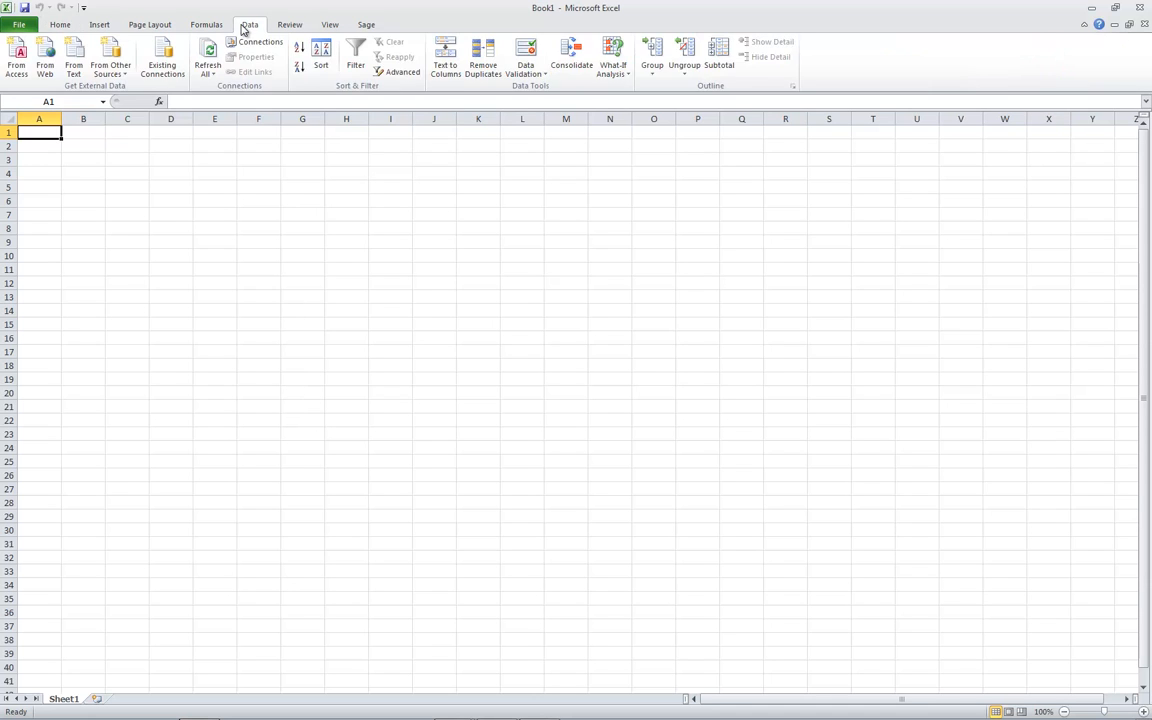
{"action": "left_click", "coordinate": [100, 58]}
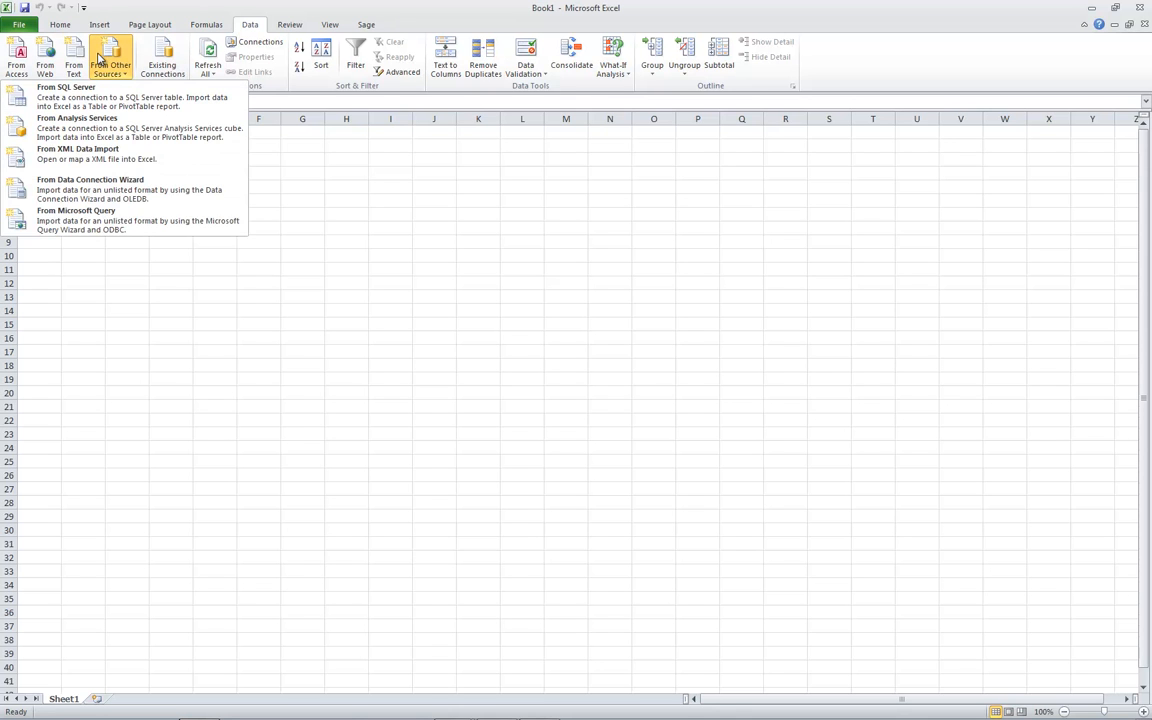
{"action": "left_click", "coordinate": [136, 220]}
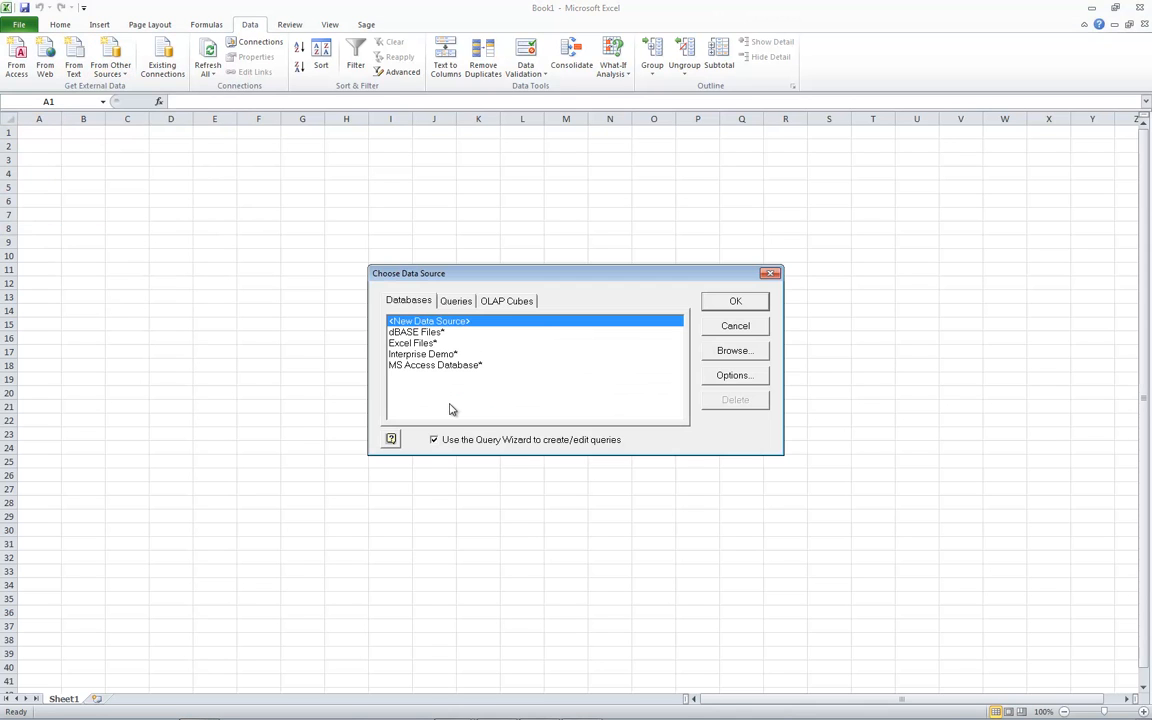
{"action": "left_click", "coordinate": [422, 355]}
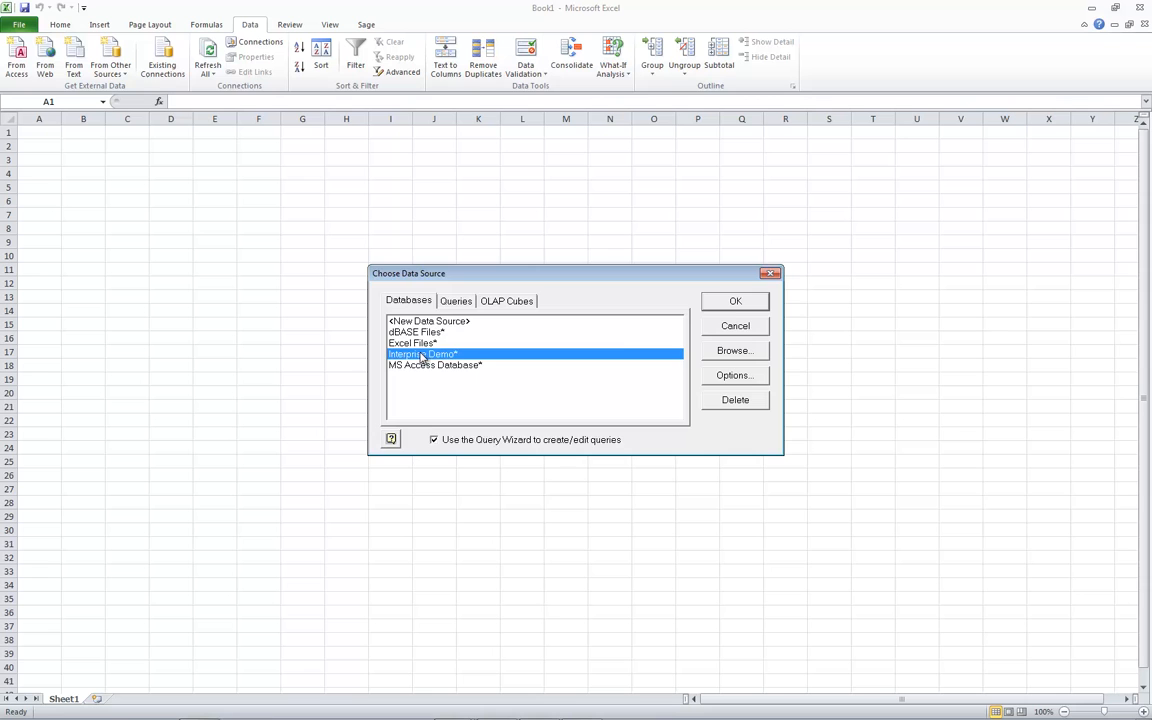
{"action": "left_click", "coordinate": [729, 304]}
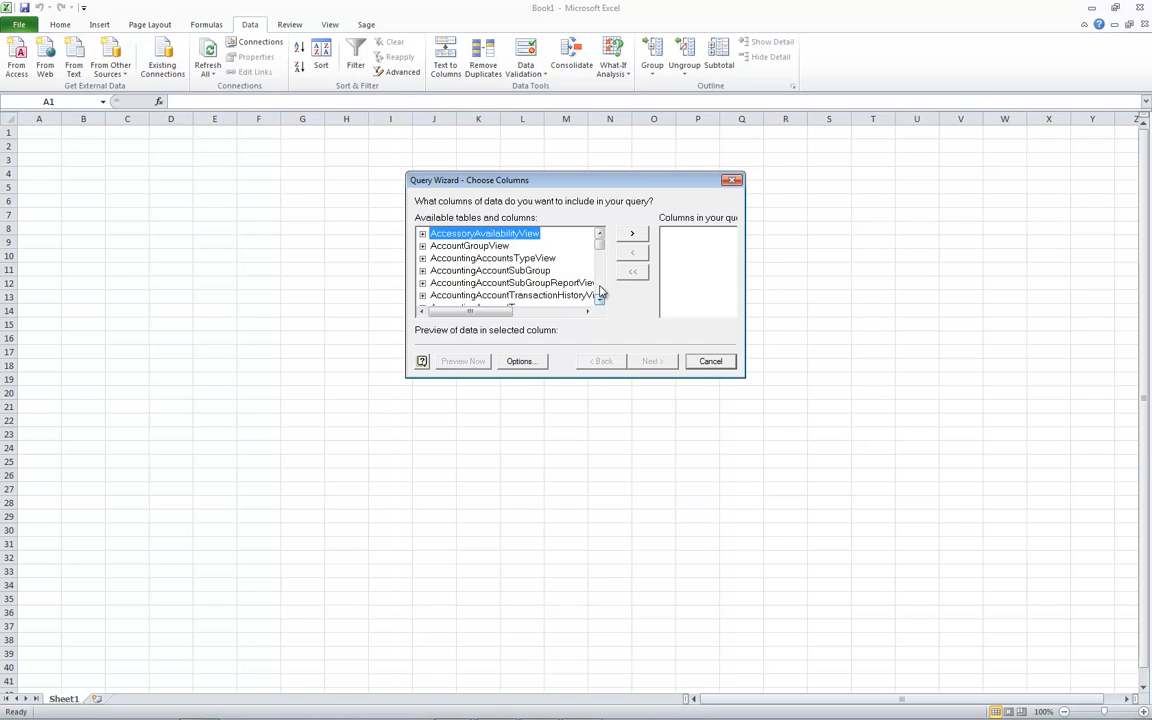
Step: Look through the available tables and add all columns of the accounting account transaction history view to the query
{"action": "scroll", "coordinate": [600, 287], "scroll_direction": "down", "scroll_amount": 4}
{"action": "scroll", "coordinate": [600, 287], "scroll_direction": "down", "scroll_amount": 10}
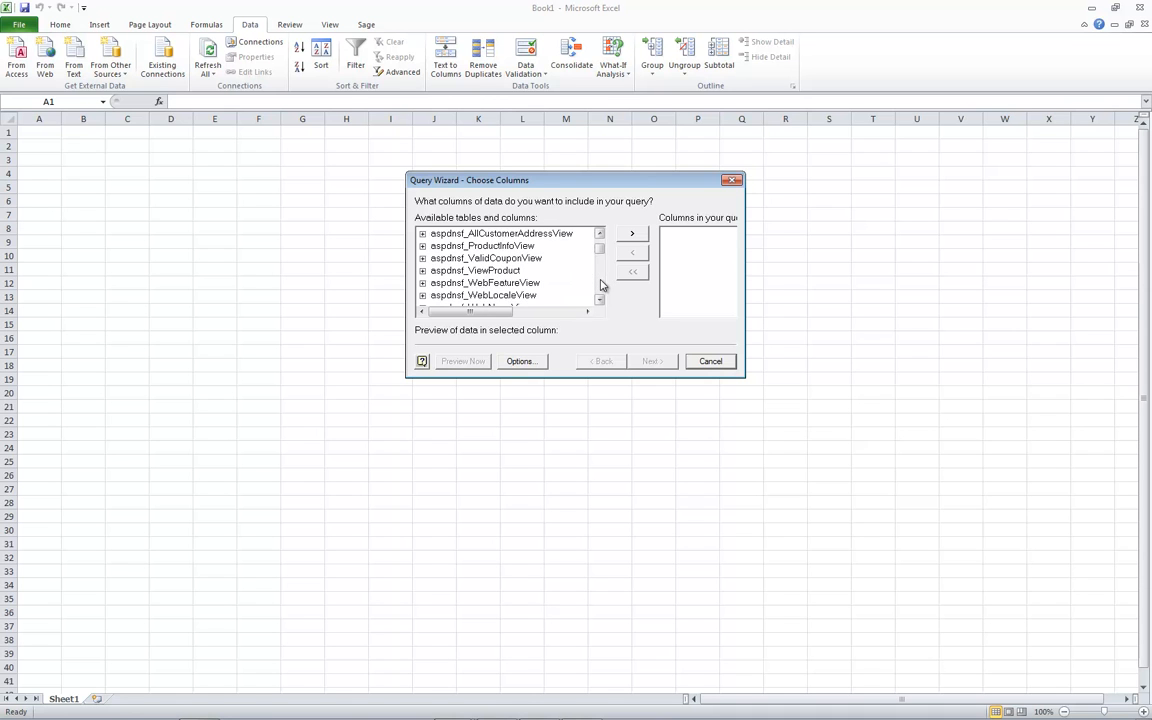
{"action": "scroll", "coordinate": [600, 287], "scroll_direction": "down", "scroll_amount": 12}
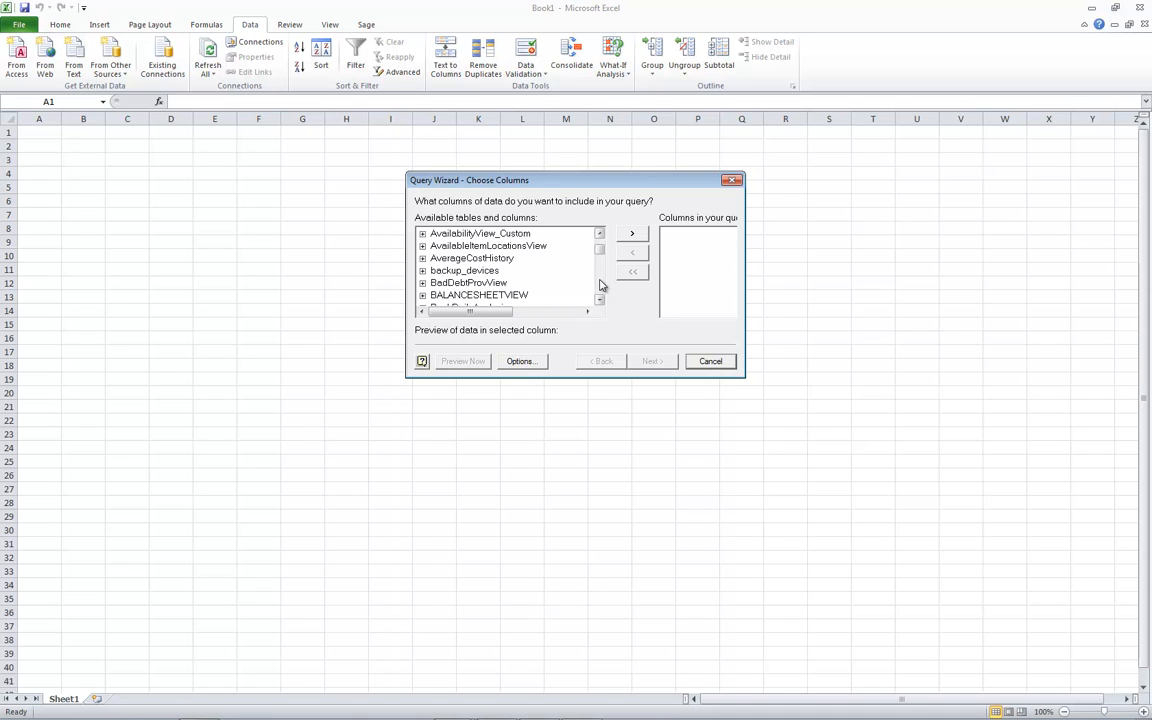
{"action": "scroll", "coordinate": [600, 287], "scroll_direction": "down", "scroll_amount": 12}
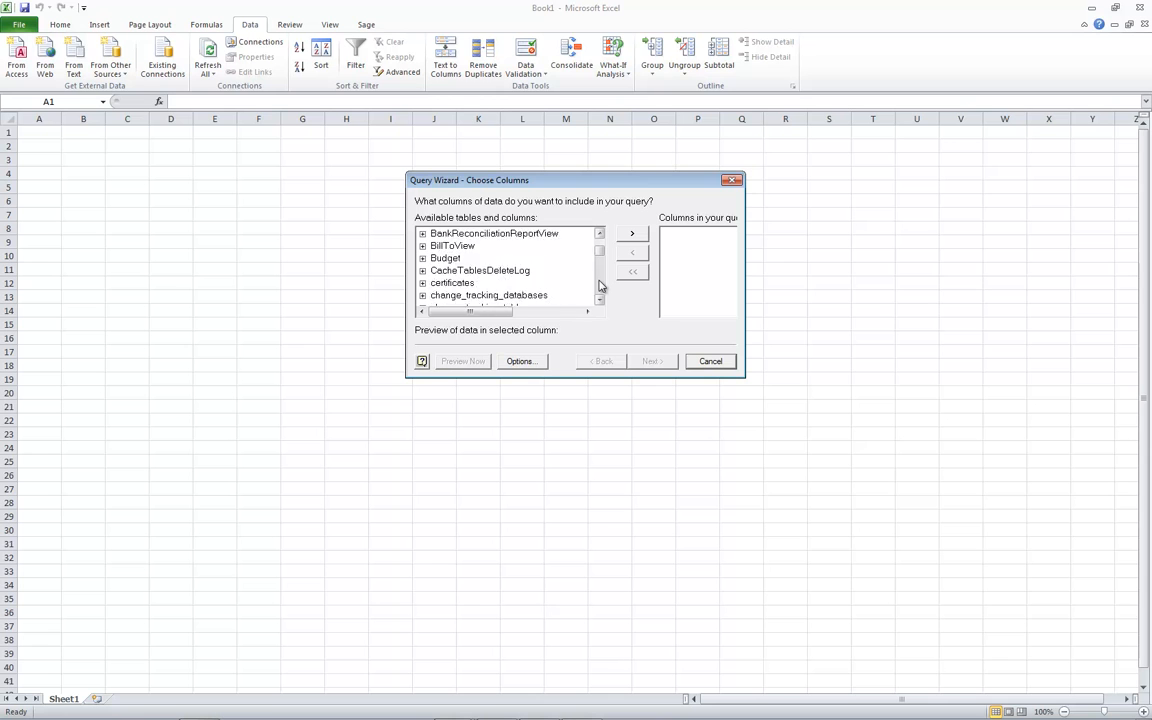
{"action": "scroll", "coordinate": [600, 287], "scroll_direction": "down", "scroll_amount": 12}
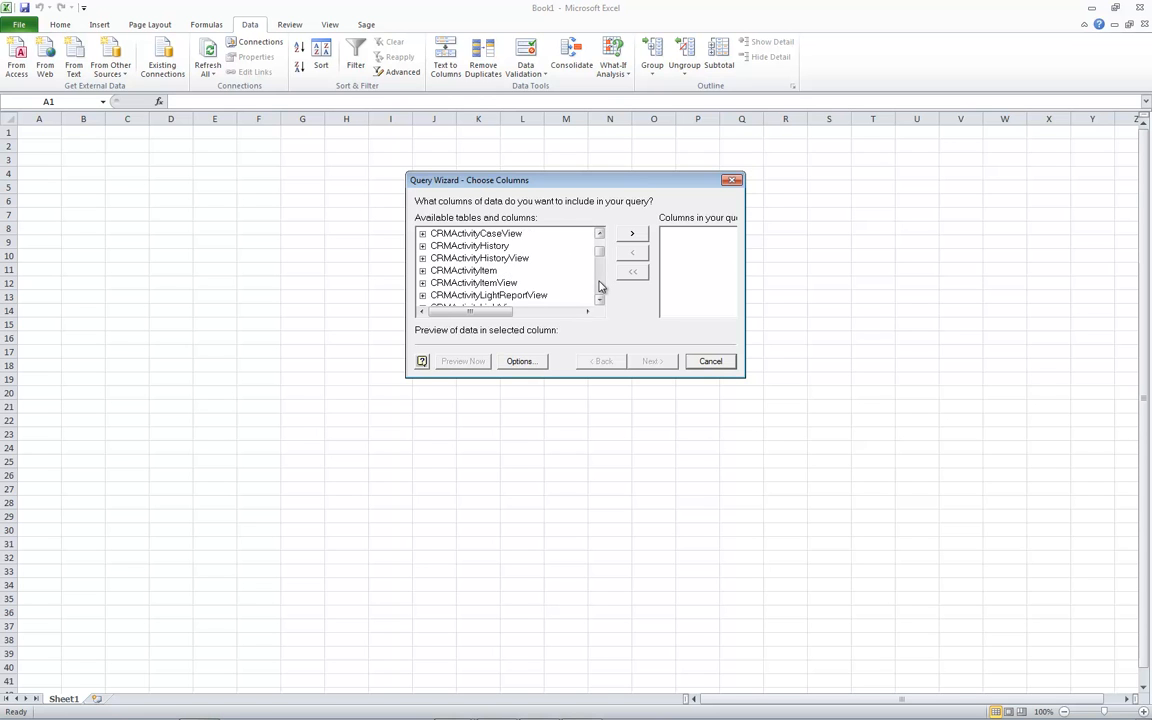
{"action": "left_click_drag", "start_coordinate": [603, 262], "coordinate": [603, 246]}
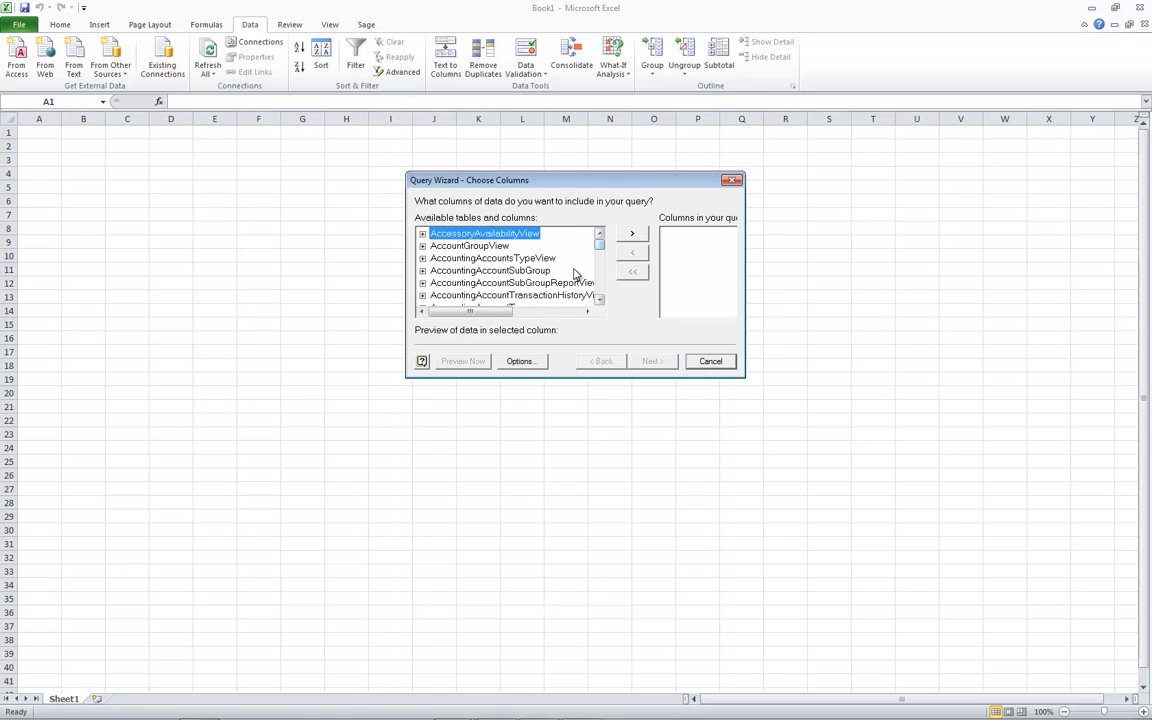
{"action": "left_click", "coordinate": [538, 294]}
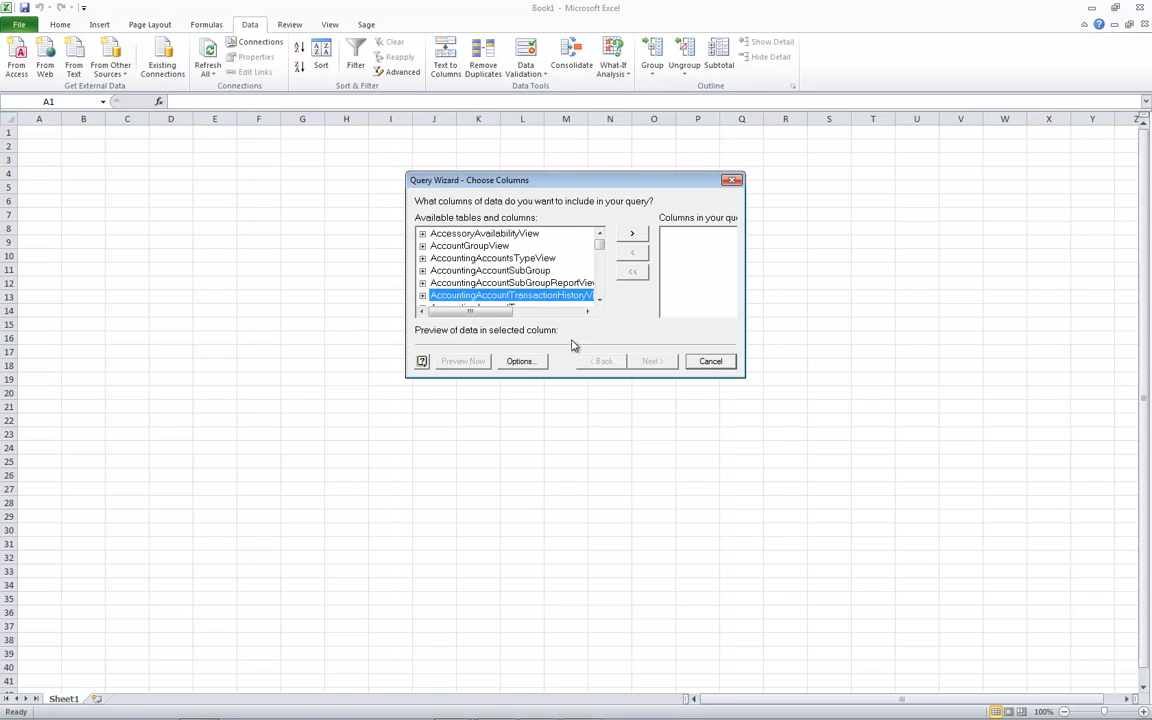
{"action": "left_click", "coordinate": [630, 235]}
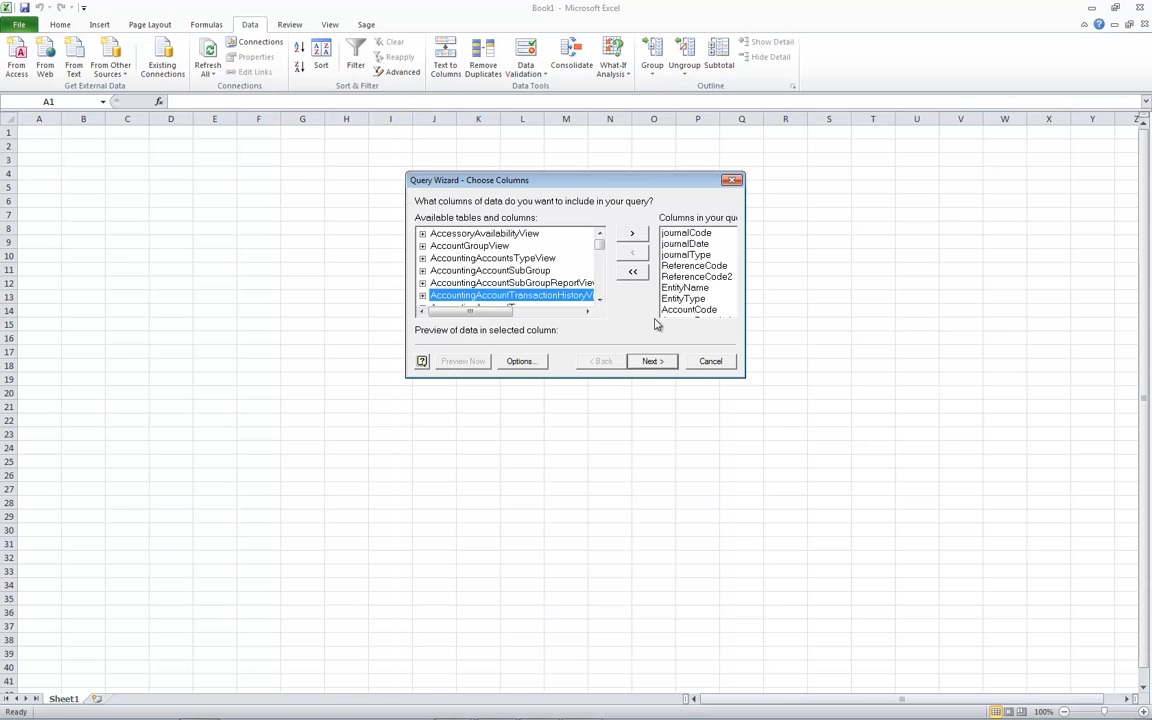
Step: Finish the query without filters or sorting and return its data to the worksheet as a table
{"action": "left_click", "coordinate": [650, 362]}
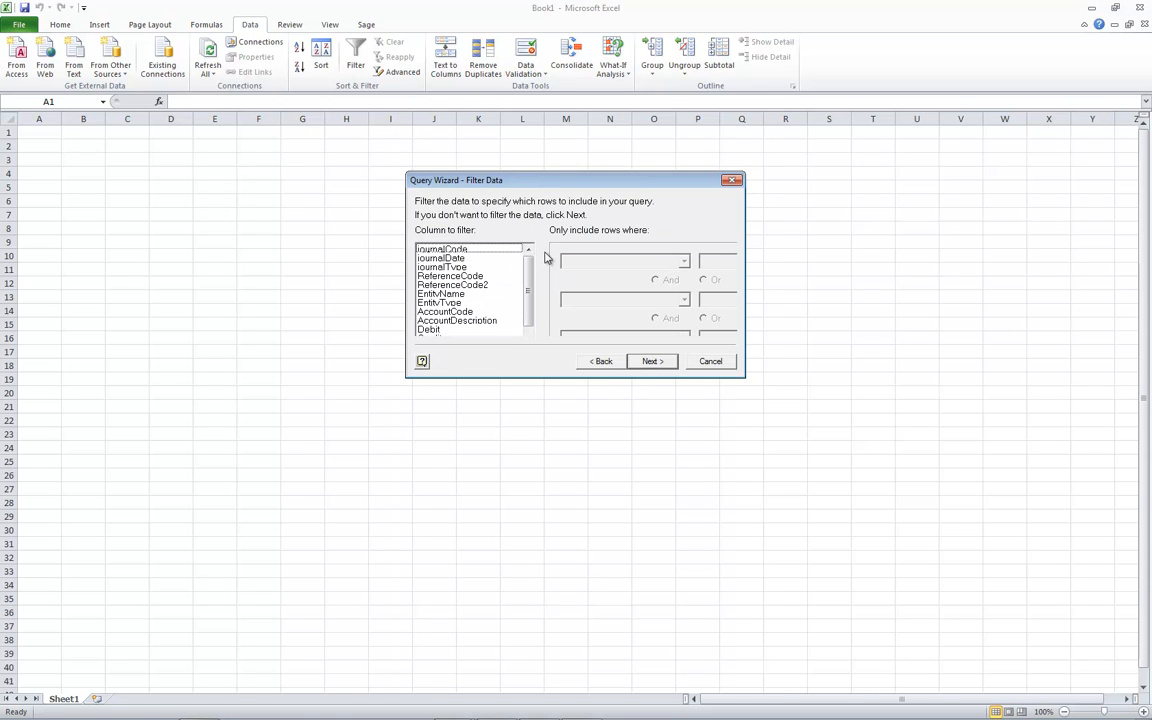
{"action": "left_click", "coordinate": [661, 364]}
{"action": "left_click", "coordinate": [661, 364]}
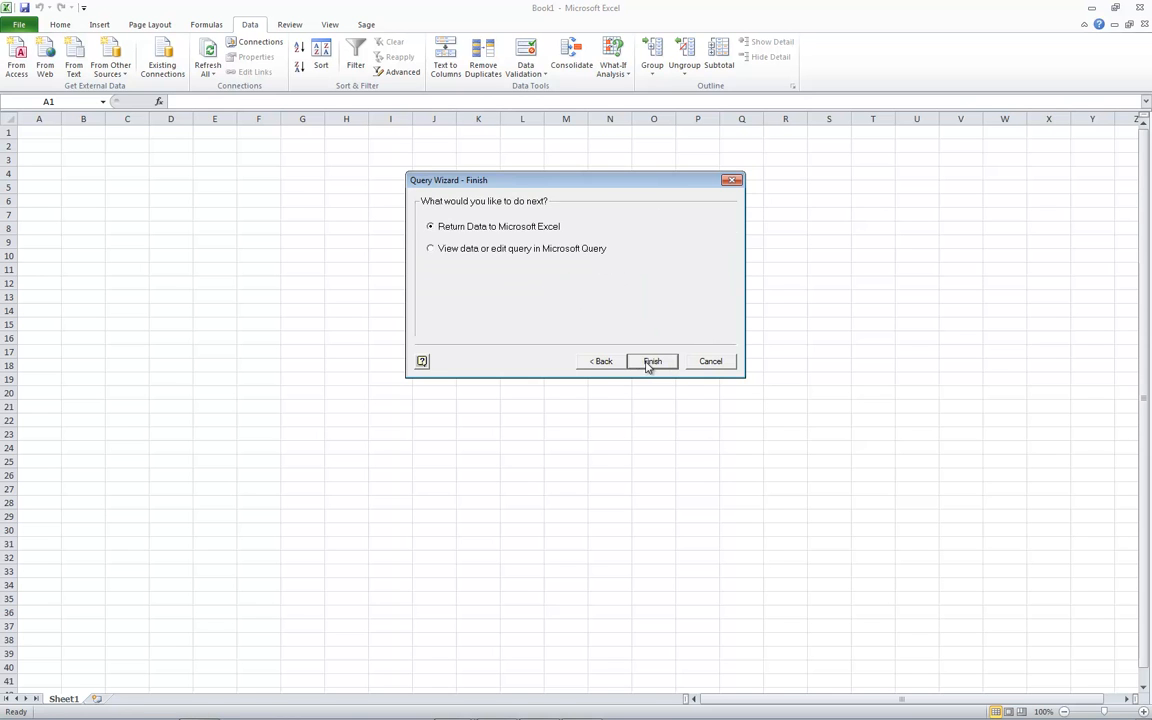
{"action": "left_click", "coordinate": [651, 361]}
{"action": "left_click", "coordinate": [212, 413]}
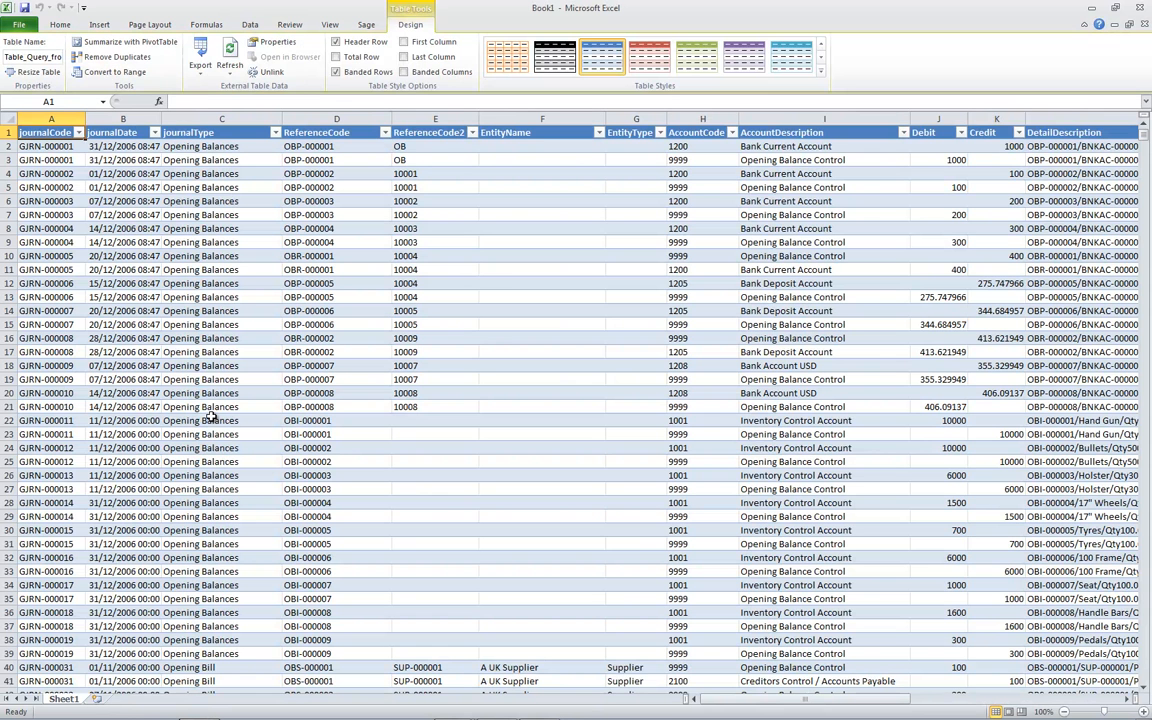
Step: Examine the imported transaction columns across row 22, from journal code through debit, credit and period details to the tax columns
{"action": "left_click", "coordinate": [117, 420]}
{"action": "key", "text": "Left"}
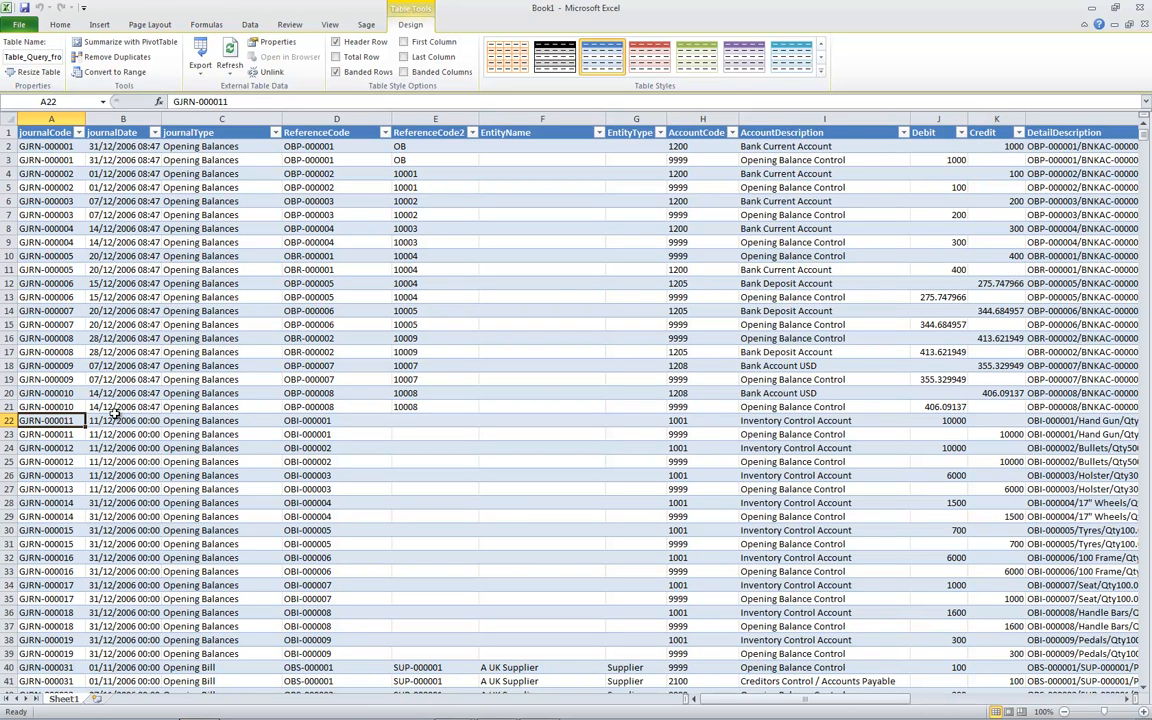
{"action": "key", "text": "Right"}
{"action": "key", "text": "Right"}
{"action": "key", "text": "Right"}
{"action": "key", "text": "Right"}
{"action": "key", "text": "Right"}
{"action": "key", "text": "Right"}
{"action": "key", "text": "Right"}
{"action": "key", "text": "Right"}
{"action": "key", "text": "Right"}
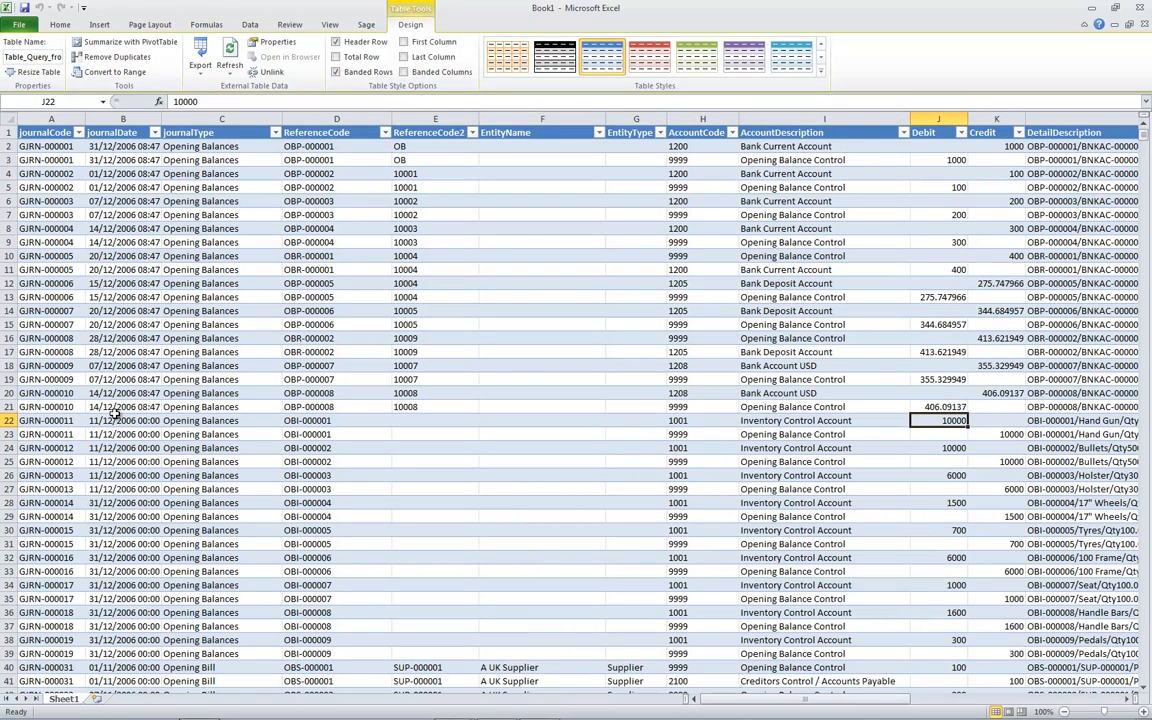
{"action": "key", "text": "Right"}
{"action": "key", "text": "Right"}
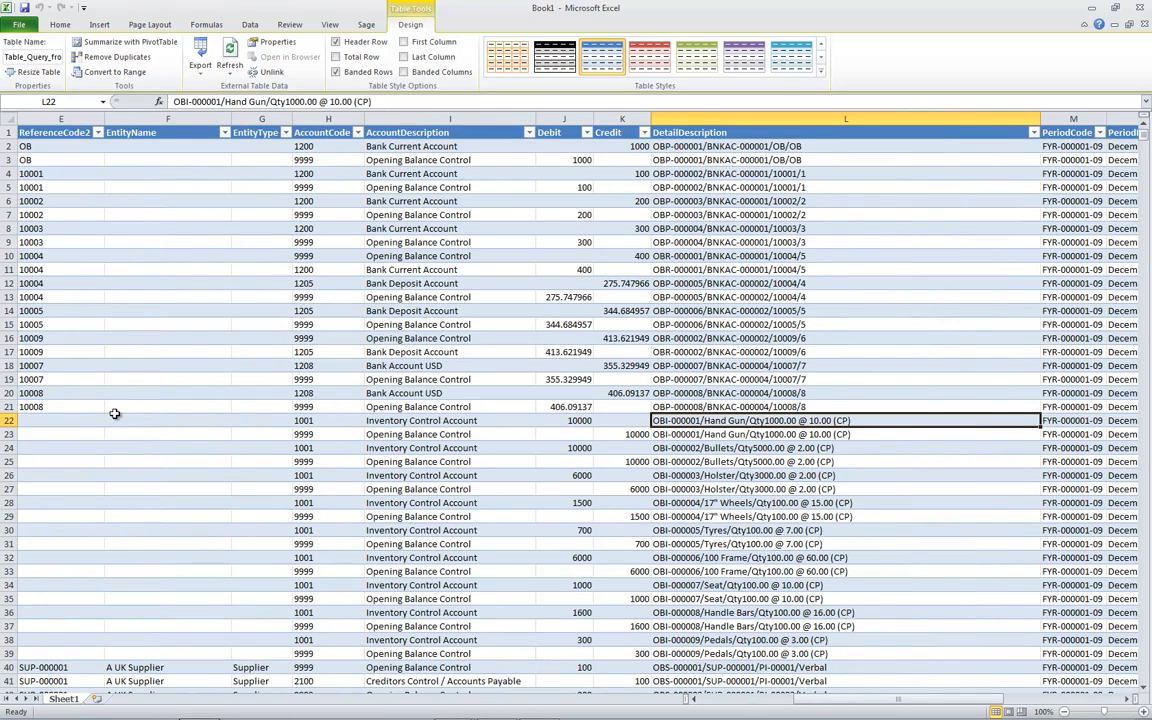
{"action": "key", "text": "Right"}
{"action": "key", "text": "Right"}
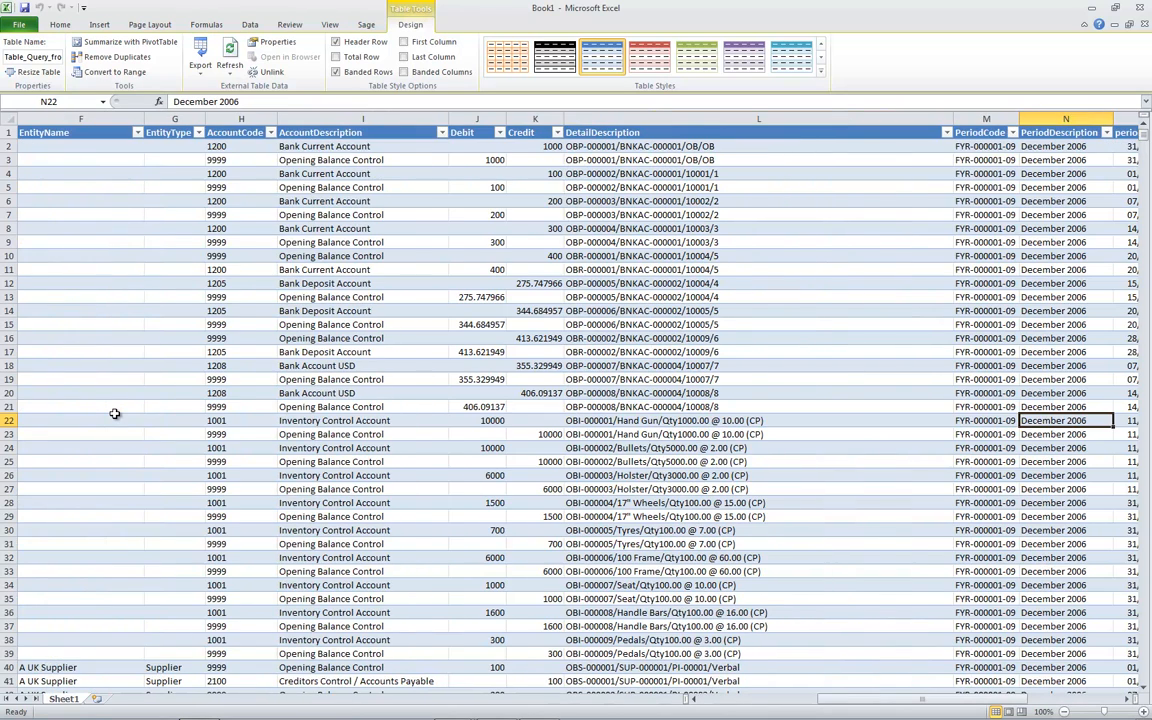
{"action": "key", "text": "Right"}
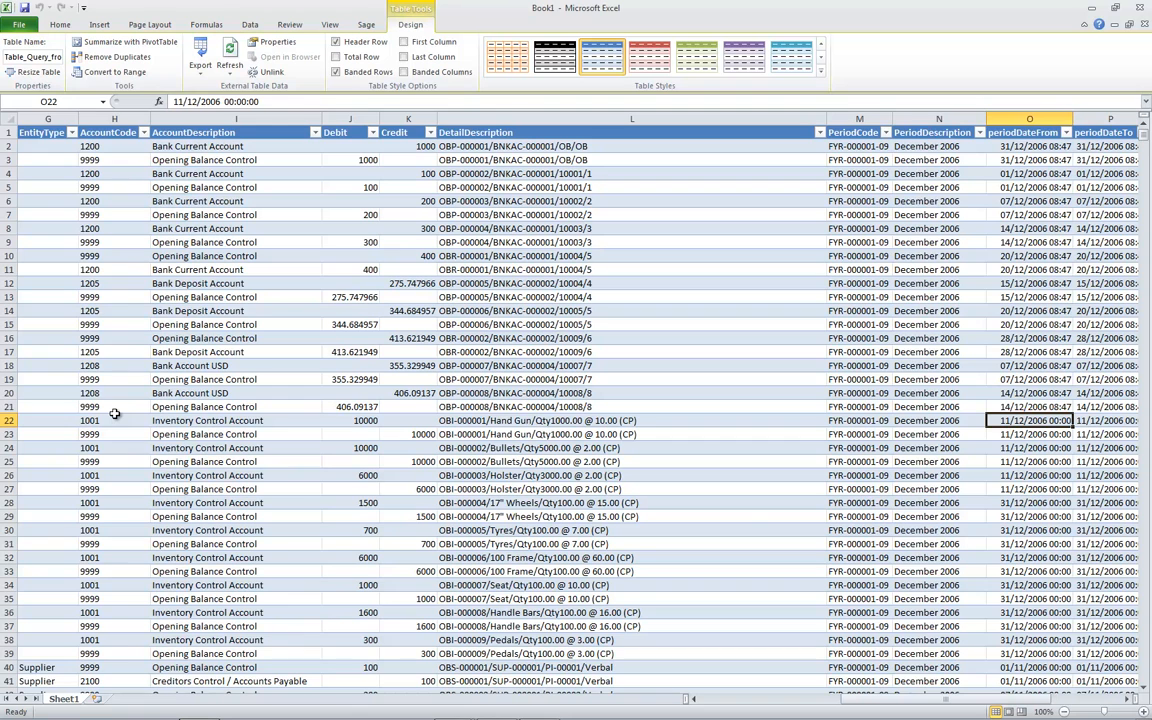
{"action": "key", "text": "Right"}
{"action": "key", "text": "Right"}
{"action": "key", "text": "Left"}
{"action": "key", "text": "Left"}
{"action": "key", "text": "Left"}
{"action": "key", "text": "Left"}
{"action": "key", "text": "Left"}
{"action": "key", "text": "Left"}
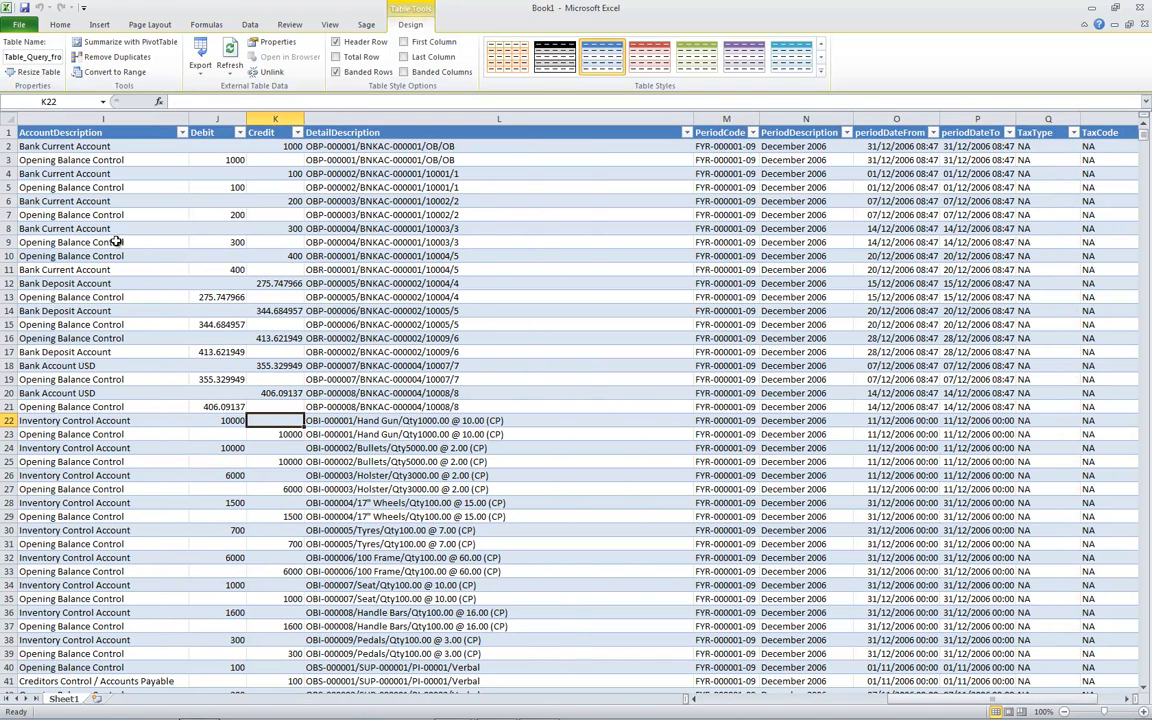
Step: Insert a new table column between the Credit and DetailDescription columns
{"action": "left_click", "coordinate": [320, 134]}
{"action": "right_click", "coordinate": [323, 137]}
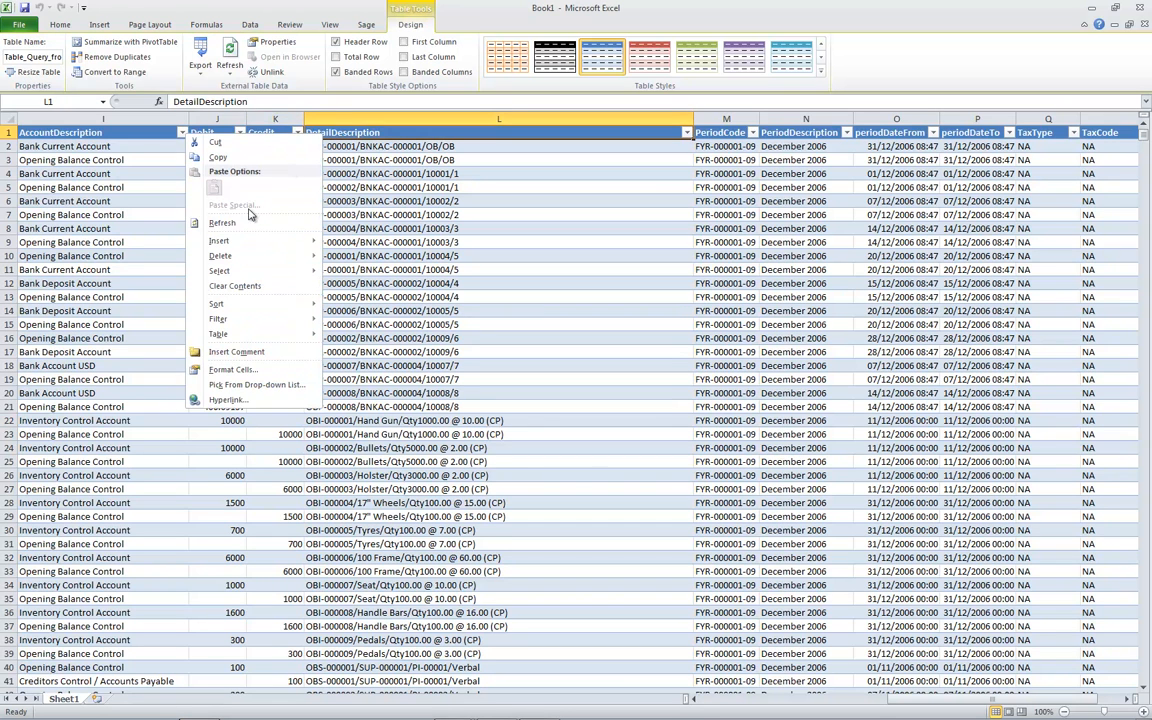
{"action": "mouse_move", "coordinate": [240, 242]}
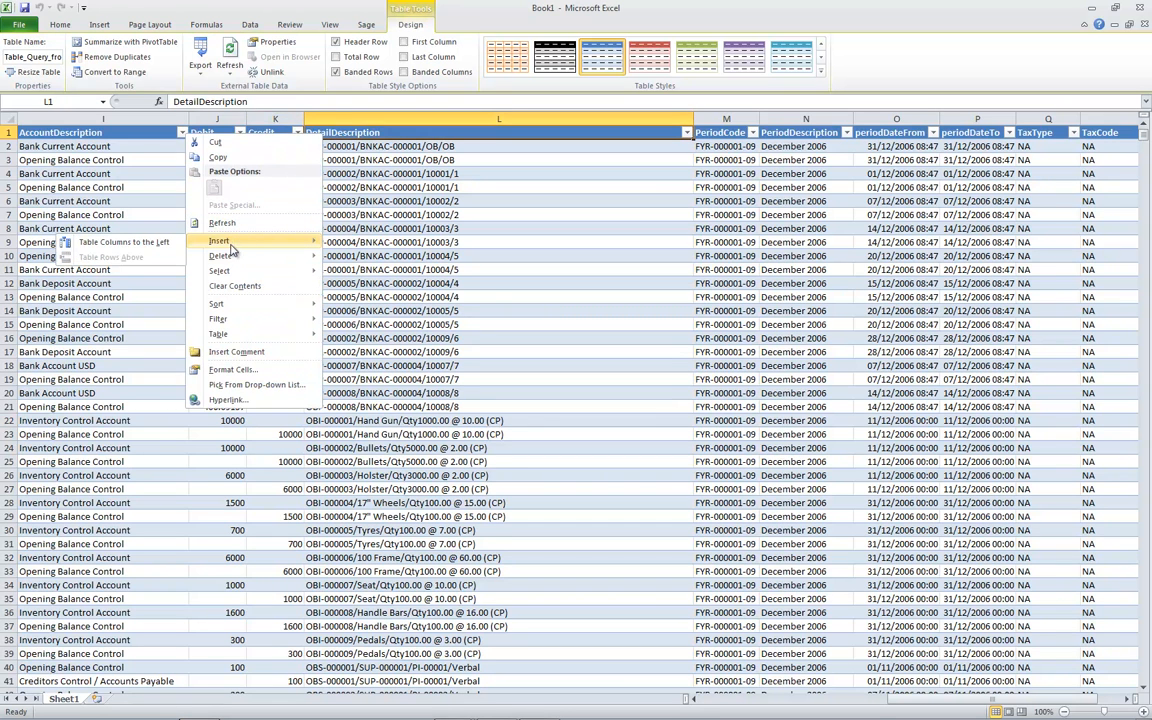
{"action": "left_click", "coordinate": [160, 243]}
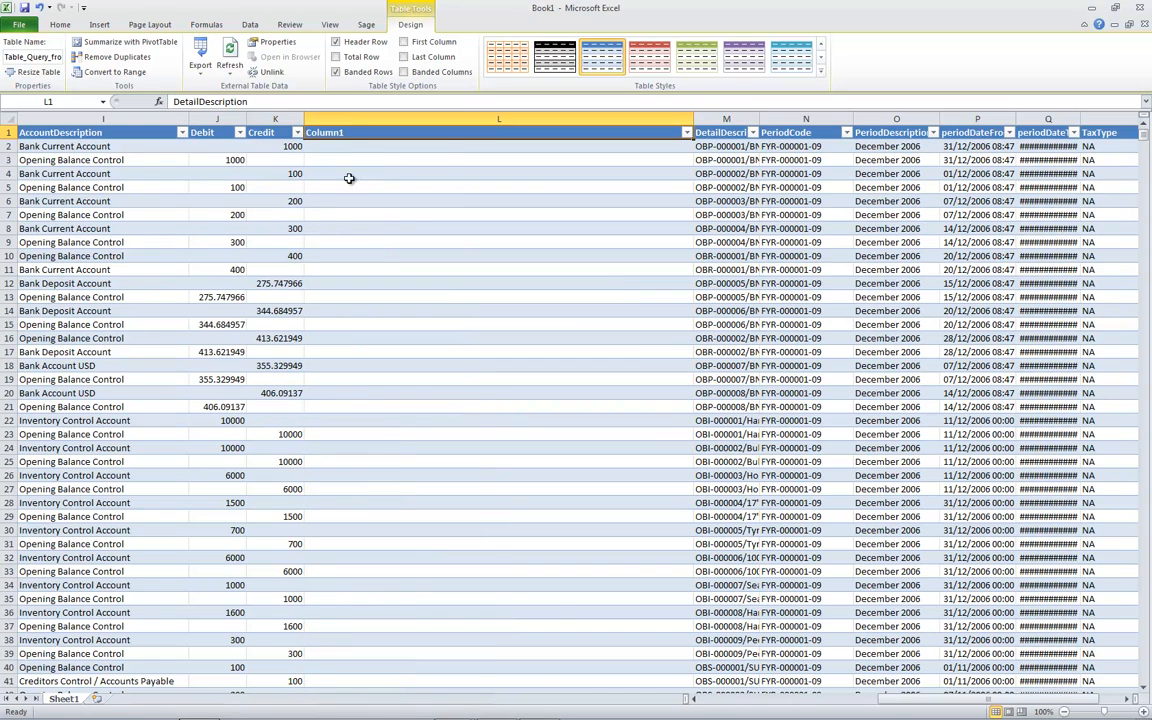
{"action": "left_click", "coordinate": [345, 146]}
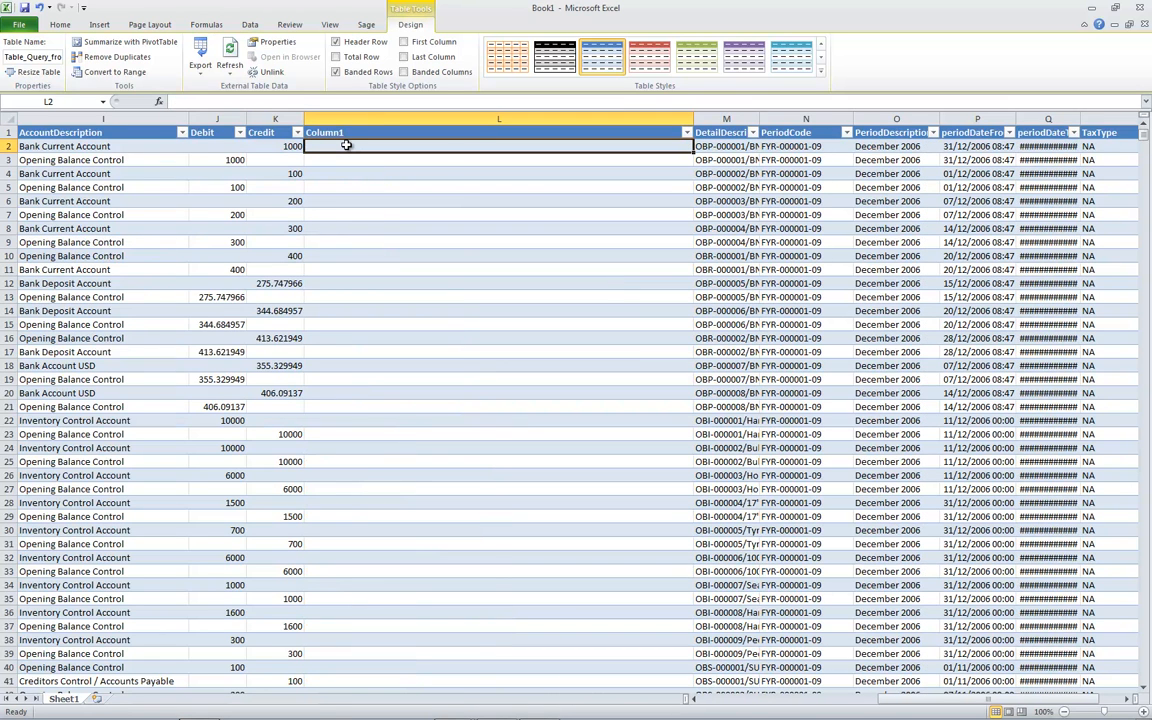
{"action": "type", "text": "="}
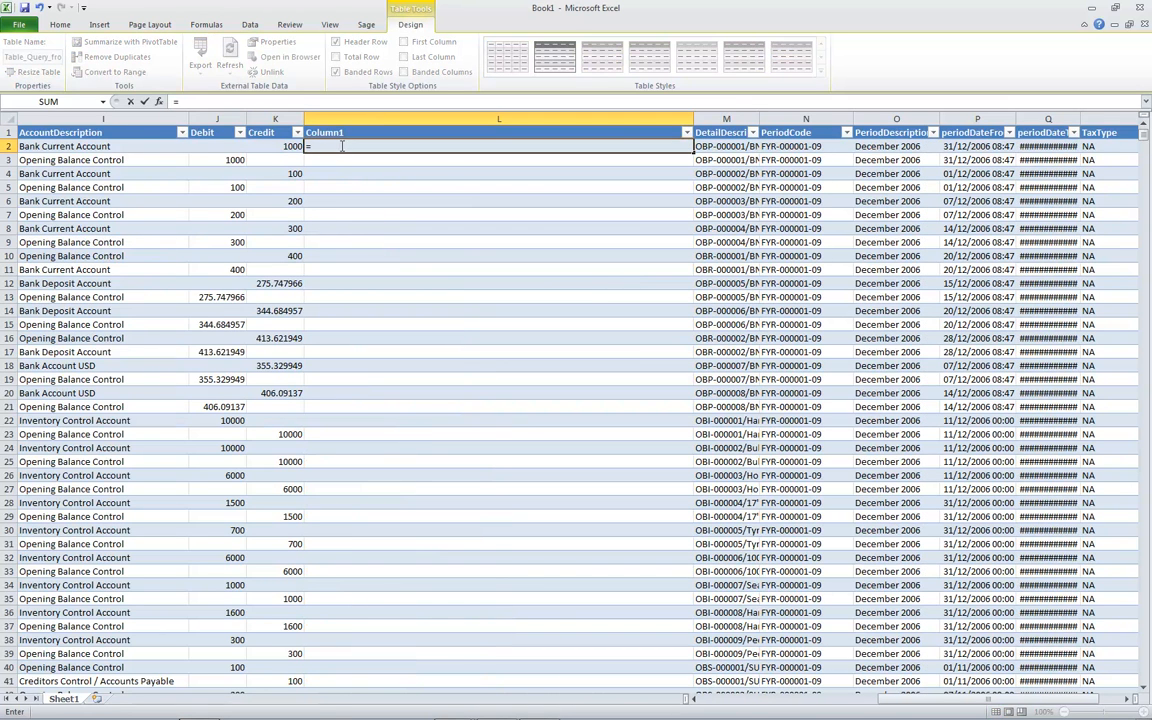
{"action": "left_click", "coordinate": [231, 146]}
{"action": "type", "text": "-"}
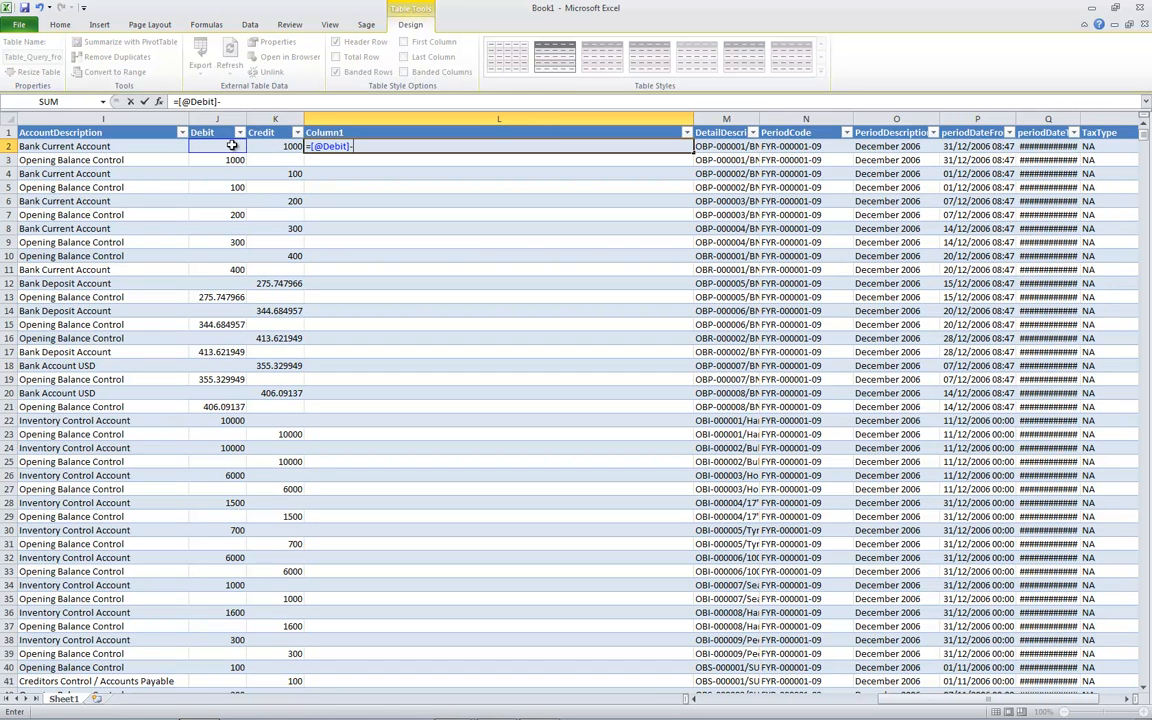
{"action": "left_click", "coordinate": [262, 147]}
{"action": "key", "text": "Return"}
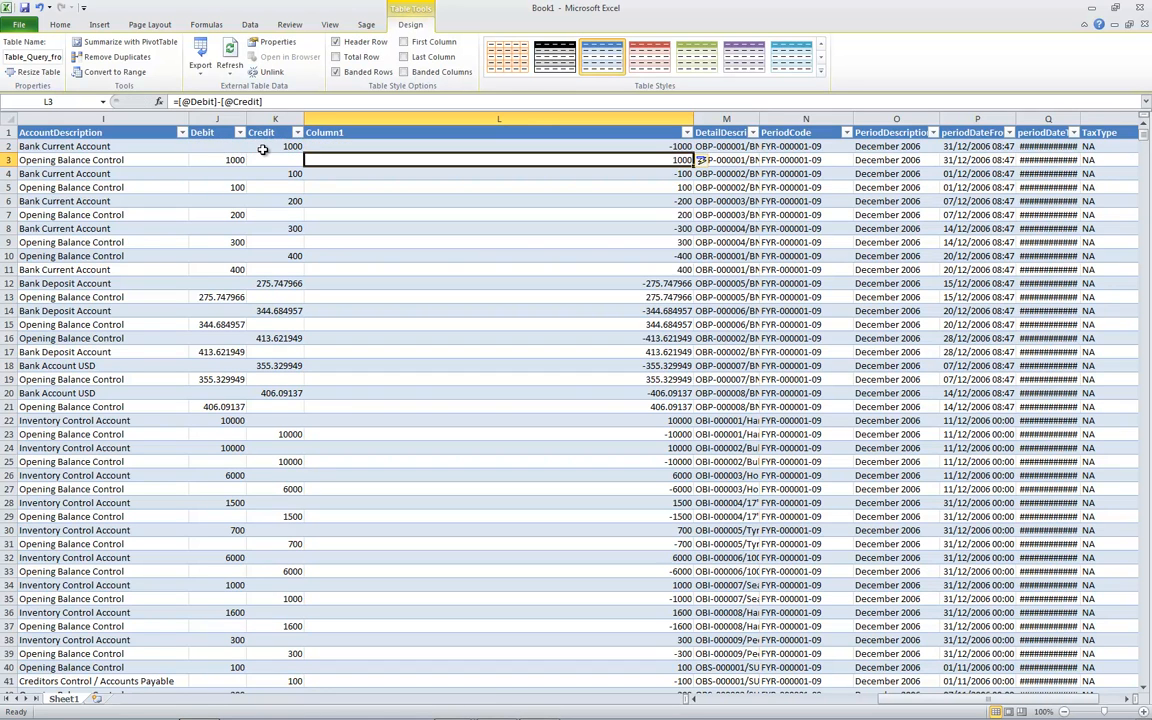
Step: Create a PivotTable from the query table on a new worksheet, with AccountDescription as row labels and the sum of Column1 as values
{"action": "left_click", "coordinate": [305, 131]}
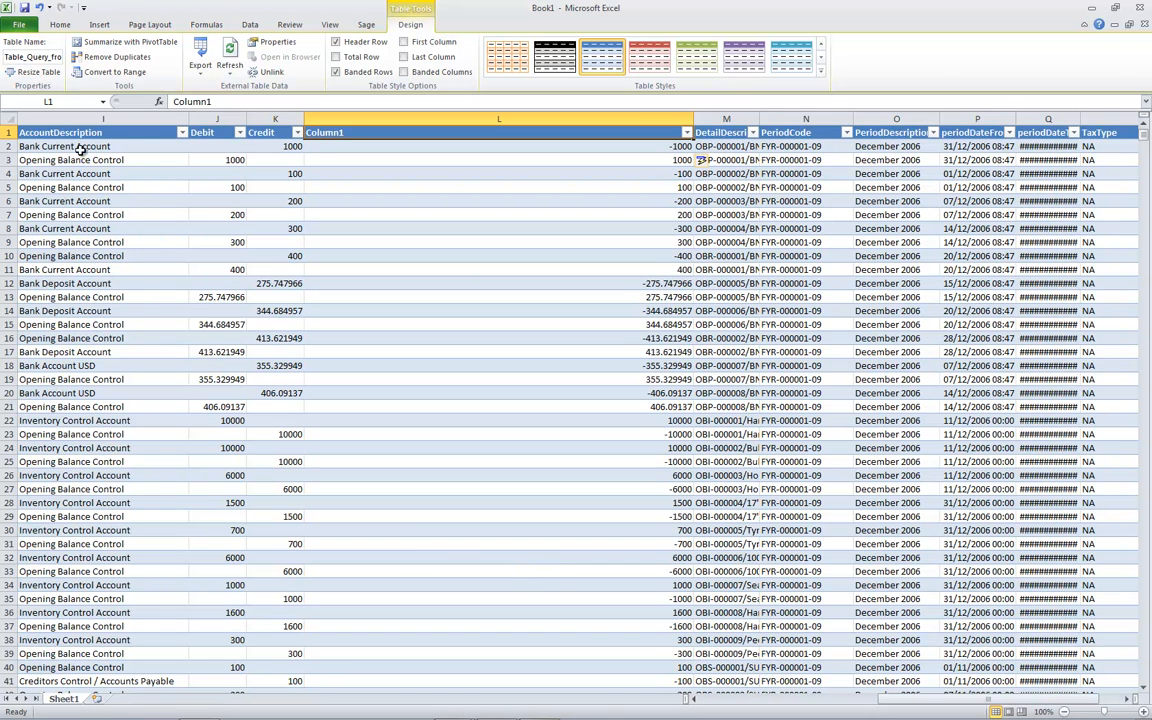
{"action": "left_click", "coordinate": [99, 24]}
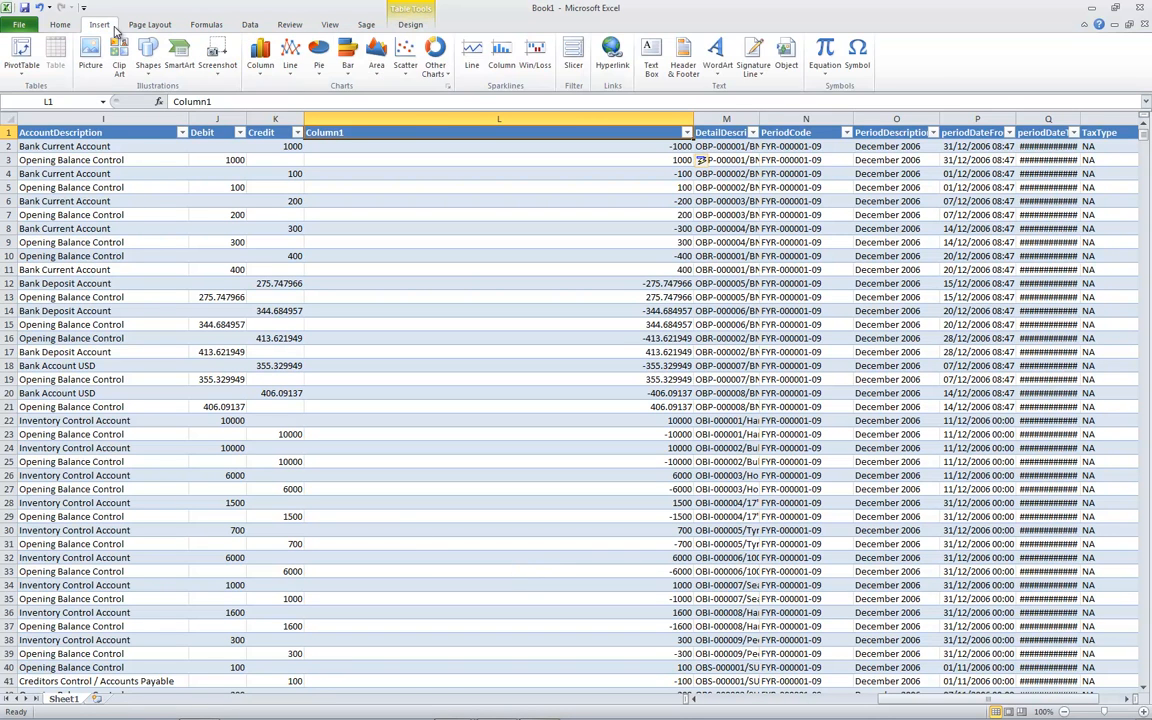
{"action": "left_click", "coordinate": [22, 55]}
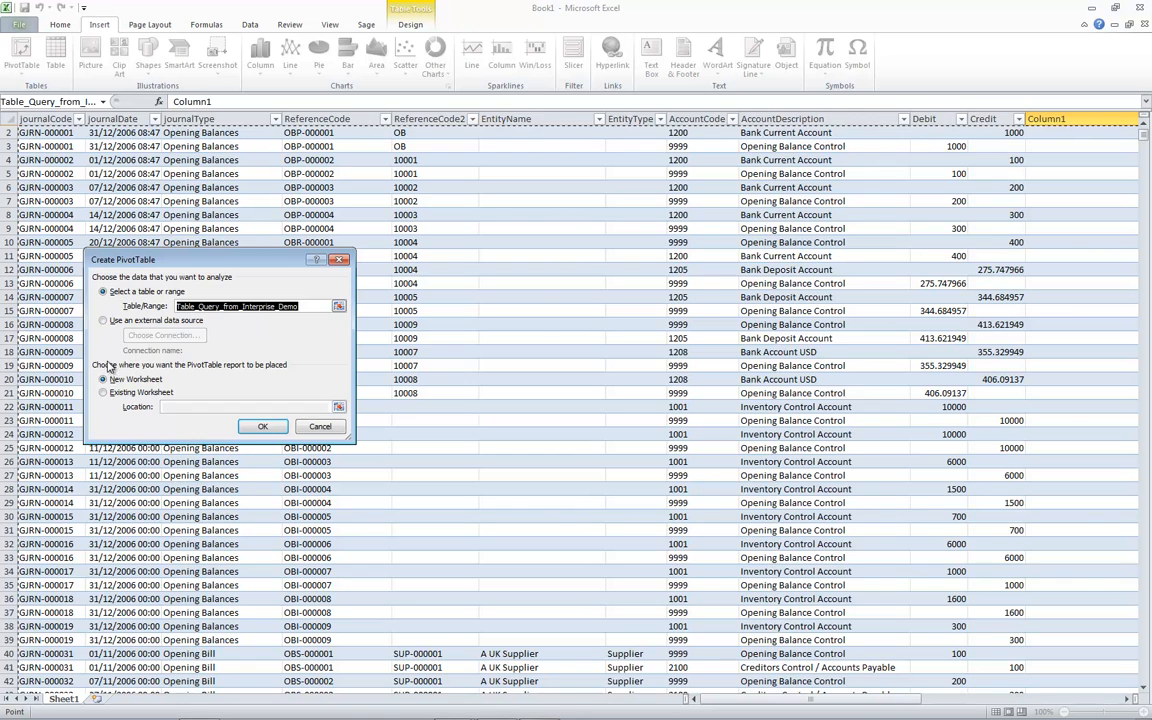
{"action": "left_click", "coordinate": [262, 426]}
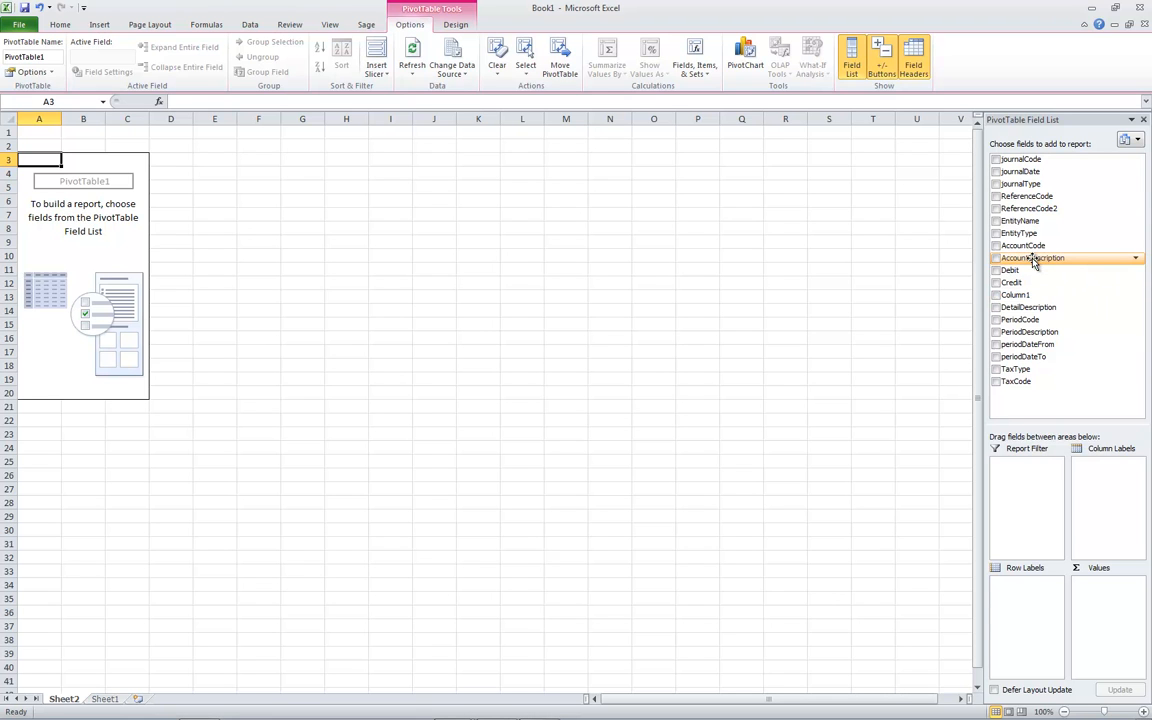
{"action": "left_click_drag", "start_coordinate": [1033, 258], "coordinate": [1035, 613]}
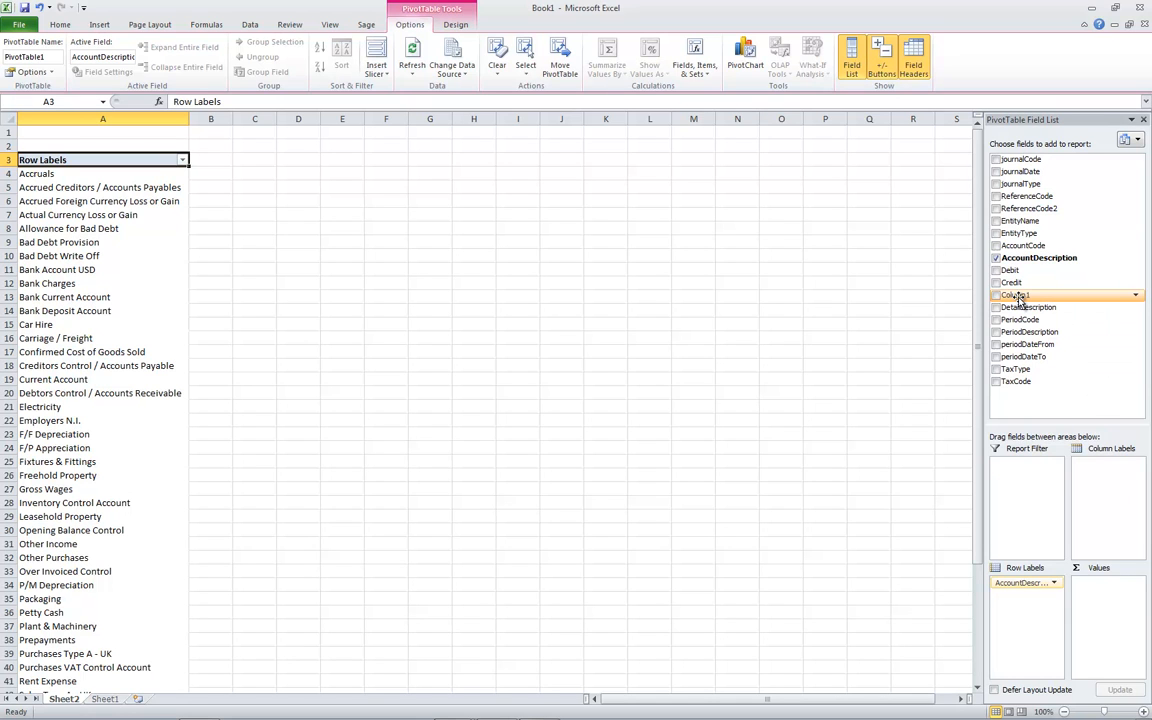
{"action": "left_click_drag", "start_coordinate": [1017, 297], "coordinate": [1105, 593]}
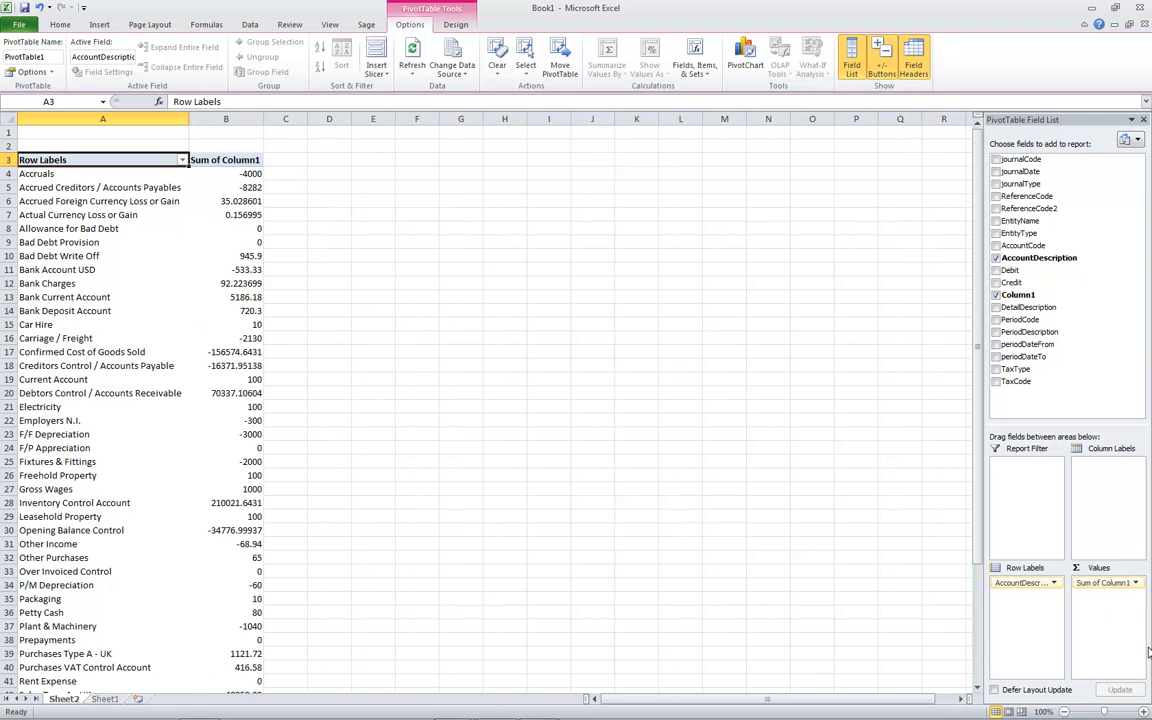
{"action": "left_click", "coordinate": [1127, 584]}
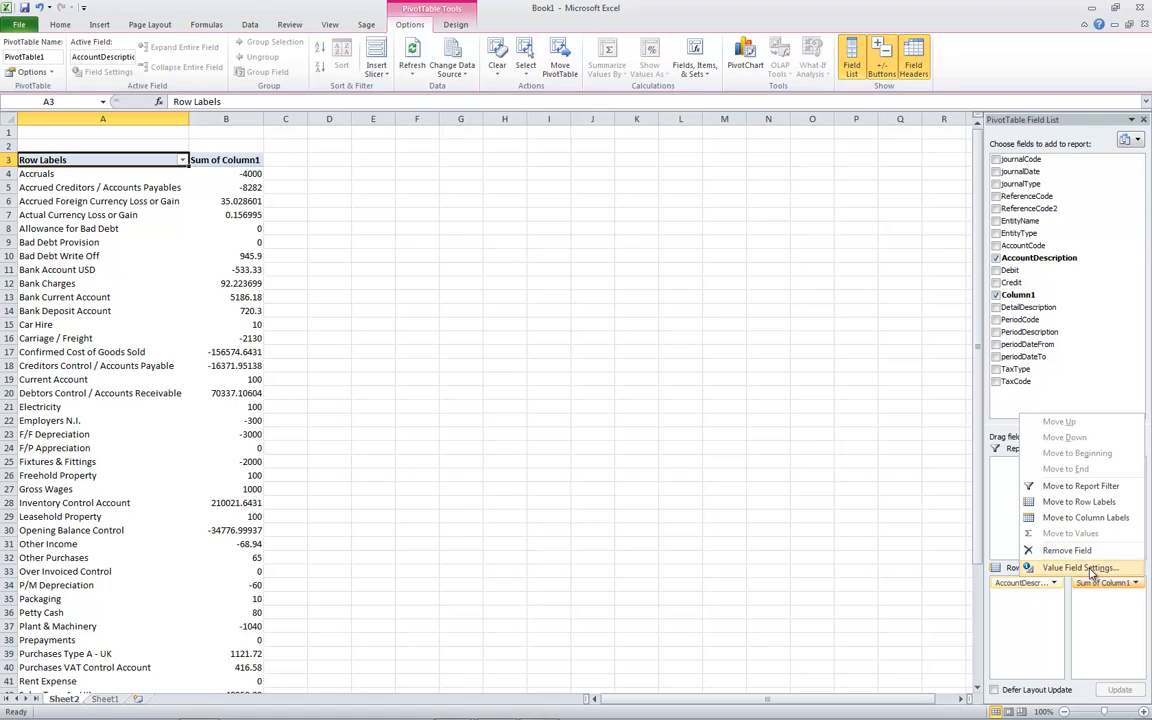
{"action": "left_click", "coordinate": [1080, 567]}
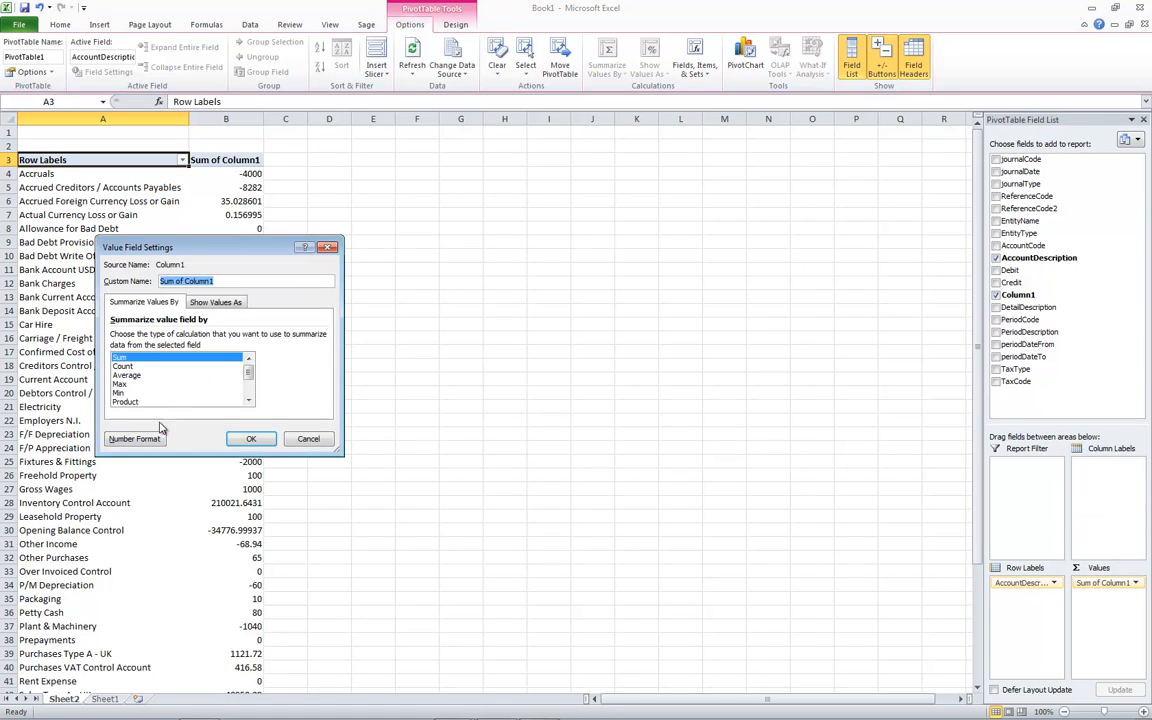
{"action": "left_click", "coordinate": [252, 440]}
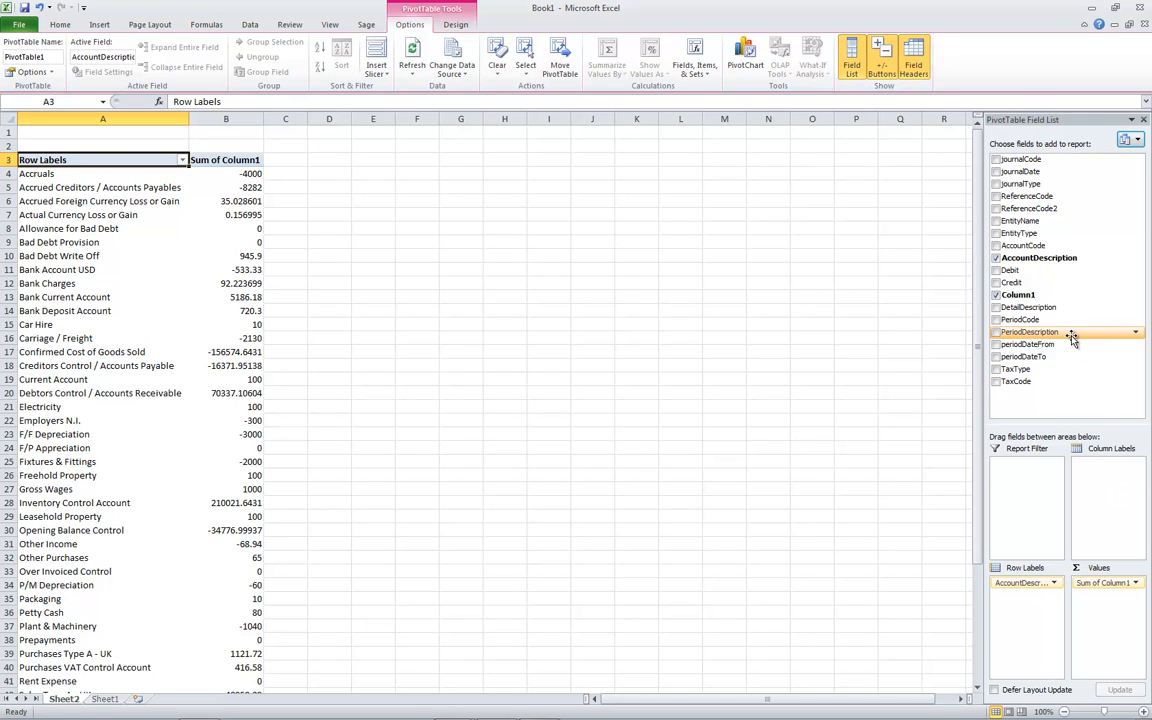
Step: Try journalDate as the PivotTable's column labels, and replace it with PeriodDescription
{"action": "left_click_drag", "start_coordinate": [1020, 173], "coordinate": [1097, 492]}
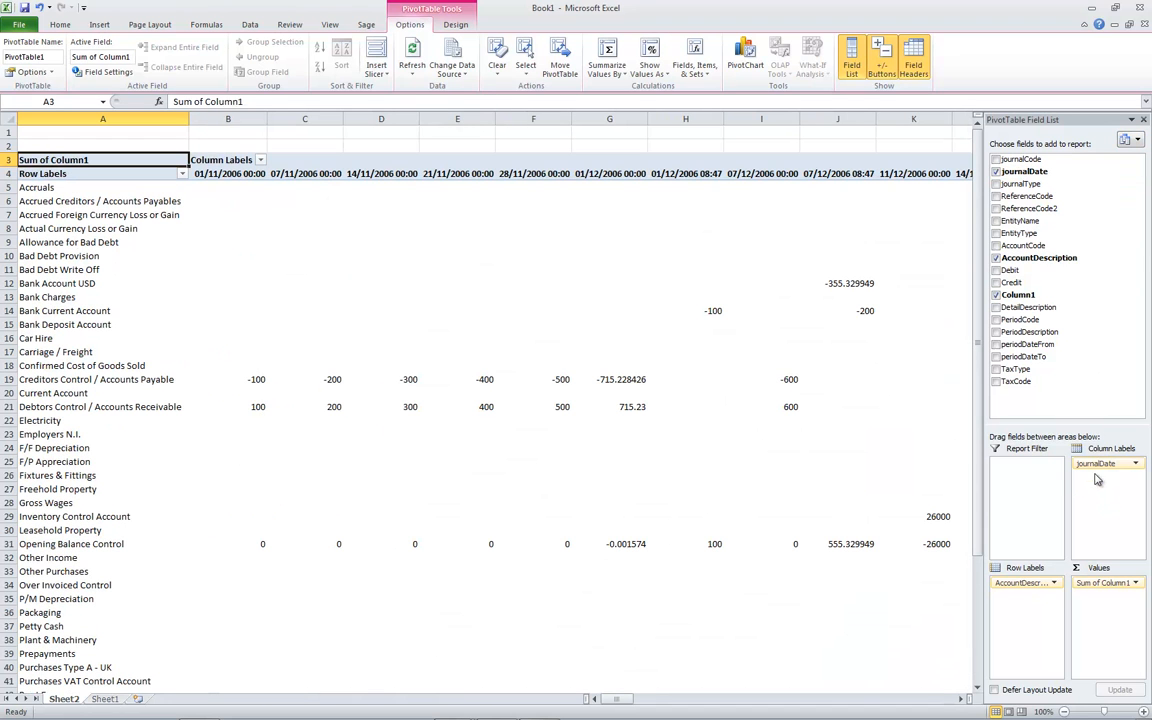
{"action": "left_click_drag", "start_coordinate": [1097, 468], "coordinate": [985, 254]}
{"action": "left_click_drag", "start_coordinate": [1043, 326], "coordinate": [1106, 480]}
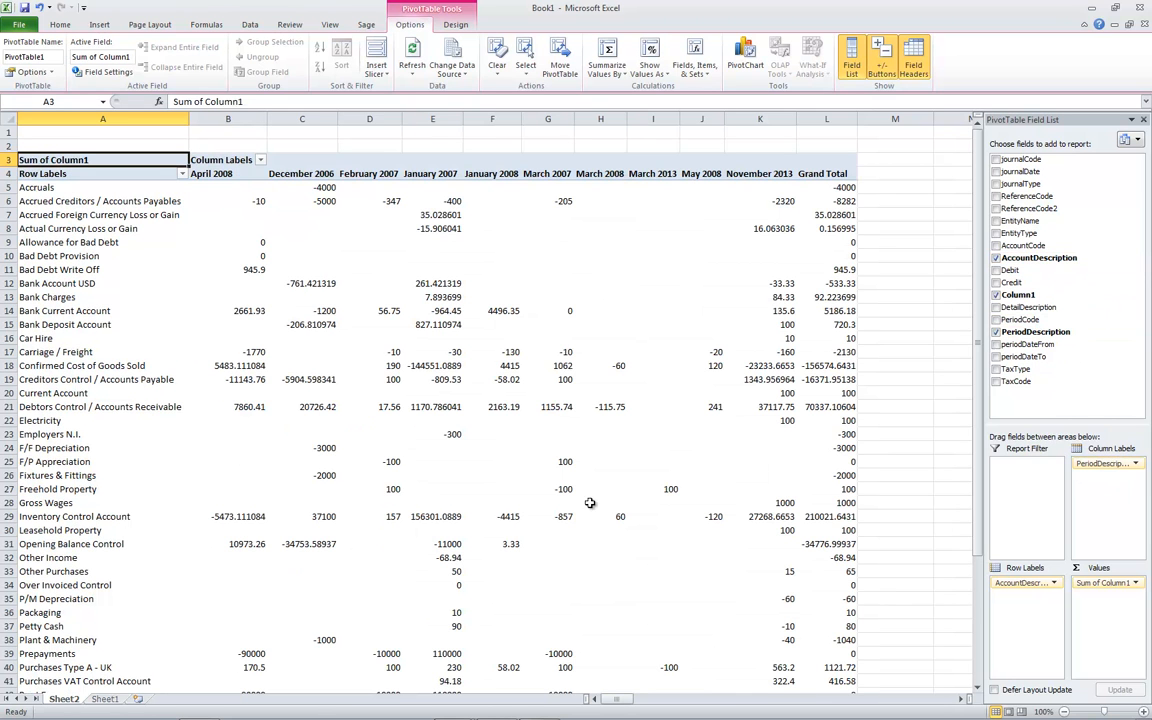
Step: Format PivotTable columns B to L as Number with 2 decimal places
{"action": "left_click_drag", "start_coordinate": [228, 118], "coordinate": [857, 118]}
{"action": "right_click", "coordinate": [596, 301]}
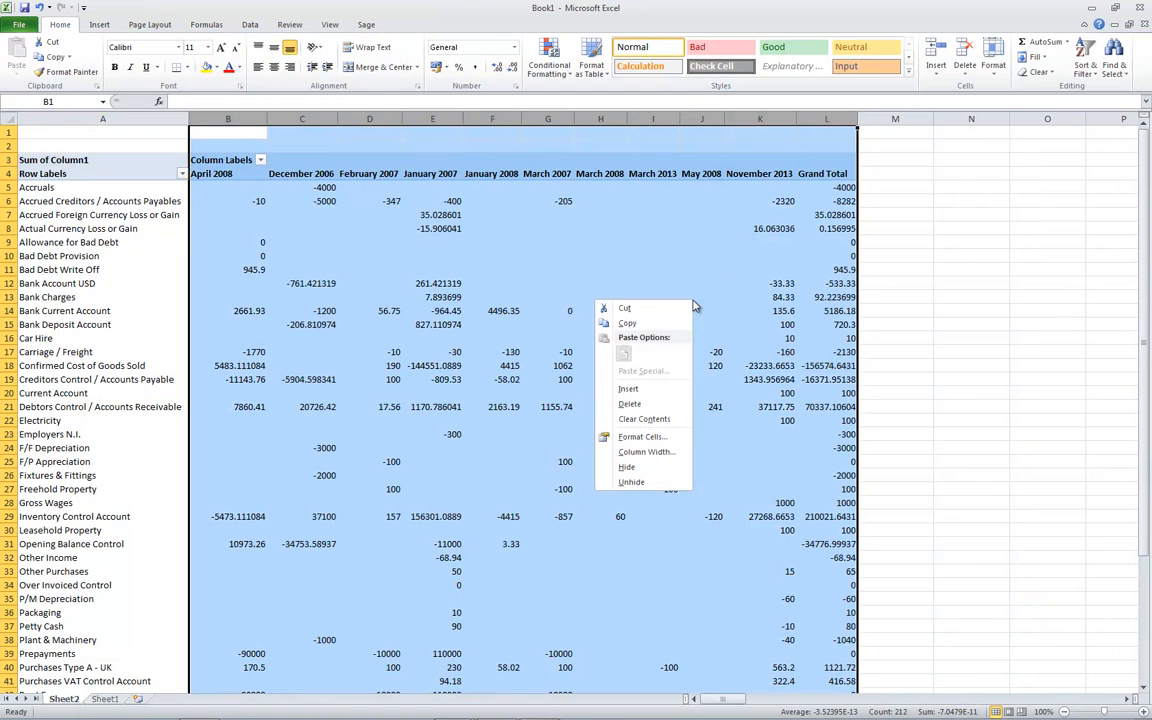
{"action": "left_click", "coordinate": [631, 437]}
{"action": "left_click", "coordinate": [497, 341]}
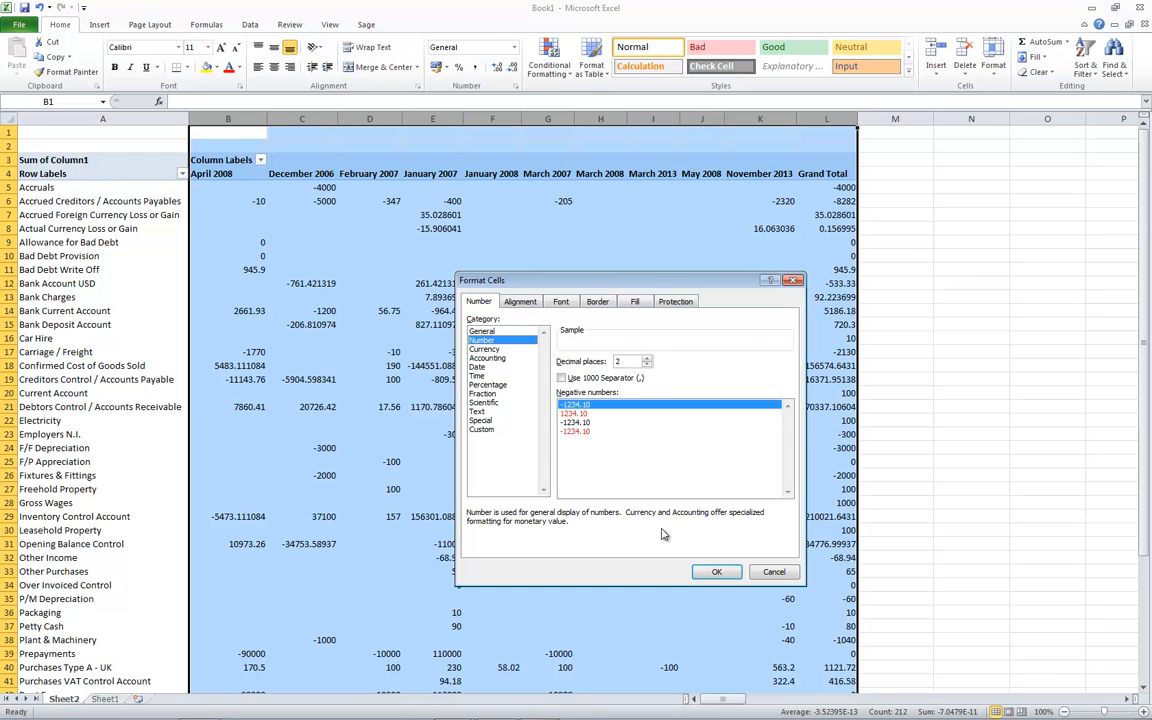
{"action": "left_click", "coordinate": [716, 571]}
{"action": "left_click", "coordinate": [605, 471]}
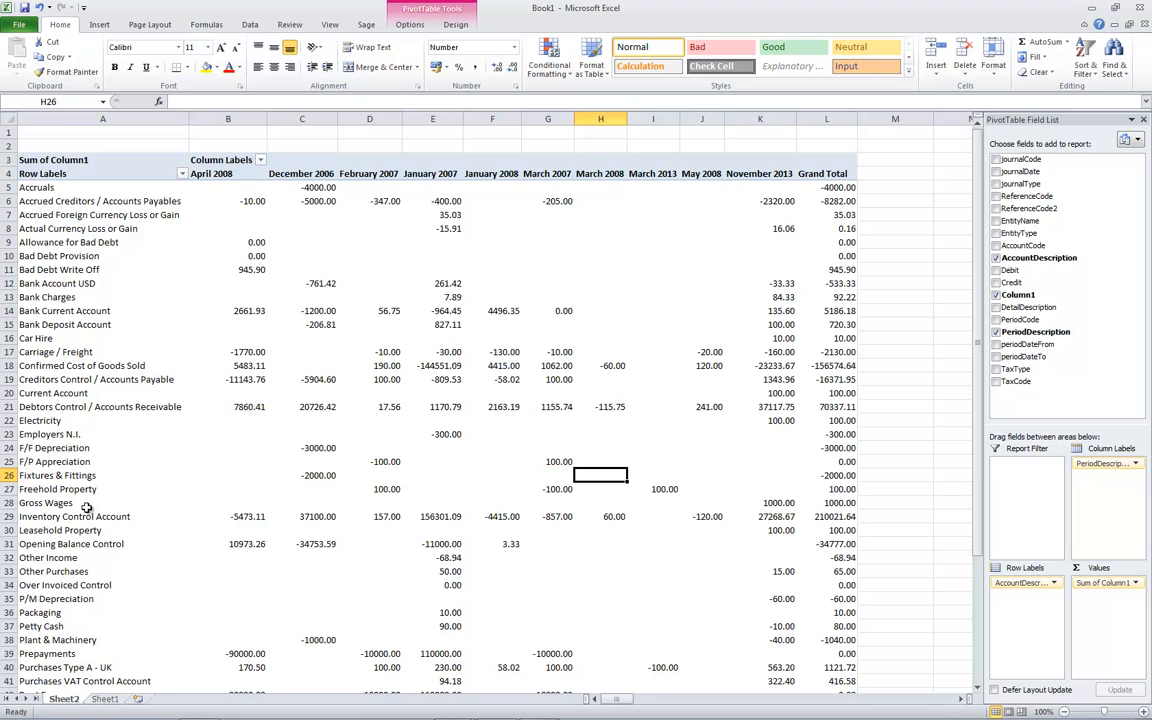
Step: Add EntityName as a second row label beneath AccountDescription, and collapse the entire AccountDescription field
{"action": "left_click", "coordinate": [55, 422]}
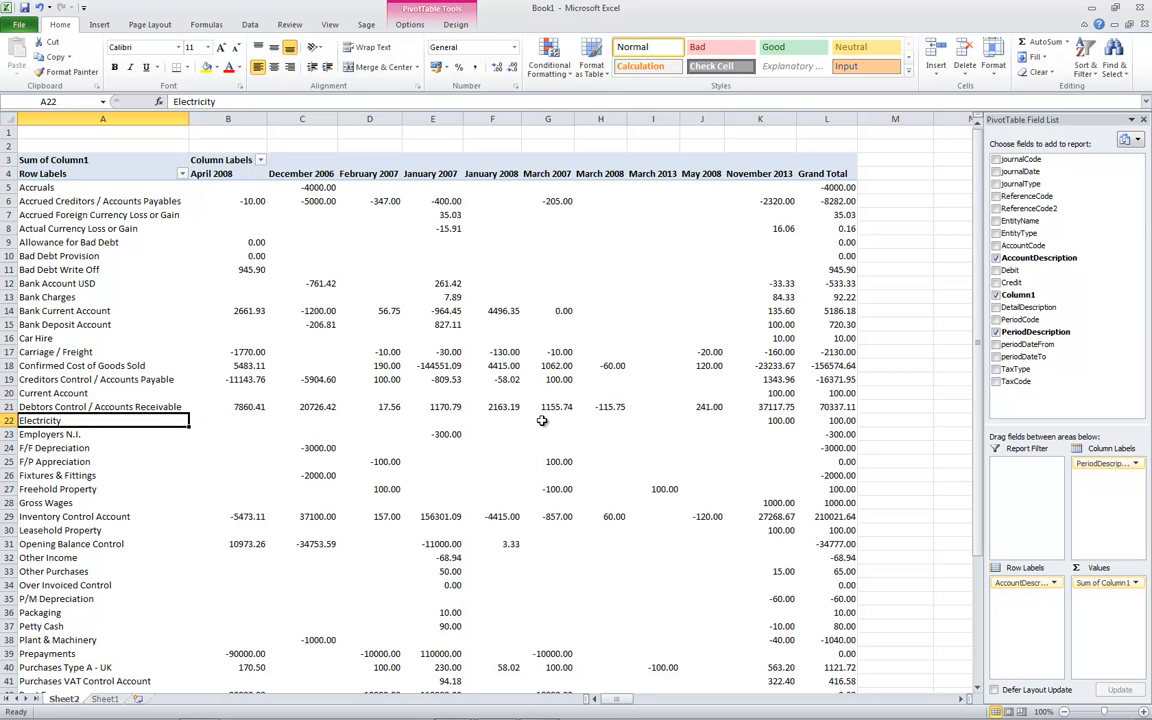
{"action": "left_click", "coordinate": [745, 420]}
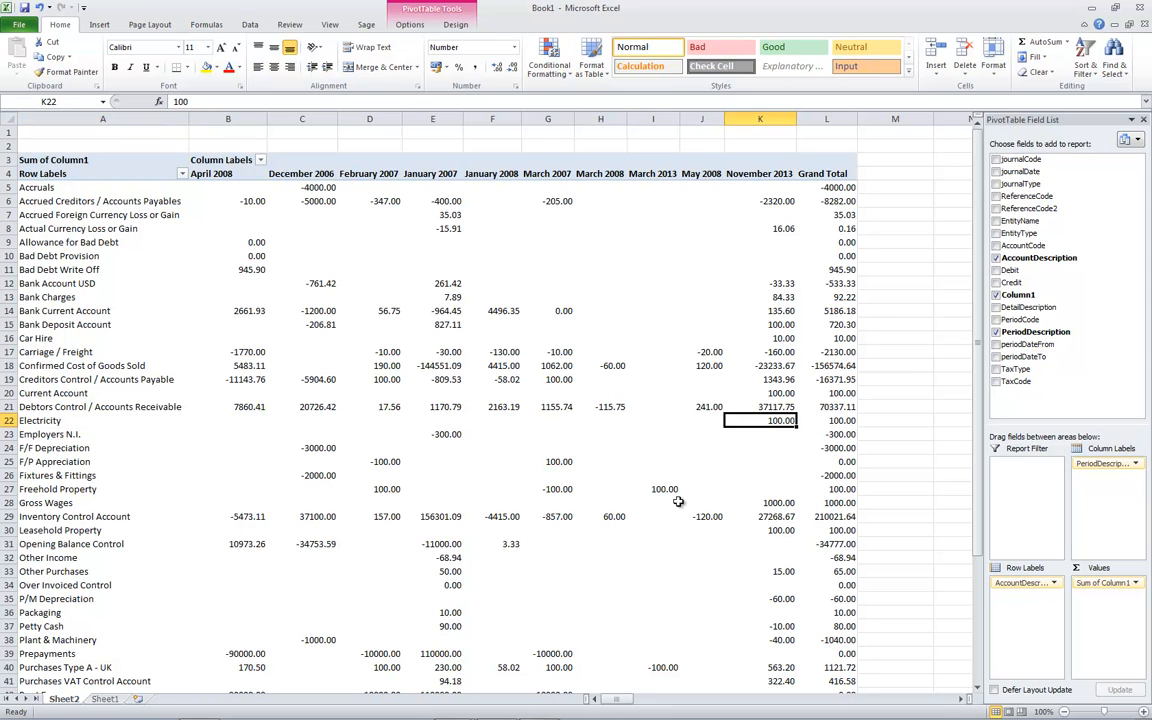
{"action": "left_click", "coordinate": [60, 420]}
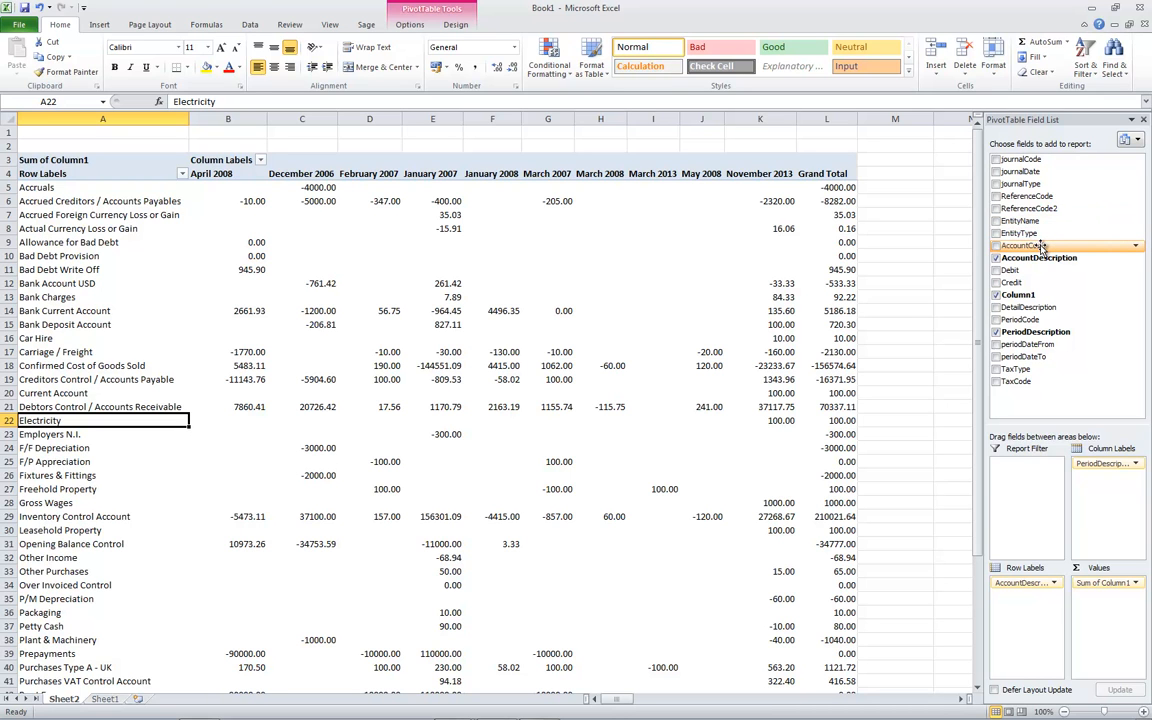
{"action": "left_click_drag", "start_coordinate": [1038, 221], "coordinate": [1015, 597]}
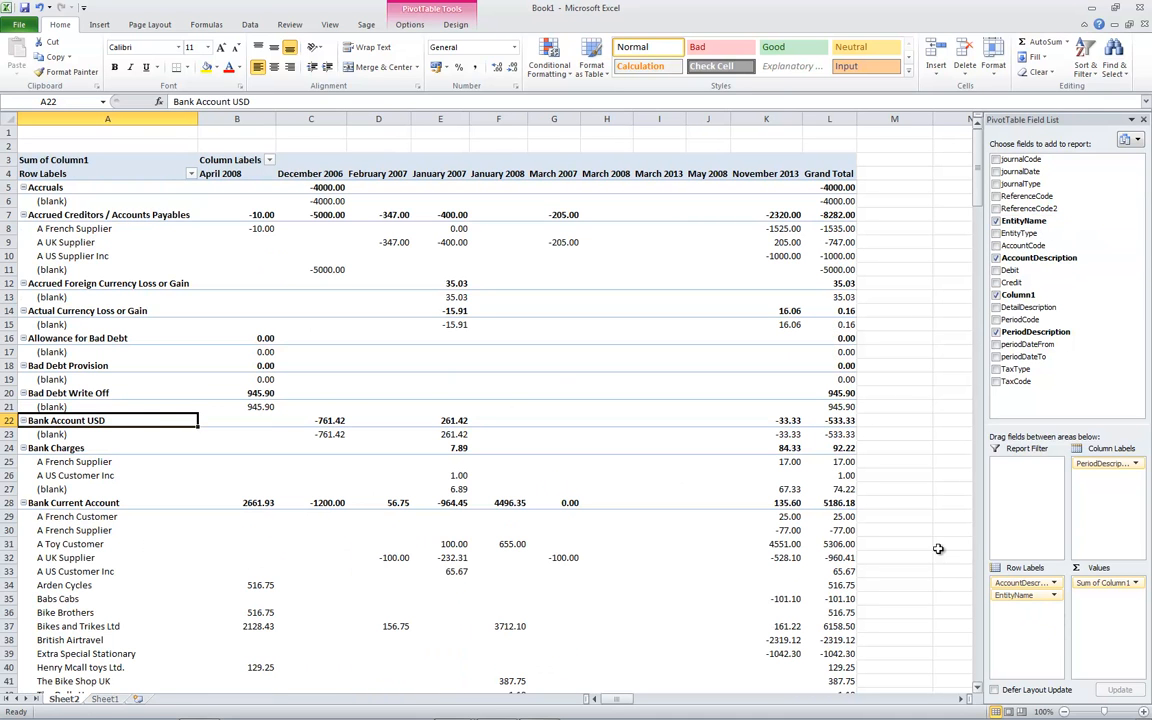
{"action": "right_click", "coordinate": [37, 192]}
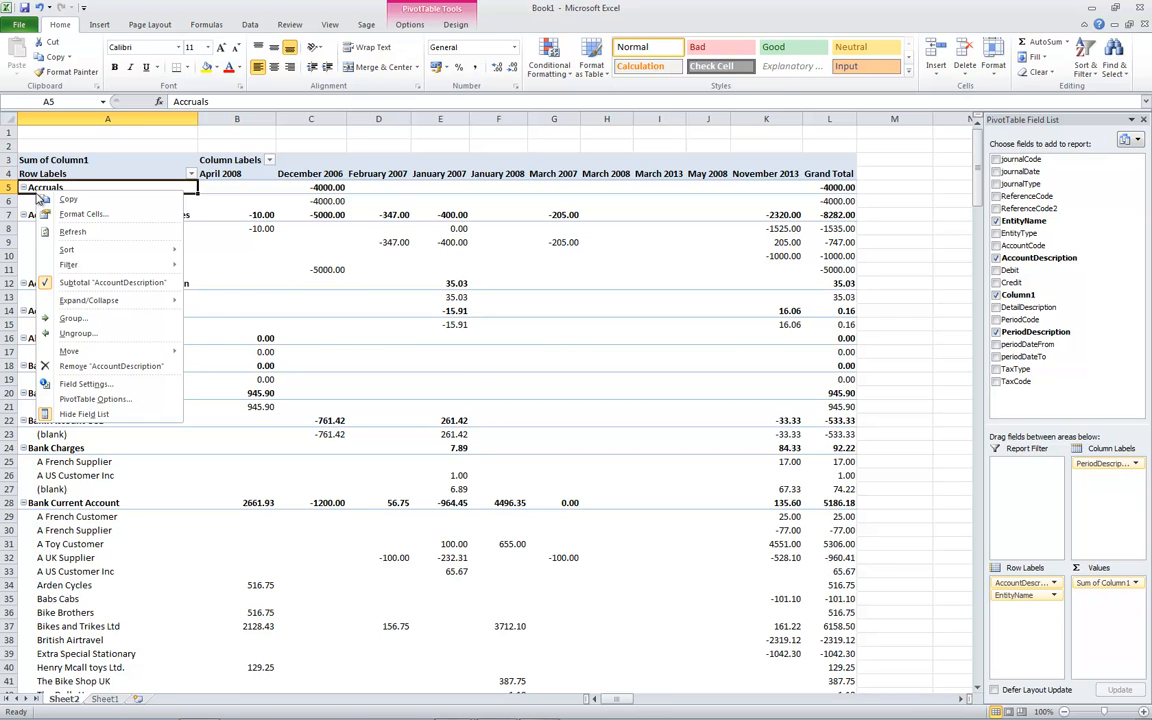
{"action": "mouse_move", "coordinate": [150, 301]}
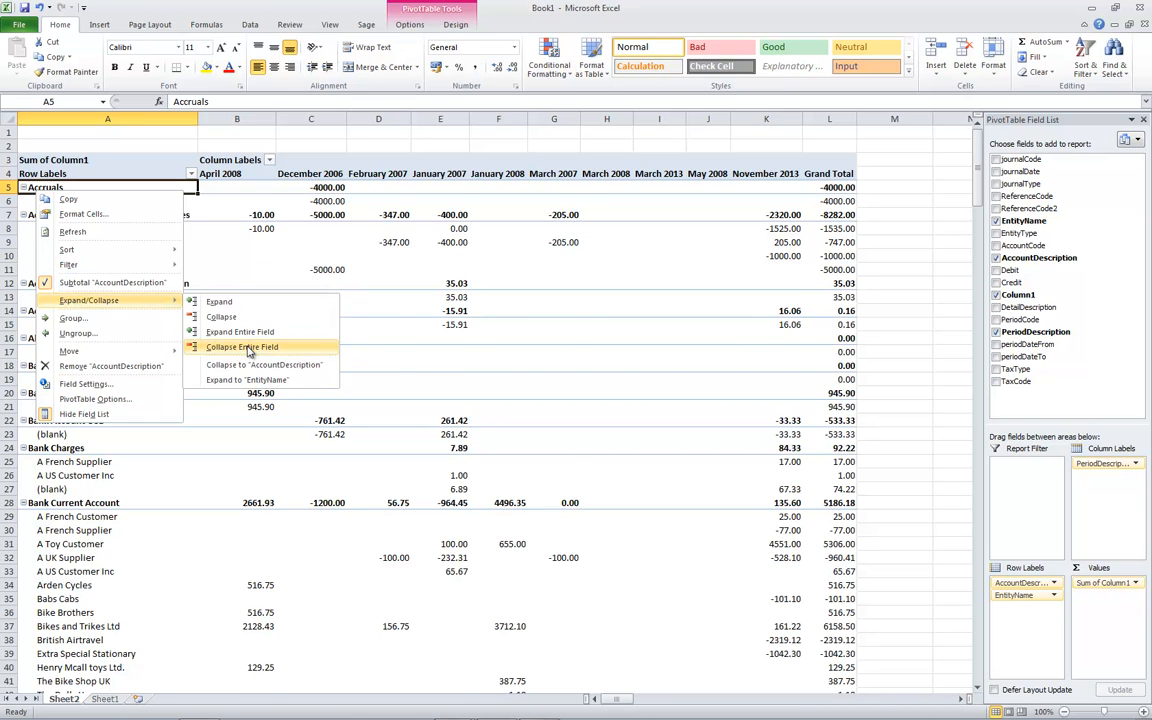
{"action": "left_click", "coordinate": [248, 347]}
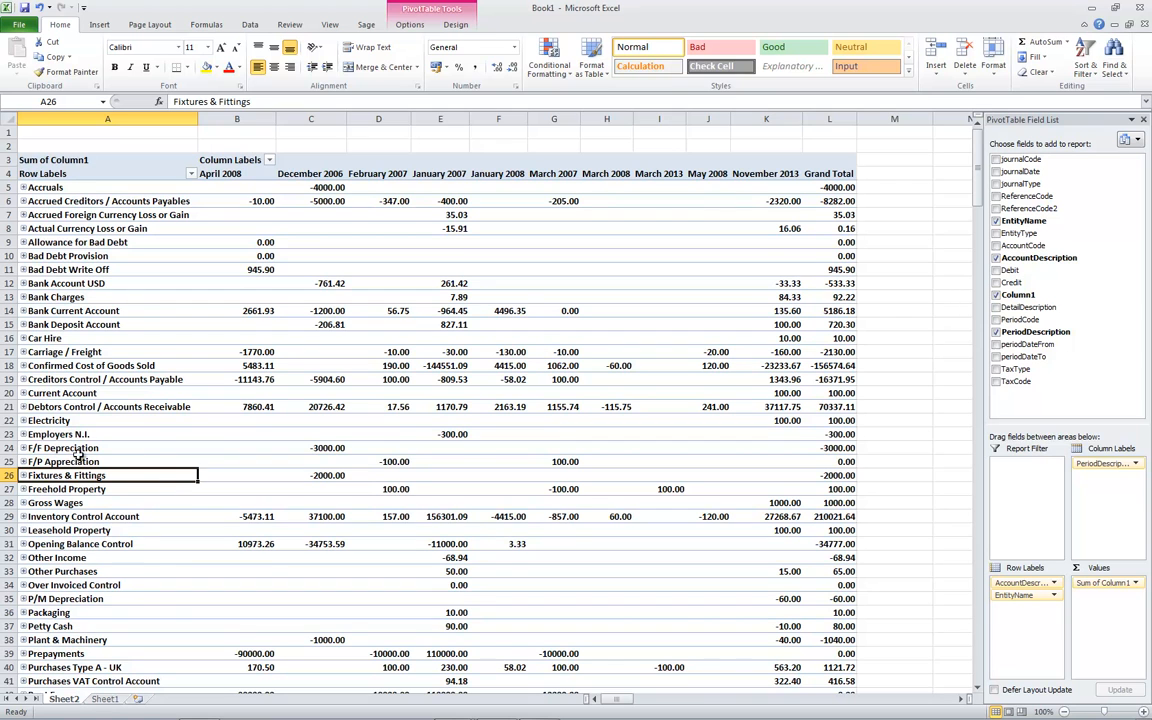
Step: Expand the Electricity account and check its supplier's amount for November 2013
{"action": "left_click", "coordinate": [22, 421]}
{"action": "left_click", "coordinate": [72, 443]}
{"action": "left_click", "coordinate": [74, 443]}
{"action": "left_click", "coordinate": [75, 436]}
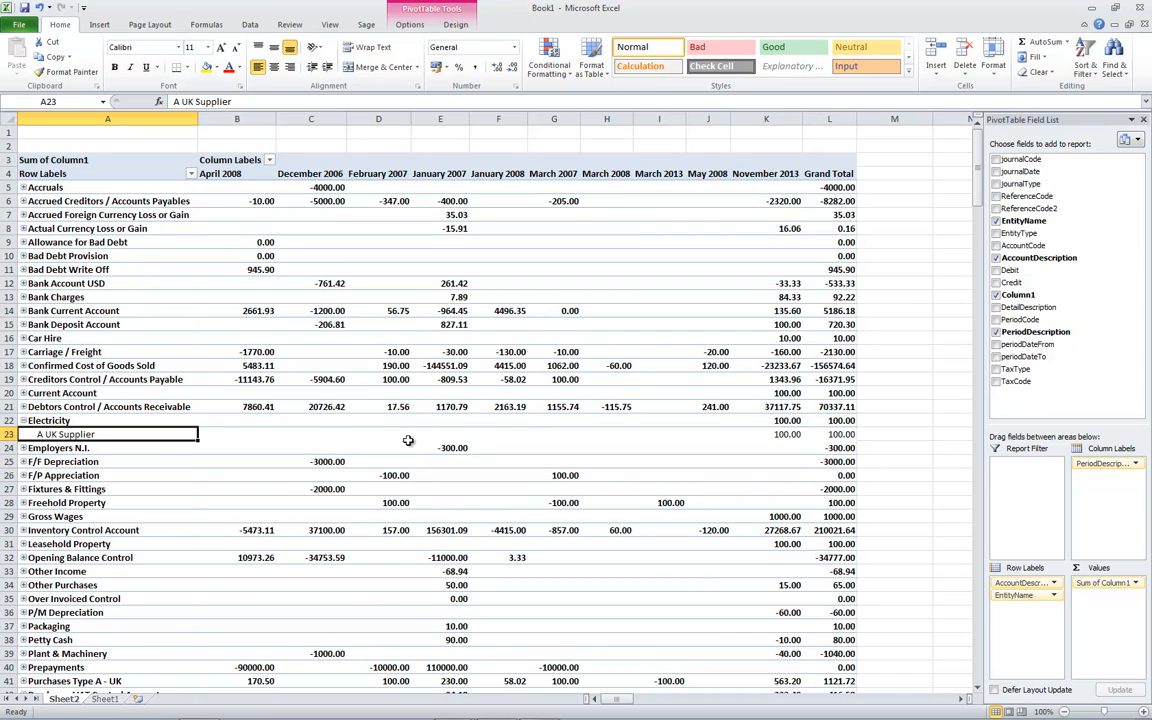
{"action": "left_click", "coordinate": [766, 434]}
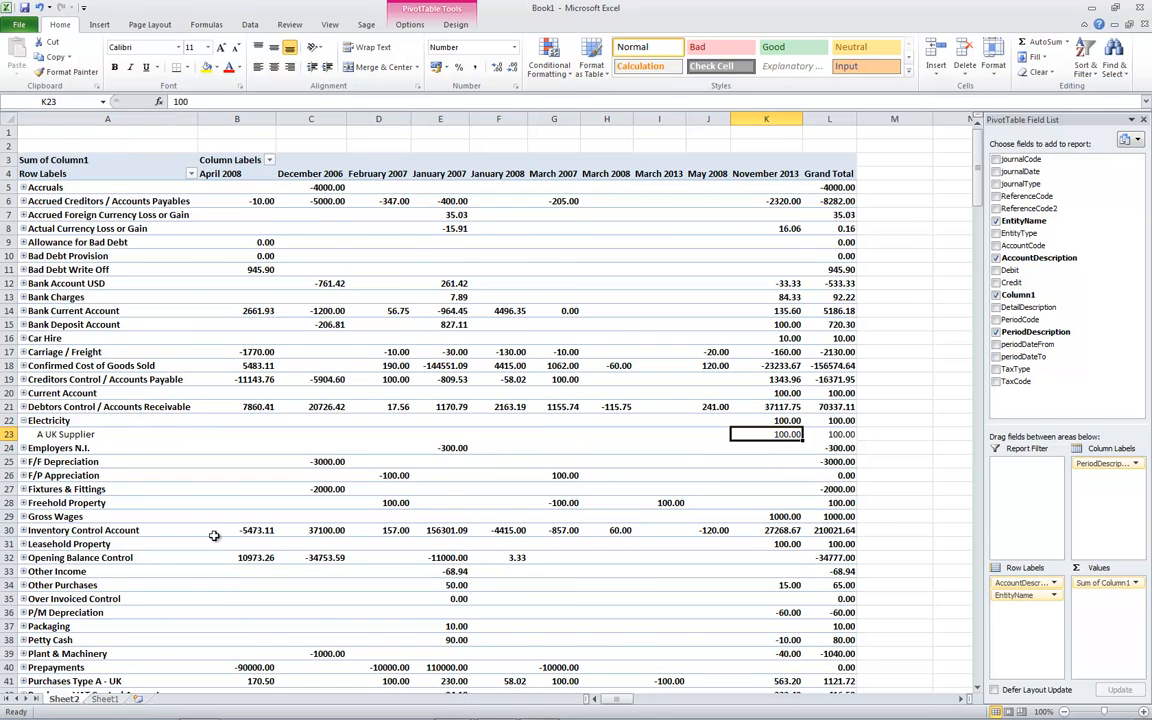
Step: Expand the Sales Type A - UK account and review its breakdown by customer
{"action": "scroll", "coordinate": [240, 552], "scroll_direction": "down", "scroll_amount": 5}
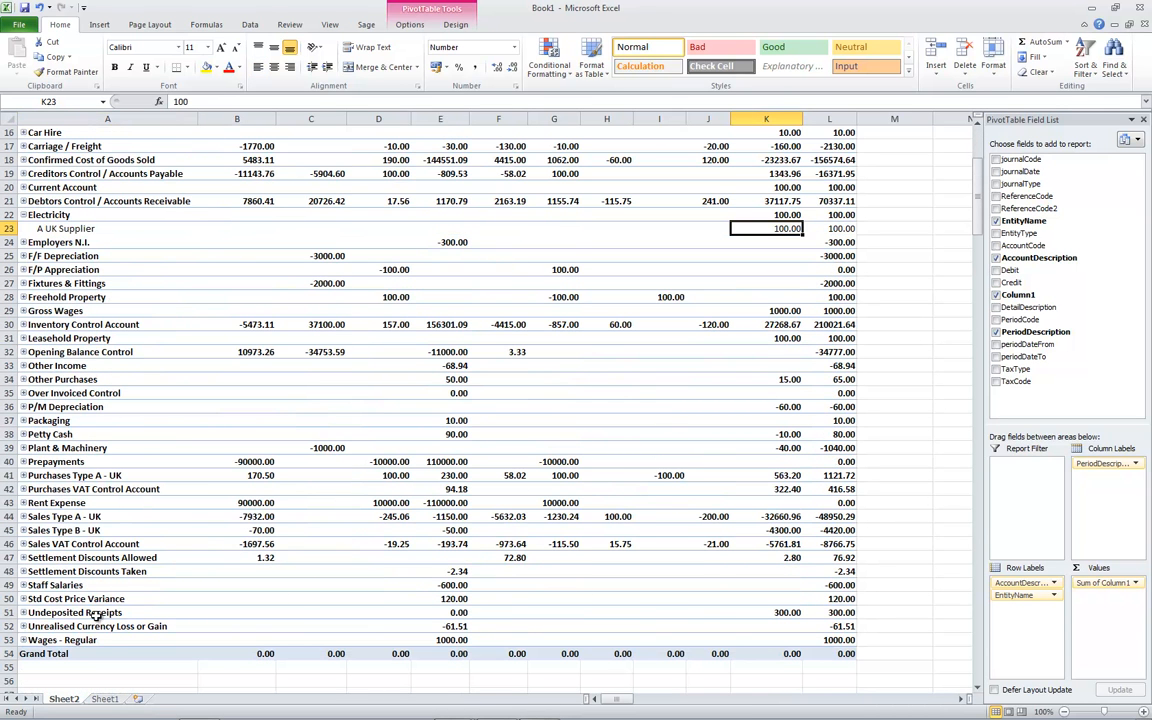
{"action": "left_click", "coordinate": [88, 517]}
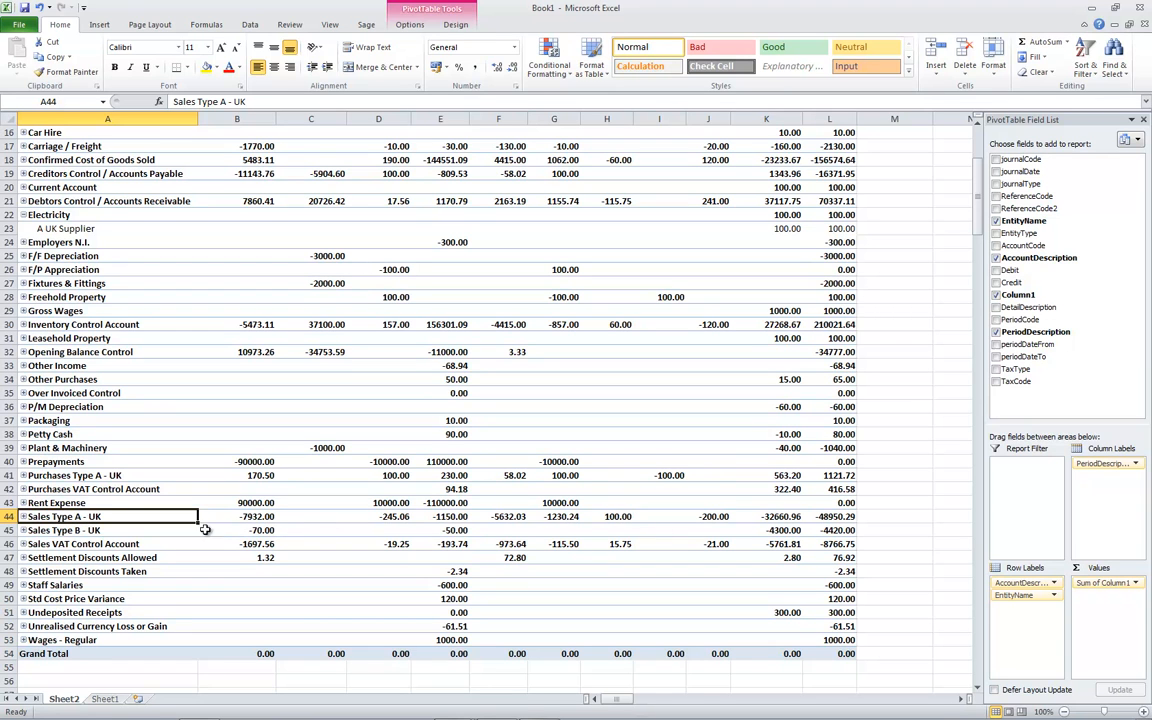
{"action": "left_click", "coordinate": [23, 517]}
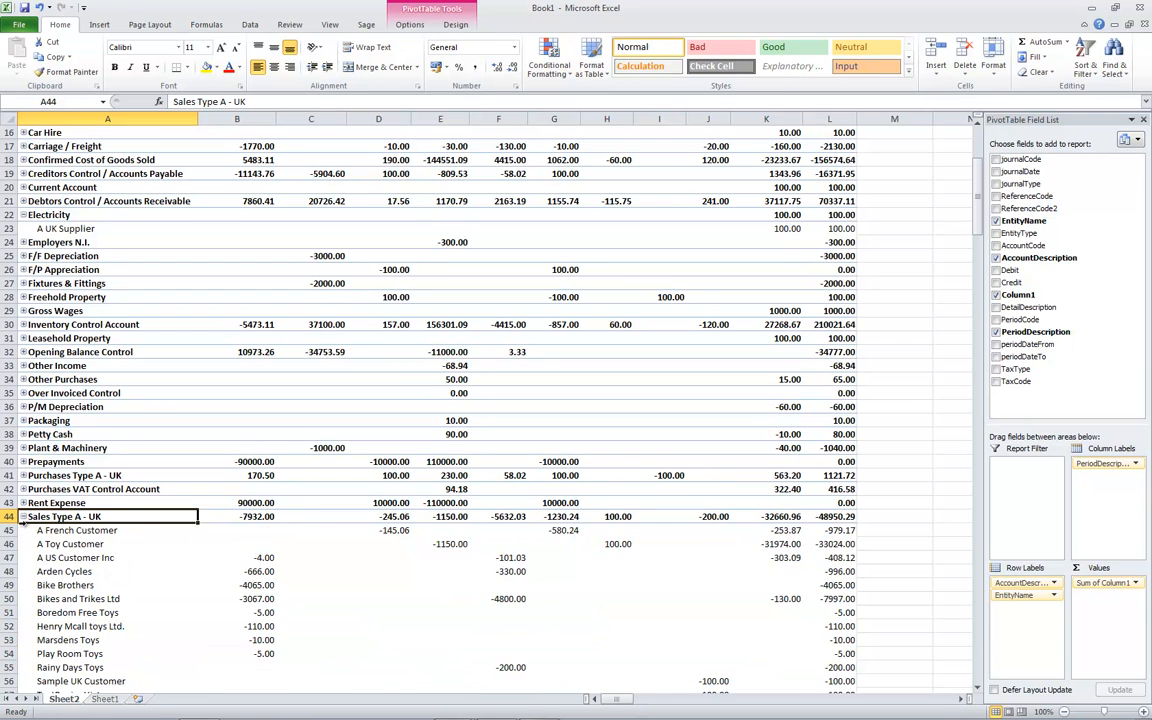
{"action": "left_click", "coordinate": [172, 598]}
{"action": "scroll", "coordinate": [174, 598], "scroll_direction": "down", "scroll_amount": 2}
{"action": "scroll", "coordinate": [174, 598], "scroll_direction": "up", "scroll_amount": 7}
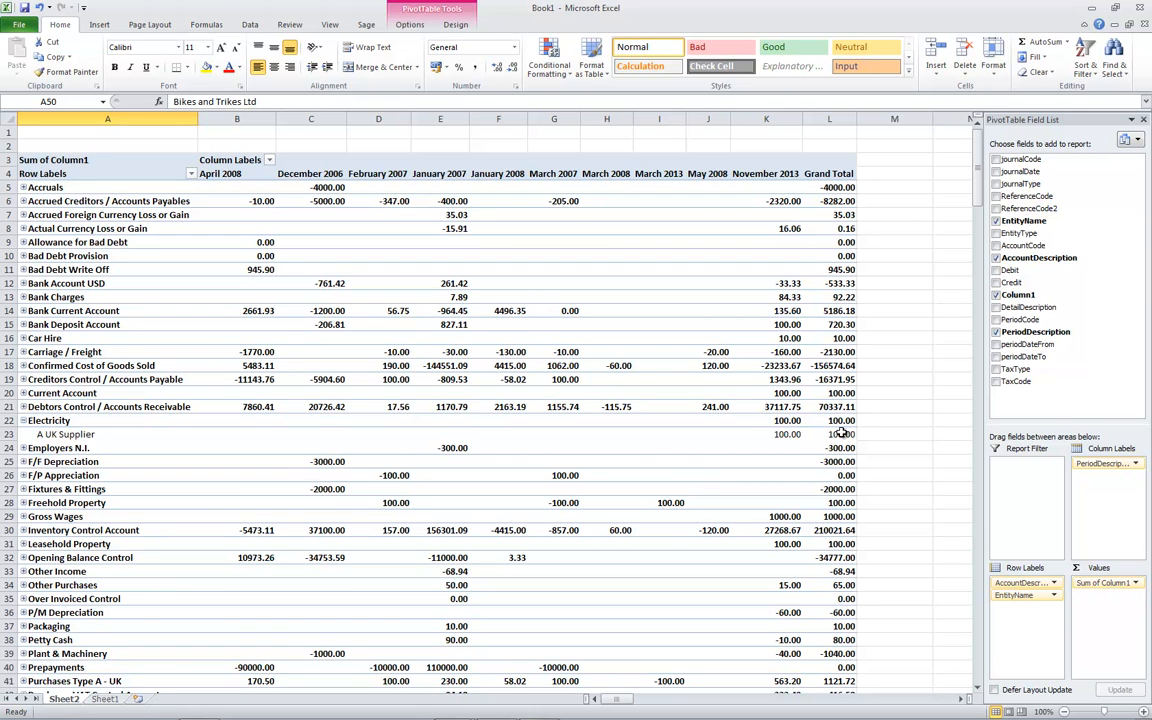
Step: Close the Book1 workbook without saving and return to Interprise Suite
{"action": "mouse_move", "coordinate": [842, 432]}
{"action": "left_click", "coordinate": [1142, 8]}
{"action": "left_click", "coordinate": [574, 381]}
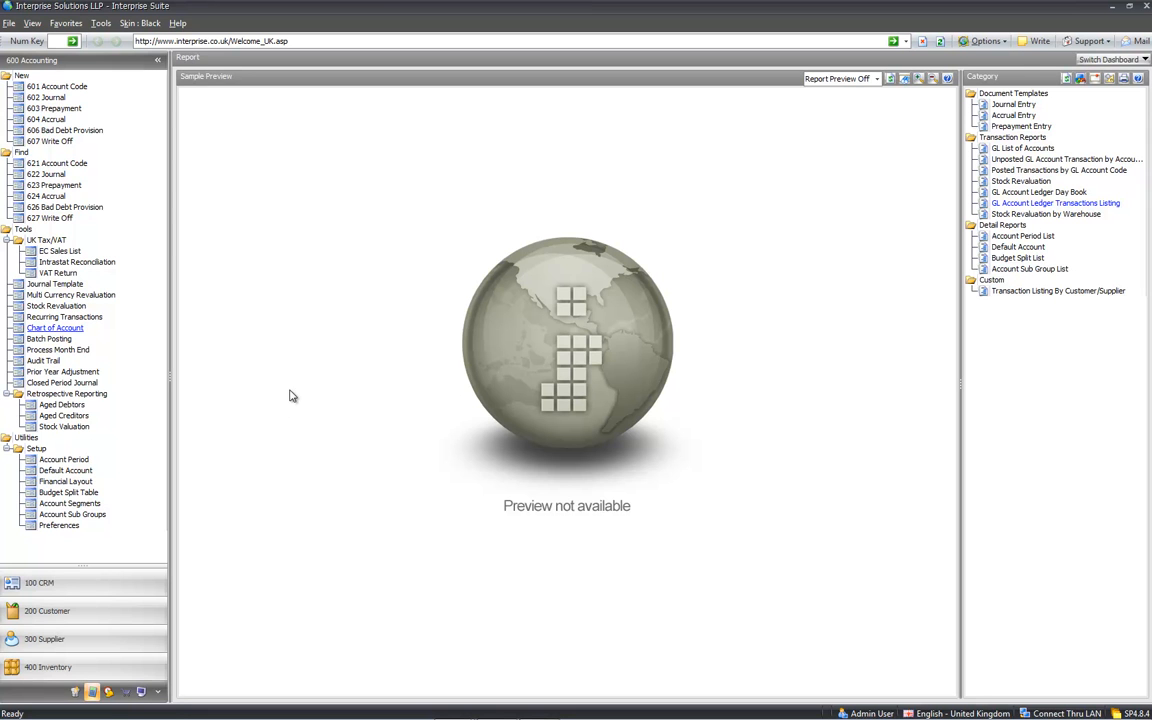
Step: List the posted journals, and open and close the invoice journal GJRN-000414
{"action": "left_click", "coordinate": [46, 175]}
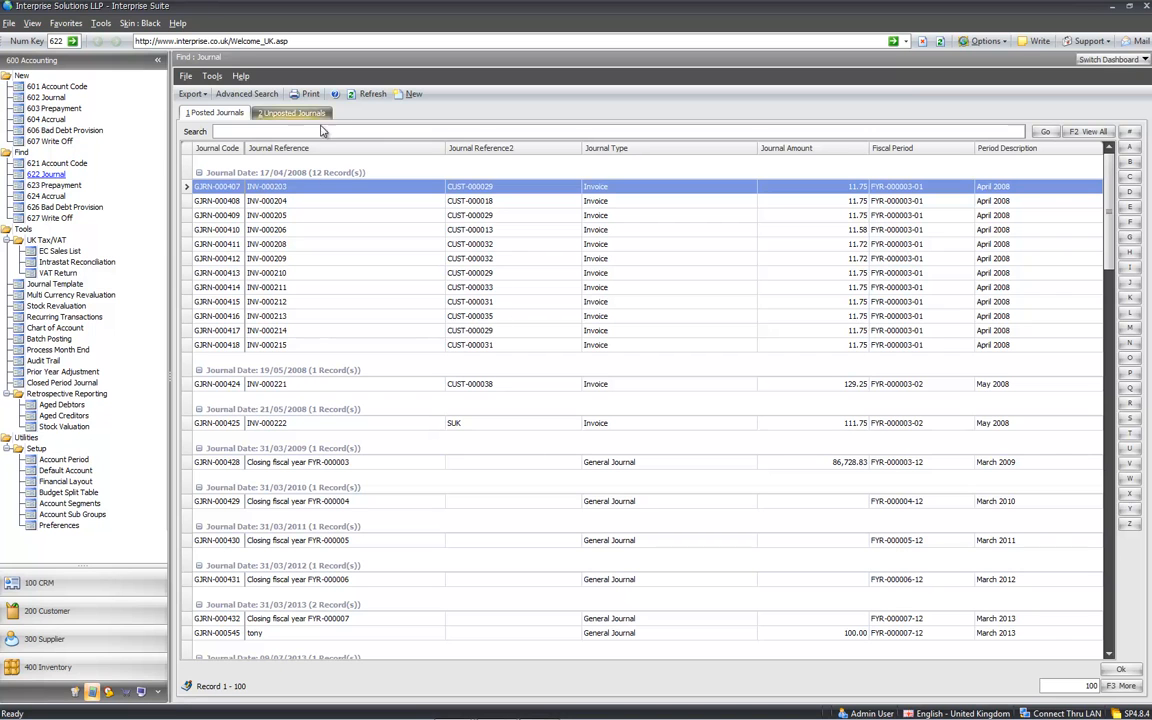
{"action": "double_click", "coordinate": [216, 288]}
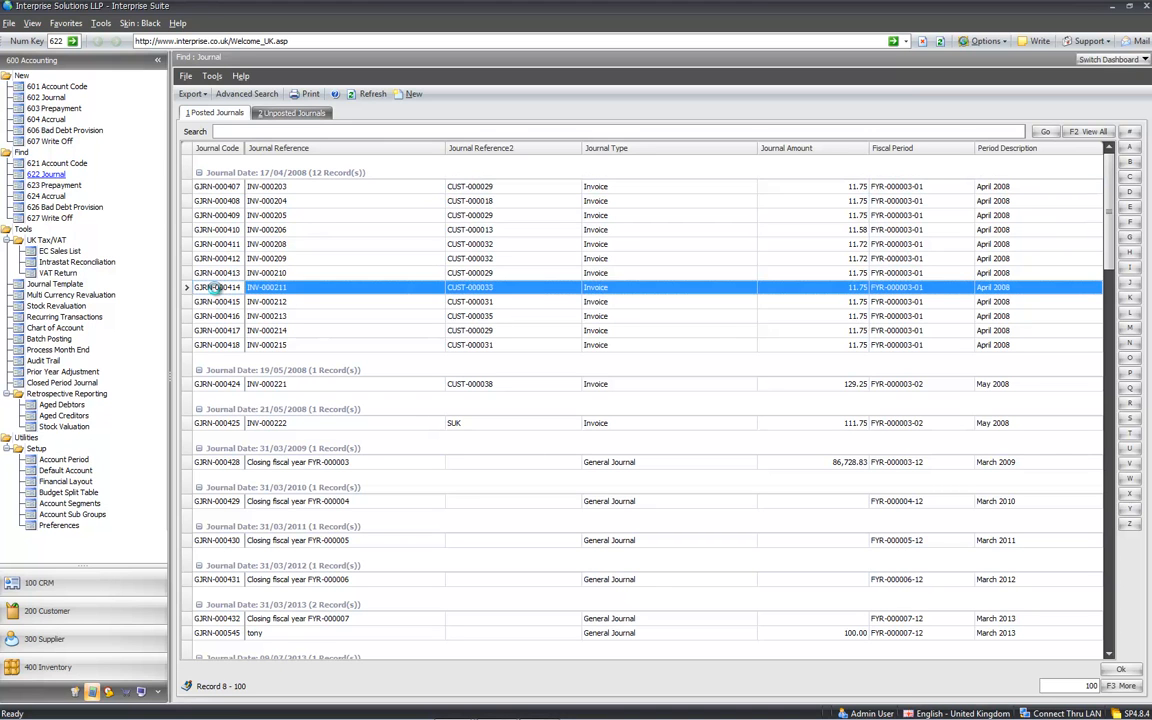
{"action": "left_click", "coordinate": [906, 129]}
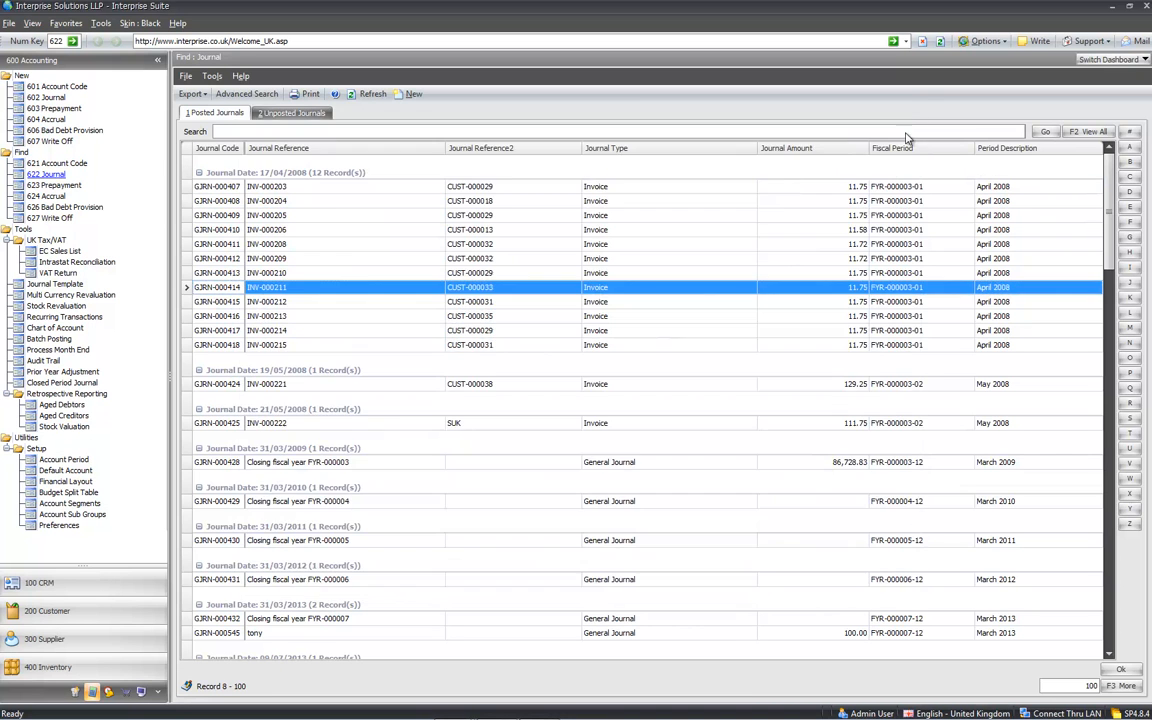